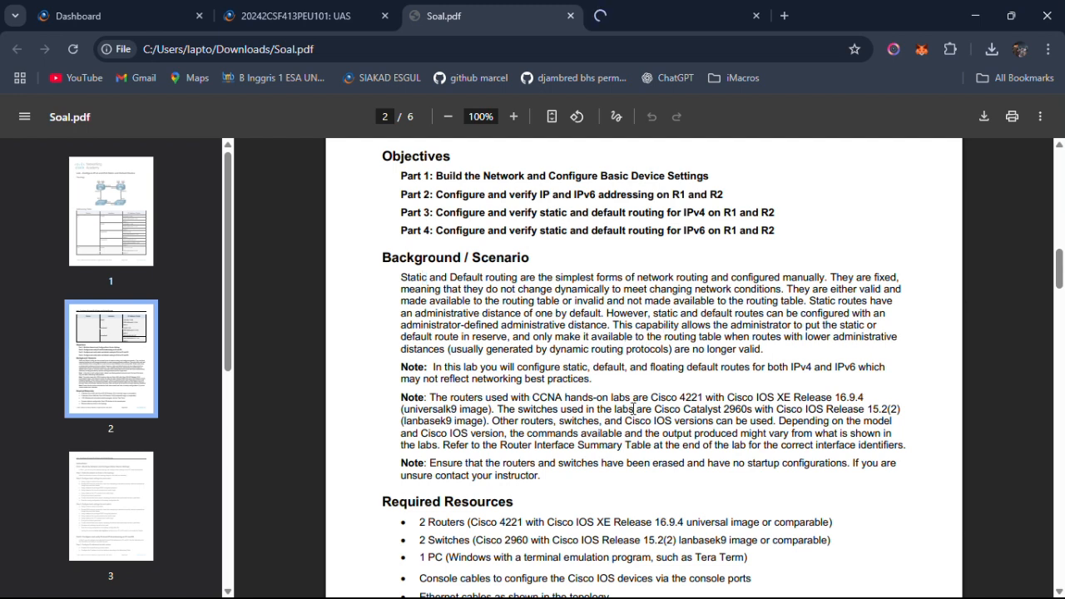
Read through the Required Resources list on page 2 of Soal.pdf, including the router and switch models.
scroll(656, 409, "down", 1)
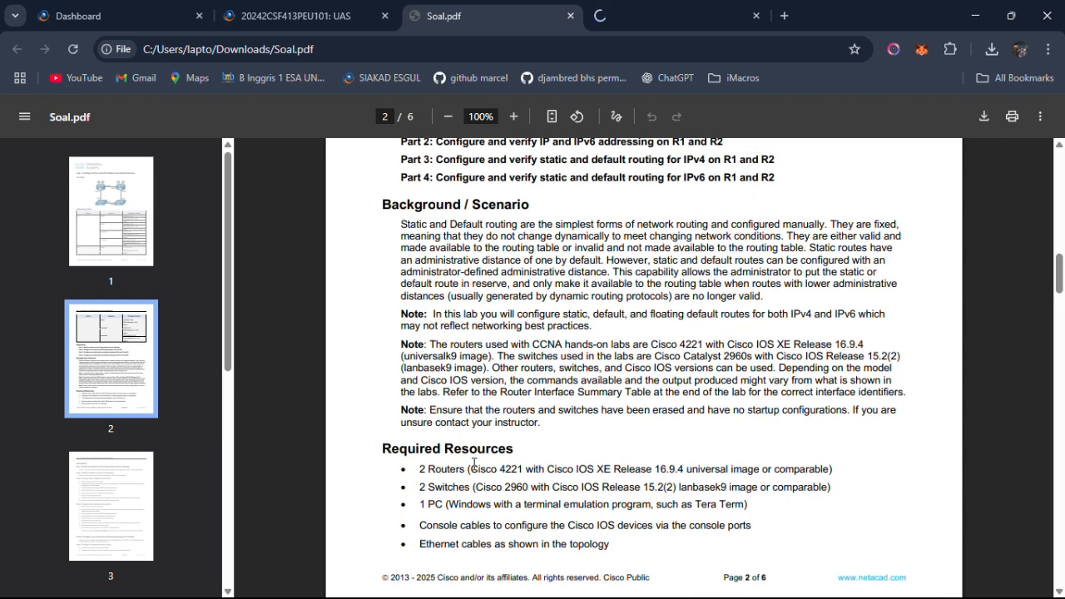
left_click_drag(418, 468, 833, 498)
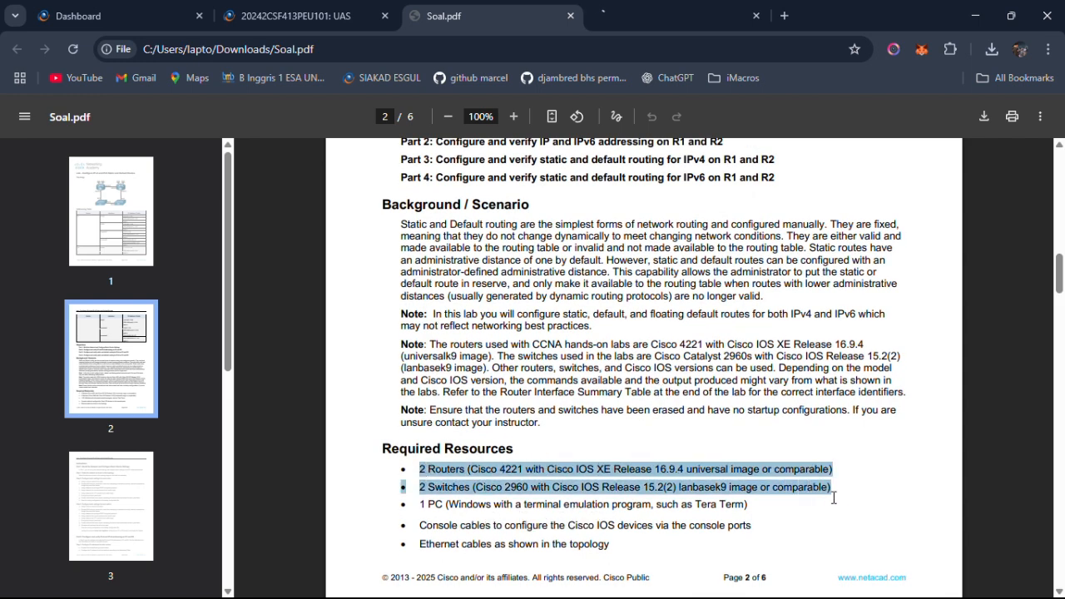
scroll(692, 496, "down", 1)
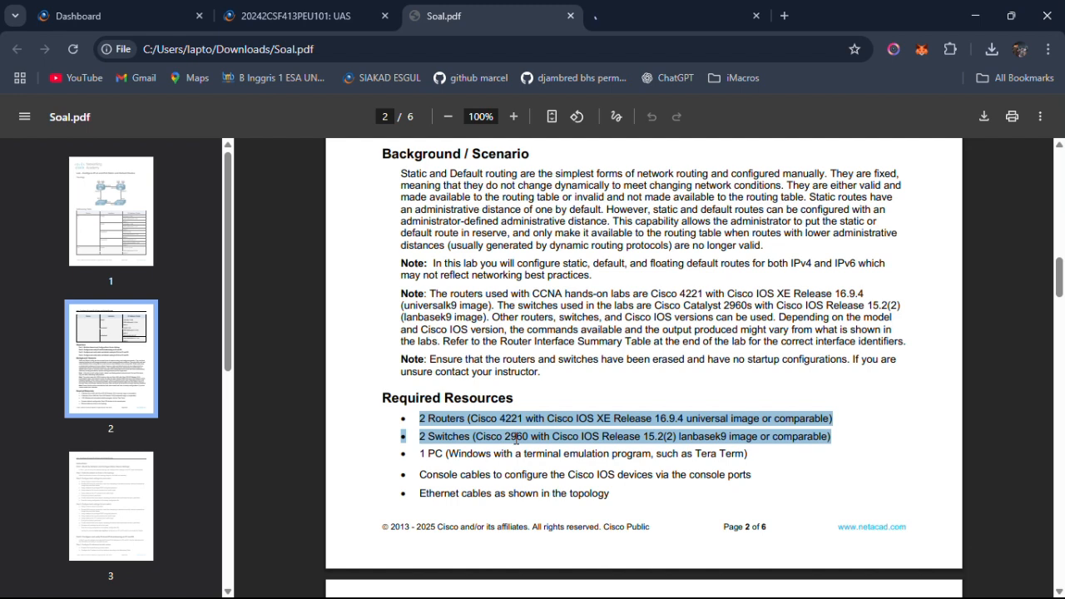
scroll(516, 438, "down", 1)
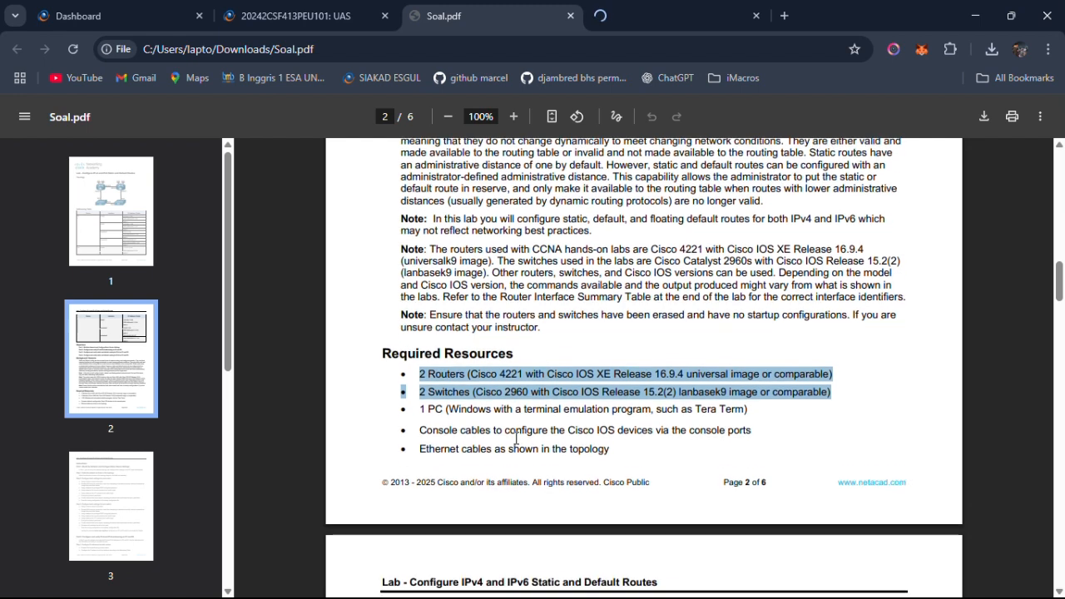
left_click(458, 421)
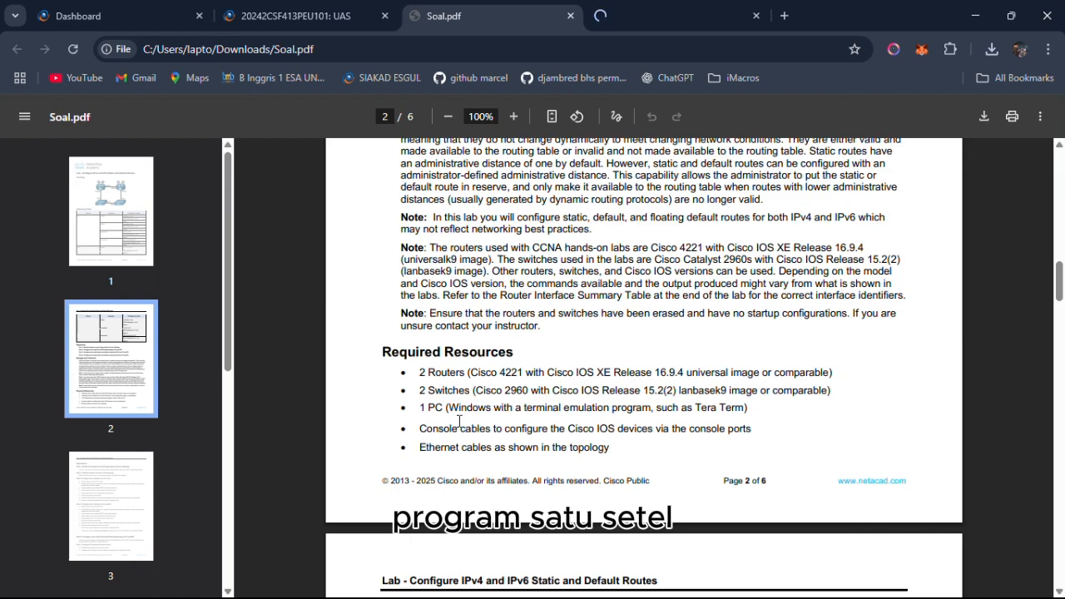
scroll(459, 422, "down", 4)
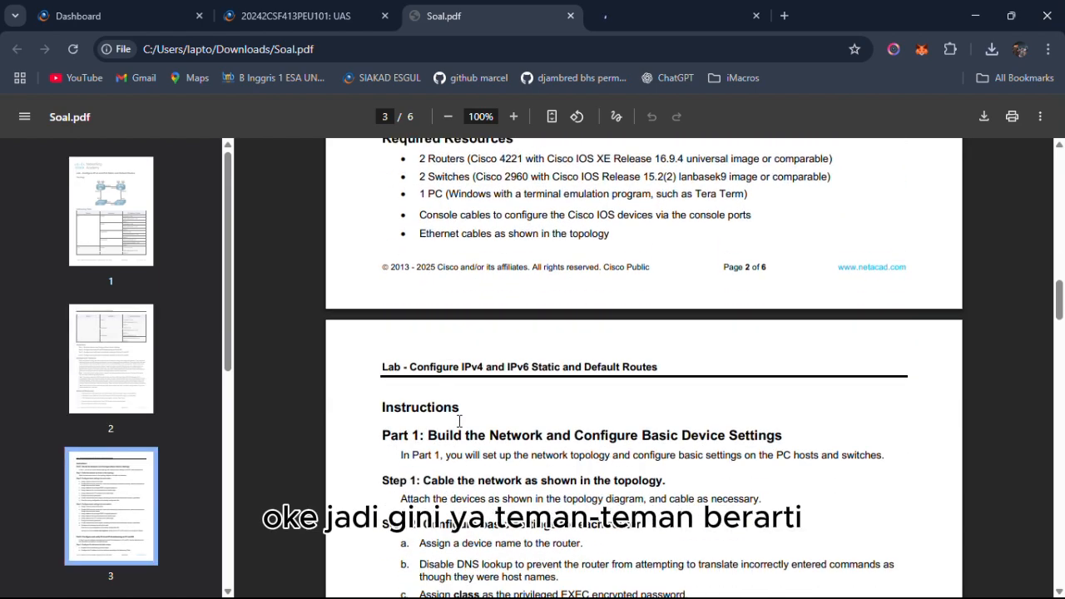
scroll(458, 422, "up", 3)
Switch to Cisco Packet Tracer and place two 4331 routers side by side in the logical workspace.
key("alt+Tab")
key("alt+Tab")
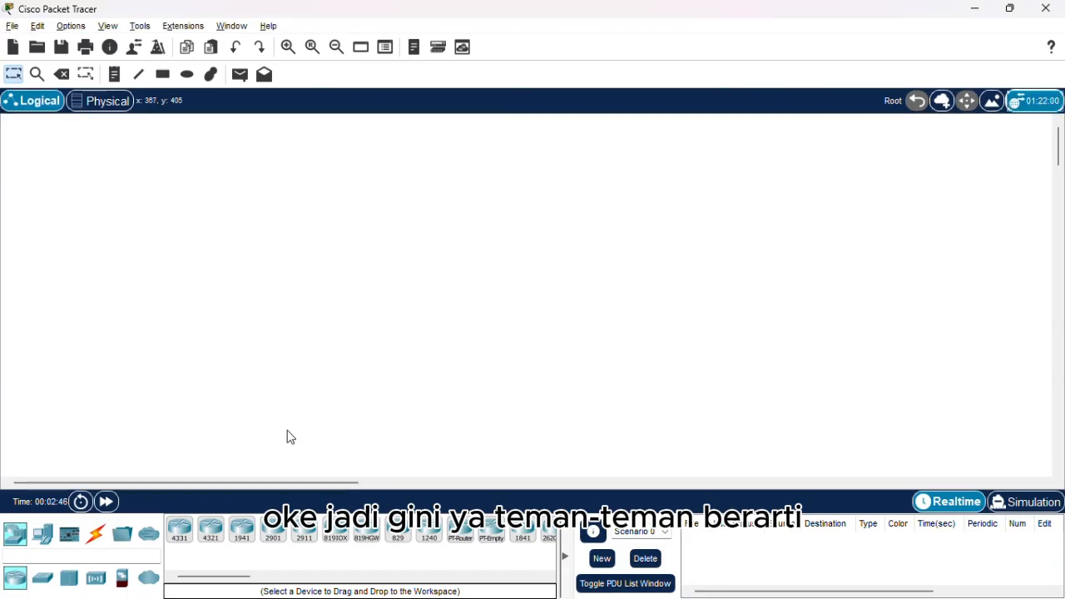
left_click(191, 545)
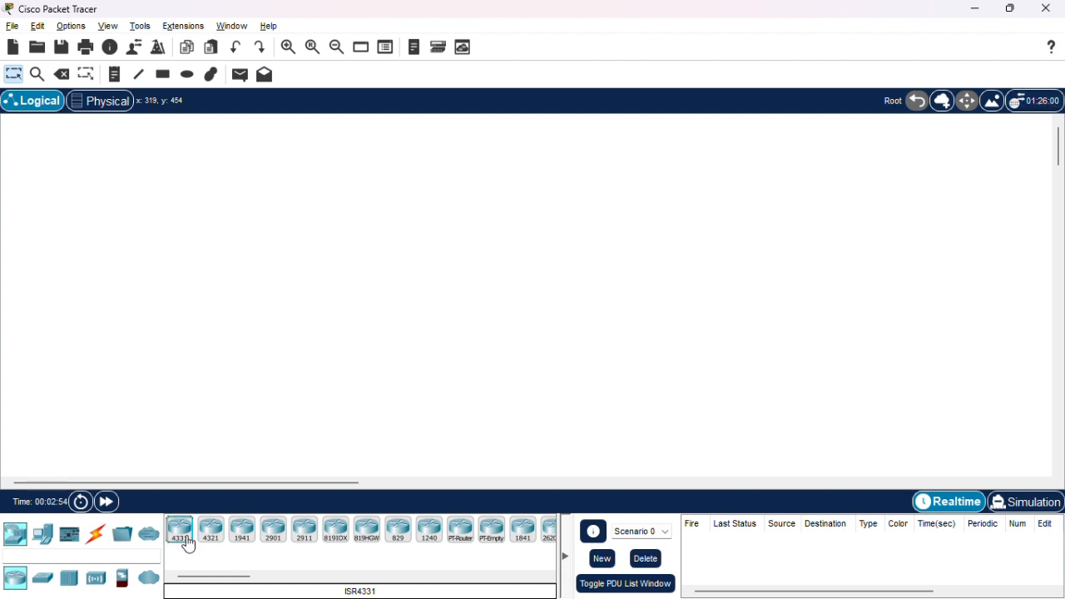
left_click(331, 229)
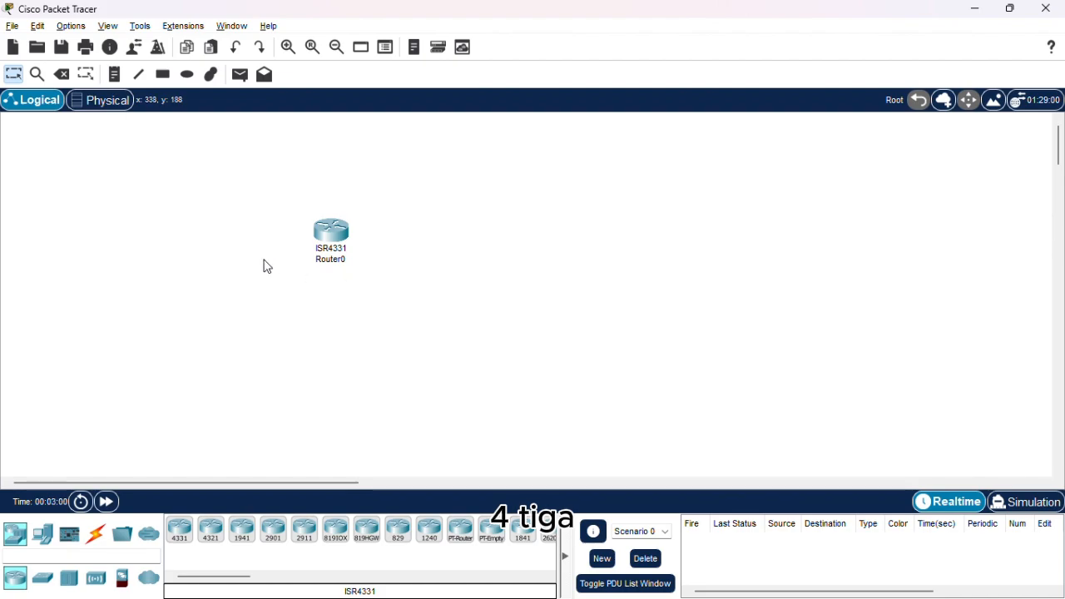
key("alt+Tab")
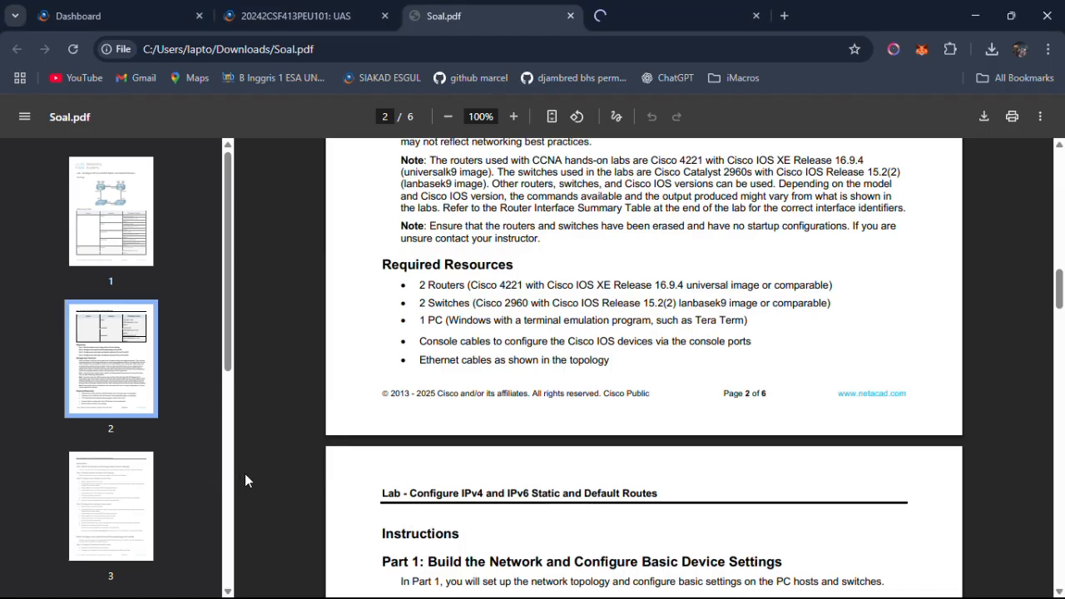
key("alt+Tab")
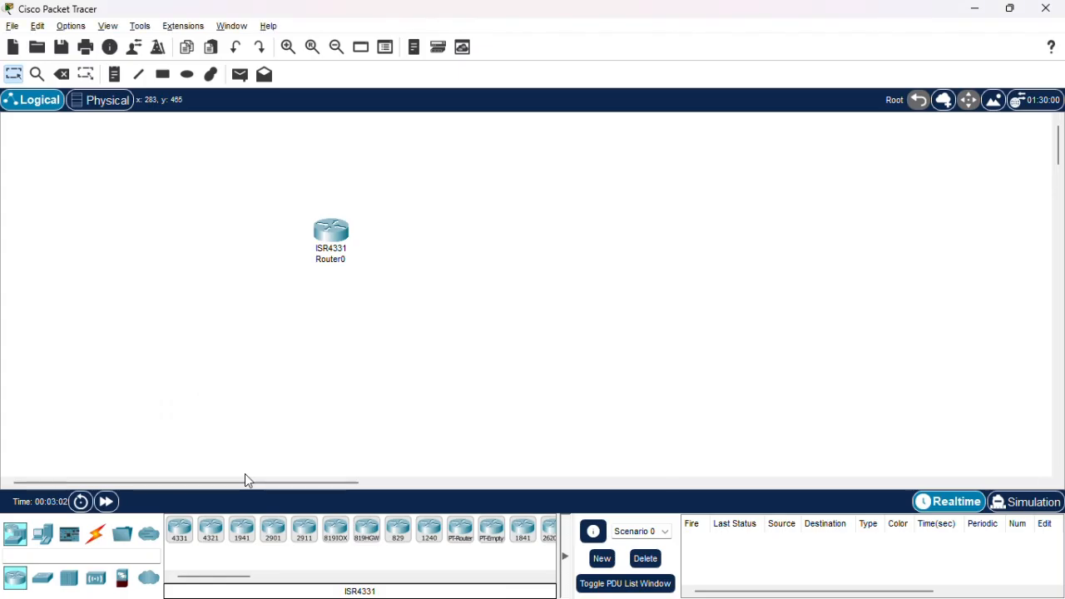
left_click(188, 538)
left_click(590, 255)
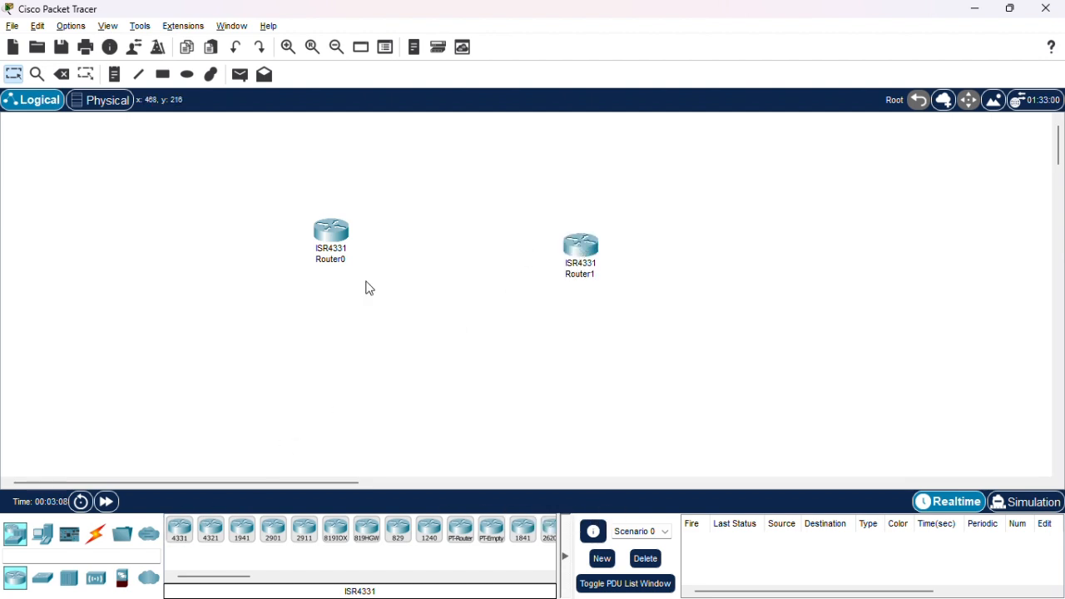
Rename the first router as R1.
left_click(317, 259)
left_click_drag(317, 259, 352, 259)
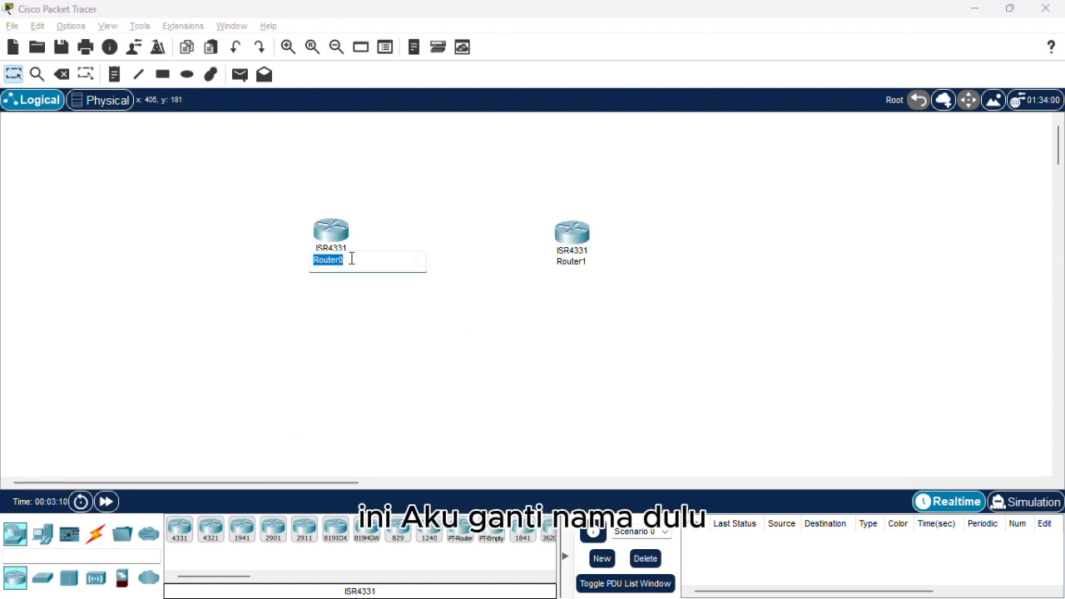
type("R1")
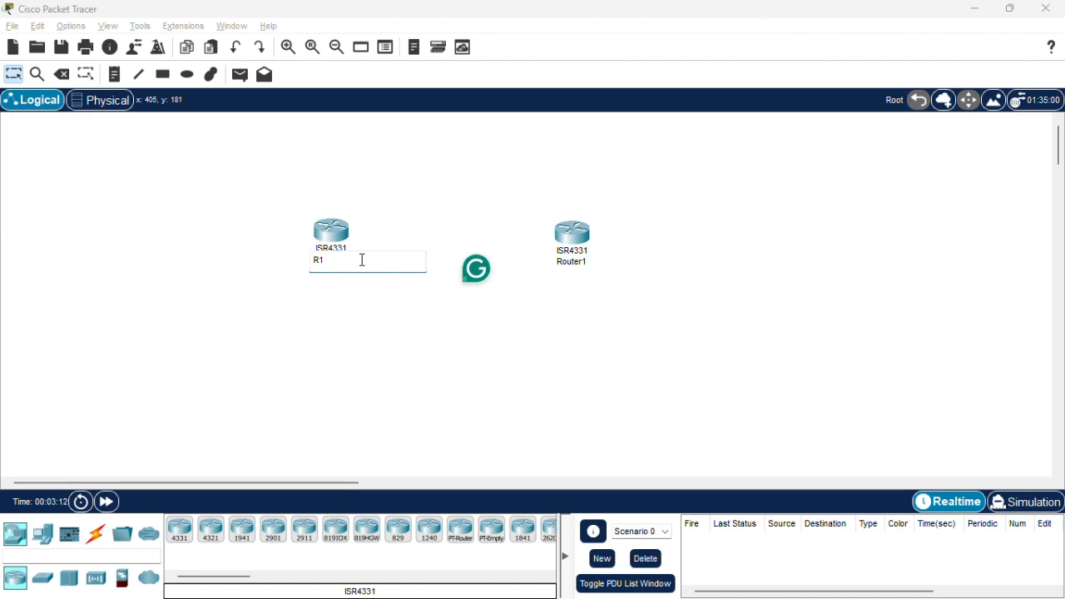
key("Return")
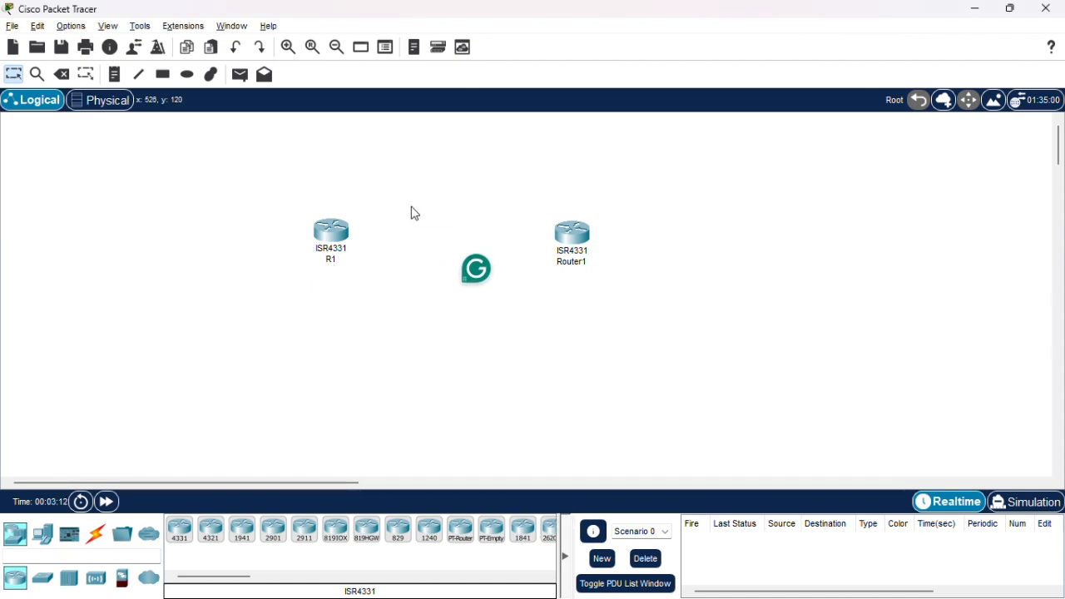
left_click(590, 241)
left_click(836, 57)
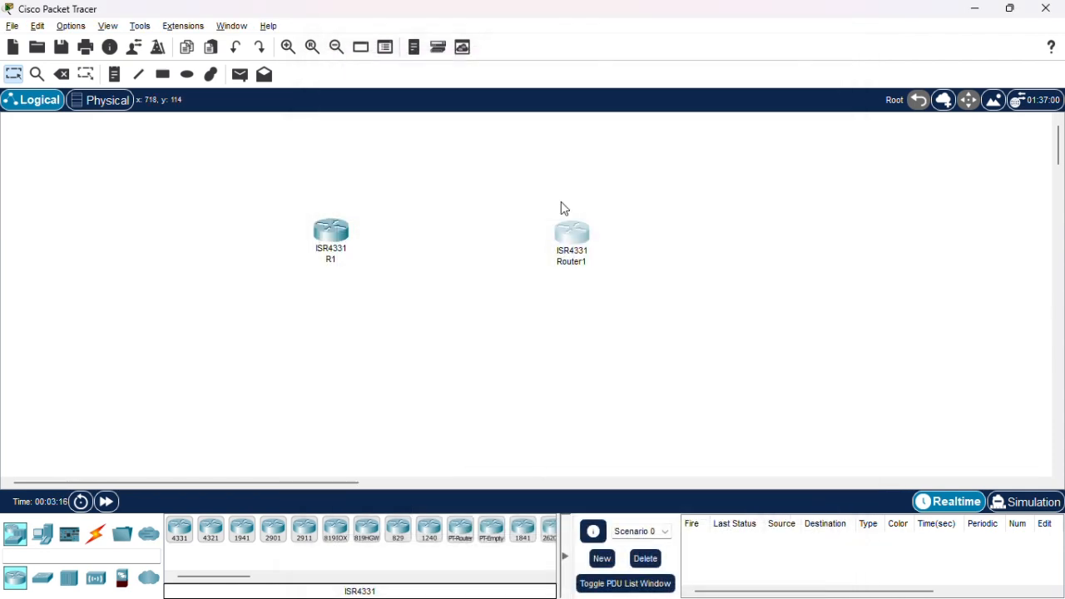
left_click(578, 252)
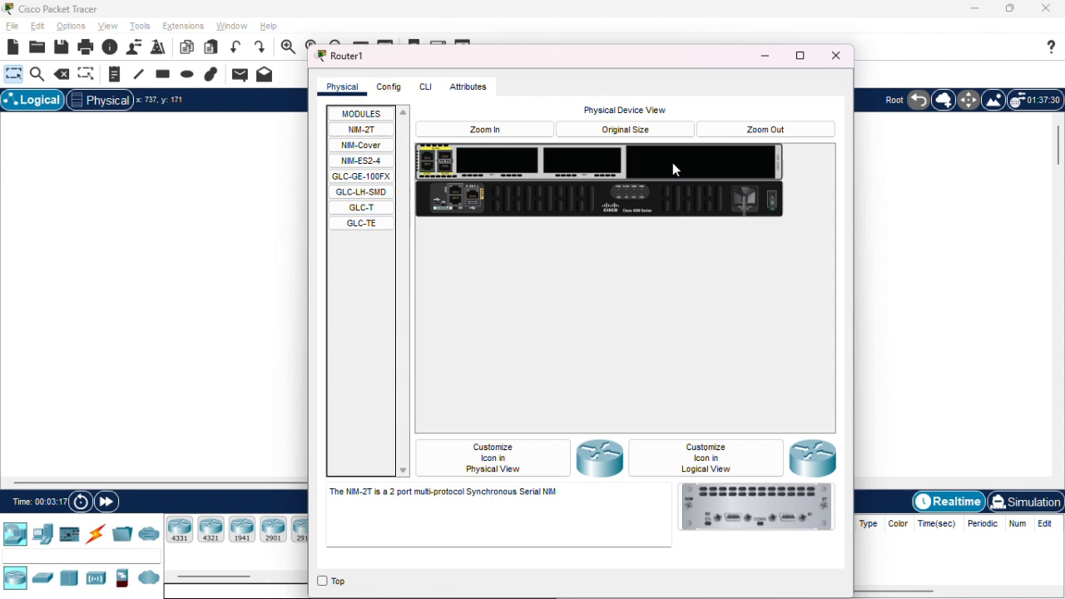
left_click(836, 57)
Rename the second router as R2.
left_click(585, 264)
left_click_drag(585, 264, 485, 266)
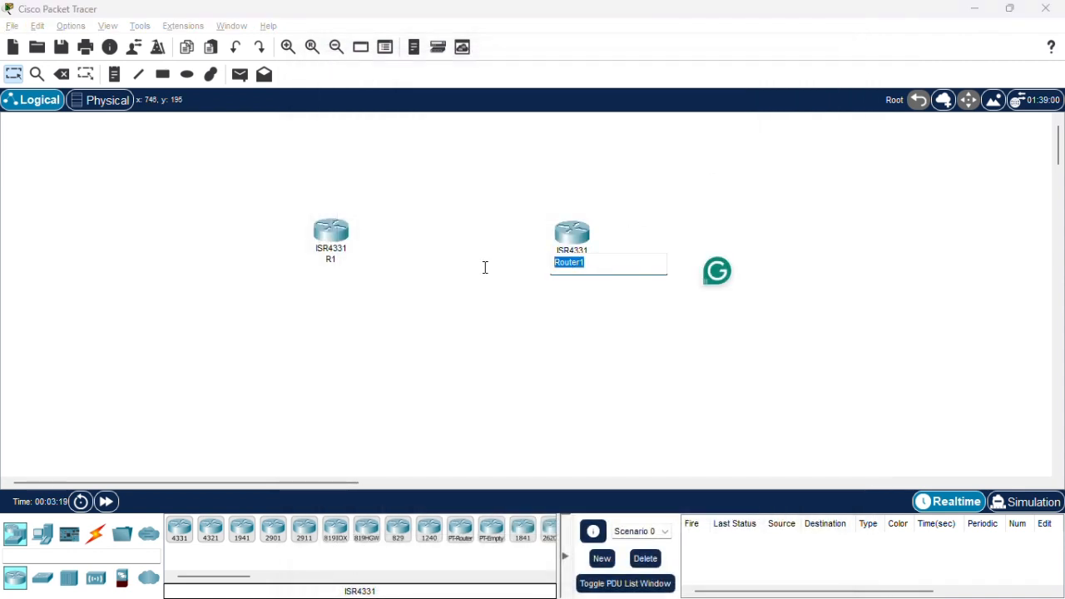
type("R 2")
key("BackSpace")
key("BackSpace")
type("2")
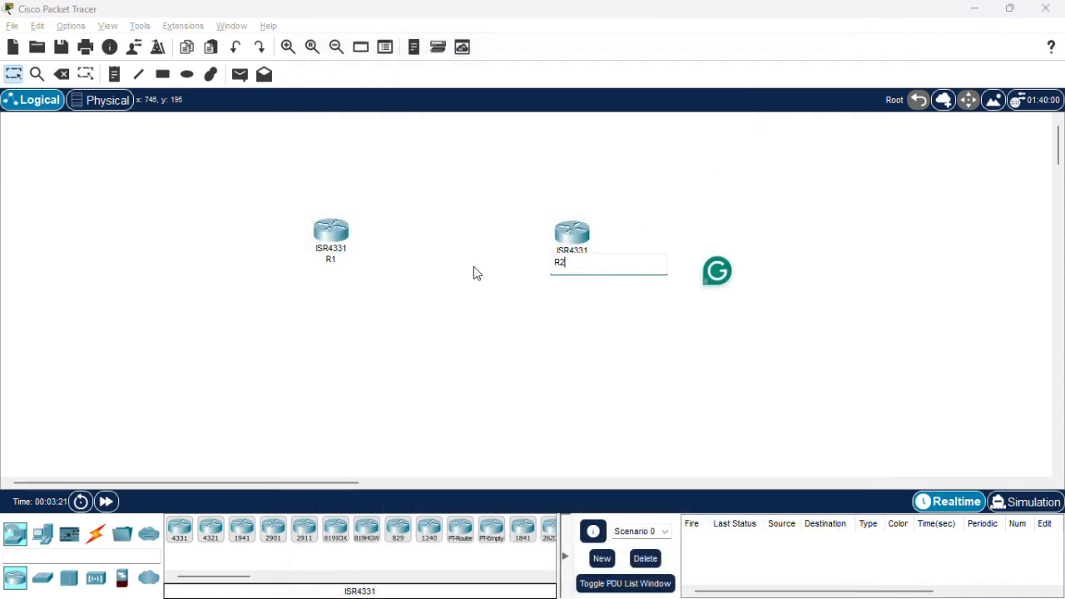
key("Return")
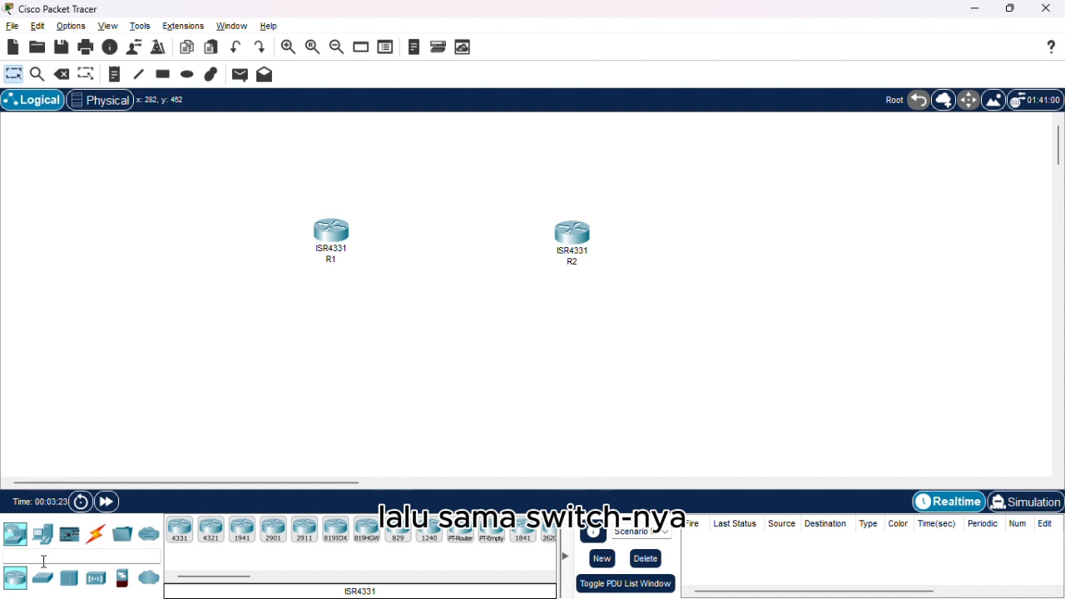
Place two 2960 switches in the workspace, one below each router.
left_click(42, 578)
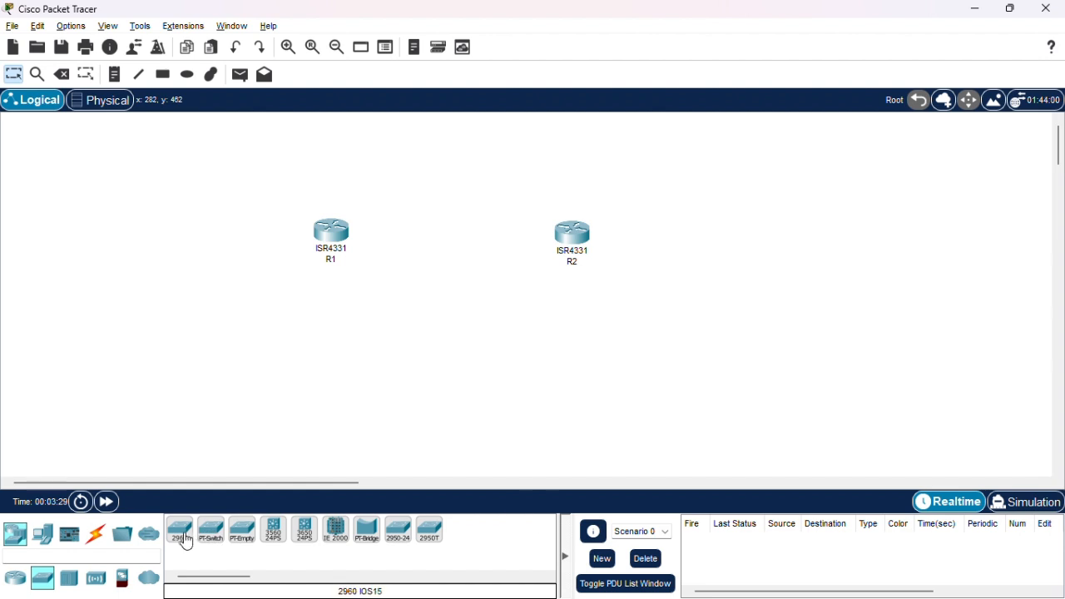
left_click(181, 535)
left_click(344, 348)
left_click(180, 530)
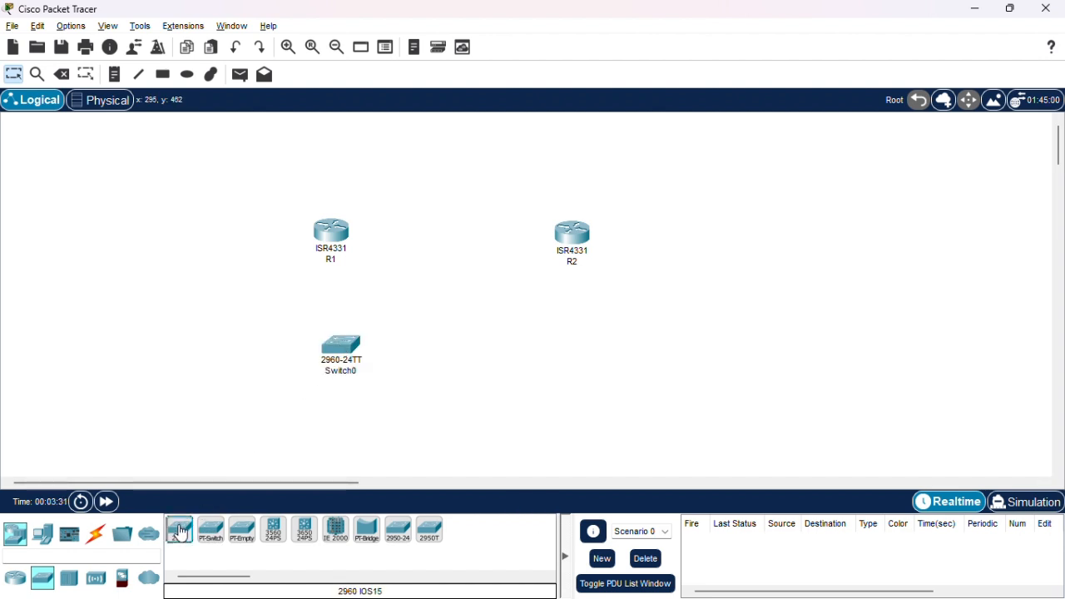
left_click(559, 330)
Rename the switch below R1 as S1.
left_click(345, 371)
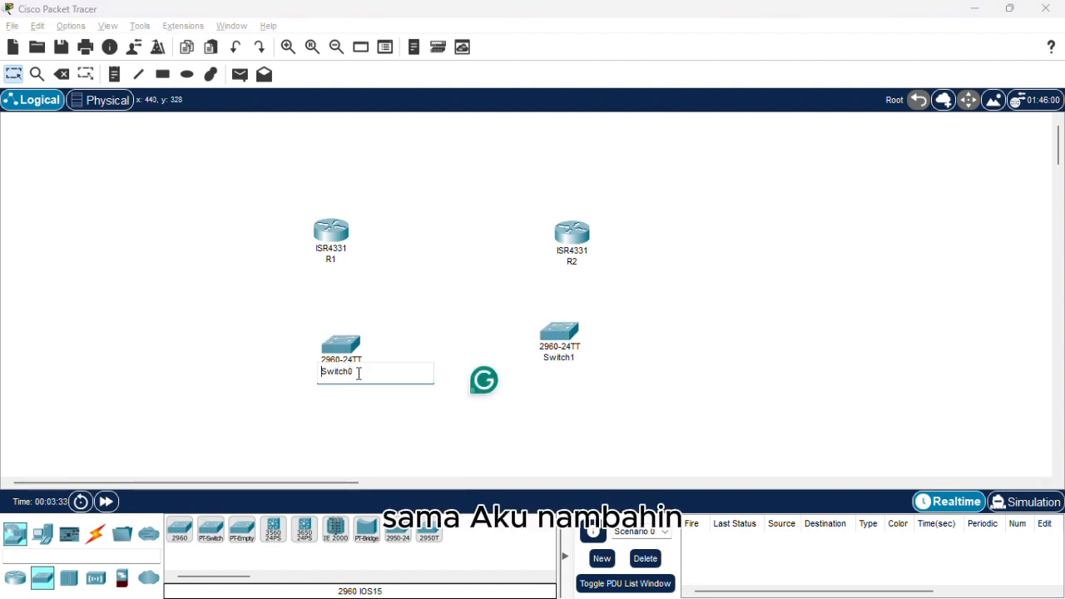
left_click_drag(368, 374, 322, 376)
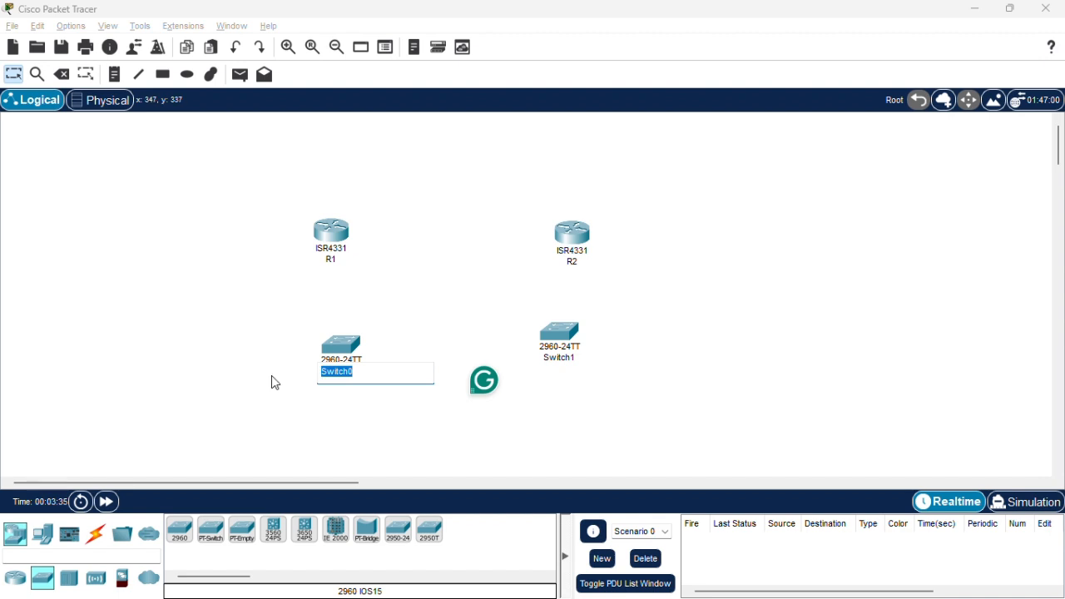
type("S1")
key("Return")
Rename the switch below R2 as S2.
left_click(558, 357)
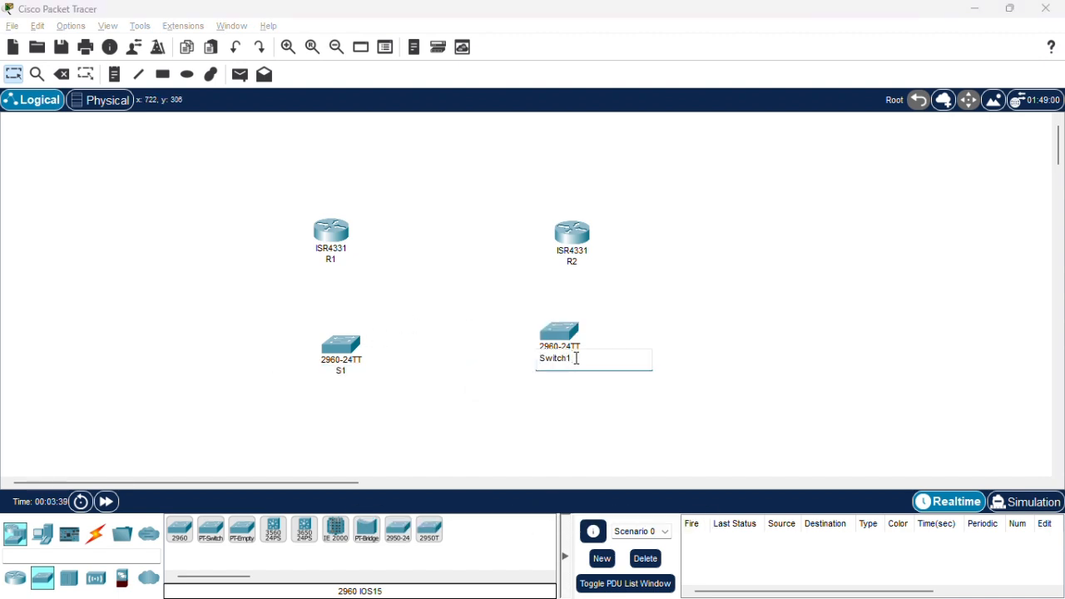
left_click_drag(575, 357, 491, 358)
type("S2")
key("Return")
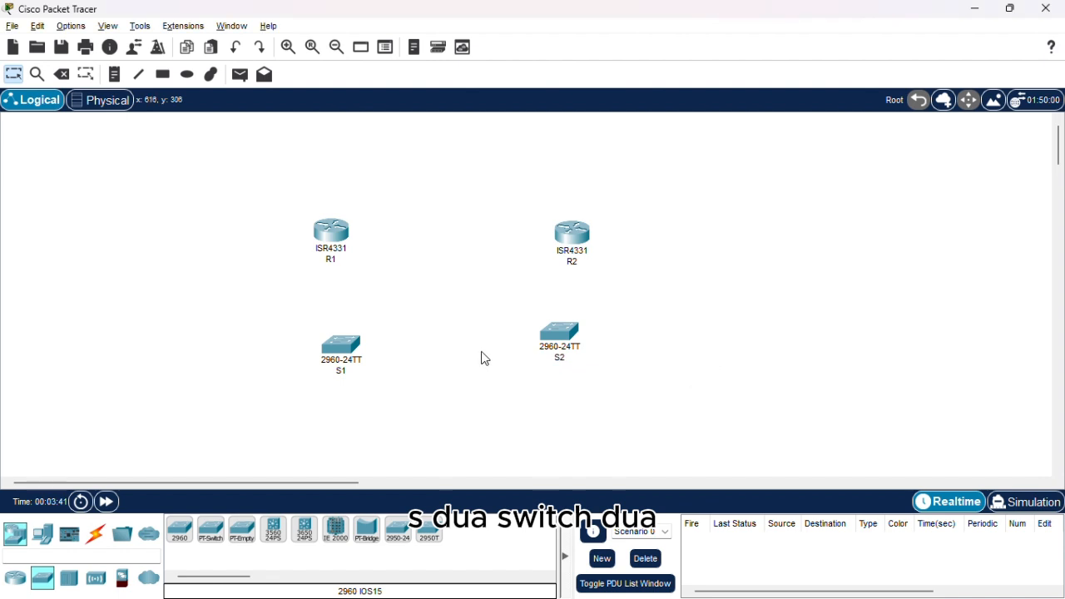
Rearrange S1, R2 and S2 into a compact square layout with each switch aligned directly beneath its router.
left_click_drag(357, 338, 346, 324)
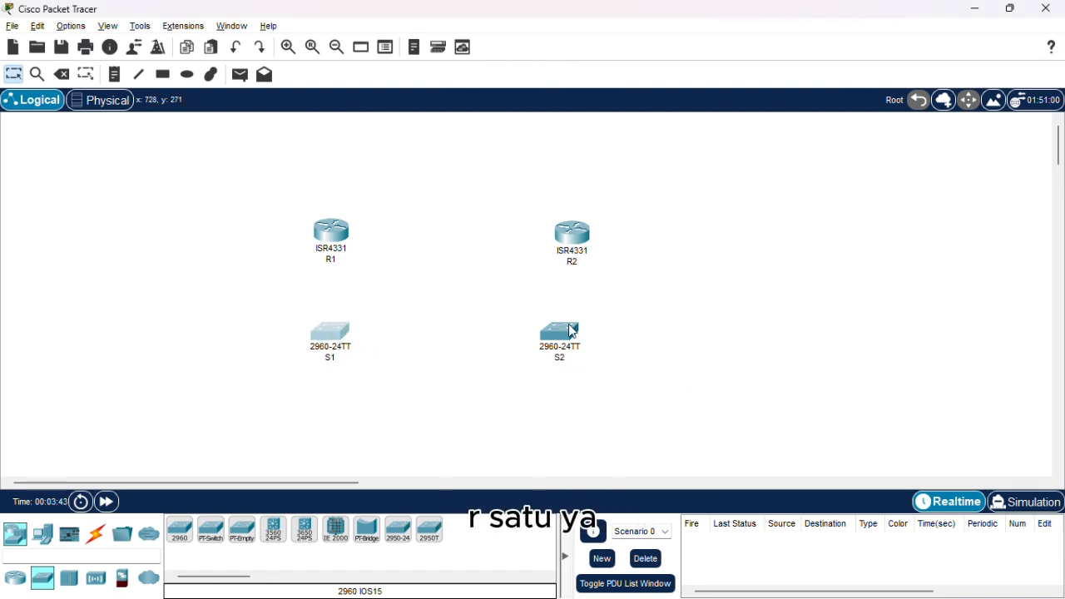
left_click_drag(569, 323, 566, 316)
left_click_drag(579, 236, 544, 231)
left_click_drag(560, 325, 539, 331)
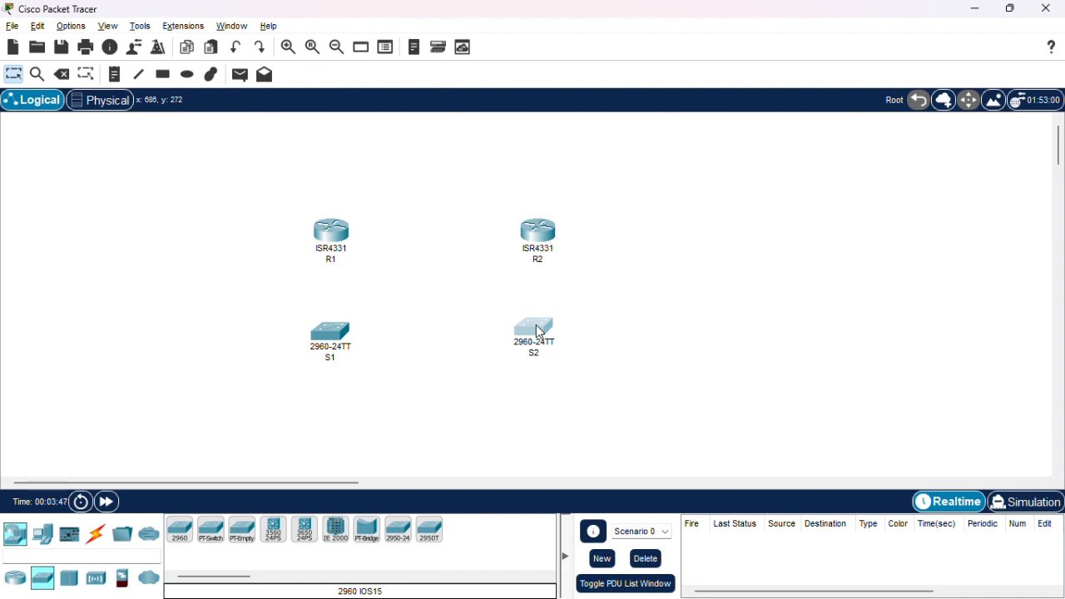
Connect R1 to R2 with a copper cross-over cable, using GigabitEthernet0/0/0 on both routers.
left_click(95, 535)
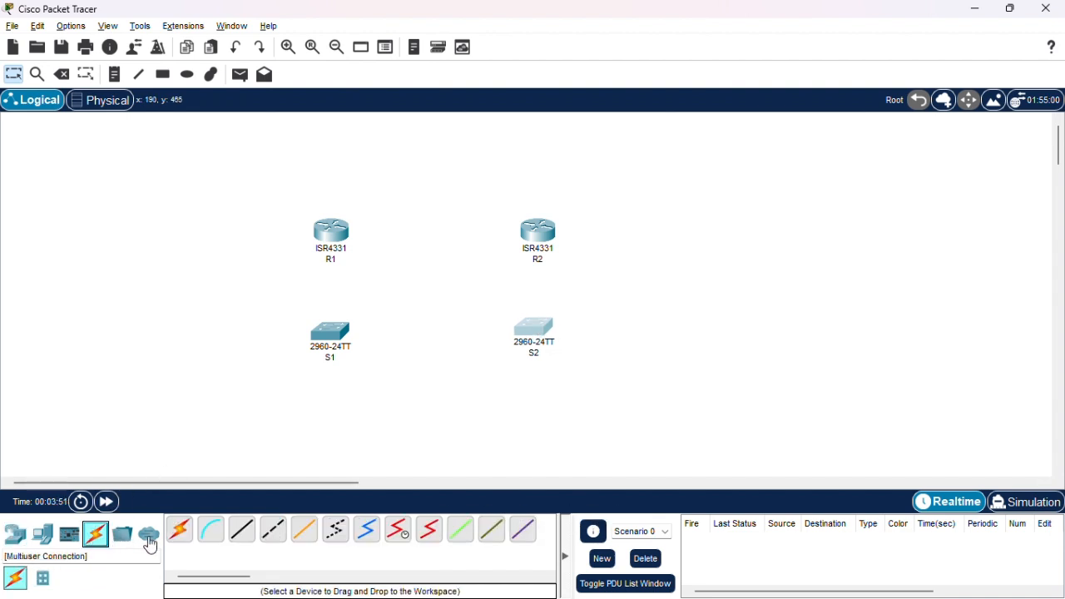
left_click(274, 542)
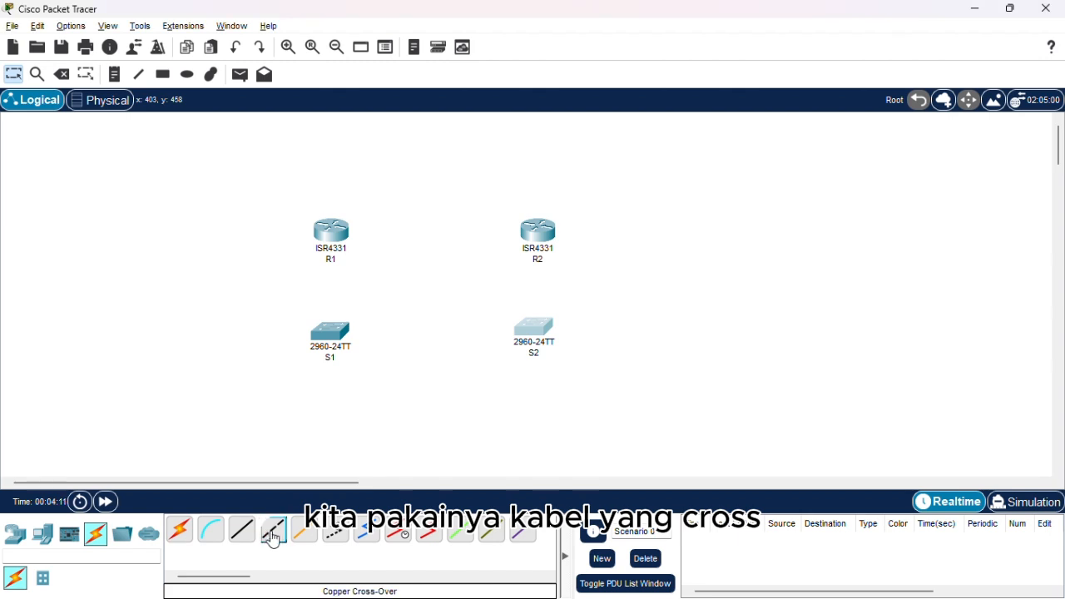
left_click(333, 240)
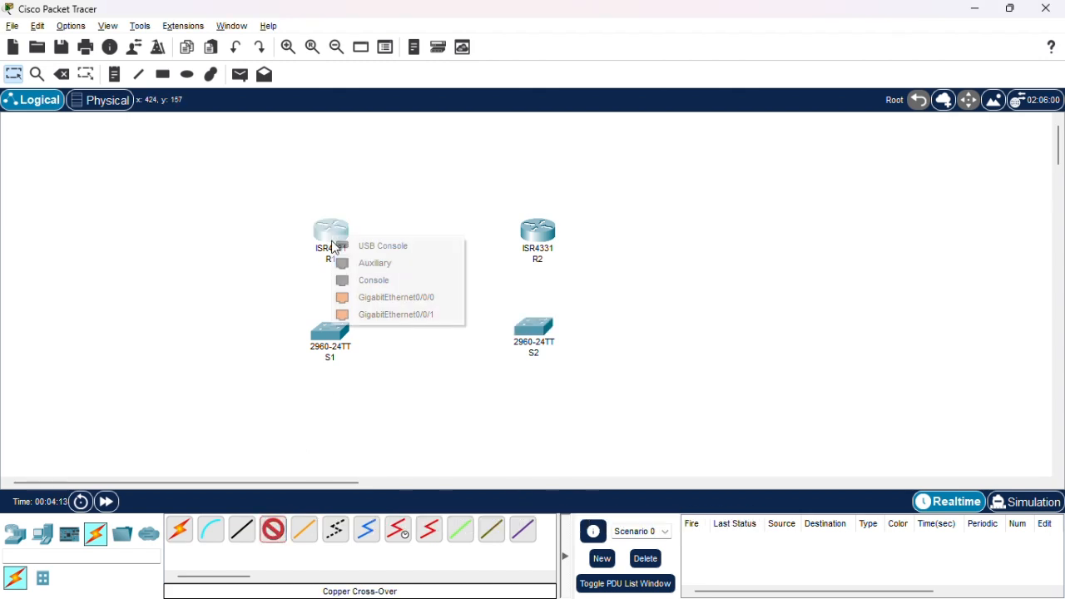
left_click(344, 298)
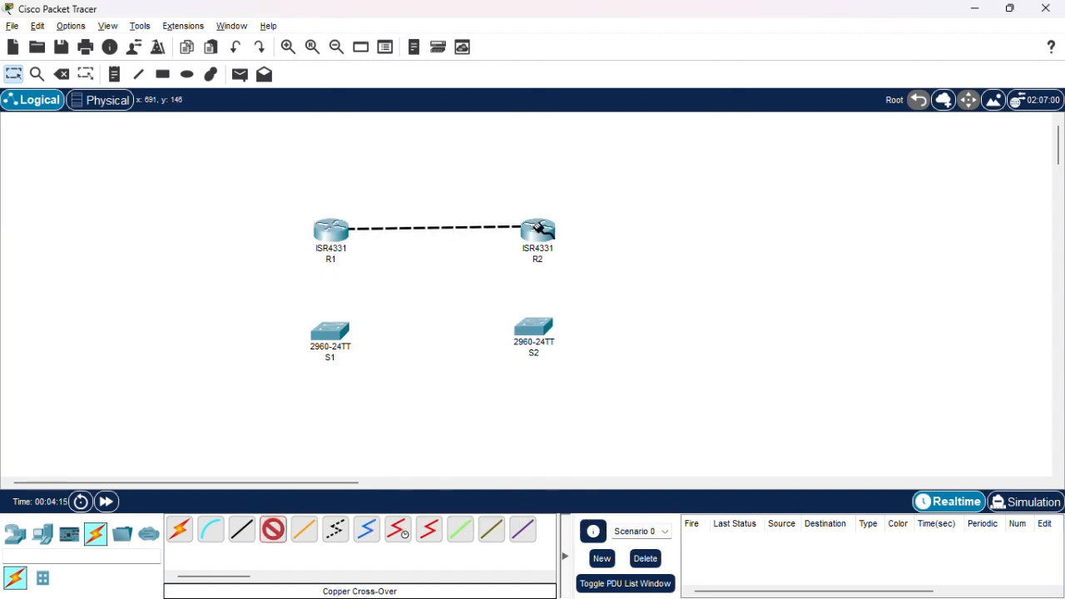
left_click(538, 230)
left_click(574, 289)
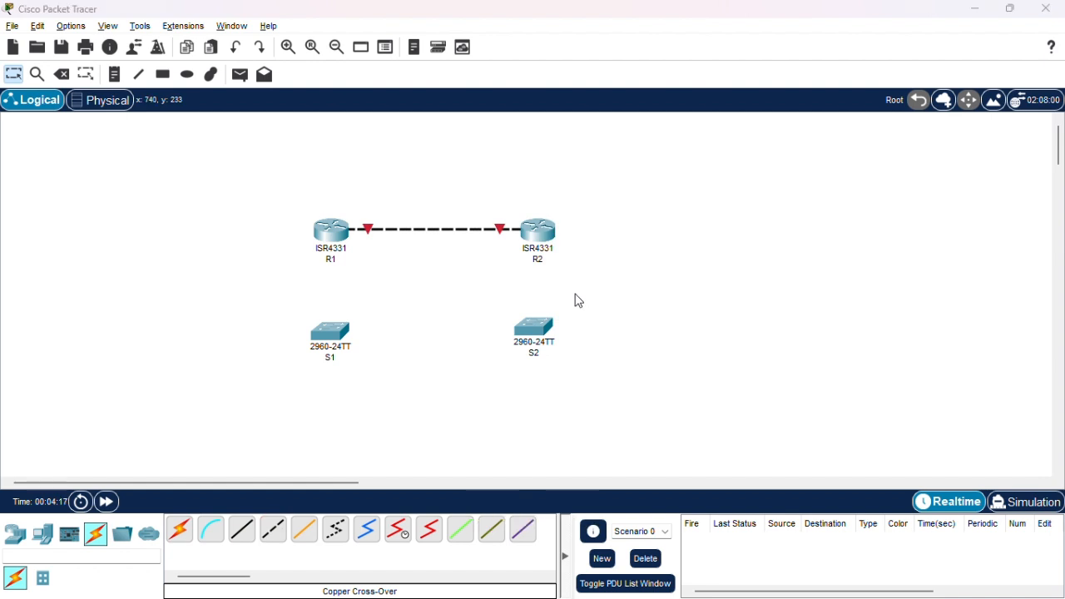
Switch back to Soal.pdf and examine the topology diagram on page 1 for the interface connections.
key("alt+Tab")
key("Tab")
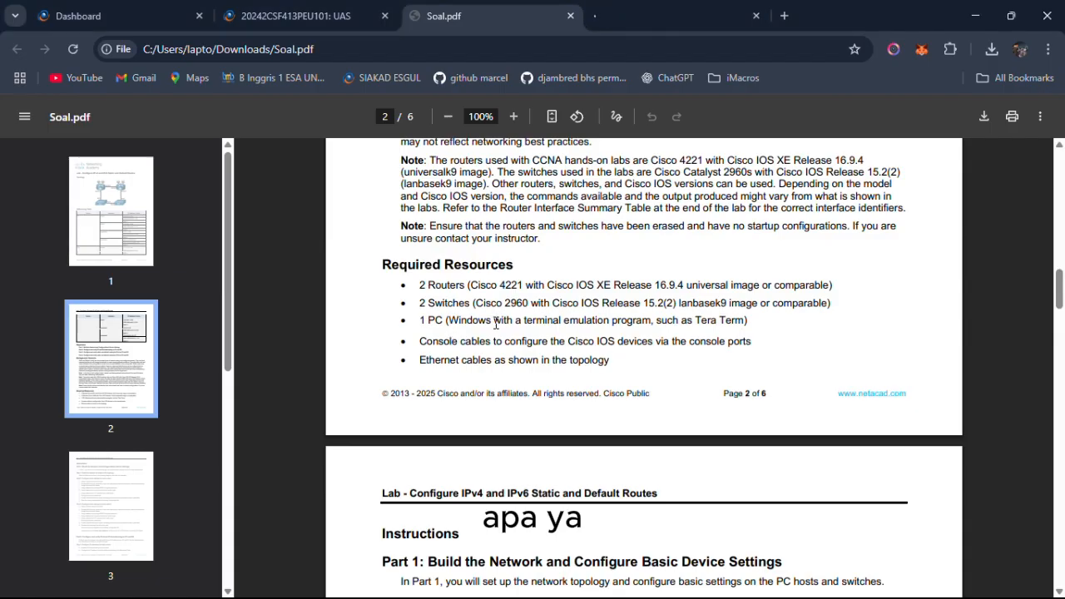
scroll(535, 480, "down", 5)
scroll(536, 476, "down", 2)
scroll(536, 475, "up", 20)
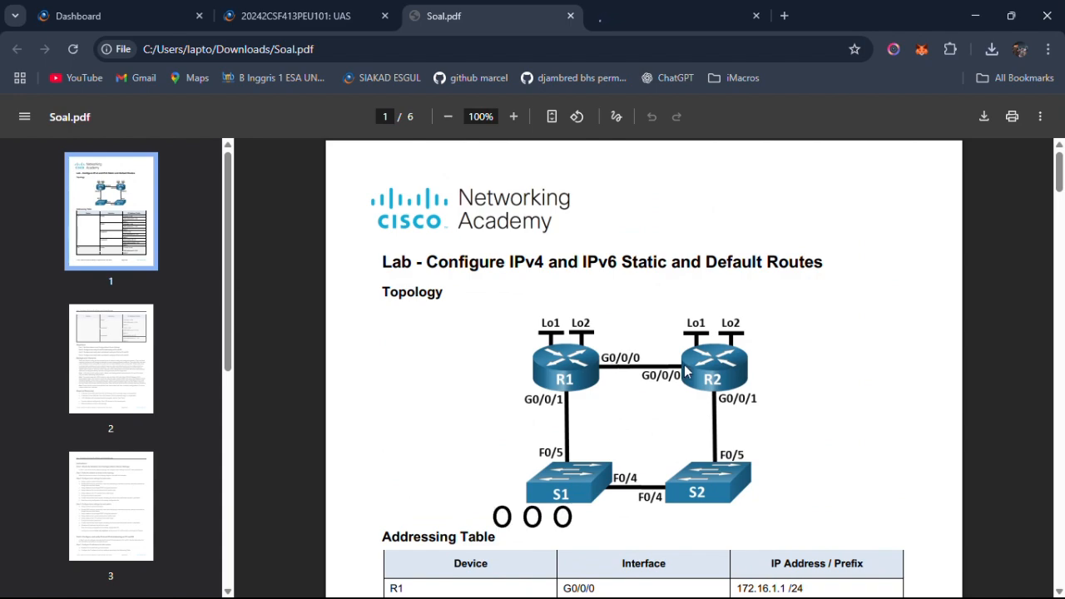
Switch back to Cisco Packet Tracer and connect R1's GigabitEthernet0/0/1 to S1's FastEthernet0/5 with a copper straight-through cable.
key("alt+Tab")
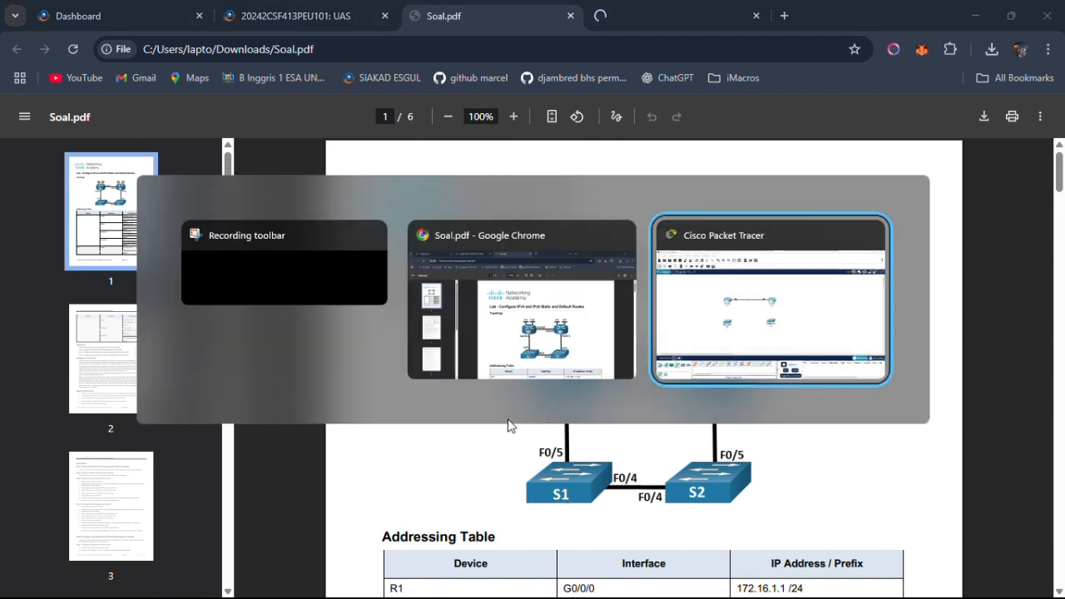
key("alt+Tab")
key("alt+Tab")
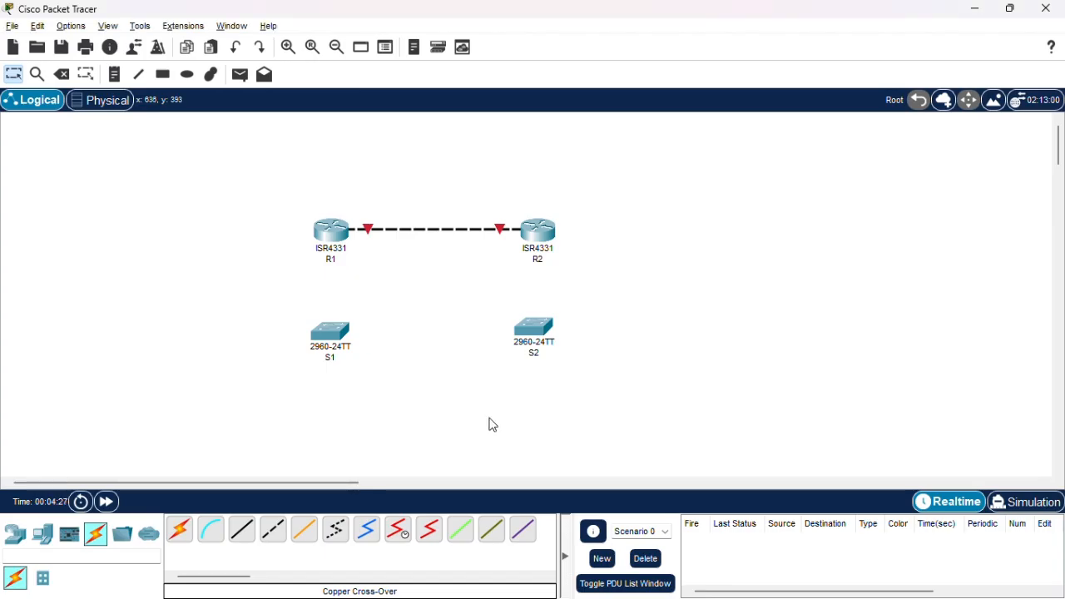
left_click(250, 542)
left_click(333, 238)
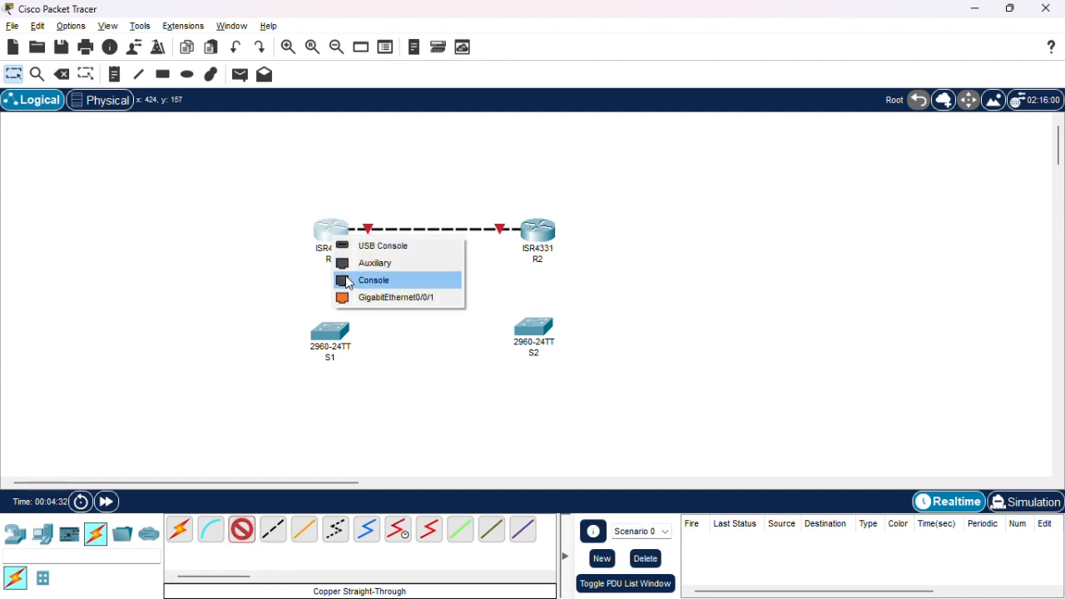
left_click(360, 298)
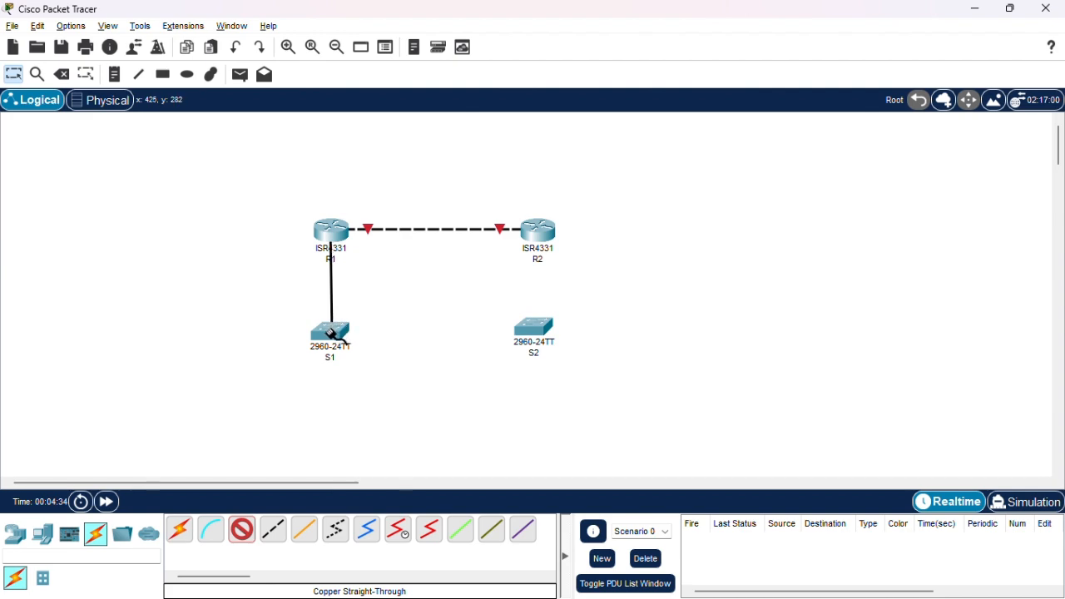
left_click(330, 331)
left_click(435, 98)
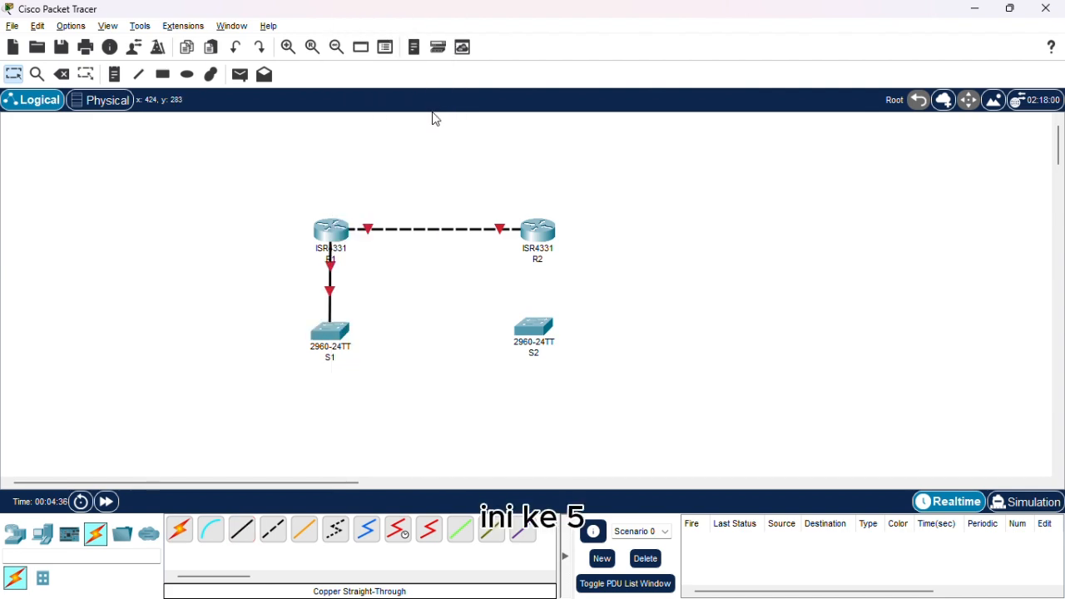
Check the topology diagram in Soal.pdf, then connect R2's GigabitEthernet0/0/1 to S2's FastEthernet0/5 with a copper straight-through cable in Packet Tracer.
key("alt+Tab")
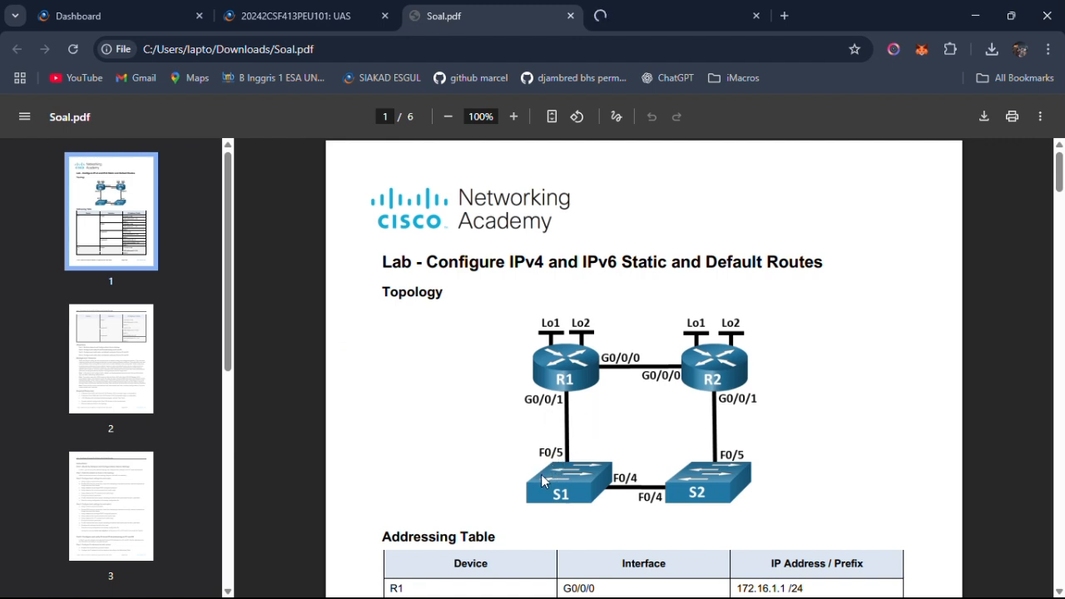
key("alt+Tab")
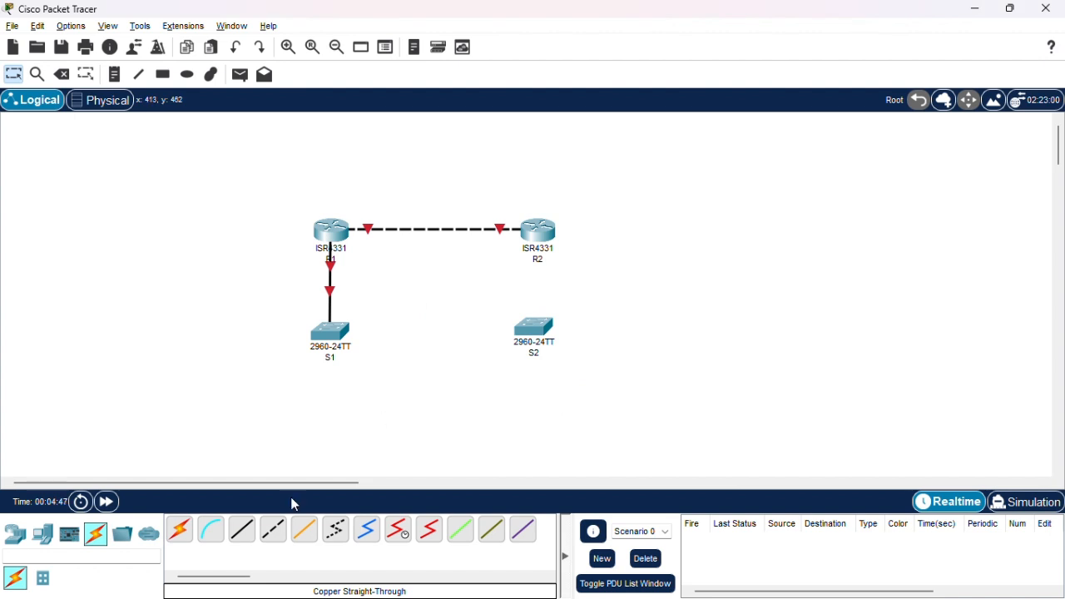
left_click(240, 531)
left_click(541, 231)
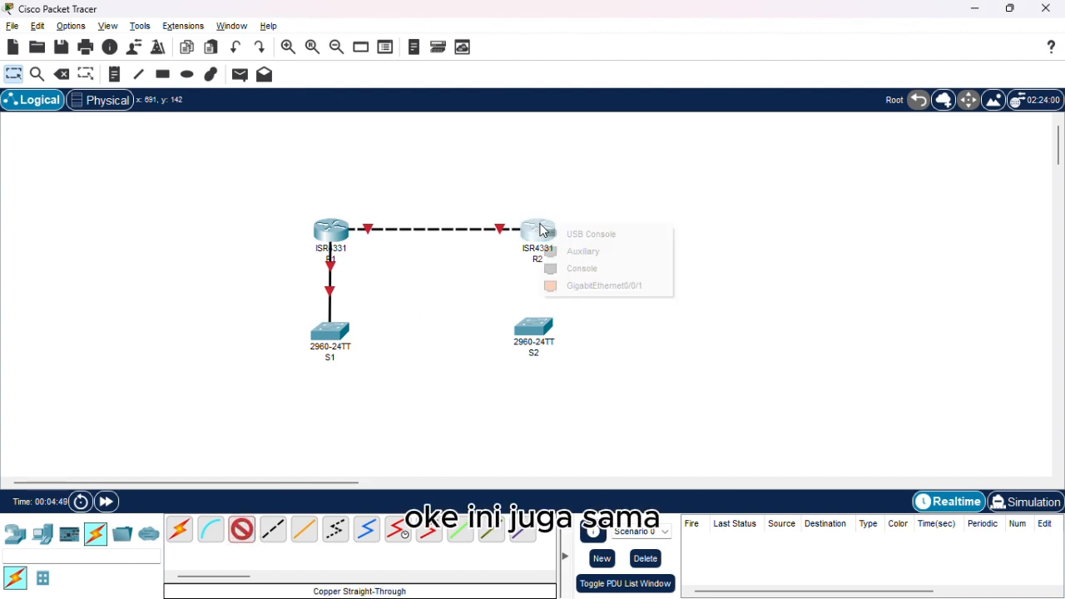
left_click(562, 286)
left_click(535, 329)
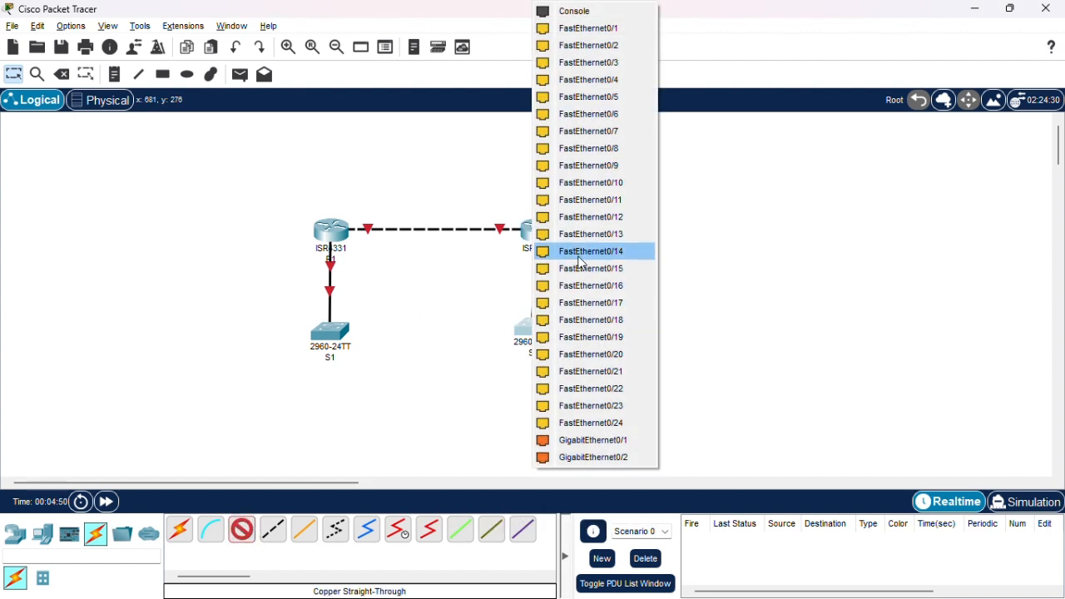
left_click(611, 153)
Connect S1 to S2 with a copper cross-over cable, using FastEthernet0/4 on both switches.
left_click(274, 538)
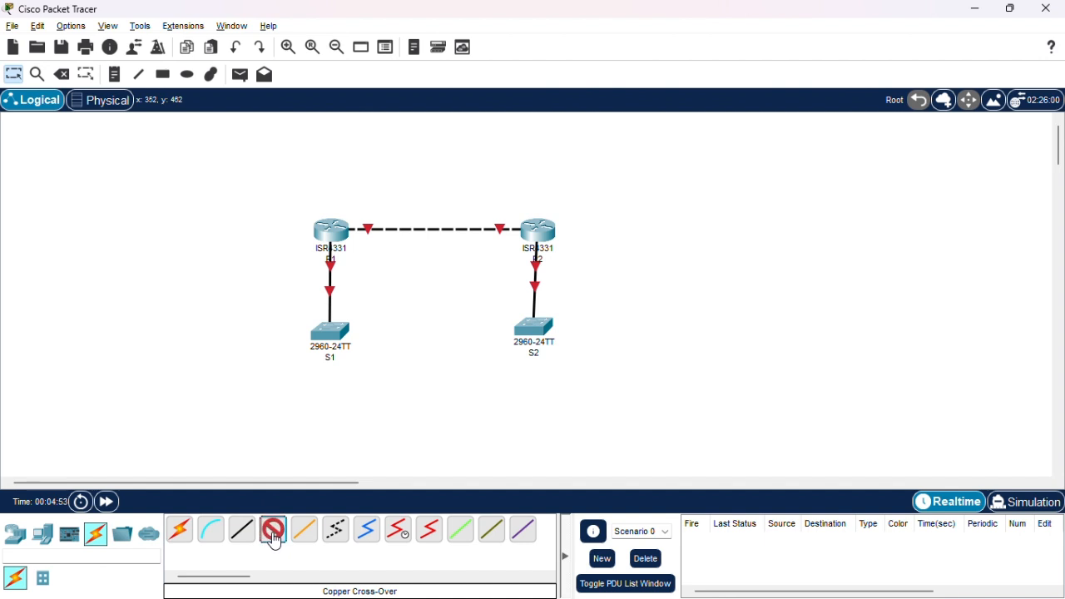
left_click(329, 341)
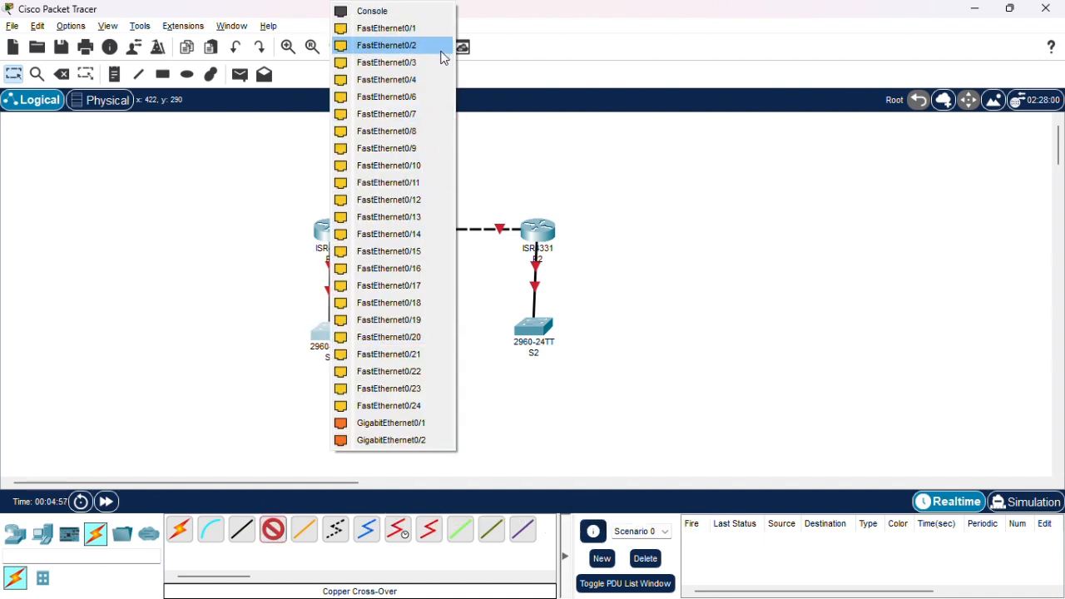
left_click(416, 80)
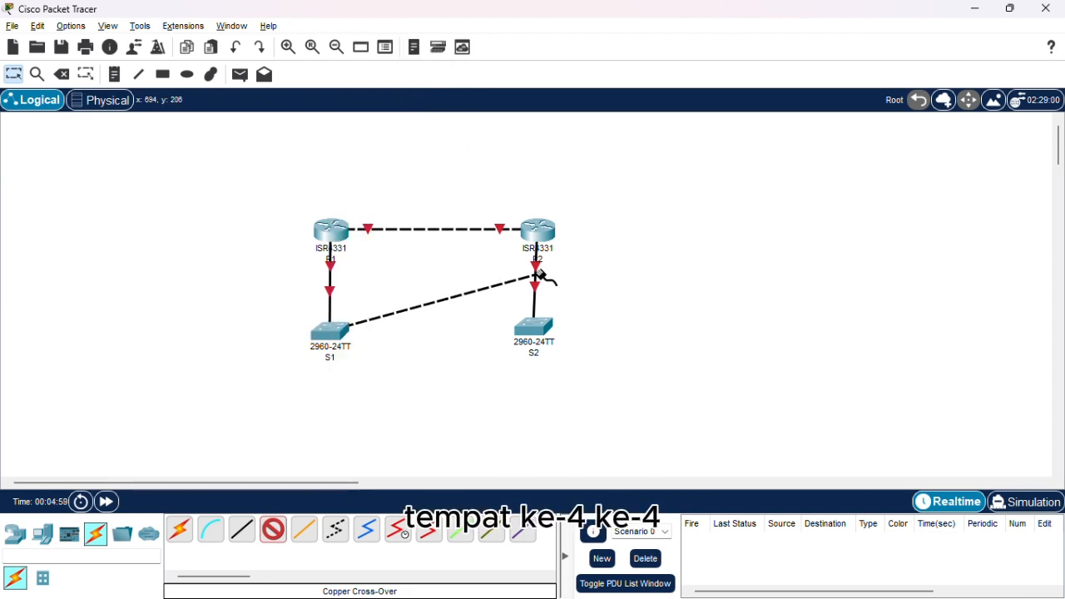
left_click(536, 332)
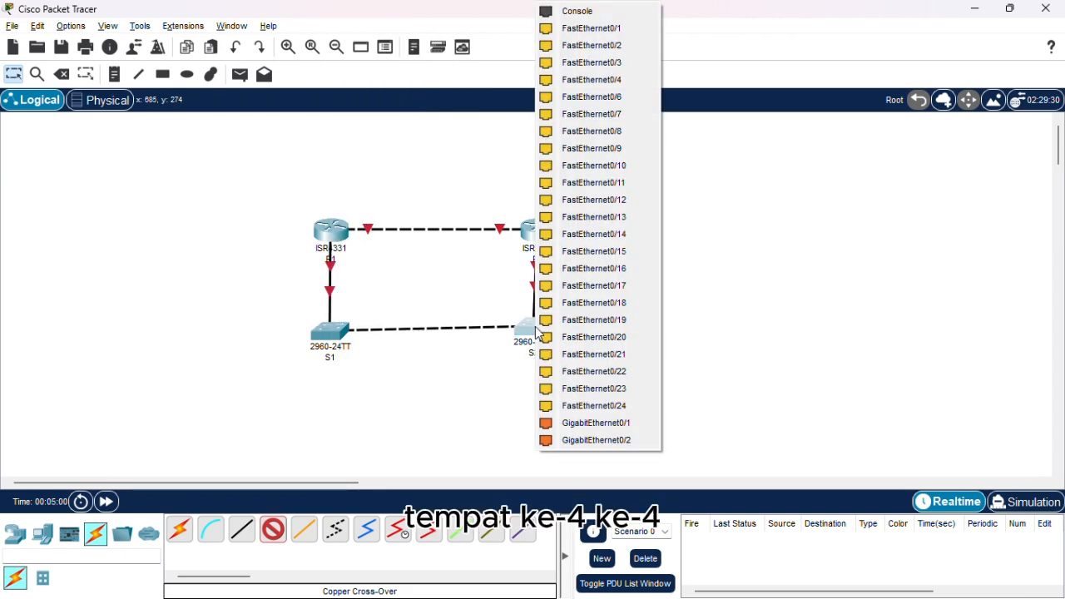
left_click(594, 83)
key("alt+Tab")
key("alt+Tab")
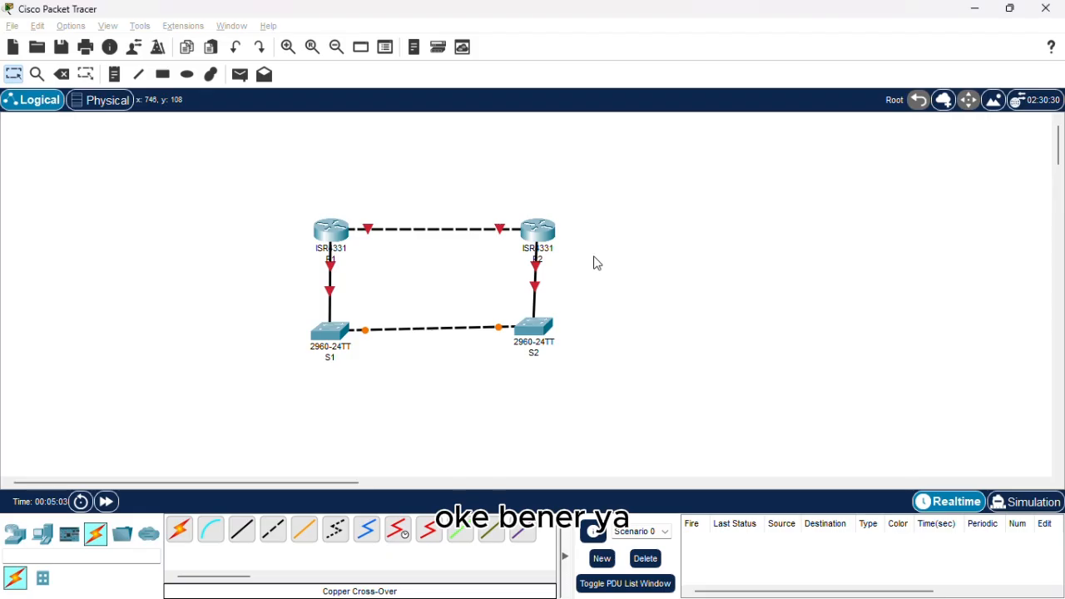
Adjust the positions of S1, S2 and R2 so the four linked devices form an even rectangle.
left_click_drag(538, 327, 546, 328)
left_click_drag(544, 230, 544, 230)
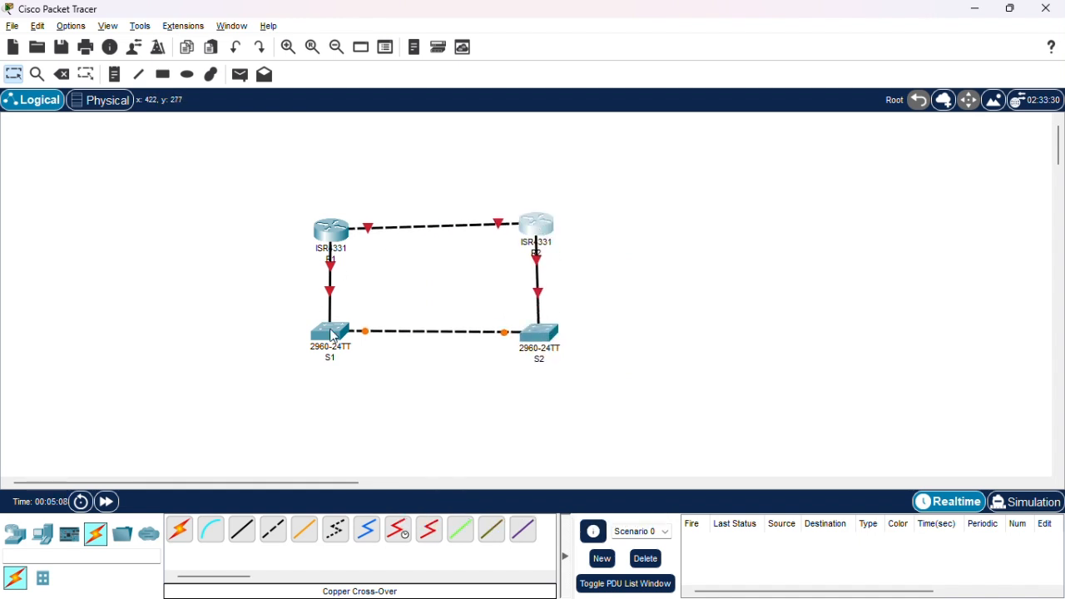
left_click_drag(333, 336, 335, 341)
left_click(555, 333)
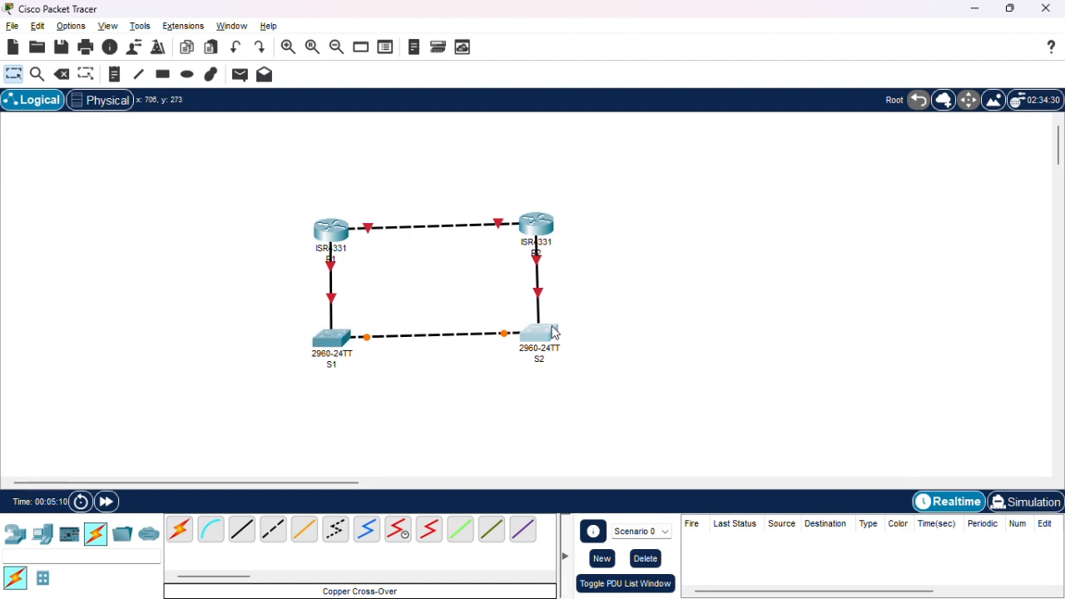
left_click_drag(556, 333, 555, 337)
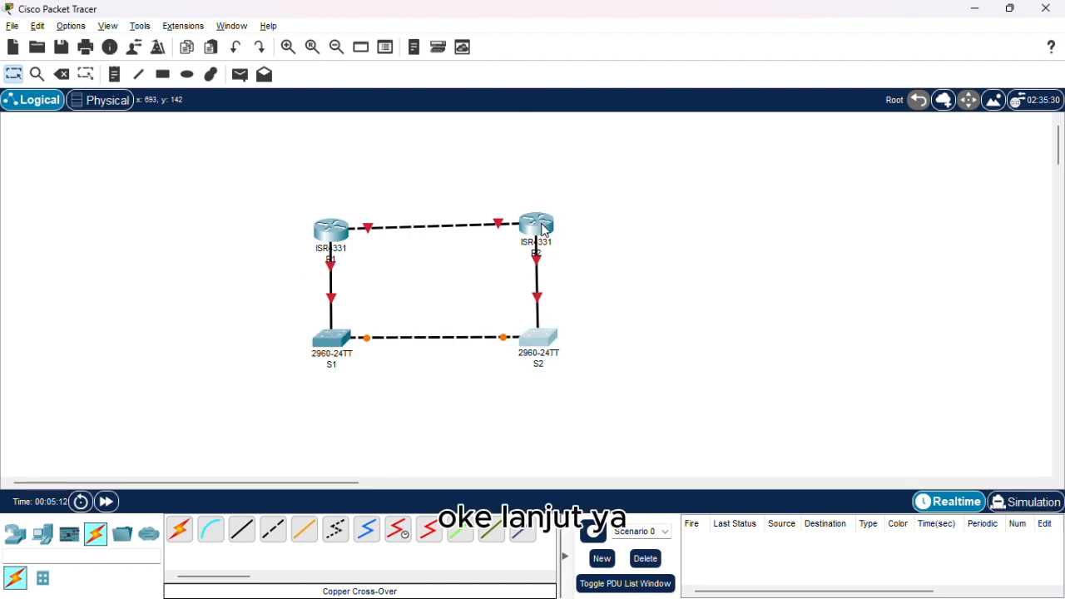
left_click_drag(545, 231, 544, 237)
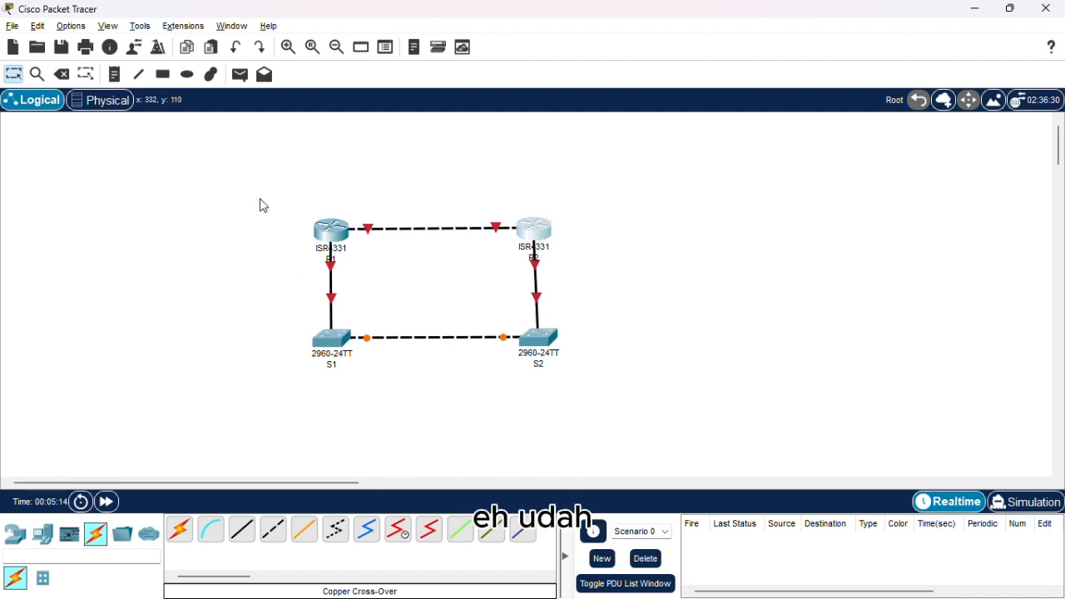
left_click_drag(259, 198, 624, 391)
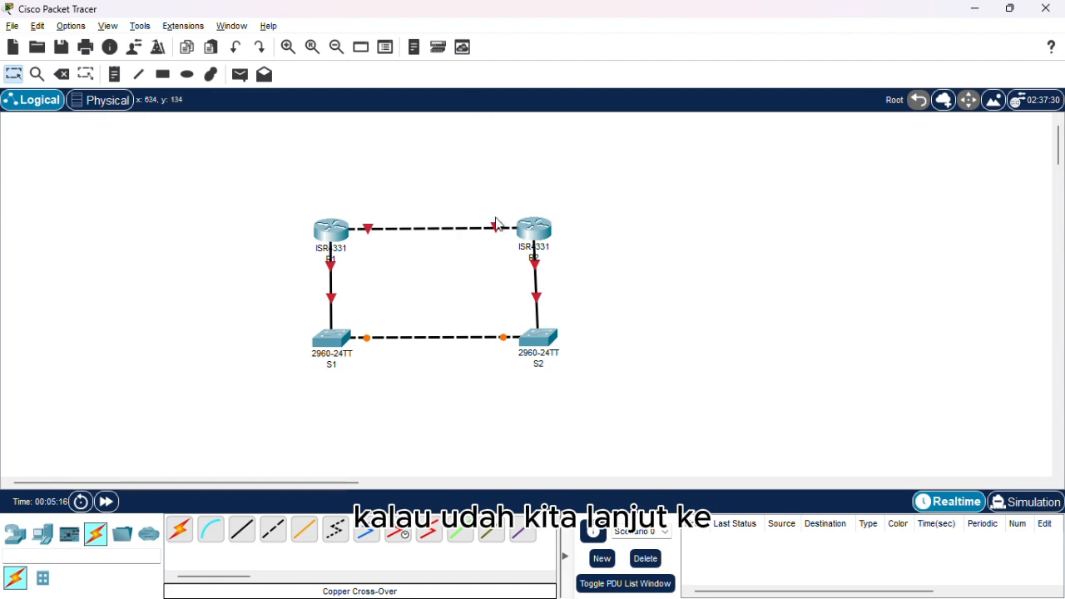
Switch to Soal.pdf and read the basic router settings instructions in Part 1, Step 2 on page 3.
key("alt+Tab")
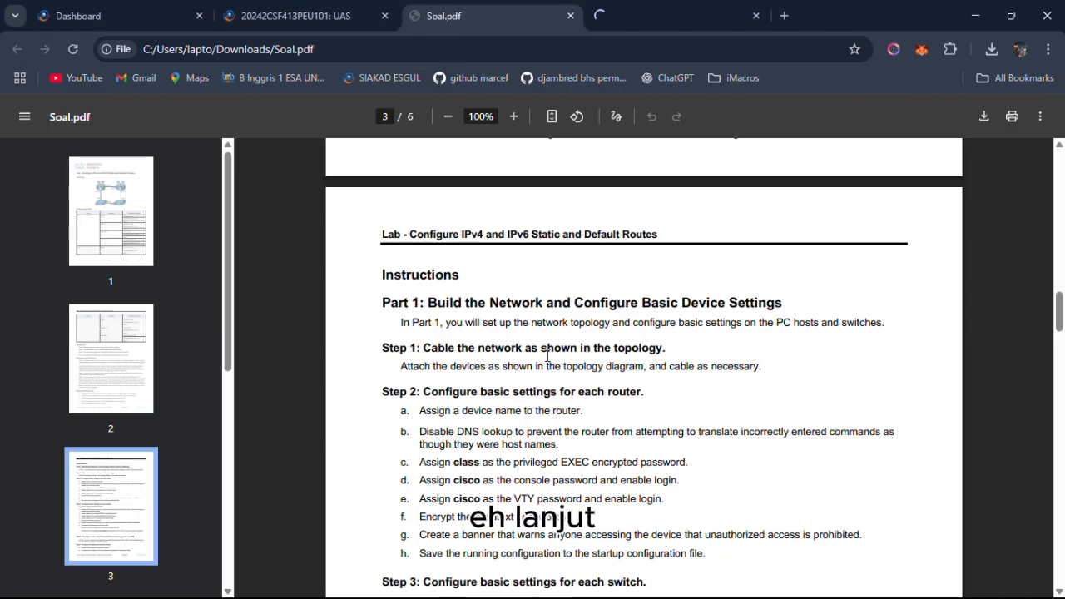
key("alt+Tab")
key("alt+Tab")
key("alt+Tab")
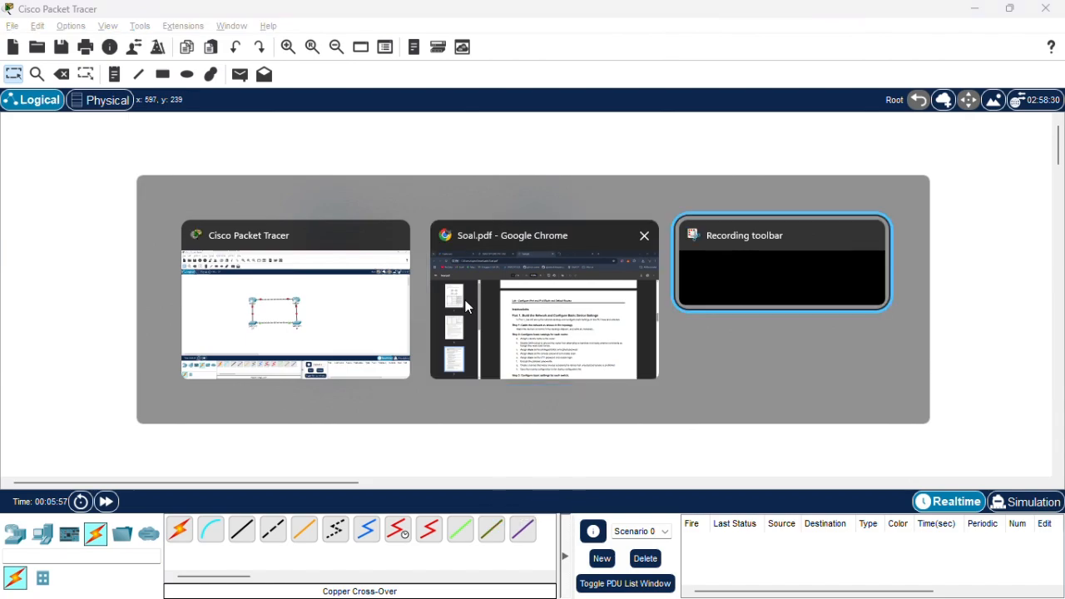
left_click(577, 322)
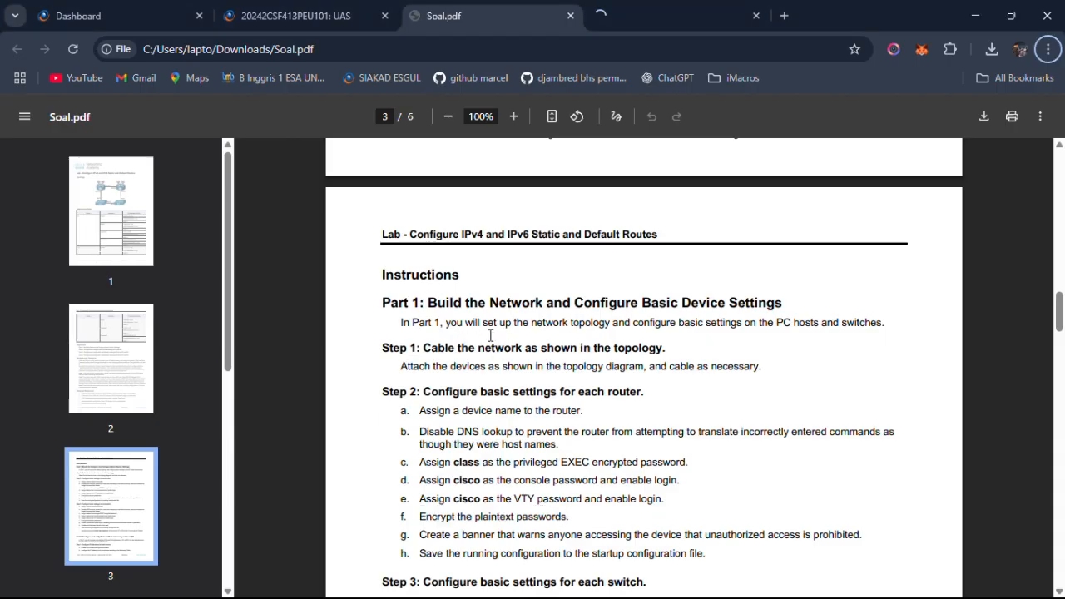
scroll(490, 335, "up", 2)
scroll(490, 336, "down", 2)
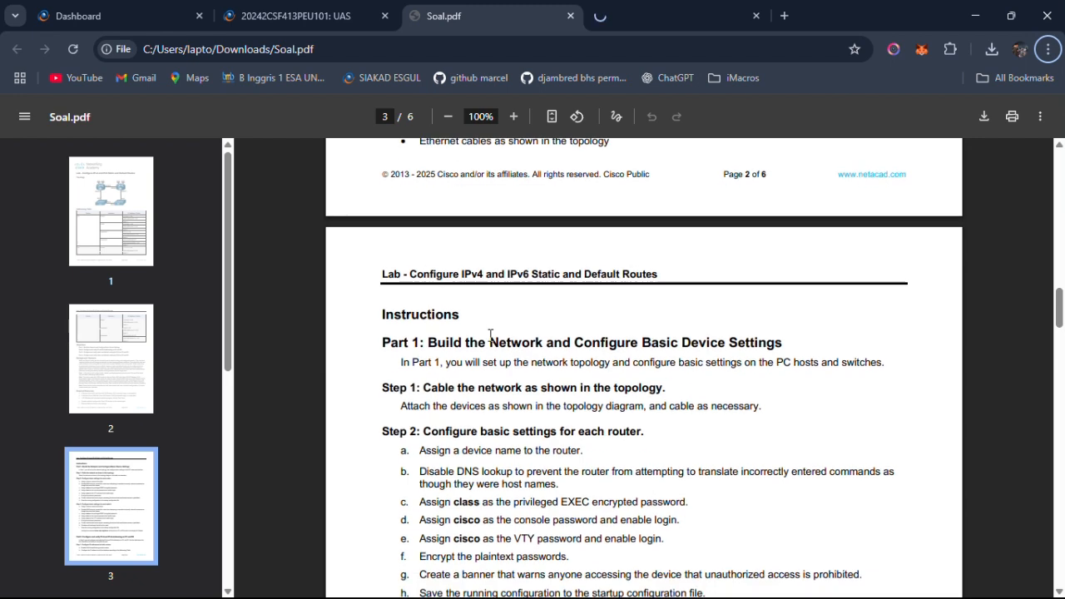
scroll(481, 359, "down", 2)
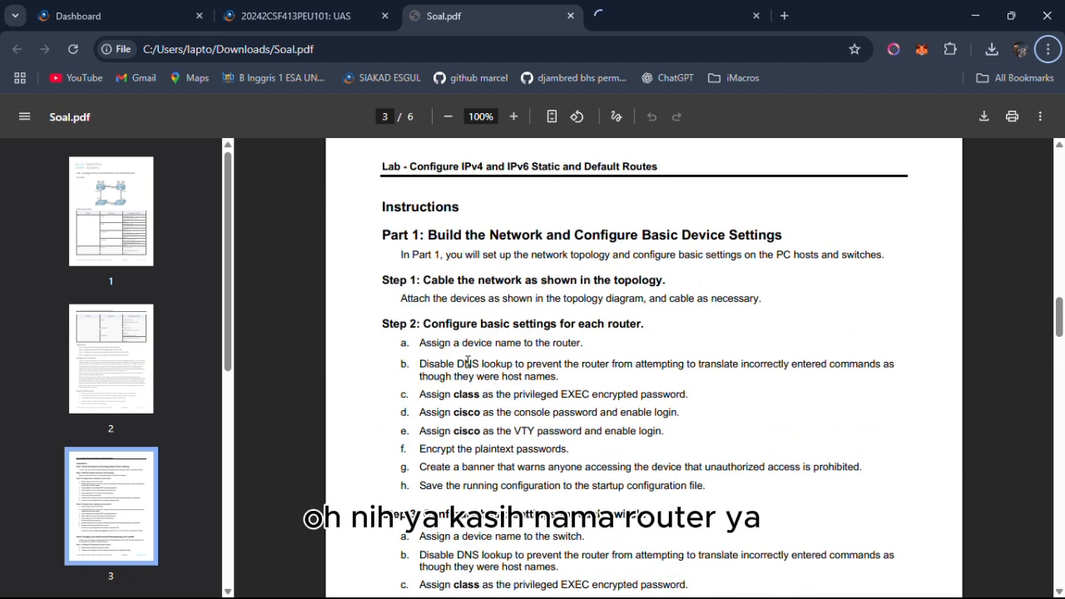
left_click_drag(431, 342, 594, 356)
Return to Packet Tracer, open R1's command line and decline the initial configuration dialog to reach the user prompt.
key("alt+Tab")
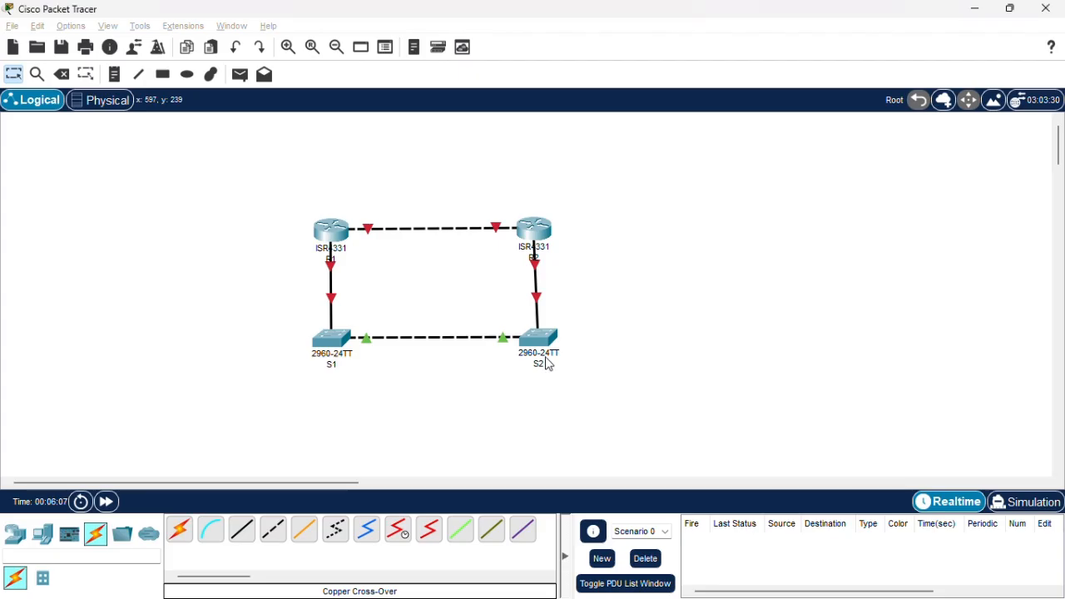
left_click(332, 231)
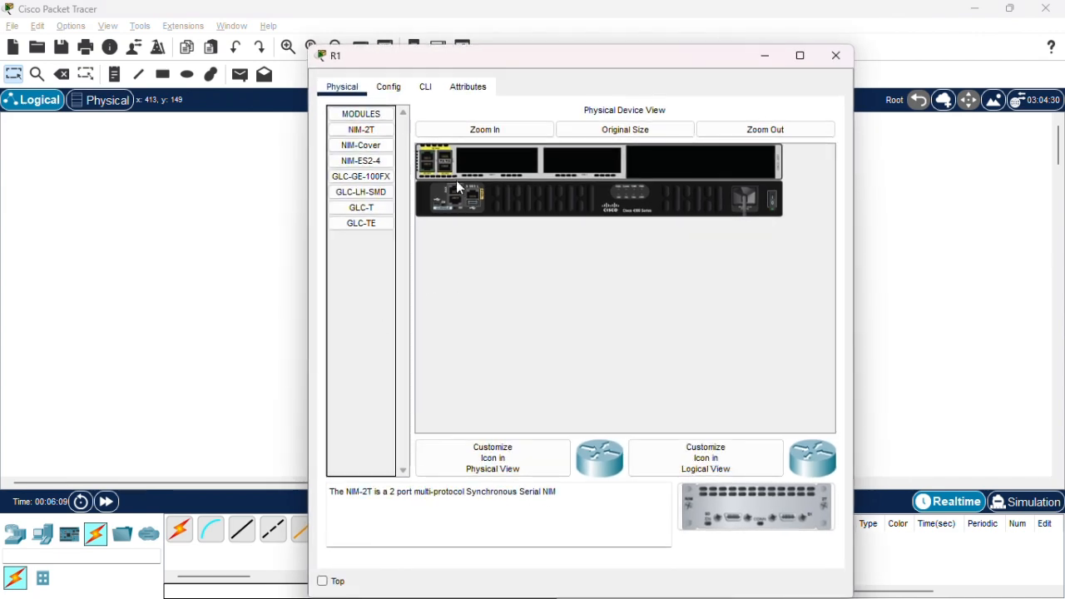
left_click(426, 86)
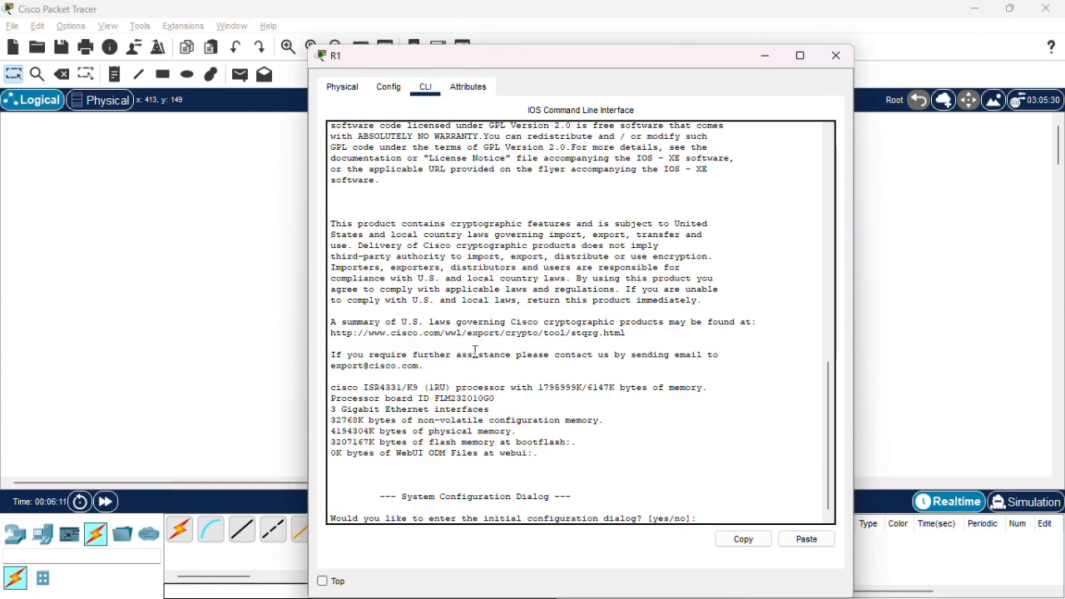
type("n")
key("Return")
Enter global configuration mode on R1, set its hostname to R1, and minimize its device window.
key("Return")
key("Return")
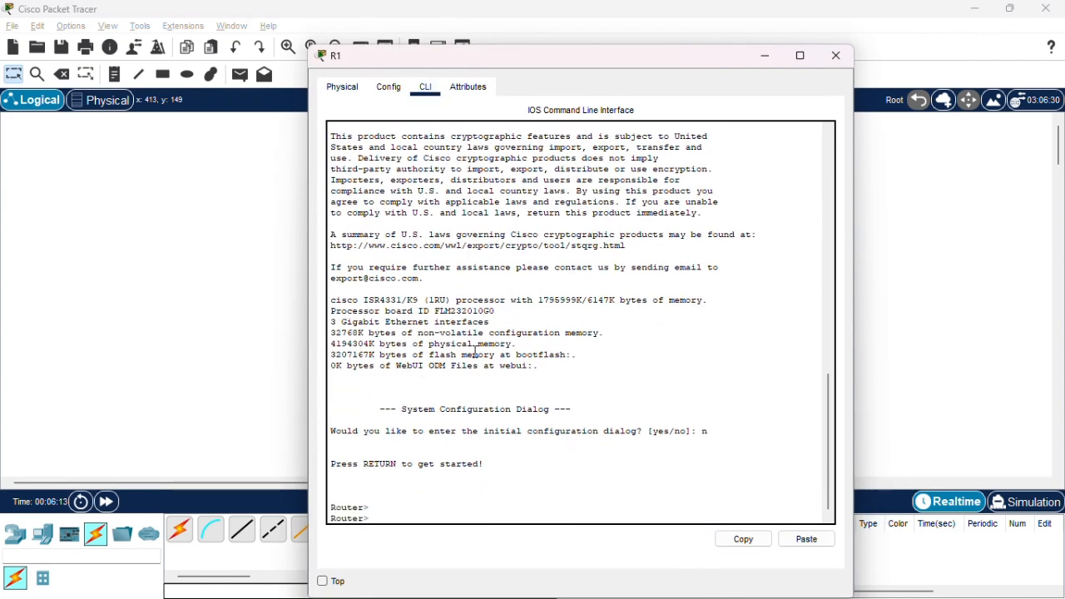
type("en")
key("Return")
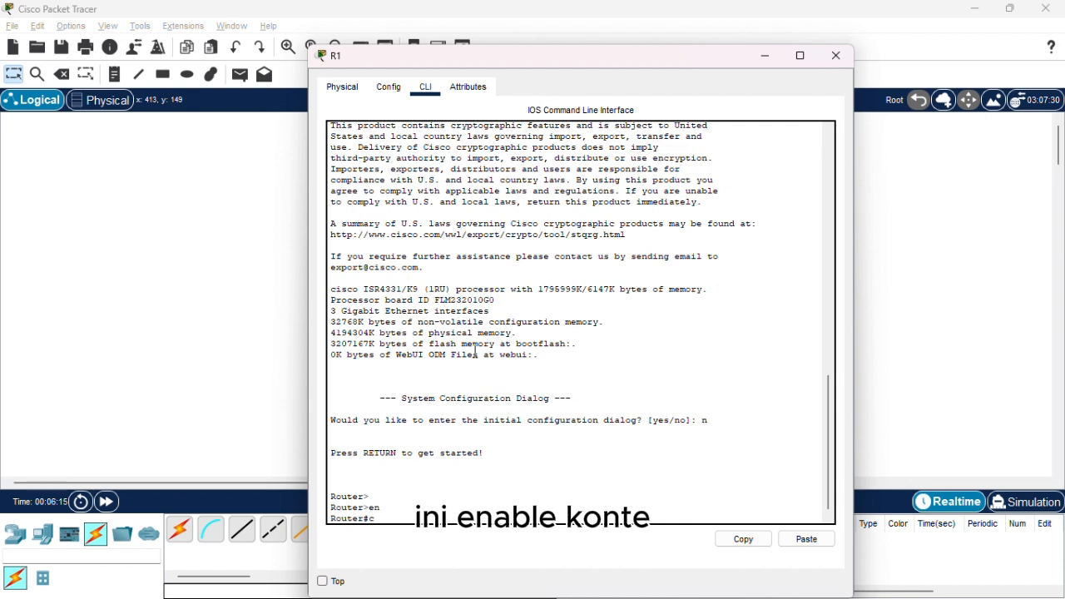
type("conf")
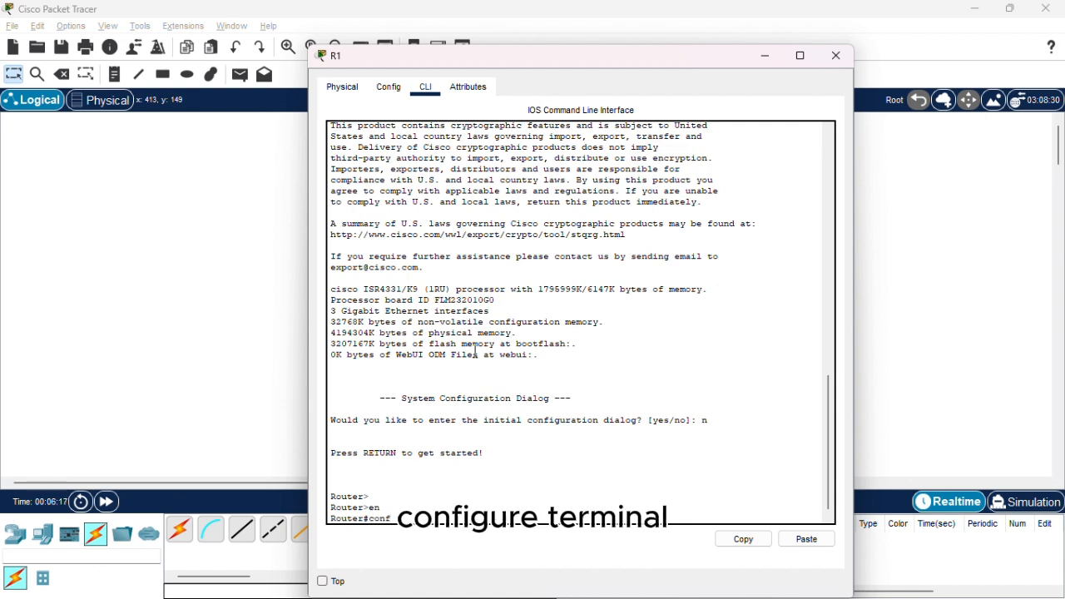
type(" t")
key("Return")
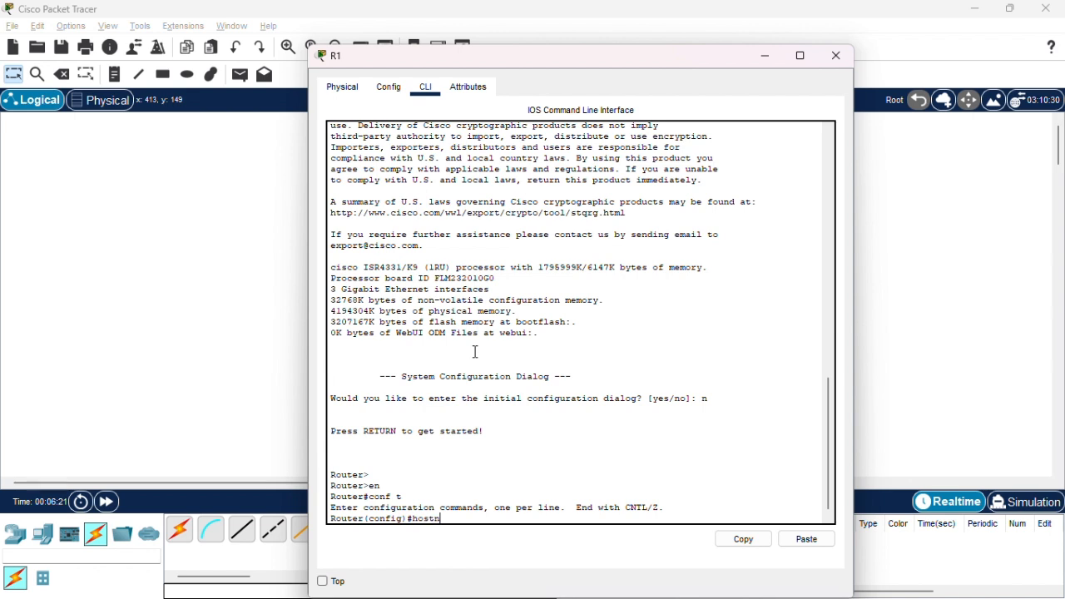
type("hostname")
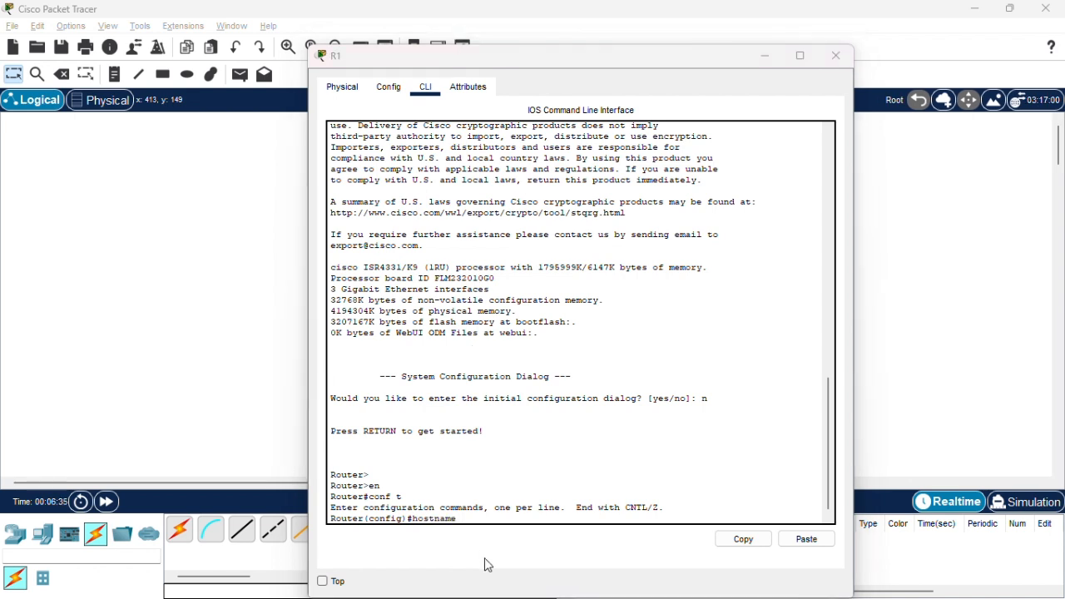
type("R1")
key("Return")
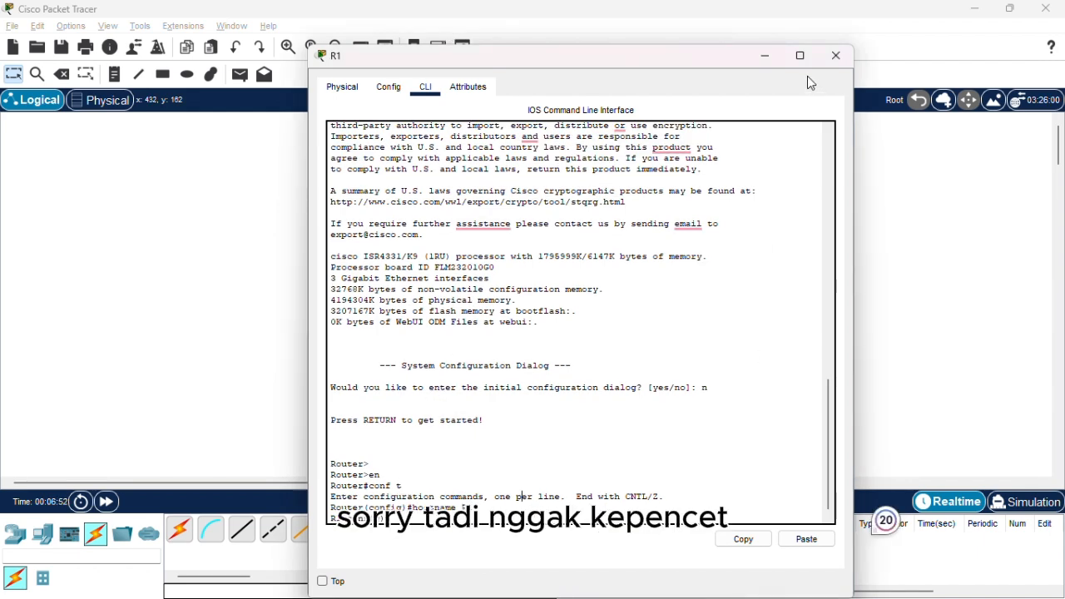
left_click(765, 57)
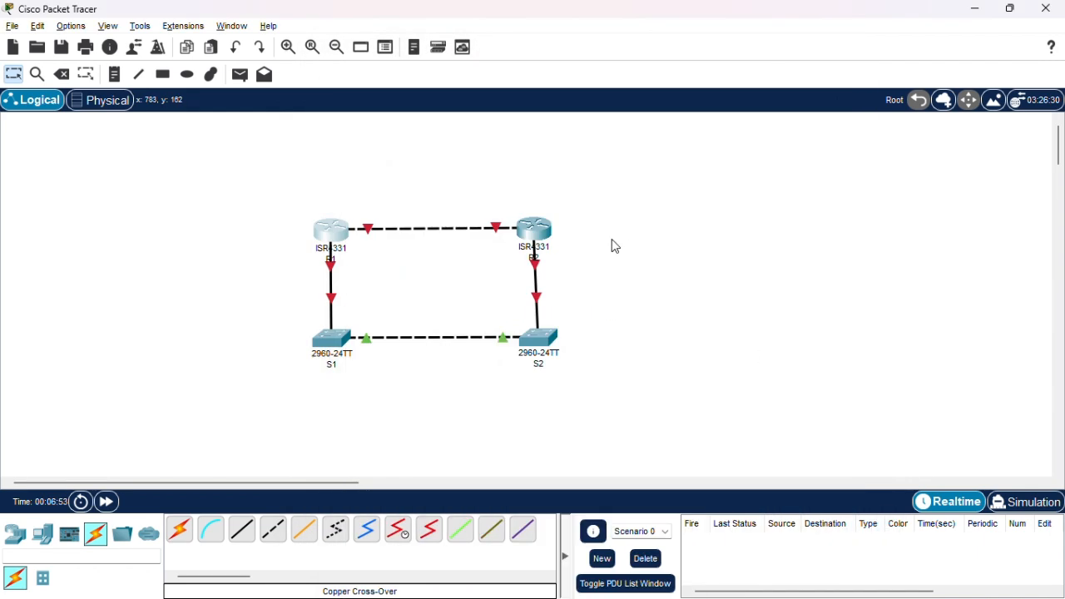
Open R2's command line in Packet Tracer and decline the initial configuration dialog to reach the user prompt.
left_click(536, 235)
key("alt+Tab")
key("alt+Tab")
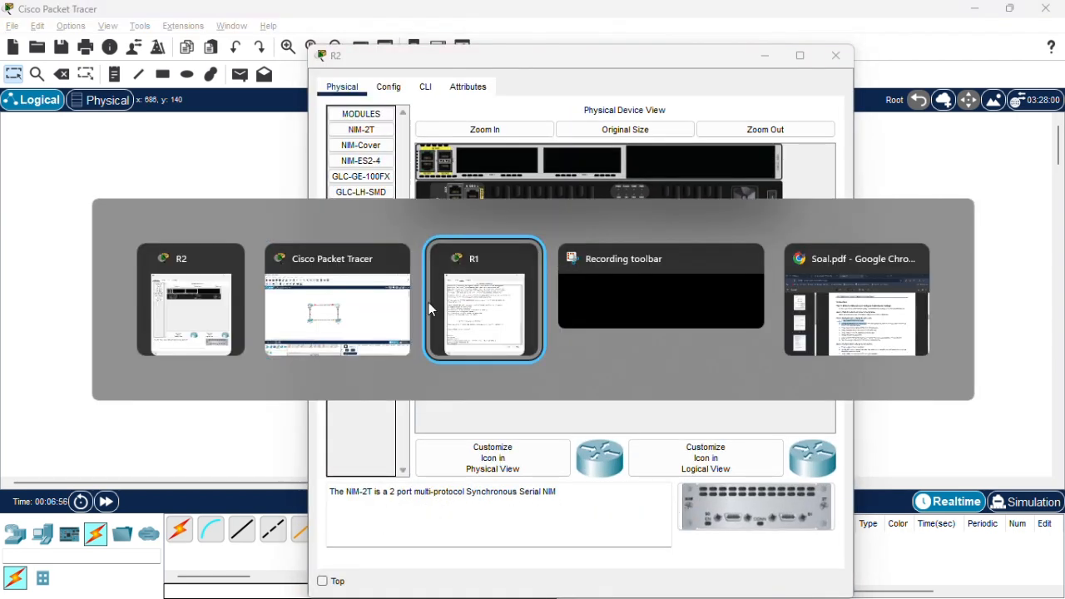
left_click(822, 295)
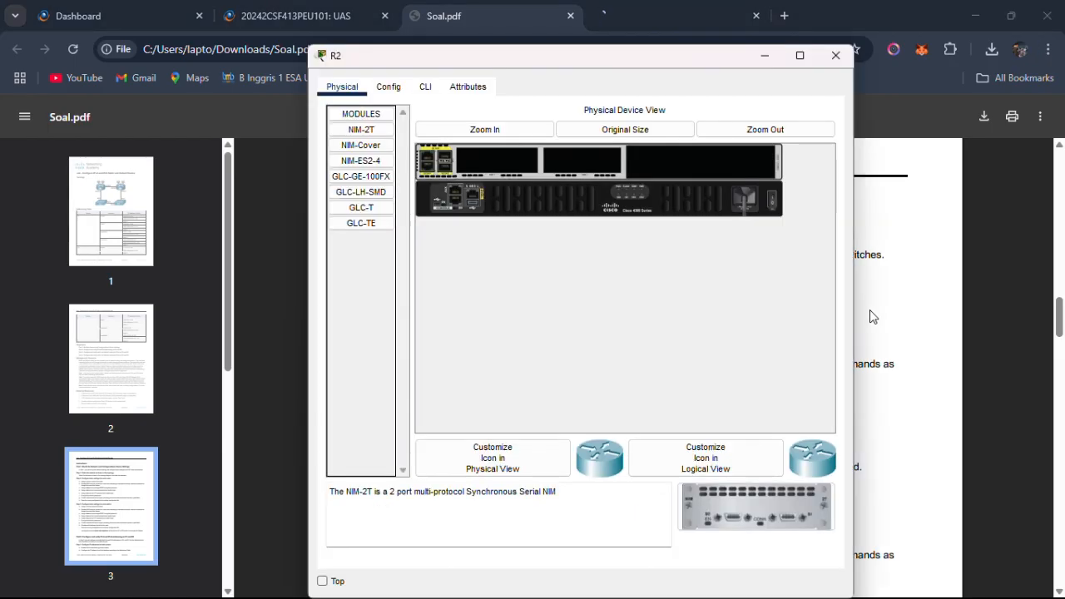
left_click(418, 87)
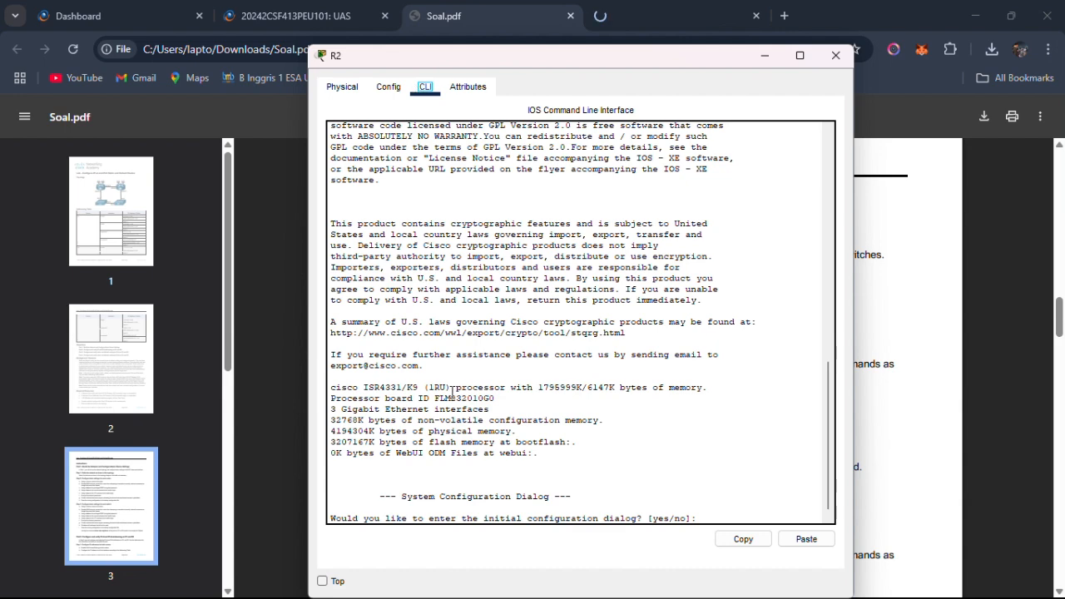
type("n")
key("Return")
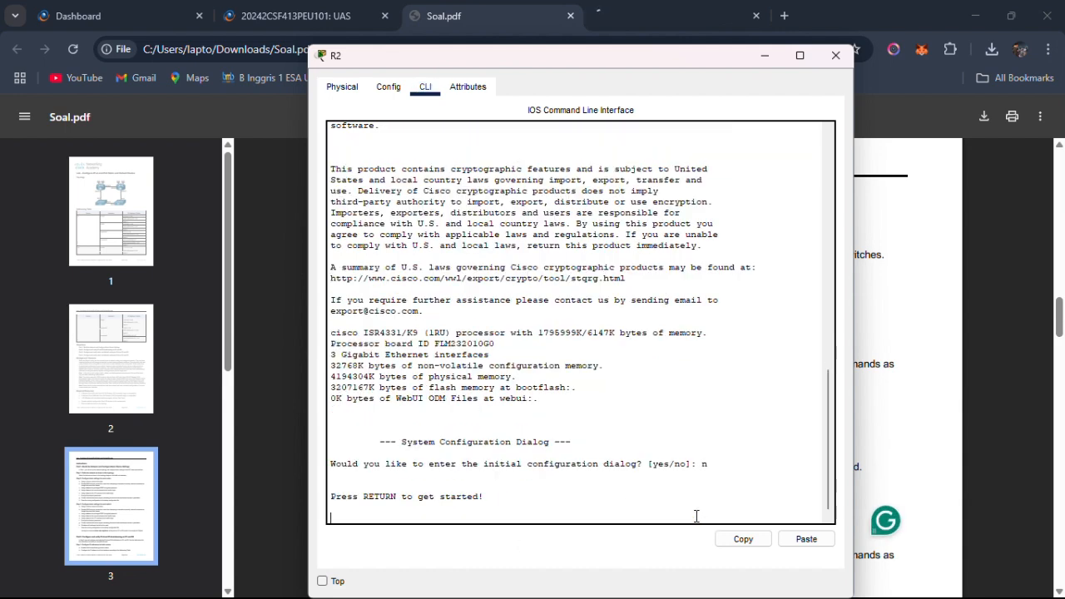
key("Return")
key("Return")
Enter global configuration mode on R2, set its hostname to R2, and close its device window.
type("en")
key("Return")
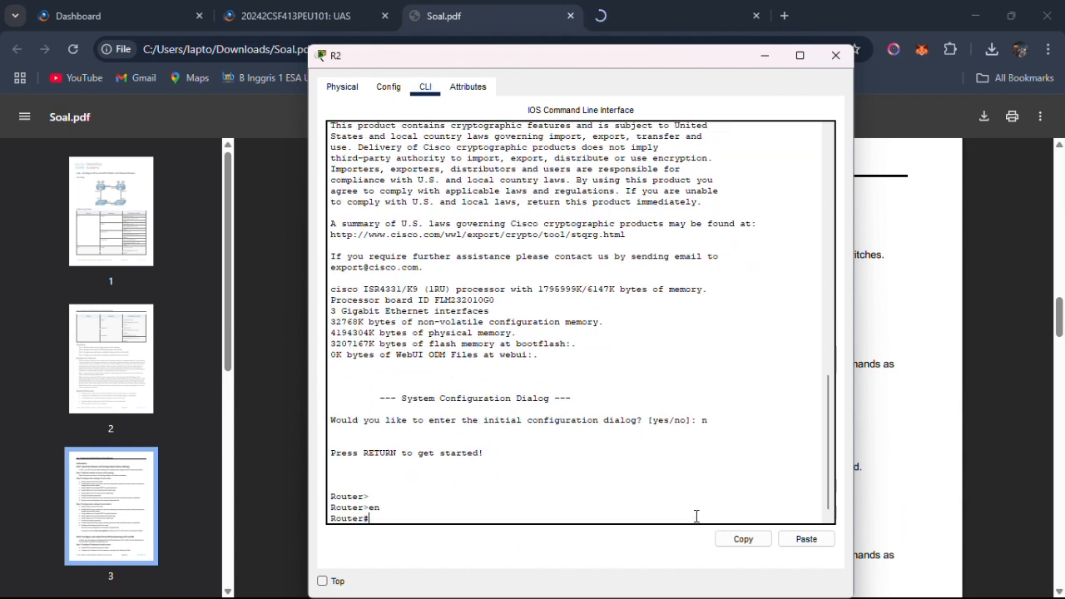
type("conf t")
key("Return")
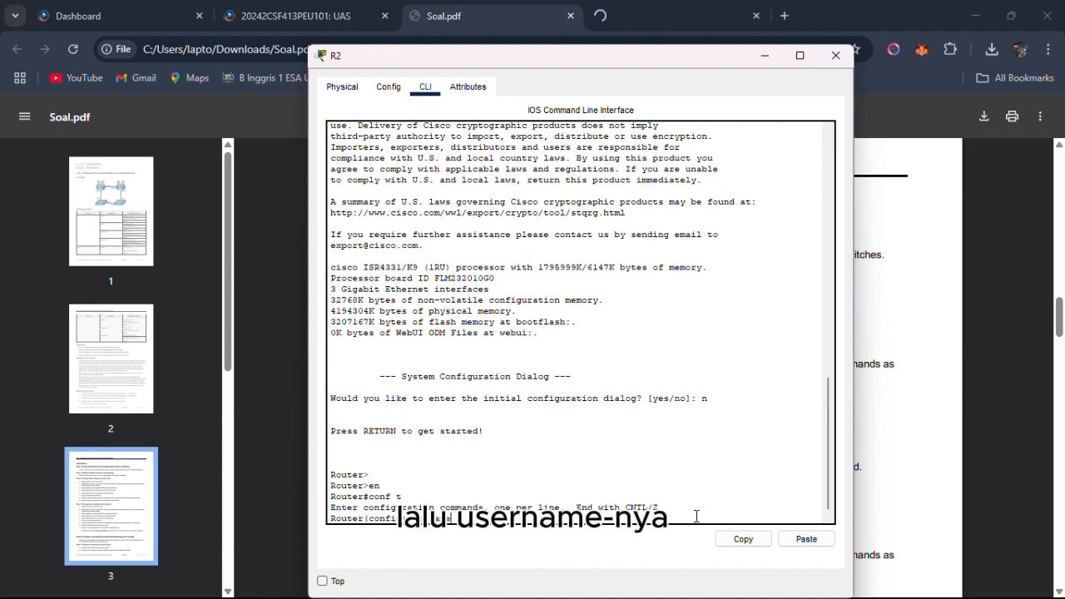
type("hotname")
key("BackSpace")
key("BackSpace")
key("BackSpace")
key("BackSpace")
key("BackSpace")
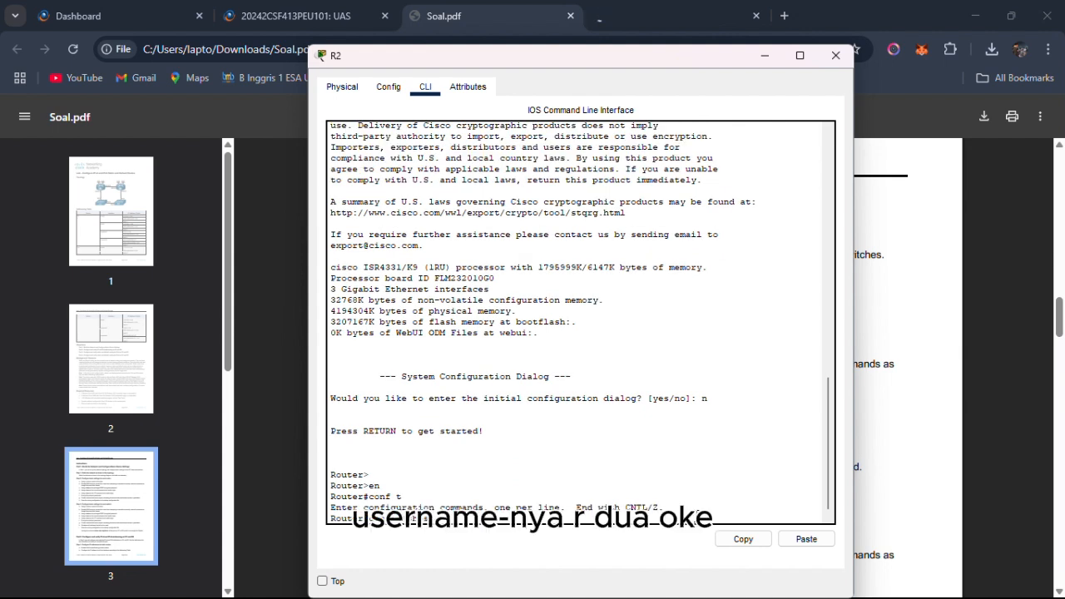
key("Return")
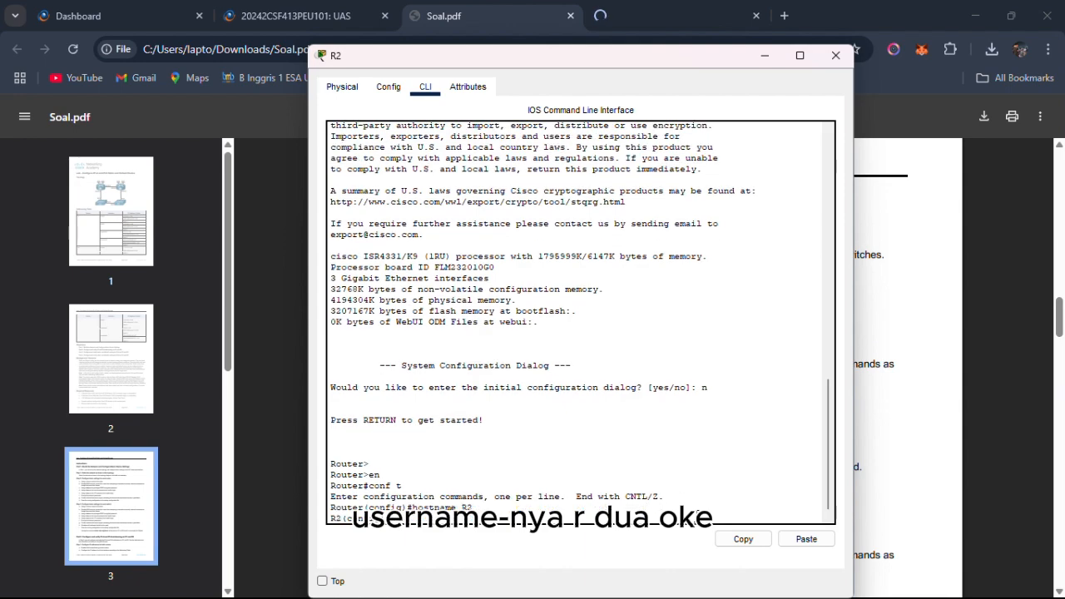
left_click(840, 63)
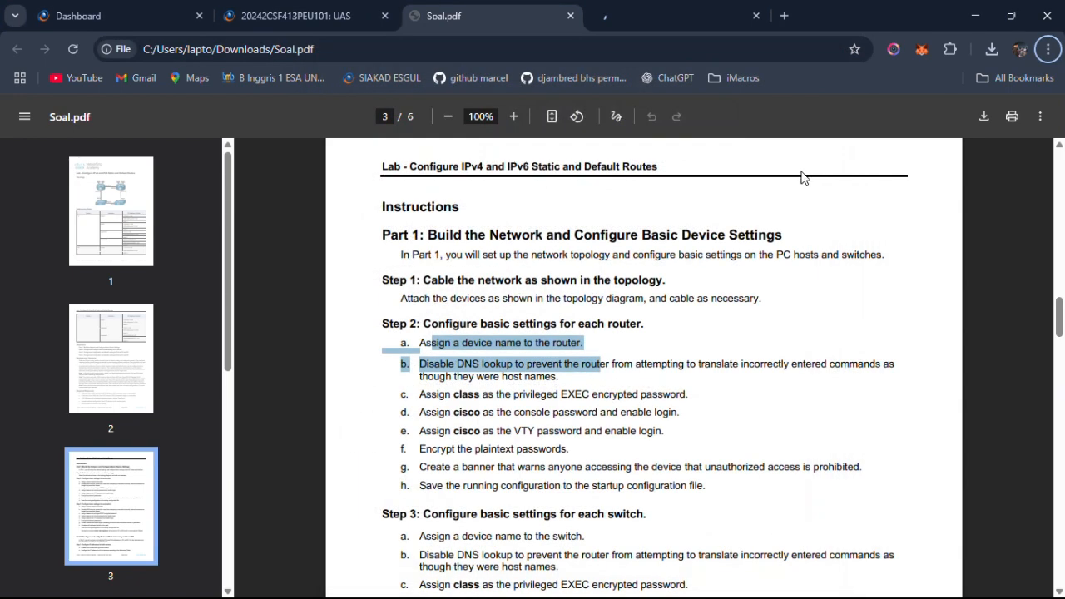
Close R1's device window and read the password settings in Soal.pdf, Part 1, Step 2, items c to e.
key("alt+Tab")
key("alt+Tab")
left_click(837, 58)
key("alt+Tab")
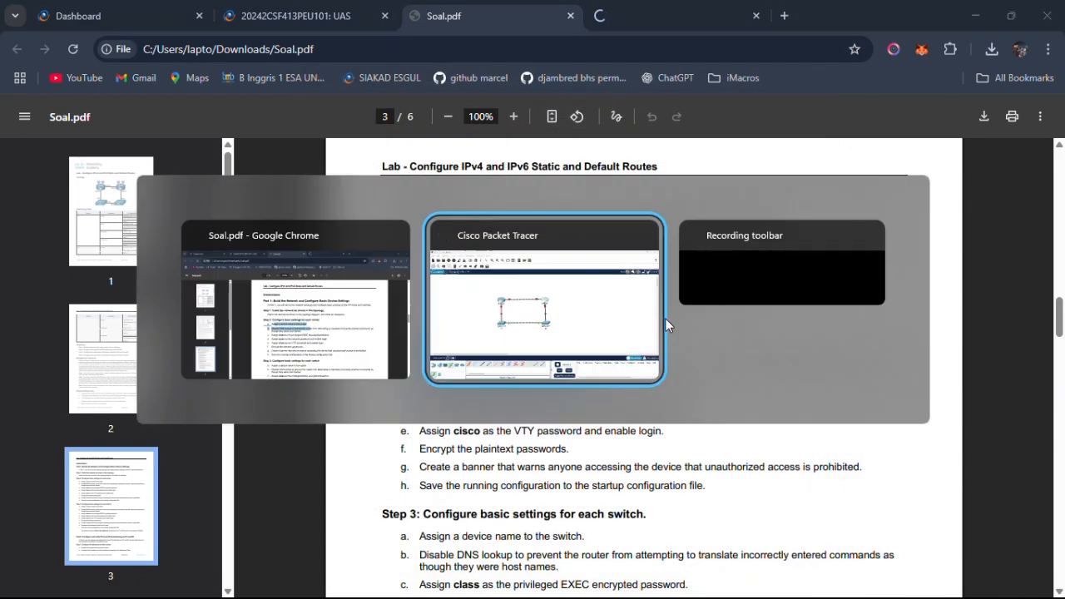
key("alt+Tab")
left_click(558, 406)
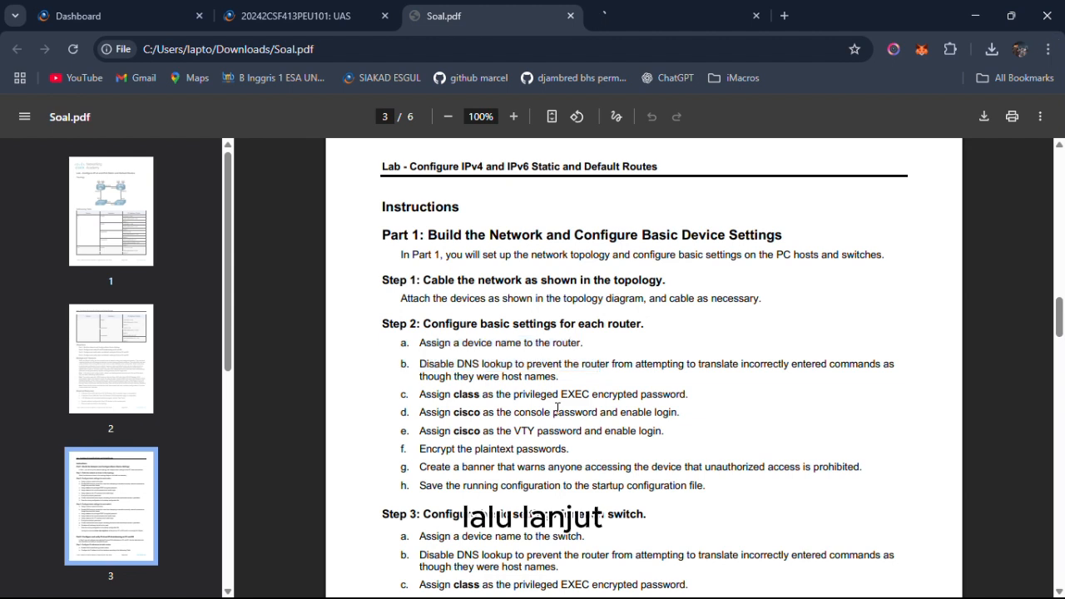
left_click_drag(439, 395, 647, 405)
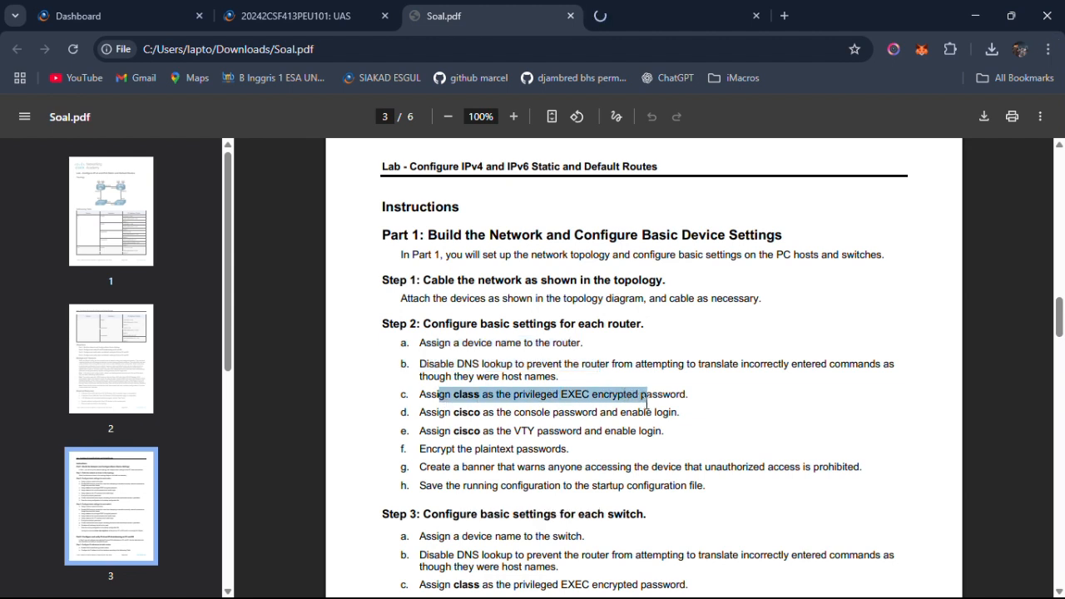
left_click_drag(456, 413, 657, 426)
left_click(537, 438)
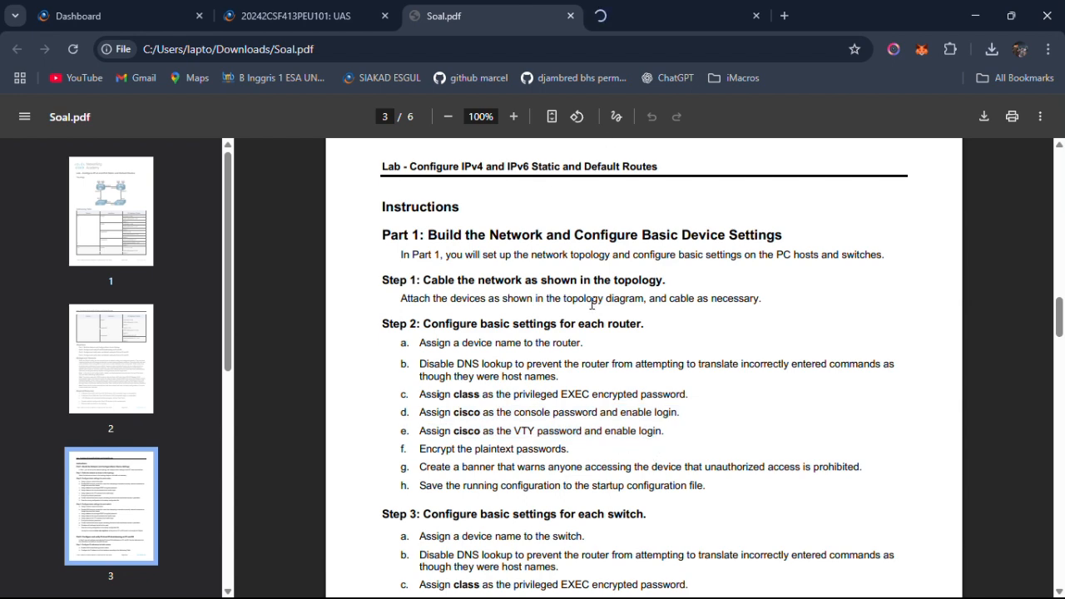
Reopen R1's command line in Packet Tracer and check the DNS lookup instruction in Soal.pdf, Step 2, item b.
key("alt+Tab")
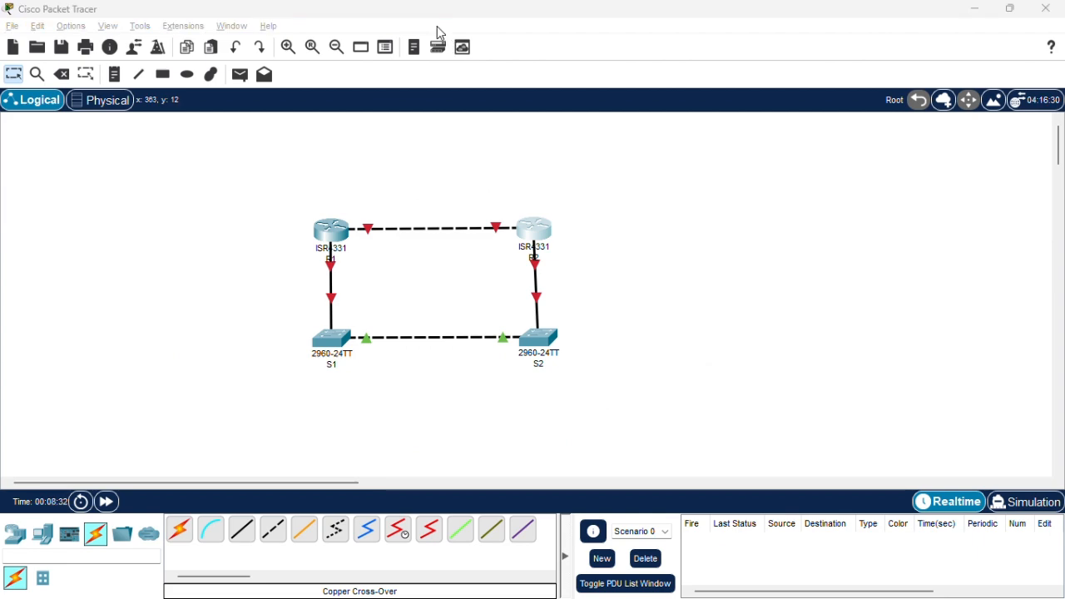
left_click(331, 231)
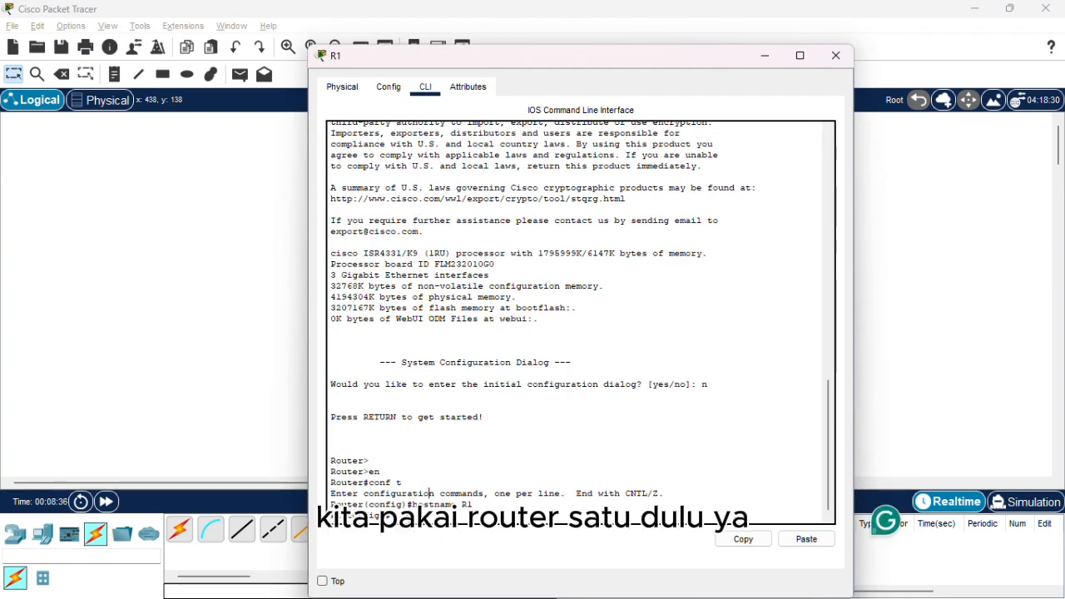
key("alt+Tab")
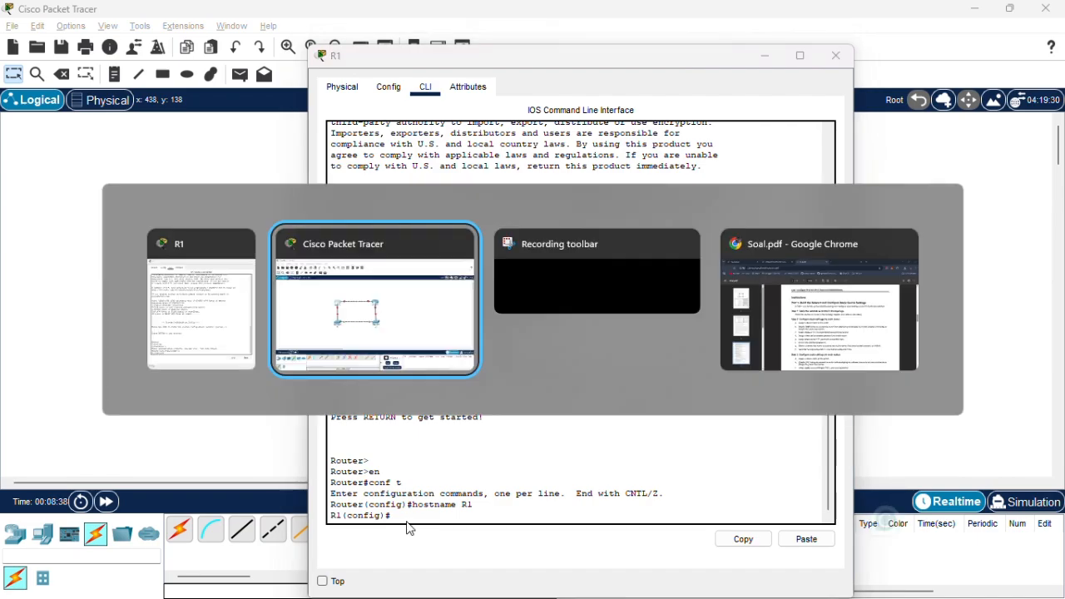
key("alt+Tab")
key("alt+Tab")
key("alt+Tab")
key("alt+Tab")
key("alt+Tab")
key("alt+Tab")
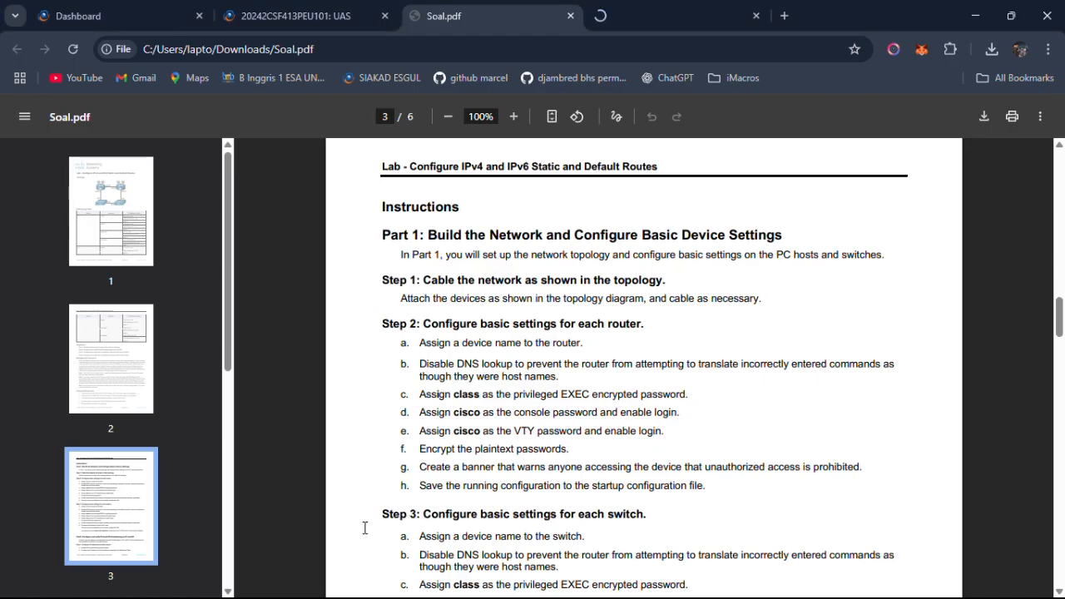
left_click_drag(457, 364, 502, 365)
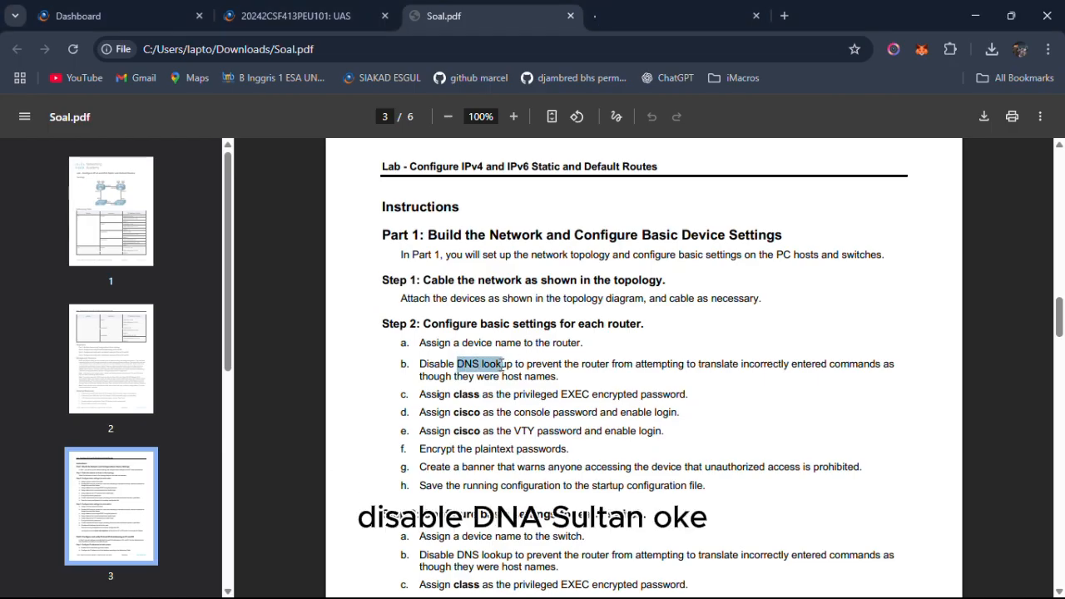
left_click(610, 353)
key("alt+Tab")
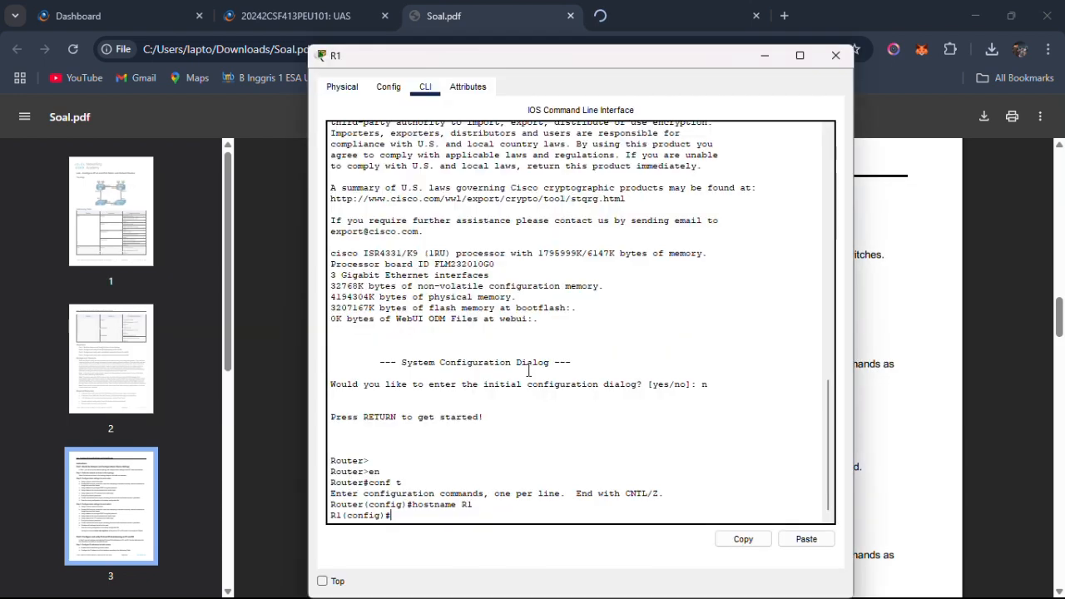
Disable DNS lookup on R1 with the command no ip domain-lookup.
type("no ip")
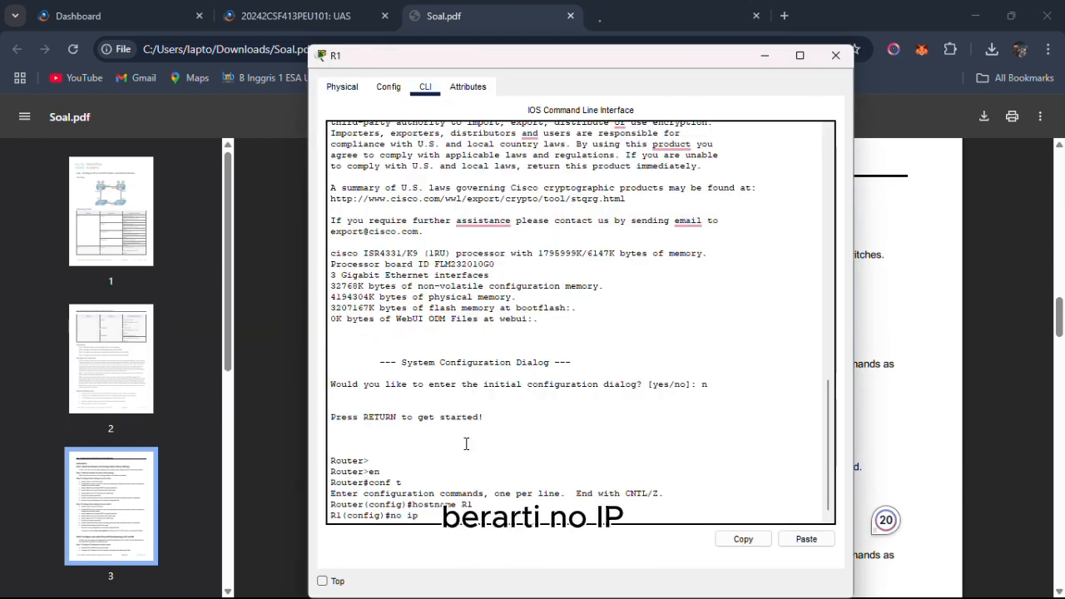
type(" domain")
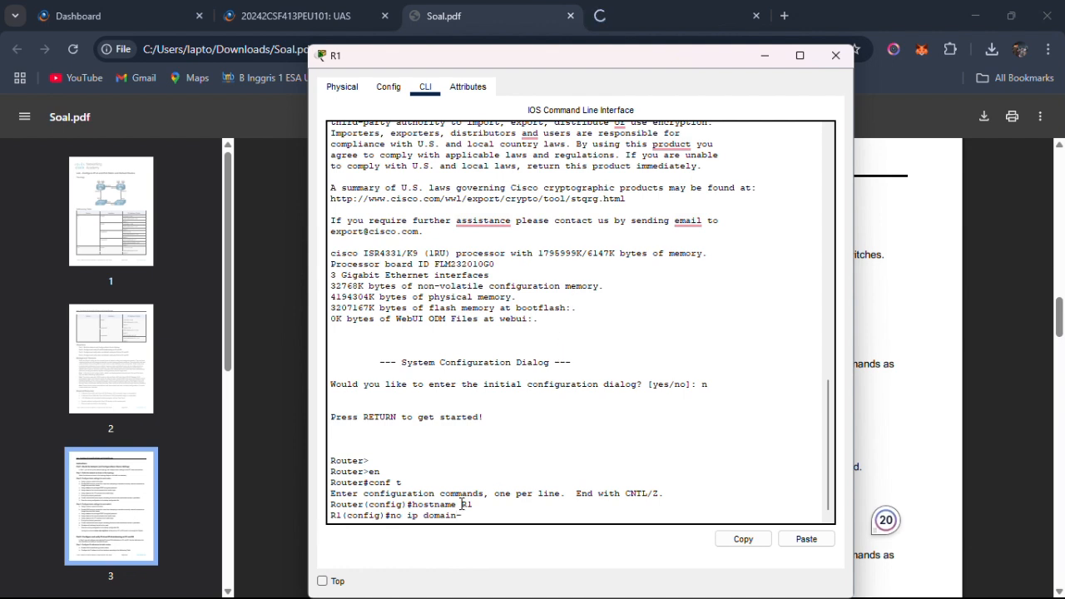
type("-lookup")
key("Return")
Check the privileged EXEC instruction in Soal.pdf, then set R1's enable secret to the encrypted password it specifies.
key("alt+Tab")
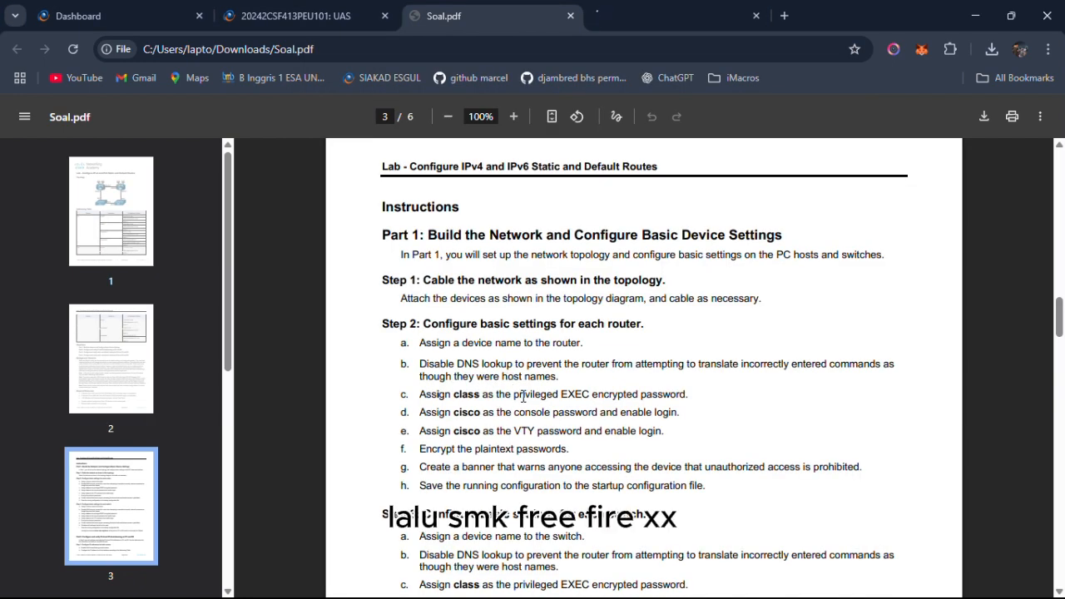
key("alt+Tab")
key("alt+Tab")
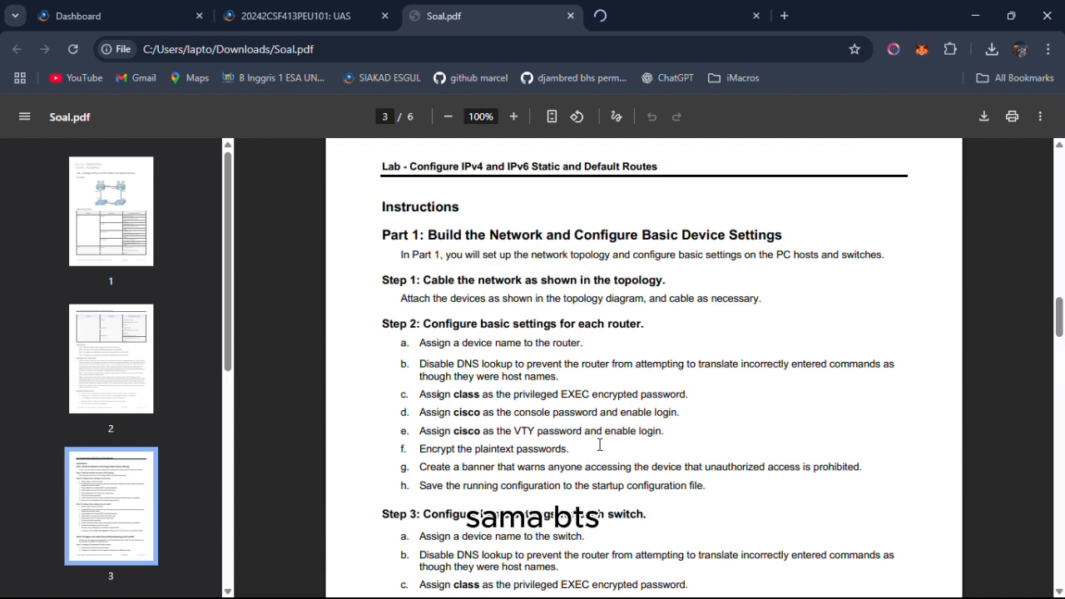
key("alt+Tab")
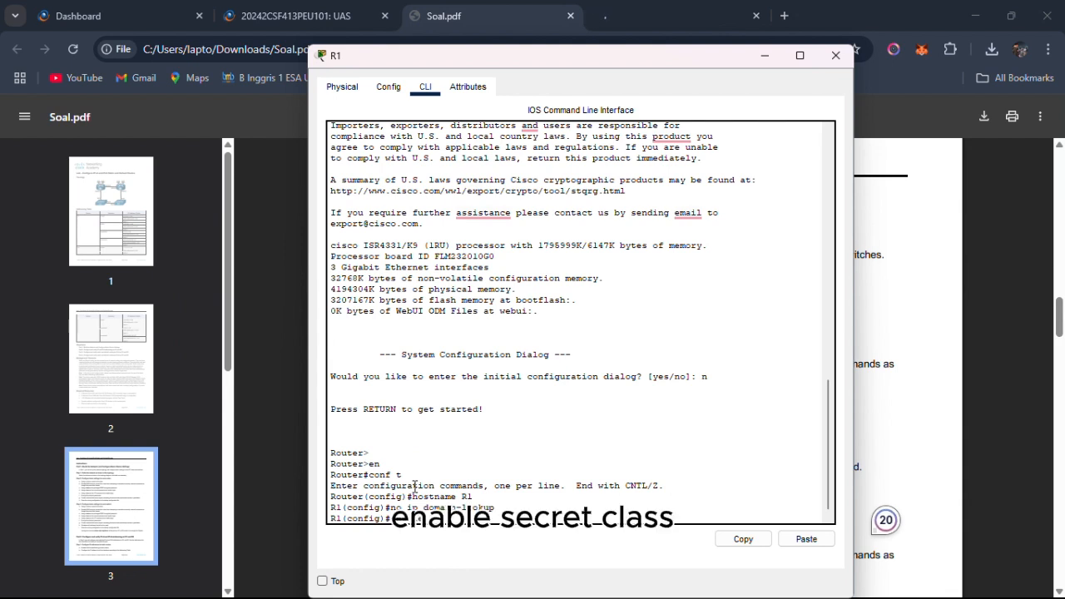
type("et class")
key("Return")
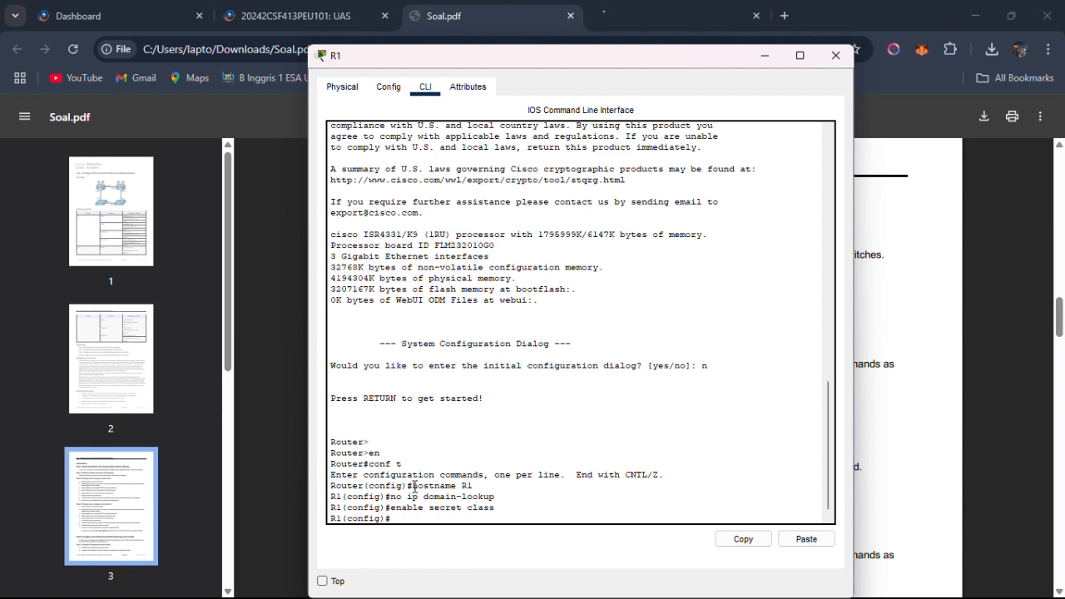
Enter line console 0 on R1, set the console password given in the instructions, and enable login.
type("line c")
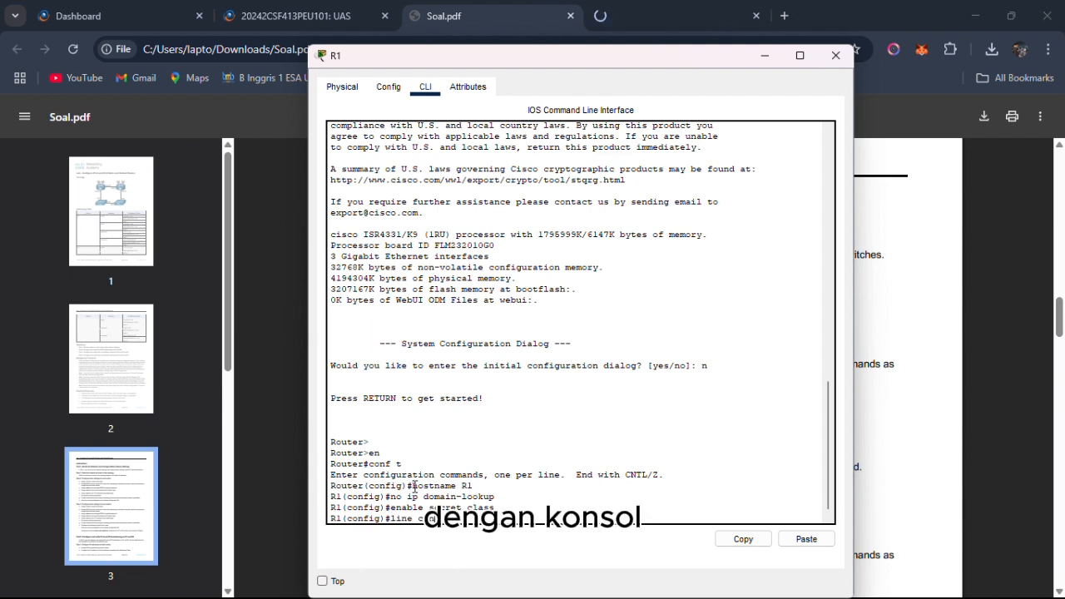
type("onsole 0")
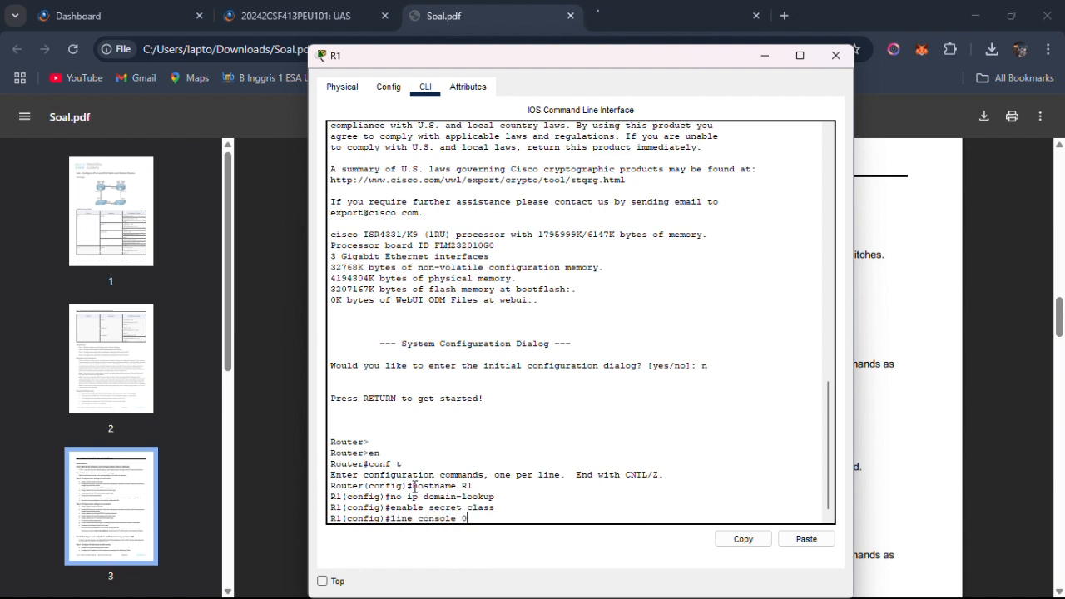
key("Return")
type("password cisco")
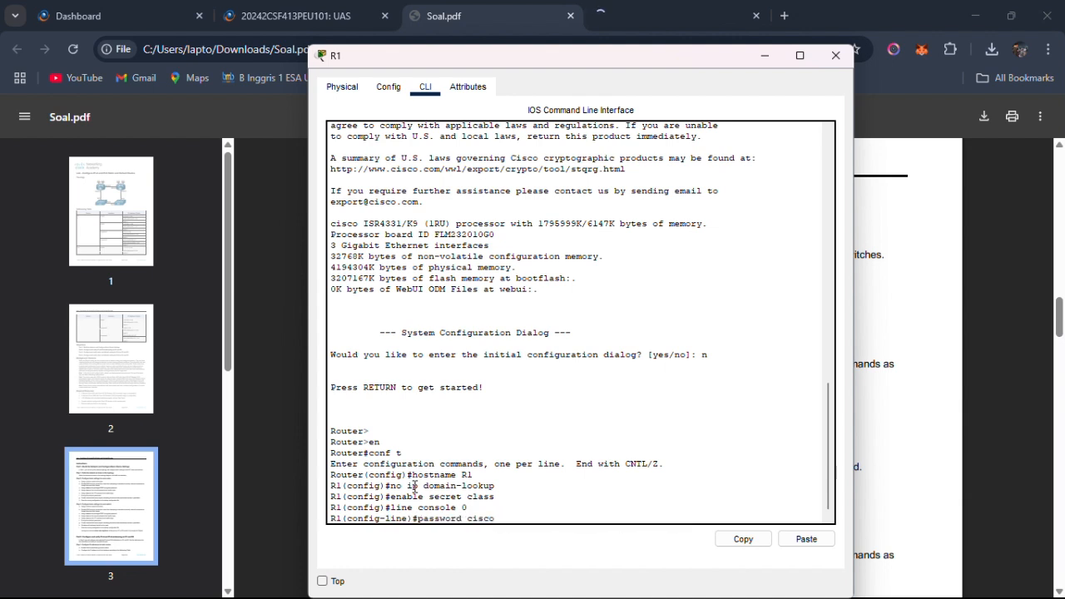
key("Return")
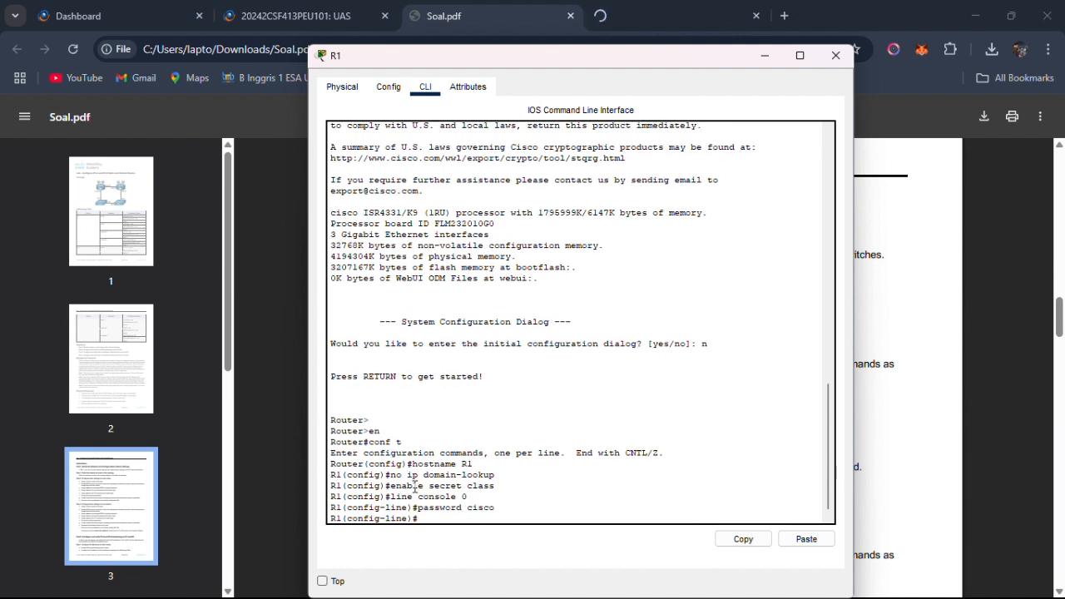
type("login")
key("Return")
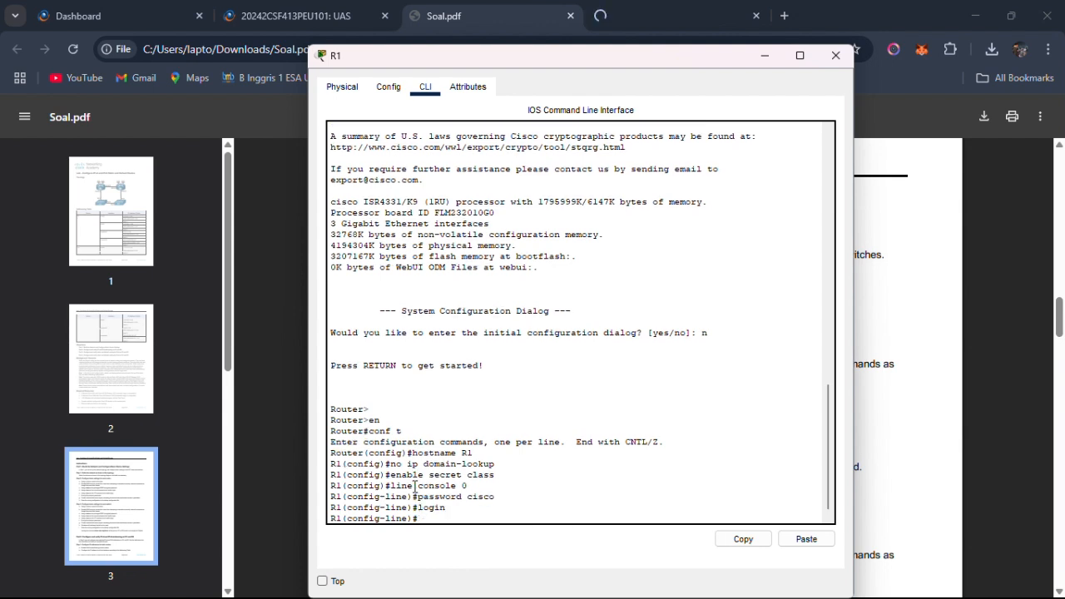
Exit R1's console line, enter line vty 0 15, set the VTY password given in the instructions, and enable login.
type("ei")
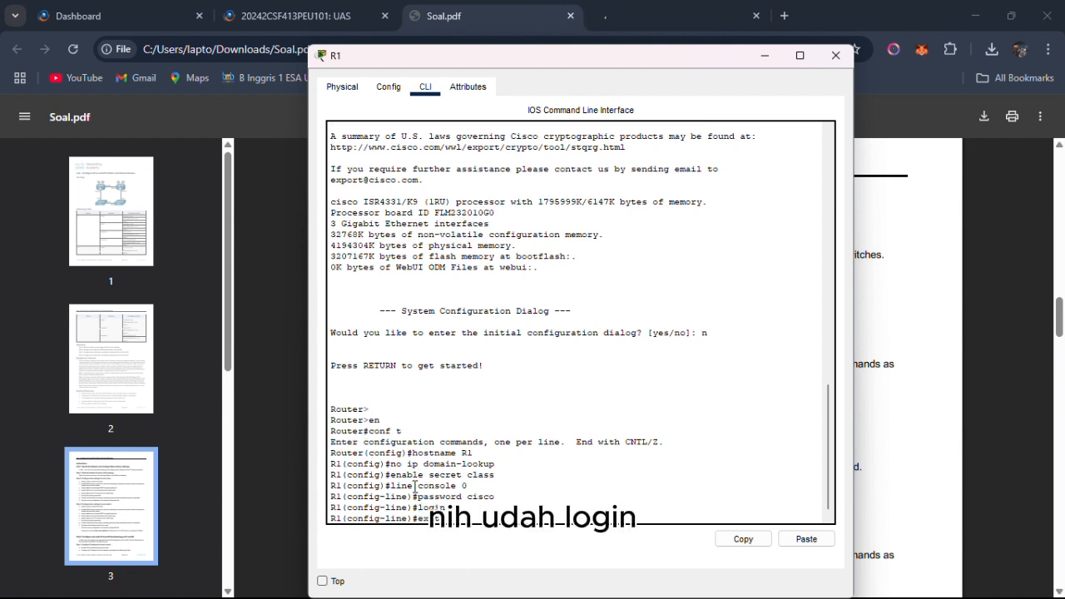
type("it")
key("Return")
type("line ")
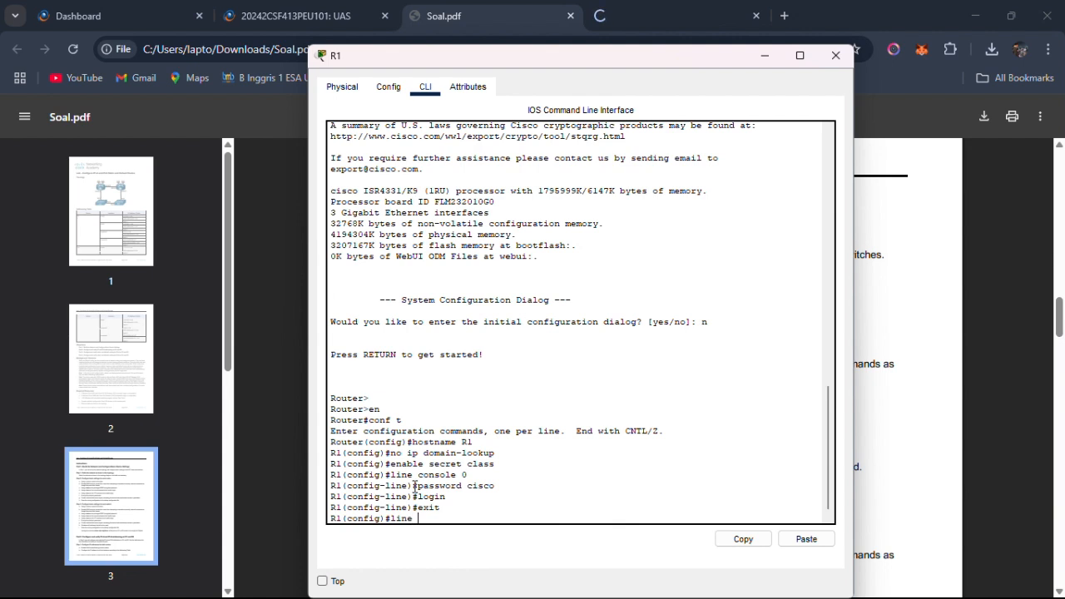
type("vty")
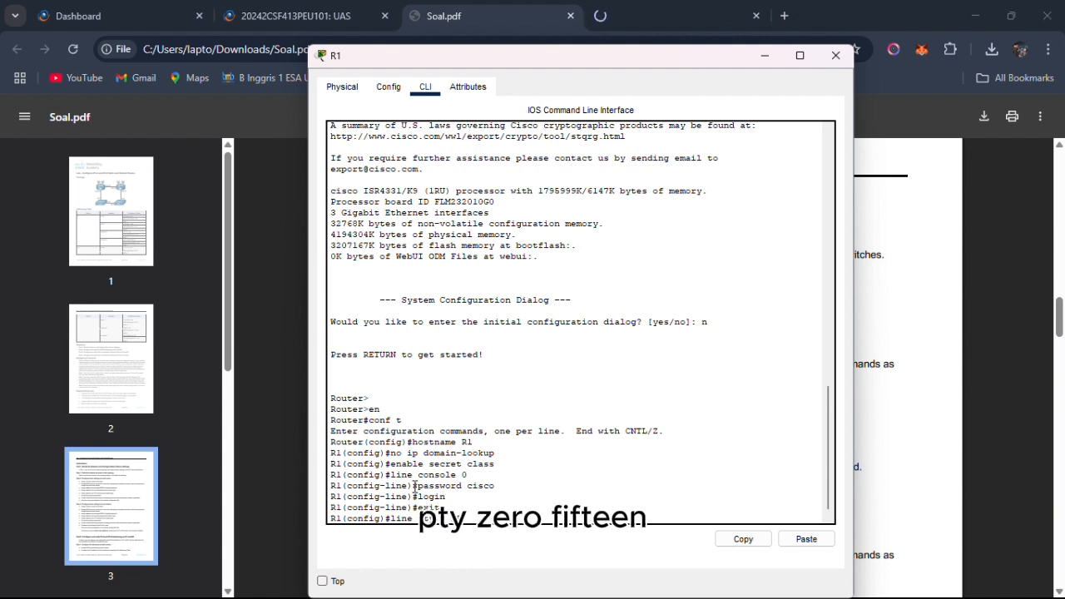
type(" 0 15")
key("Return")
type("passwo")
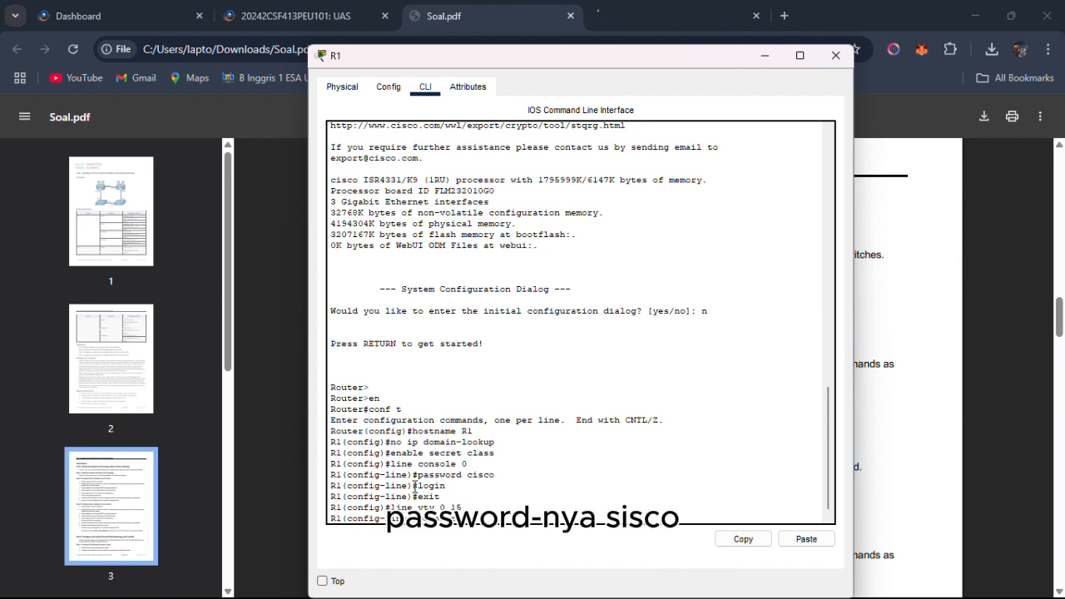
key("Return")
type("login")
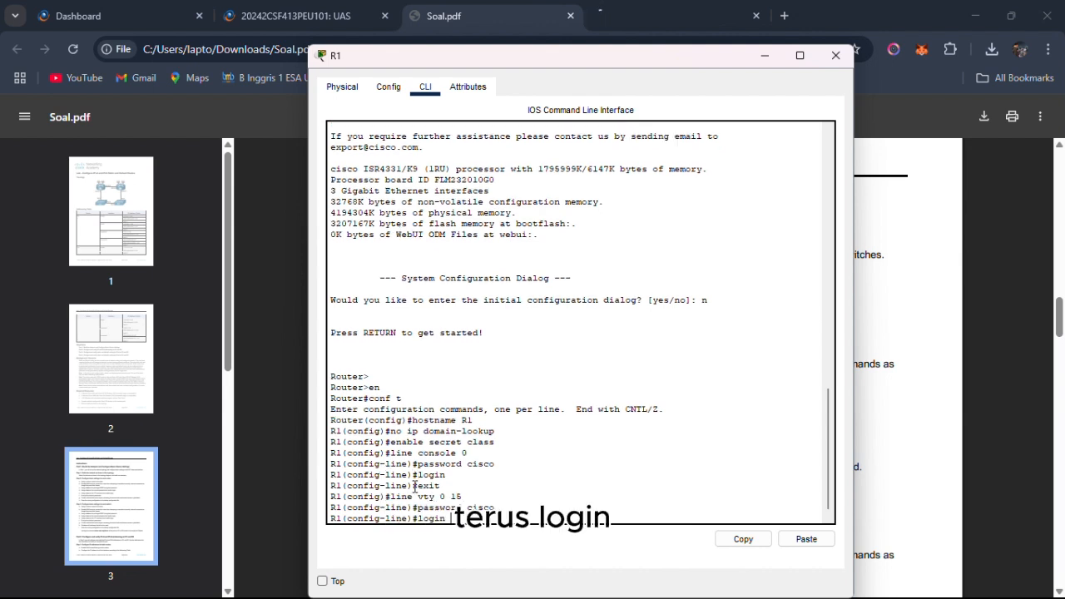
key("Return")
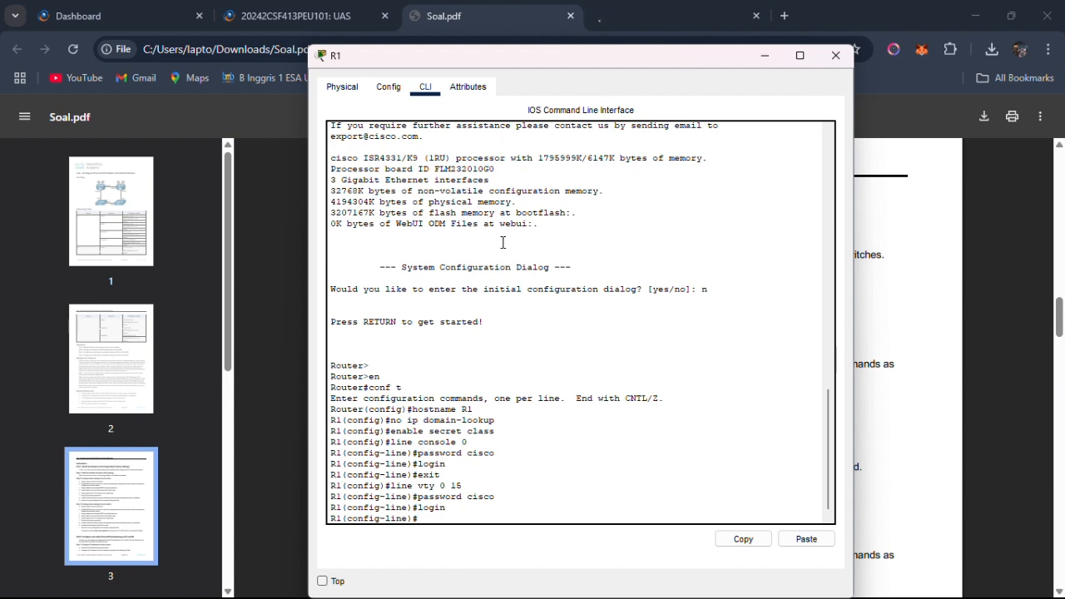
Check the console and VTY password instructions in Soal.pdf, then open R2's command line in Packet Tracer.
key("alt+Tab")
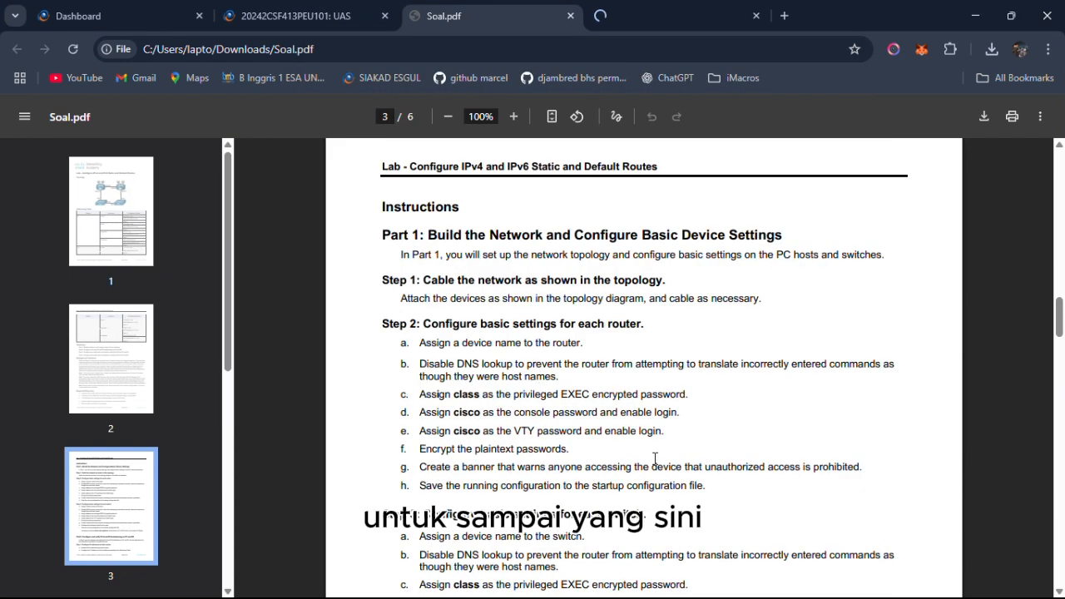
left_click_drag(675, 434, 429, 409)
left_click(638, 414)
key("alt+Tab")
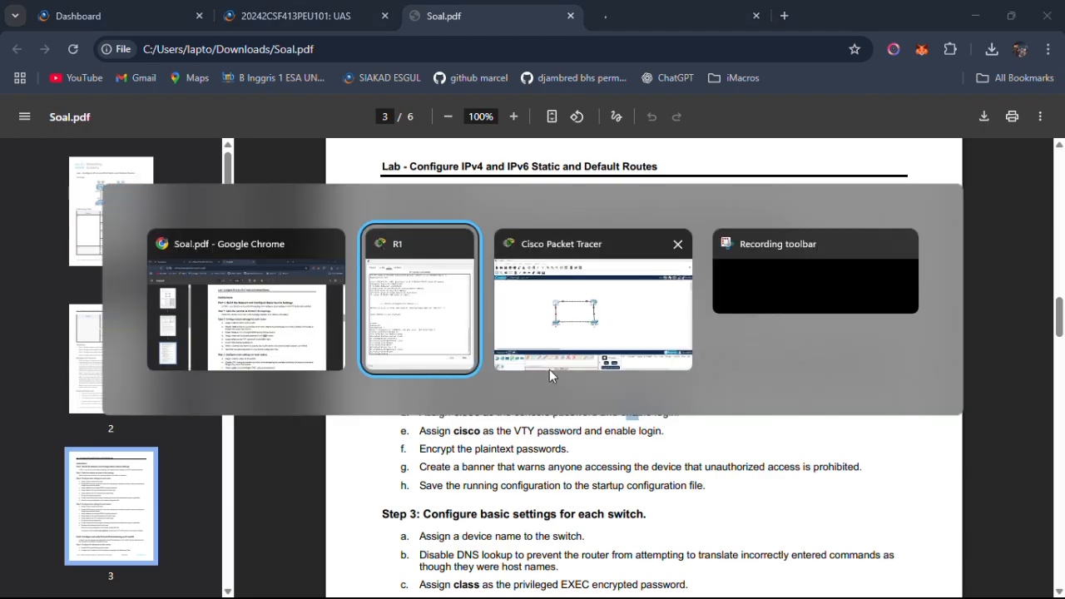
key("alt+Tab")
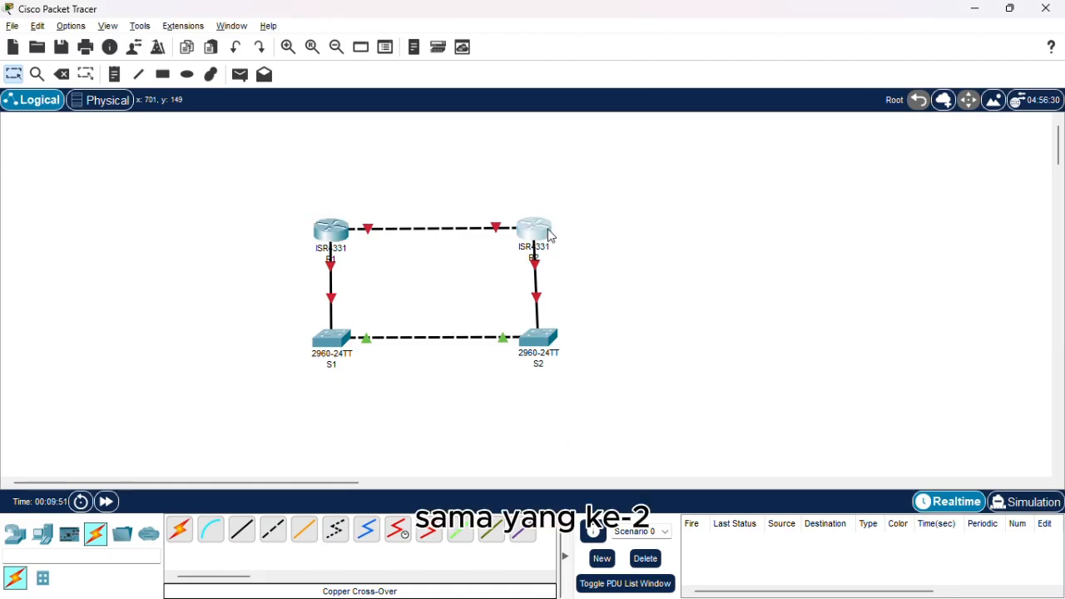
left_click(549, 237)
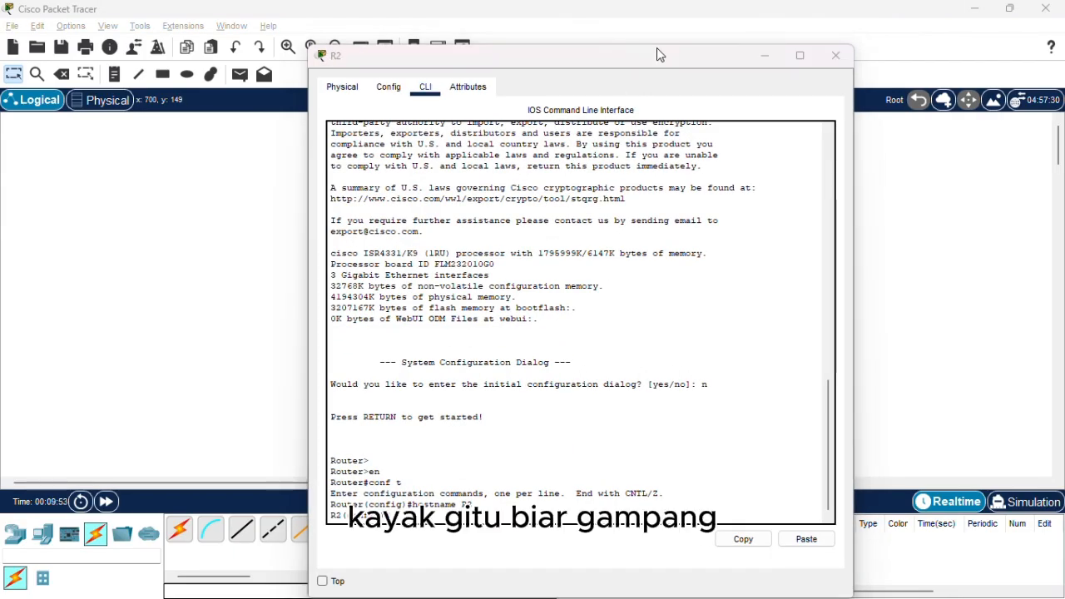
key("alt+Tab")
key("alt+Tab")
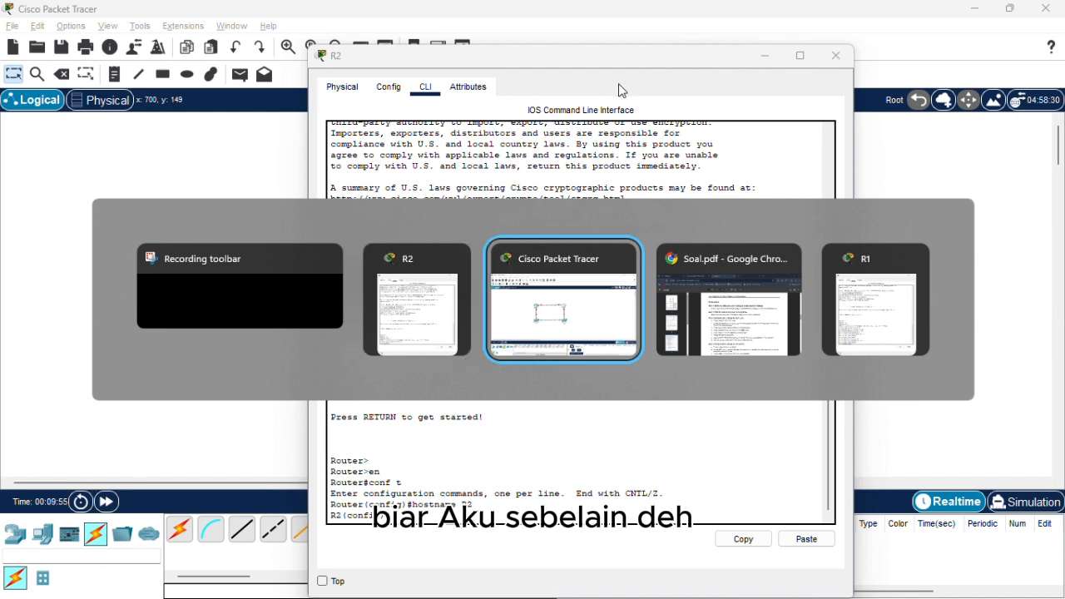
key("alt+Tab")
key("alt+Tab")
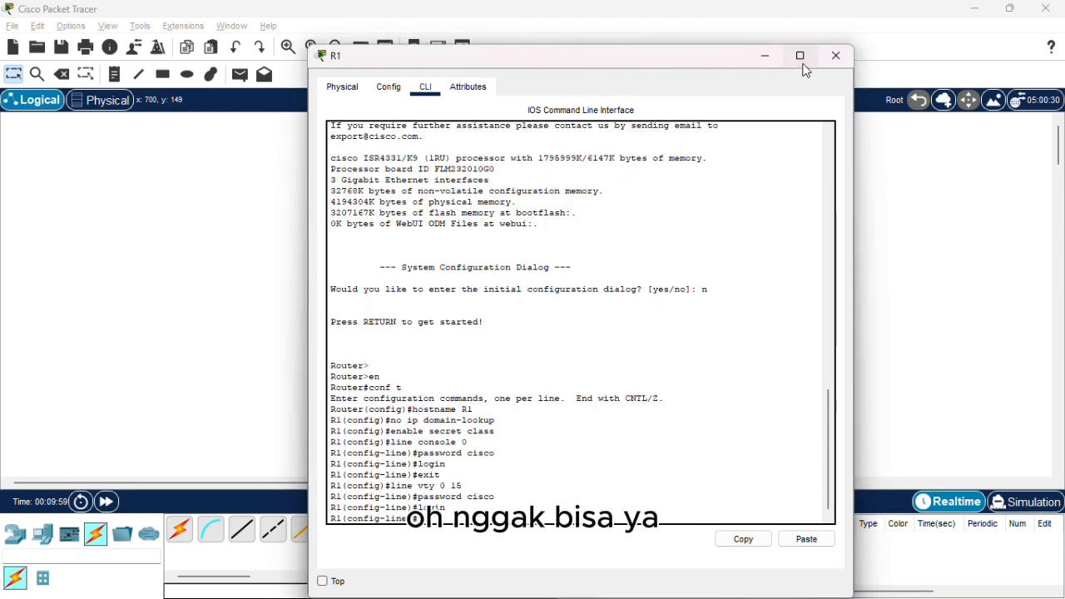
key("alt+Tab")
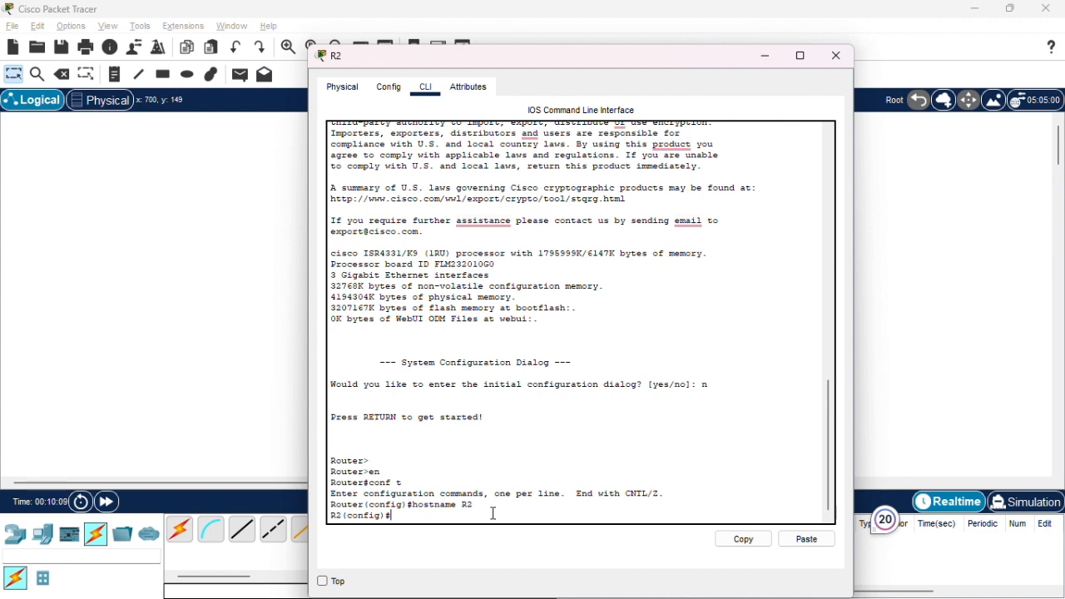
Disable DNS lookup on R2 with the command no ip domain-lookup.
type("no ip domain")
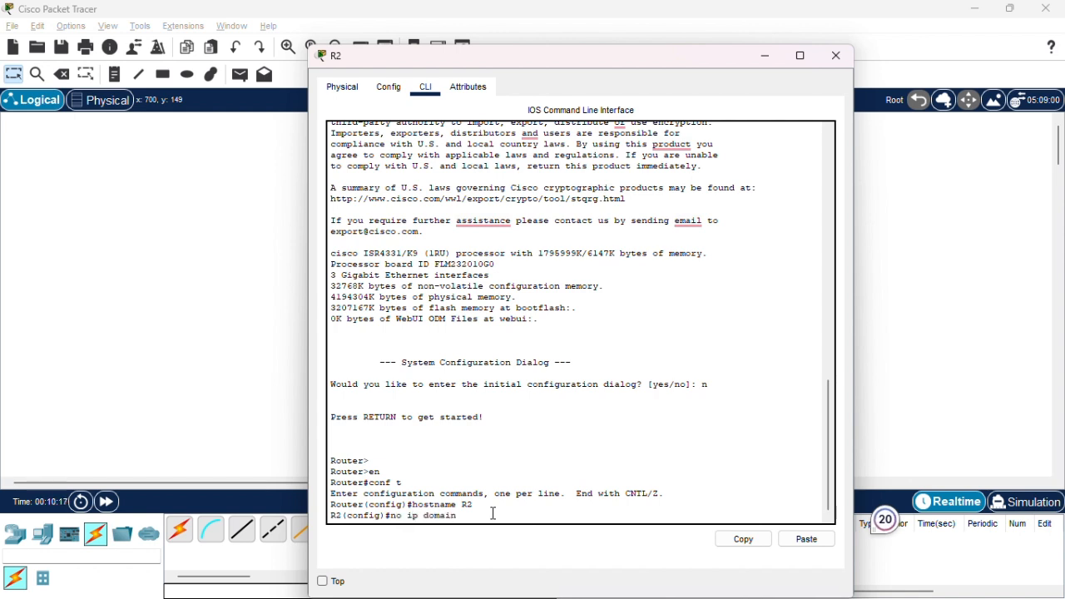
type("-lookup")
key("Return")
Set R2's enable secret to the privileged EXEC password specified in the instructions.
type("enable ")
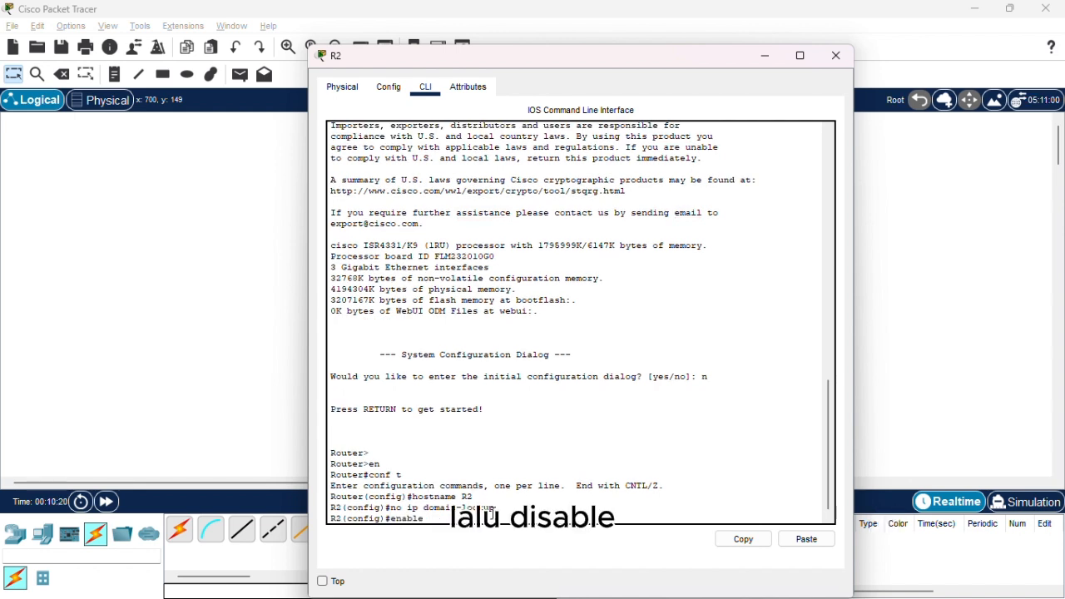
type("secret clas")
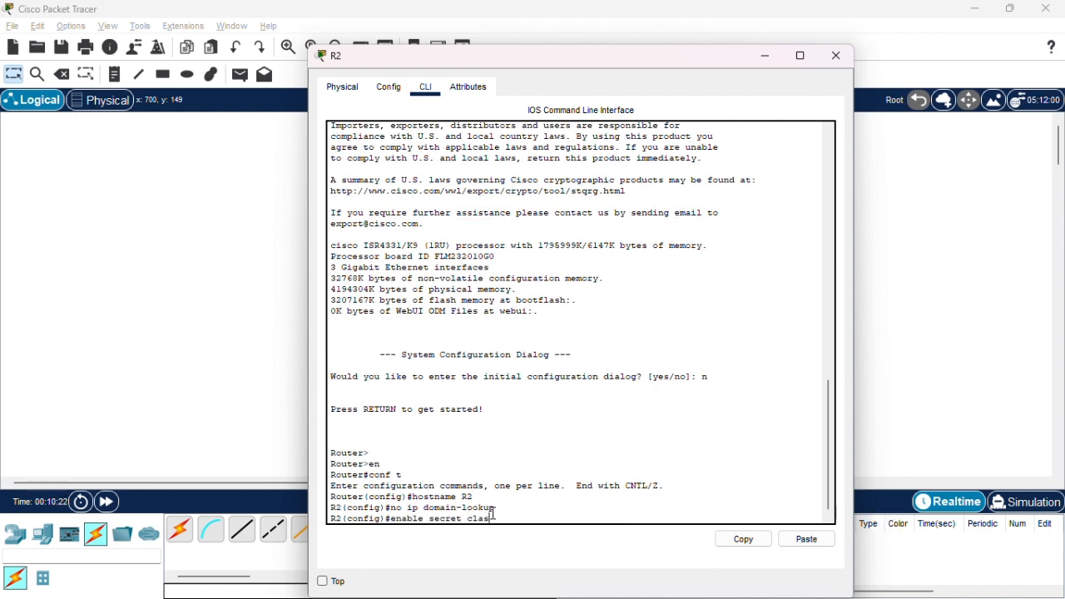
type("s")
key("Return")
Enter console line configuration on R2 with the command line console 0.
type("line ")
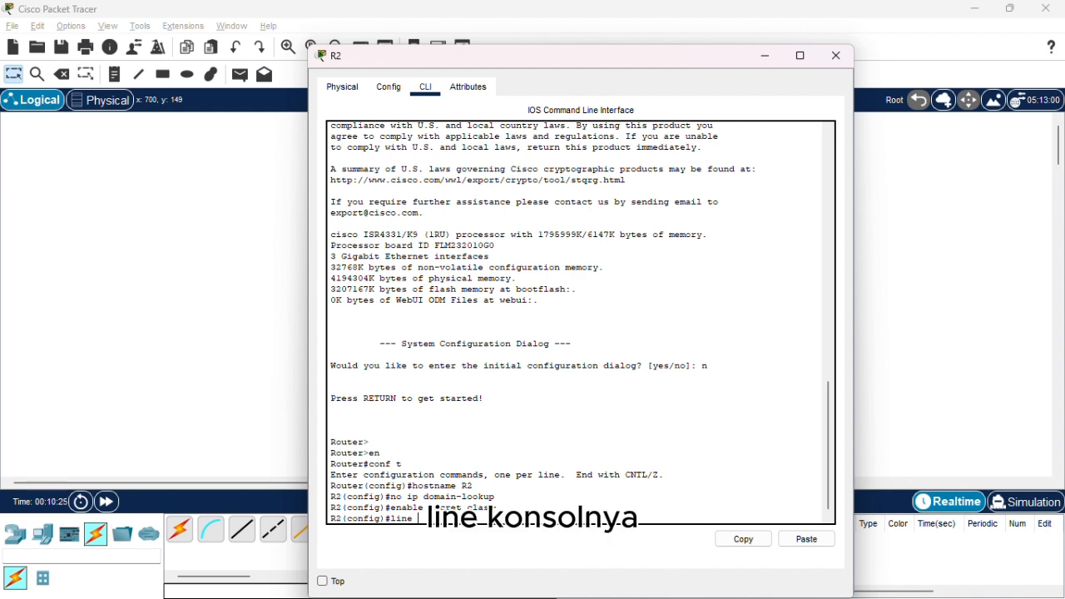
type("console ")
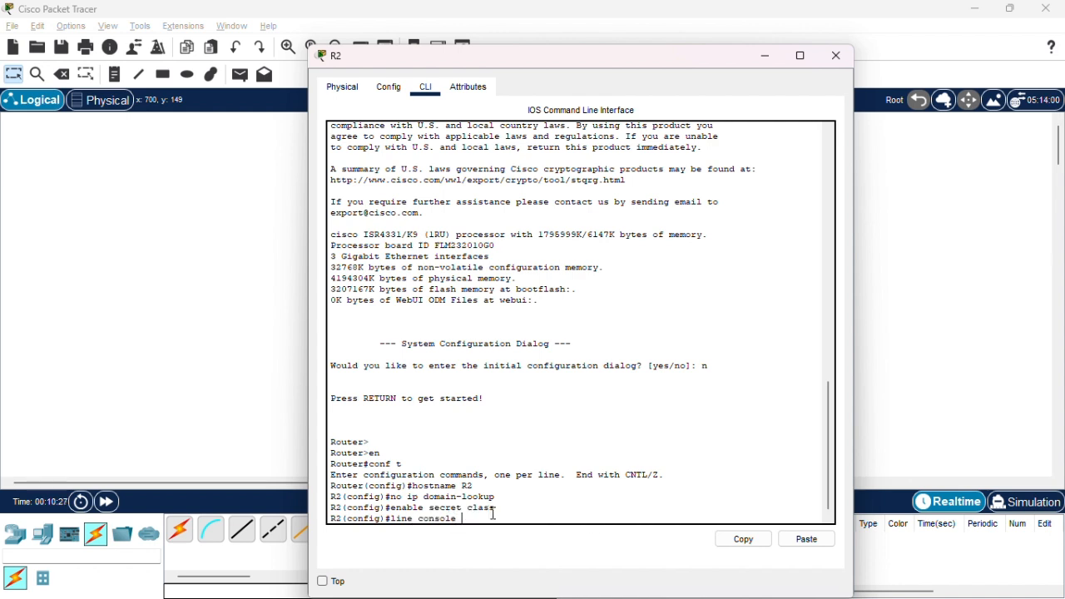
type("0")
key("Return")
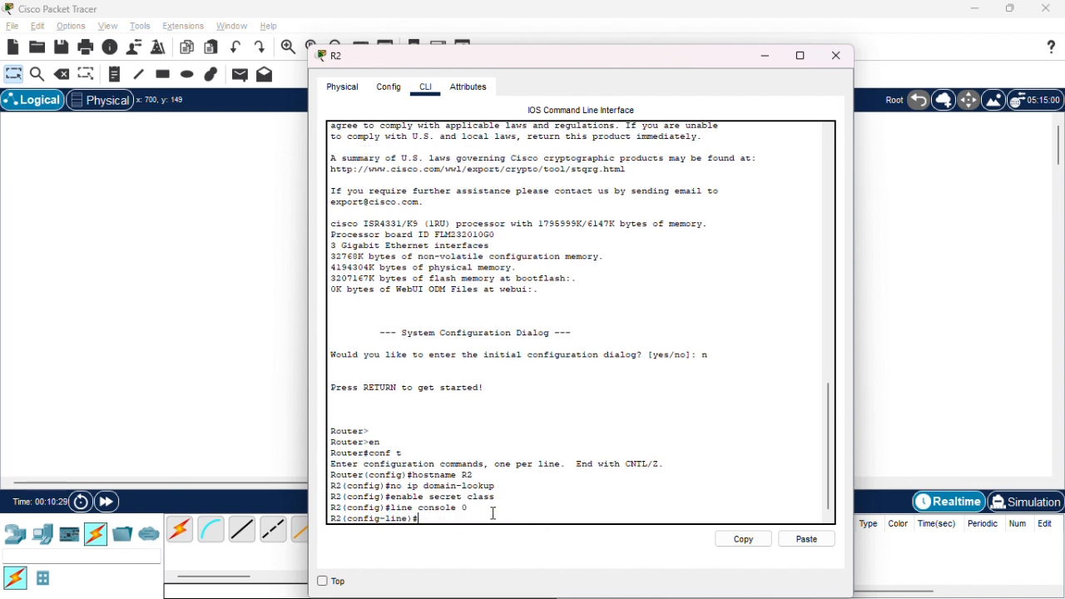
Try to set the console line password on R2.
type("password ")
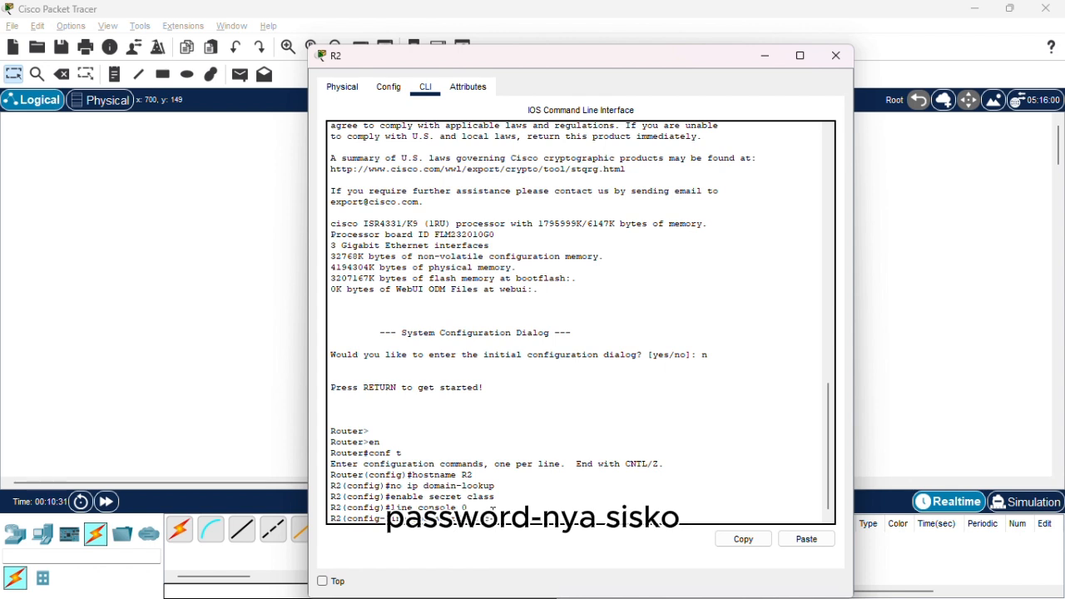
type("nya cisco")
key("Return")
type("lo")
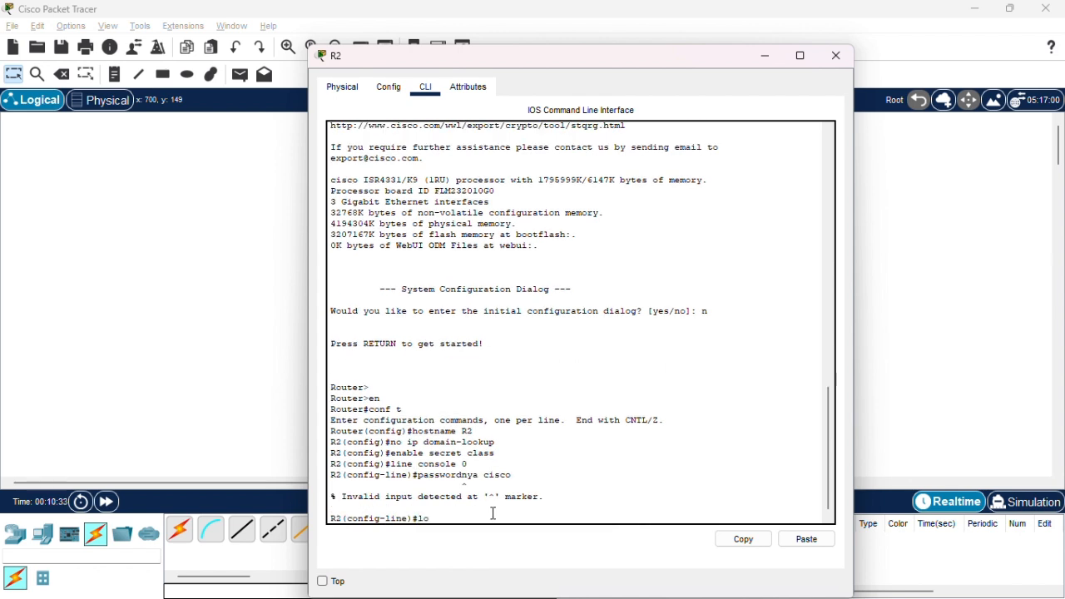
type("gin")
key("BackSpace")
key("BackSpace")
key("BackSpace")
key("BackSpace")
Set R2's console password to the one given in the instructions and enable login on the console line.
type("password cisc")
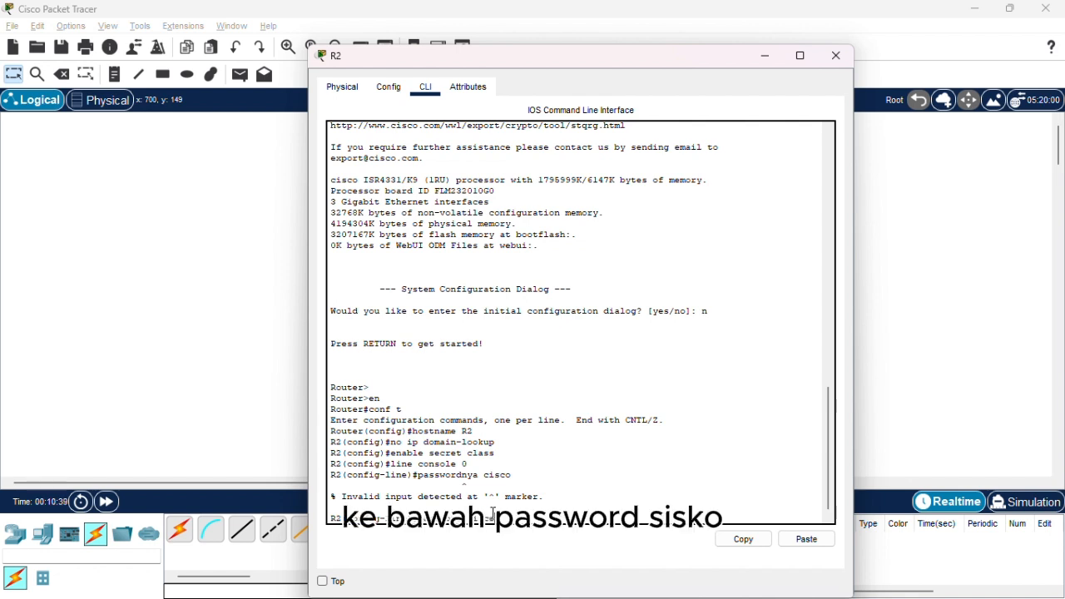
type("o")
key("Return")
type("login")
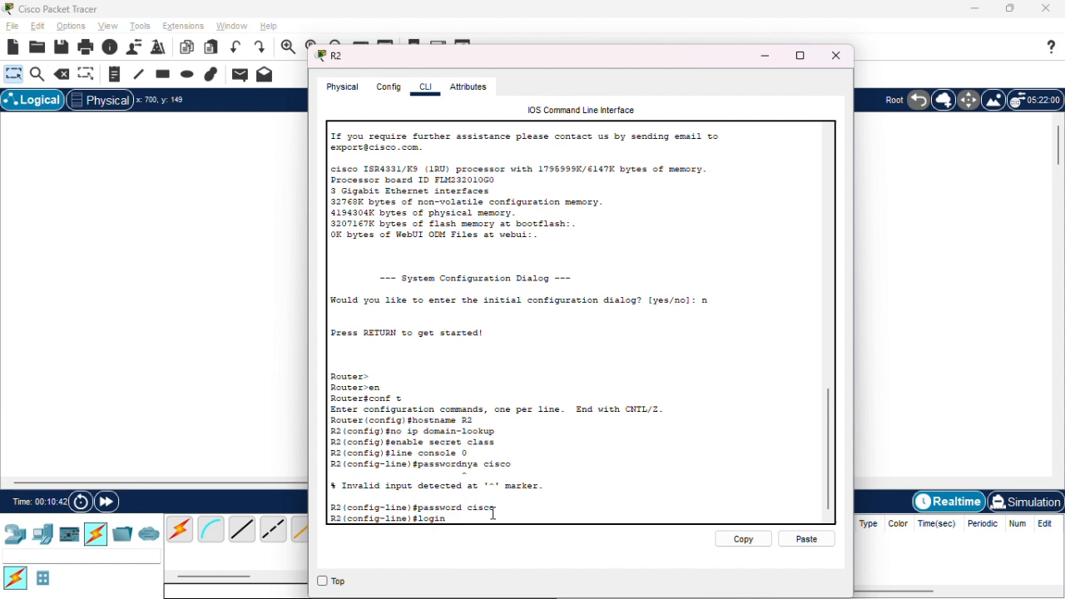
key("Return")
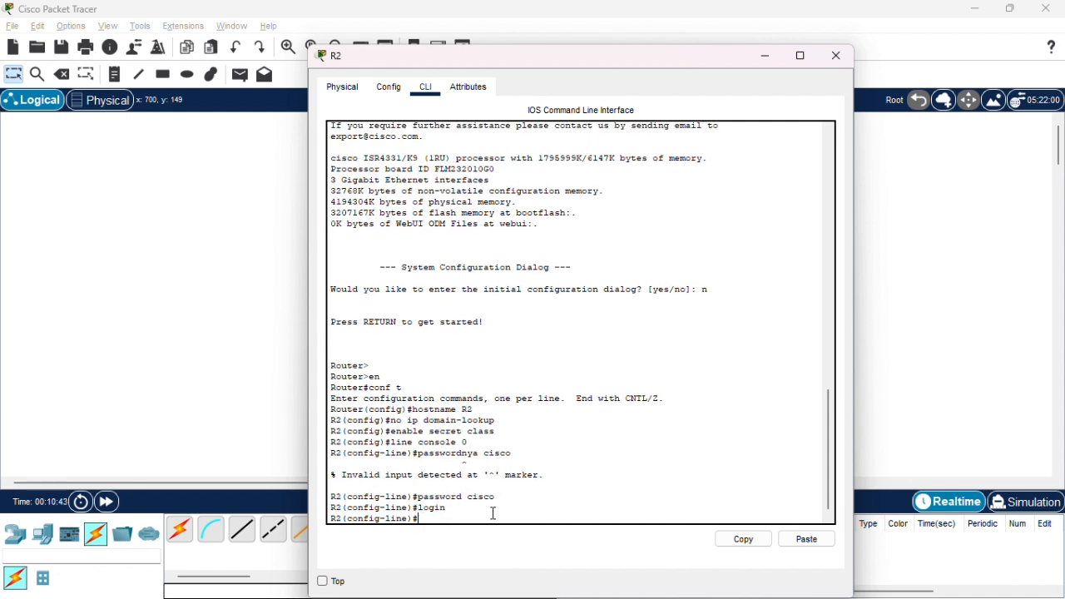
Exit R2's console line, enter line vty 0 15, set the specified VTY password, and enable login.
type("exit")
key("Return")
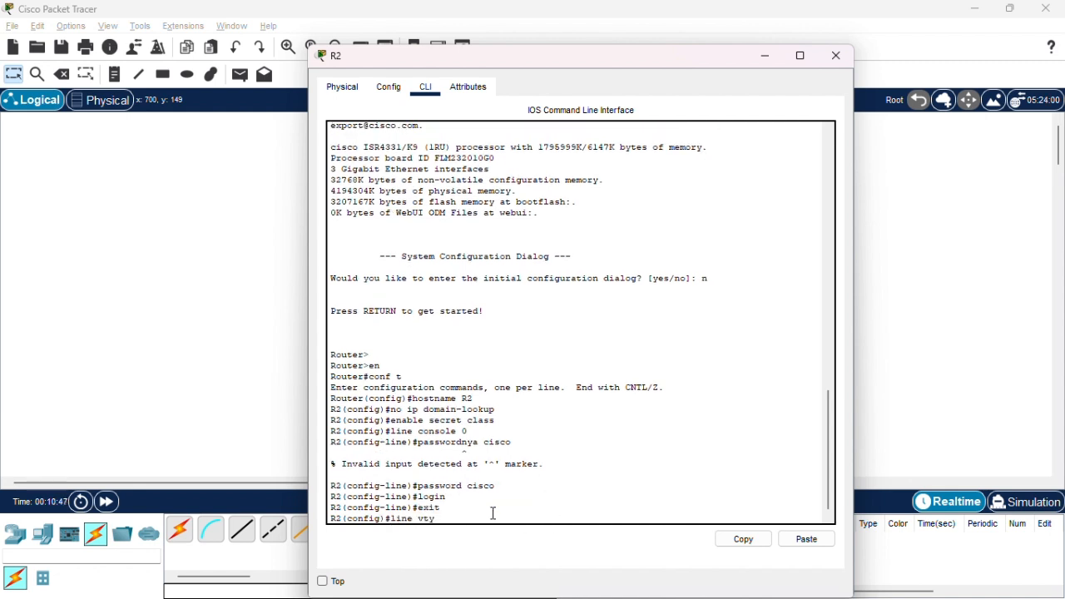
key("Return")
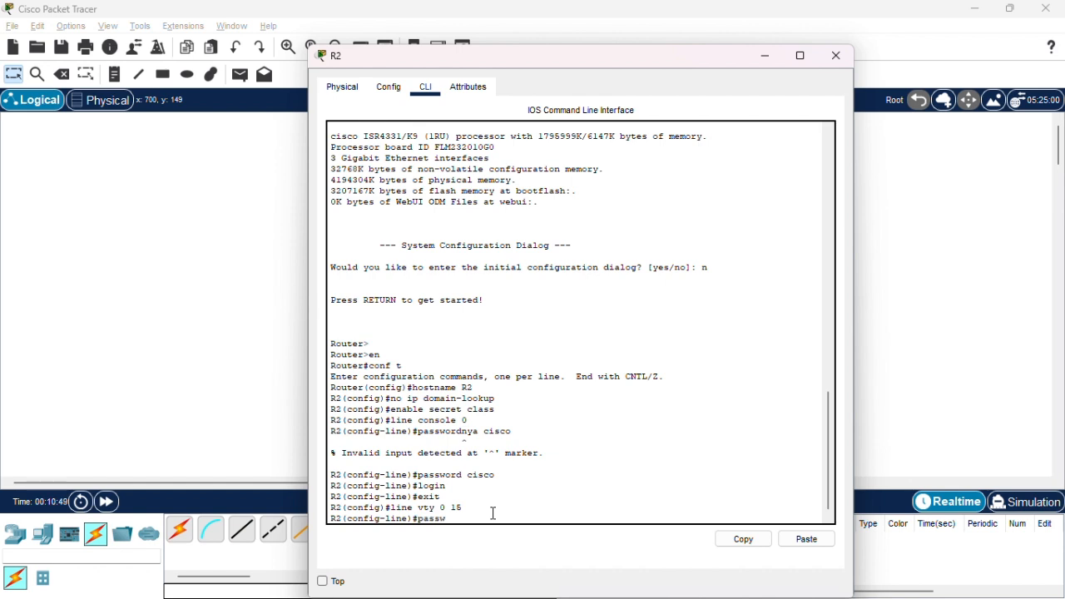
type("password cisco")
key("Return")
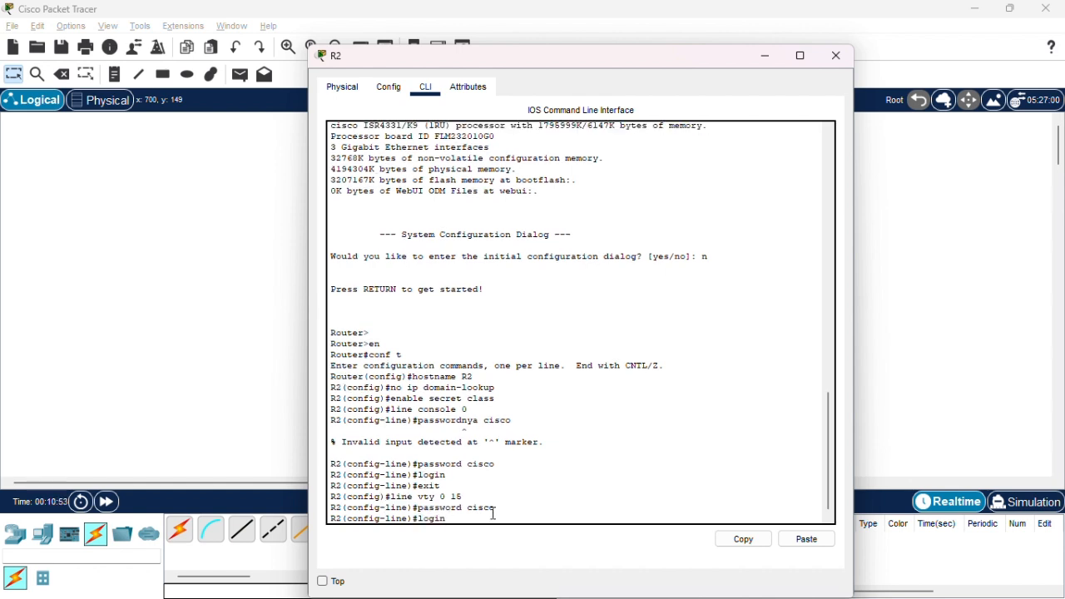
type("login")
key("Return")
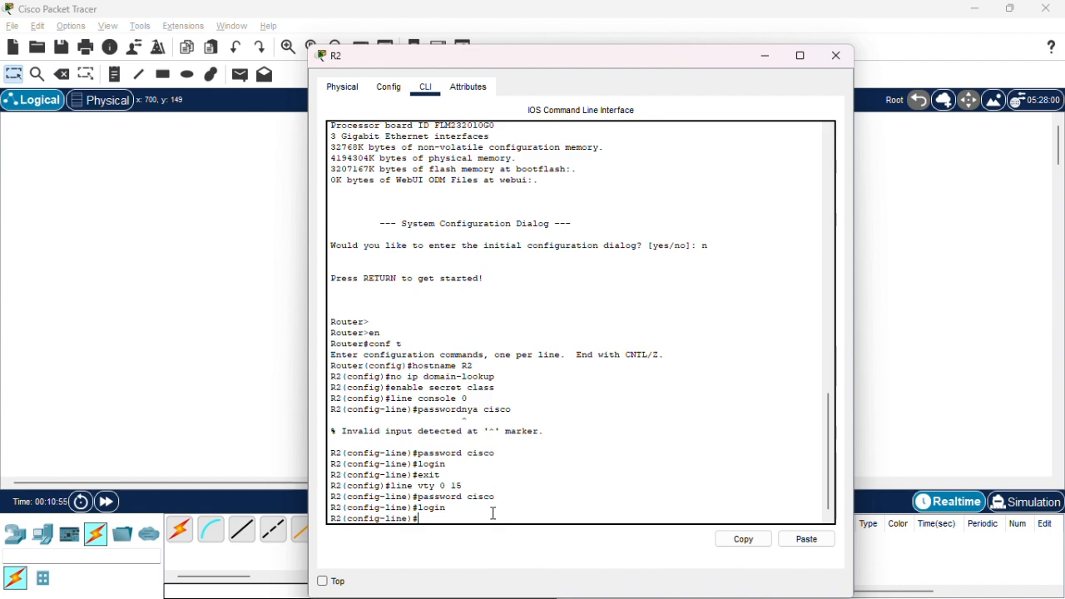
Switch to Soal.pdf in Chrome and review Step 2, items f and g, on password encryption and the warning banner.
key("alt+Tab")
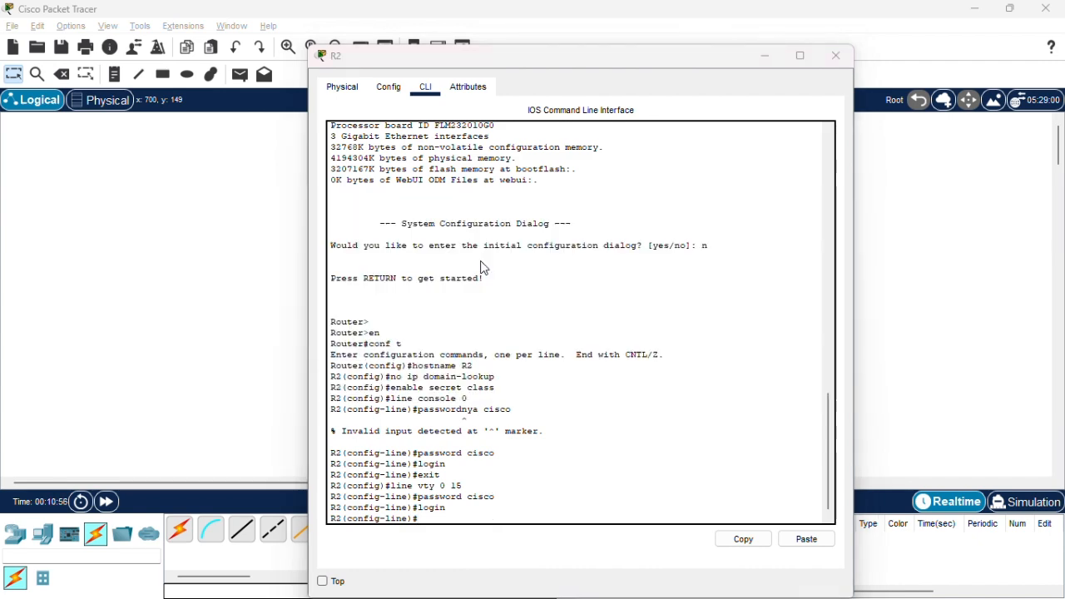
left_click(844, 57)
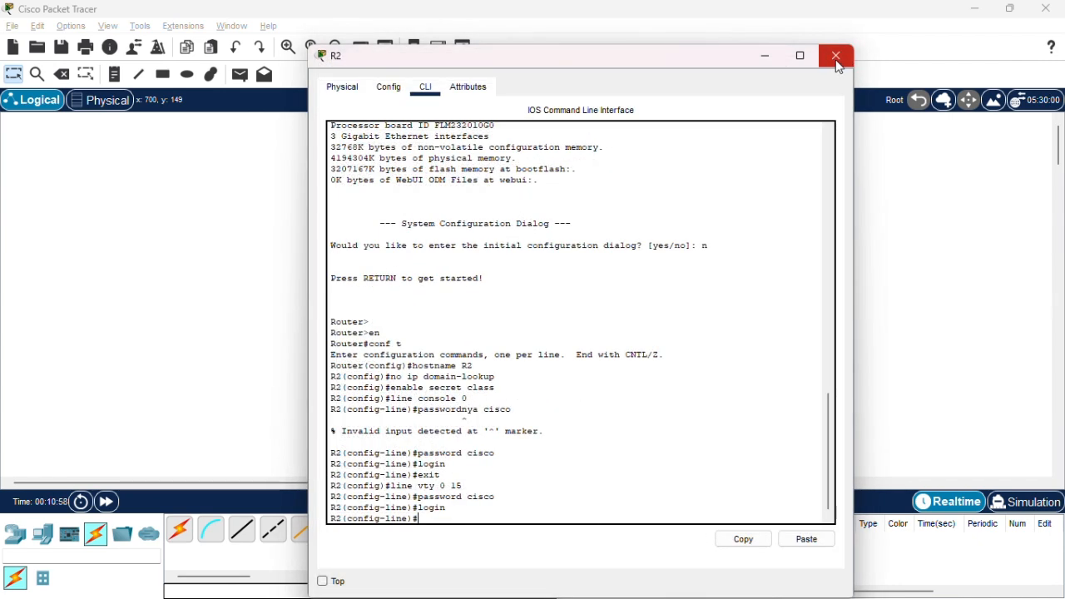
left_click(844, 56)
key("alt+Tab")
key("alt+Tab")
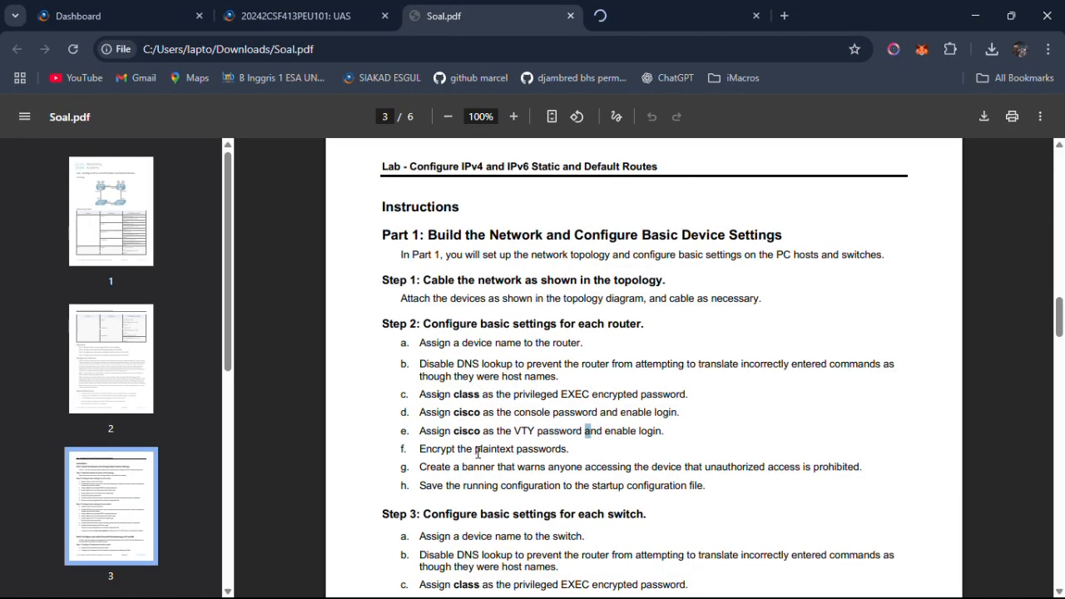
left_click_drag(466, 449, 497, 447)
left_click_drag(509, 471, 862, 471)
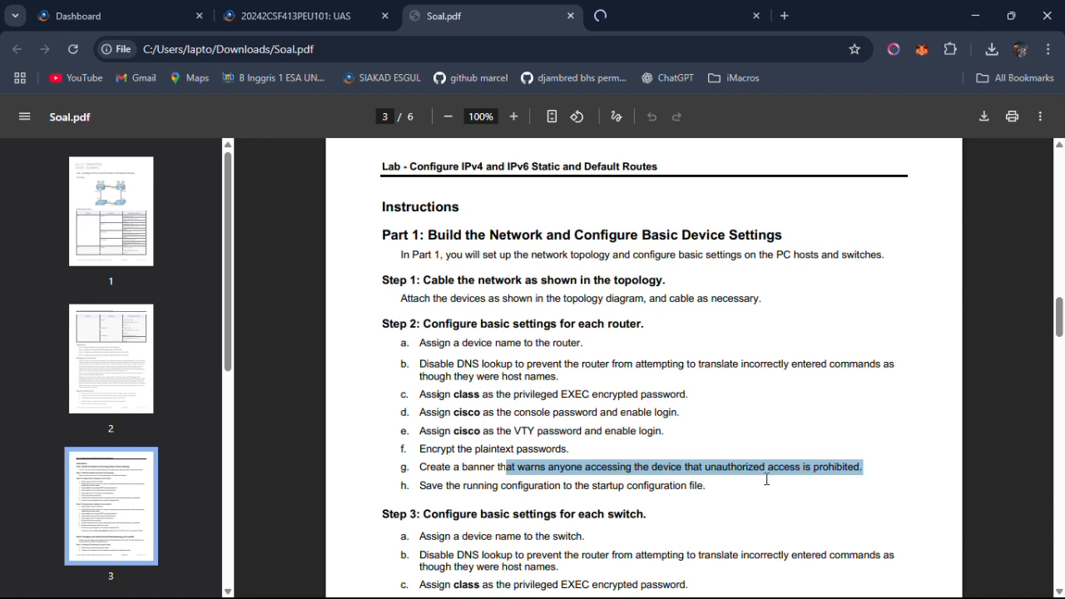
Copy the phrase "unauthorized access is prohibited" from Step 2, item g, of the lab instructions.
left_click(624, 464)
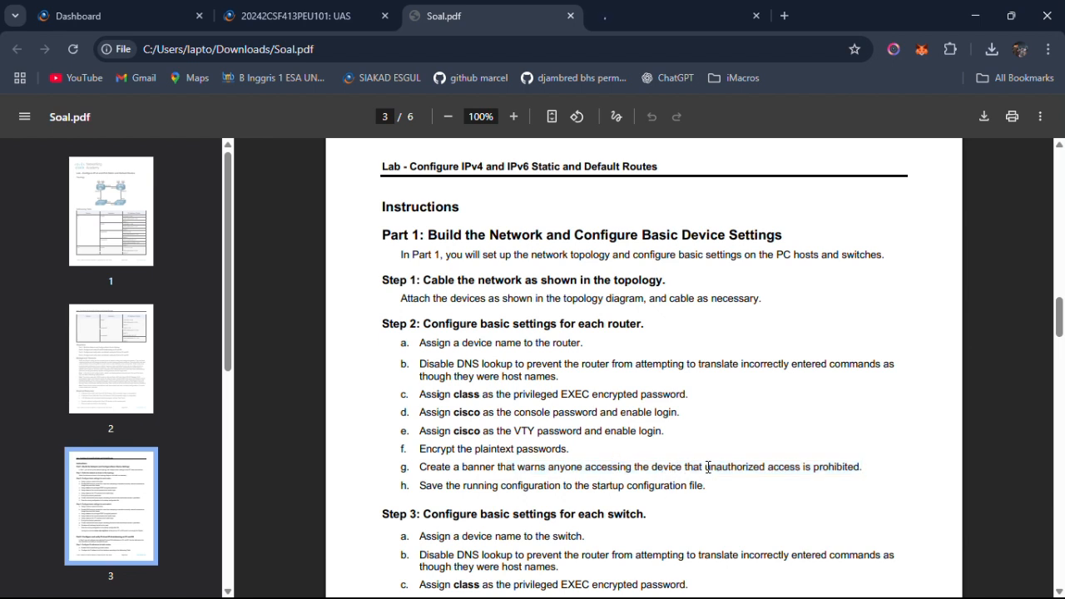
left_click_drag(708, 467, 860, 470)
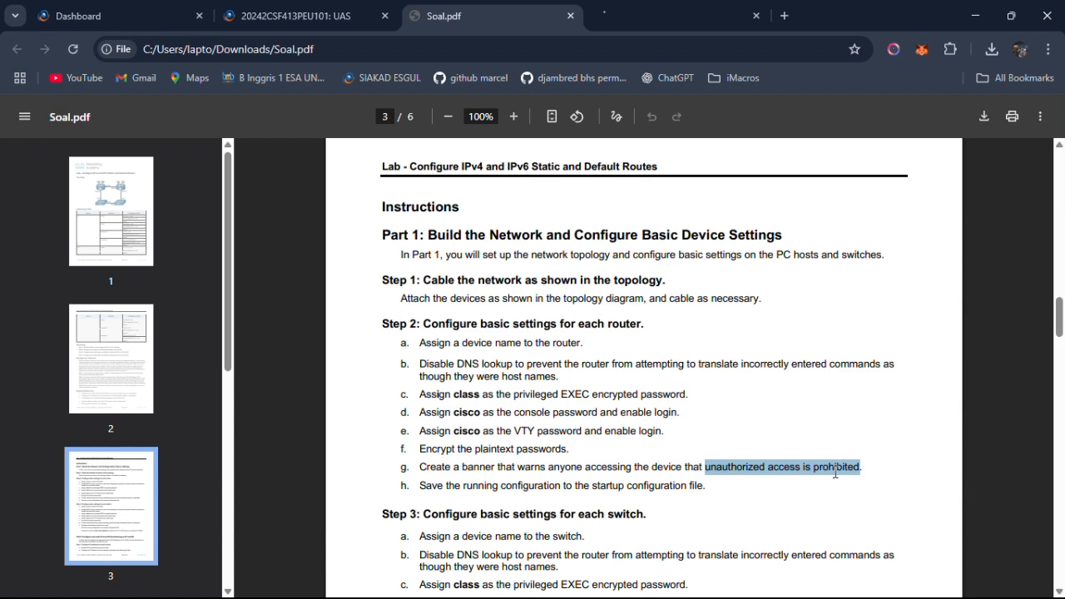
right_click(824, 471)
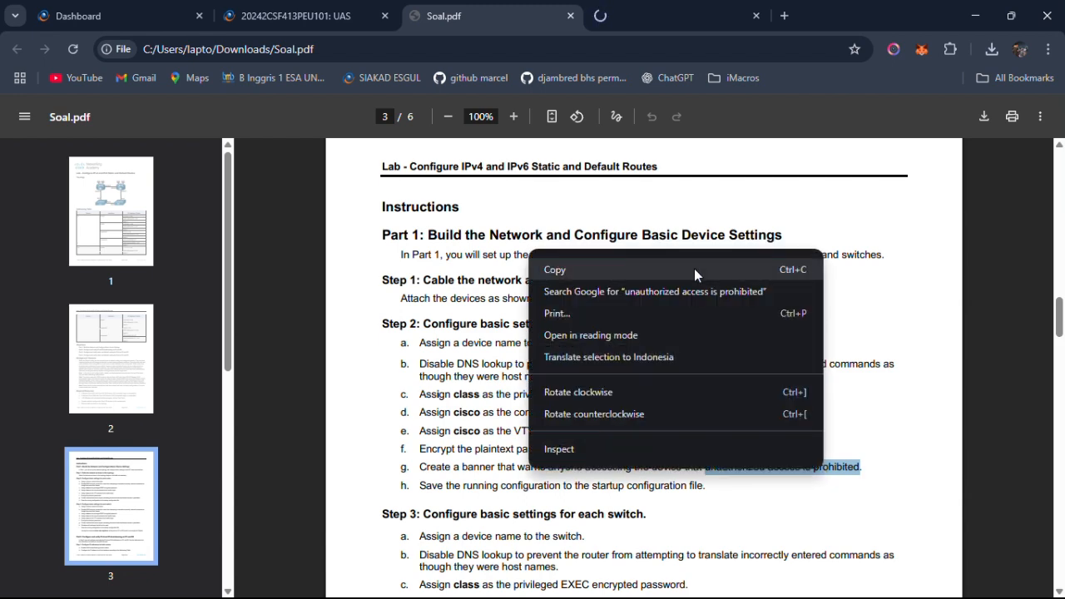
left_click(641, 267)
Switch to Cisco Packet Tracer, bring up R1's command line and exit its VTY line configuration.
key("alt+Tab")
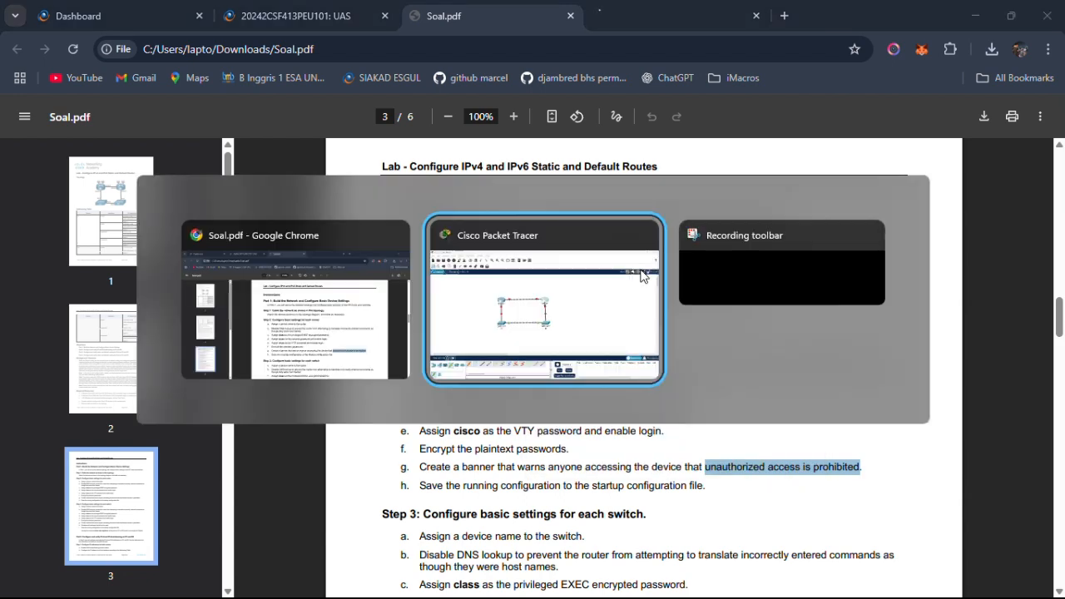
left_click(338, 236)
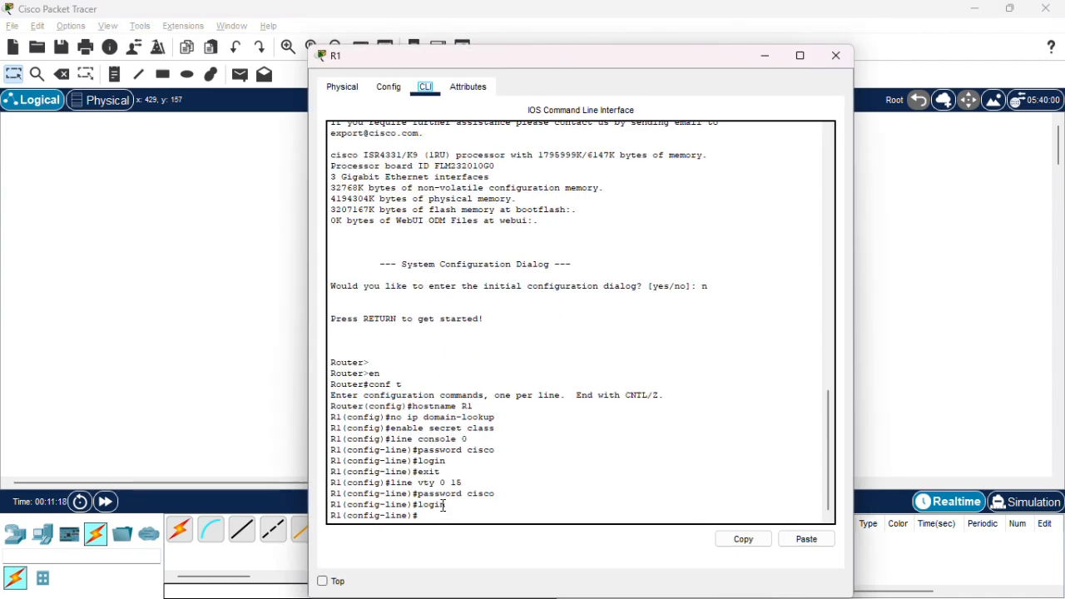
type("exit")
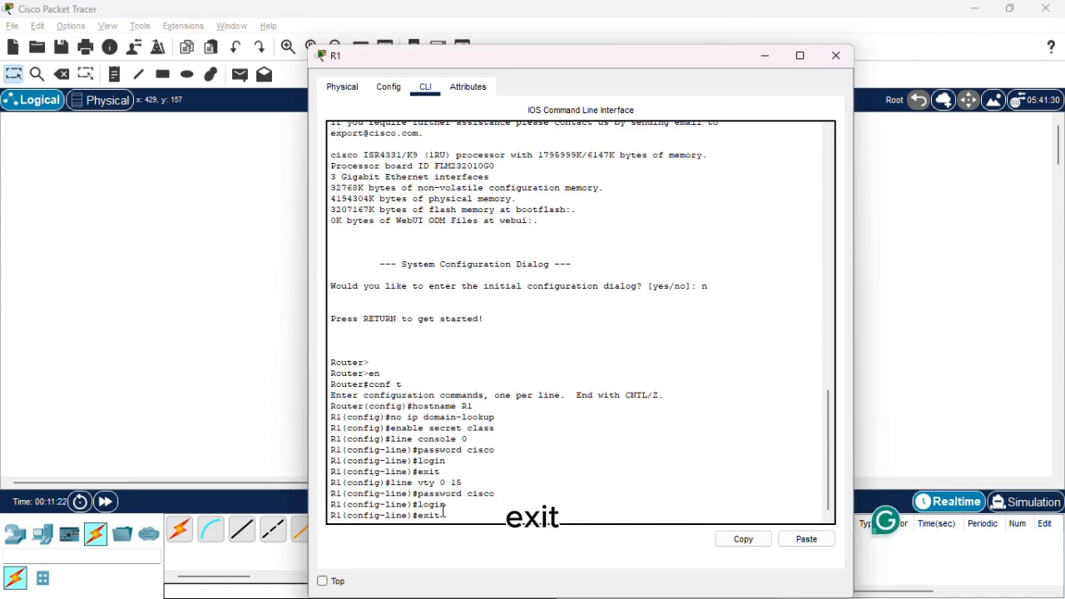
key("Return")
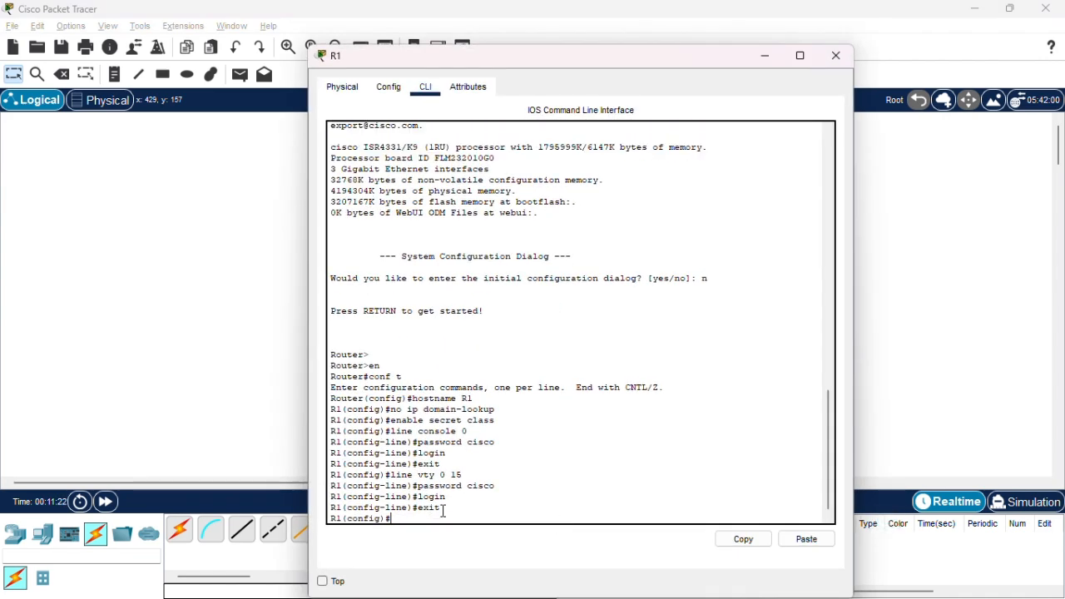
Try to enable the password encryption service on R1.
type("service")
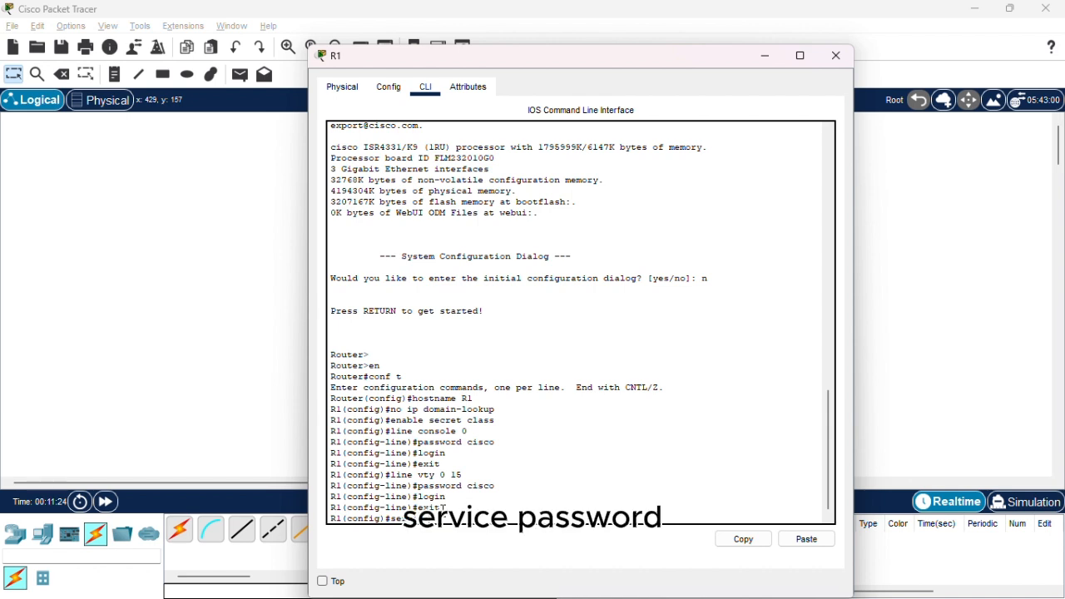
type(" password-encr")
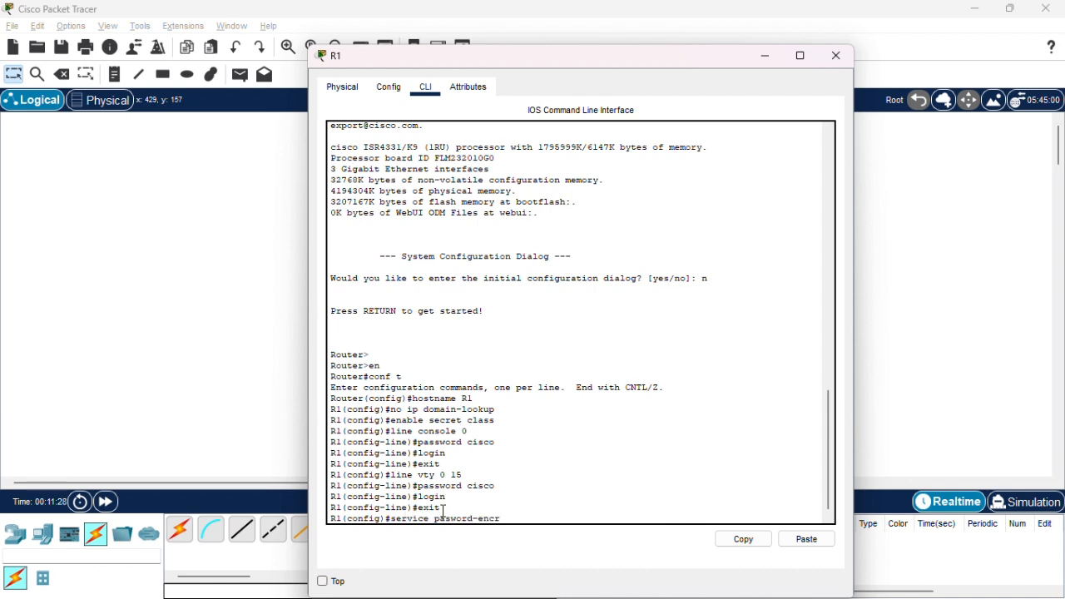
type("yption")
key("Return")
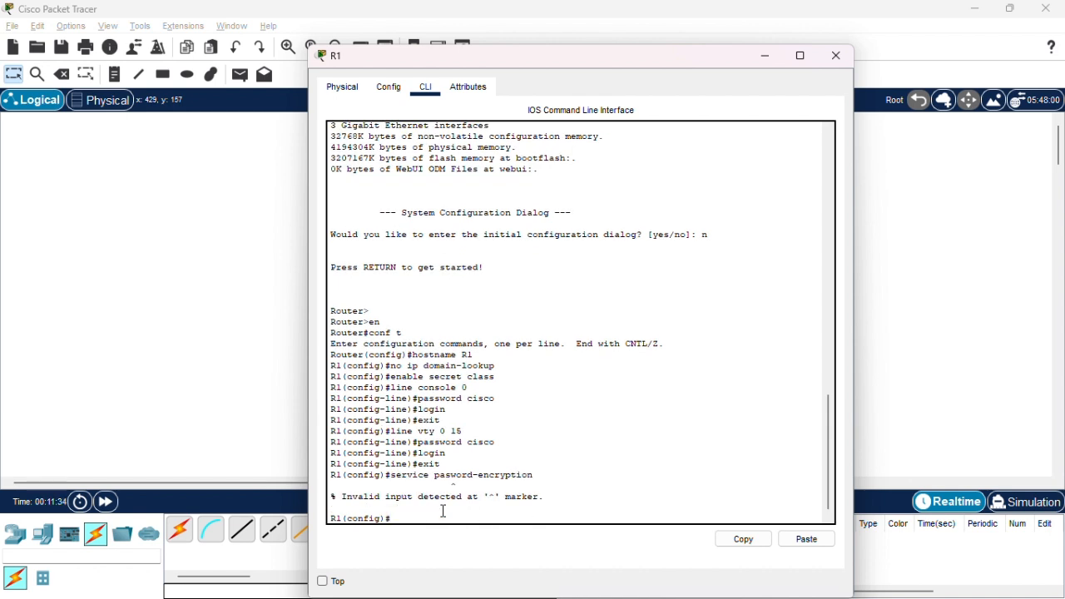
Encrypt R1's plaintext passwords with the service password-encryption command.
type("service password-encryptio")
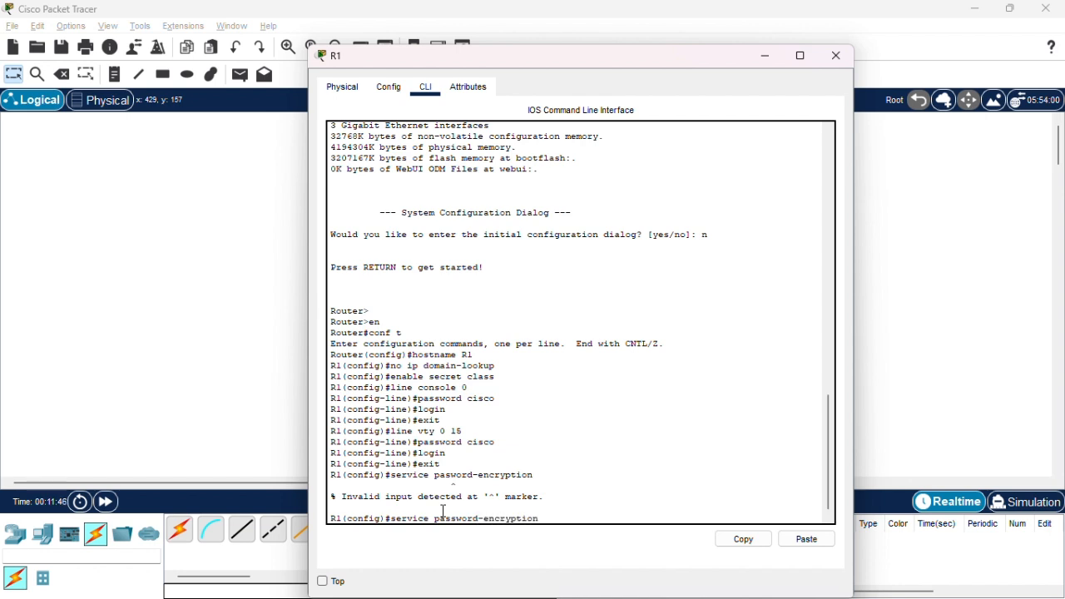
type("n")
key("Return")
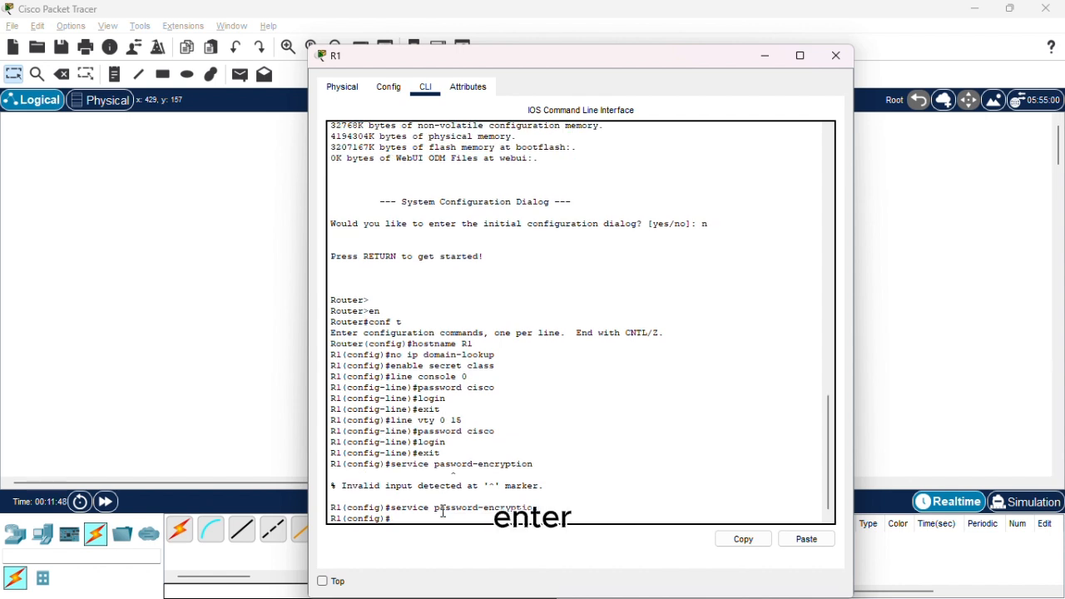
Try to set R1's message-of-the-day banner to the copied text "unauthorized access is prohibited" in quotation marks.
type("bann")
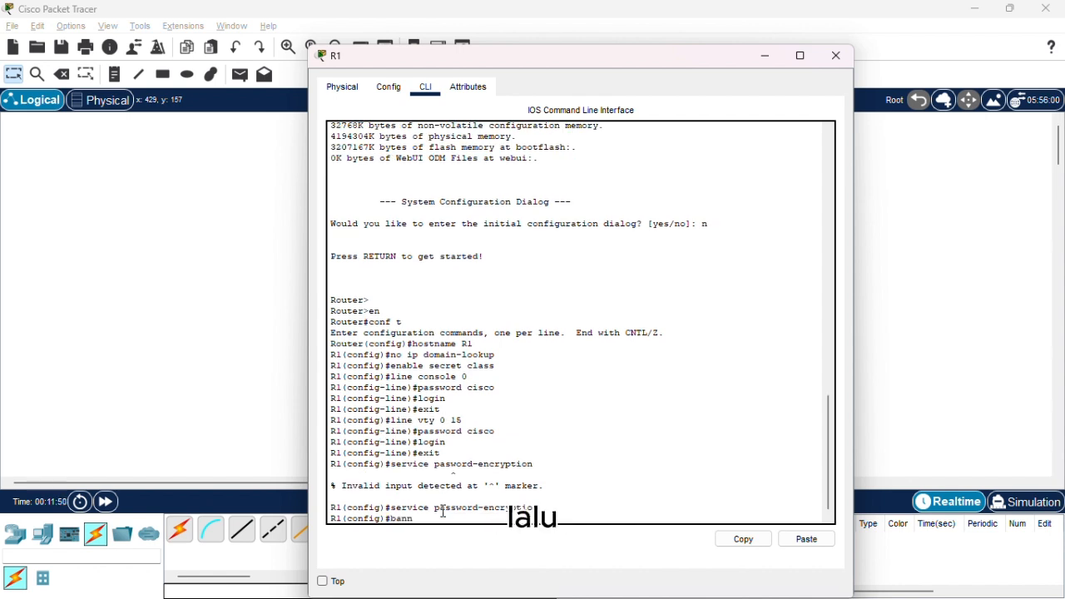
type("er")
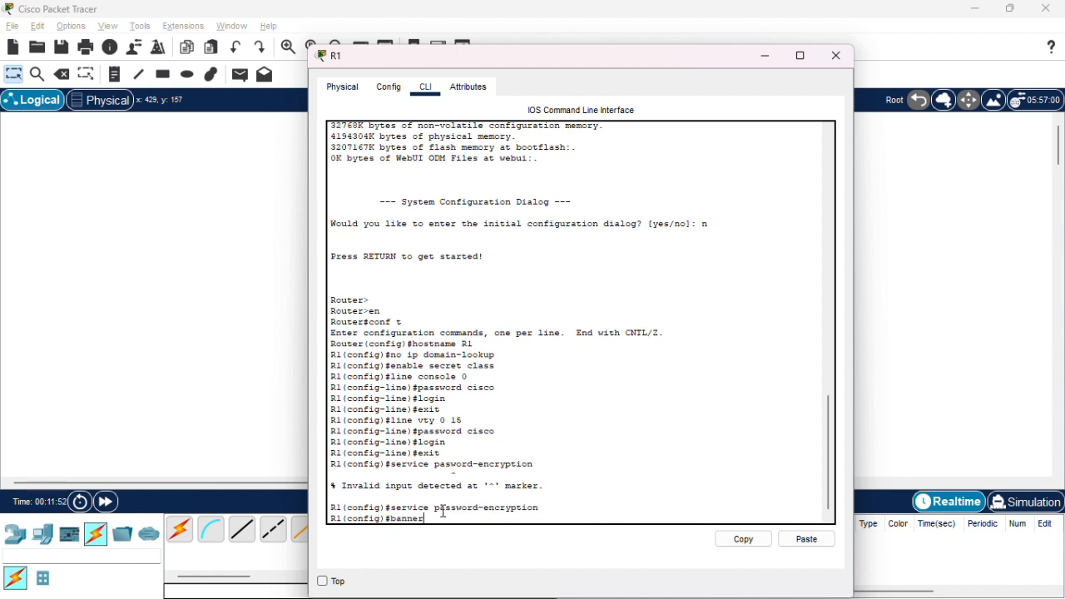
type(" motd")
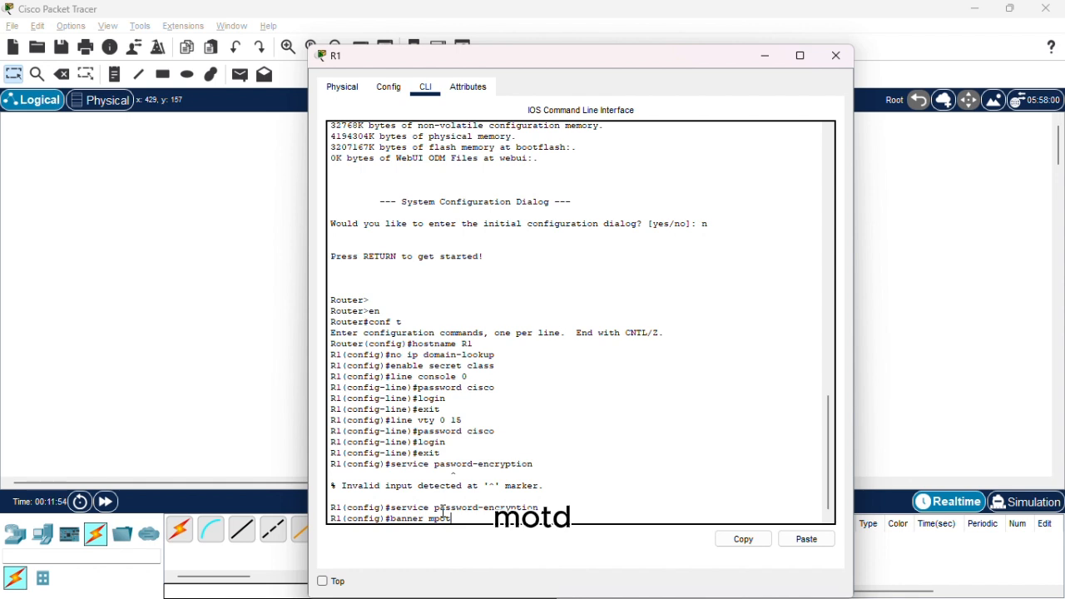
type("d")
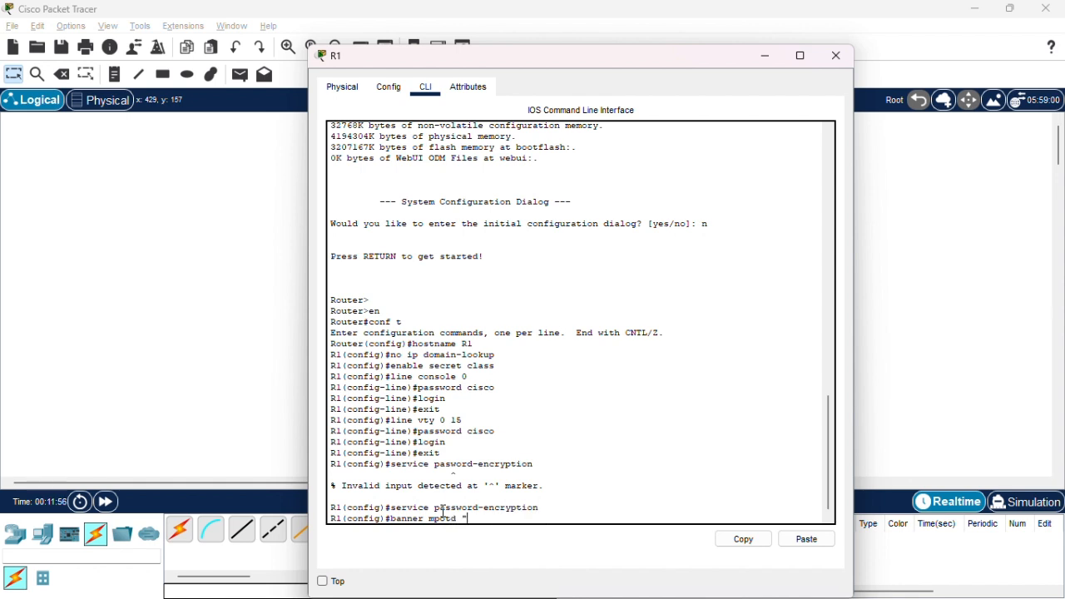
right_click(487, 517)
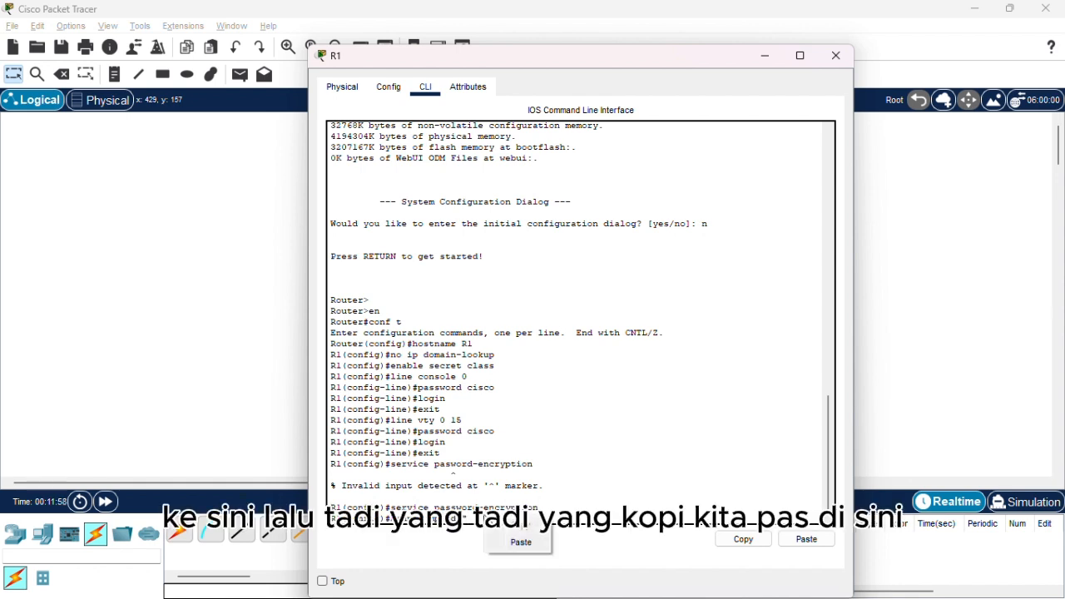
left_click(513, 542)
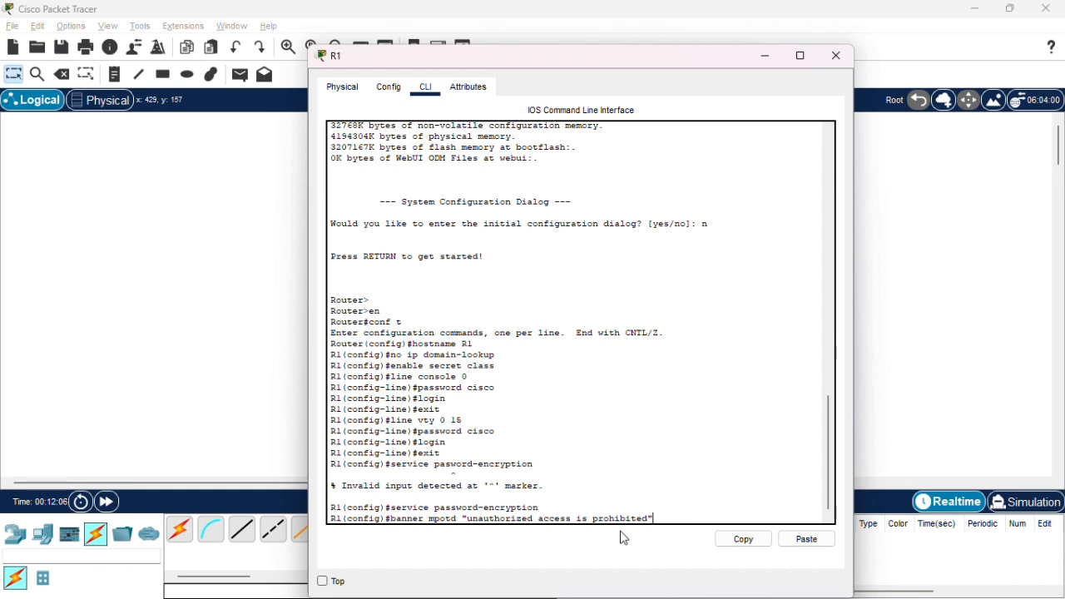
key("Return")
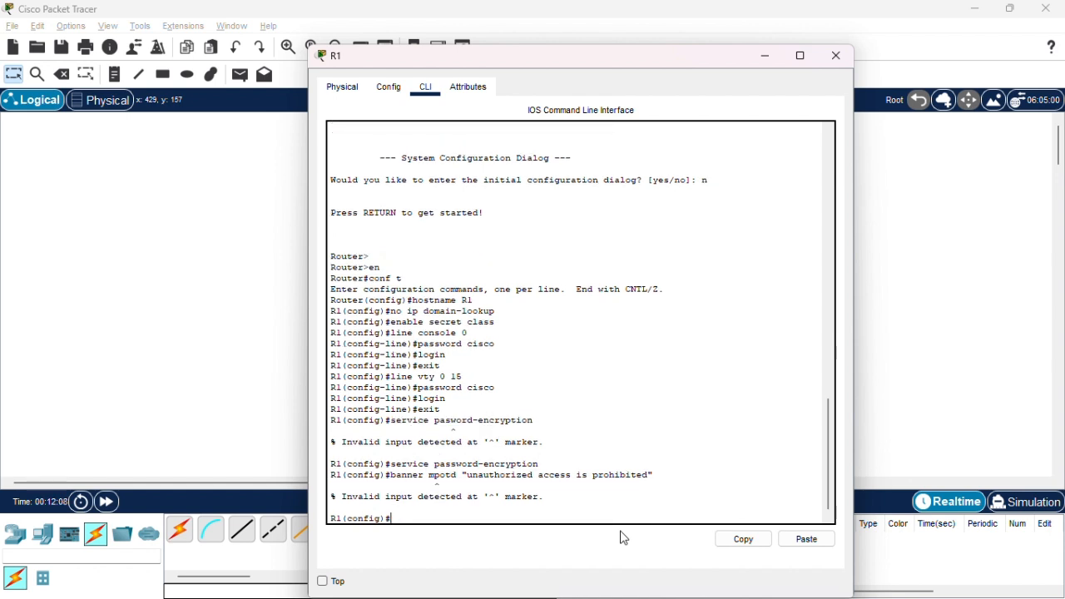
Recall the banner command on R1, correct its keyword to motd and run it again.
key("Up")
key("Left")
key("Left")
key("Left")
key("Left")
key("Left")
key("Left")
key("Left")
key("Left")
key("Left")
key("Left")
key("Left")
key("Left")
key("Left")
key("Left")
key("Left")
key("Left")
key("Left")
key("Left")
key("Left")
key("Left")
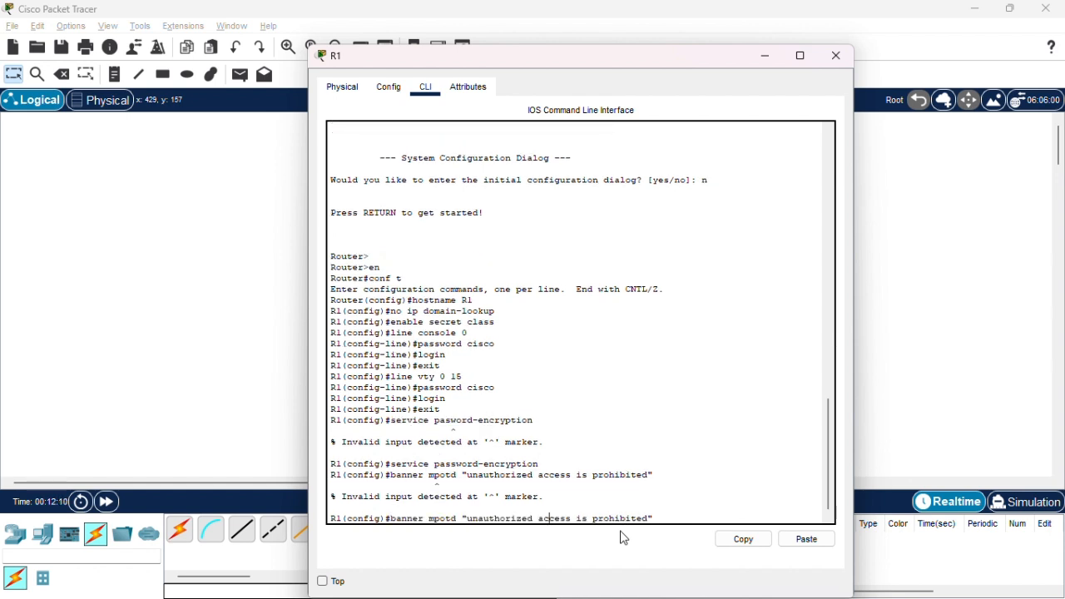
key("BackSpace")
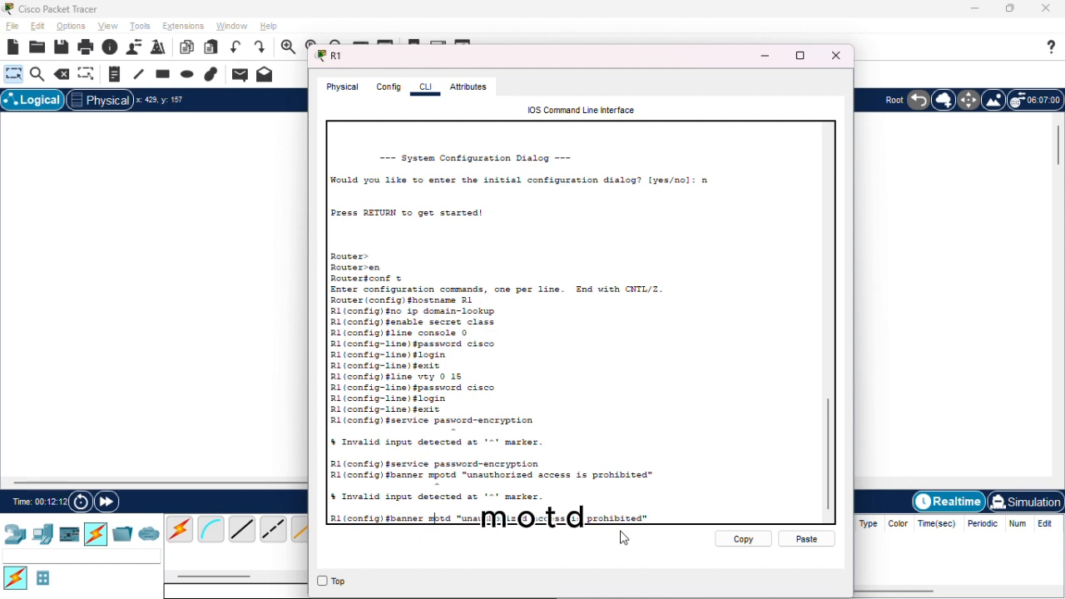
key("Return")
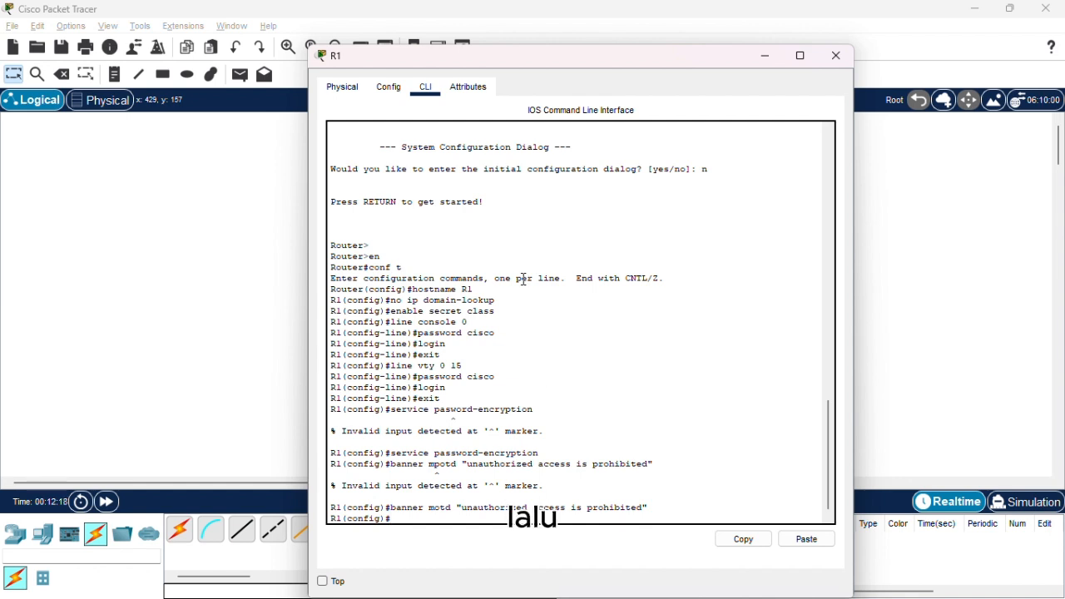
Exit global configuration mode on R1 to return to the privileged EXEC prompt.
left_click(445, 23)
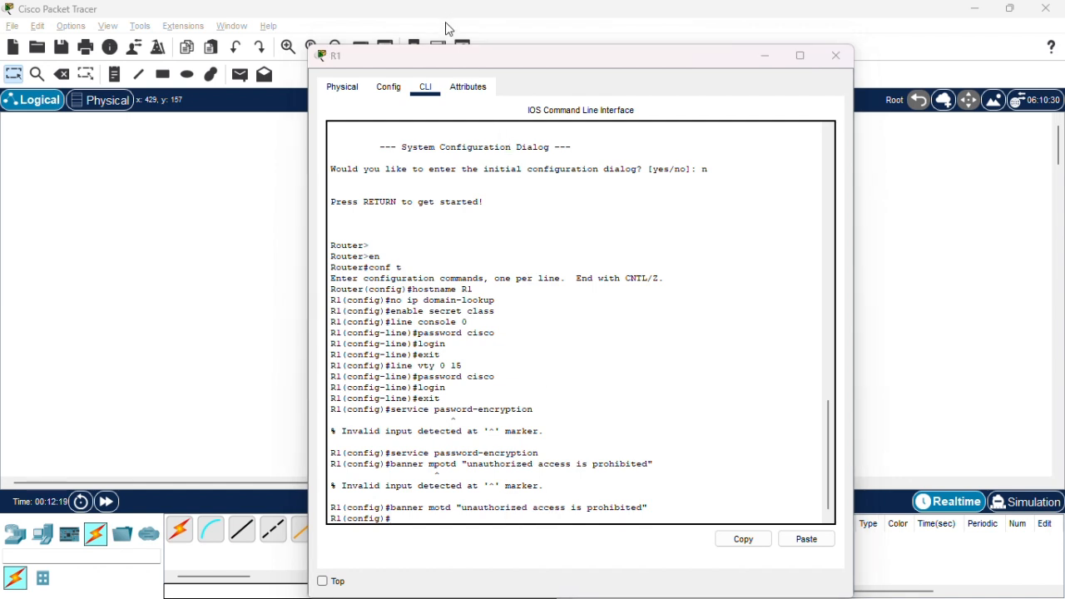
left_click(483, 502)
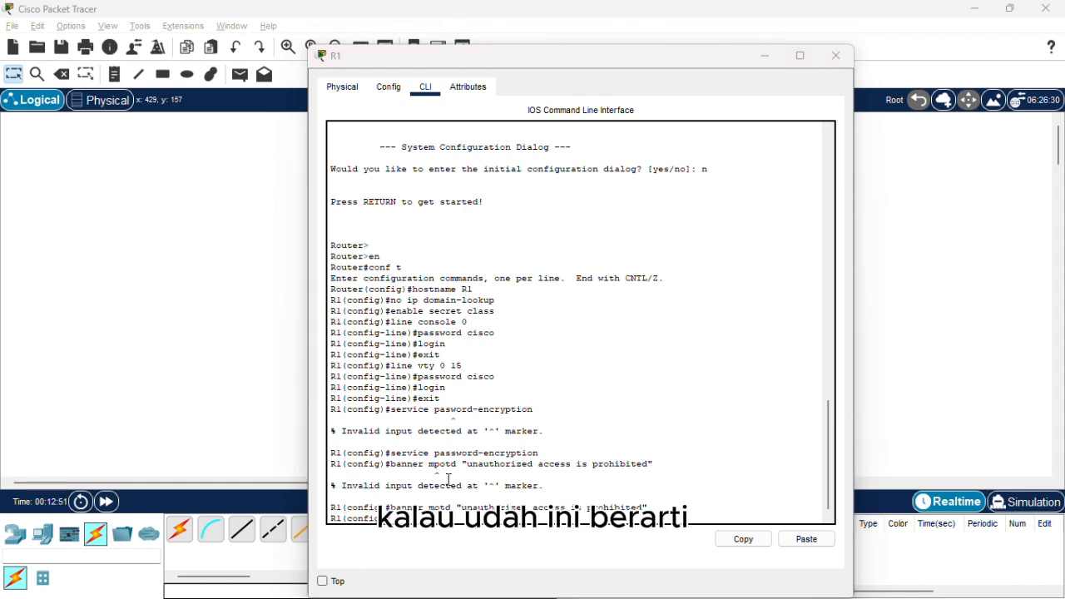
left_click(449, 480)
type("exit")
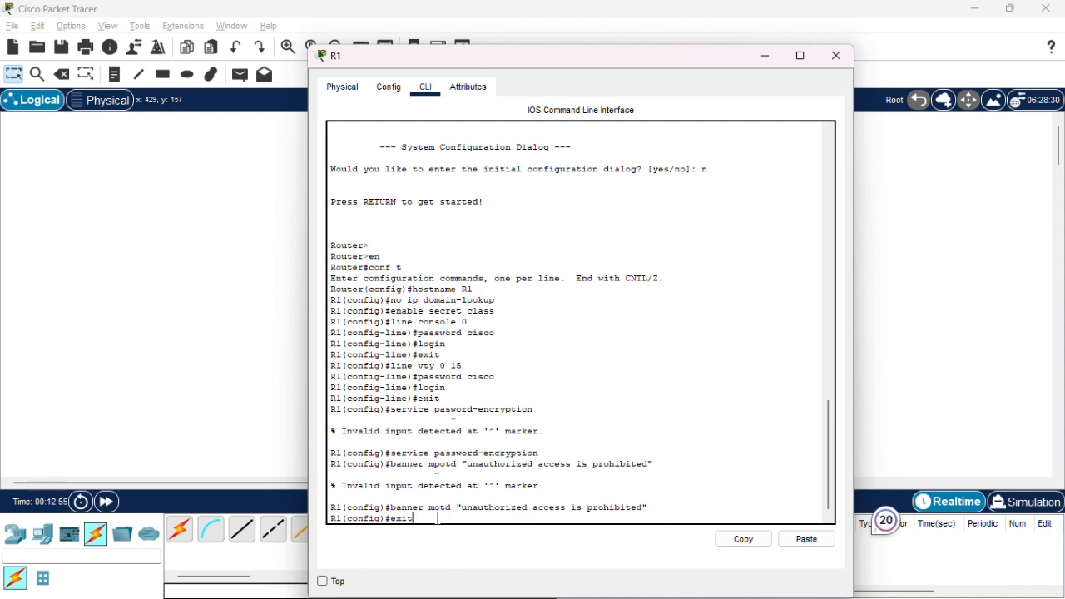
key("Return")
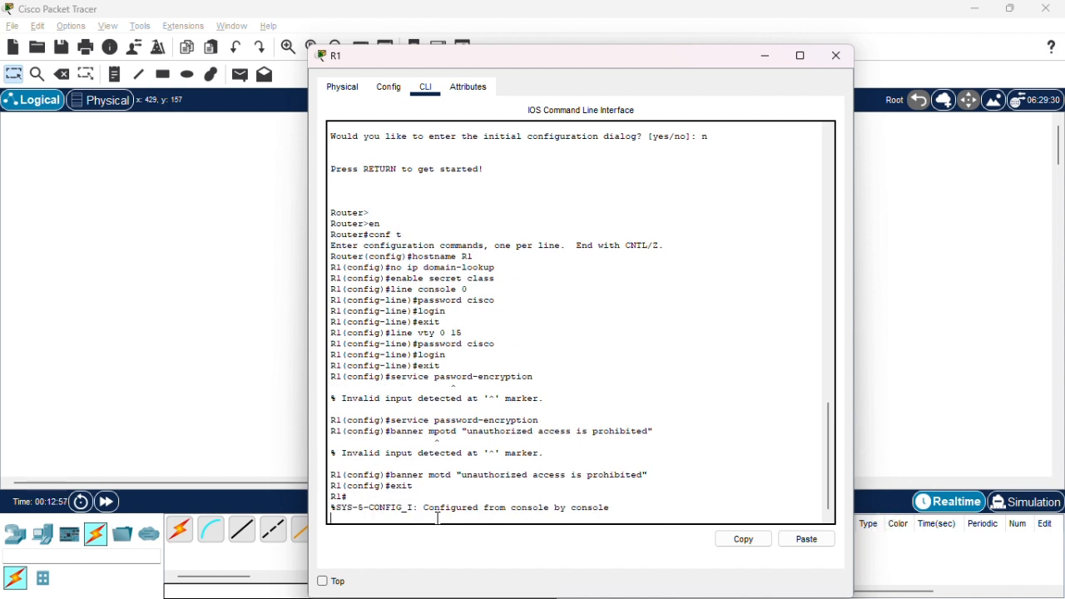
key("Return")
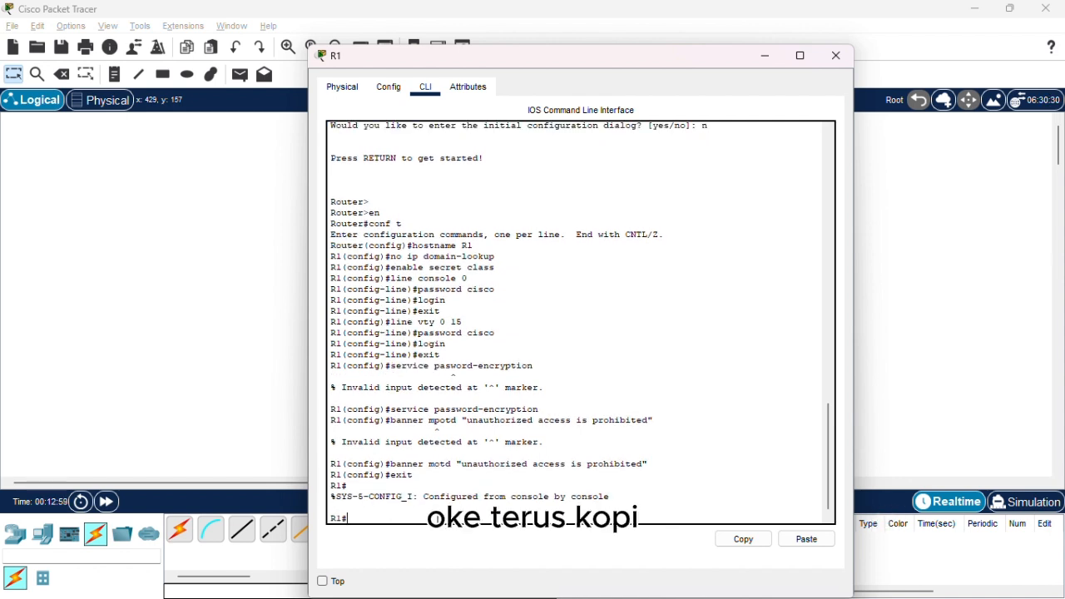
Save R1's running configuration with copy run start, accept the default destination filename, and close the R1 window.
type("copy")
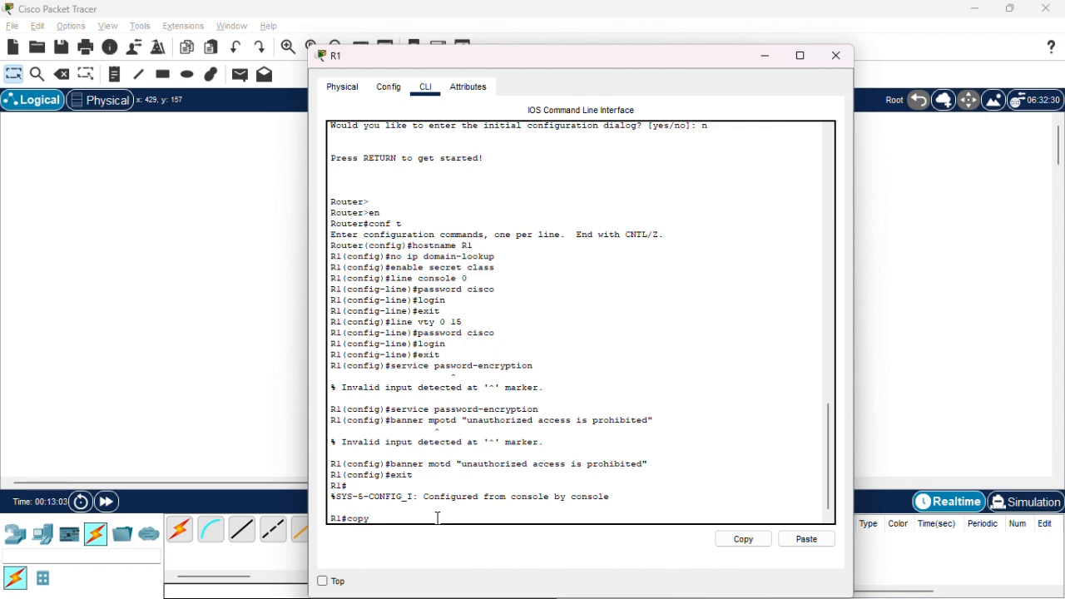
type(" runn")
key("BackSpace")
type("start")
key("Return")
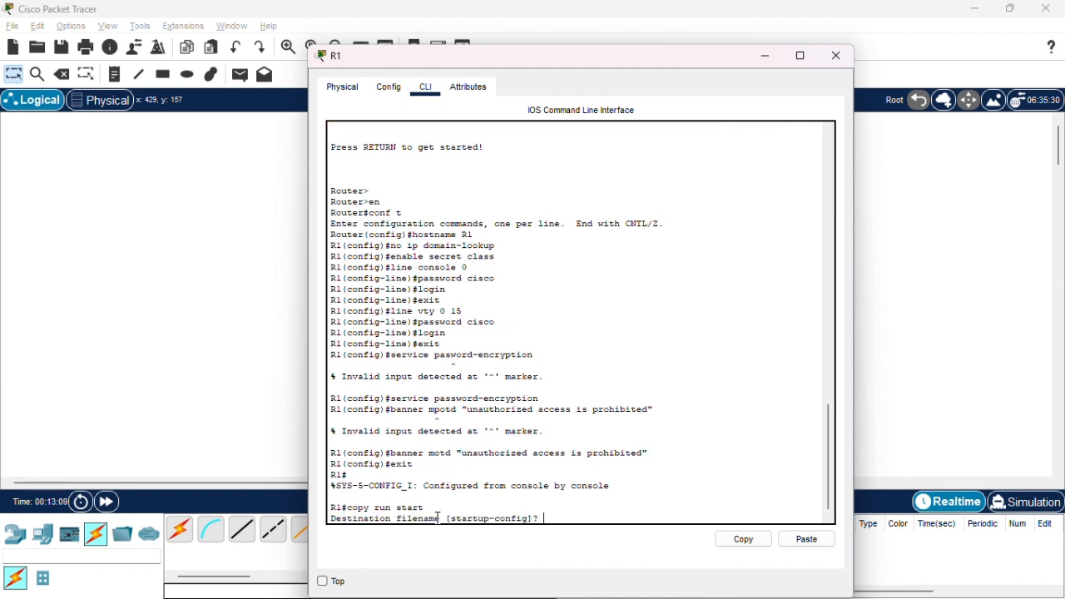
key("Return")
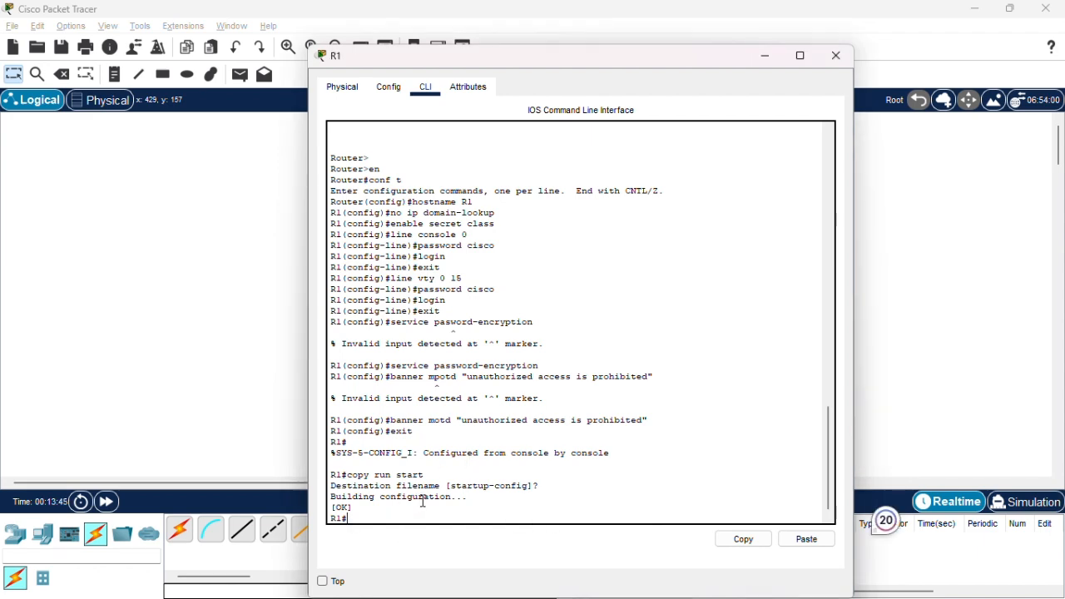
left_click(836, 55)
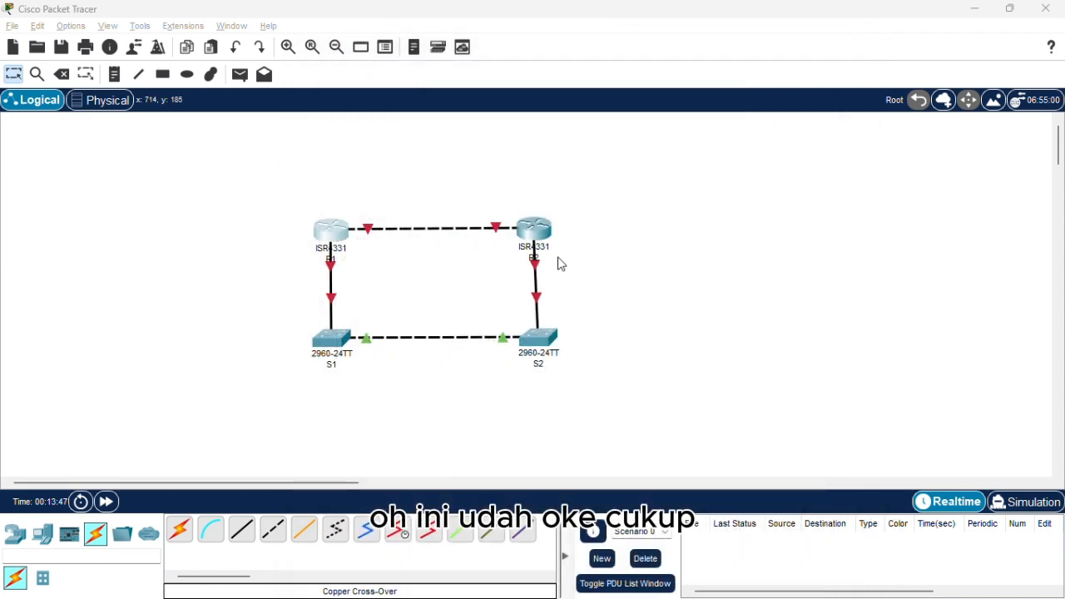
Open R2's command line and exit its VTY line configuration.
left_click(533, 232)
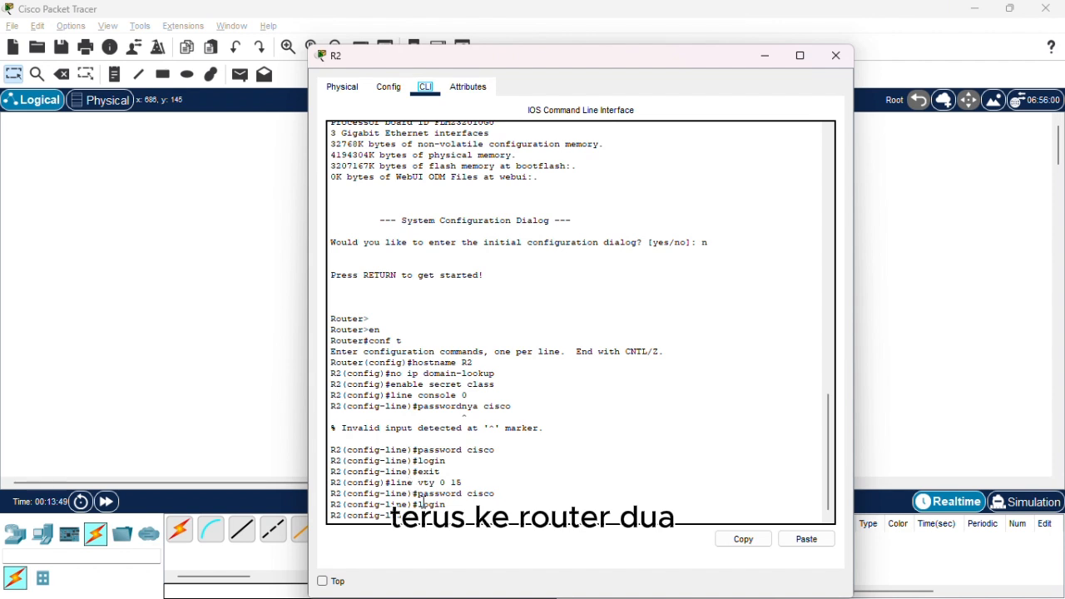
type("e")
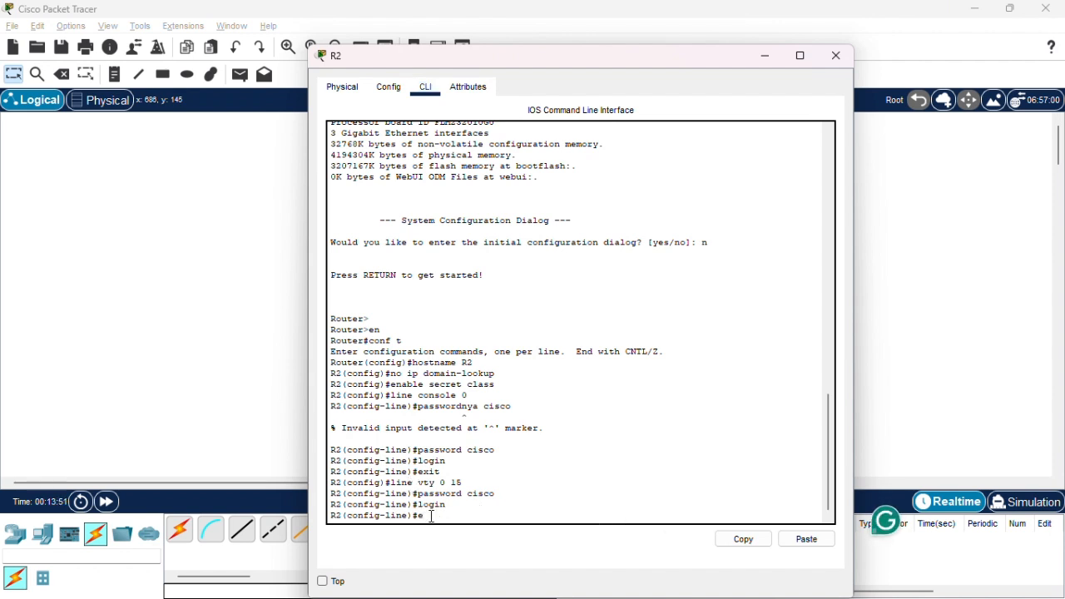
type("xit")
key("Return")
Enable plaintext password encryption on R2 with the service password-encryption command.
type("serv")
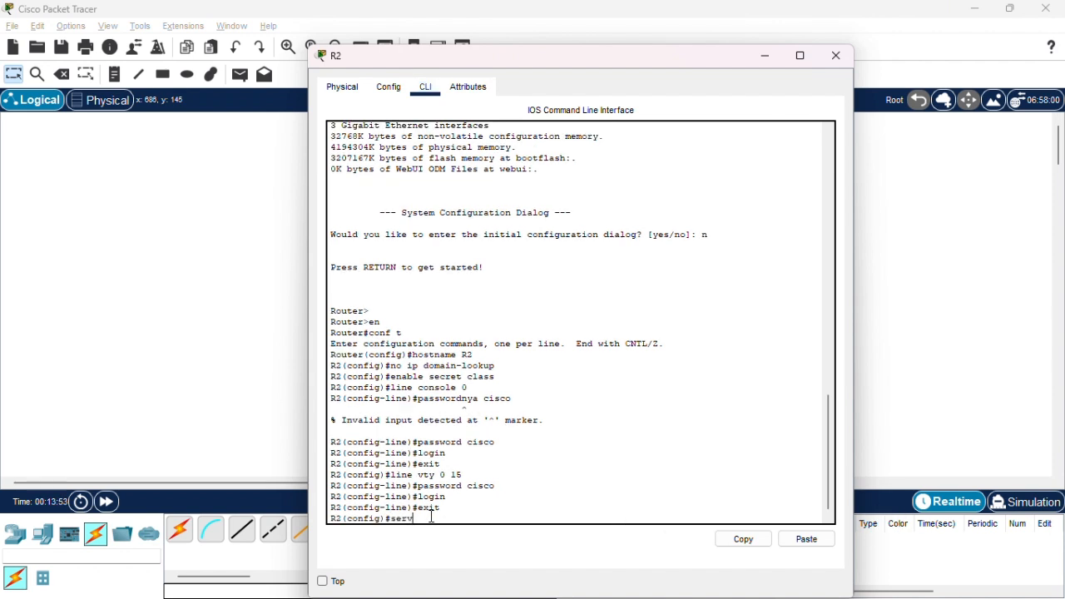
type("ice password-encri")
key("BackSpace")
key("BackSpace")
key("BackSpace")
type("ncryp")
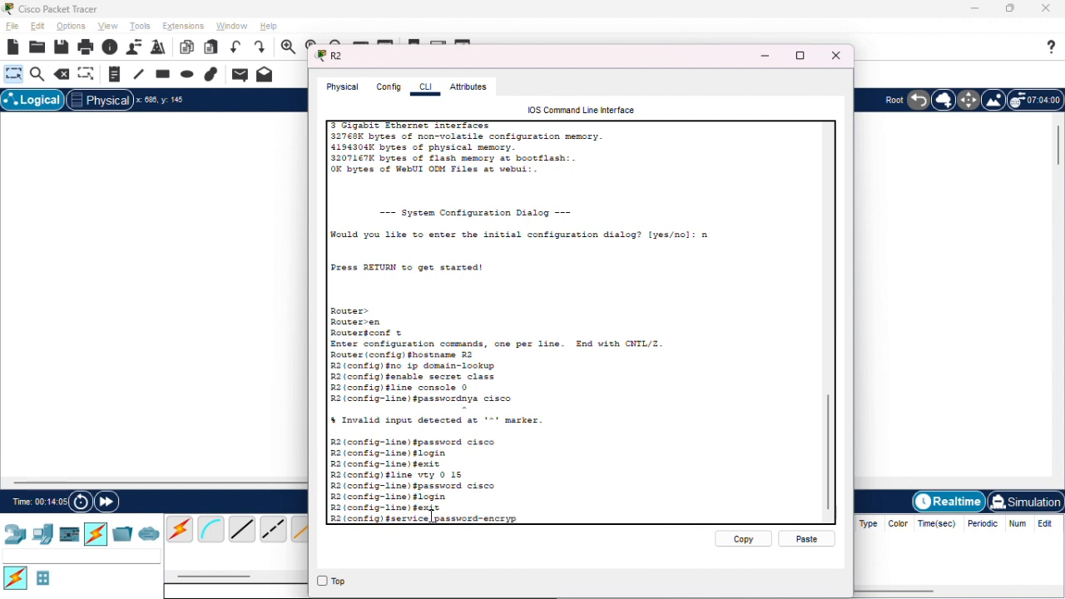
type("tion")
key("Return")
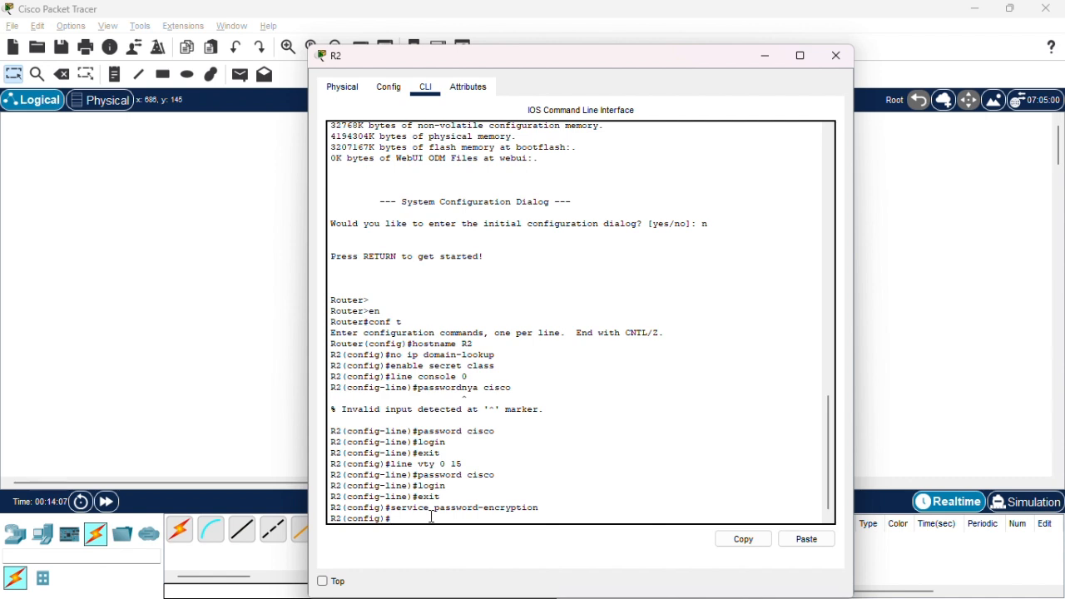
Set R2's message-of-the-day banner to "unauthorized access is prohibited".
type("banner")
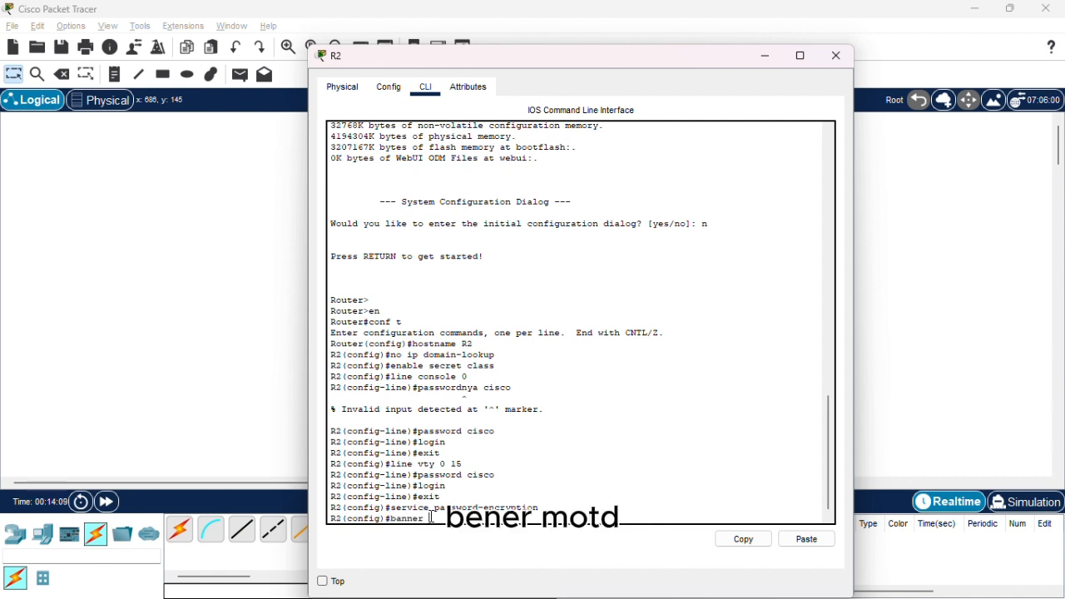
type(" motd \"")
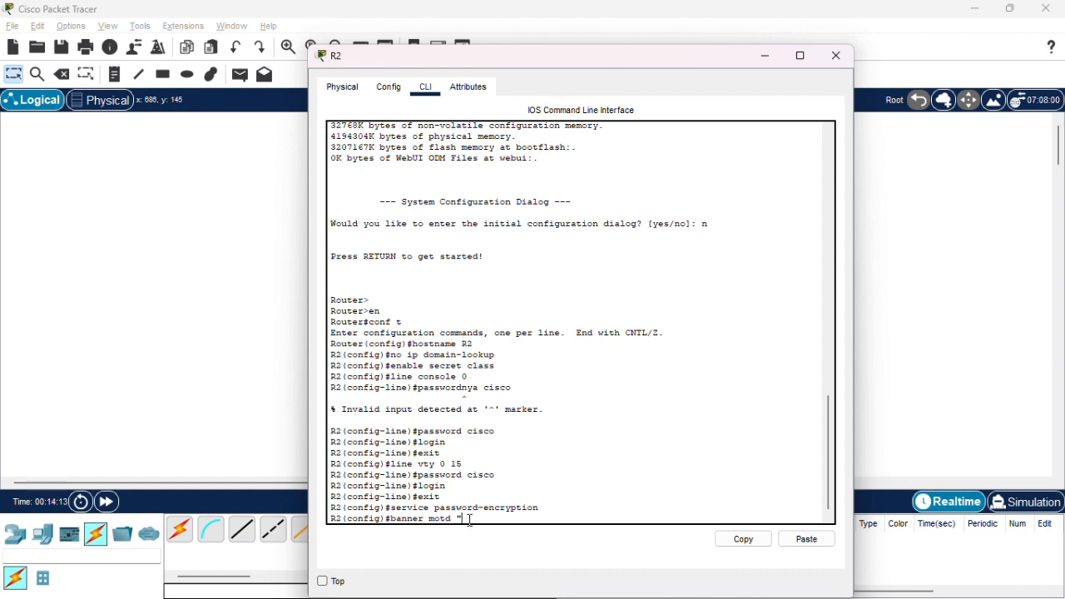
right_click(466, 521)
left_click(511, 548)
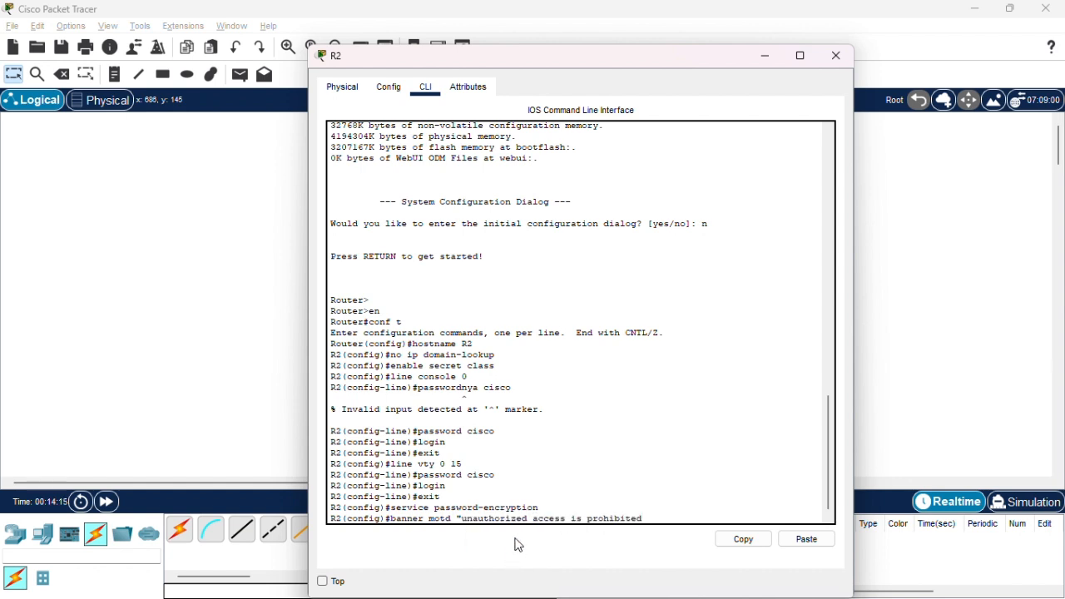
key("Return")
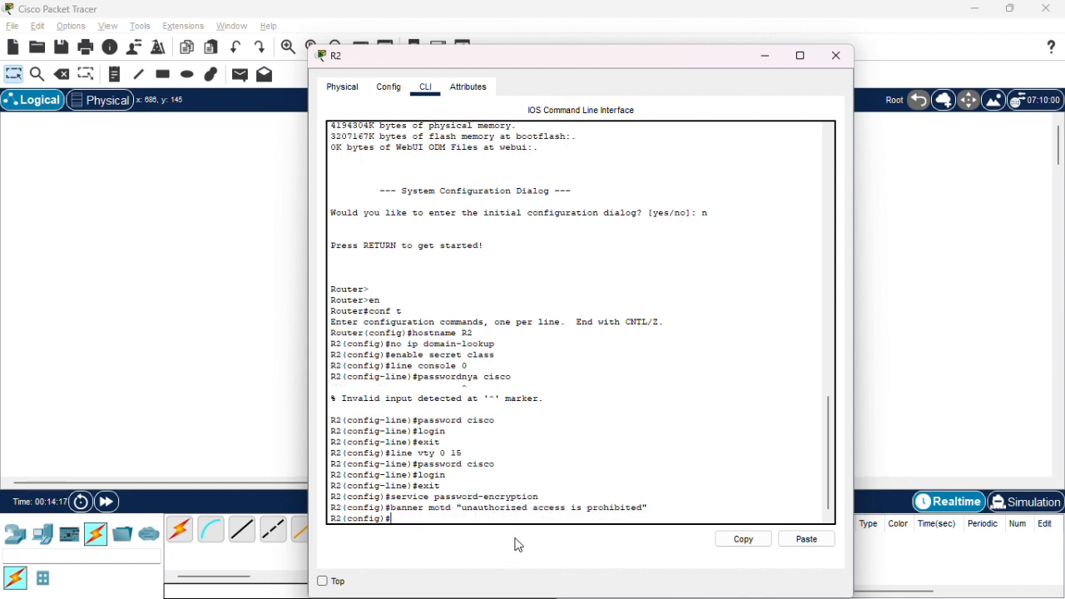
Exit R2's global configuration mode, save the running configuration with copy run start using the default filename, and close the R2 window.
type("exit")
key("Return")
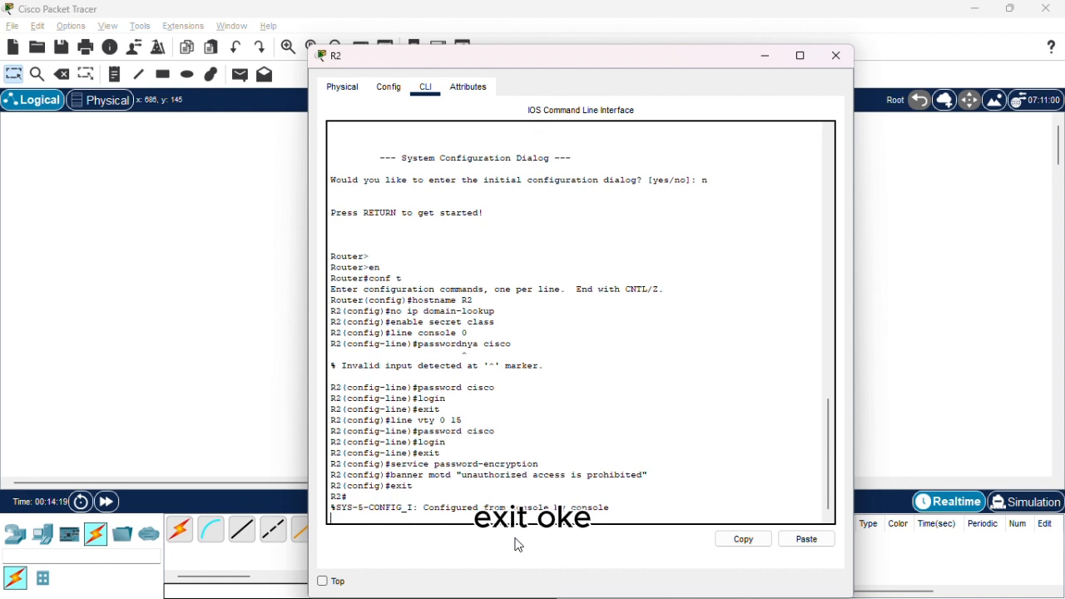
type("co")
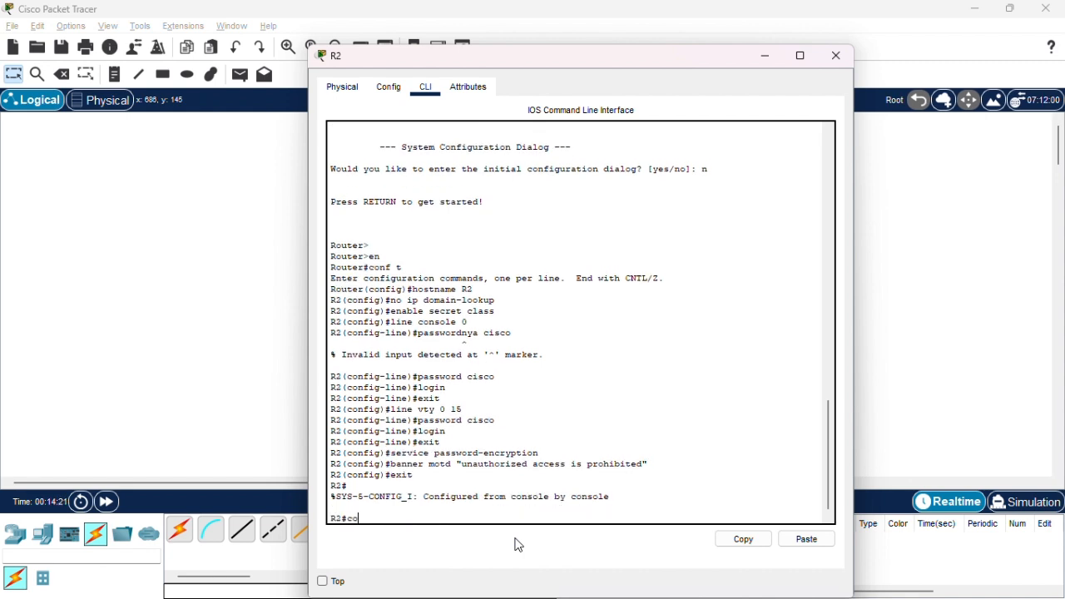
type("py run start")
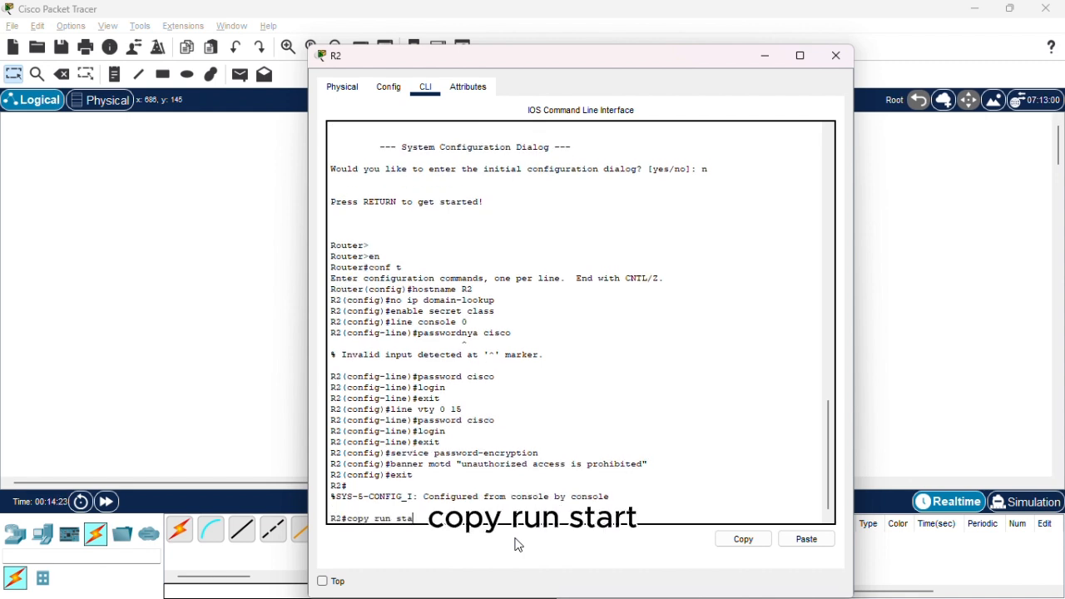
key("Return")
key("Return")
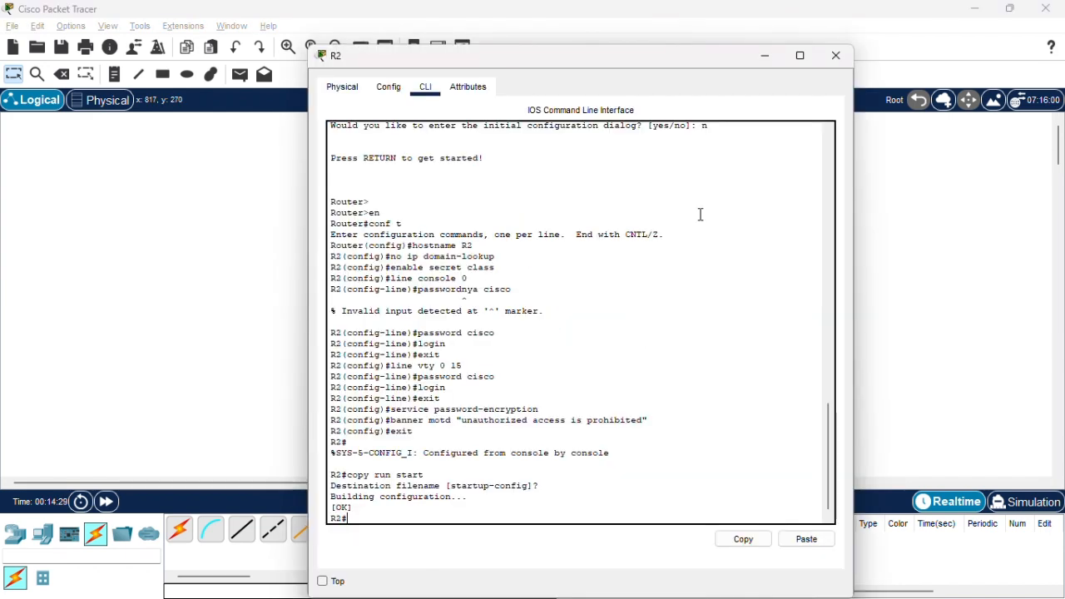
left_click(835, 55)
Switch to Soal.pdf in Chrome and examine the Step 3 instructions on basic switch settings against the topology in Packet Tracer.
key("alt+Tab")
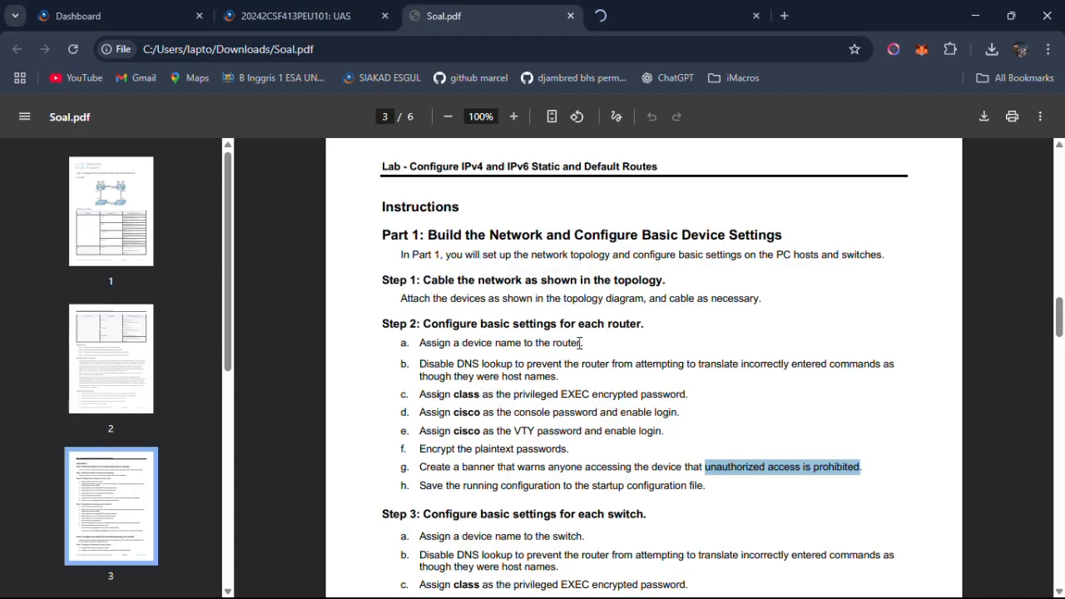
left_click_drag(421, 485, 701, 485)
scroll(574, 453, "down", 2)
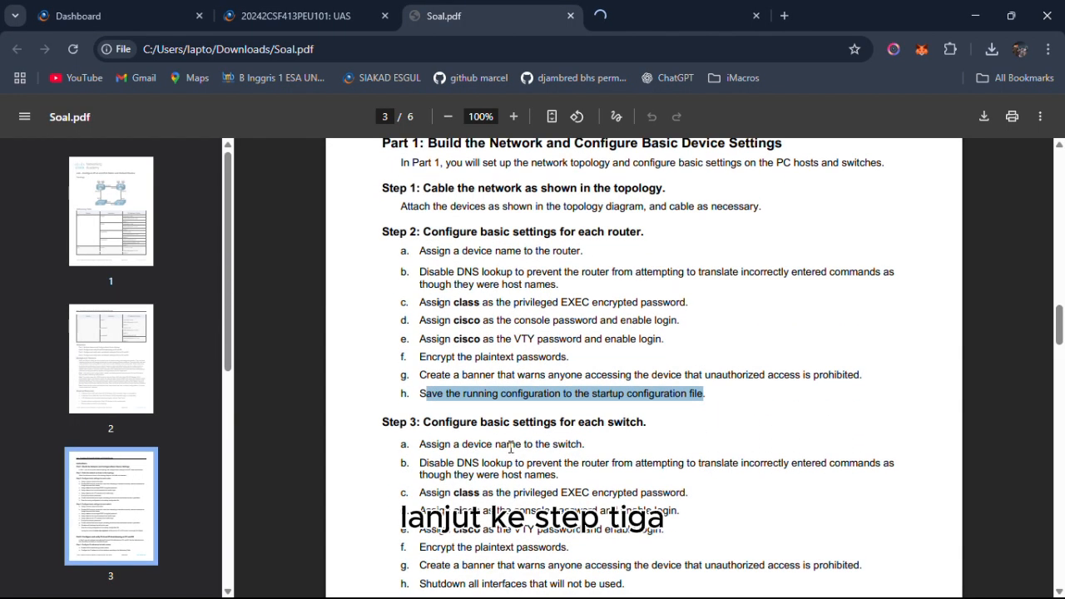
left_click_drag(401, 443, 426, 443)
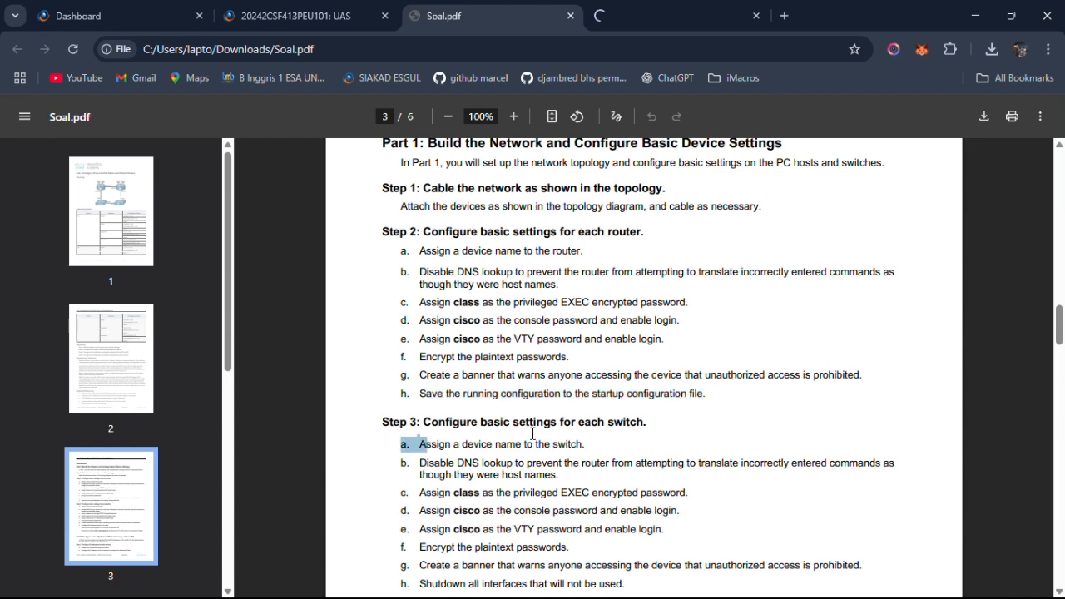
key("alt+Tab")
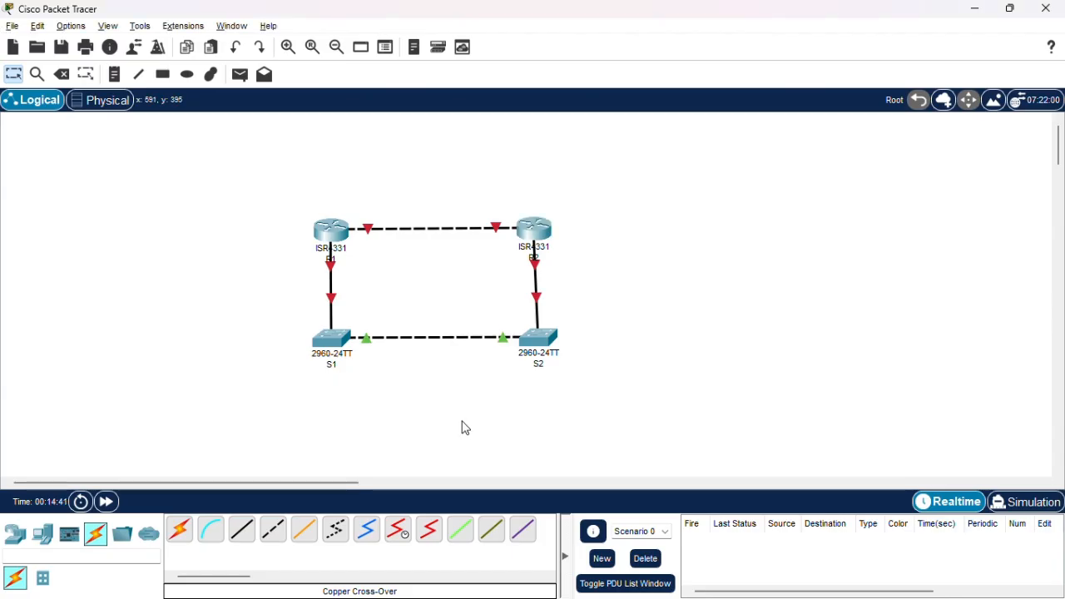
left_click_drag(266, 403, 582, 325)
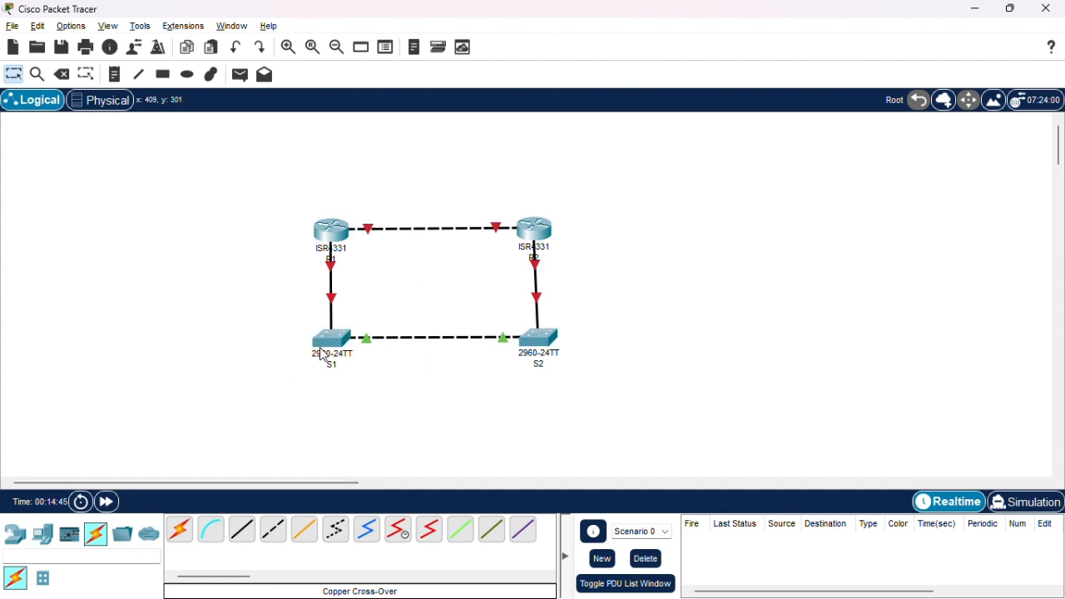
key("alt+Tab")
scroll(530, 488, "down", 1)
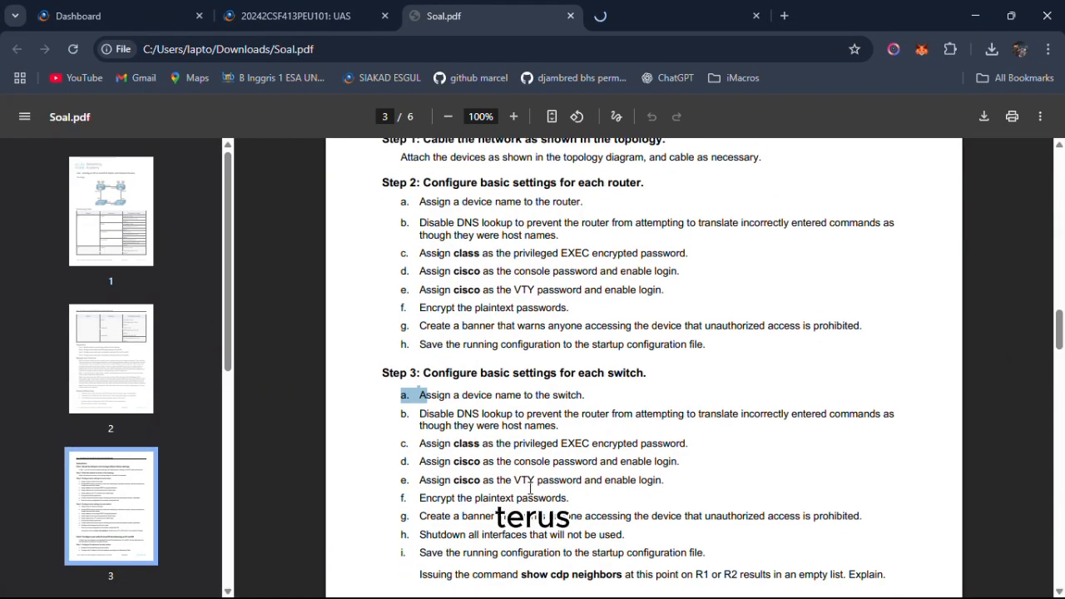
left_click_drag(421, 411, 762, 411)
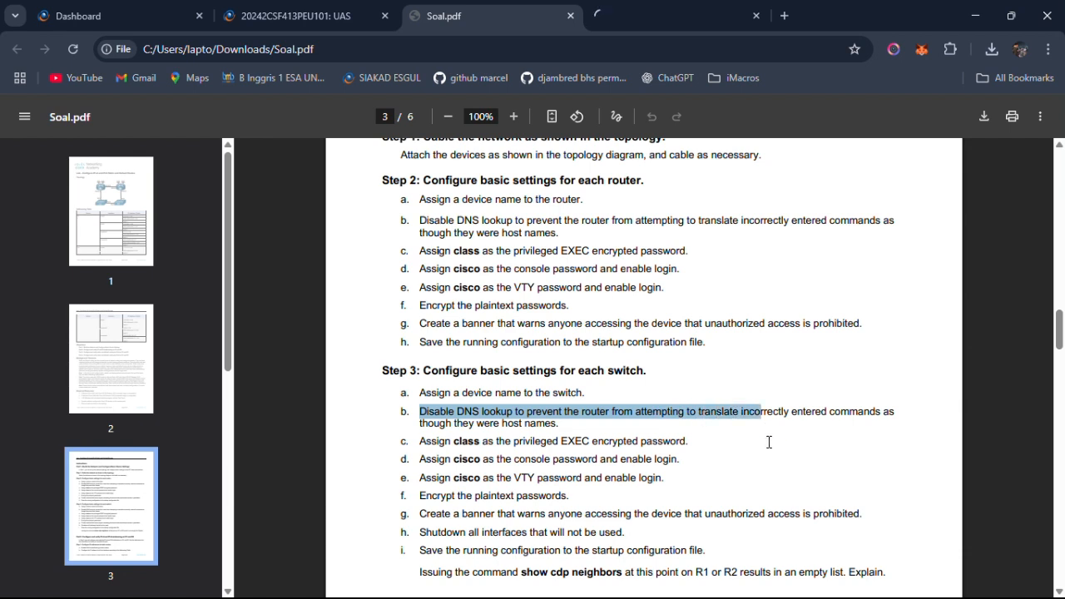
left_click(761, 457)
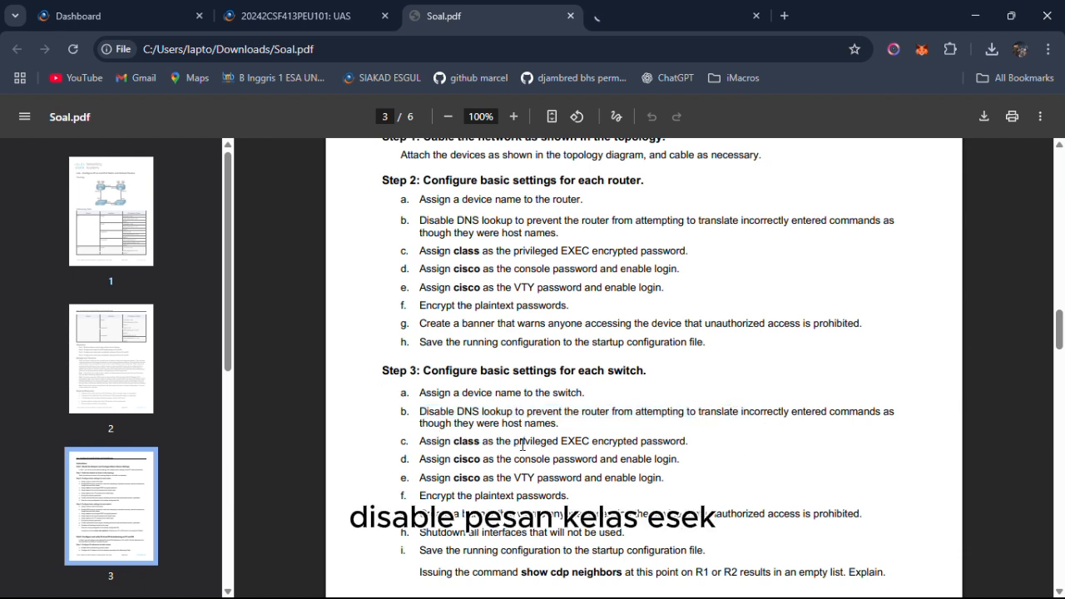
left_click_drag(408, 411, 668, 478)
left_click_drag(460, 496, 531, 499)
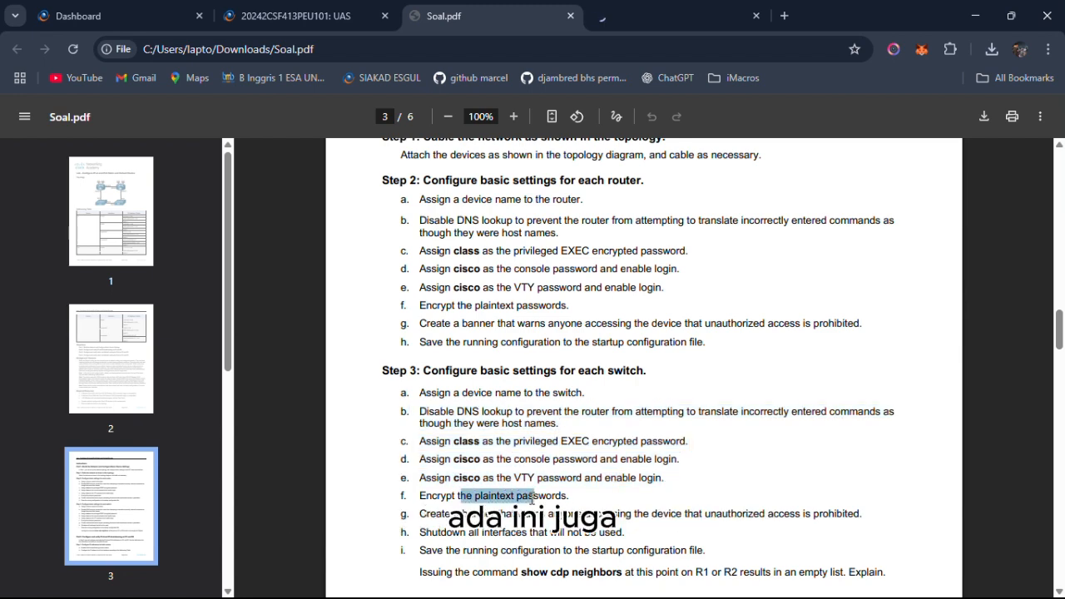
scroll(537, 501, "down", 1)
left_click_drag(486, 459, 626, 482)
left_click(625, 482)
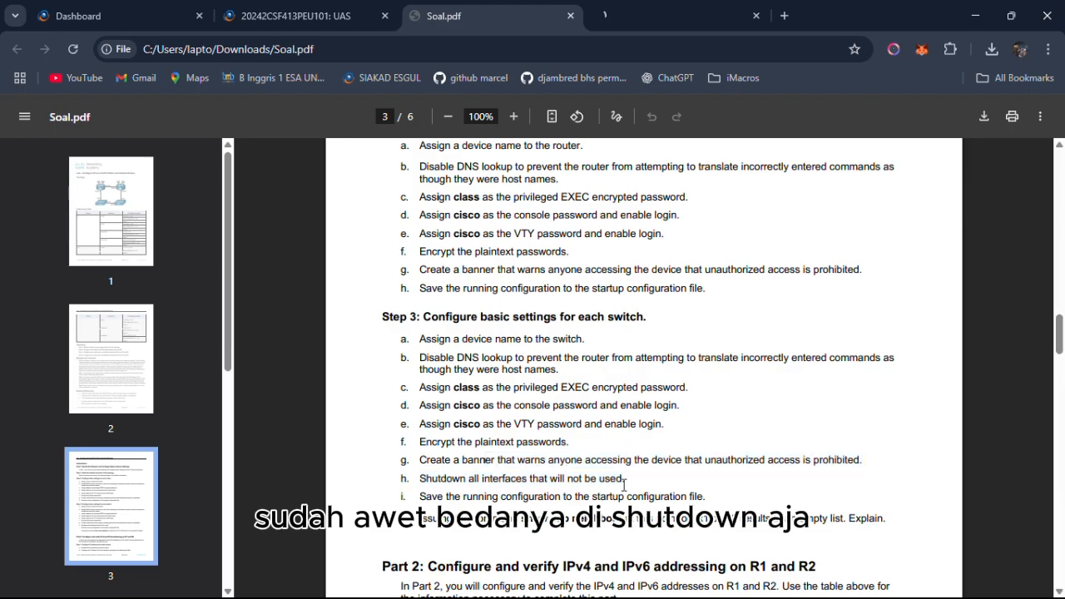
key("alt+Tab")
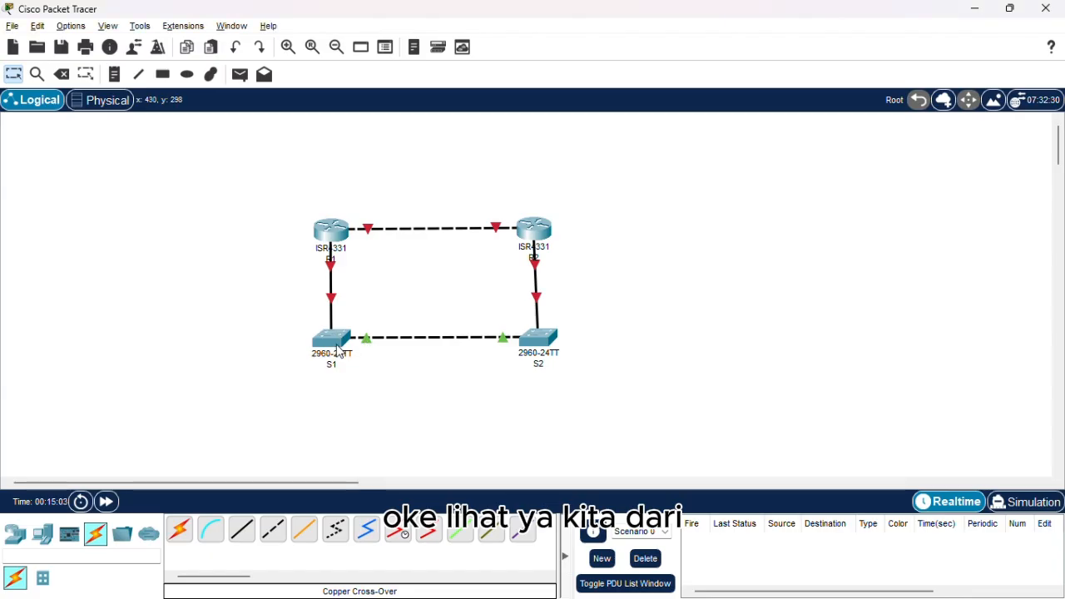
Open switch S1's command line and enter privileged EXEC mode and global configuration mode.
left_click(336, 344)
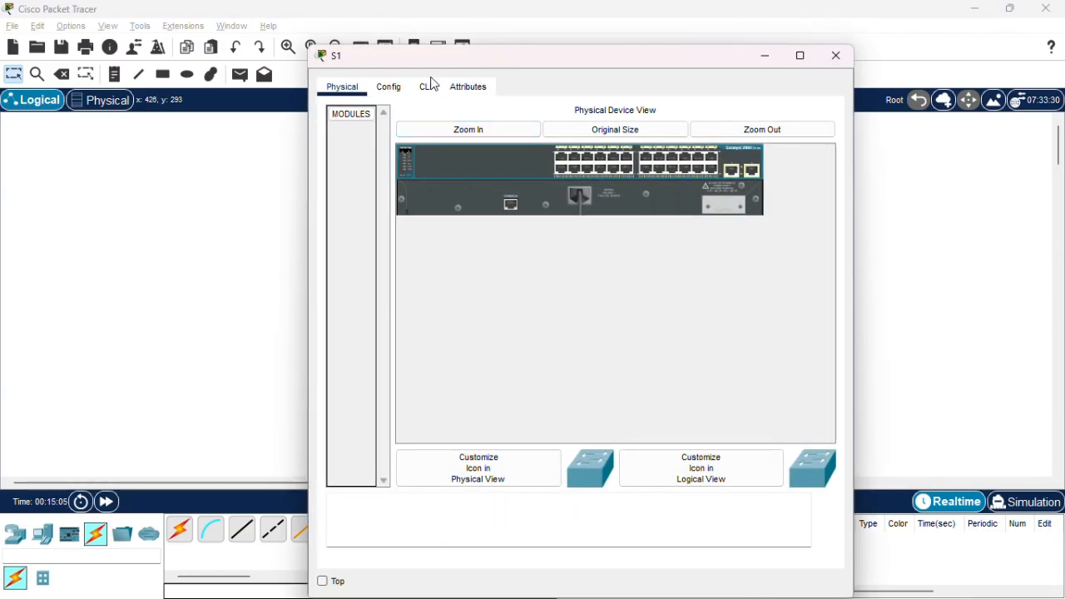
left_click(429, 84)
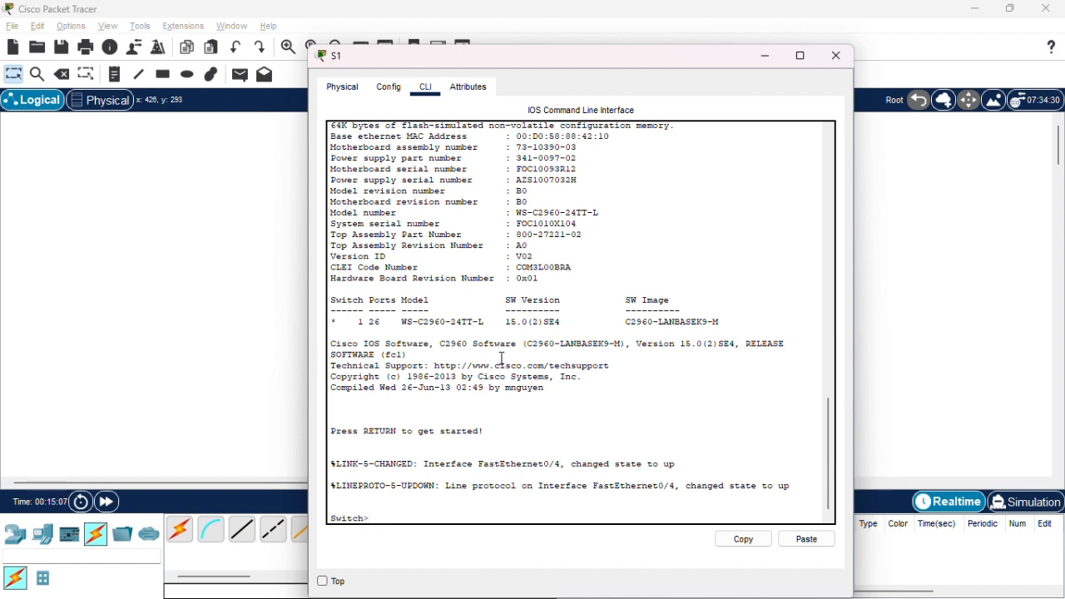
key("Return")
type("en")
key("Return")
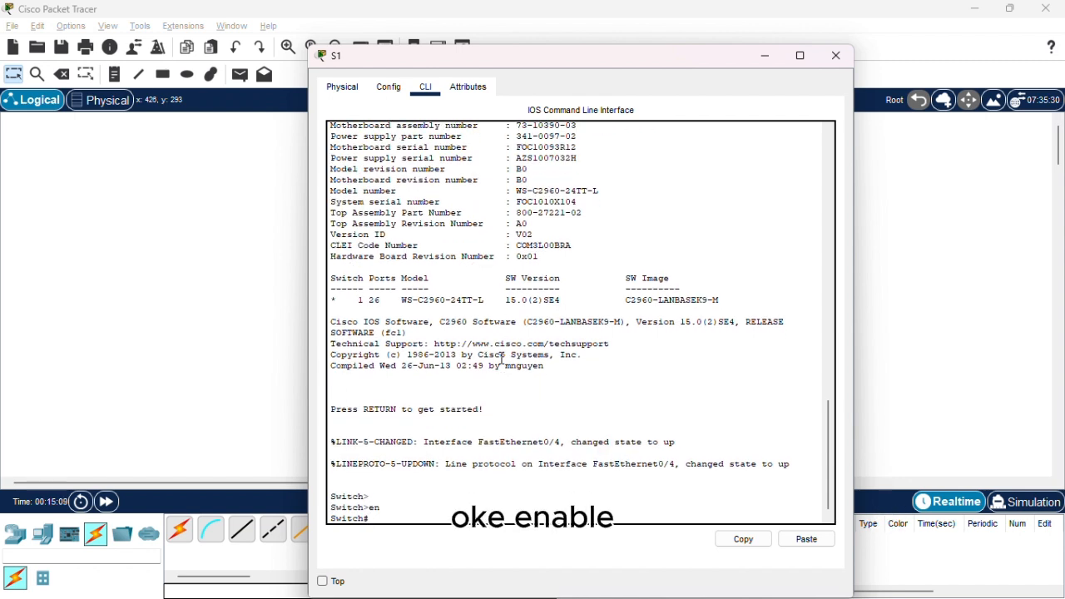
type("conf t")
key("Return")
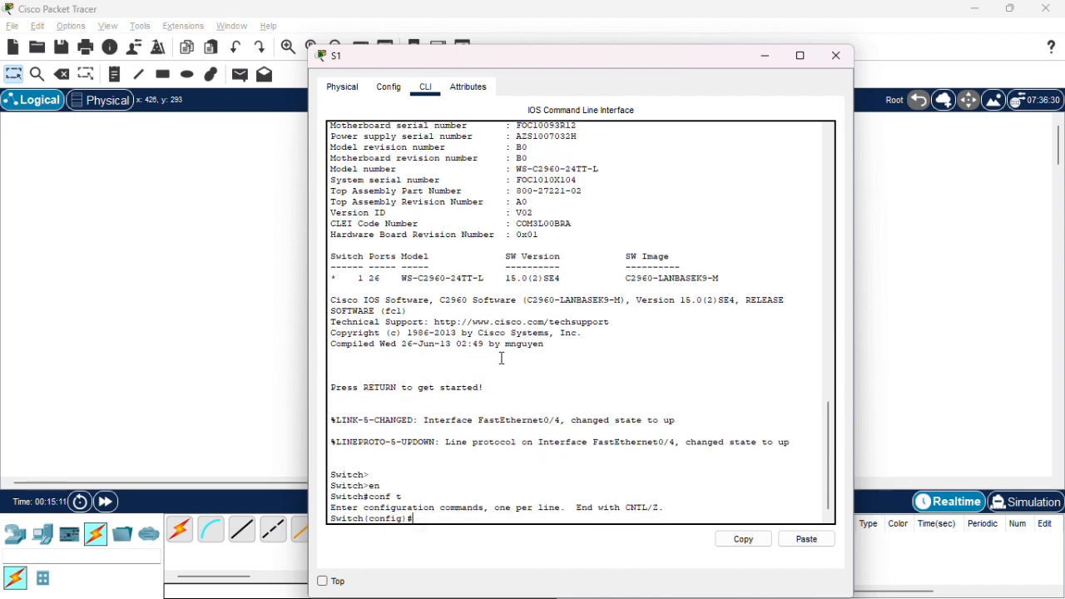
Set the first switch's hostname to S1 and disable DNS lookup with no ip domain-lookup.
type("hostname")
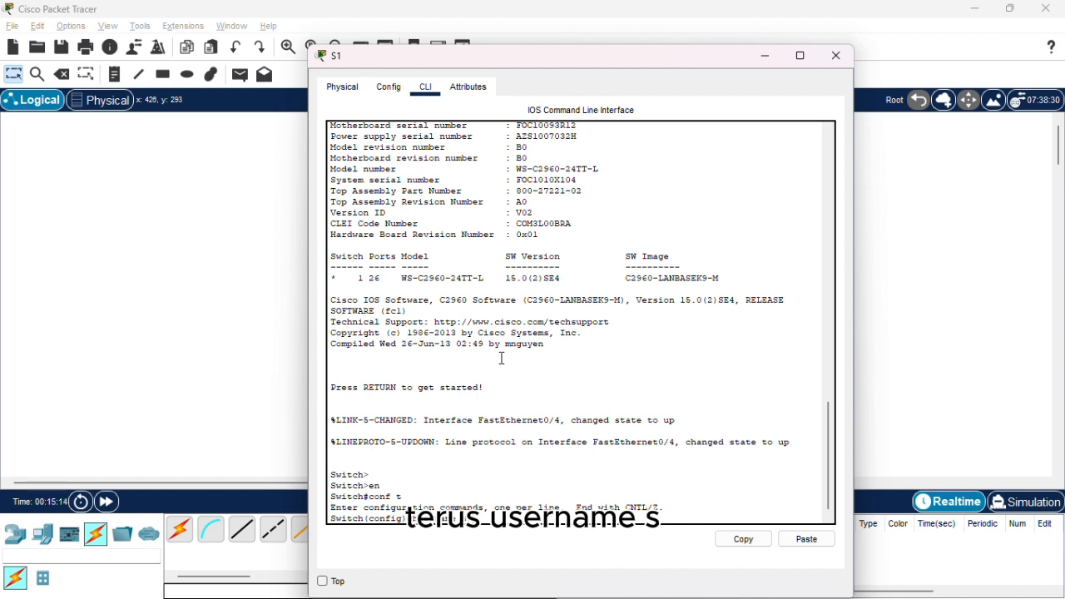
type(" S1")
key("Return")
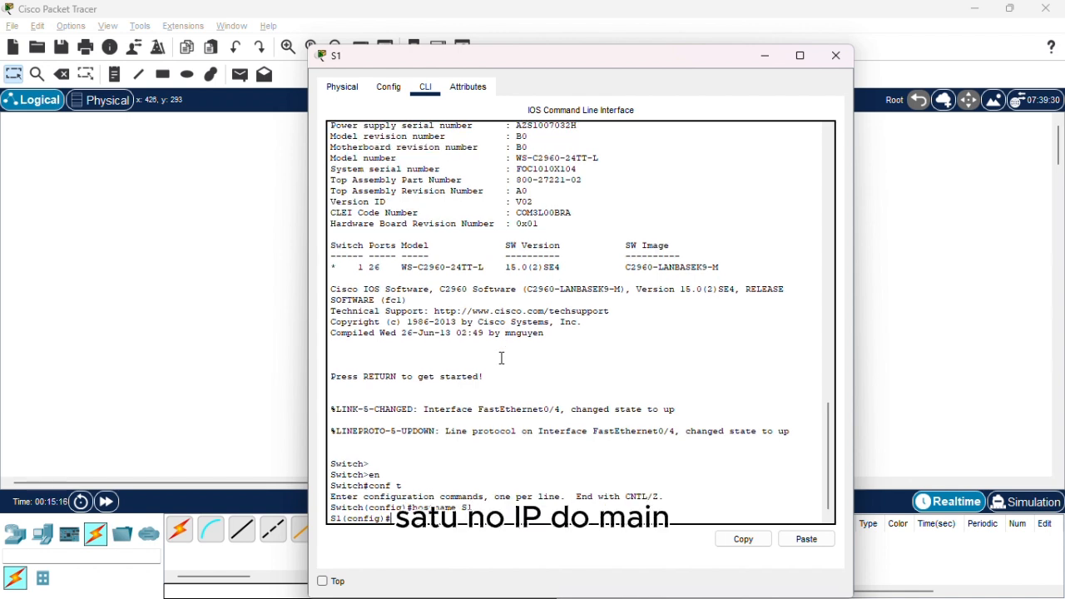
type("no ip domain-lookup")
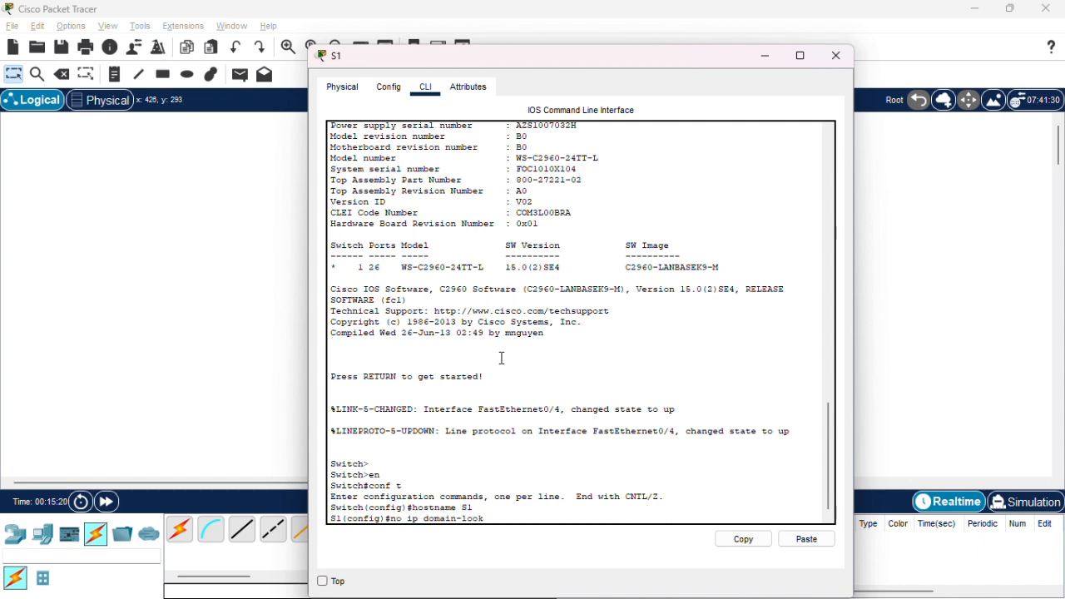
key("Return")
Open switch S2's command line and enter privileged EXEC mode and global configuration mode.
key("alt+Tab")
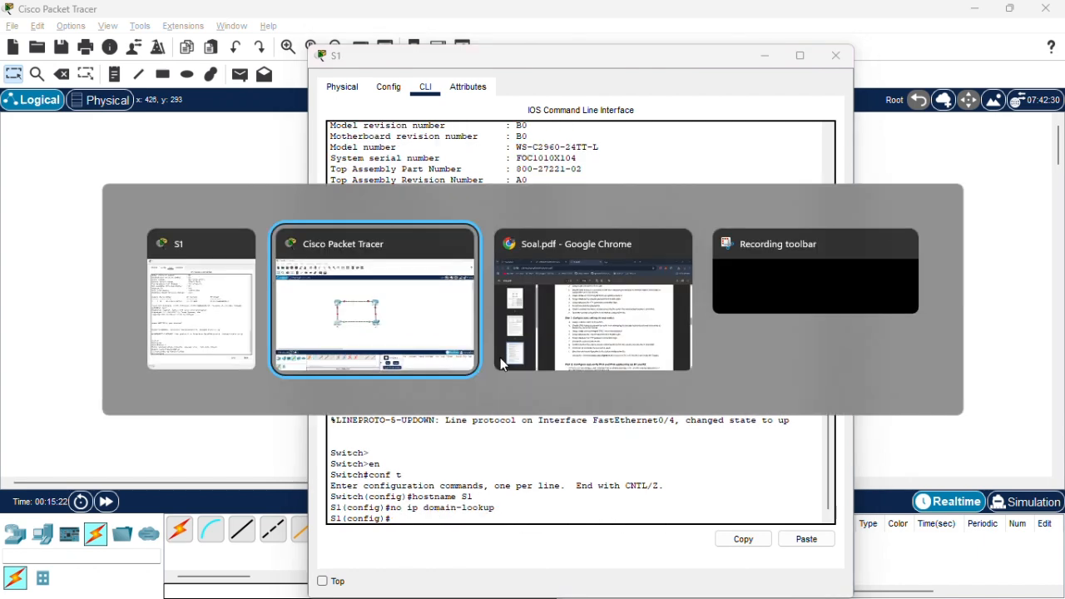
left_click(547, 348)
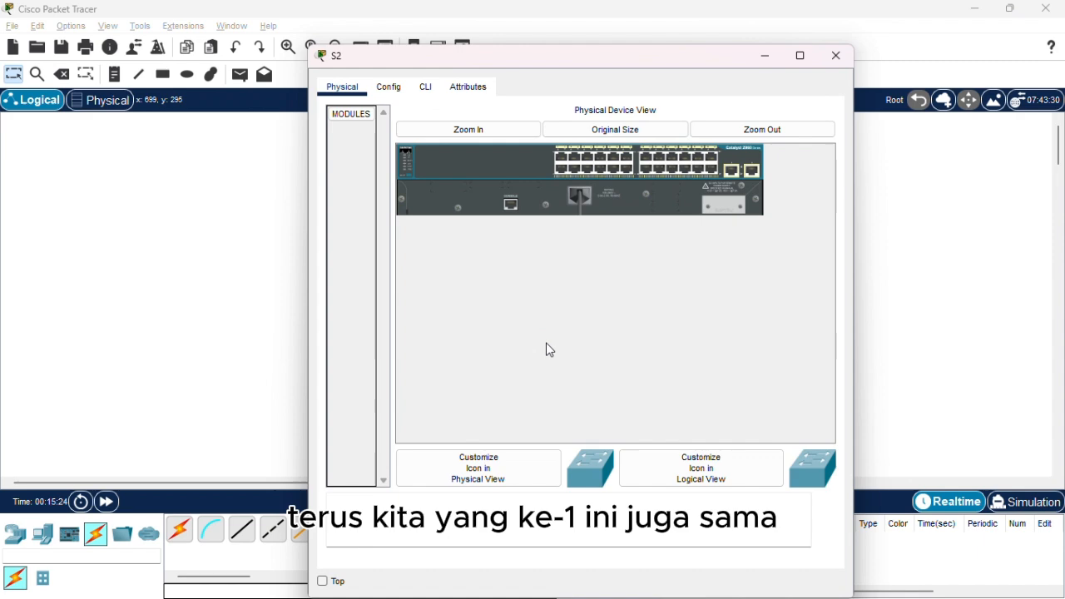
left_click(425, 86)
key("Return")
type("en")
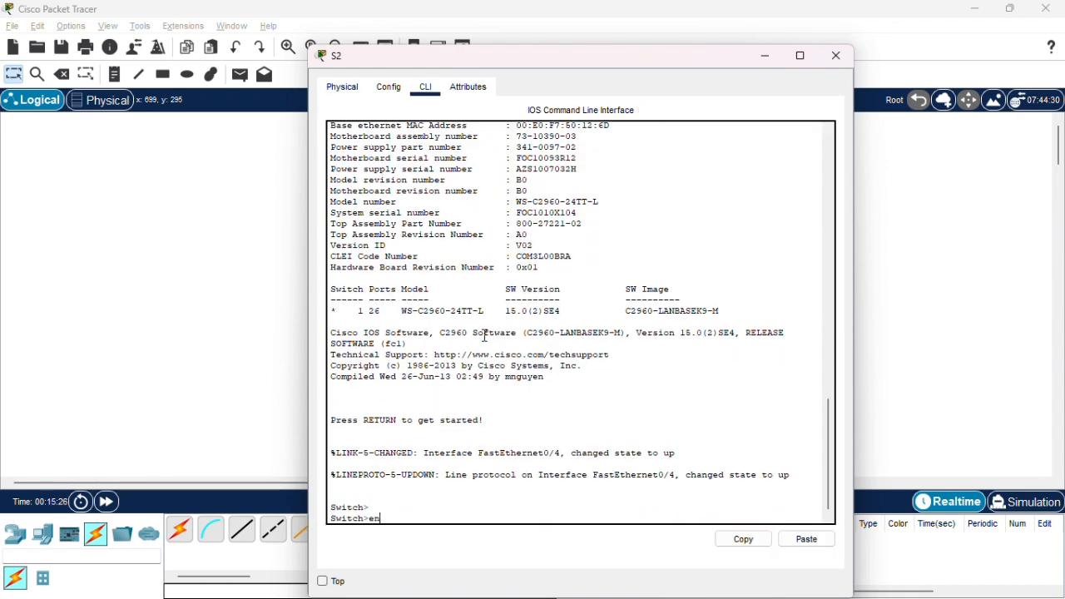
key("Return")
type("conf")
key("BackSpace")
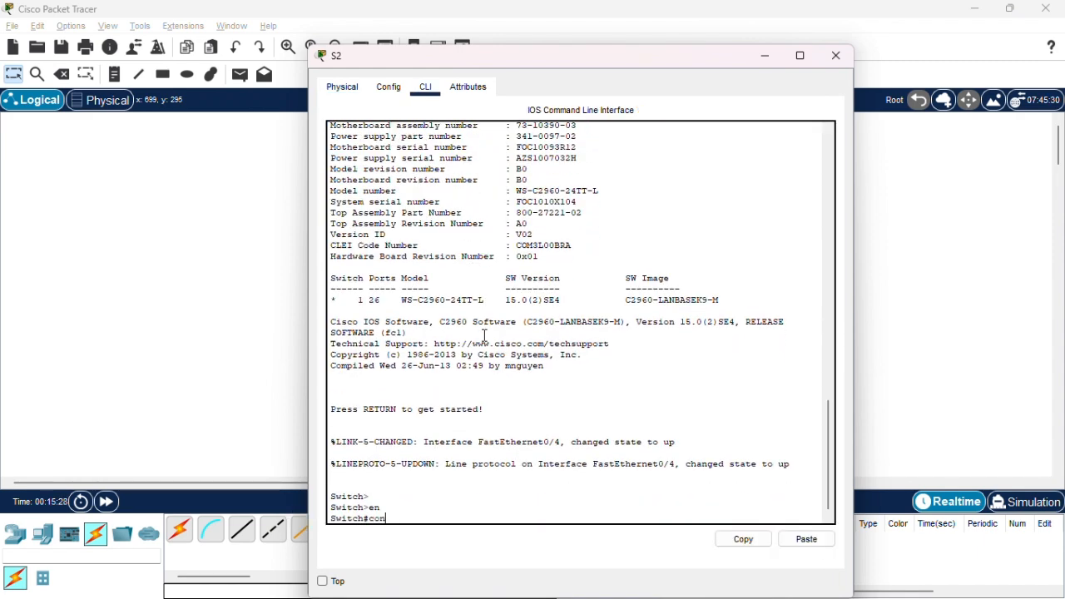
type("t")
key("Return")
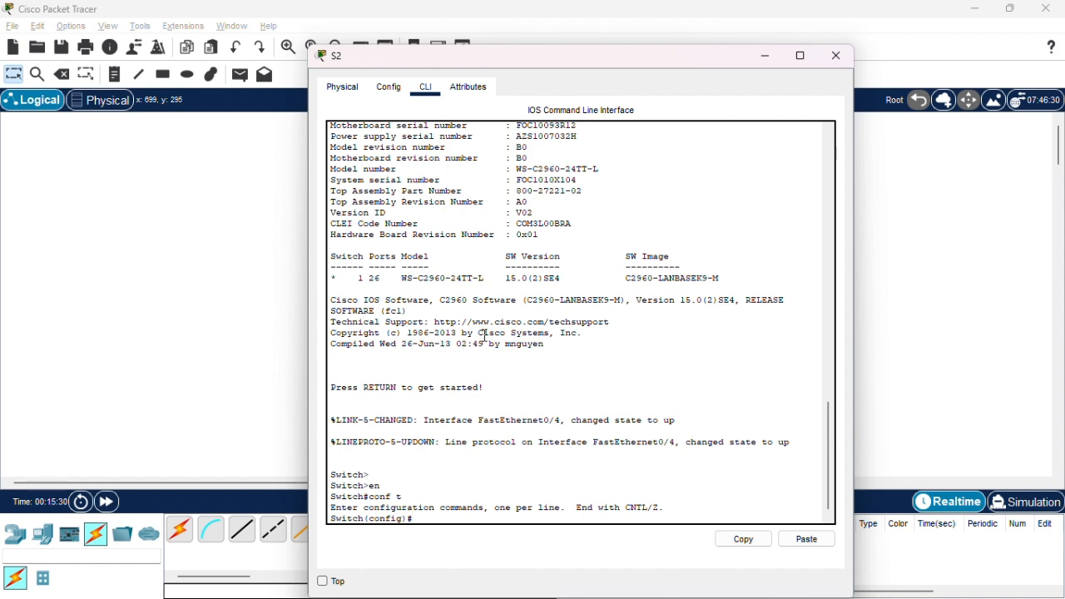
Try to set the second switch's hostname to S2 with the command hotname S2.
type("hotname S2")
key("Return")
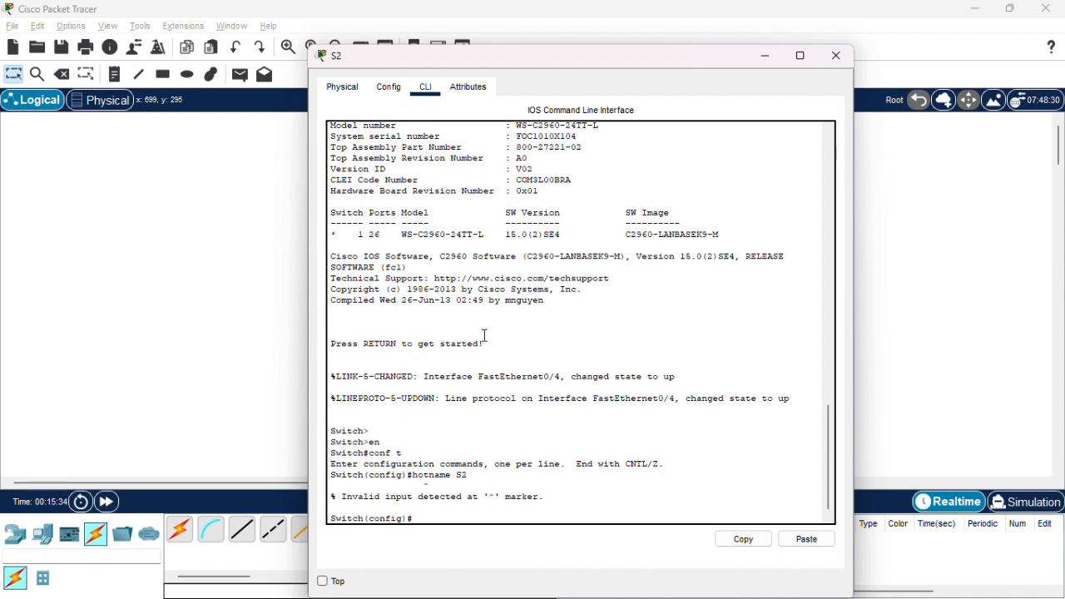
Set the second switch's hostname to S2 and disable DNS lookup with no ip domain-lookup.
key("Up")
type("s")
key("Return")
type("no ip")
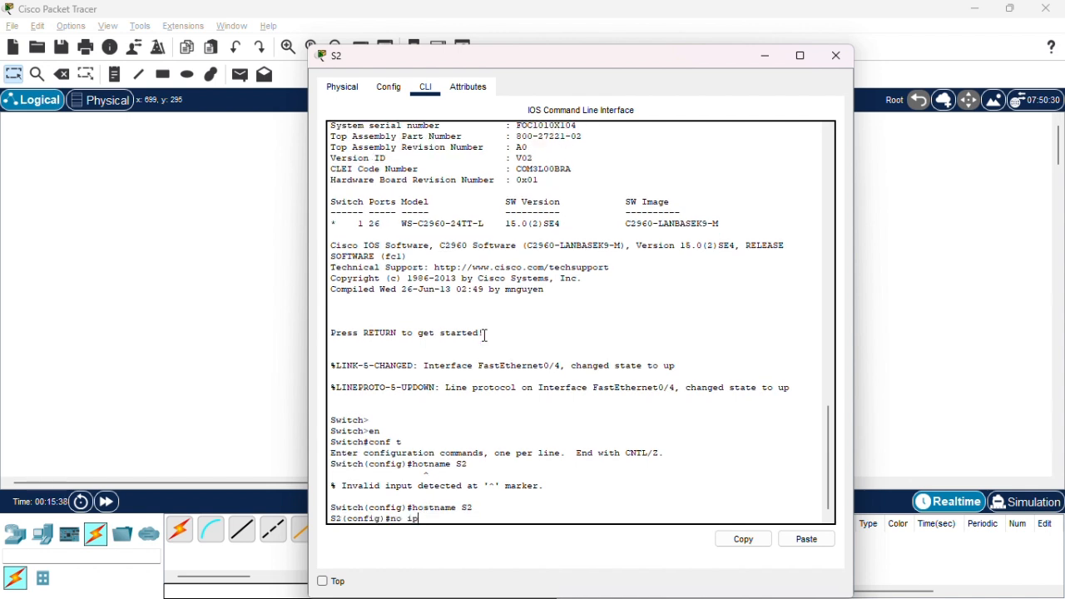
type(" domain-lookup")
key("Return")
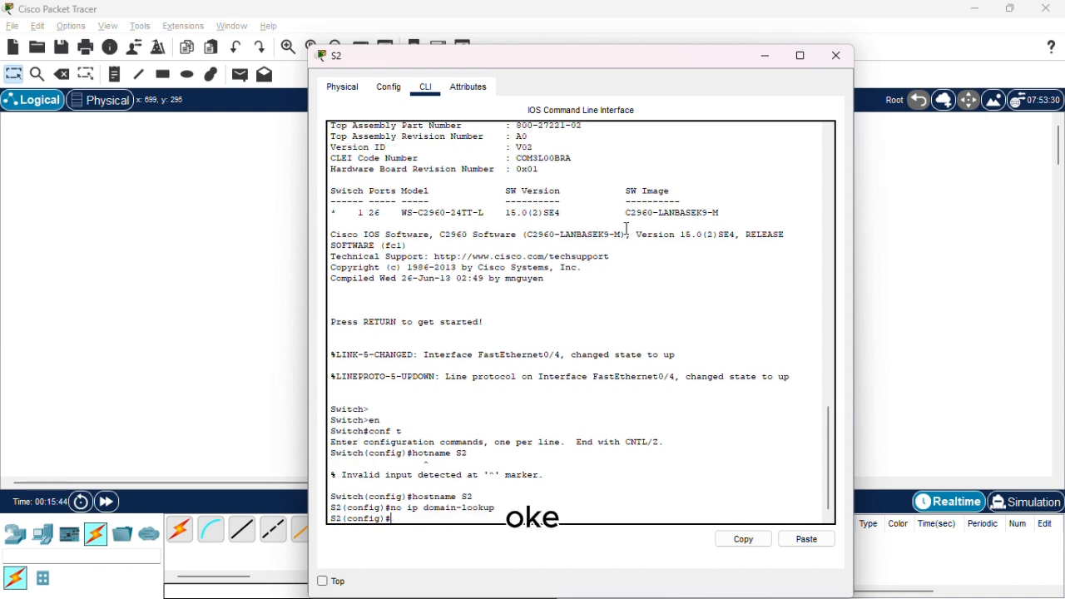
Switch to Soal.pdf in the browser and review the password requirements in Step 3 for configuring each switch.
left_click(886, 267)
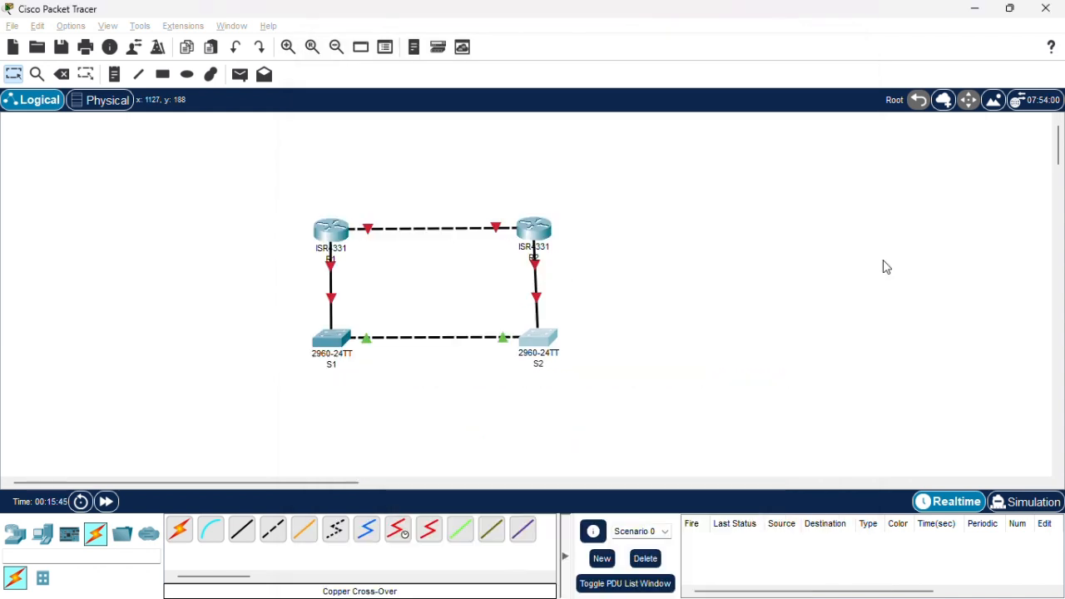
left_click(348, 341)
key("alt+Tab")
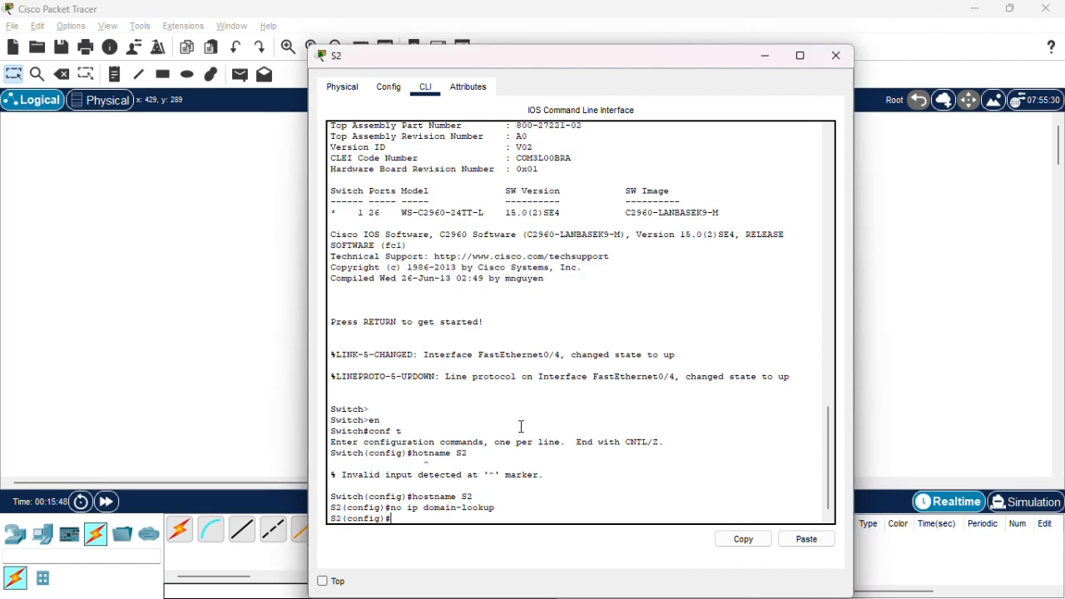
key("alt+Tab")
key("alt+Tab")
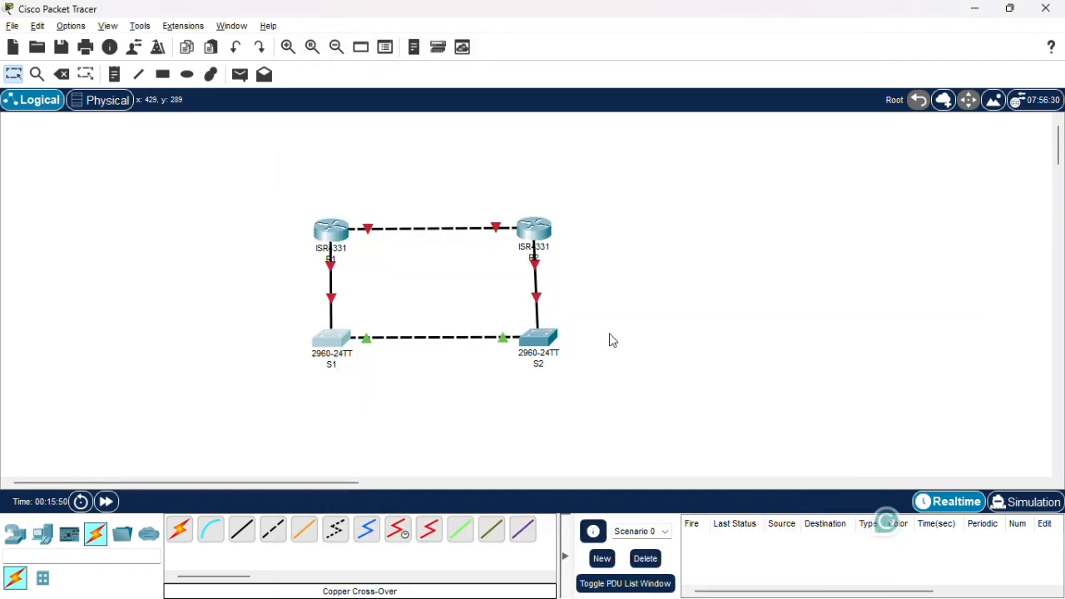
key("alt+Tab")
scroll(537, 429, "down", 1)
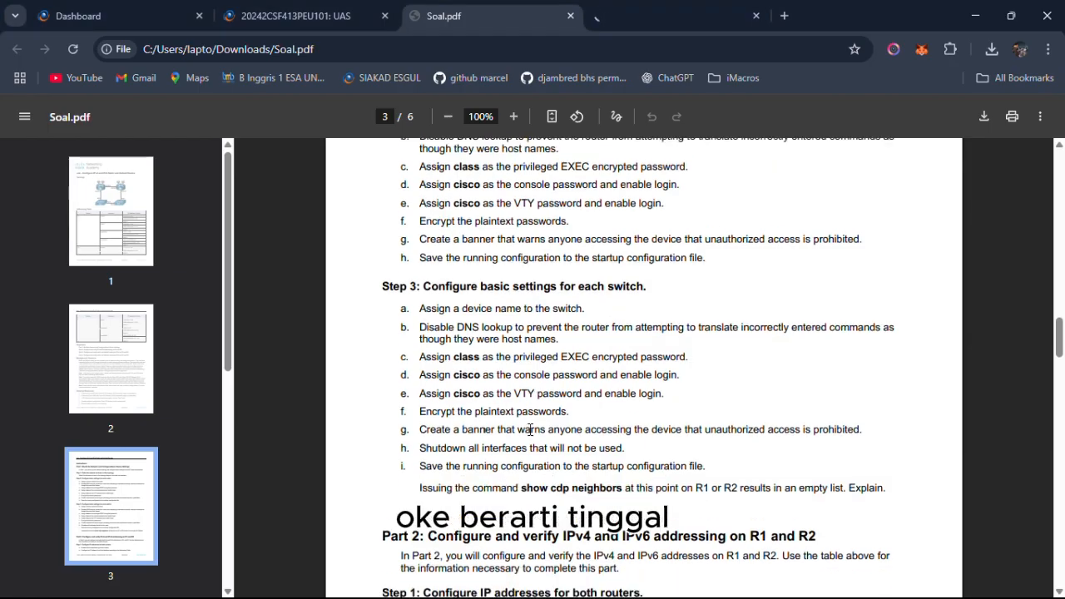
left_click_drag(421, 338, 688, 366)
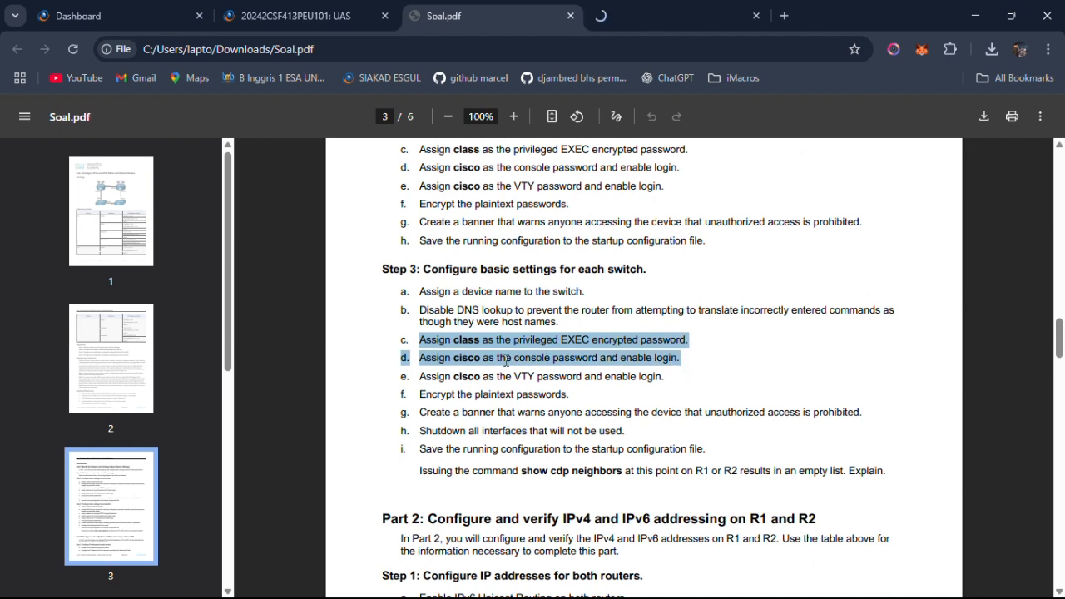
left_click(565, 360)
Return to S1's command line and assign the encrypted privileged EXEC password with enable secret.
key("alt+Tab")
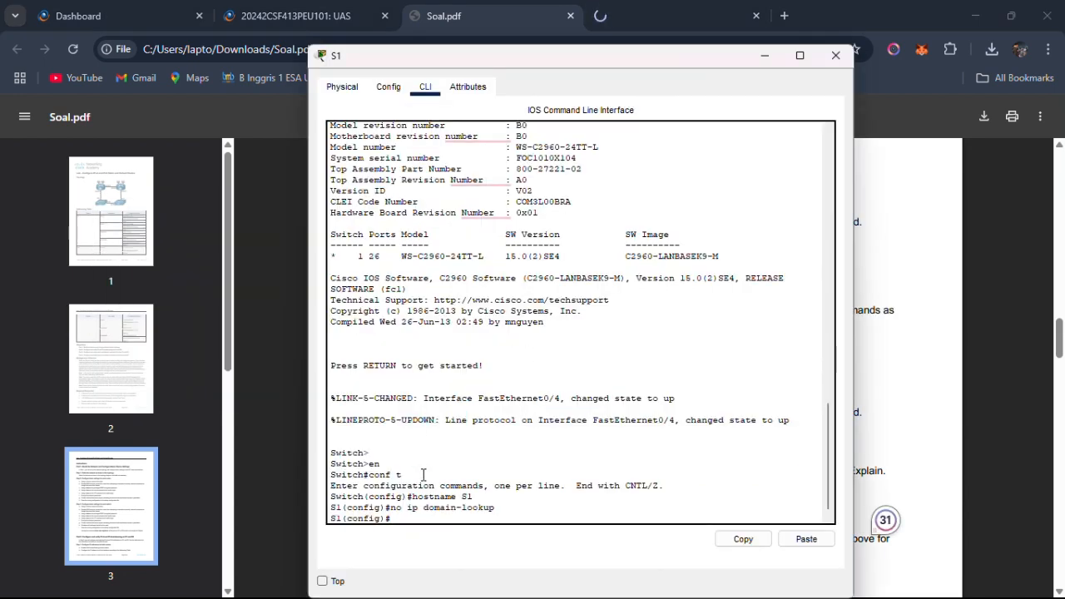
type("en")
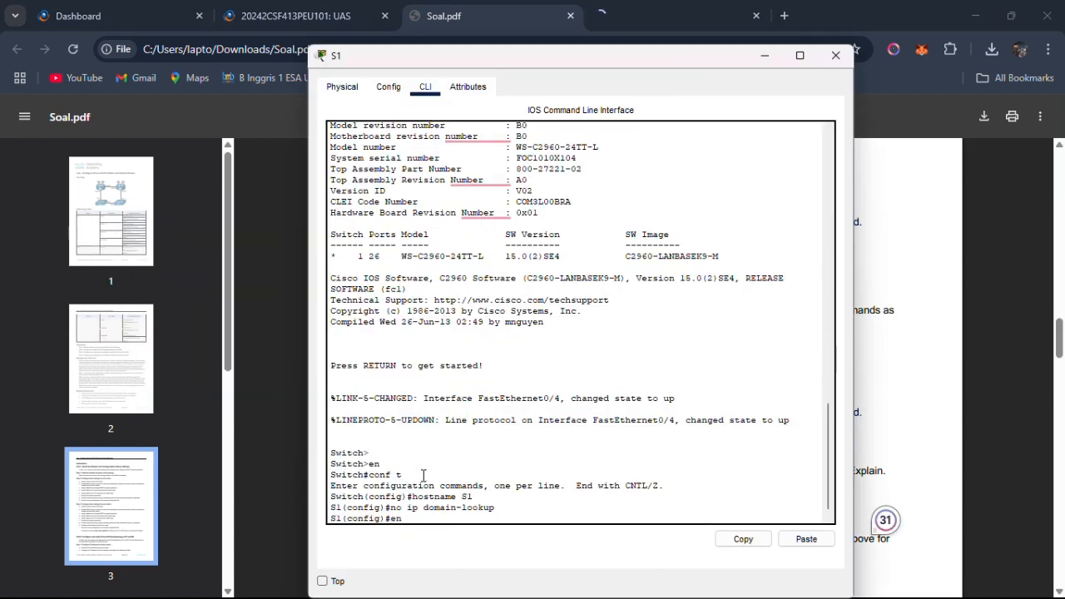
type("able s")
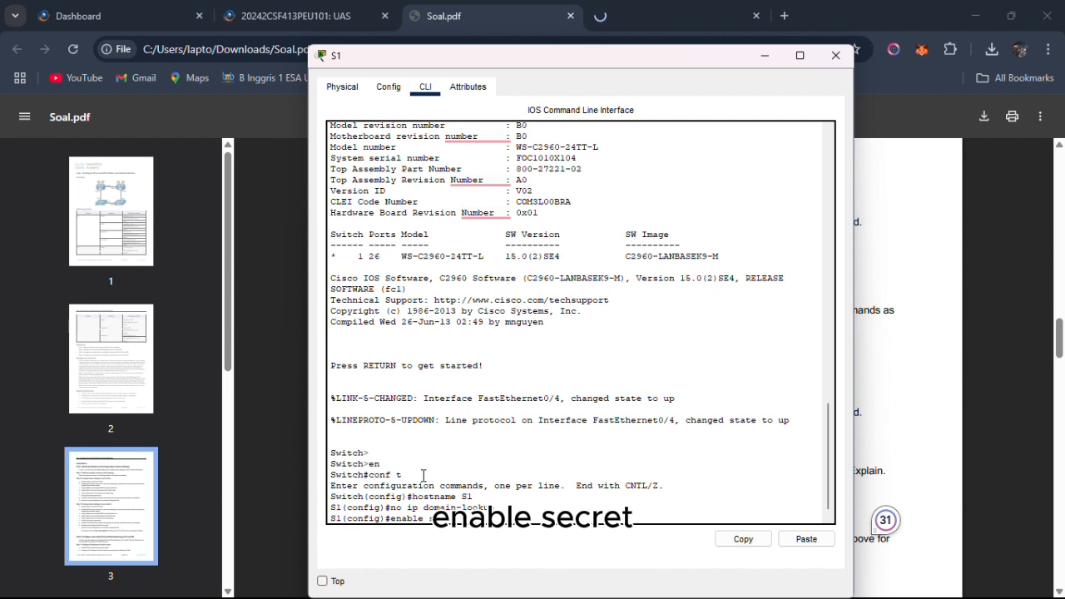
type("ecret class")
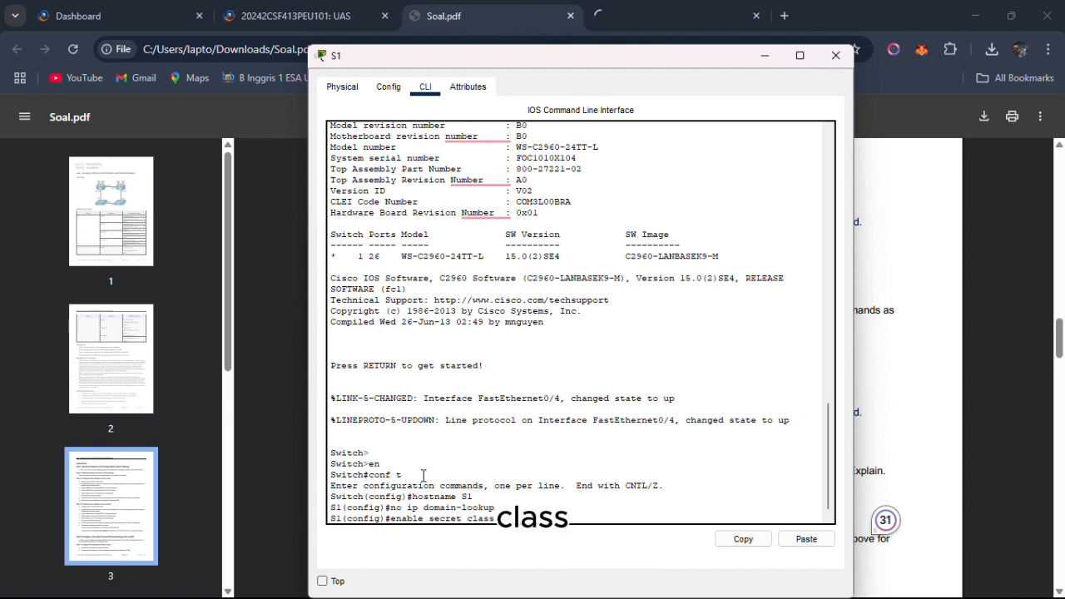
key("Return")
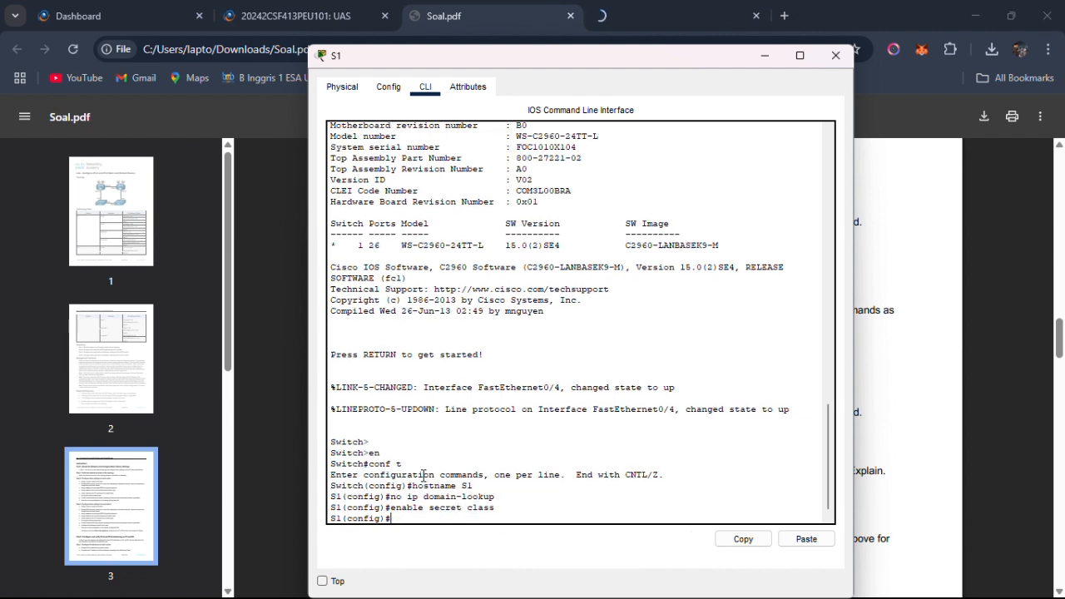
Configure line console 0 on S1 with the console password, enable login, and exit to global configuration mode.
type("line con")
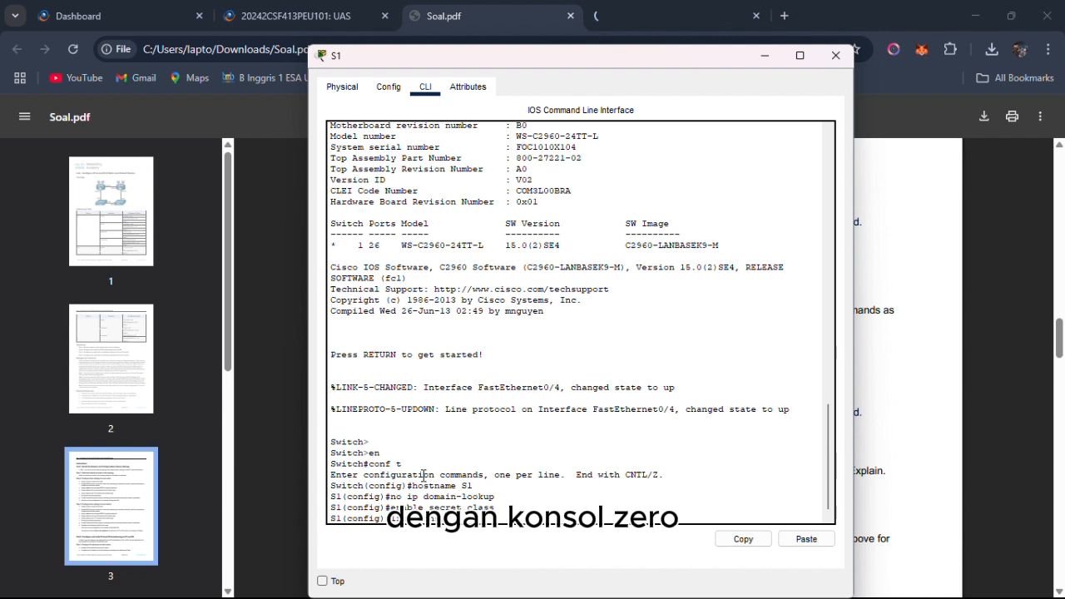
key("Return")
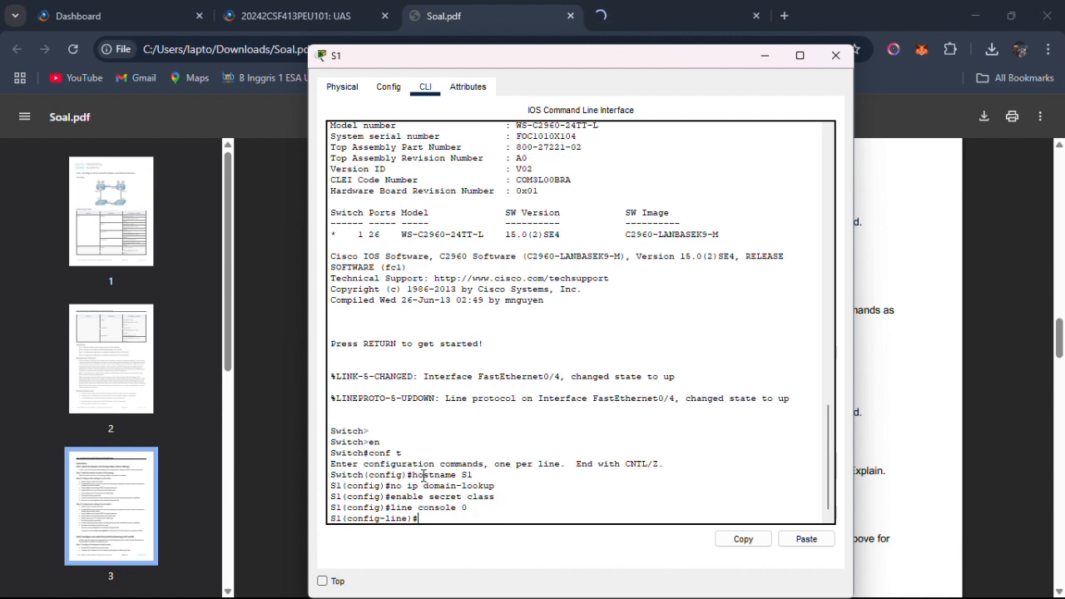
type("password c")
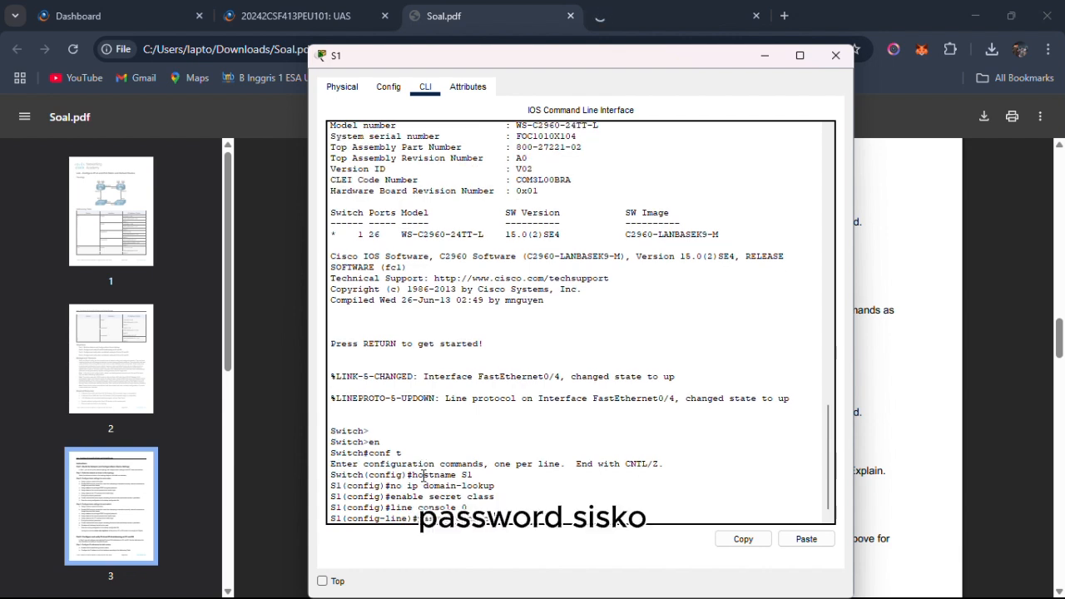
type("isco")
key("Return")
type("login")
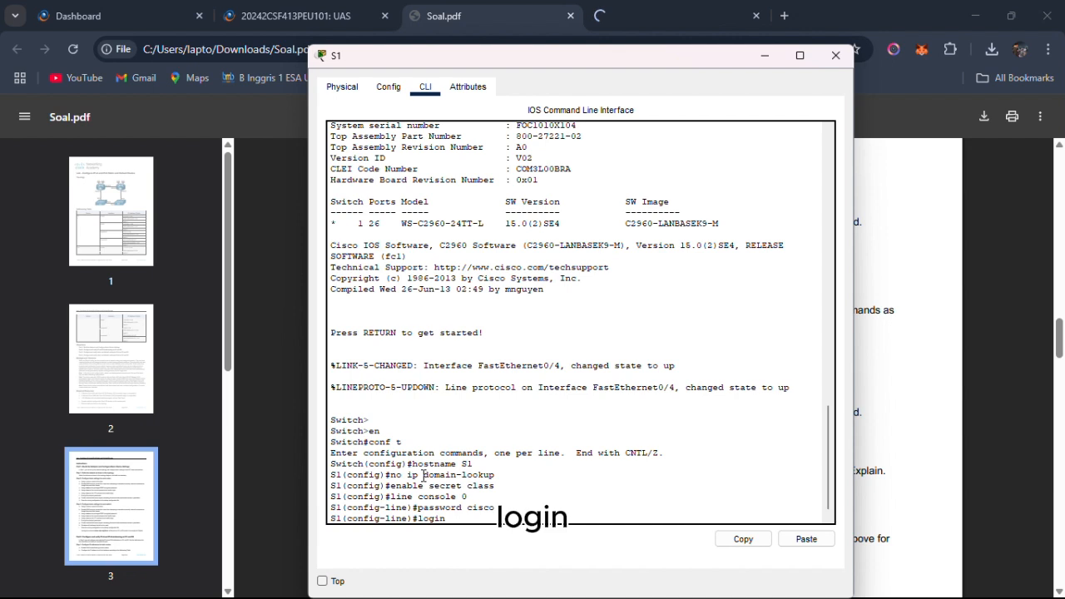
key("Return")
type("exit")
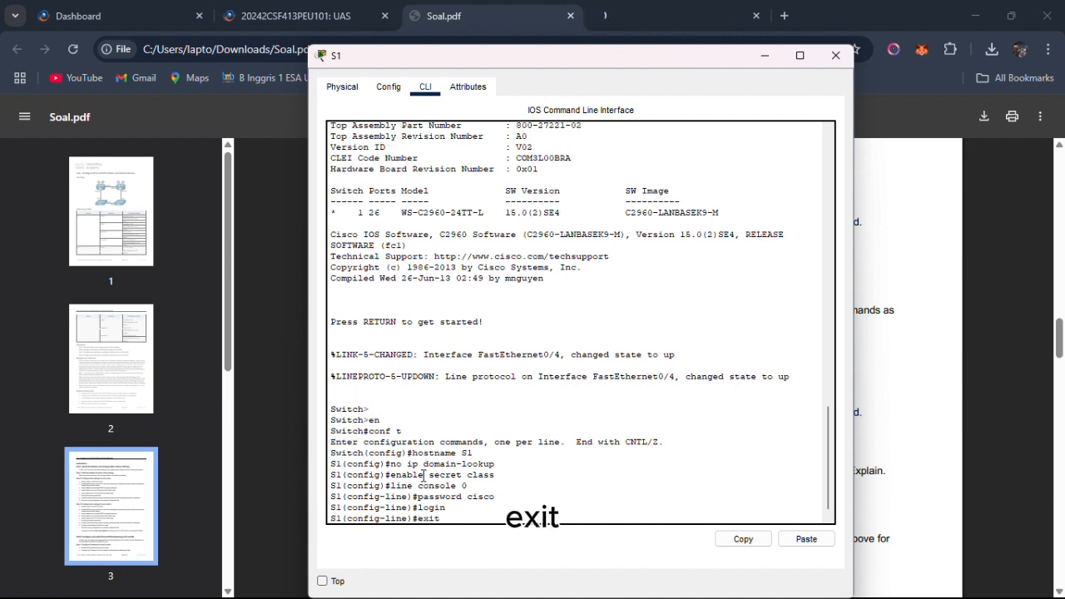
key("Return")
Configure line vty 0 15 on S1 with the VTY password, enable login, and exit to global configuration mode.
type("l")
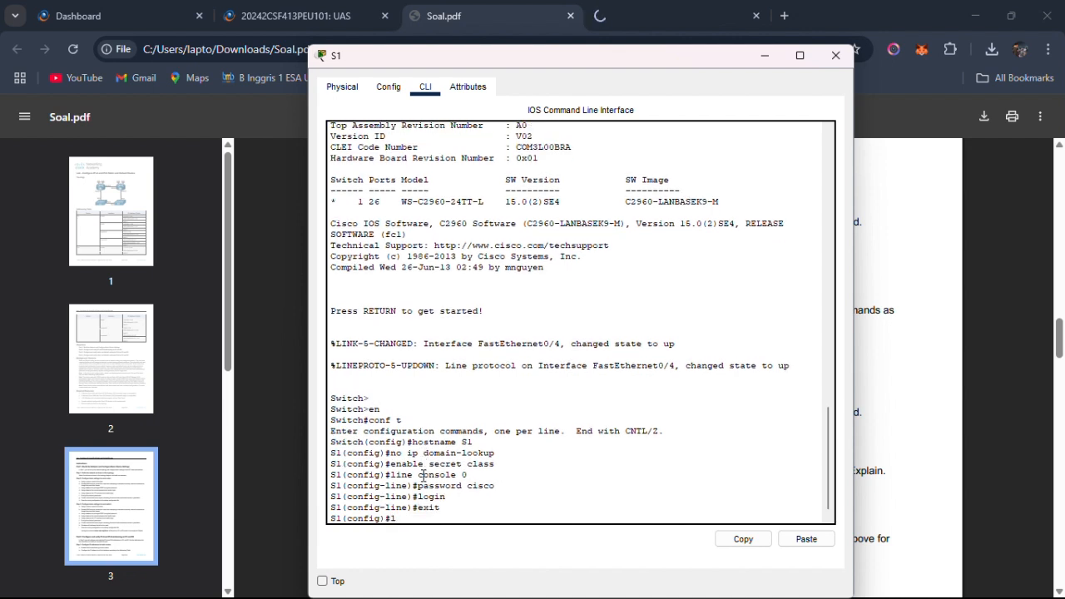
type("i")
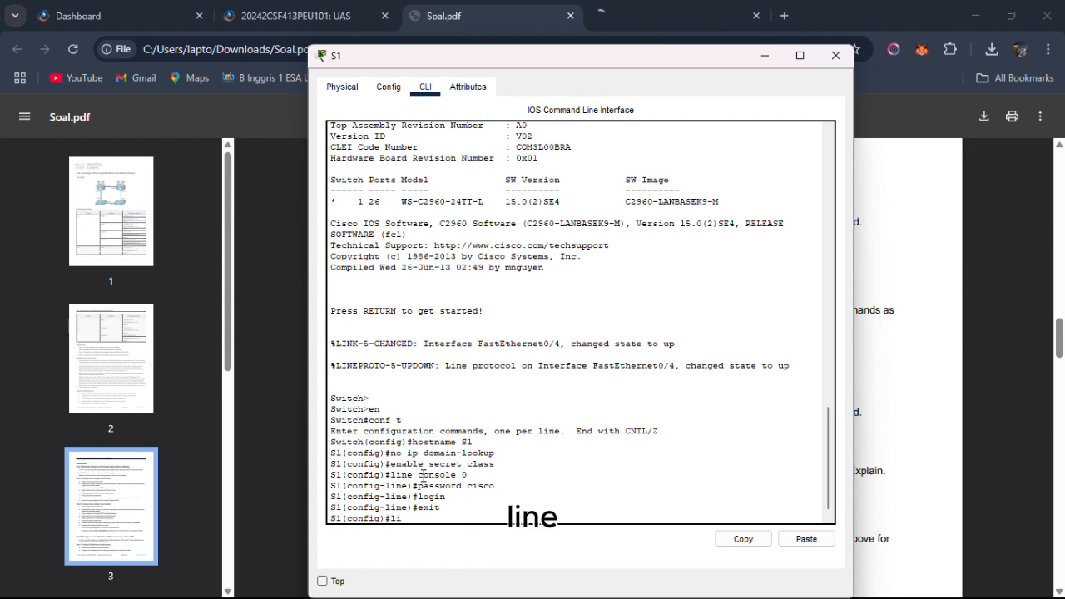
type("ne vty")
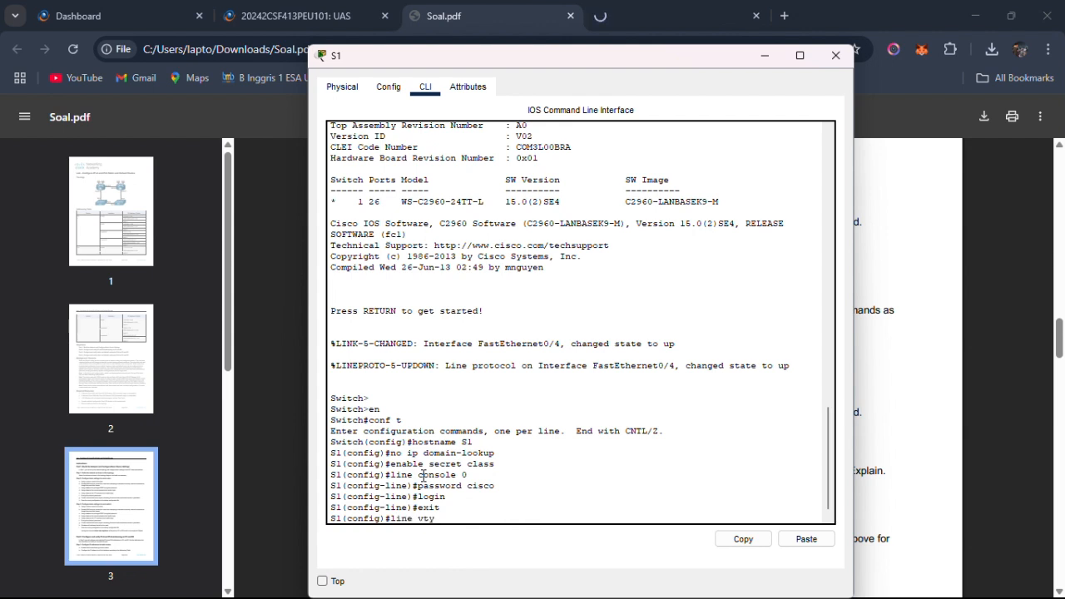
type(" 0 15")
key("Return")
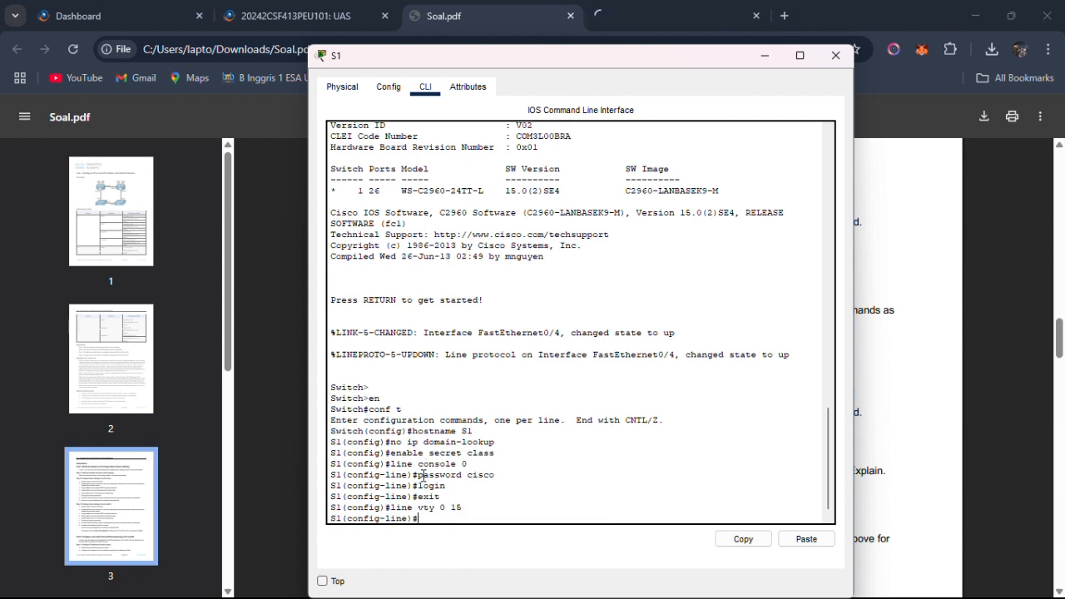
type("passwor")
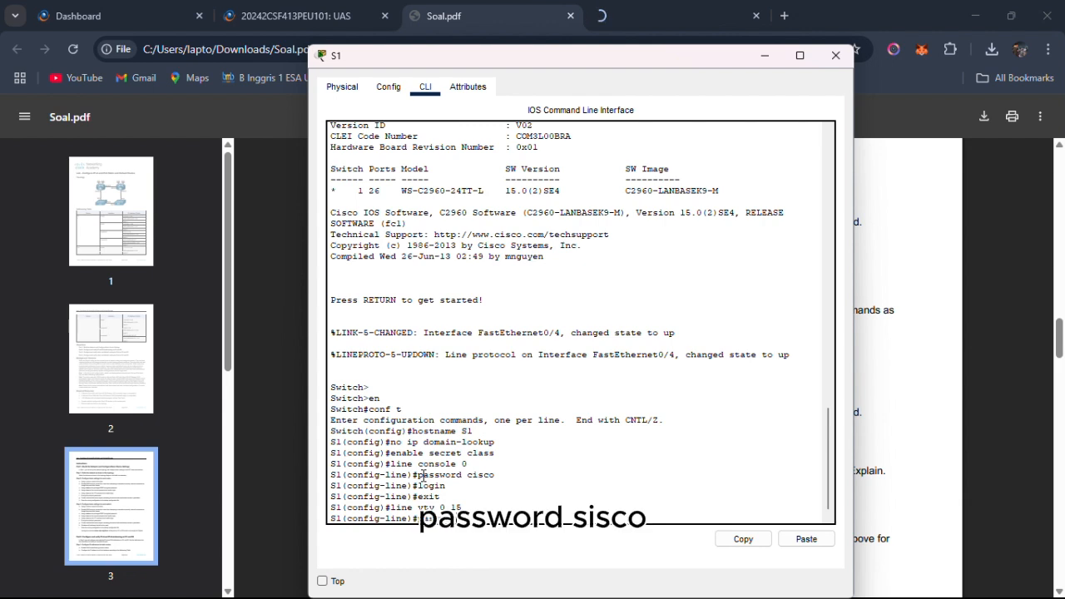
type("d cisco")
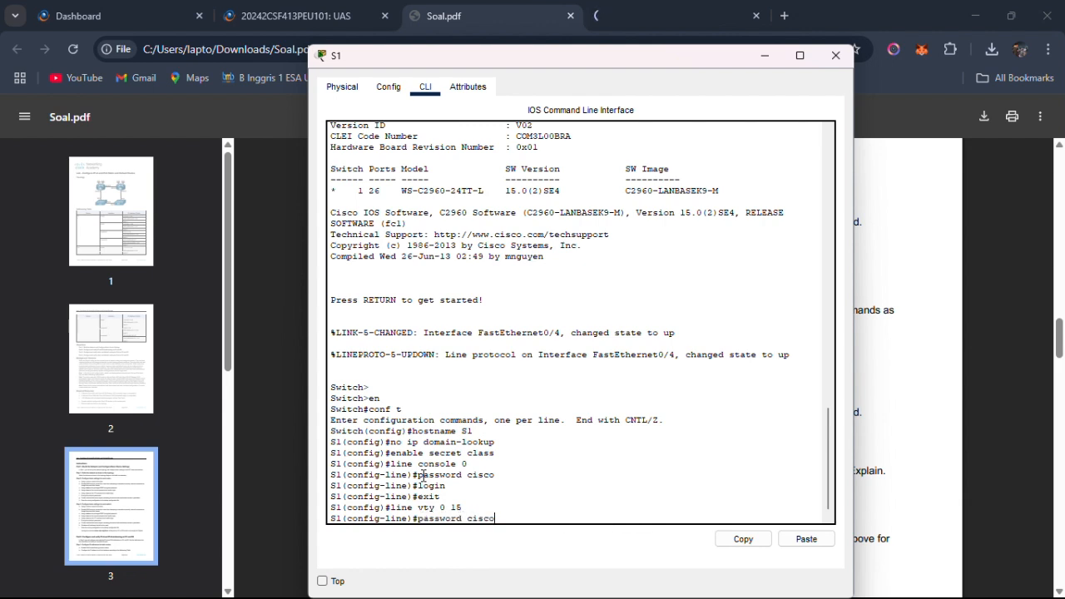
key("Return")
type("login")
key("Return")
type("exit")
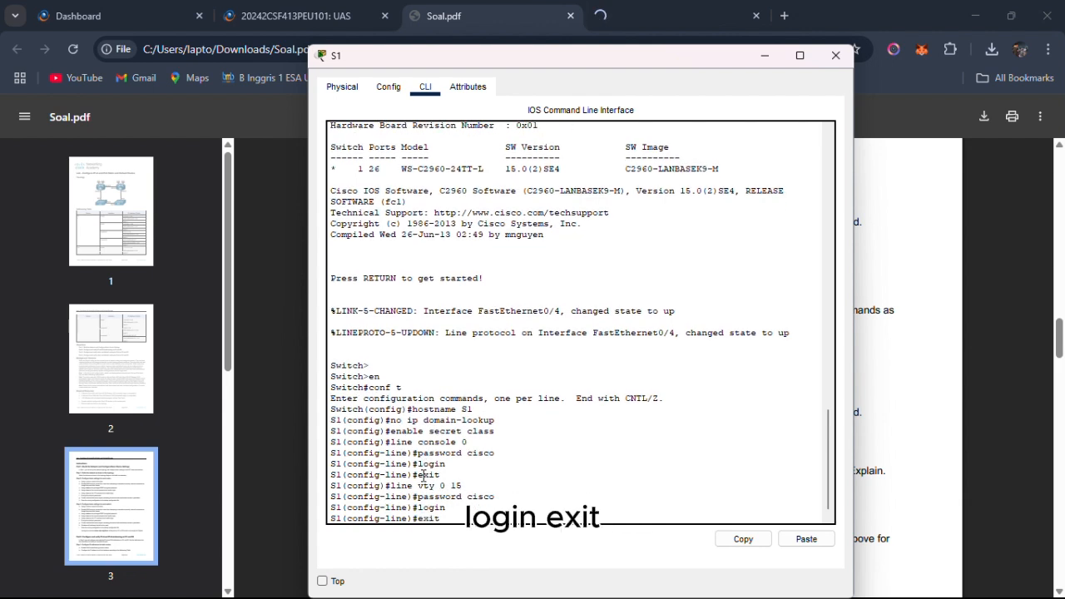
key("Return")
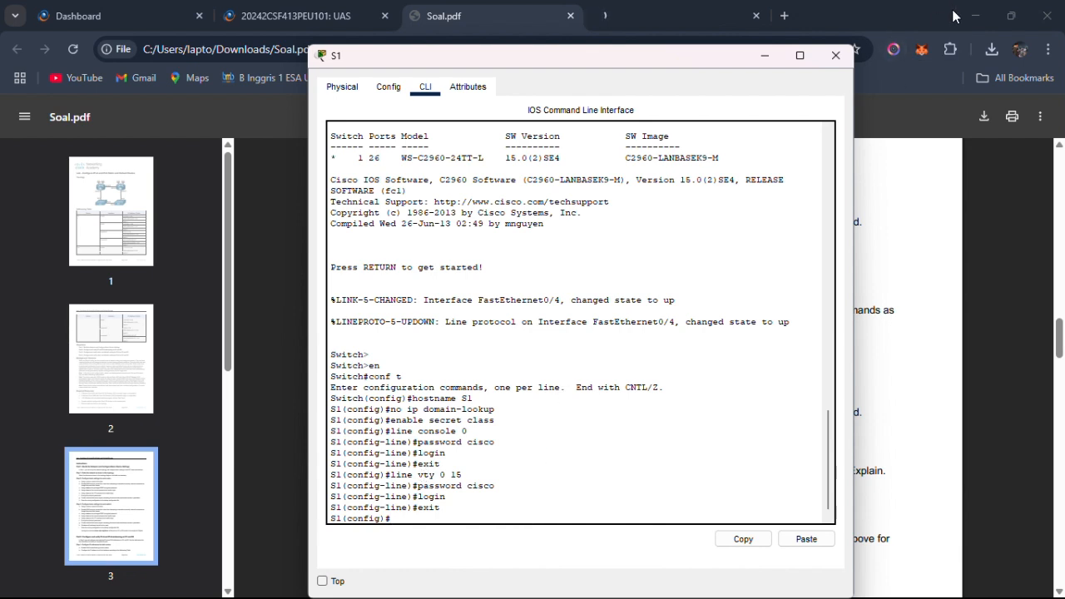
Switch to S2's command line and assign the encrypted privileged EXEC password with enable secret.
key("alt+Tab")
key("alt+Tab")
key("alt+Tab")
key("alt+Tab")
key("alt+Tab")
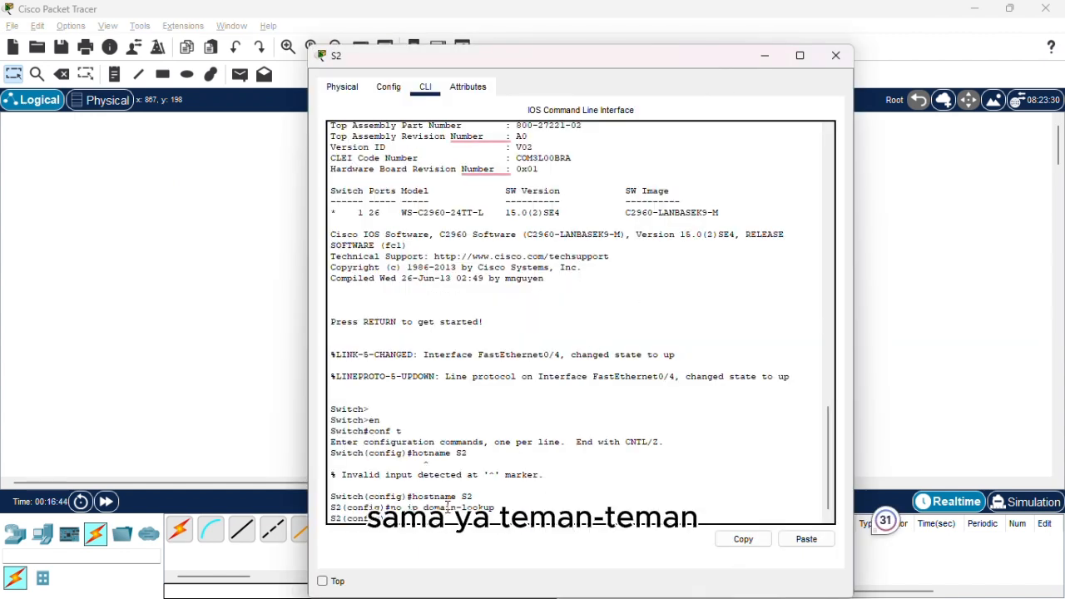
type("enable")
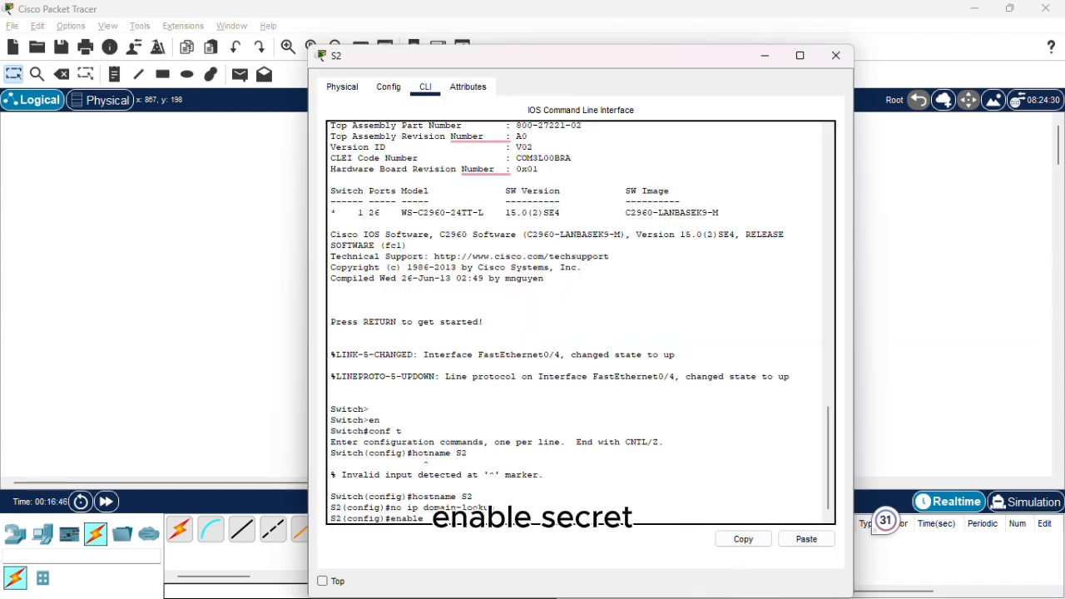
type(" secret class")
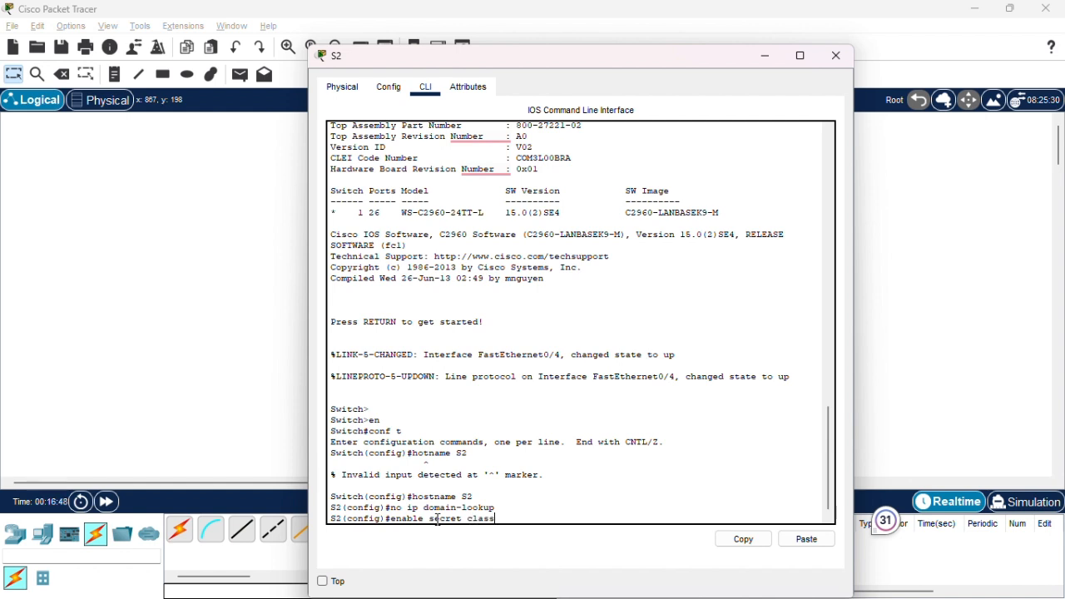
key("Return")
Configure line console 0 on S2 with the console password, enable login, and exit to global configuration mode.
type("line cso")
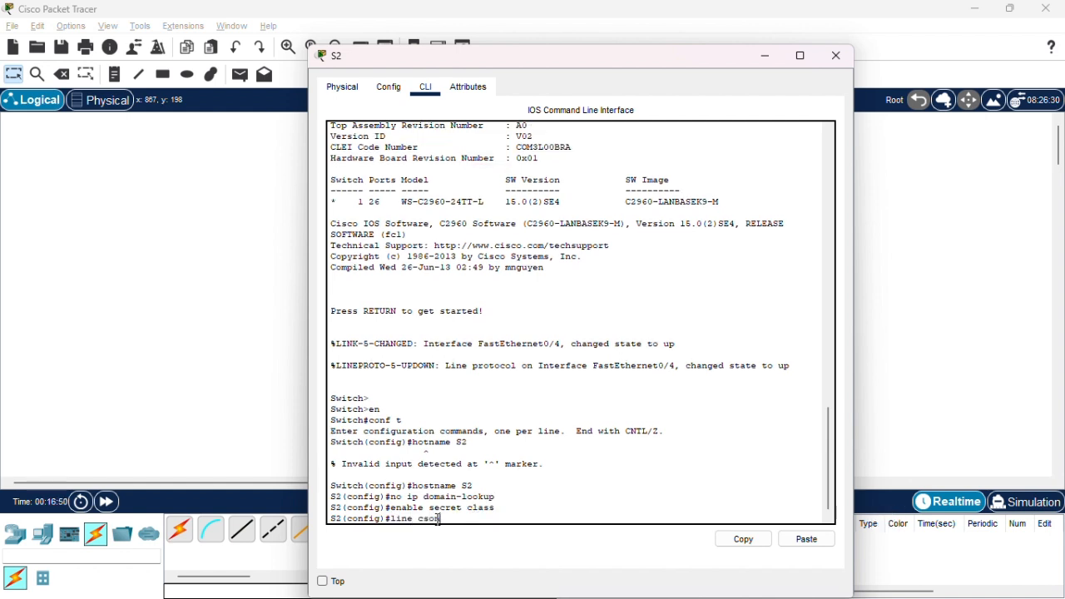
type("on")
key("BackSpace")
key("BackSpace")
key("BackSpace")
type("onso")
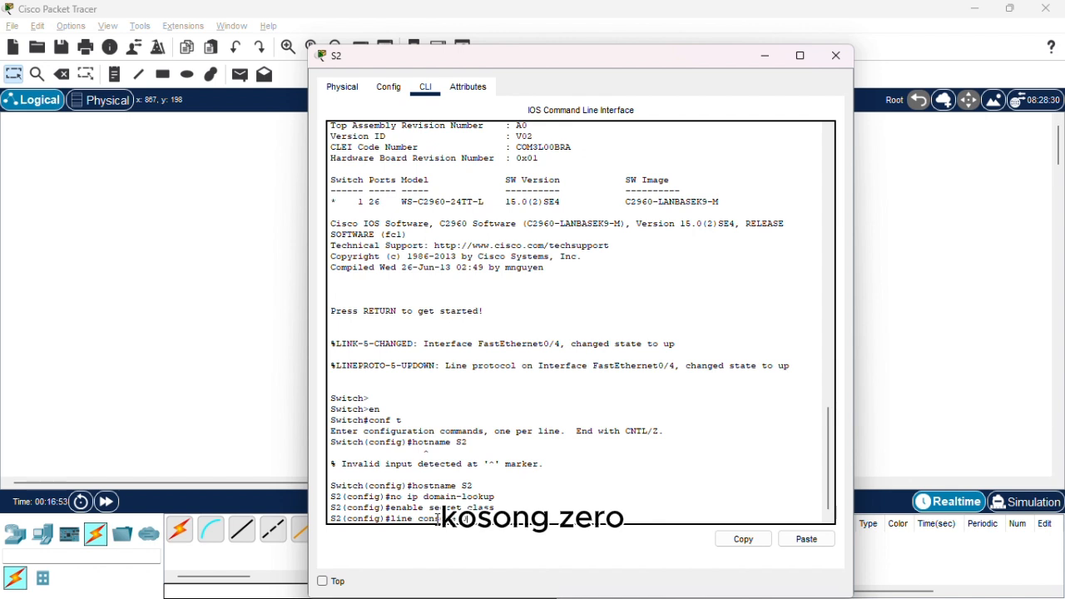
type("le 0")
key("Return")
type("passw")
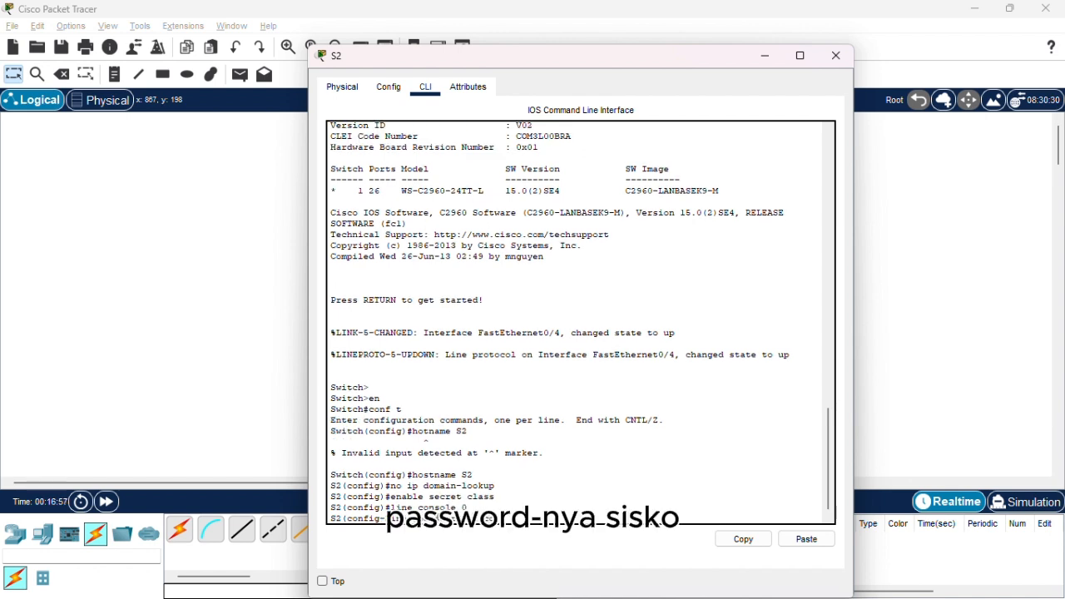
type("ord cisco")
key("Return")
type("login")
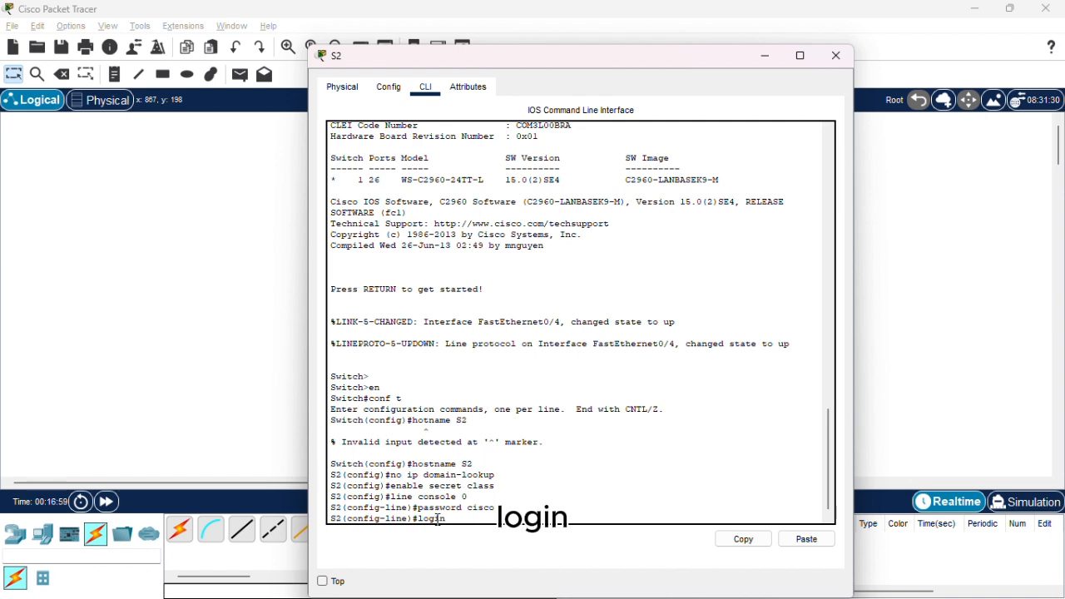
key("Return")
type("exit")
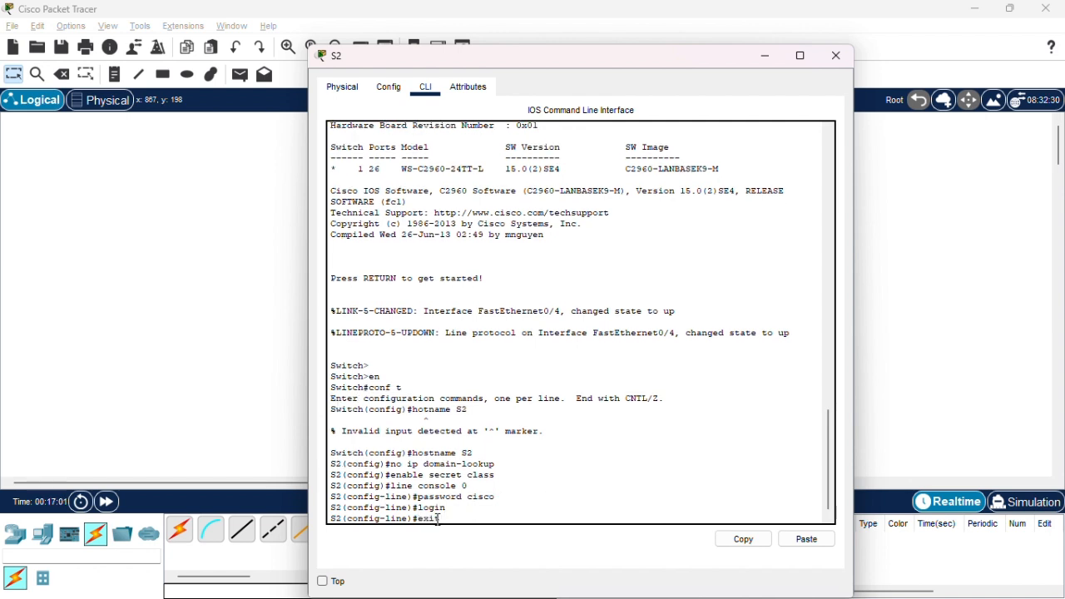
key("Return")
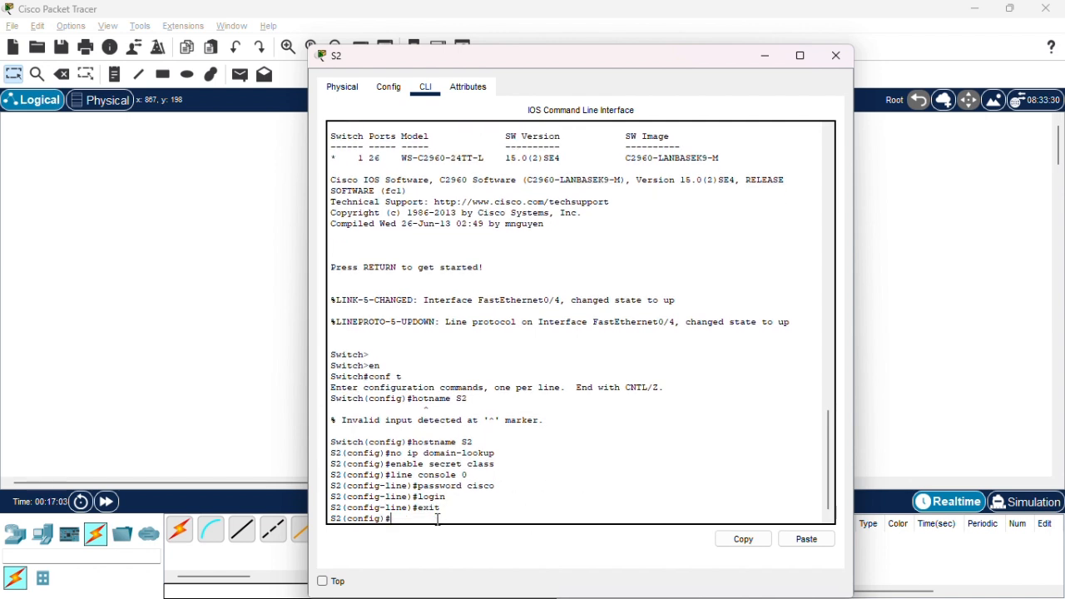
Configure line vty 0 15 on S2 with the VTY password, enable login, and exit to global configuration mode.
type("line vty 095")
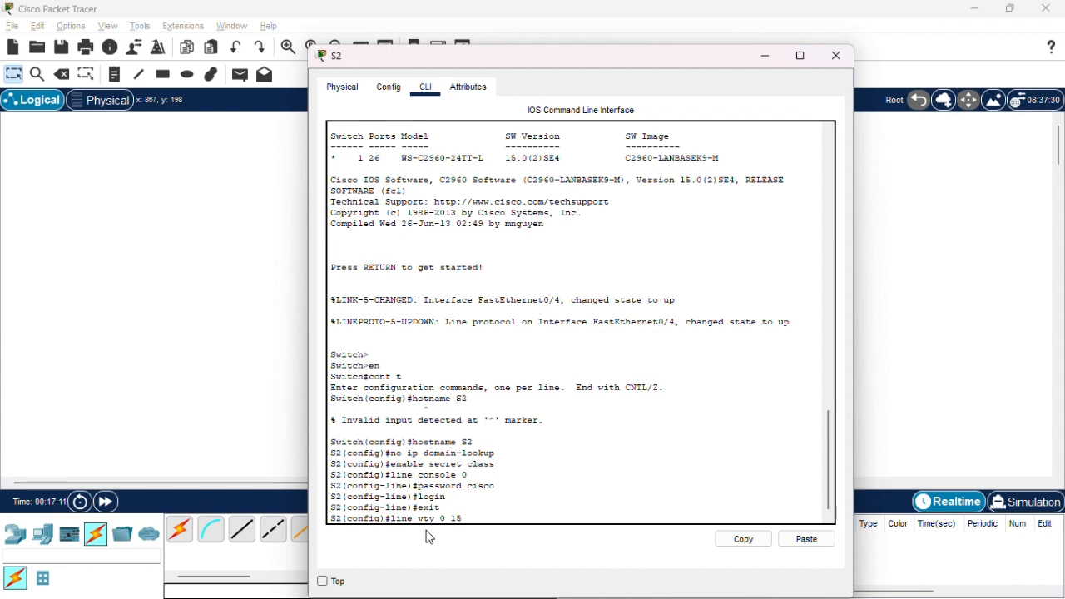
key("Return")
type("password ci")
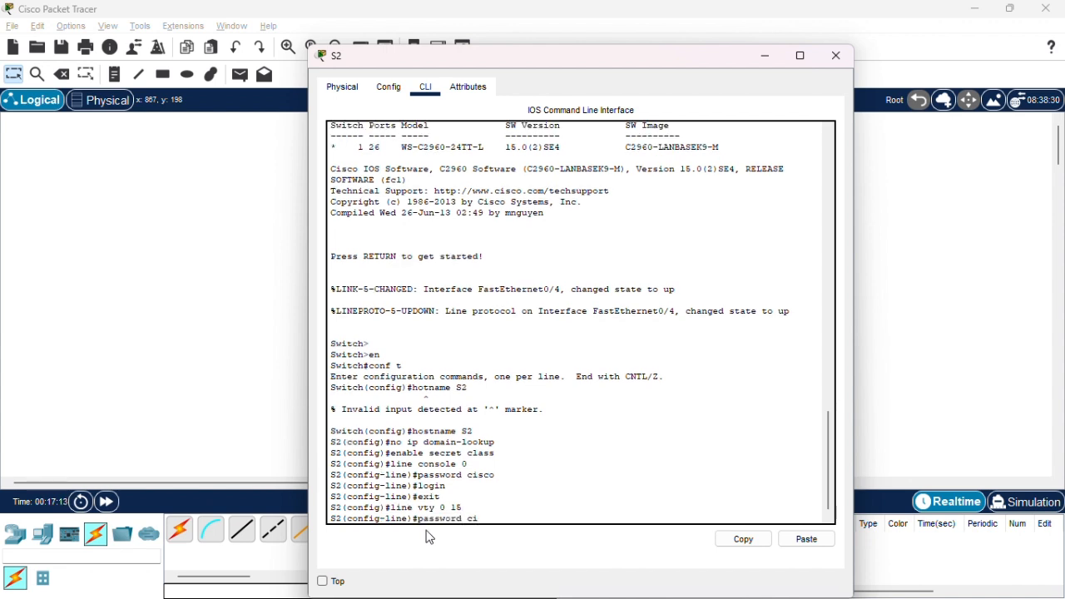
type("sco")
key("Return")
type("login")
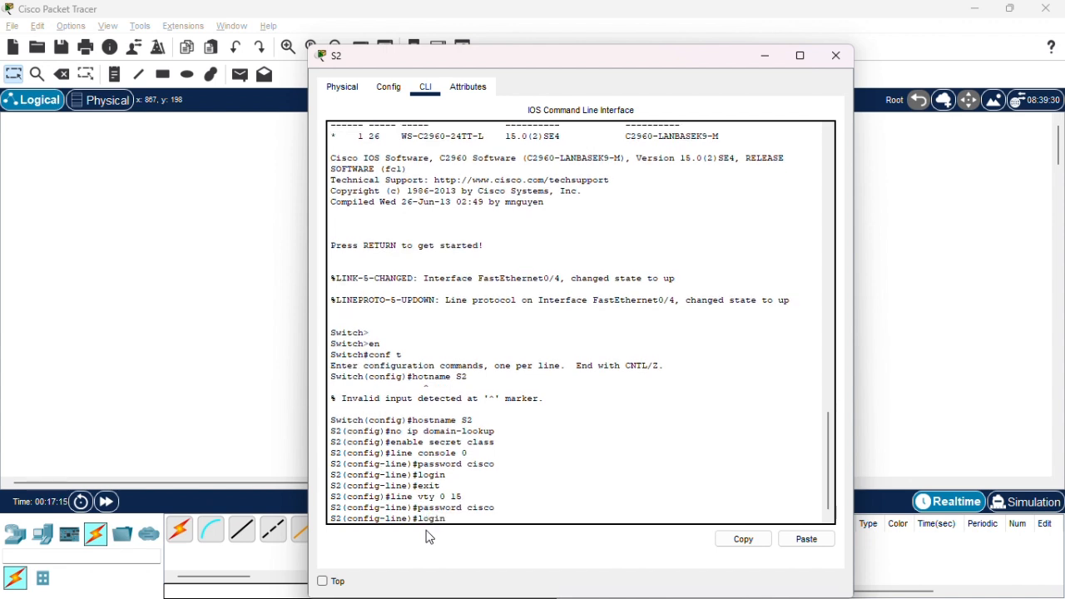
key("Return")
type("exit")
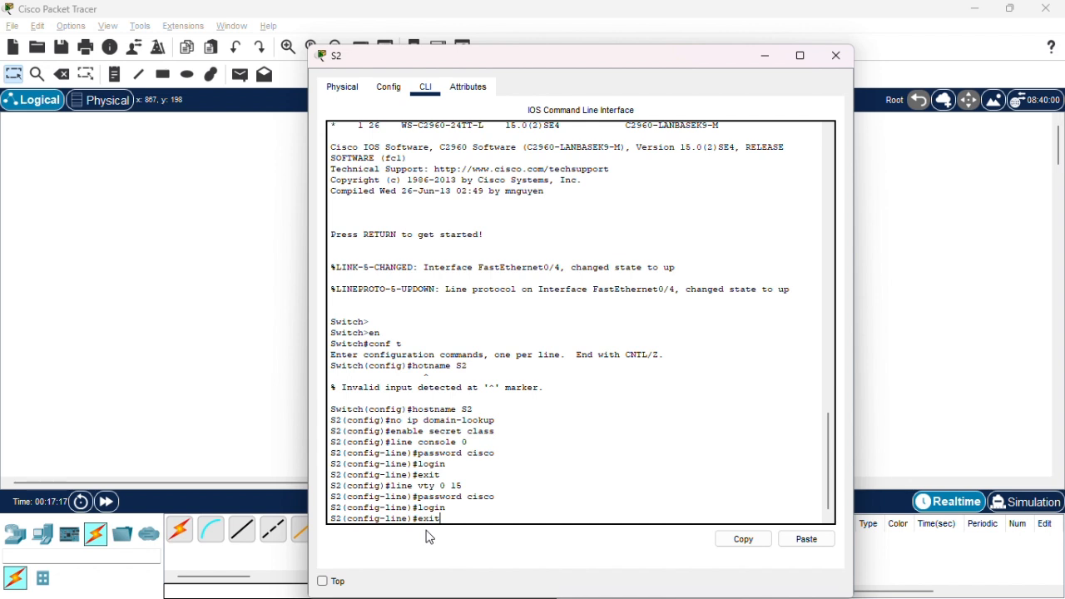
key("Return")
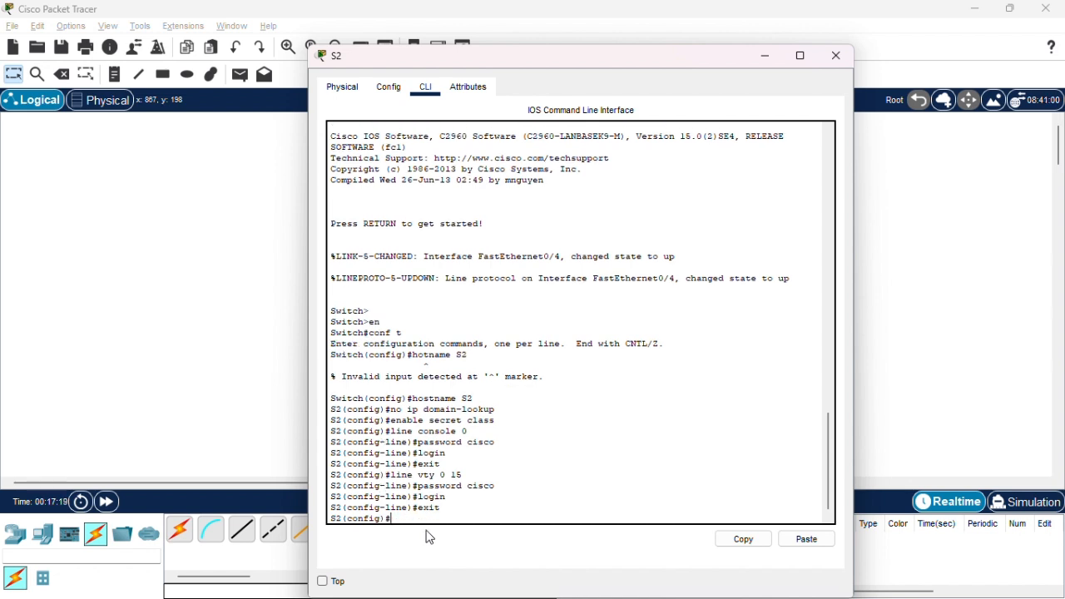
Switch to Soal.pdf in the browser and copy the banner wording "unauthorized access is prohibited" from item g of Step 3.
left_click(898, 298)
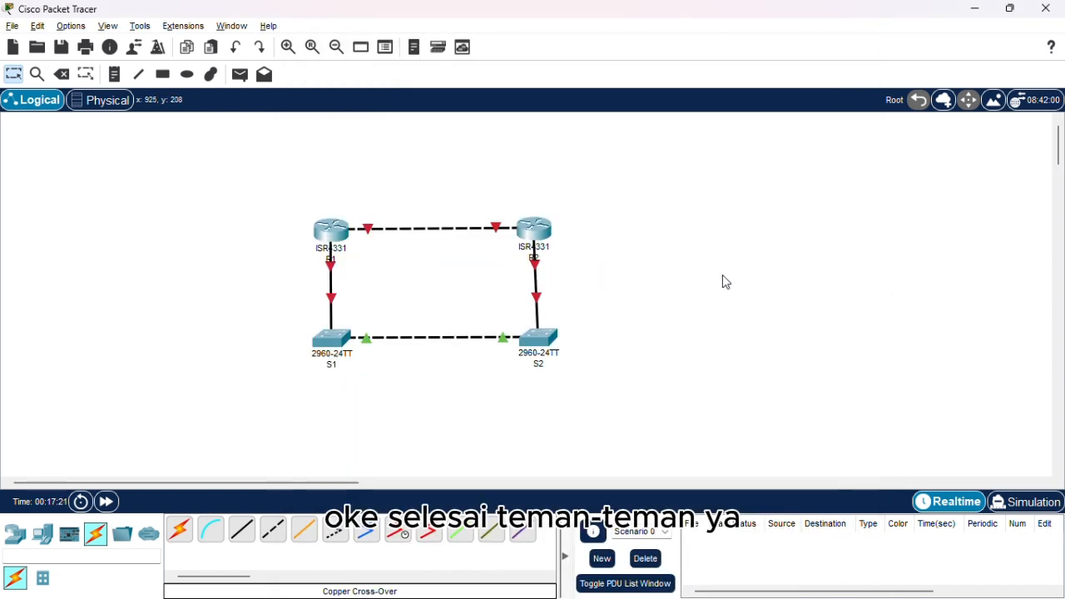
key("alt+Tab")
key("alt+Tab")
key("alt+Tab")
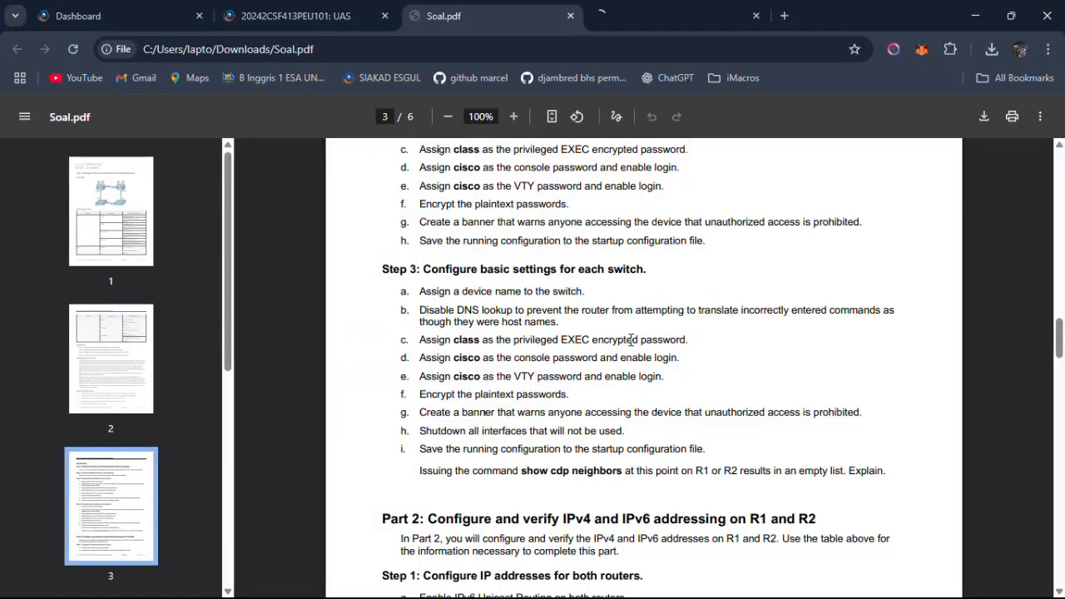
scroll(630, 340, "down", 1)
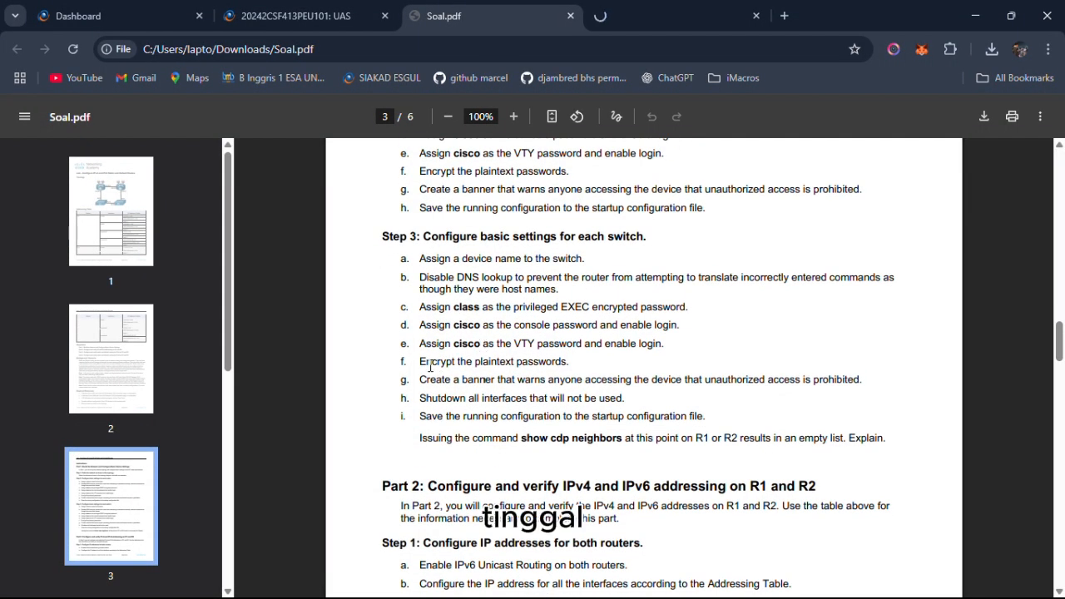
left_click_drag(430, 366, 773, 383)
left_click(763, 426)
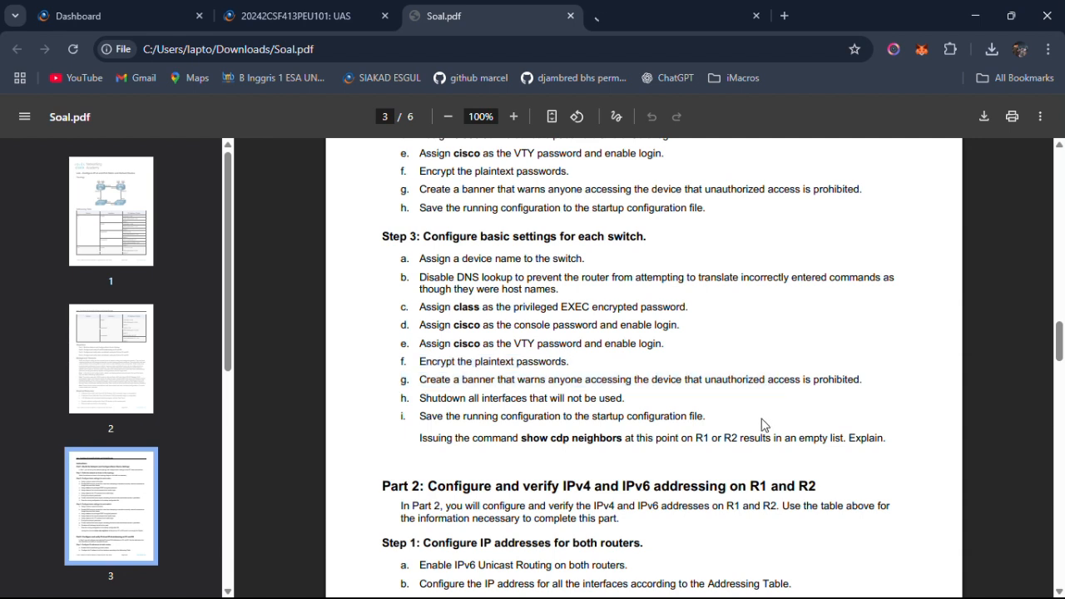
left_click_drag(705, 383, 862, 378)
key("ctrl+c")
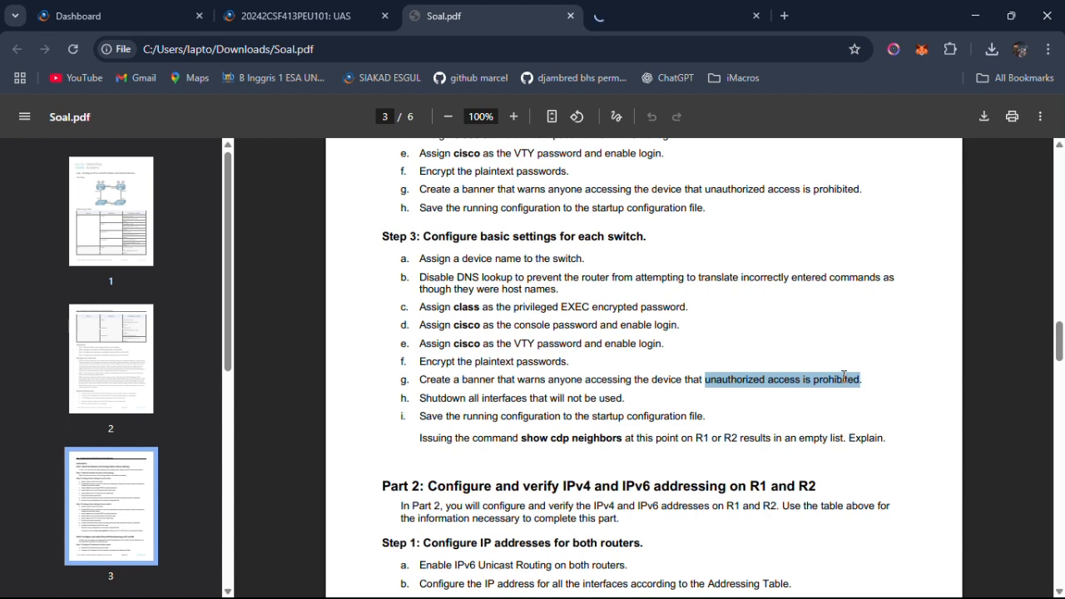
right_click(843, 381)
left_click(684, 399)
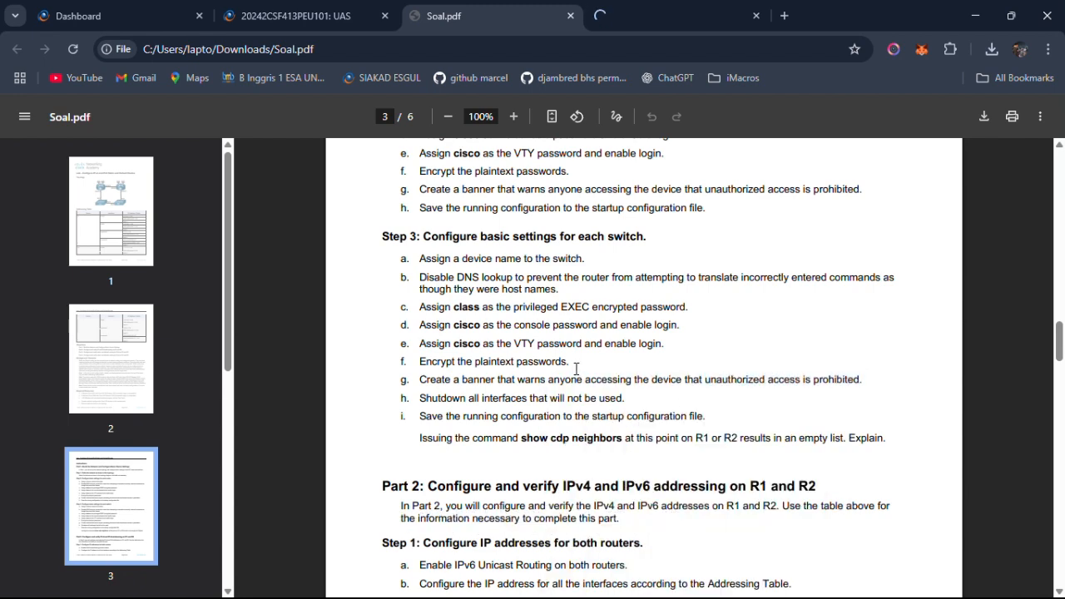
Switch to S1's command line in Packet Tracer and encrypt the plaintext passwords with service password-encryption.
key("alt+Tab")
key("alt+Tab")
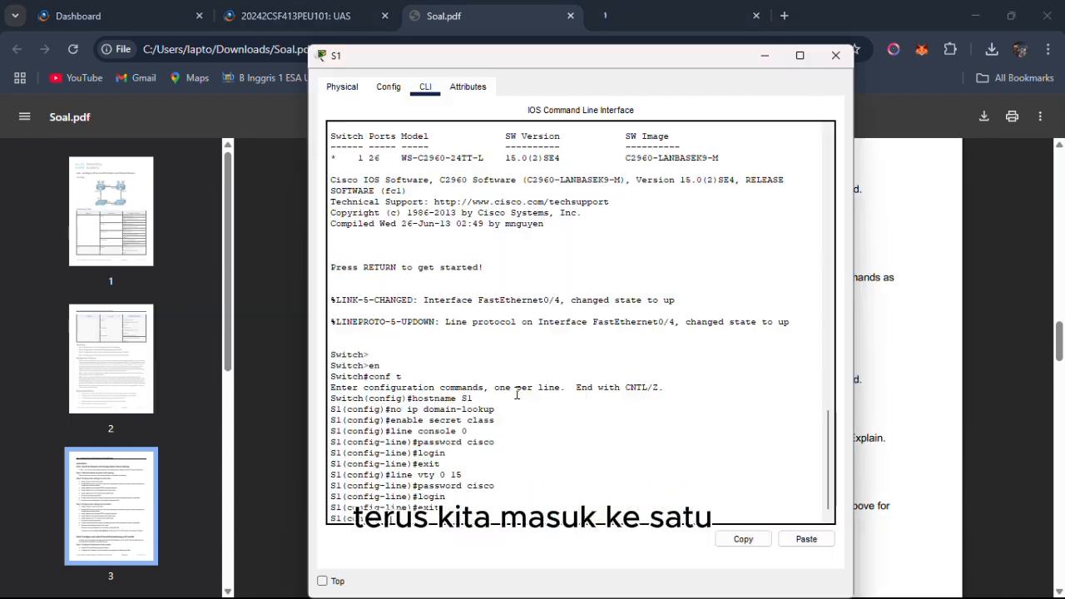
type("ser")
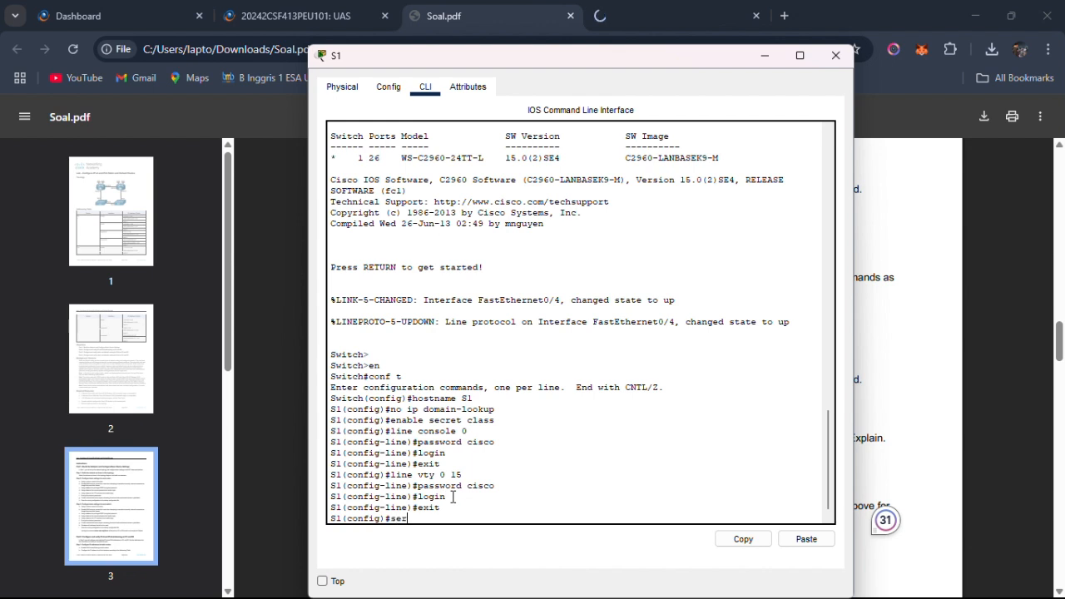
type("vice ")
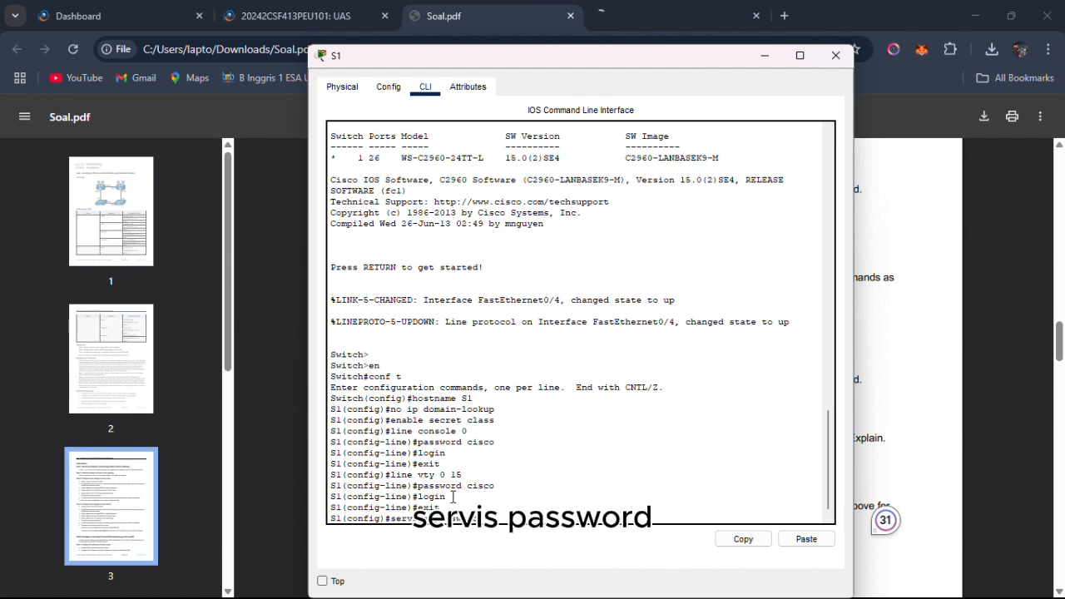
type("passwor")
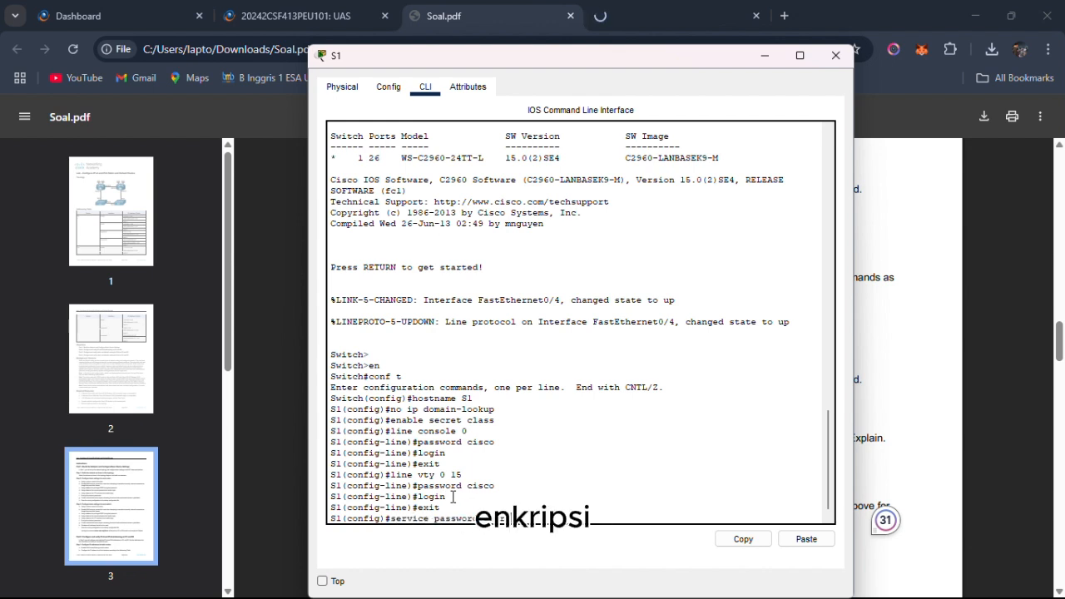
type("d-encryption")
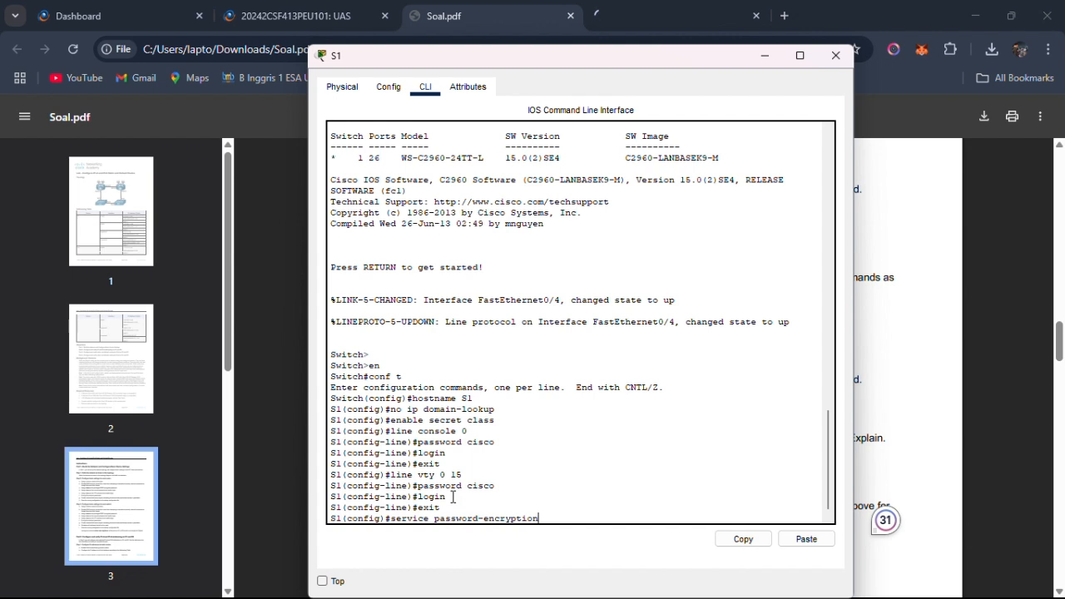
key("Return")
Create a banner motd on S1 with the copied text "unauthorized access is prohibited" enclosed in double quotes.
type("ban")
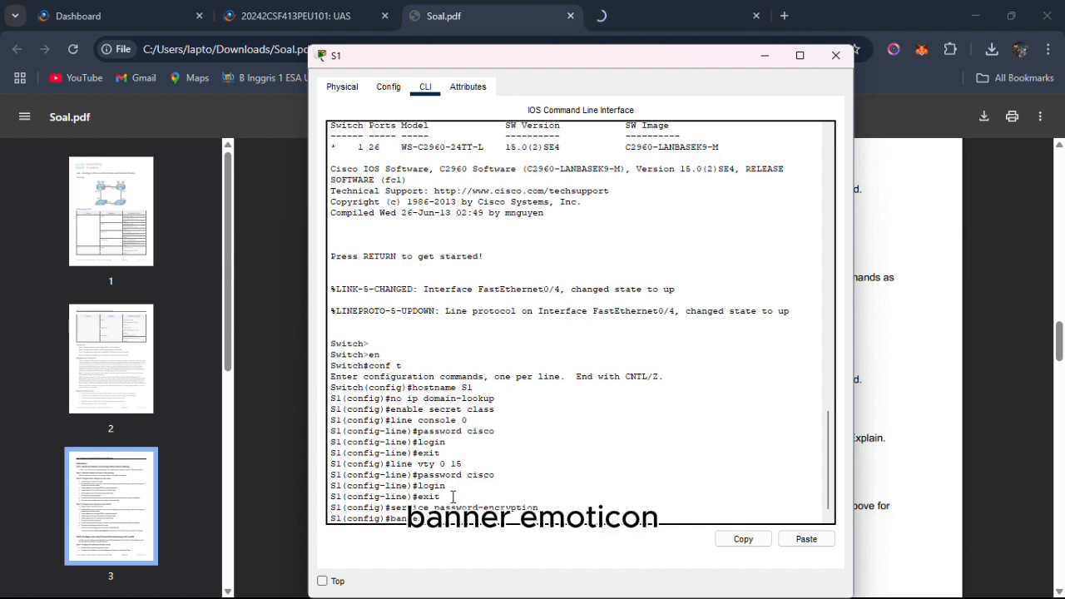
type("ner motd \"")
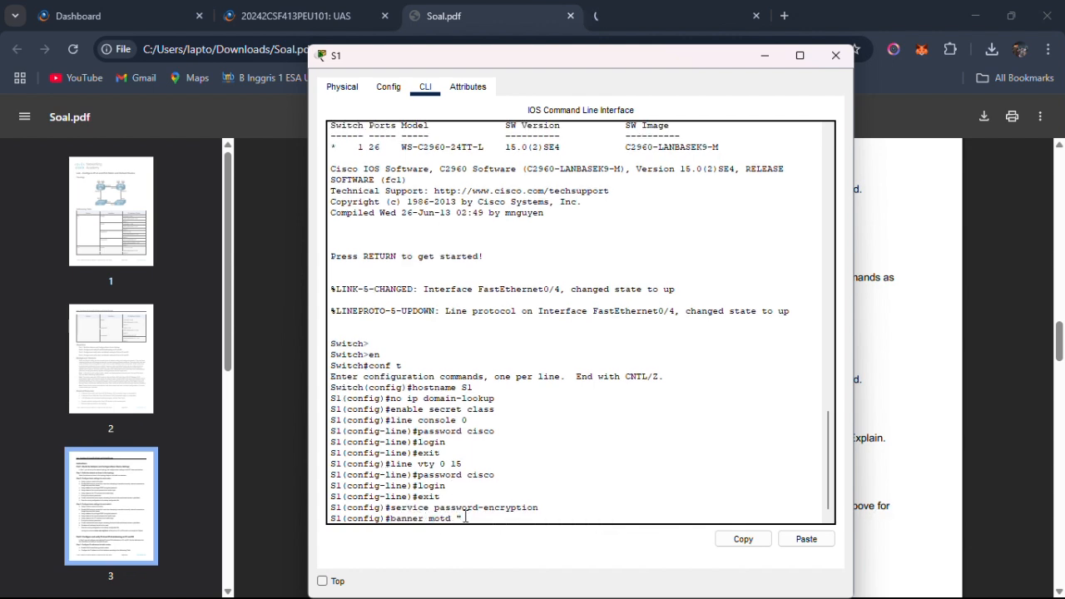
right_click(462, 516)
left_click(499, 547)
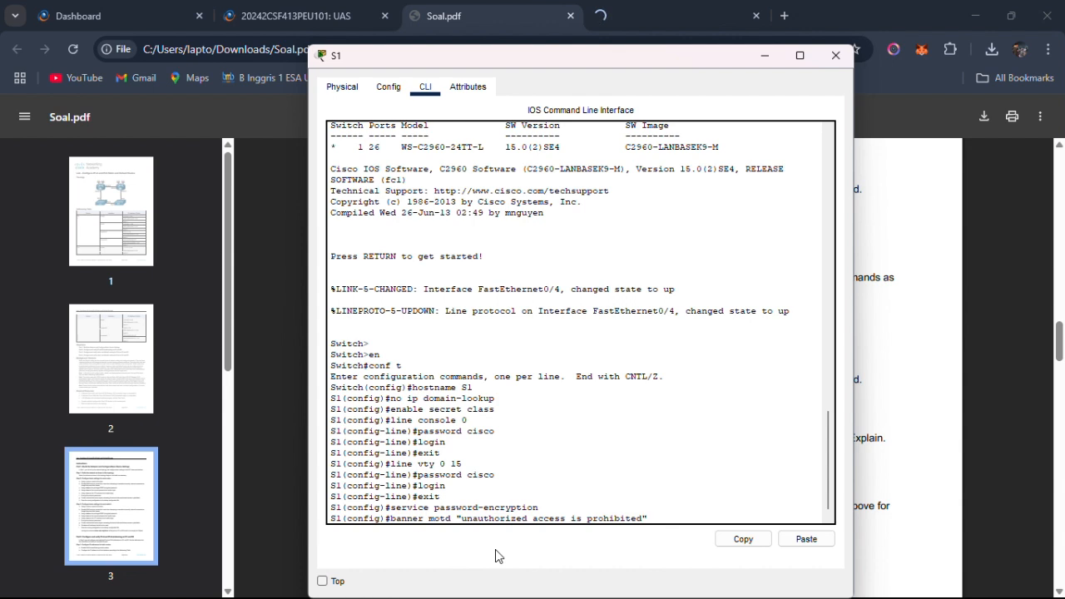
key("Return")
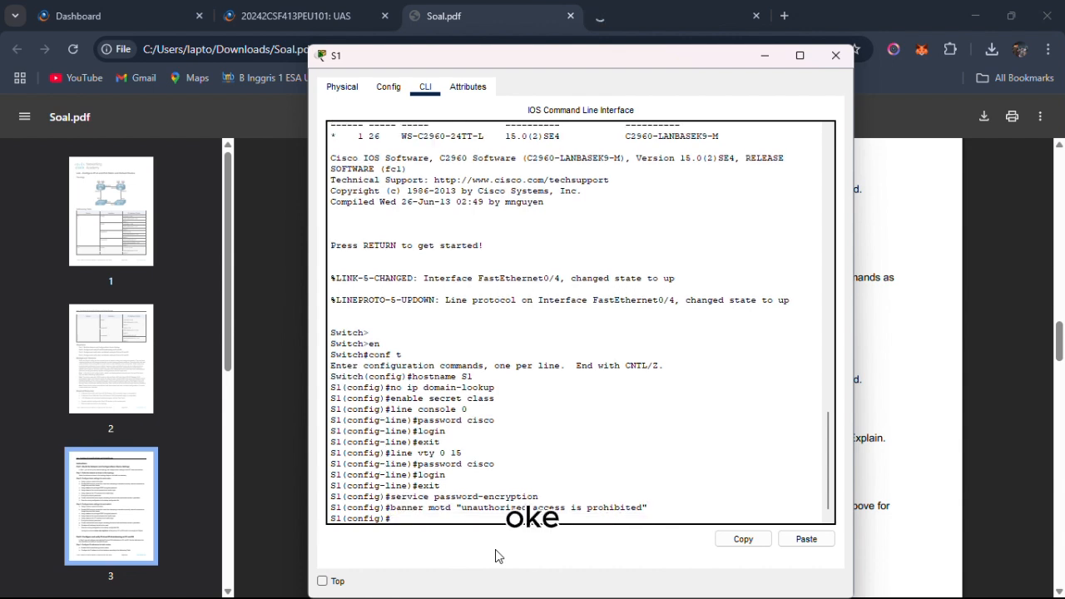
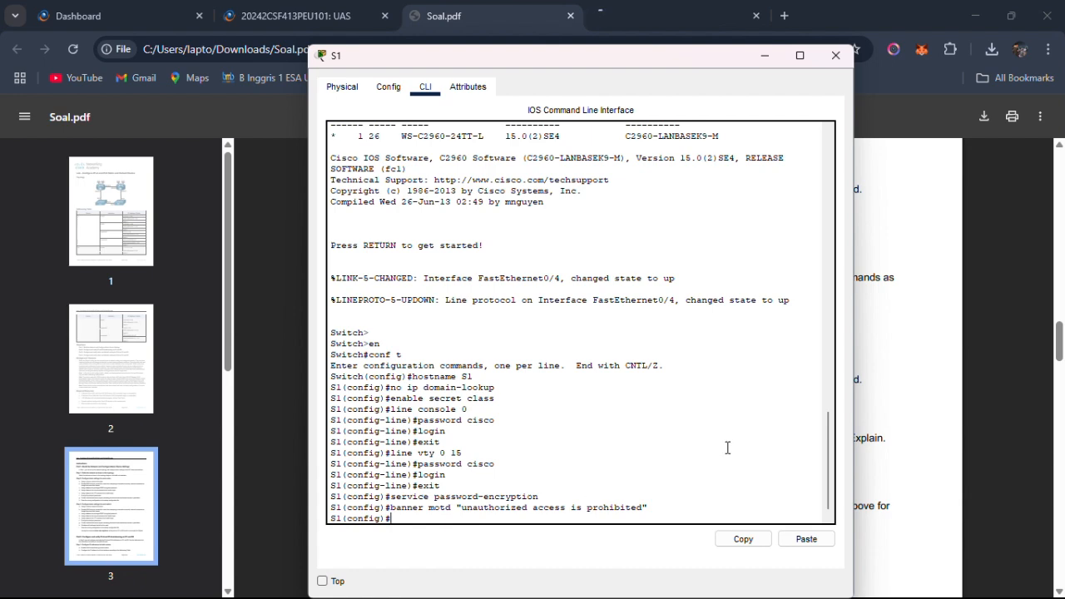
Switch to S2's command line and encrypt its plaintext passwords with service password-encryption.
key("alt+Tab")
key("alt+Tab")
key("alt+Tab")
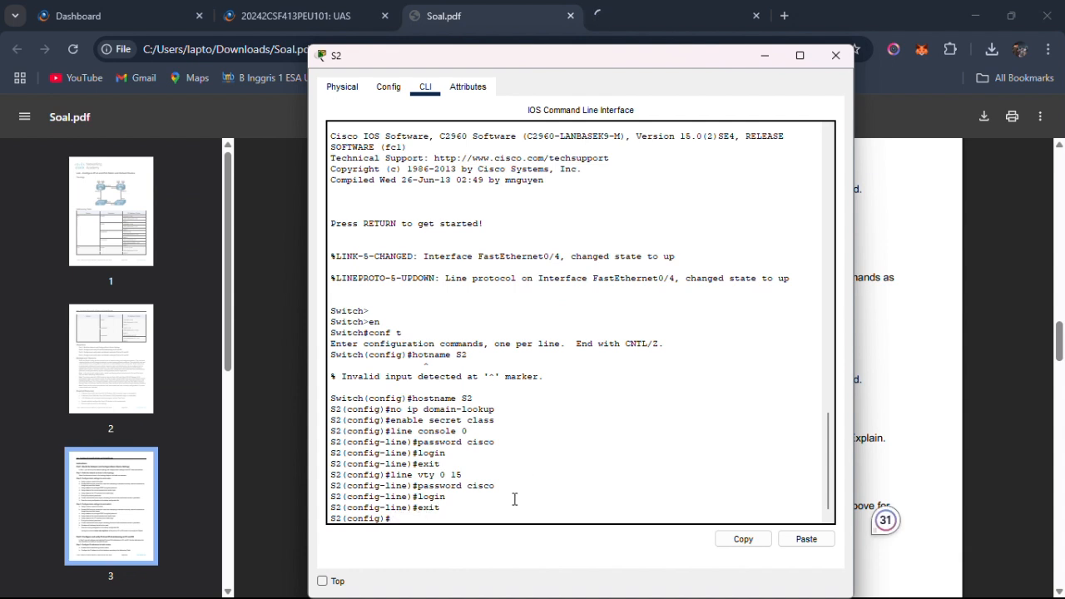
type("service password-encr")
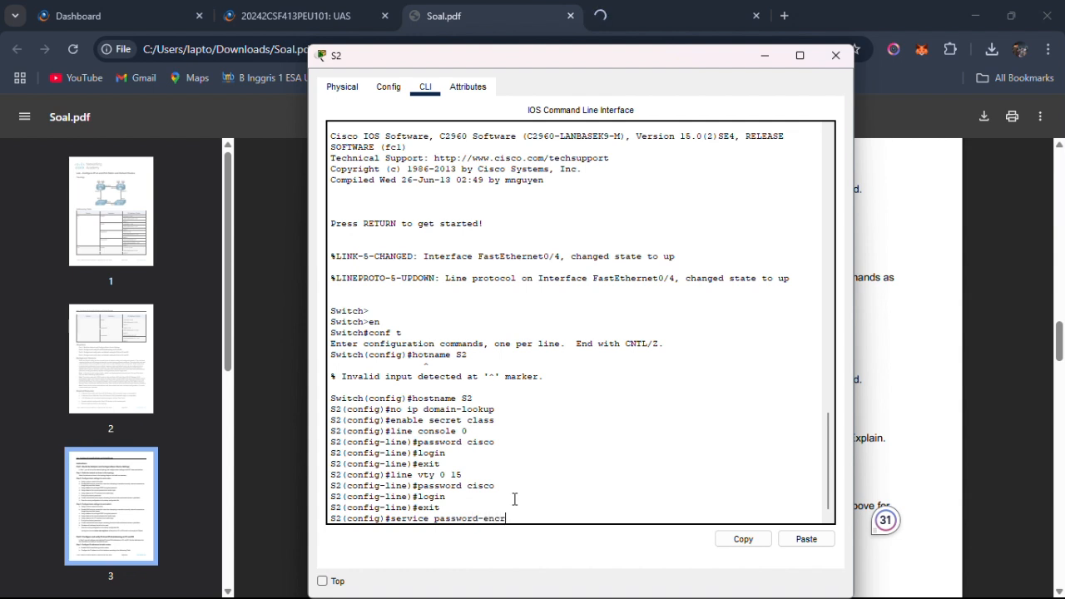
type("yption")
key("Return")
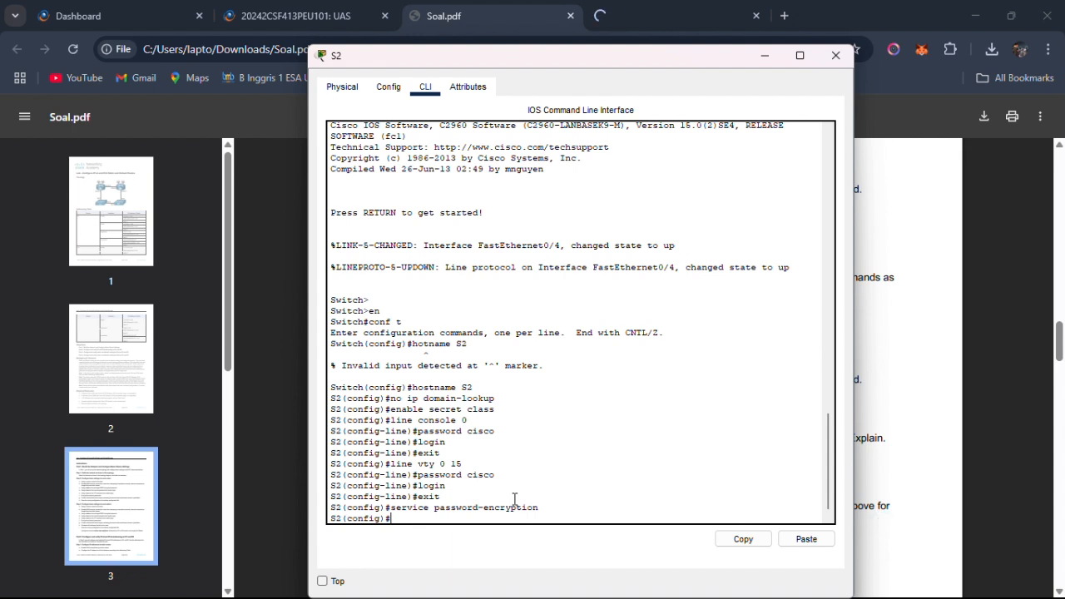
Create a banner motd on S2 with the copied text "unauthorized access is prohibited" enclosed in double quotes.
type("banne")
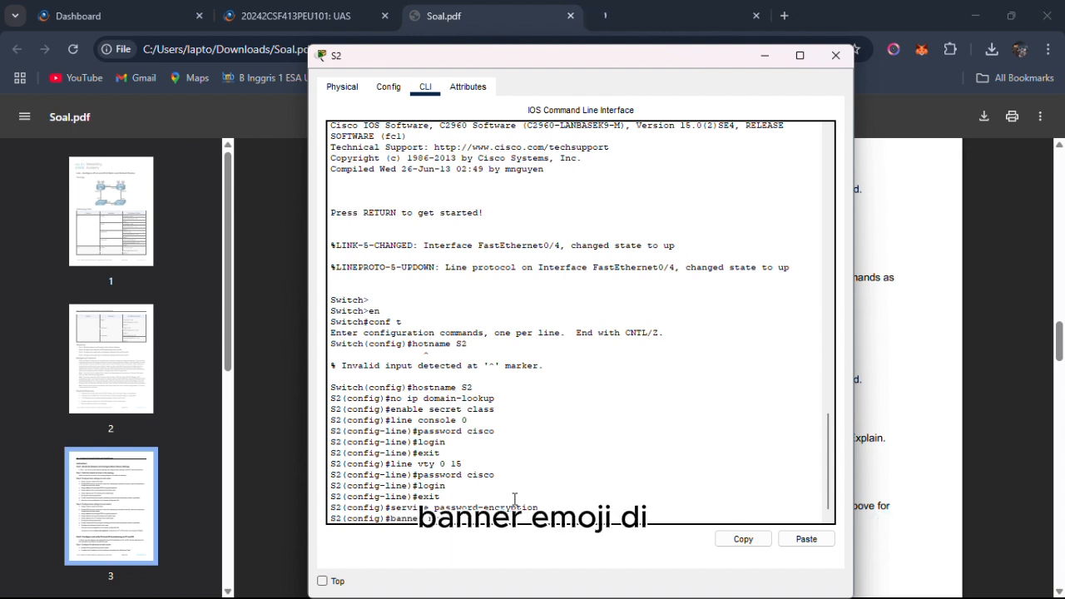
type("r motd \"")
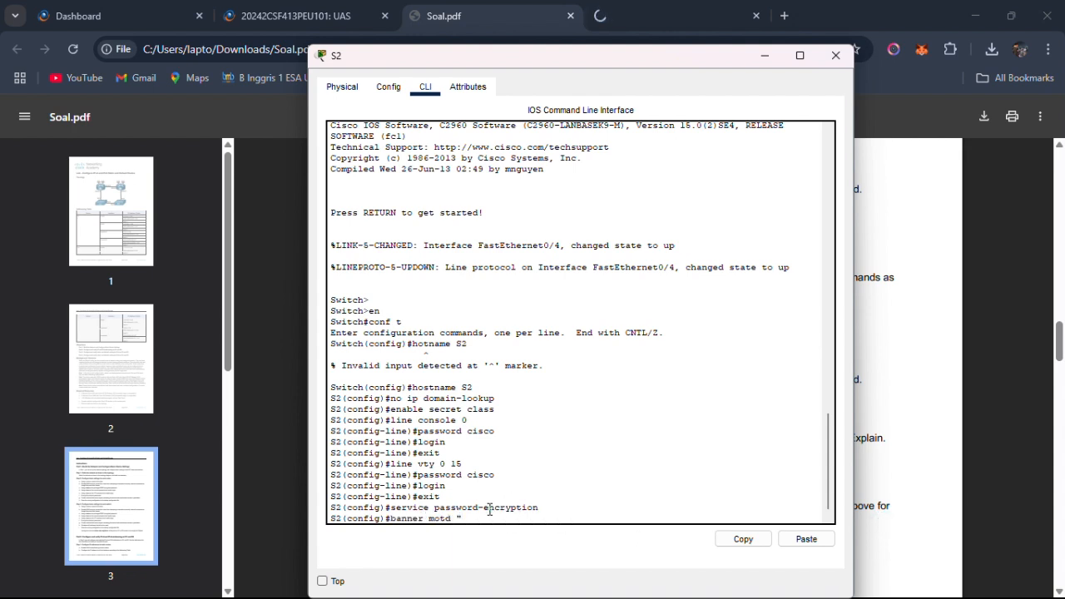
right_click(483, 515)
left_click(515, 541)
type("\"")
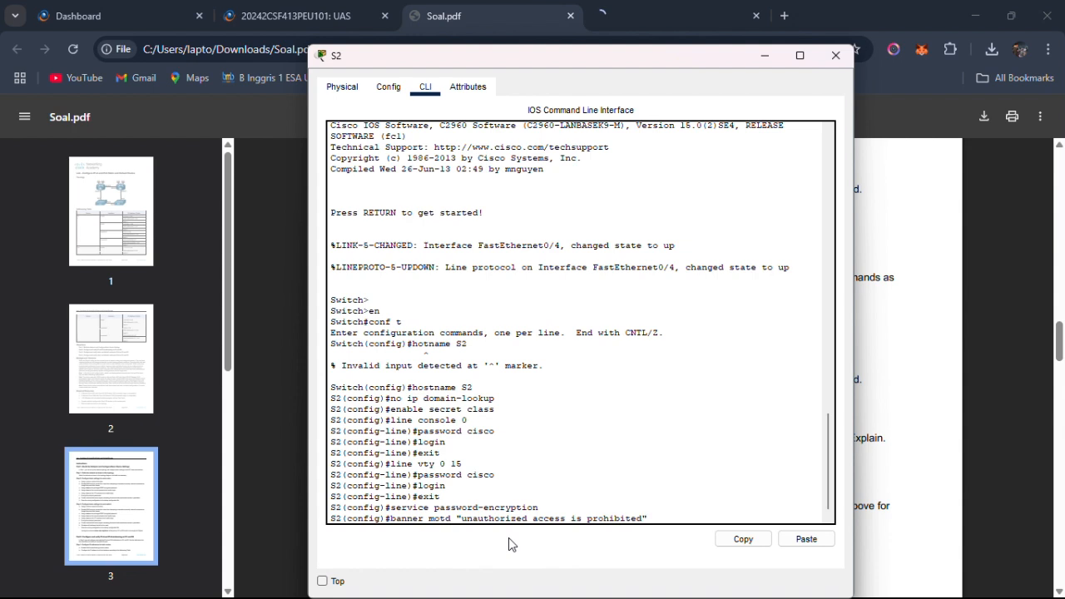
key("Return")
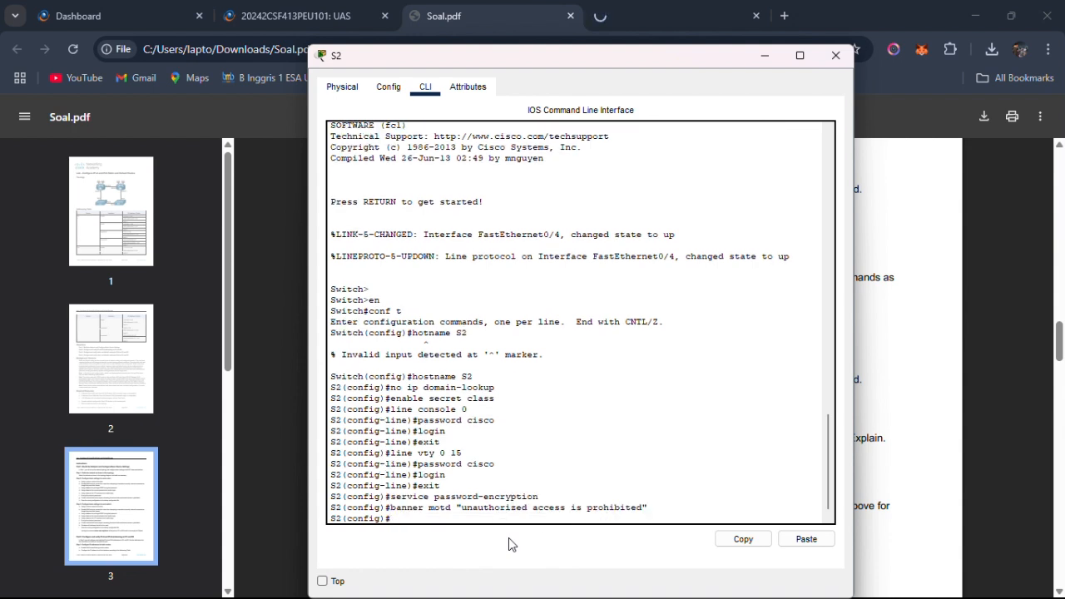
Review items g and h of Step 3 in Soal.pdf, and check the switches' connected ports in the Packet Tracer topology.
left_click(446, 33)
key("alt+Tab")
key("Tab")
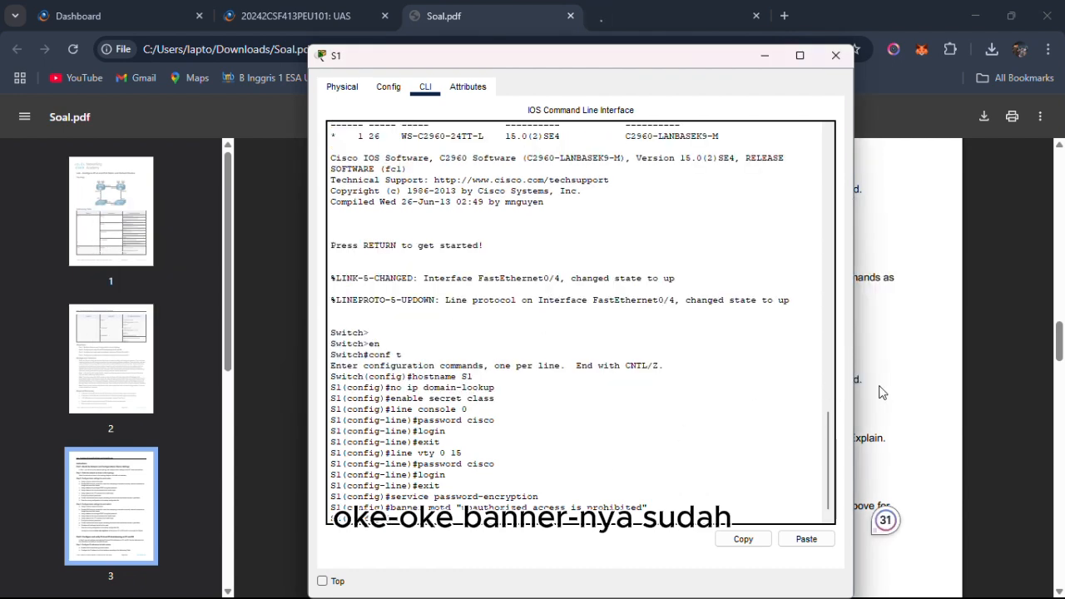
left_click(883, 393)
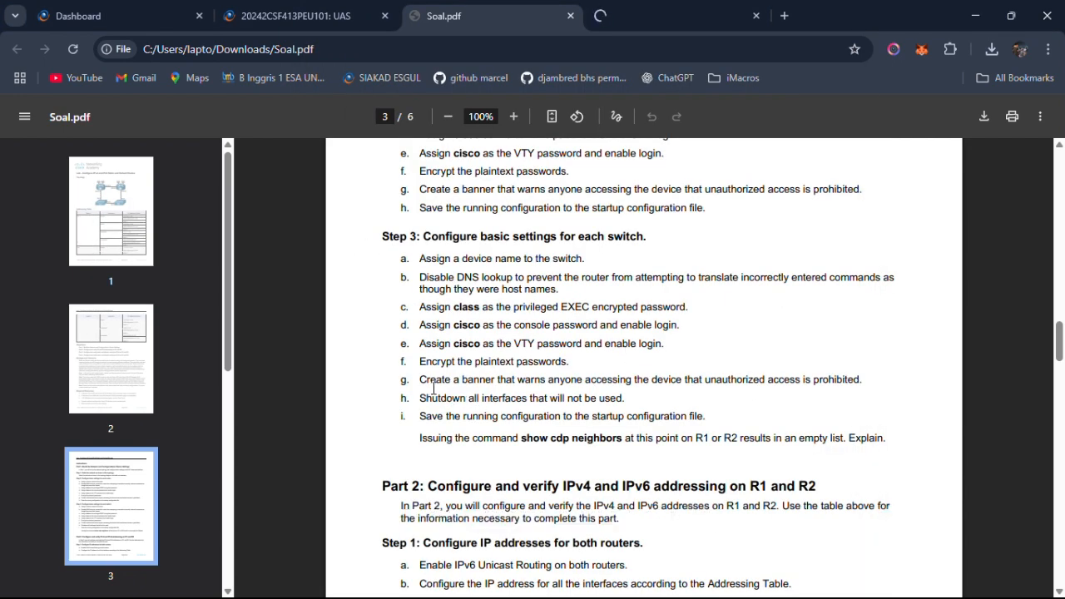
left_click_drag(420, 380, 613, 381)
left_click(681, 393)
left_click_drag(419, 398, 634, 397)
key("alt+Tab")
key("alt+Tab")
key("alt+Tab")
key("alt+Tab")
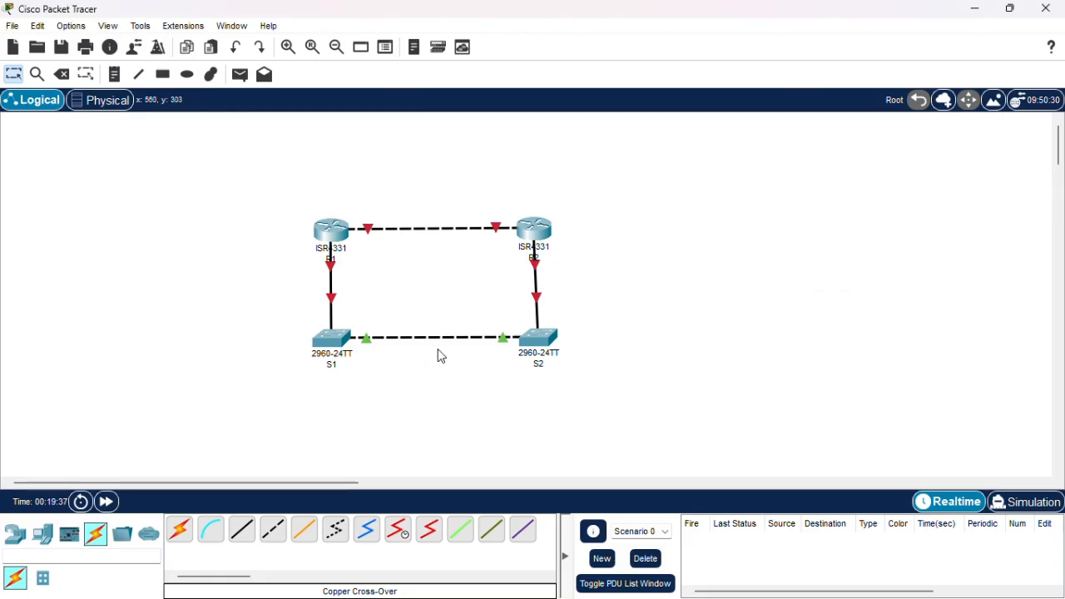
mouse_move(370, 345)
mouse_move(335, 309)
Switch to S1's command line and write the command interface range fa0/1-3,fa0/6-24,g0/1-2 for the unused ports.
key("alt+Tab")
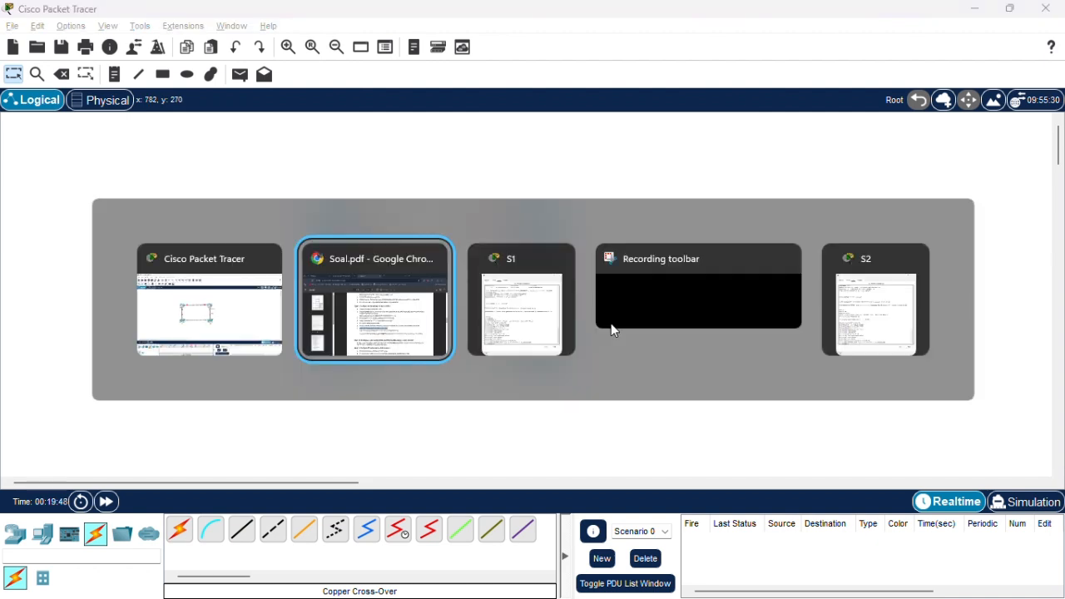
key("alt+Tab")
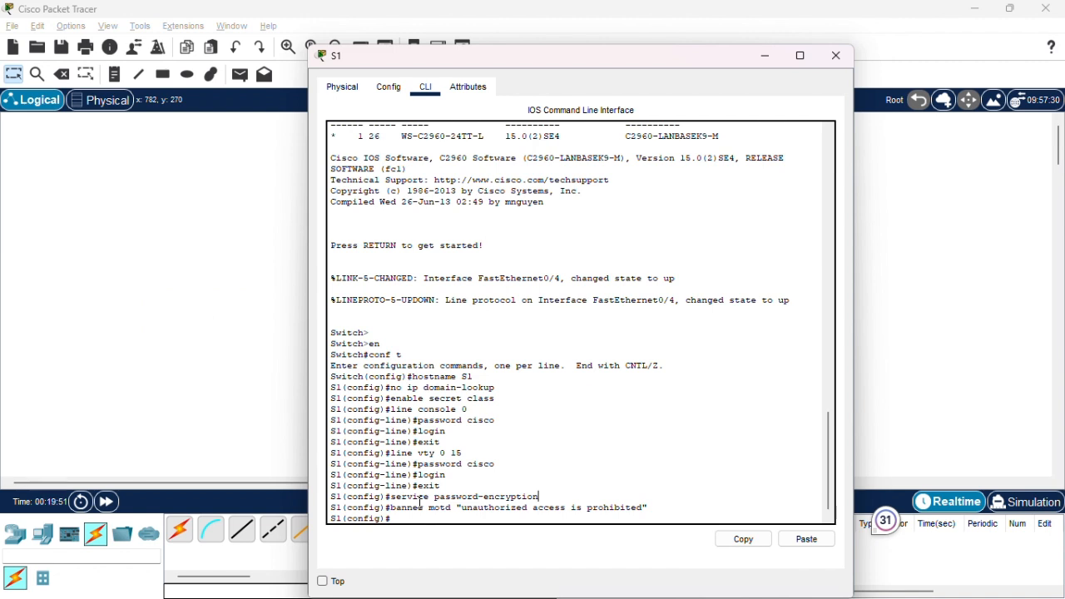
type("interface range fa 0 1-3")
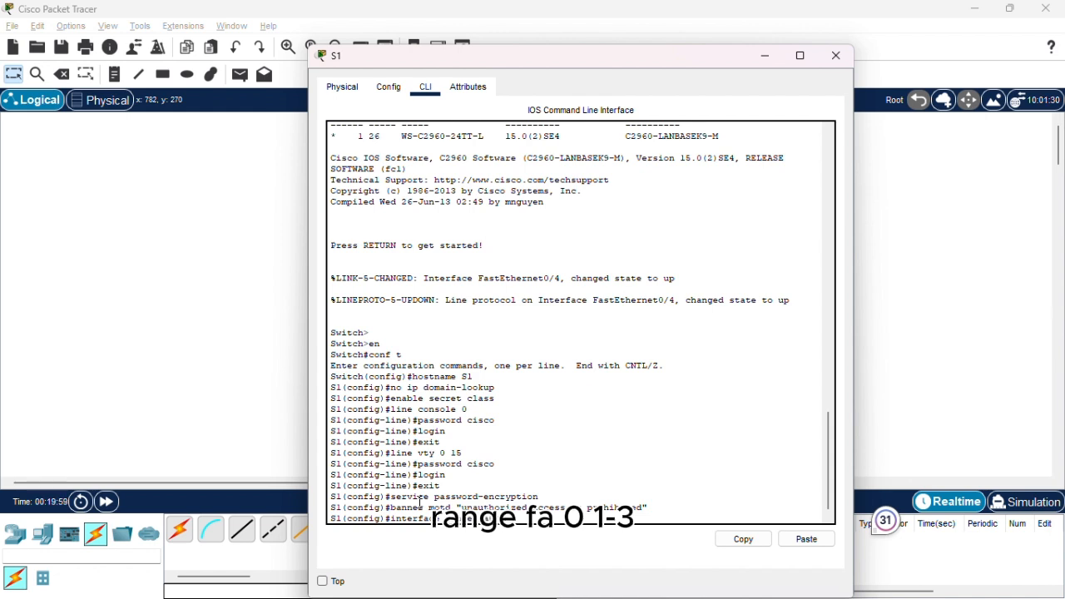
type(",f")
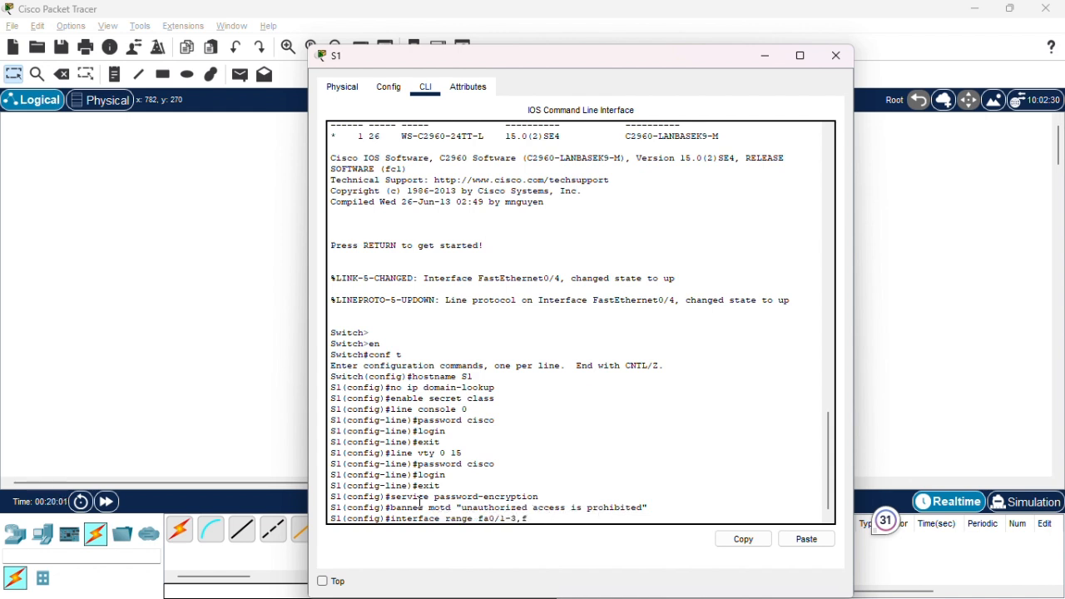
type("a")
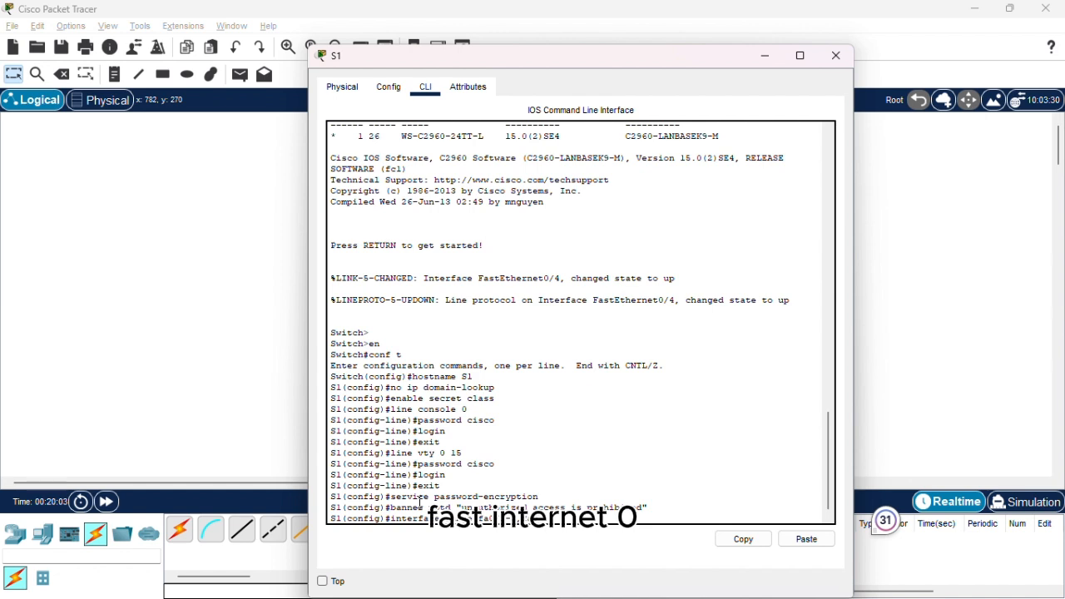
type("0/6")
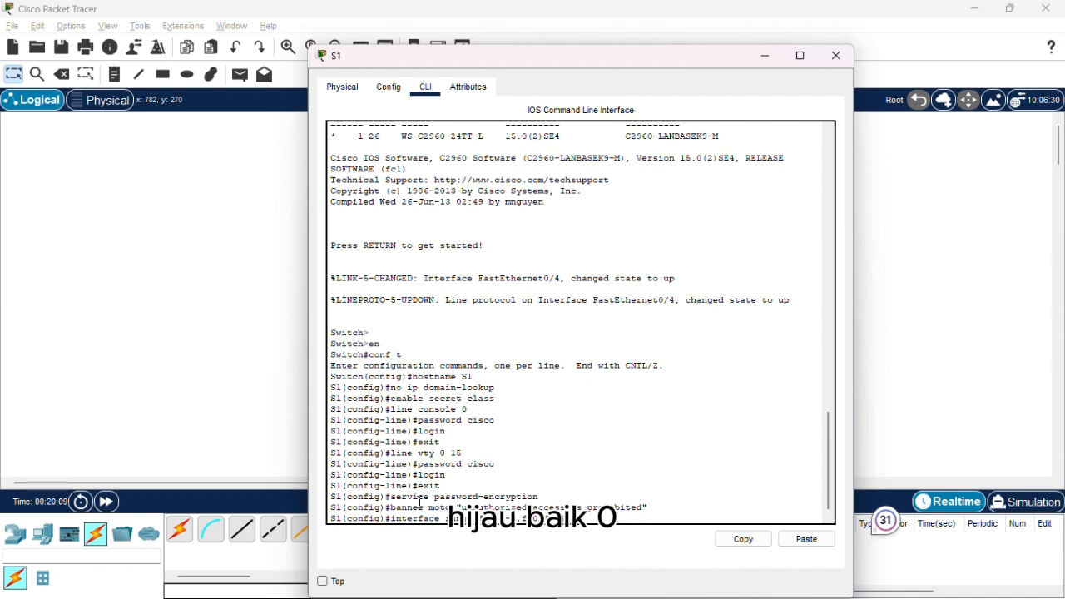
type(",g0/1")
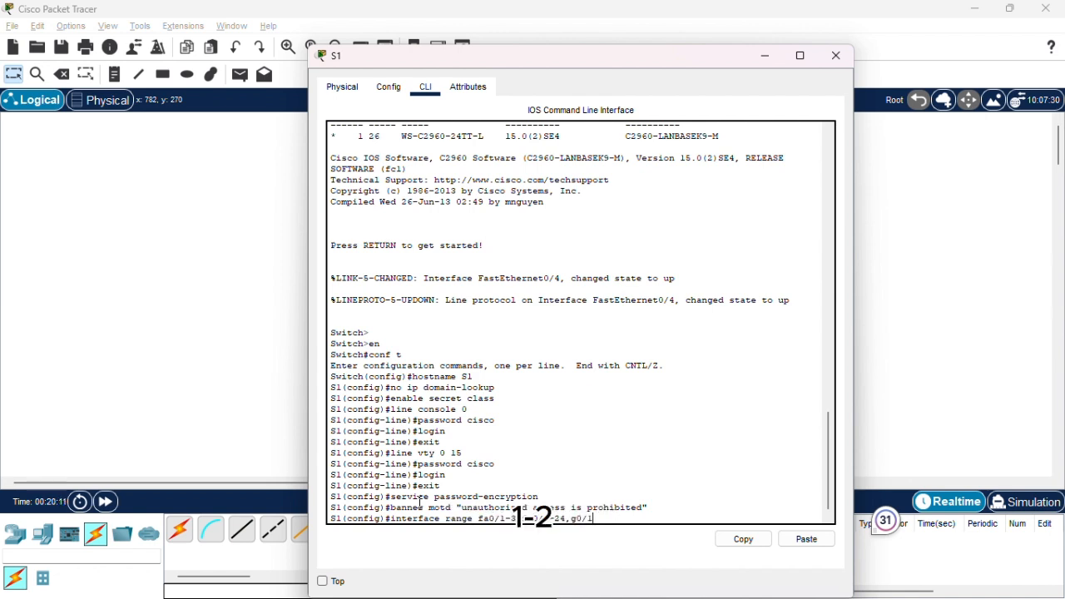
type("-2")
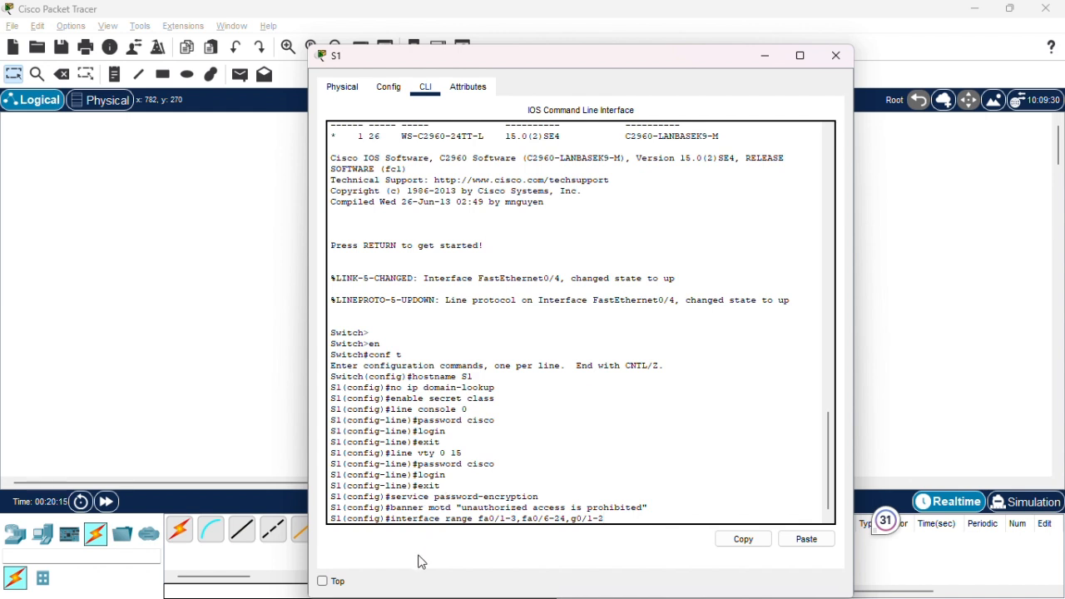
Copy the written interface range command and execute it on S1 to enter range configuration mode.
left_click_drag(390, 517, 600, 518)
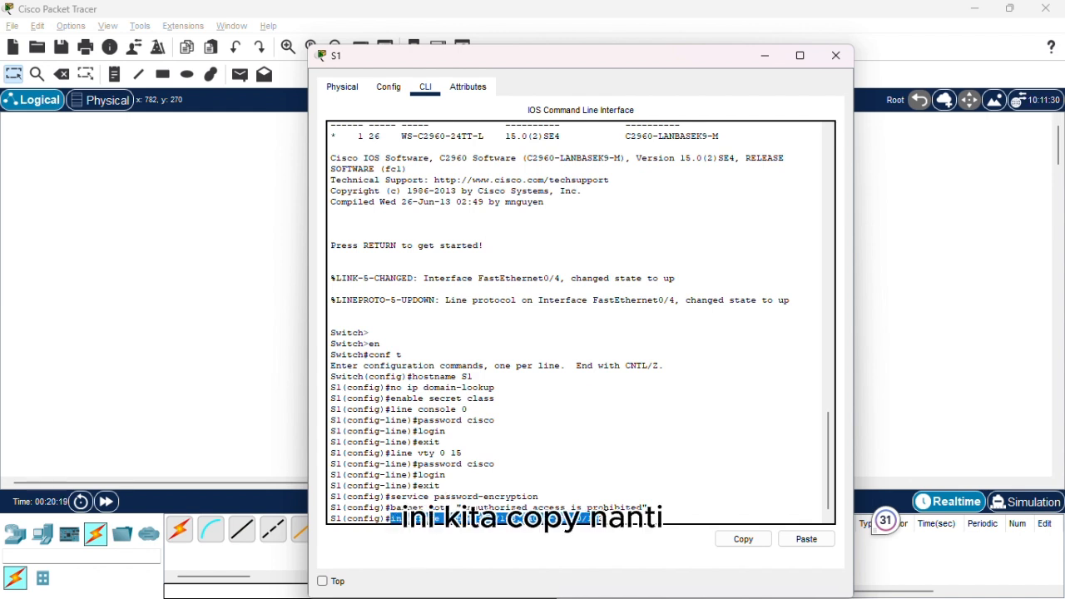
right_click(599, 520)
left_click(633, 539)
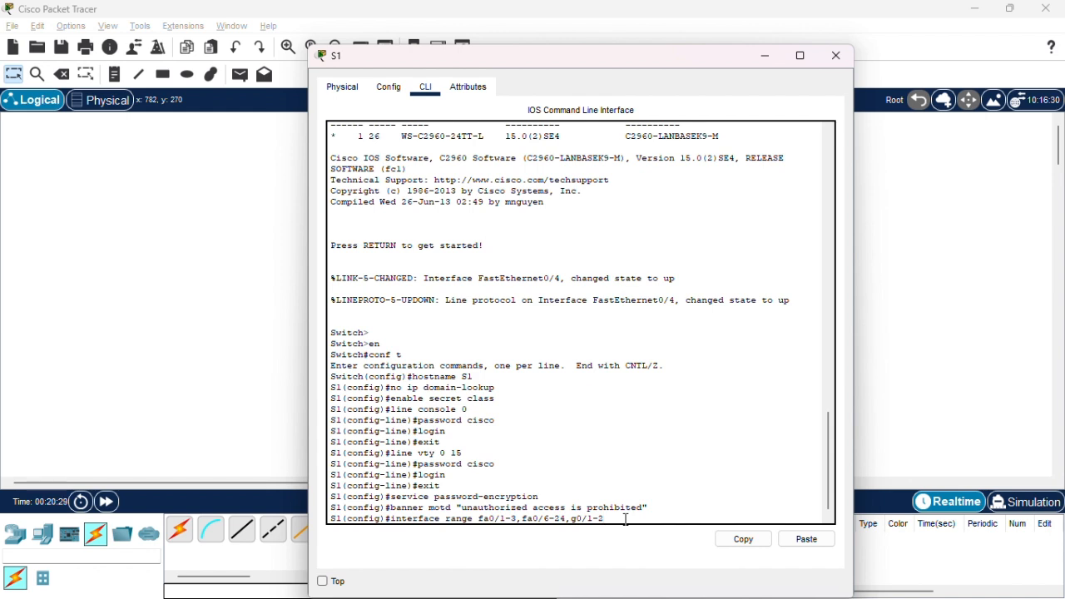
key("Return")
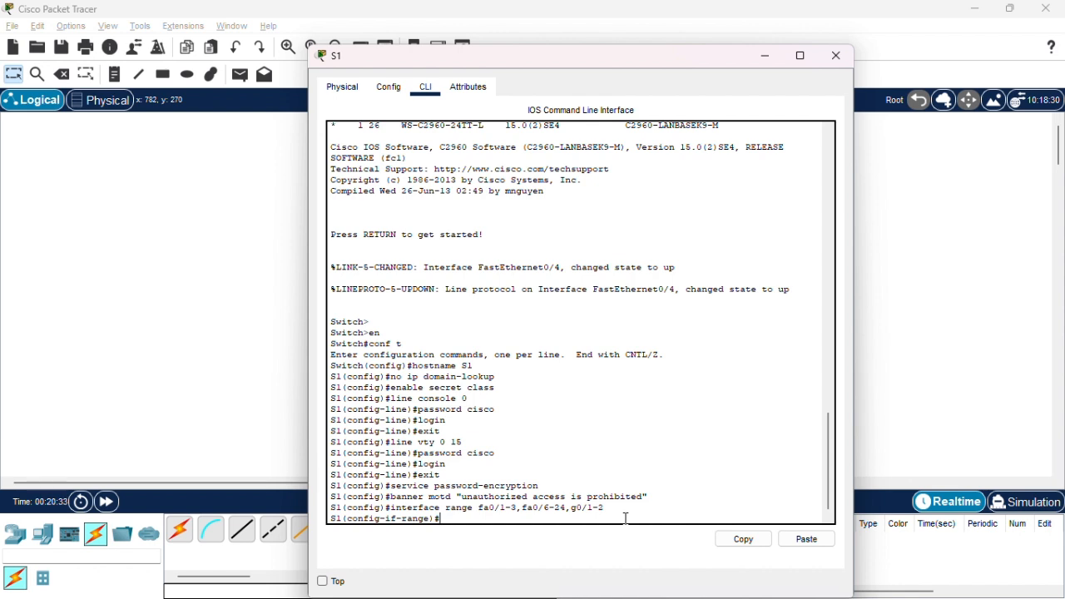
Disable the selected range of unused interfaces on S1 with the shutdown command.
type("no shutdown")
key("BackSpace")
key("BackSpace")
key("BackSpace")
key("BackSpace")
key("BackSpace")
key("BackSpace")
key("BackSpace")
key("BackSpace")
key("BackSpace")
key("BackSpace")
key("BackSpace")
type("shuutdown")
key("Return")
key("Return")
Switch to S2's command line, paste interface range fa0/1-3,fa0/6-24,g0/1-2, and shut down those interfaces.
key("alt+Tab")
key("Tab")
key("Tab")
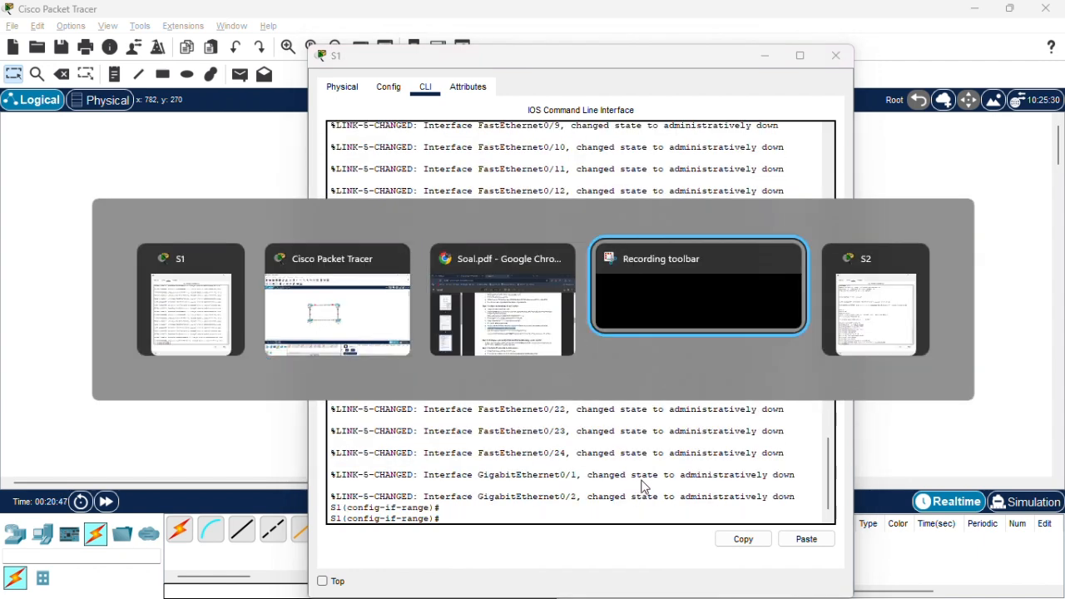
key("Tab")
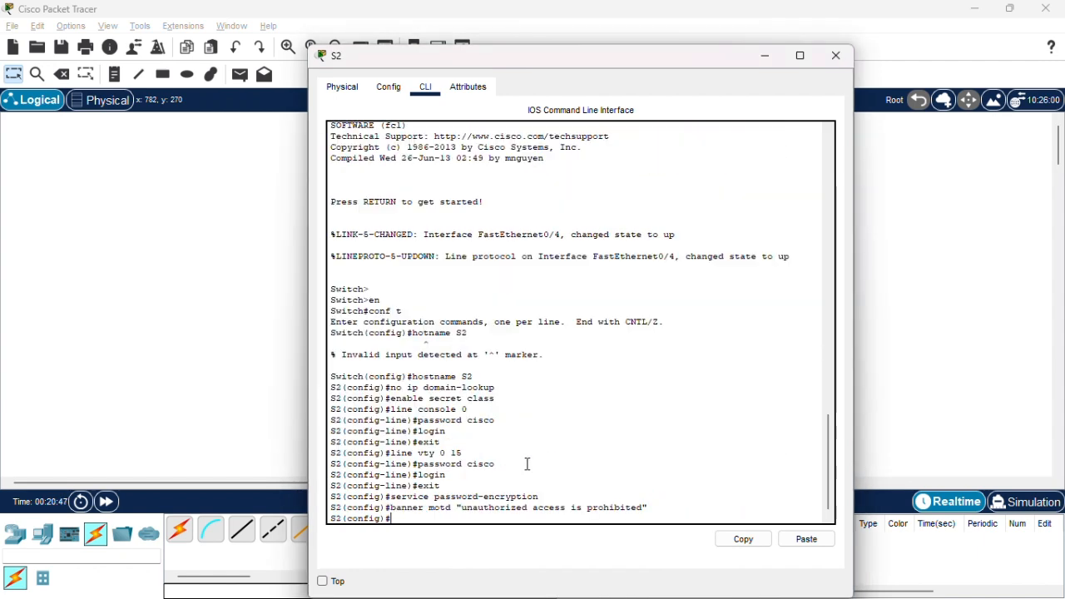
right_click(458, 517)
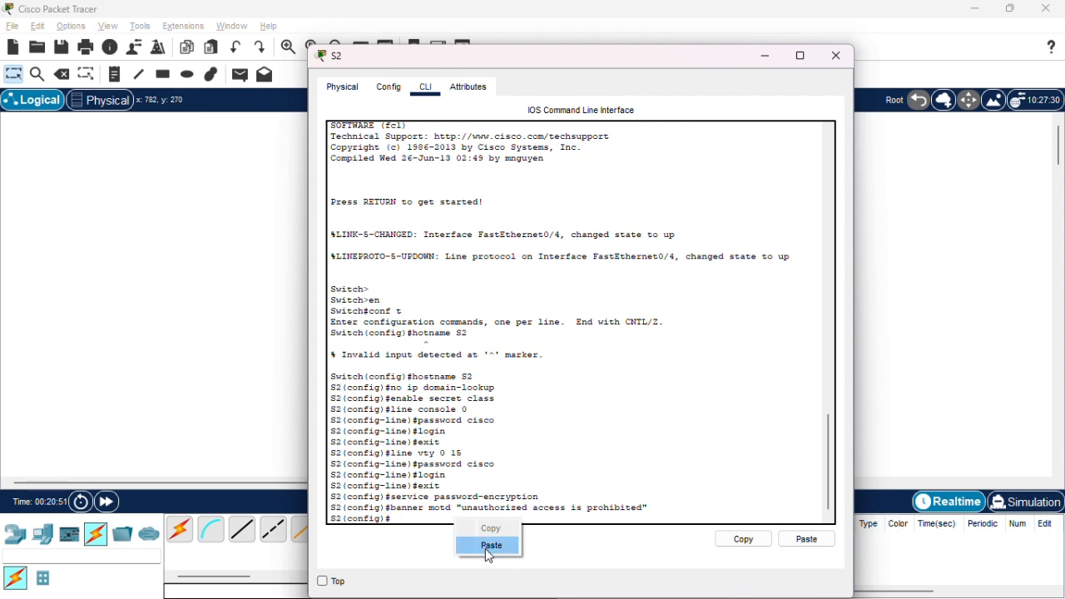
left_click(485, 548)
key("Return")
type("shu")
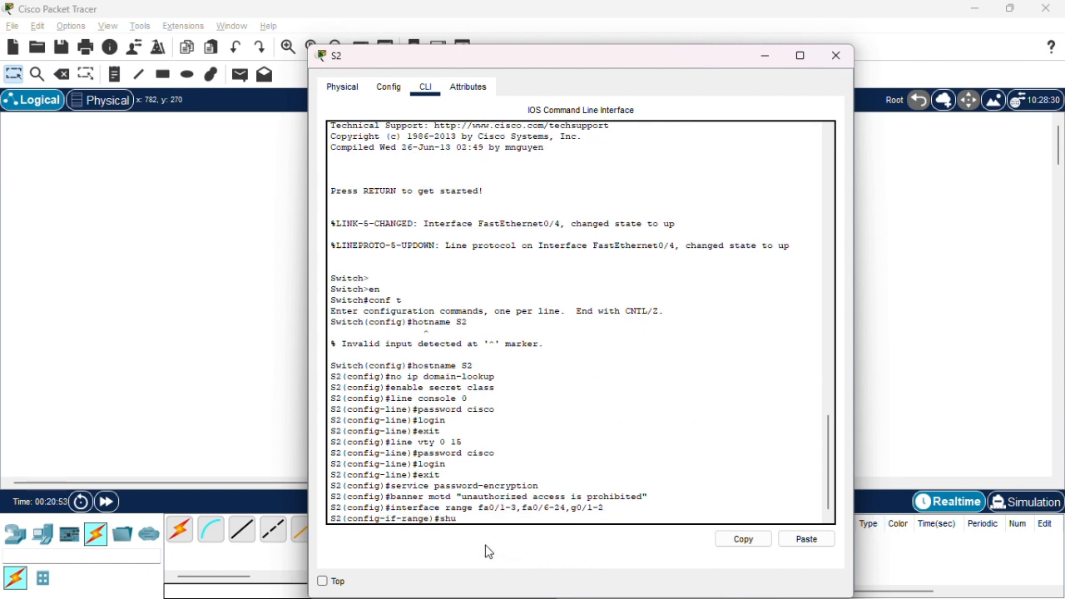
type("tdown")
key("Return")
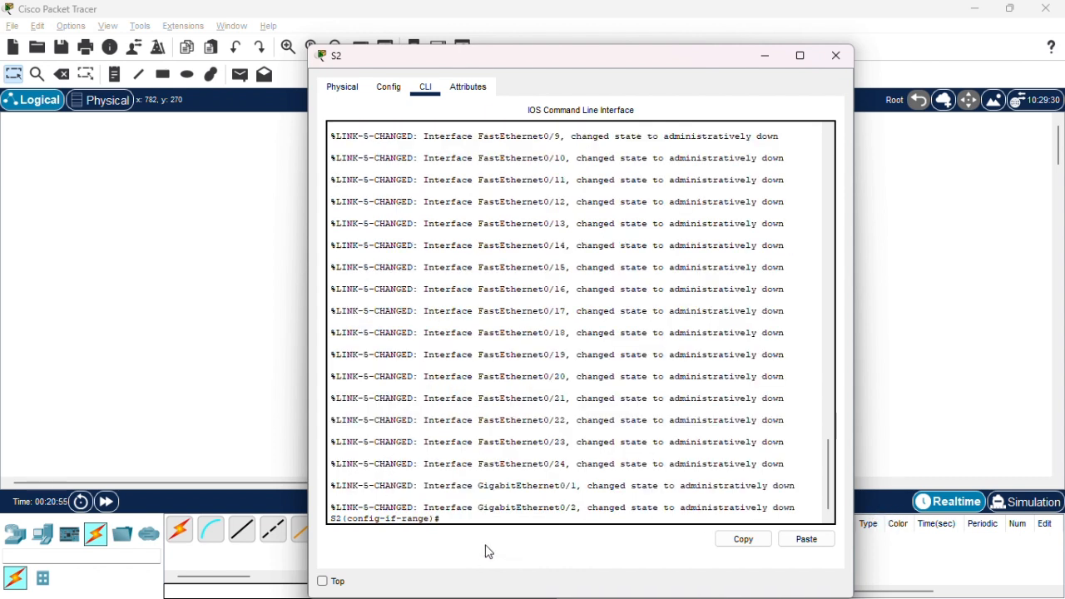
Return to S1's privileged mode and save its running configuration to startup-config with copy run start.
key("alt+Tab")
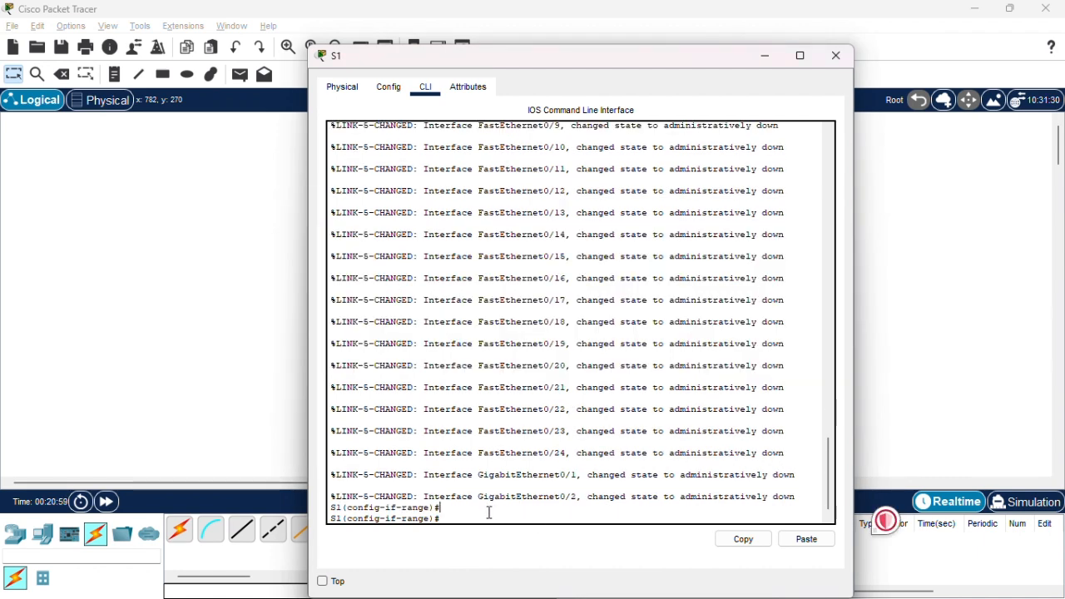
type("end")
key("Return")
key("Return")
type("copy run")
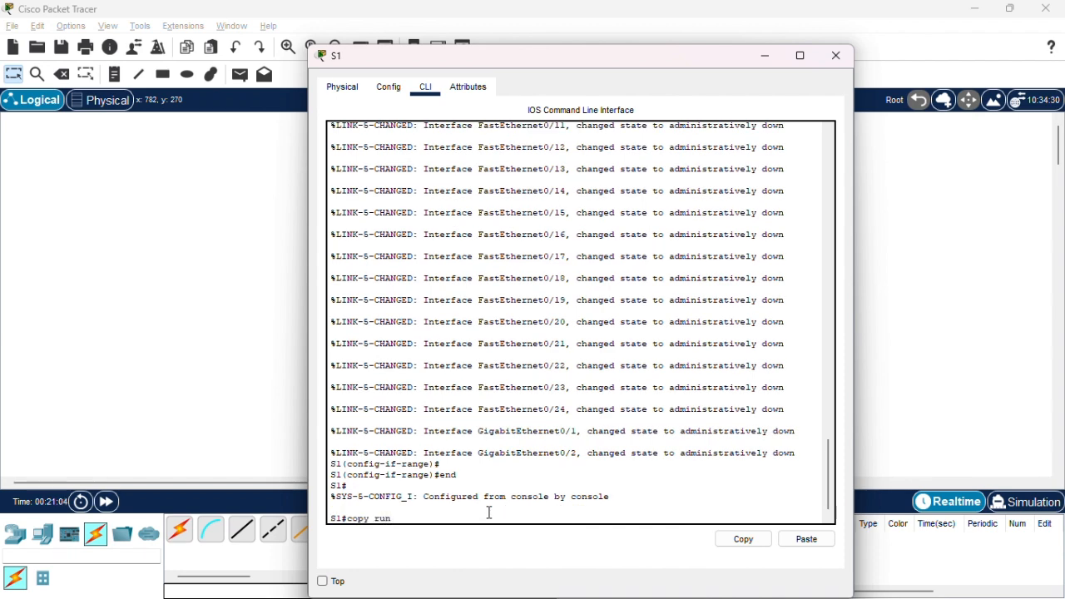
type(" start")
key("Return")
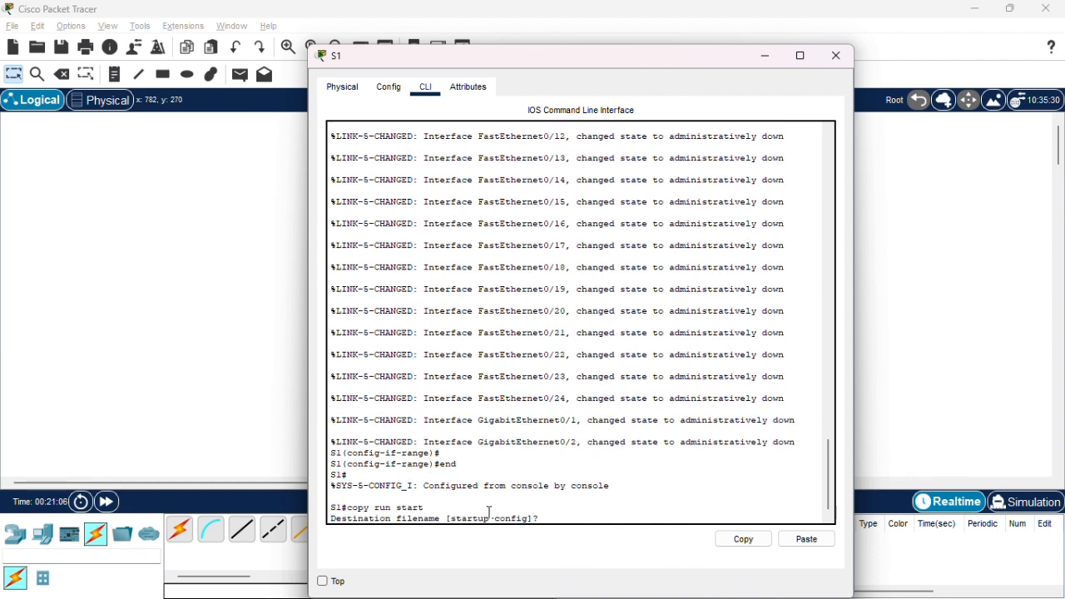
key("Return")
Switch to S2, end configuration mode, and save its running configuration to startup-config with copy run start.
key("alt+Tab")
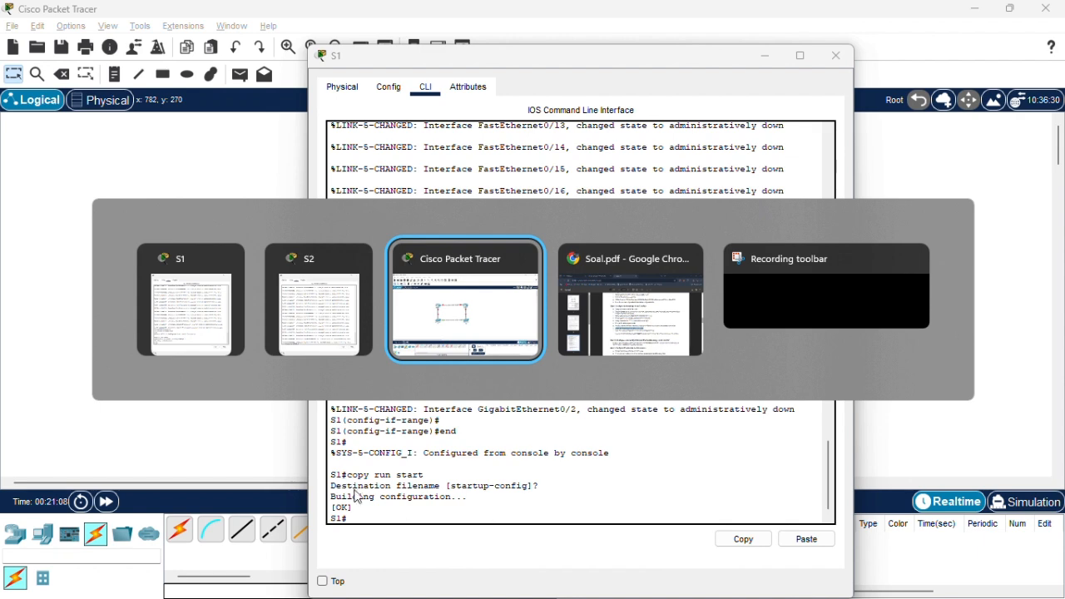
left_click(345, 295)
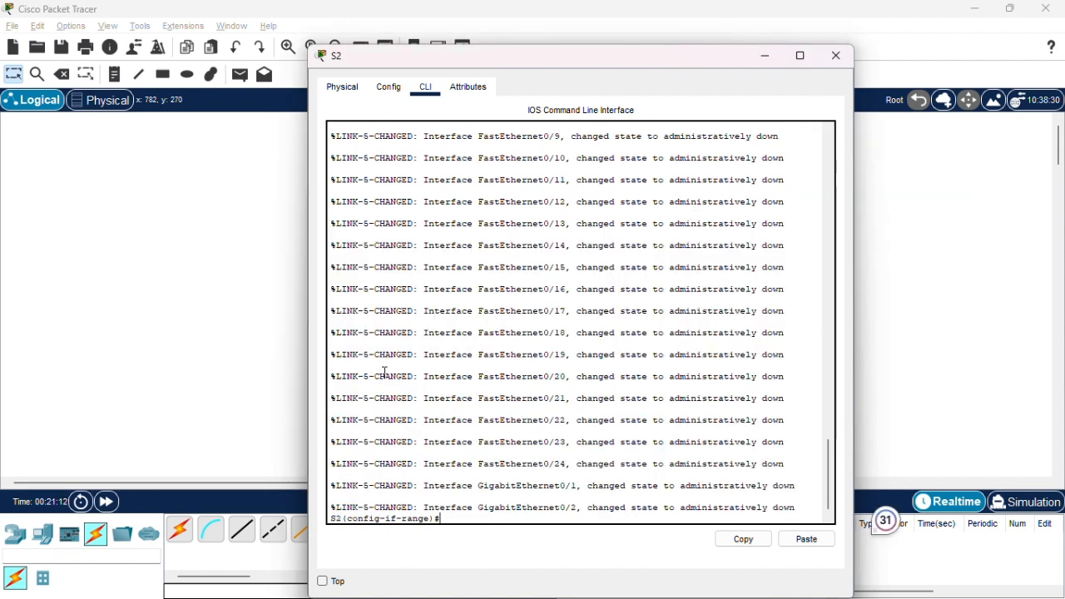
type("end")
key("Return")
type("co")
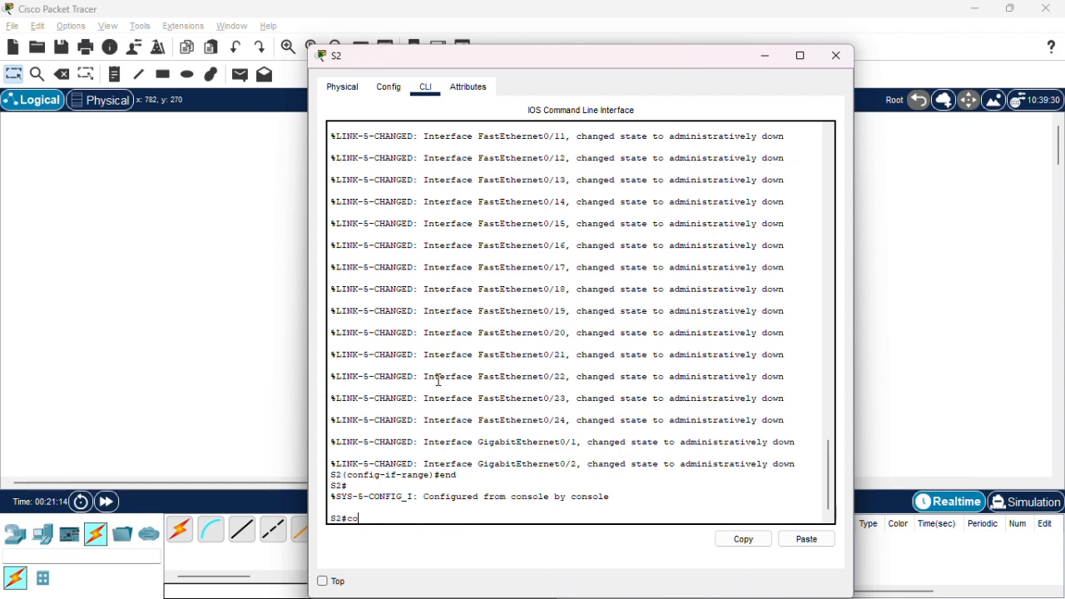
type("py run start")
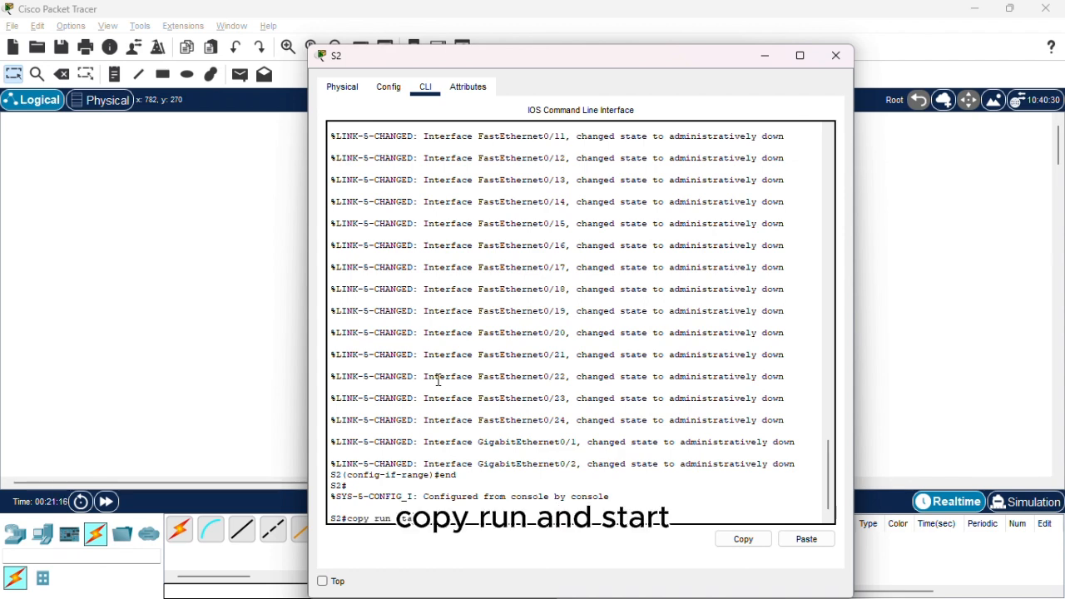
key("Return")
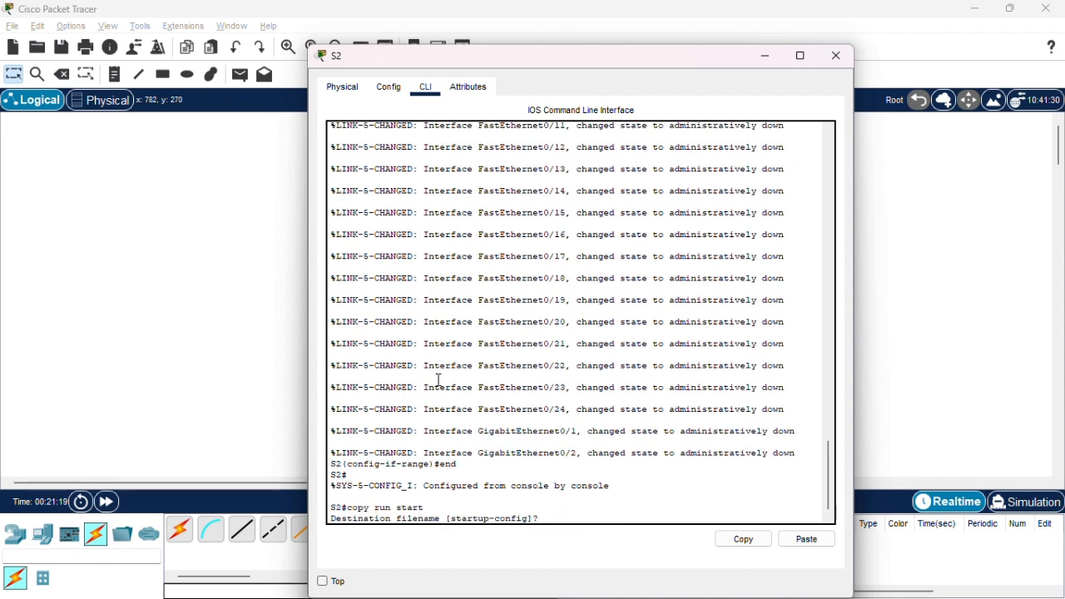
key("Return")
key("Return")
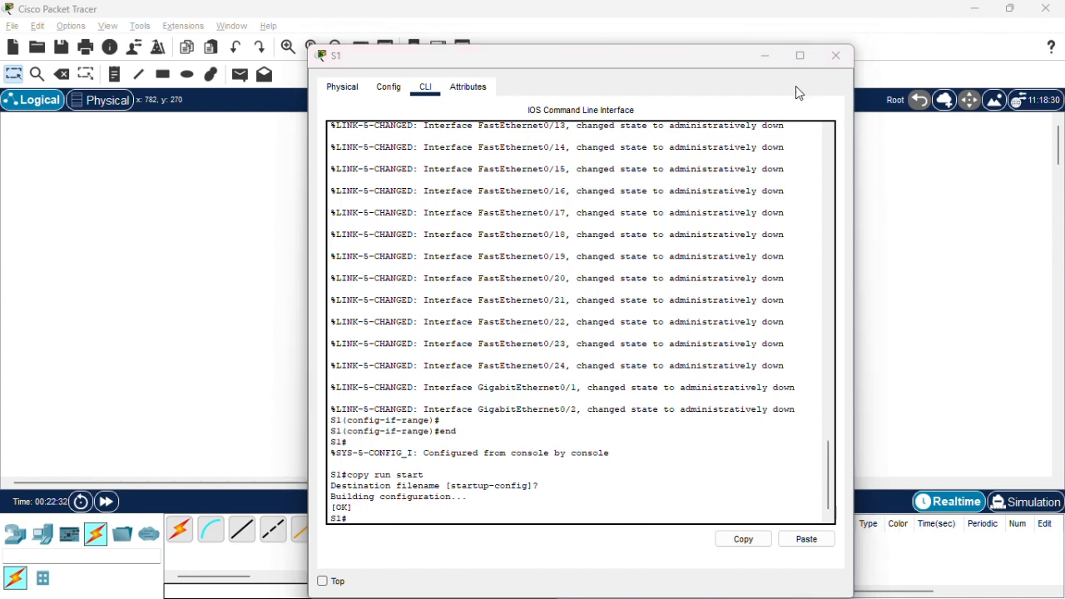
Close S2's window and switch to the Soal.pdf lab instructions in Chrome.
left_click(835, 56)
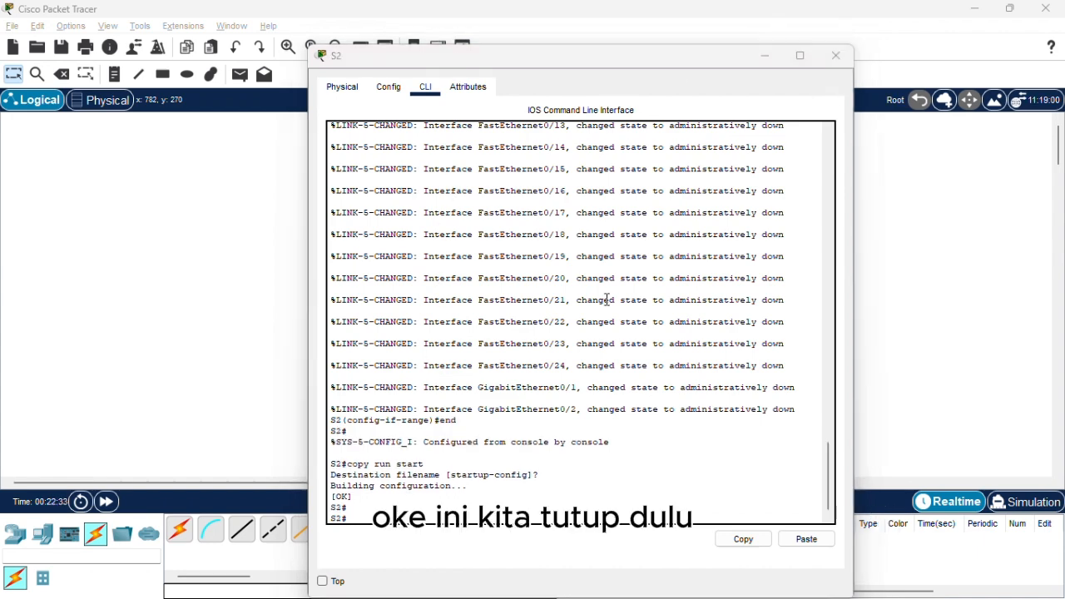
key("alt+Tab")
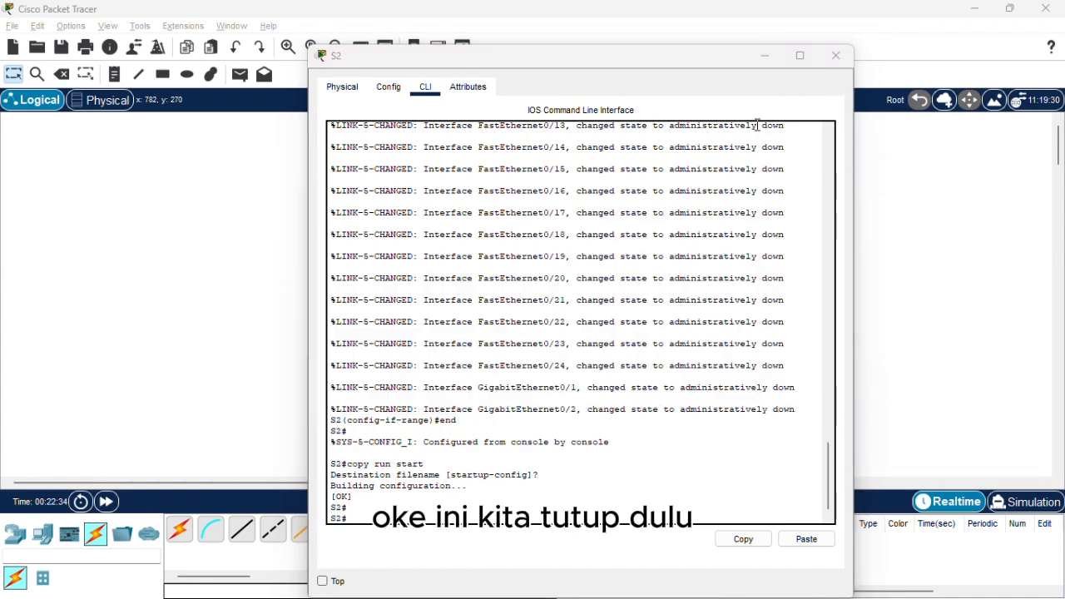
left_click(836, 55)
key("alt+Tab")
key("alt+Tab")
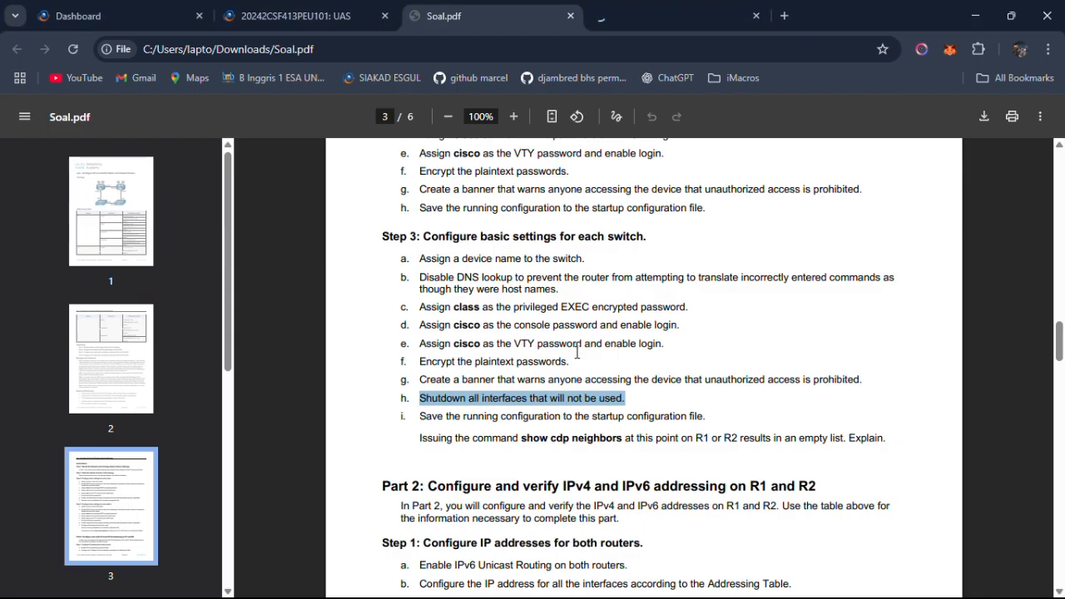
Read the end of Step 3 in Soal.pdf, covering configuration saving and the show cdp neighbors command on R1 or R2.
left_click_drag(462, 416, 696, 418)
left_click_drag(472, 439, 622, 442)
left_click(708, 443)
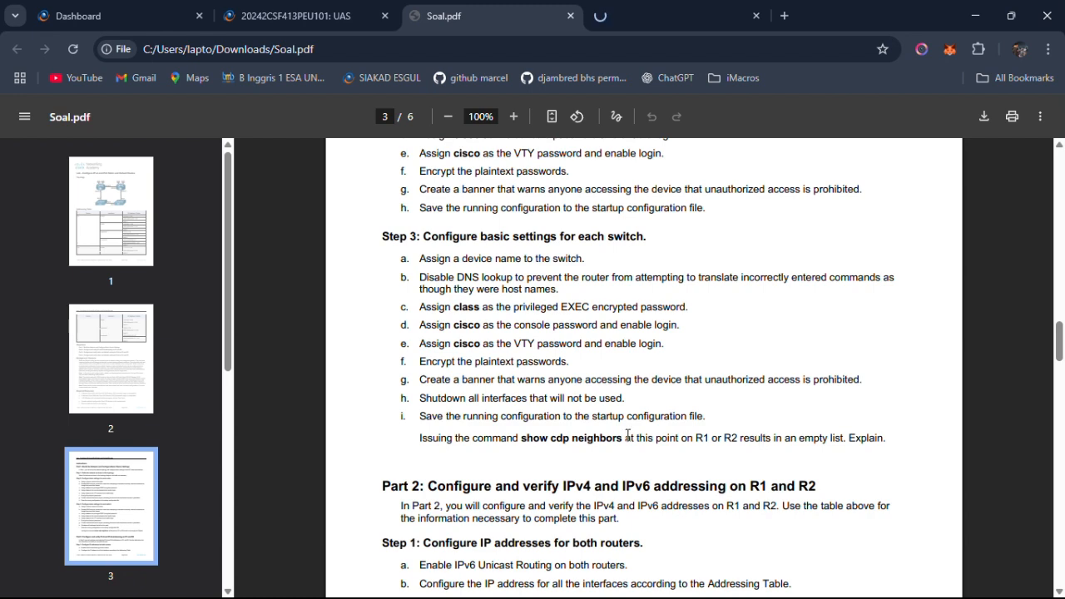
left_click_drag(583, 438, 645, 434)
left_click_drag(784, 438, 872, 438)
left_click(713, 363)
Switch back to Cisco Packet Tracer and open router R1's command line at its privileged prompt.
key("alt+Tab")
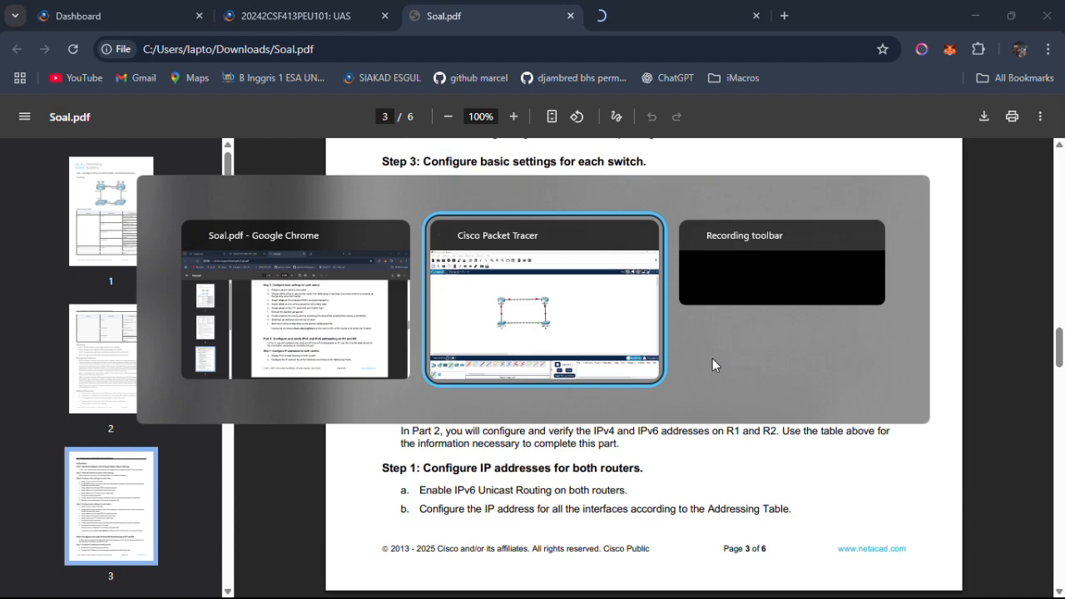
left_click_drag(664, 292, 457, 282)
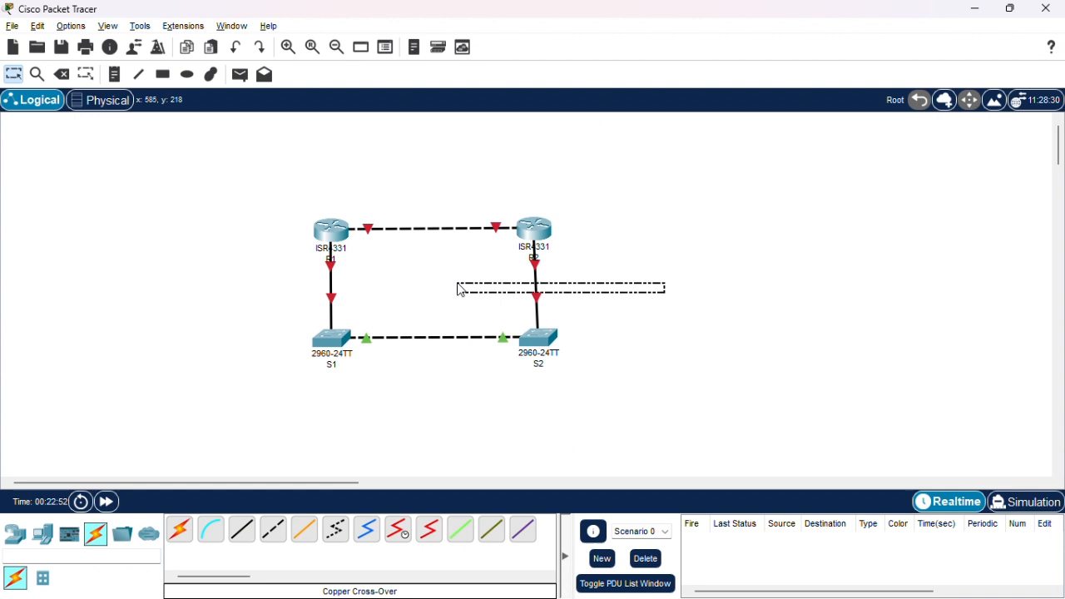
left_click(723, 283)
mouse_move(316, 267)
left_mouse_down()
mouse_move(366, 286)
mouse_move(317, 272)
left_mouse_up()
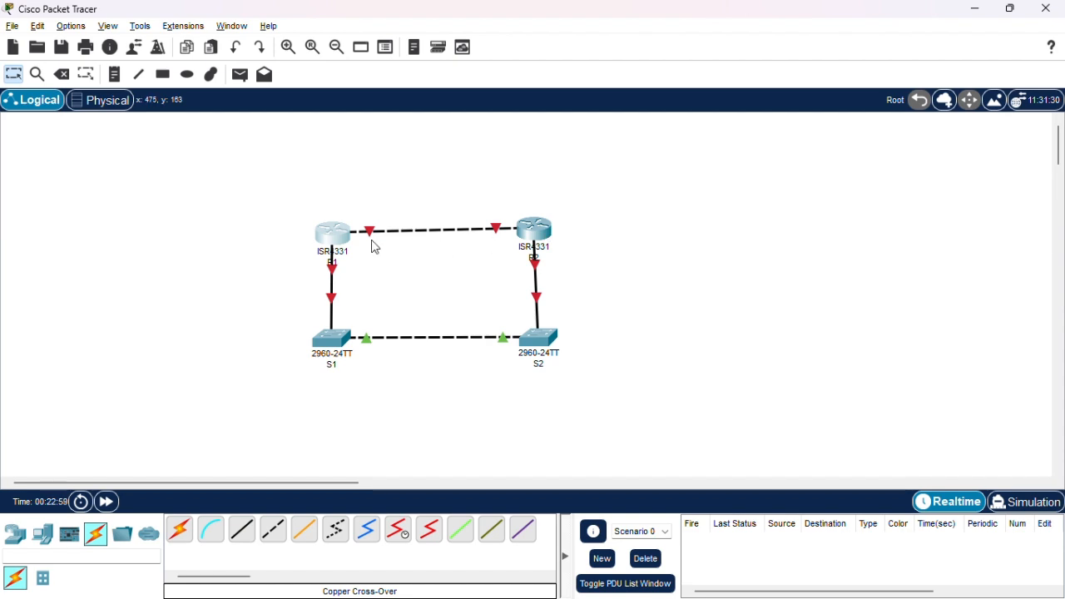
left_click_drag(334, 231, 337, 228)
left_click(339, 237)
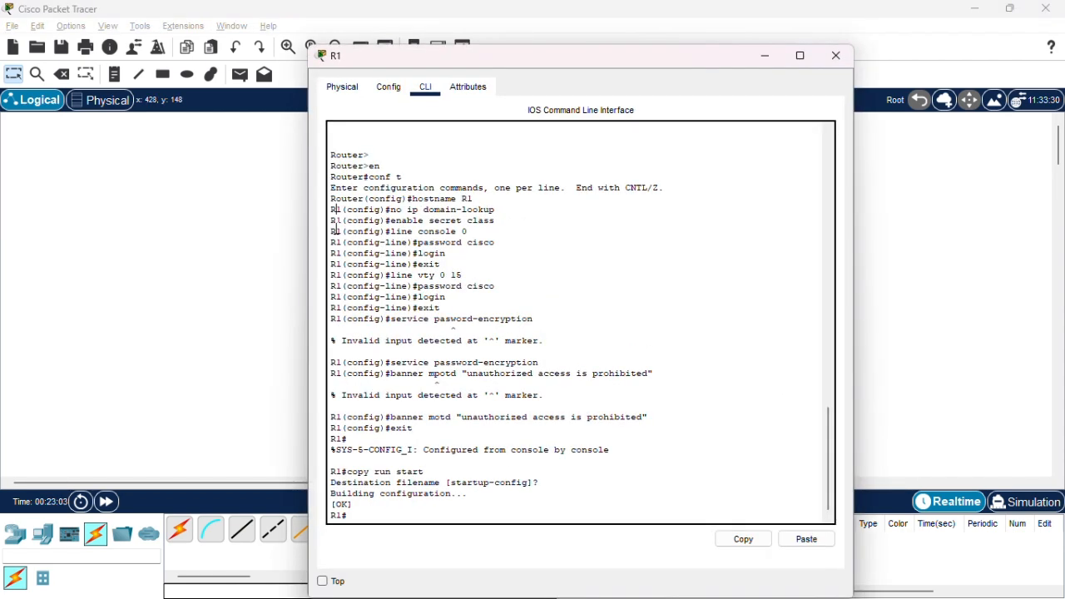
left_click_drag(468, 493, 423, 498)
key("Return")
key("Return")
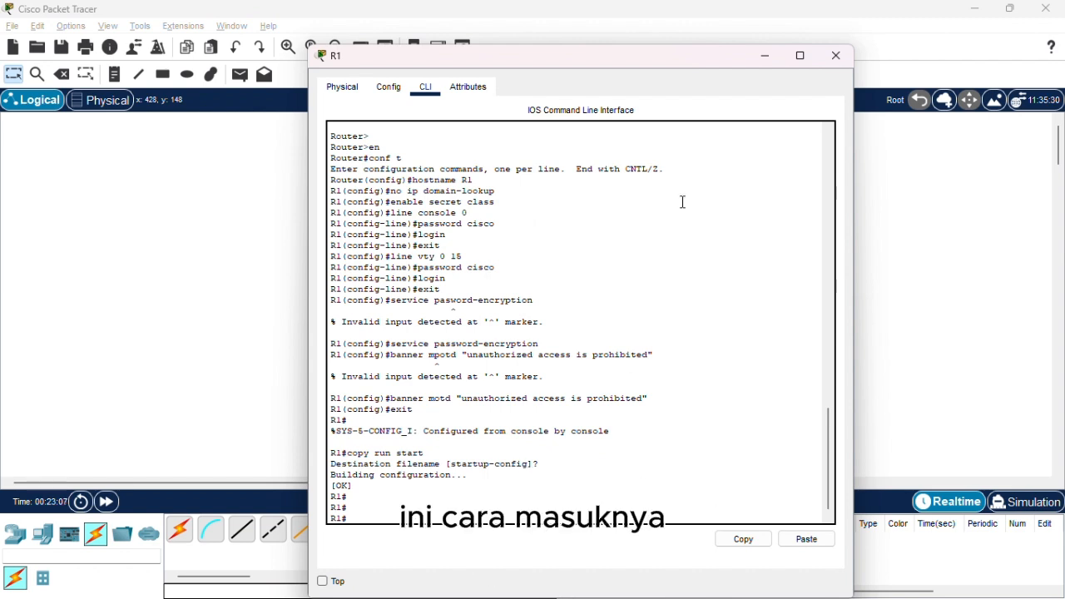
left_click(342, 86)
left_click(425, 87)
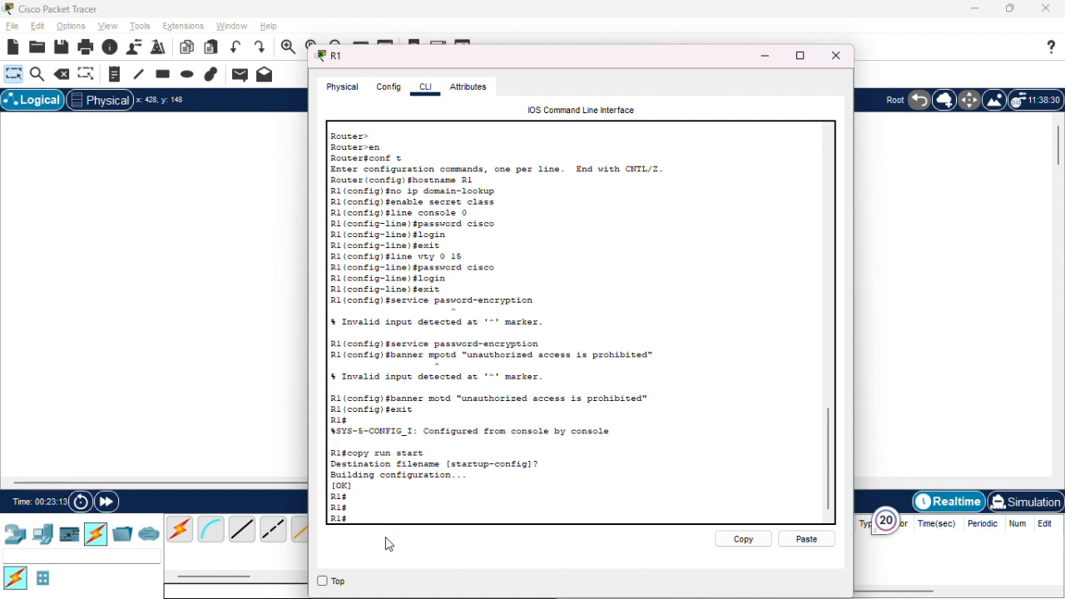
Try the enable and end commands at R1's privileged prompt.
type("en")
key("Tab")
key("Return")
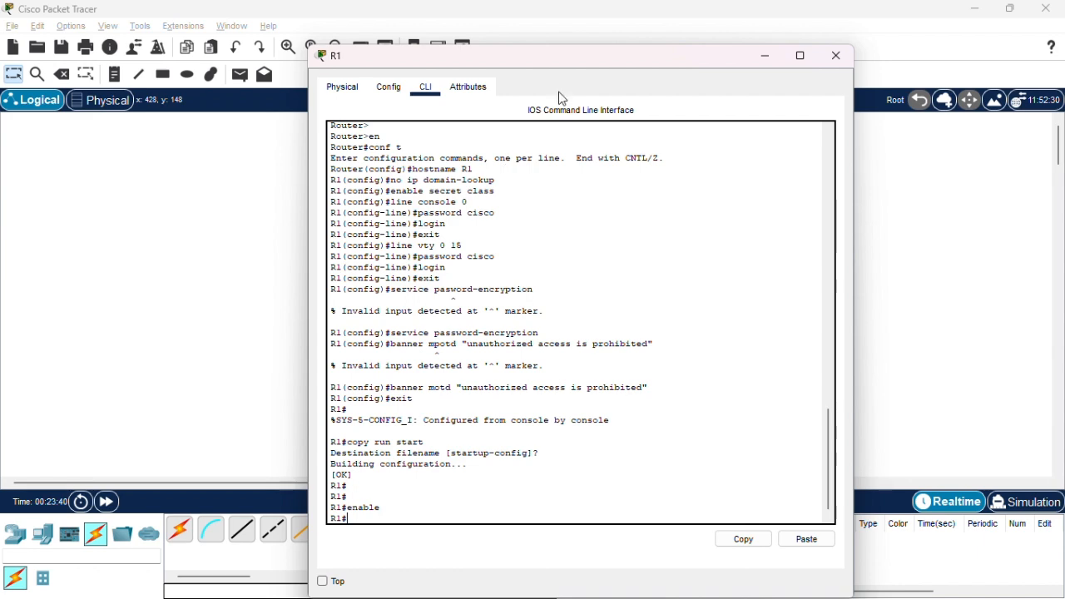
left_click_drag(573, 63, 694, 88)
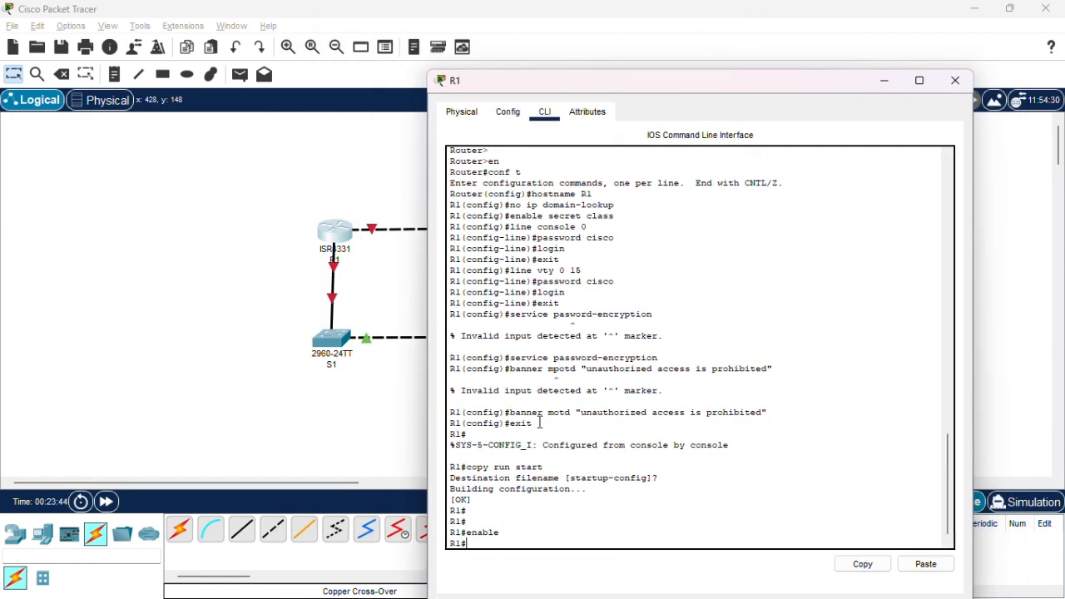
type("end")
key("Return")
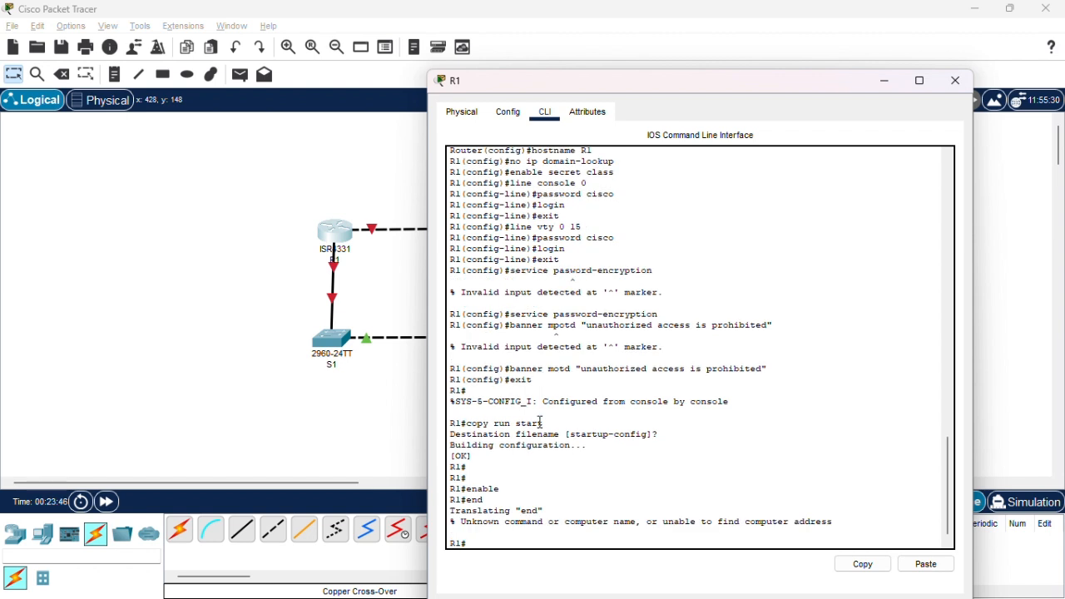
key("Return")
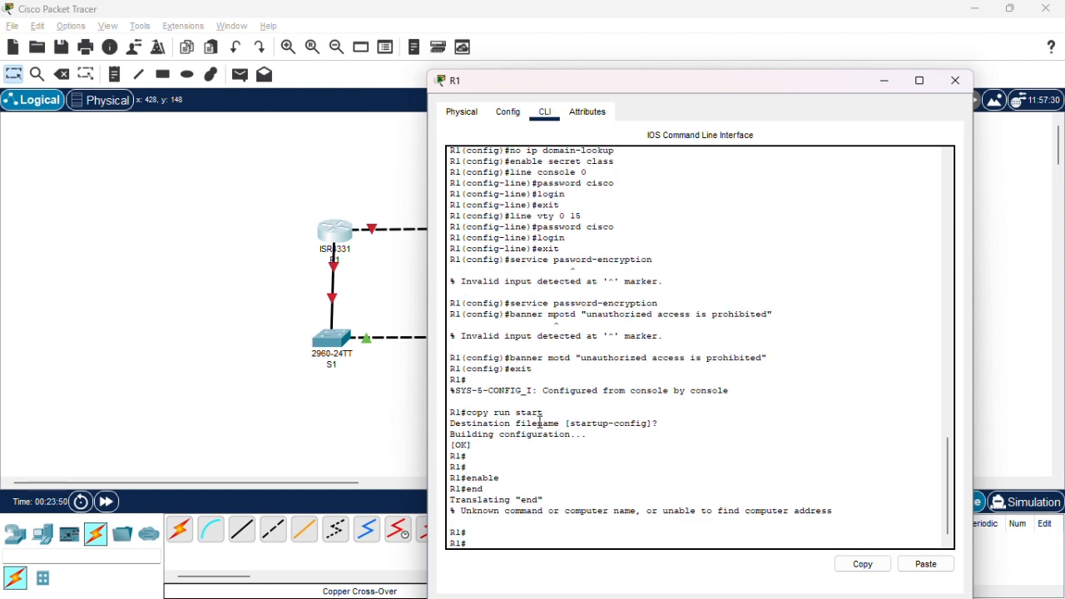
type("ena")
key("Return")
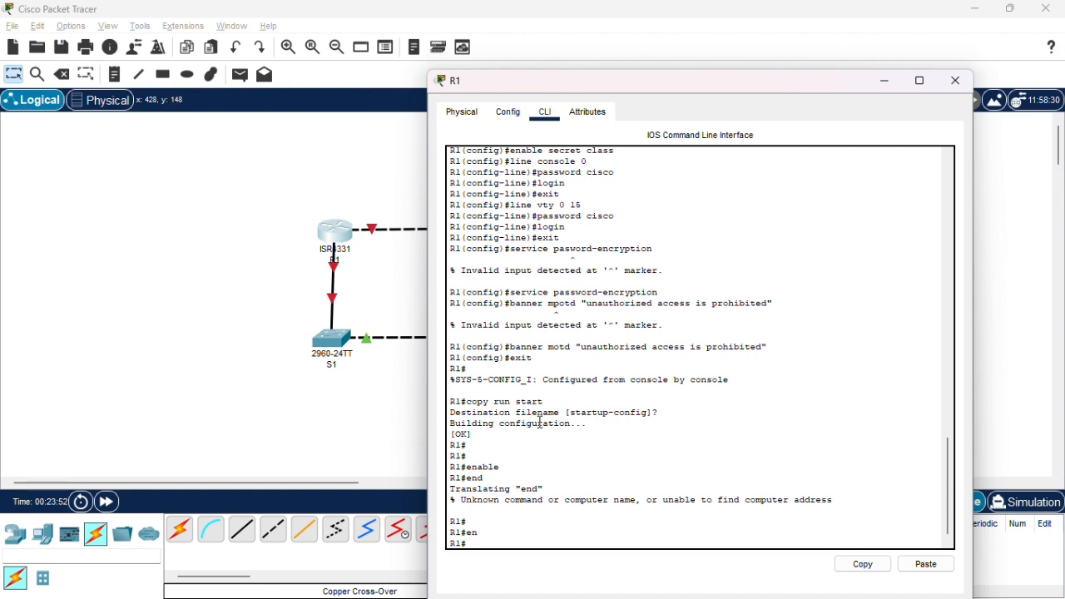
key("Return")
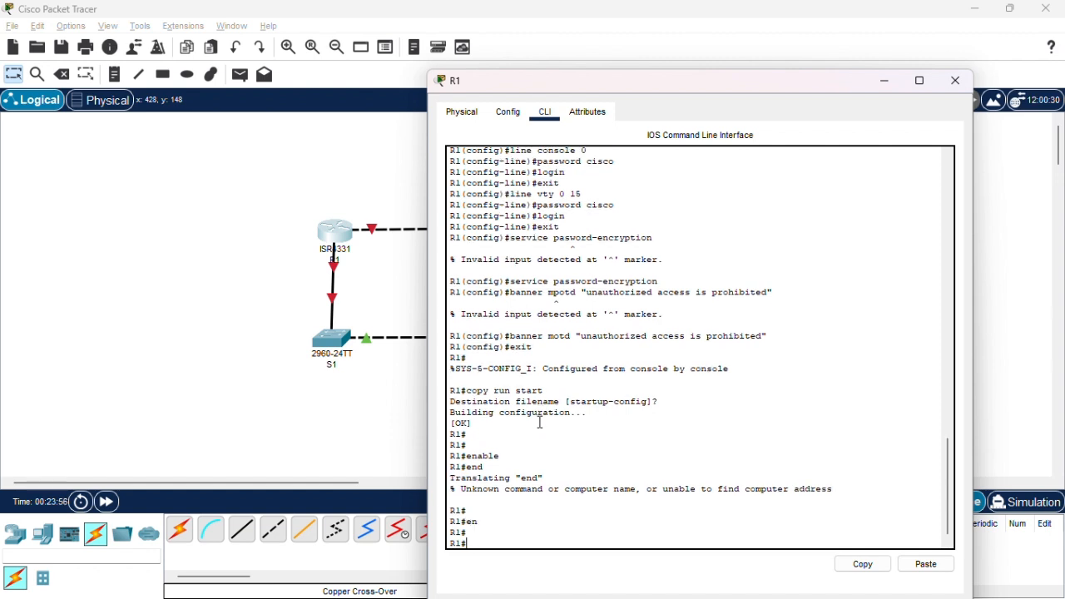
Exit R1's console session and restart it to check the unauthorized-access banner at the login prompt.
type("exit")
key("Return")
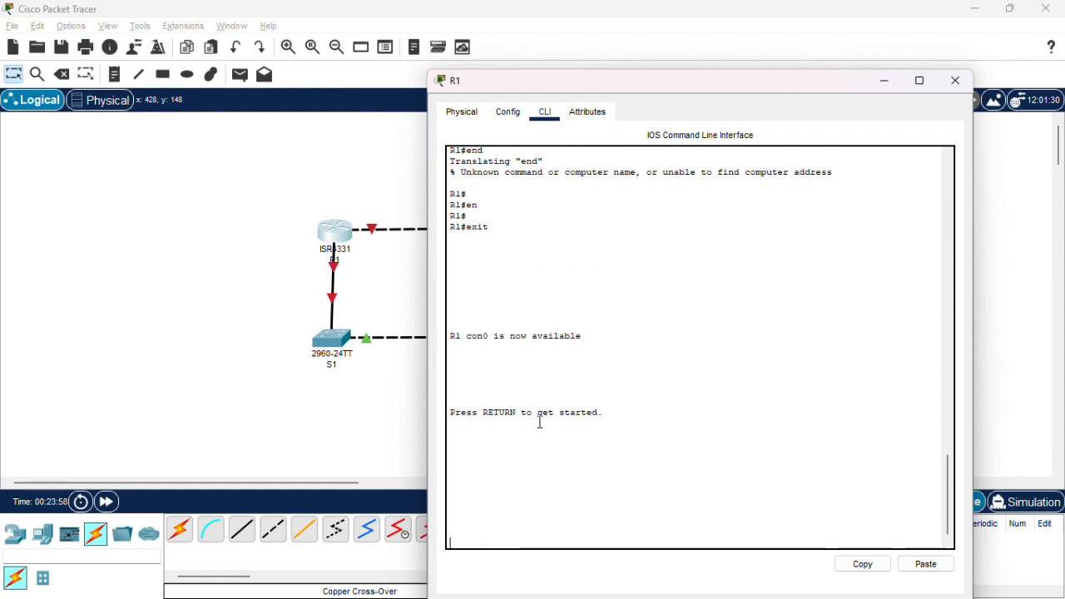
key("Return")
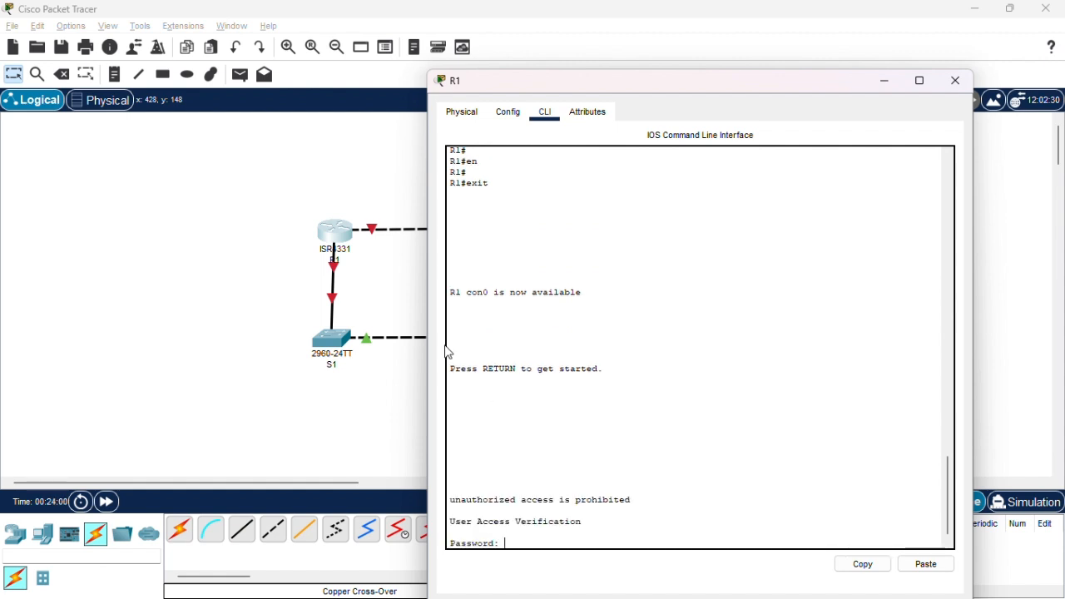
key("alt+Tab")
key("alt+Tab")
key("alt+Tab")
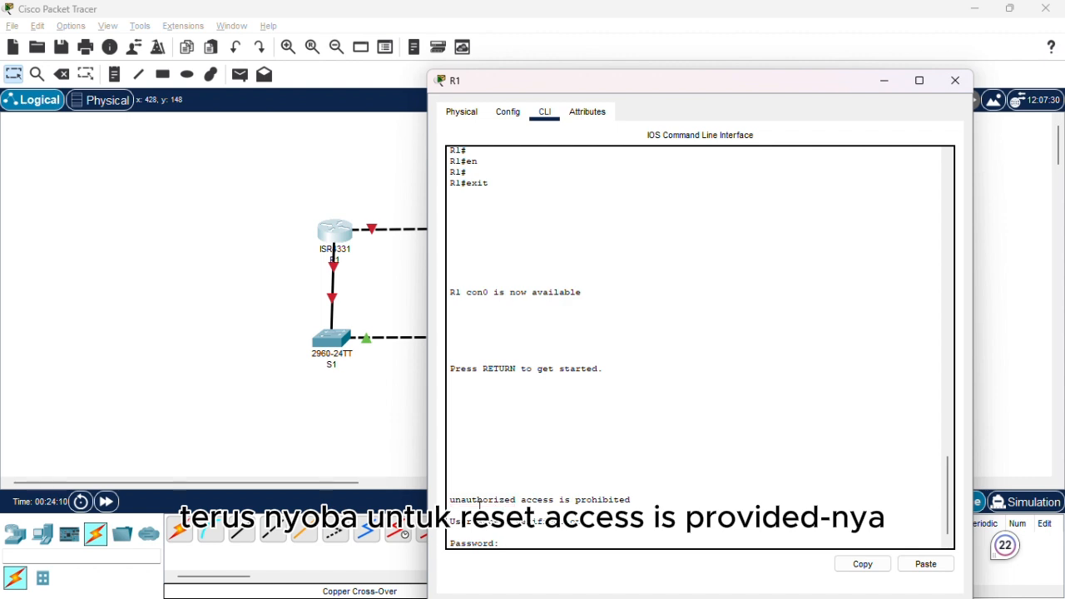
left_click_drag(450, 499, 488, 499)
left_click_drag(635, 495, 636, 495)
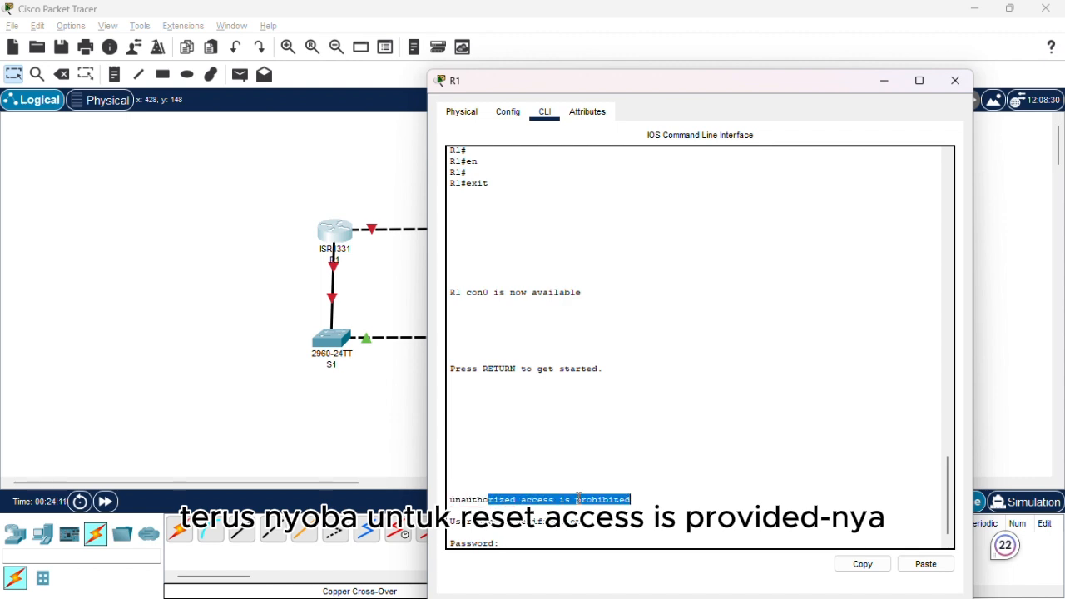
Log in to R1's console by entering the console password.
left_click(522, 543)
type("sisco")
key("Return")
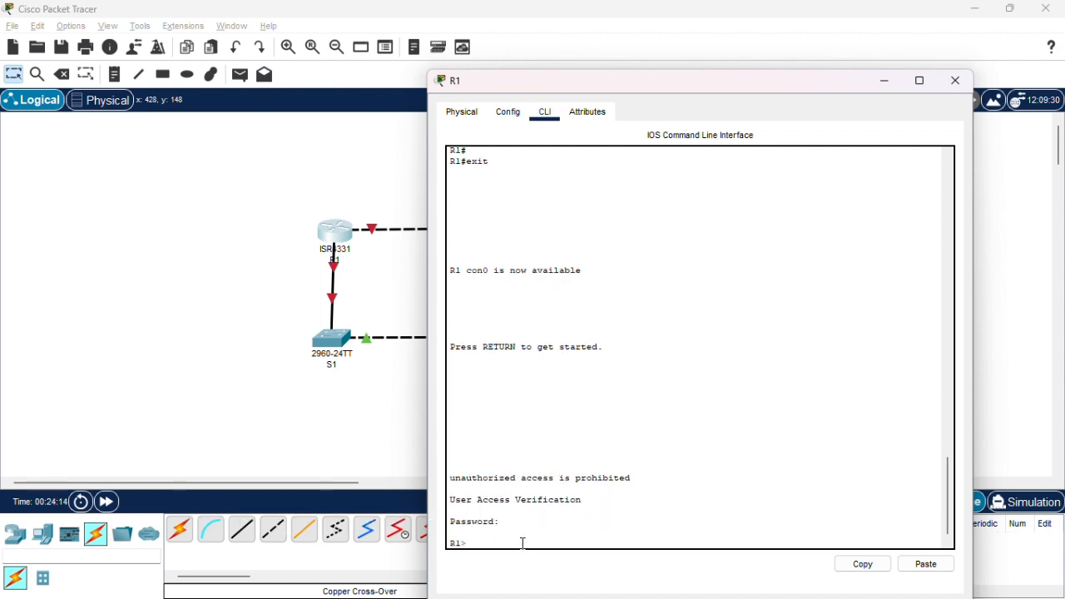
Try to enter R1's privileged mode with the enable command and a password.
type("en")
key("Return")
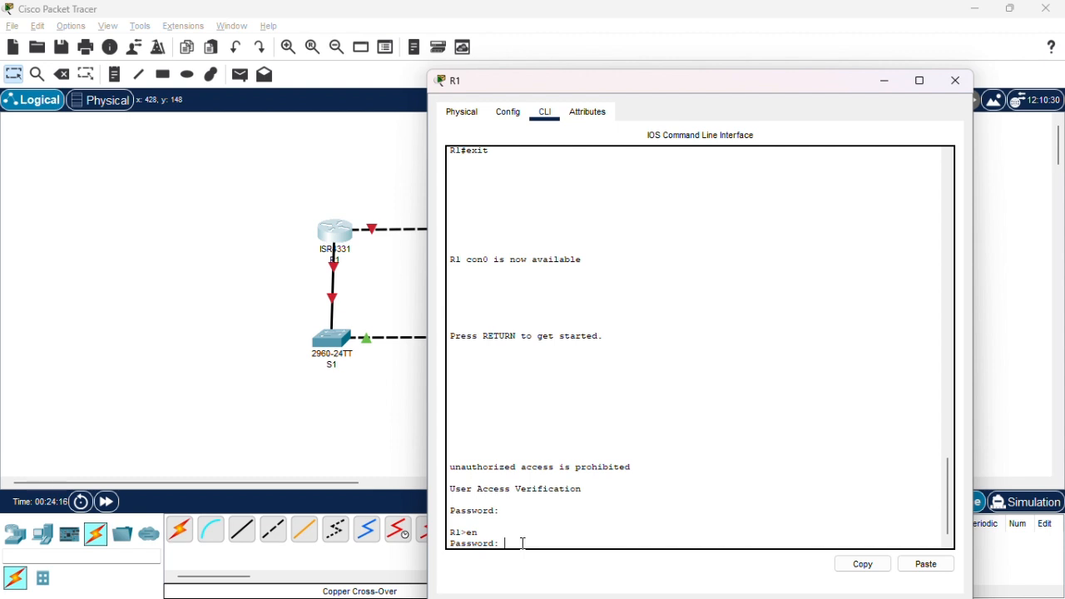
type("sisco")
key("Return")
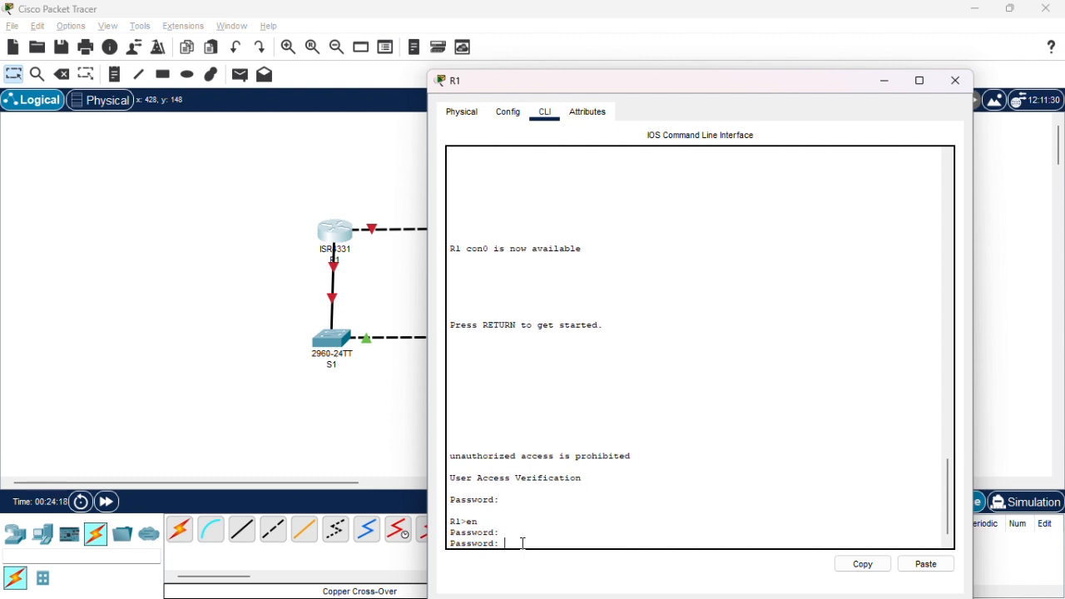
type("sisko")
key("Return")
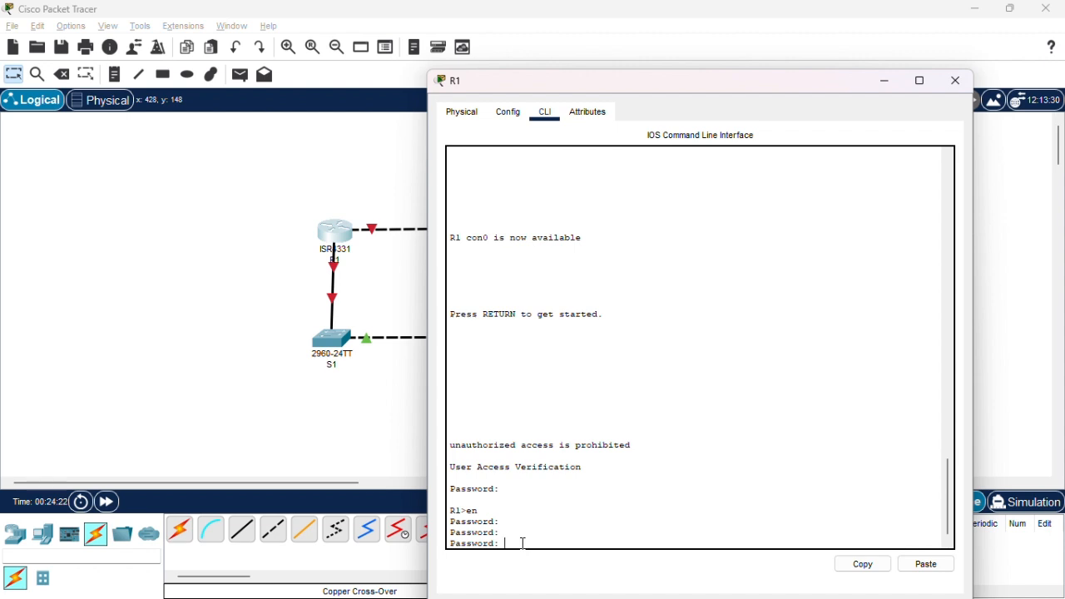
key("Return")
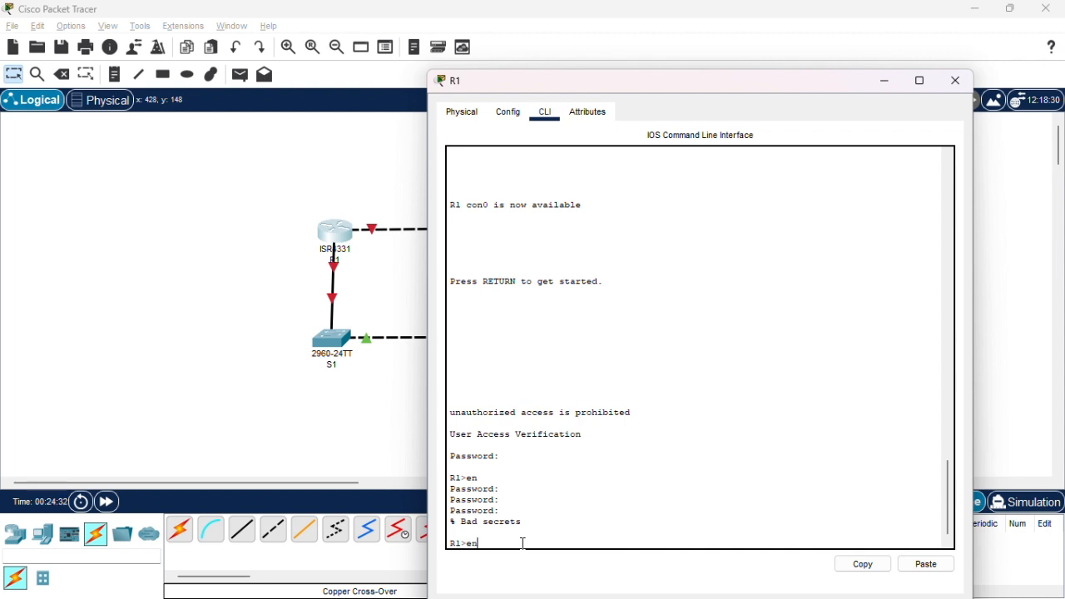
Run enable on R1 again, look up the configured secret in the earlier commands, and enter the enable password.
type("en")
key("Return")
key("Return")
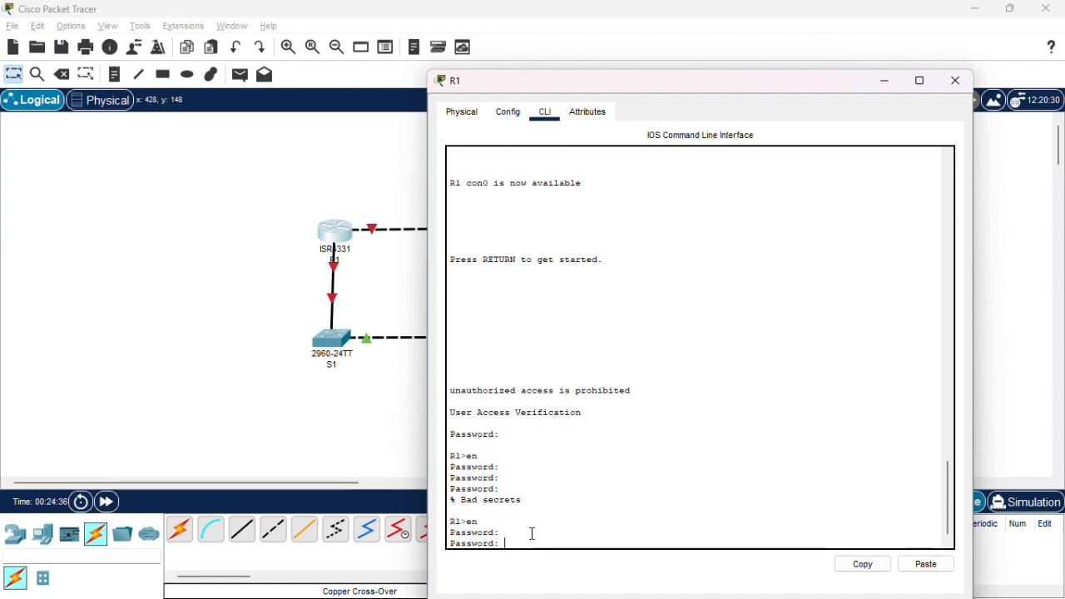
scroll(603, 317, "up", 10)
scroll(603, 317, "up", 4)
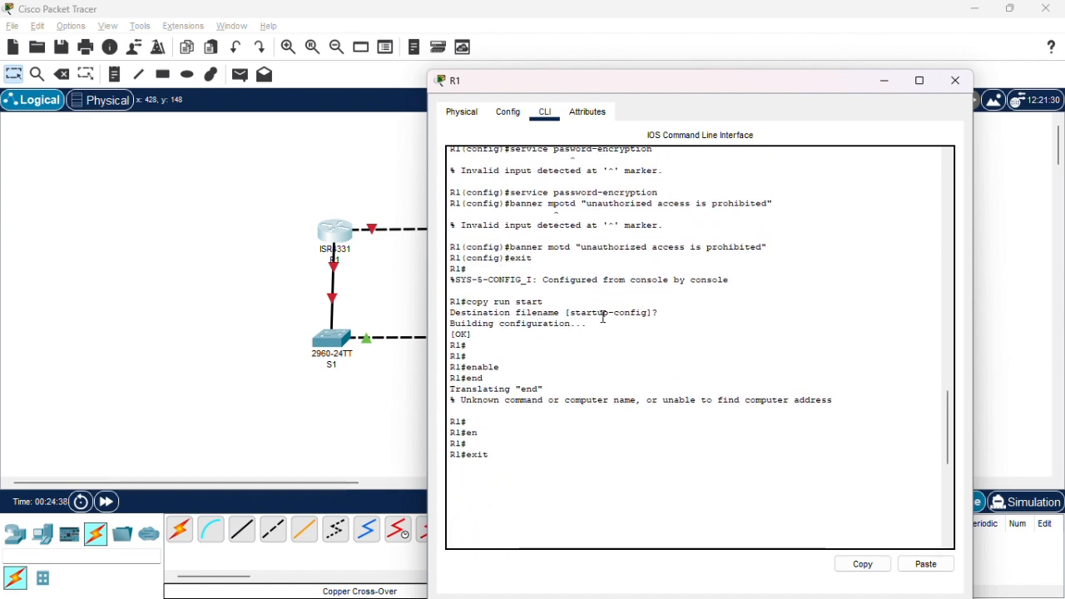
scroll(603, 317, "up", 3)
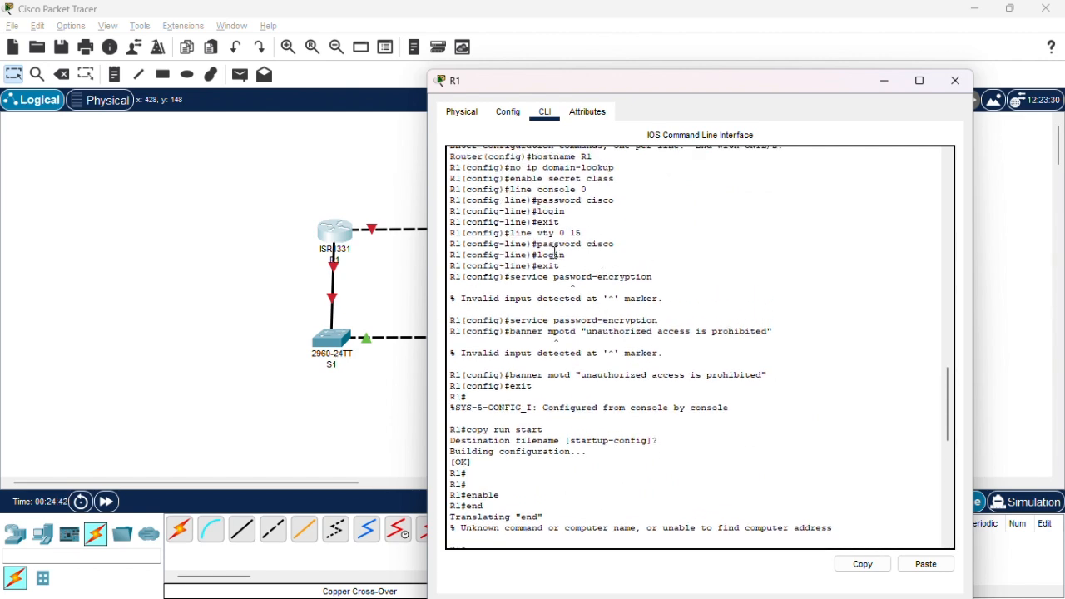
left_click_drag(553, 254, 606, 259)
left_click(610, 245)
scroll(539, 369, "down", 9)
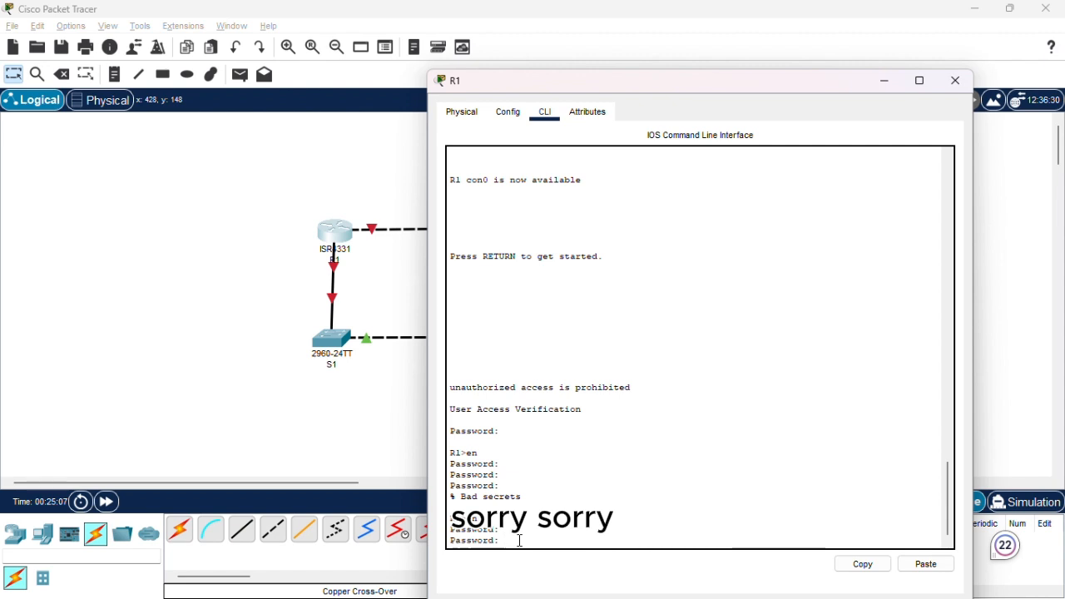
key("Return")
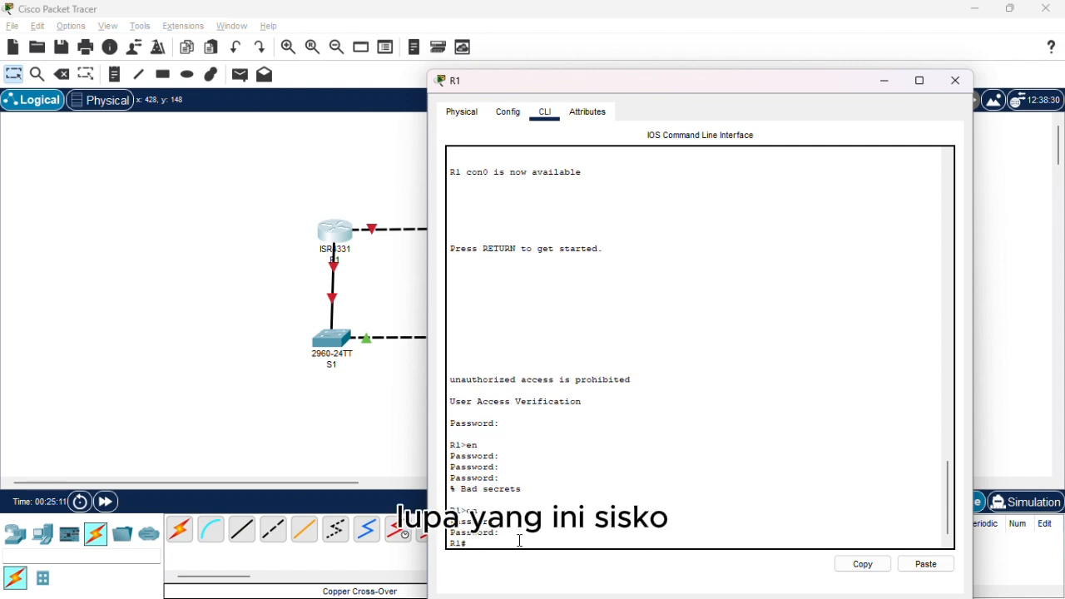
left_click(502, 426)
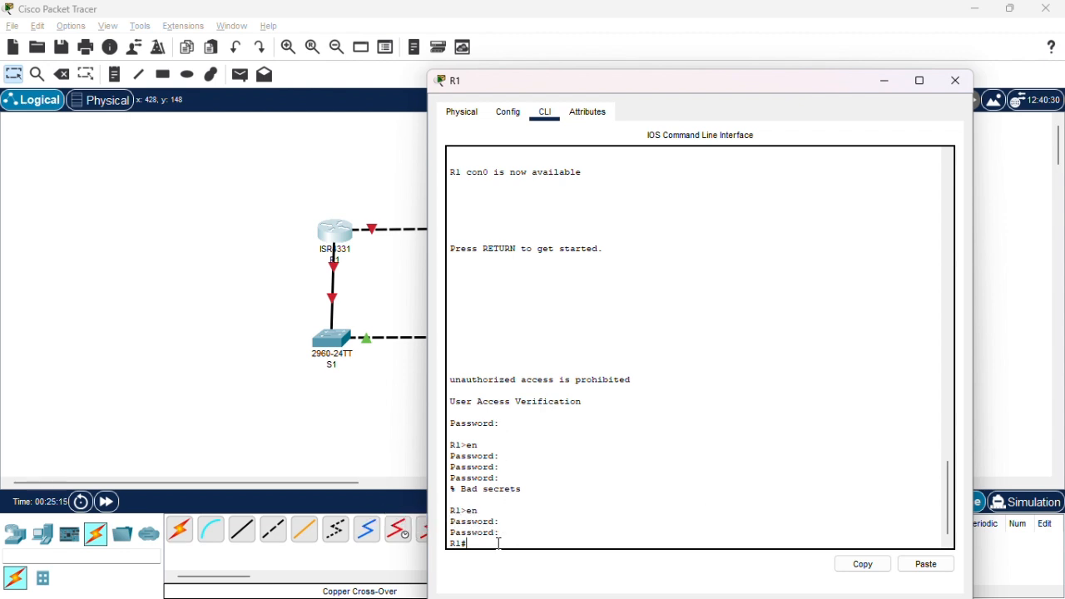
Run show cdp neighbors on R1 and examine the neighbor table.
type("show cd")
type("p neighbors")
key("Return")
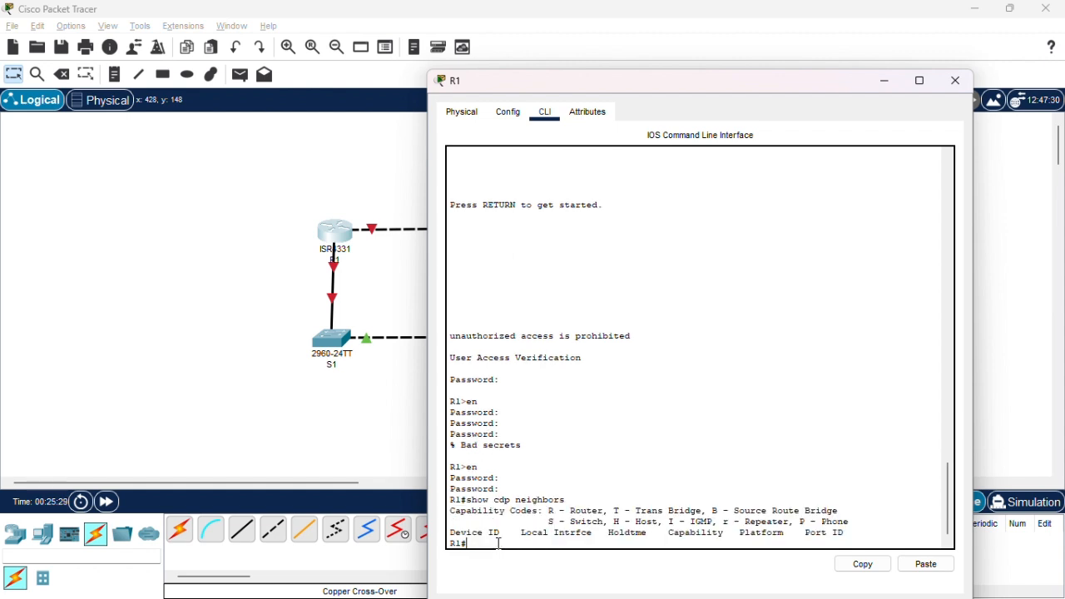
left_click_drag(450, 510, 848, 533)
left_click(872, 494)
key("alt+Tab")
key("alt+Tab")
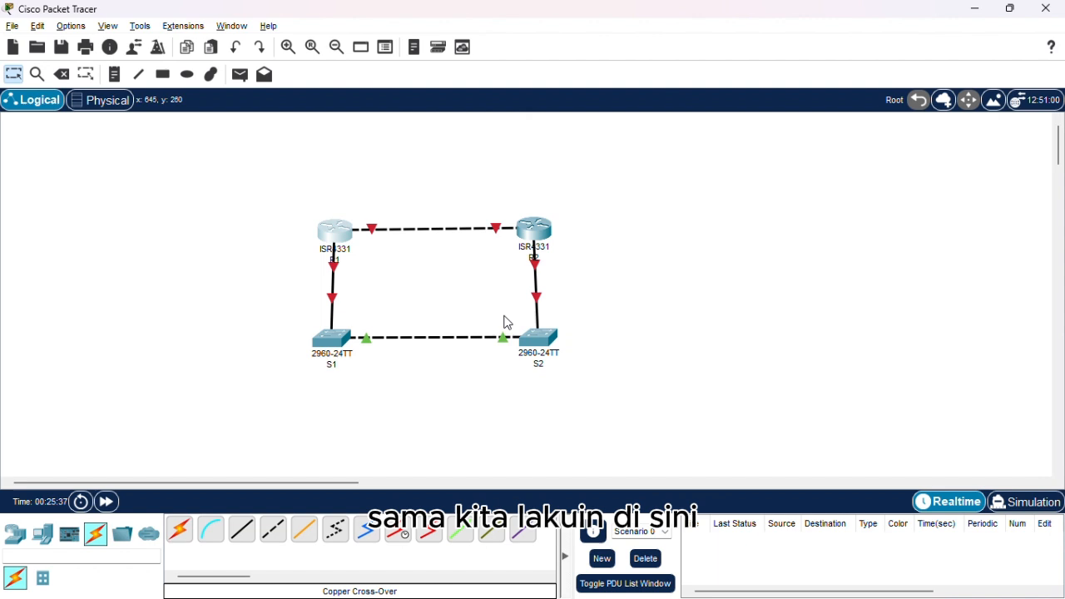
Open R2's command line, log in with the console password, and enter privileged mode with the enable password.
left_click(536, 237)
key("Return")
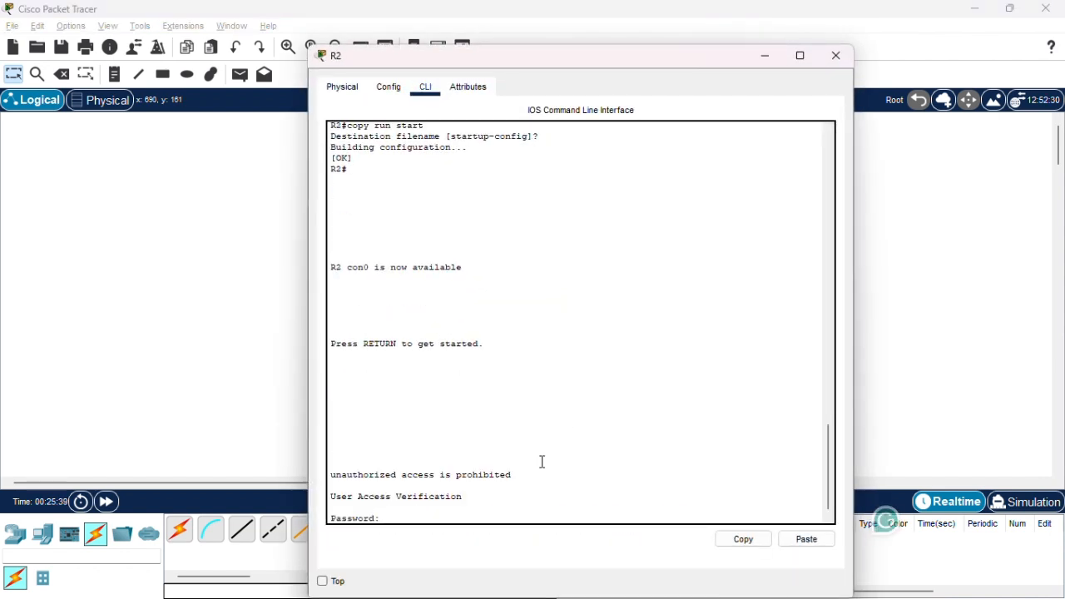
type("cisco")
key("Return")
type("en")
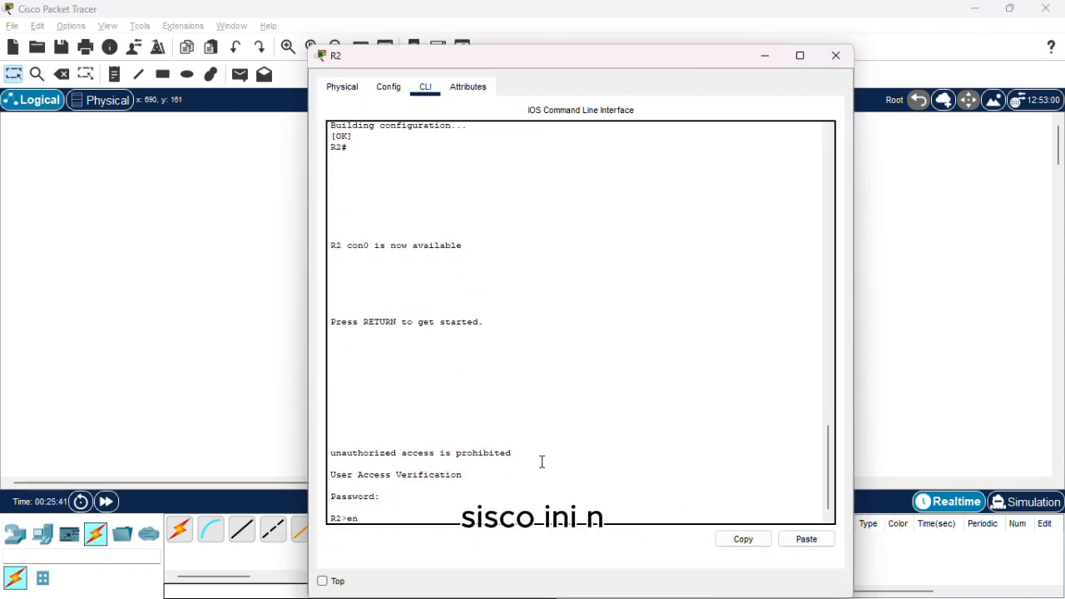
key("Return")
type("class")
key("Return")
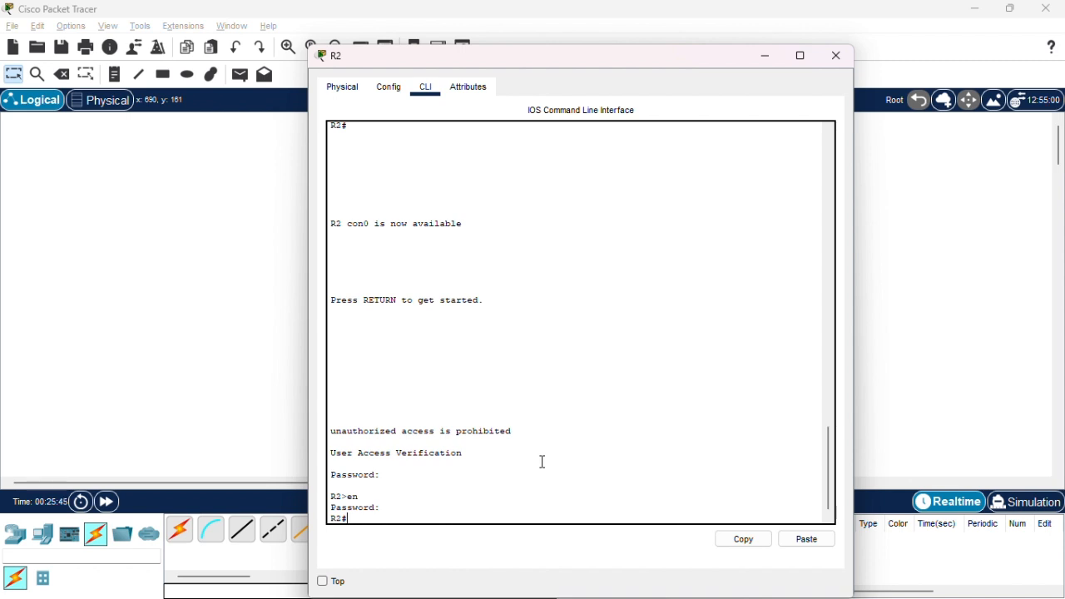
Run show cdp neighbors on R2 to check its neighbor table.
type("show")
type(" cdp")
type(" nei")
type("ghborad")
key("BackSpace")
key("BackSpace")
key("BackSpace")
key("Return")
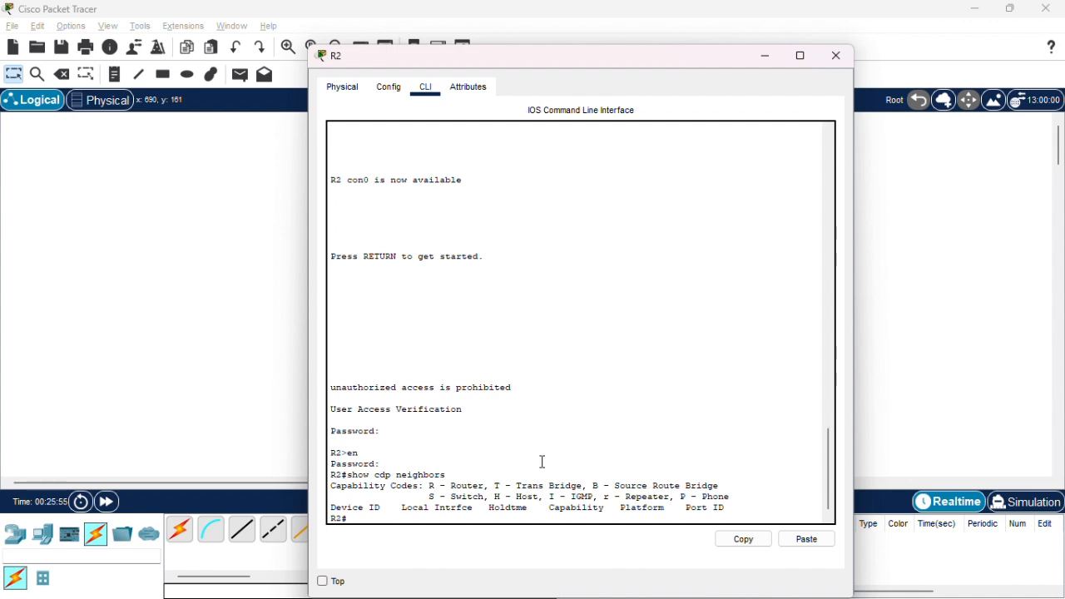
Switch to Soal.pdf in Chrome and read the CDP question and the Part 2 instructions for IPv4 and IPv6 addressing.
key("alt+Tab")
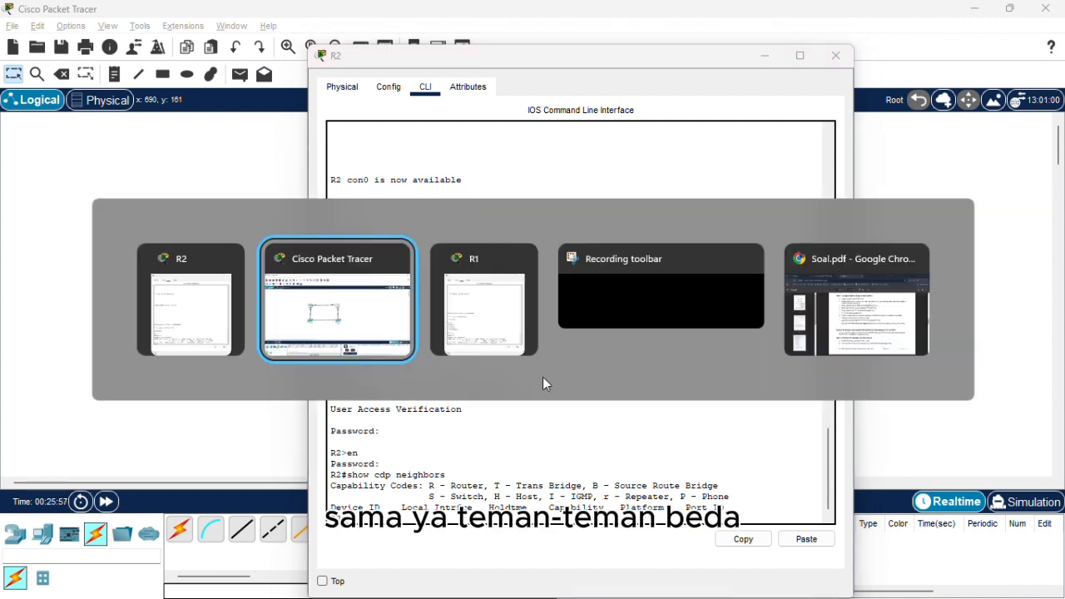
key("alt+Tab")
key("alt+Tab")
key("alt+Tab")
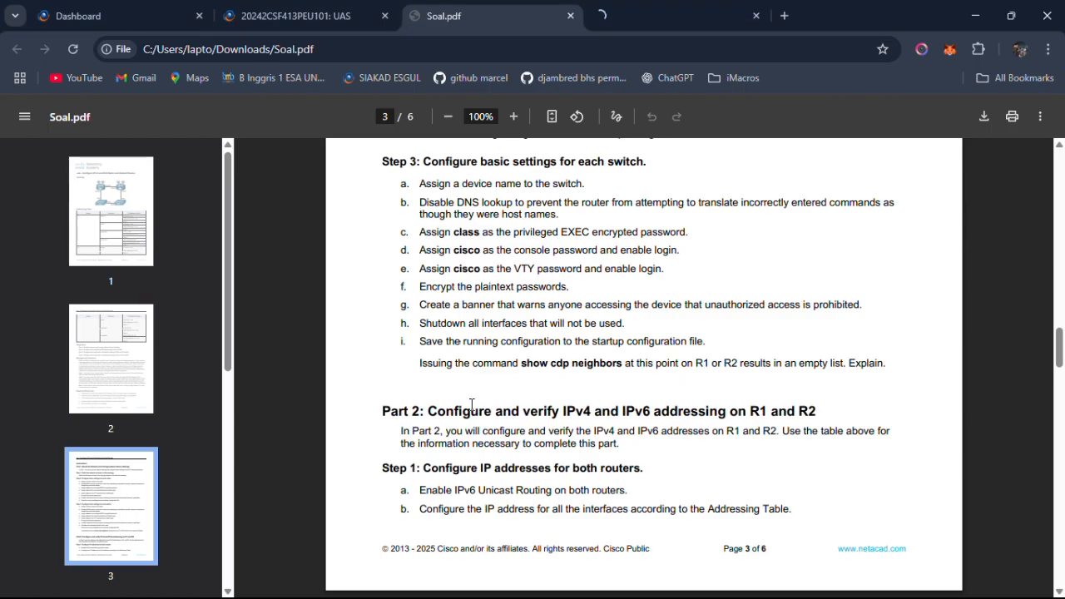
left_click_drag(419, 357, 836, 374)
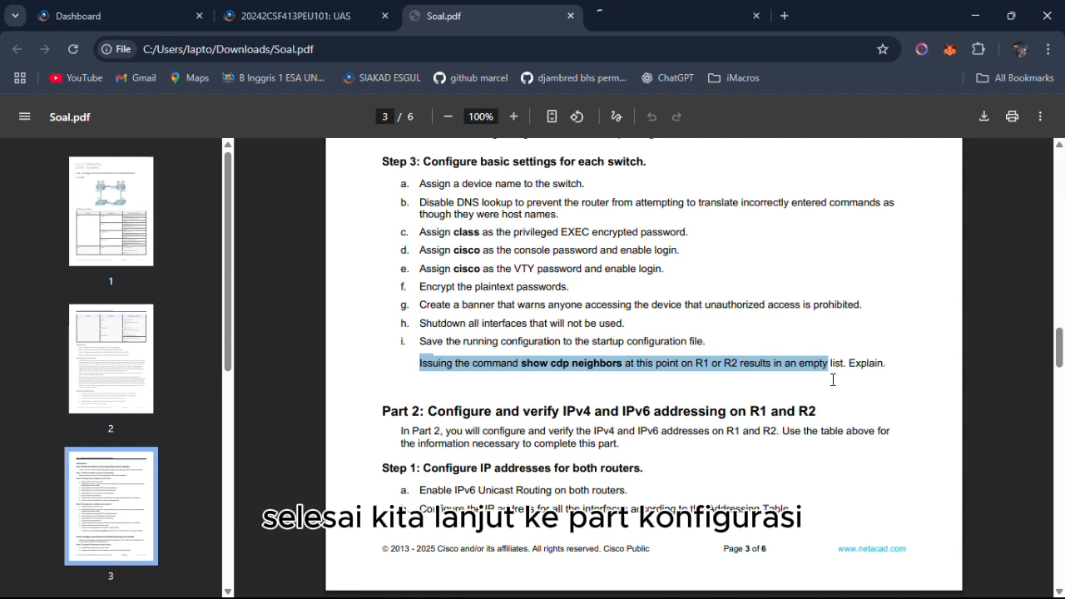
left_click(432, 407)
left_click_drag(382, 411, 811, 414)
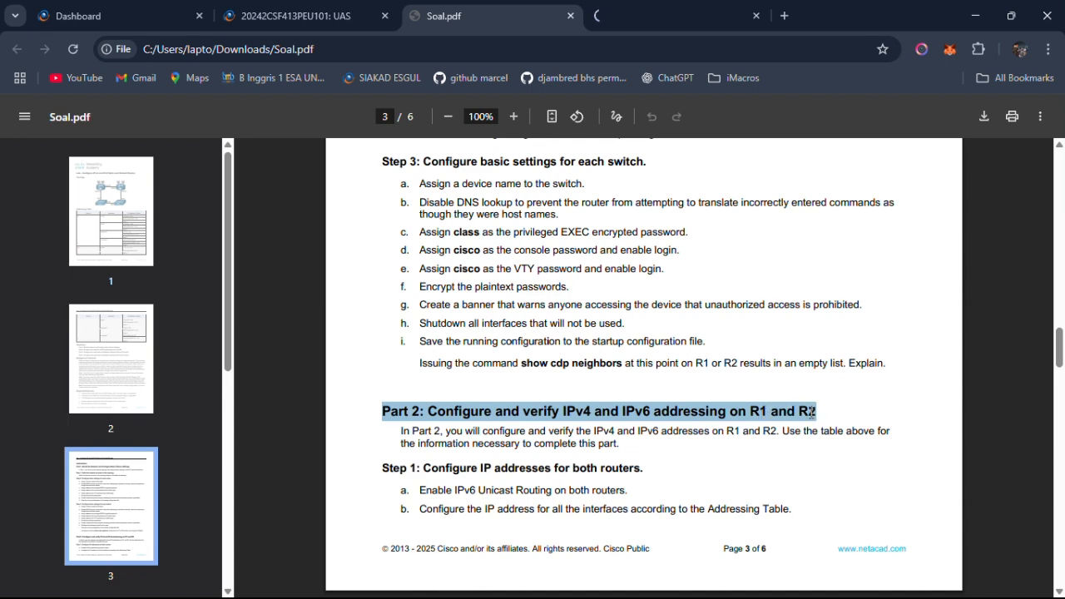
left_click(449, 364)
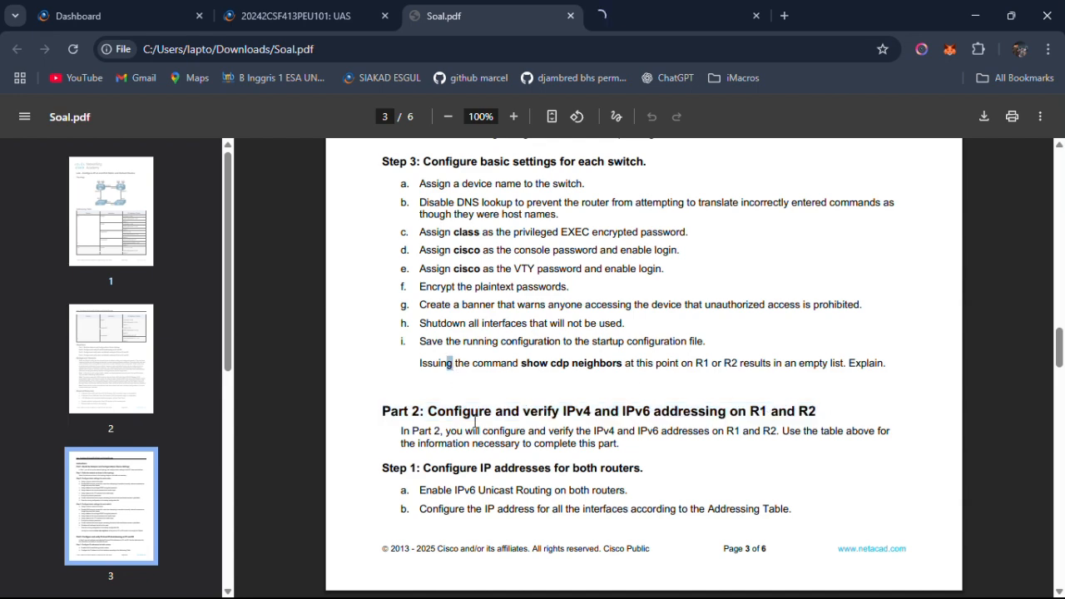
scroll(475, 420, "down", 2)
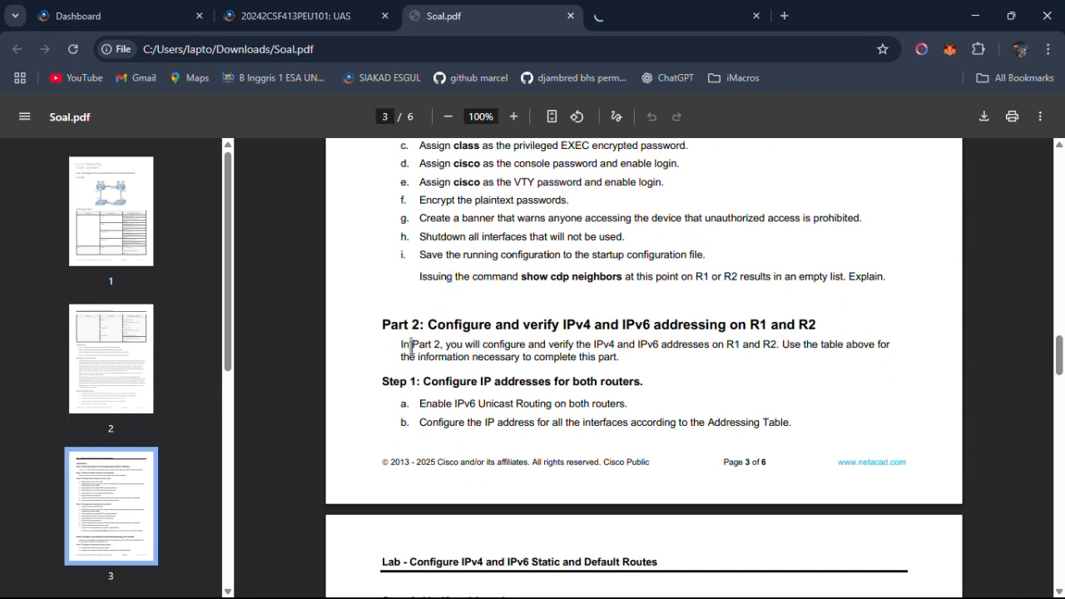
left_click_drag(402, 345, 643, 363)
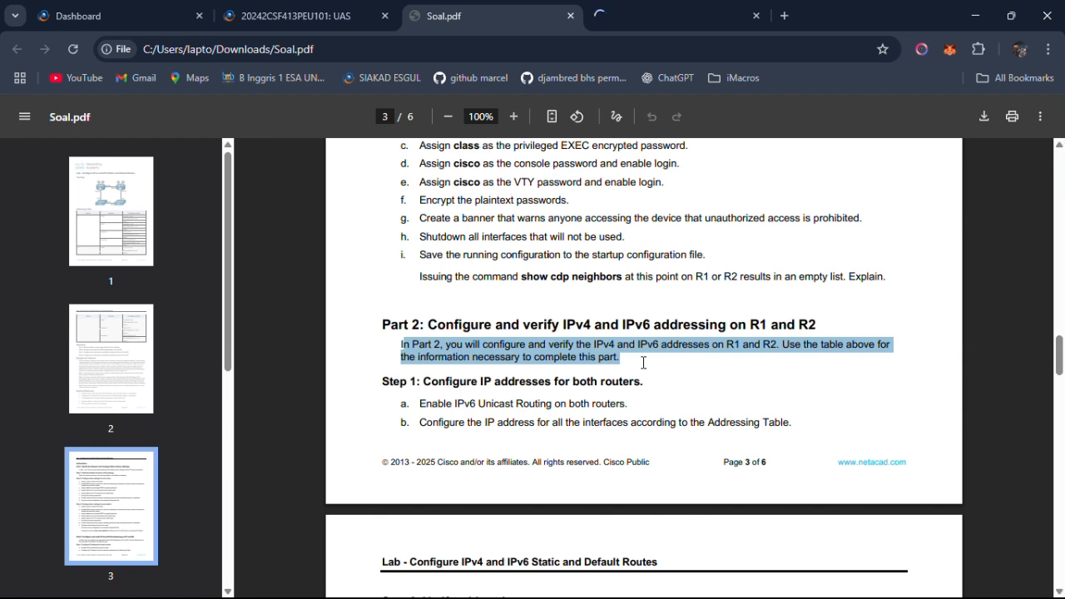
left_click(645, 368)
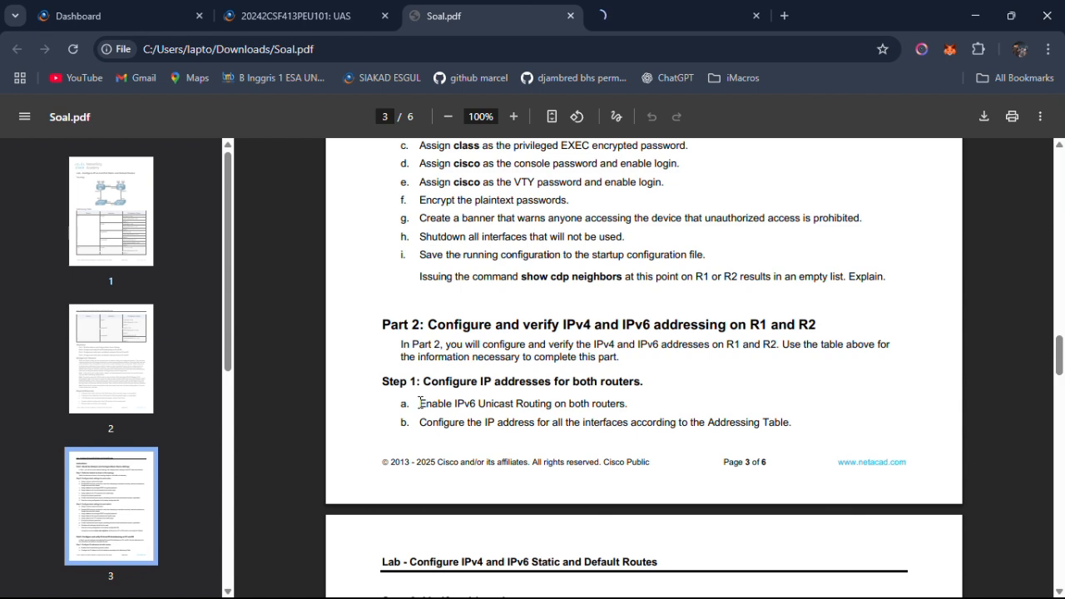
left_click_drag(419, 403, 574, 420)
key("alt+Tab")
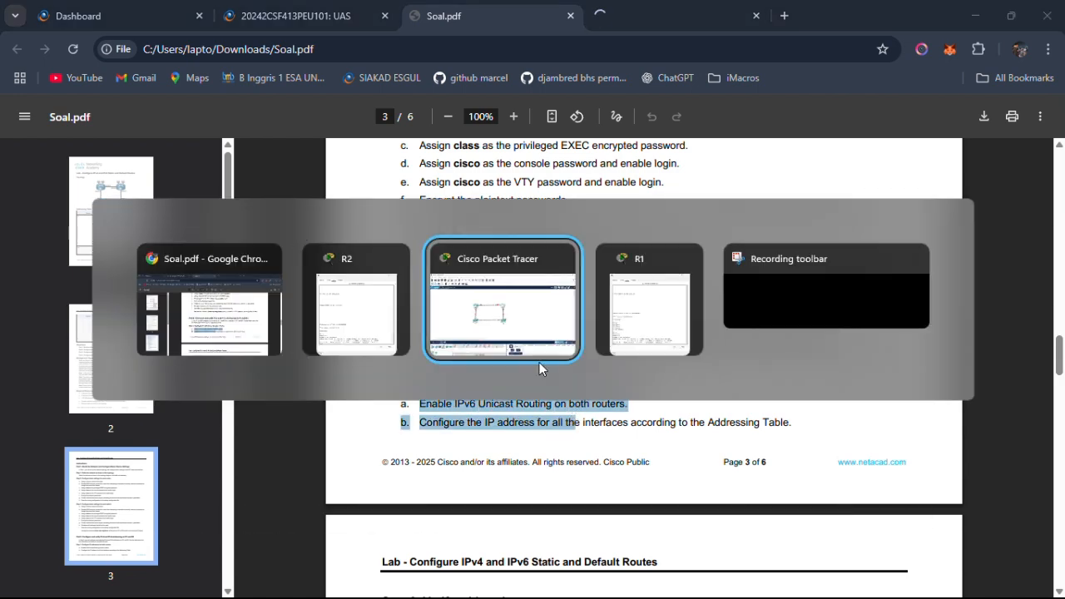
key("alt+Tab")
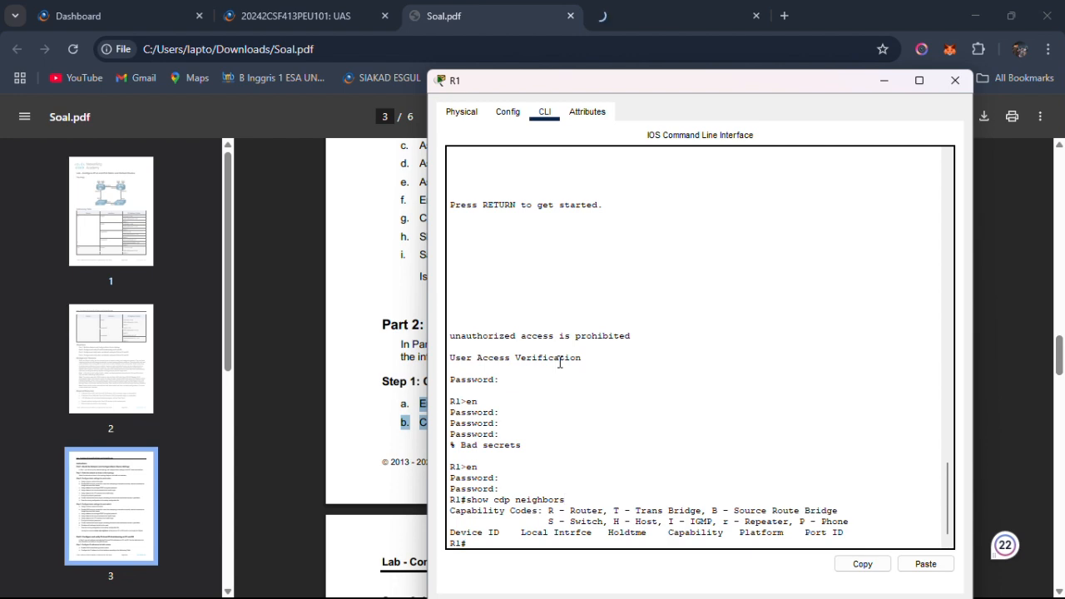
left_click(381, 405)
scroll(381, 404, "down", 5)
scroll(382, 408, "up", 3)
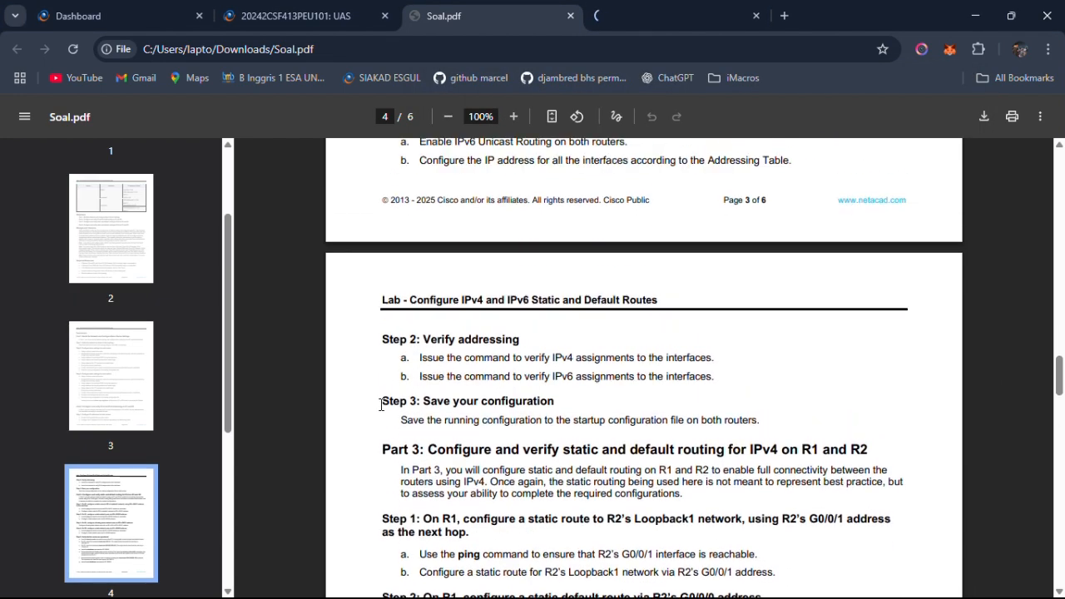
Switch to R1's command line, enter global configuration mode, and enable IPv6 routing with ipv6 unicast-routing.
key("alt+Tab")
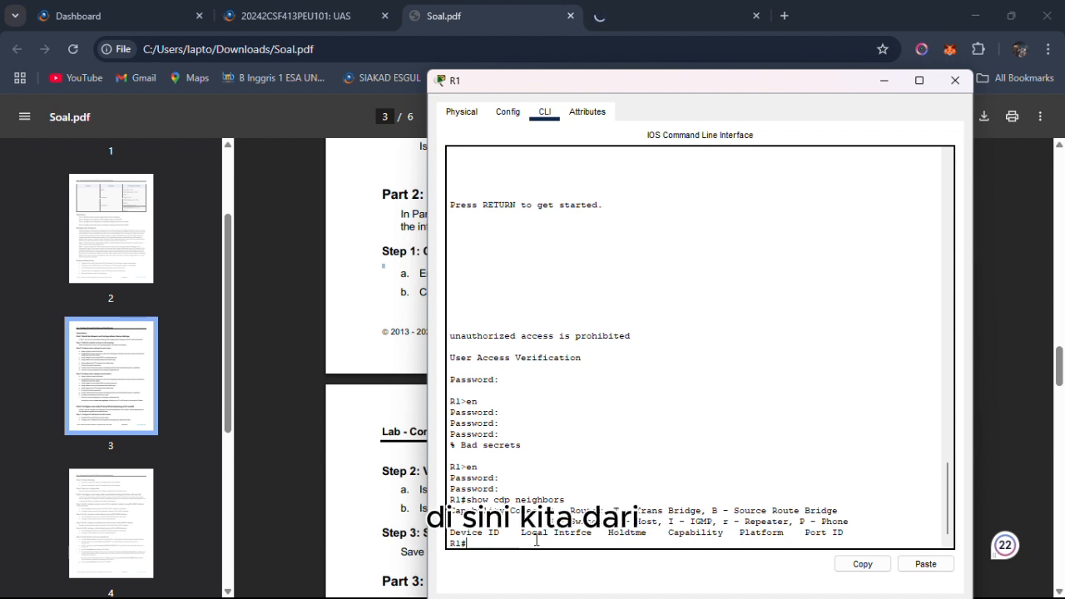
type("conf t")
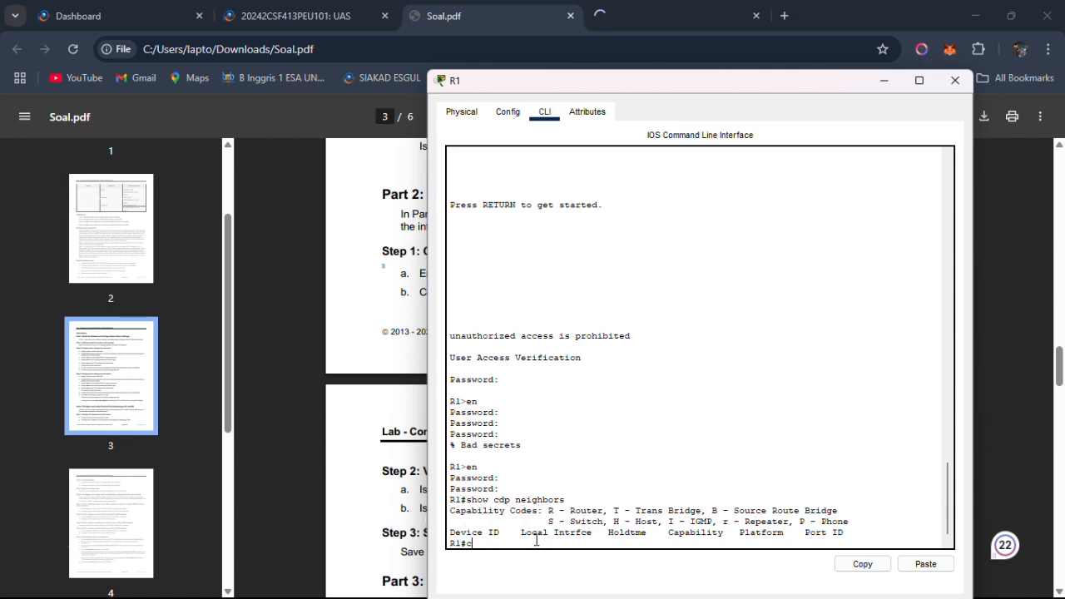
key("Return")
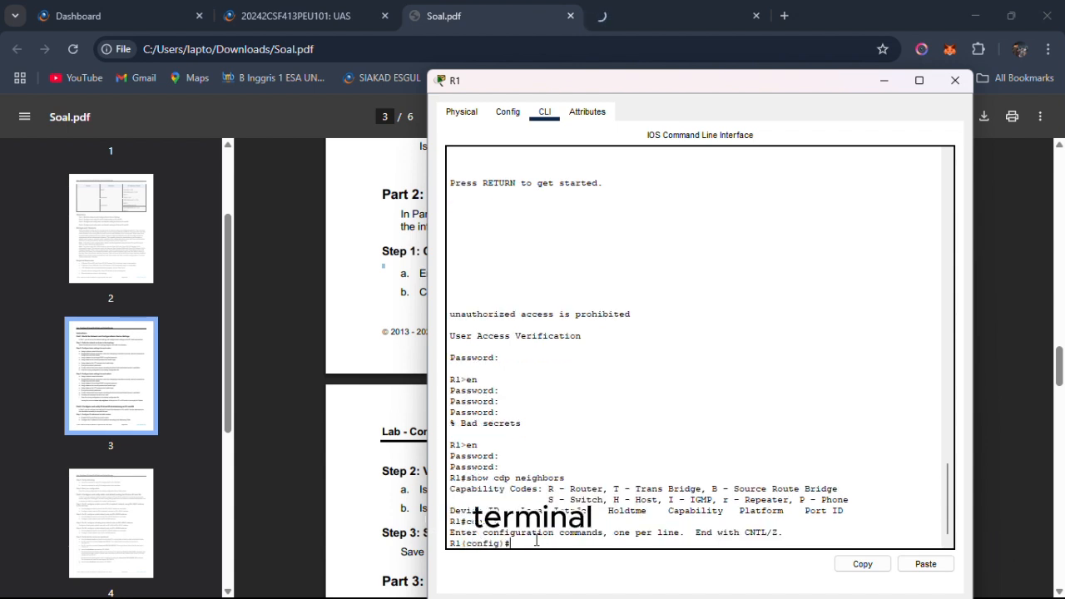
type("ipv6")
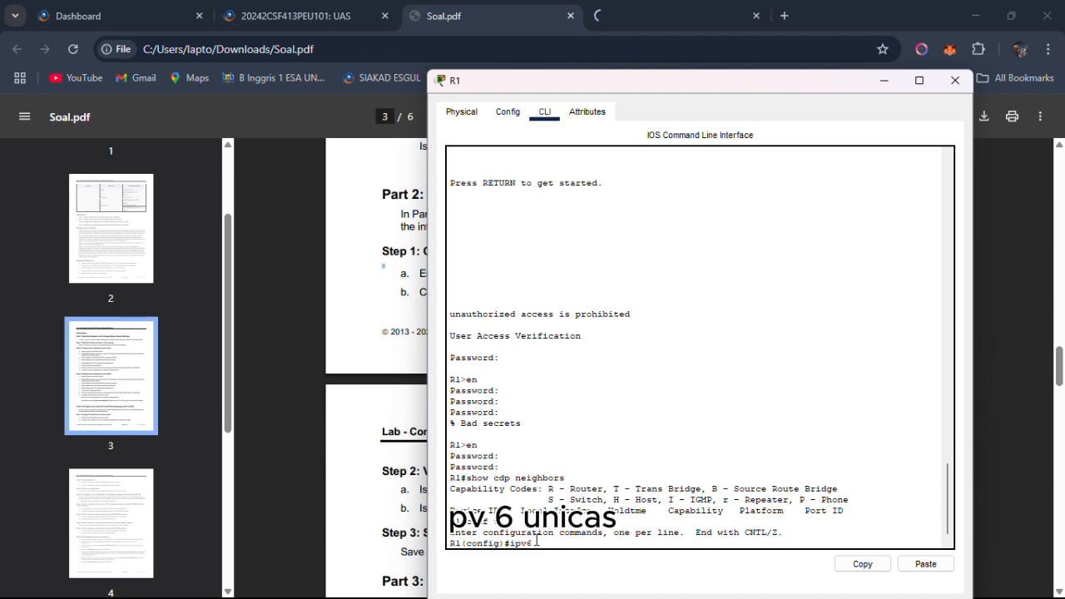
type(" unicast")
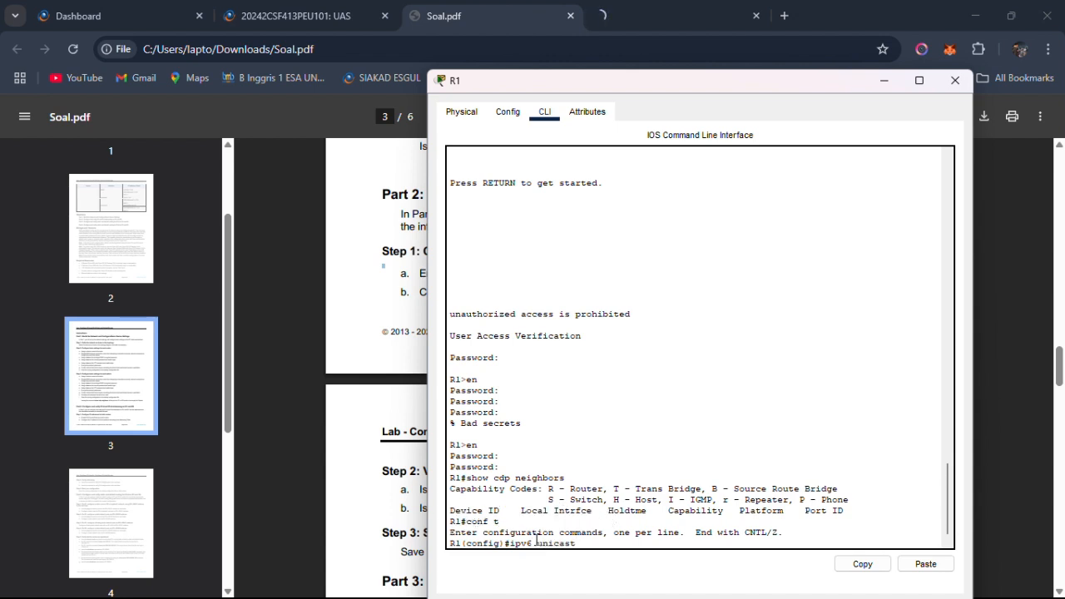
type("-routing")
key("Return")
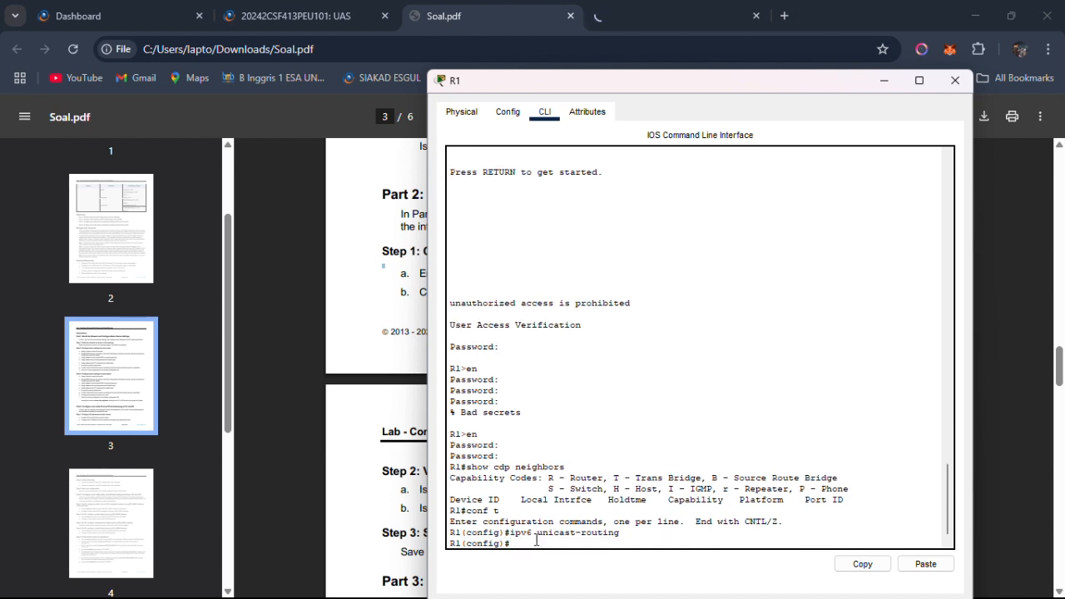
Switch to R2's command line and enter global configuration mode with conf t.
key("alt+Tab")
left_click(531, 313)
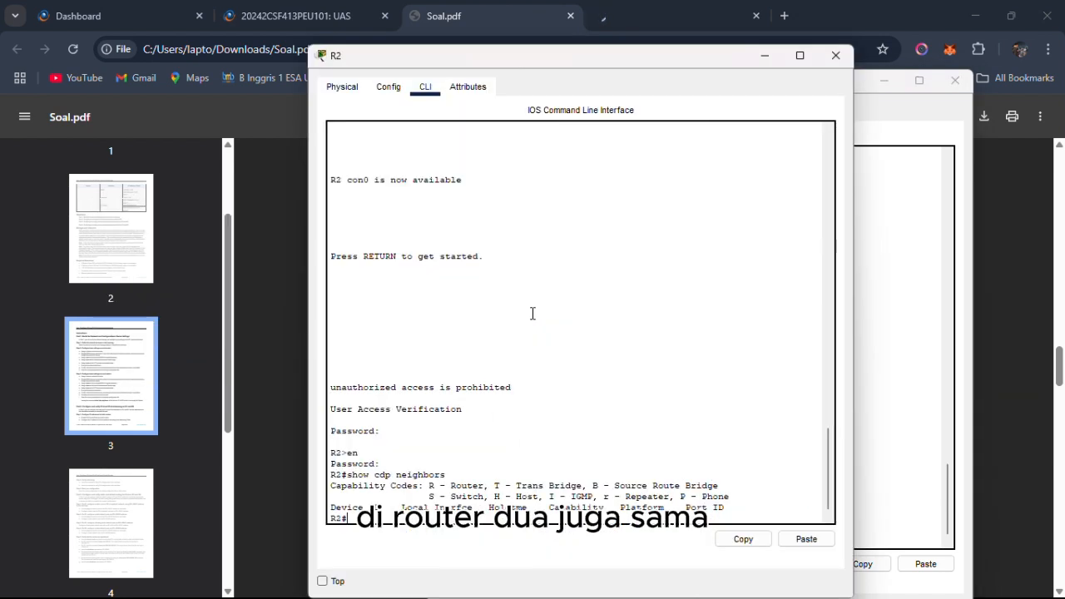
left_click(447, 506)
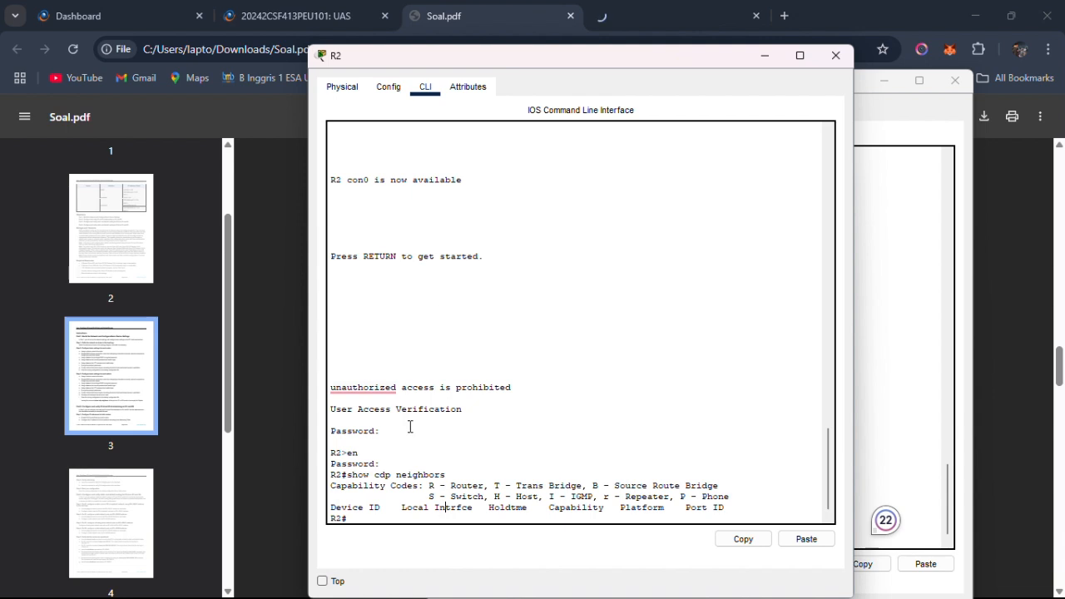
type("conft")
key("Return")
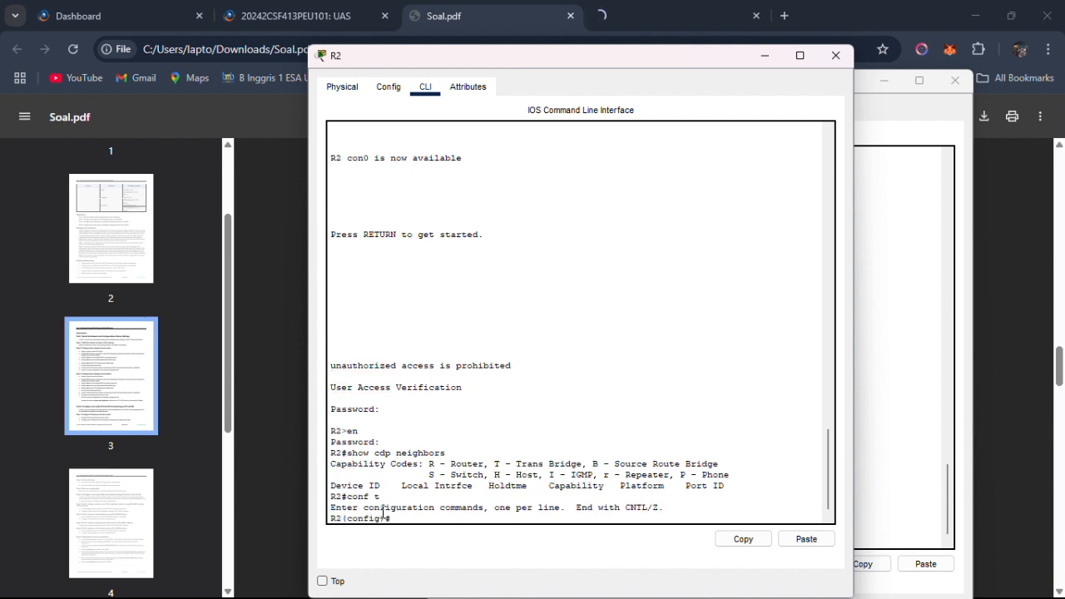
type("unicas")
key("BackSpace")
key("BackSpace")
key("BackSpace")
key("BackSpace")
key("BackSpace")
key("BackSpace")
key("alt+Tab")
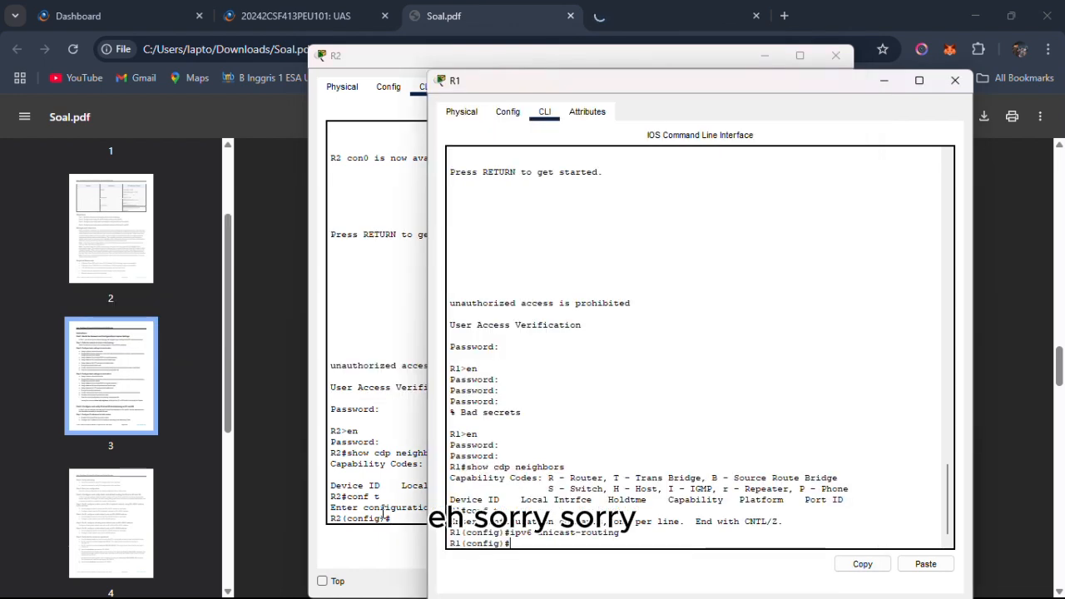
key("alt+Tab")
Enable IPv6 routing on R2 with the ipv6 unicast-routing command.
type("ipv")
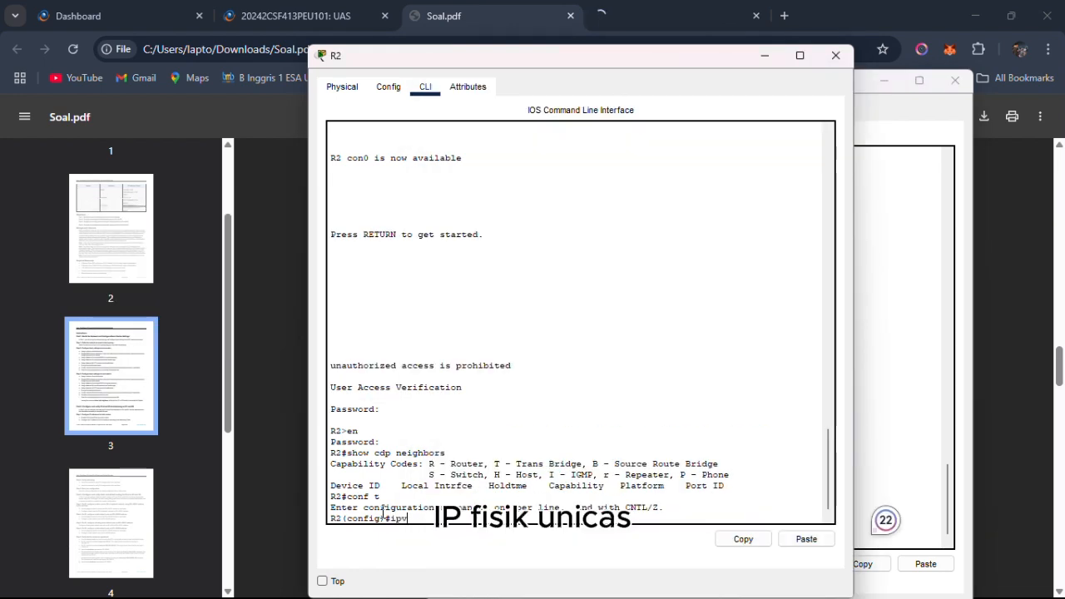
type("6 unicast")
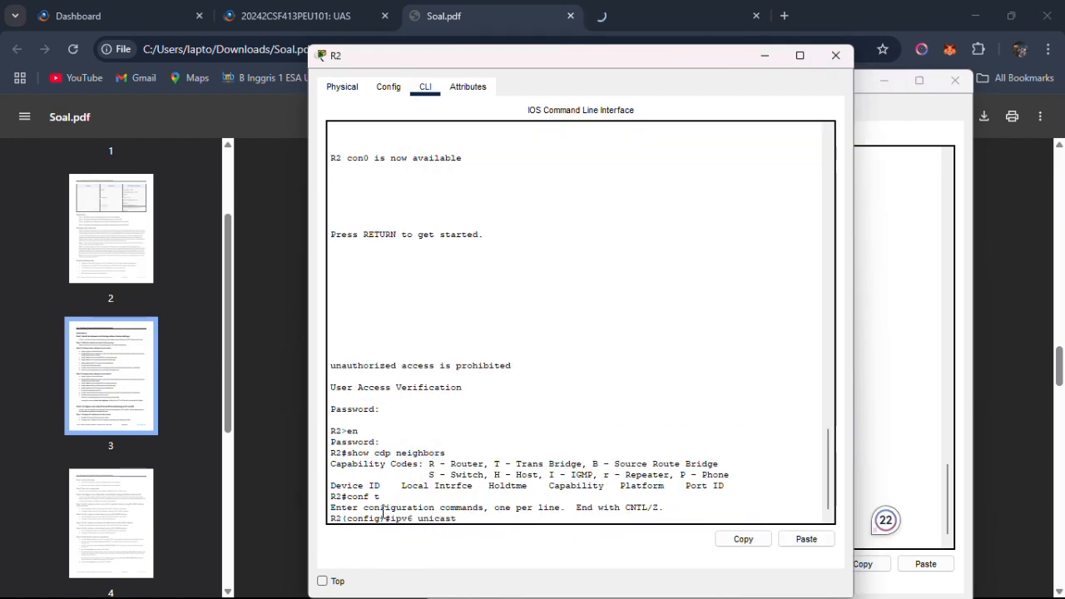
type("-routing")
key("Return")
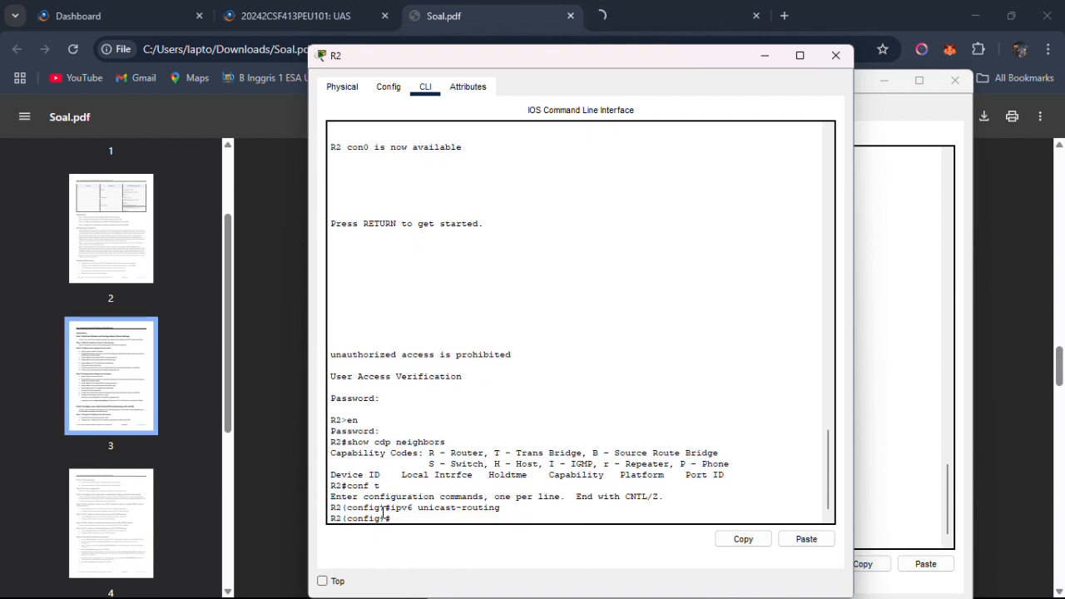
Switch to Soal.pdf in Chrome, read the interface addressing instruction, and examine the Addressing Table for R1 and R2.
key("alt+Tab")
key("Tab")
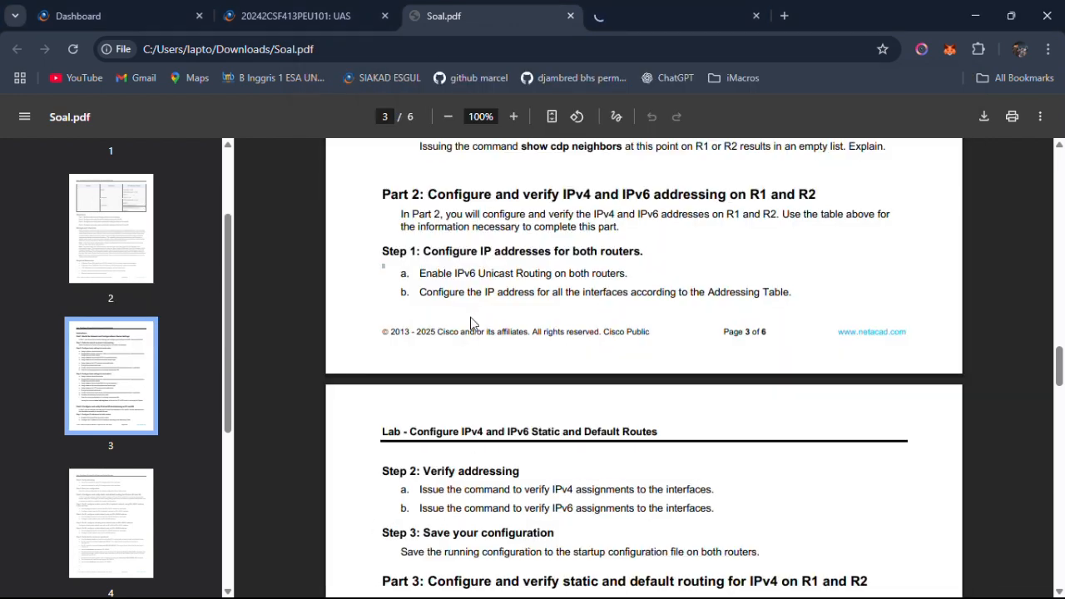
left_click_drag(420, 273, 629, 275)
left_click(522, 292)
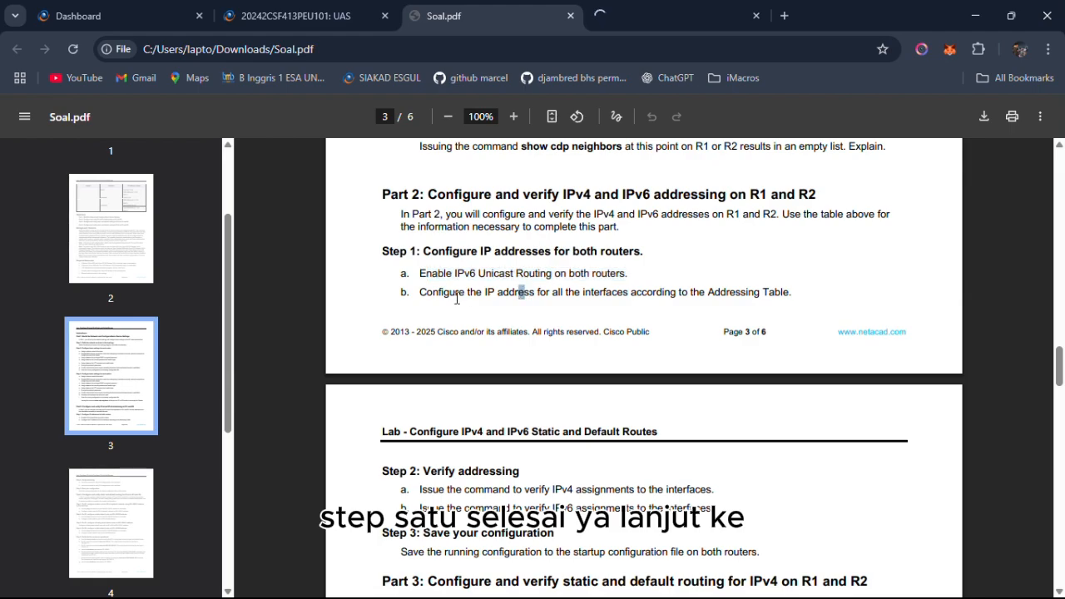
left_click_drag(420, 293, 732, 309)
scroll(724, 315, "up", 10)
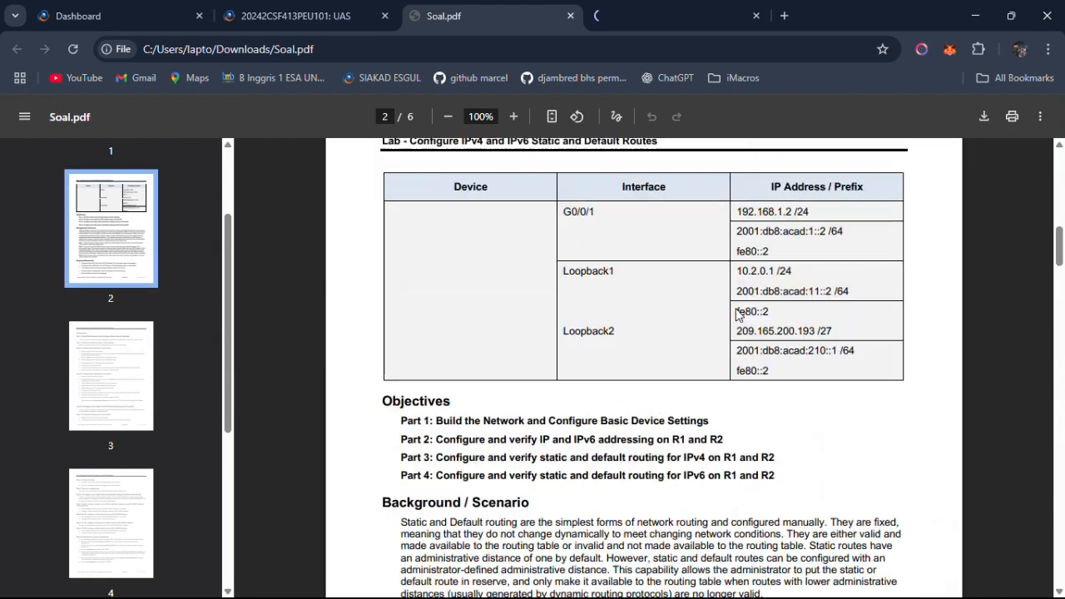
scroll(737, 315, "up", 10)
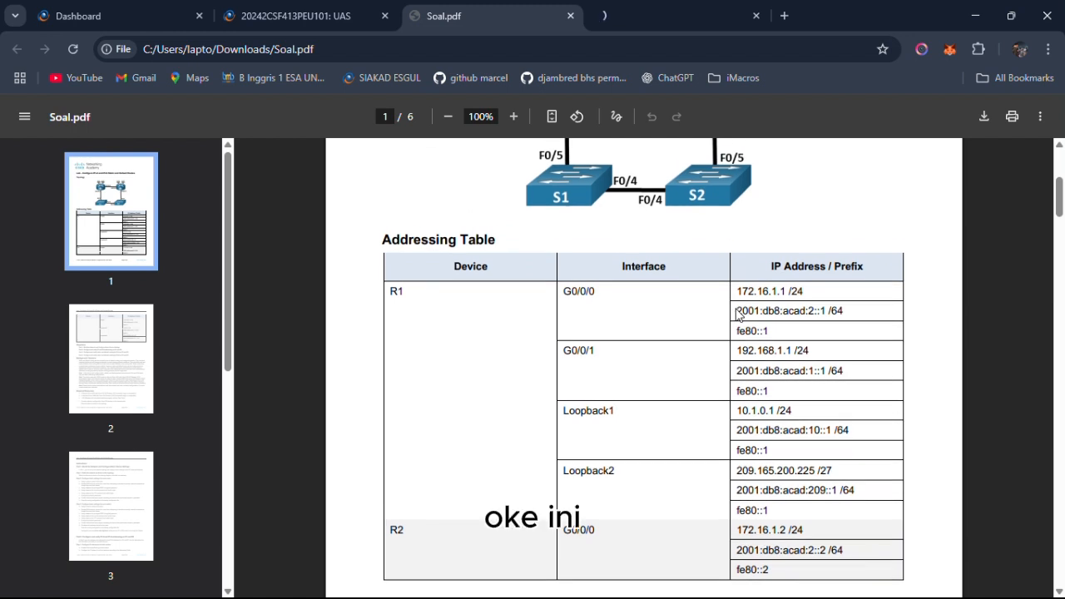
scroll(729, 282, "down", 1)
left_click_drag(737, 263, 844, 265)
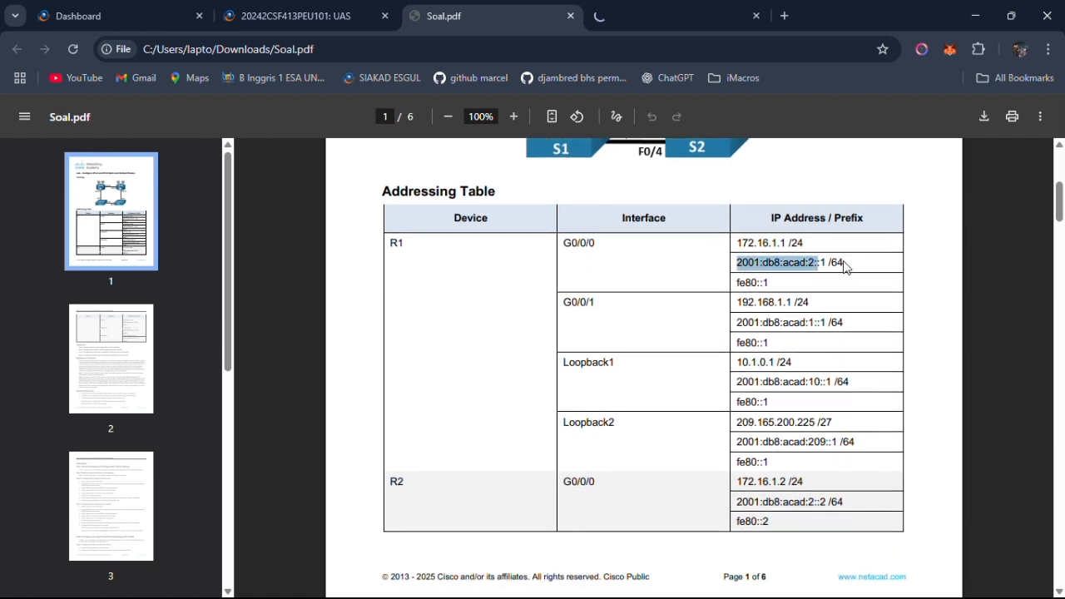
left_click(741, 272)
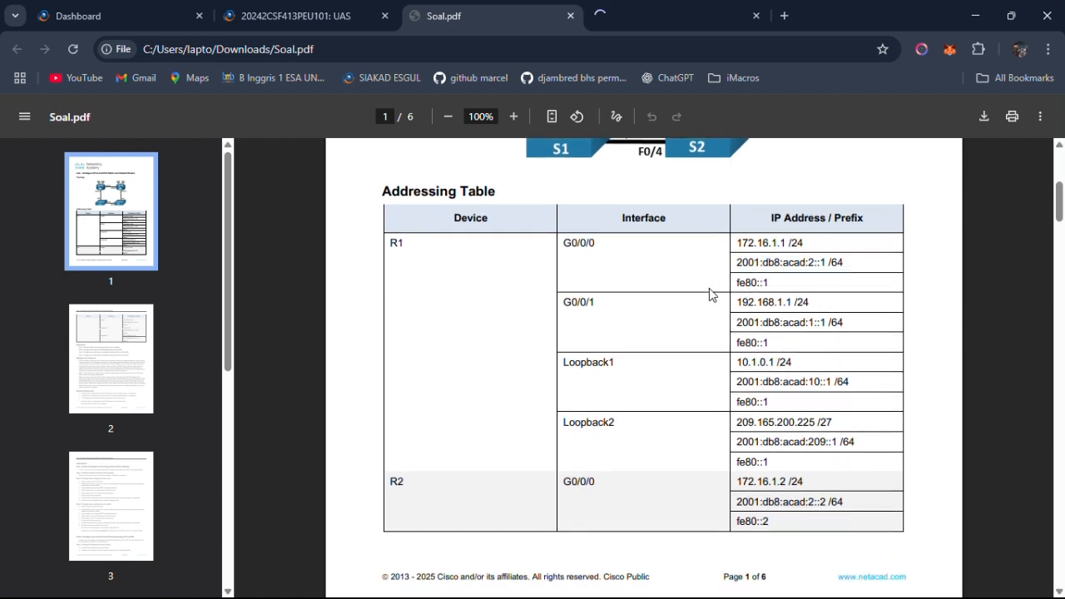
scroll(675, 300, "up", 1)
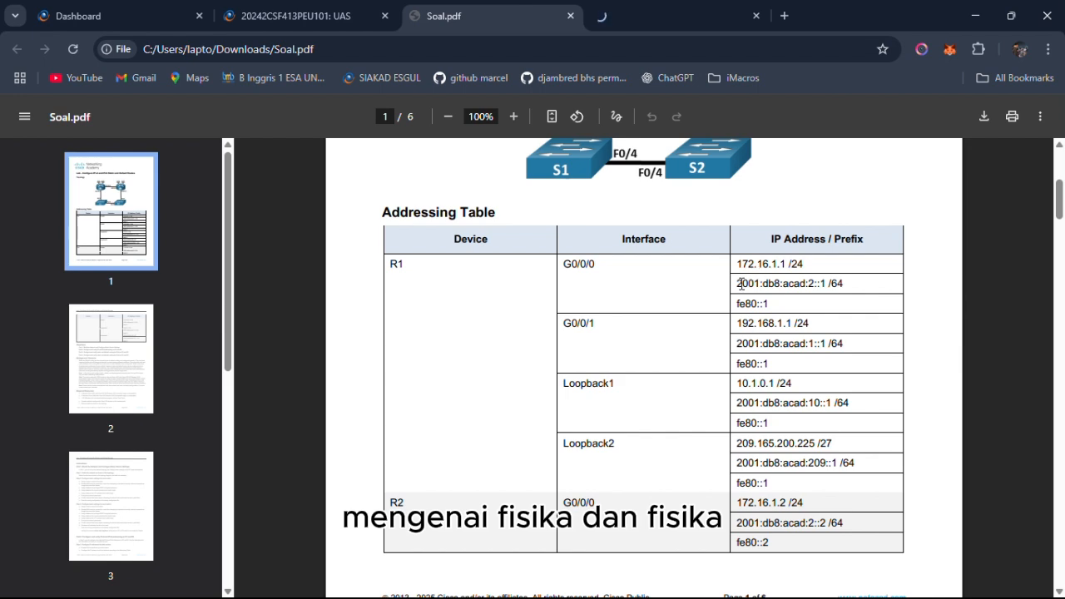
Check R1's G0/0/0 addresses in the Addressing Table, switch to R1's command line, and place its window beside the table's address column.
left_click_drag(738, 283, 840, 284)
left_click_drag(762, 264, 789, 263)
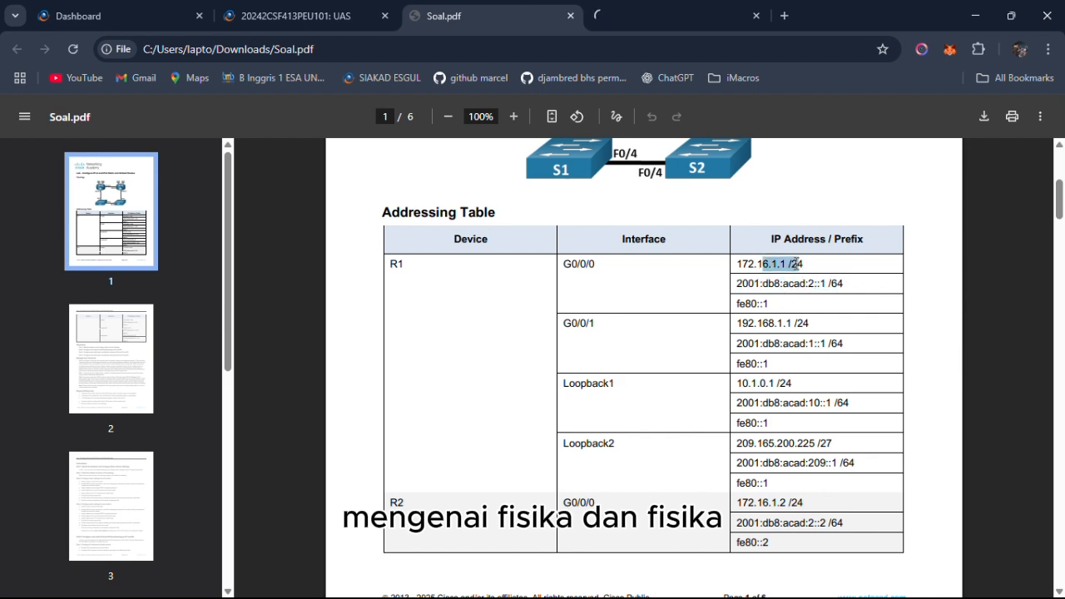
left_click(680, 231)
key("alt+Tab")
key("alt+Tab")
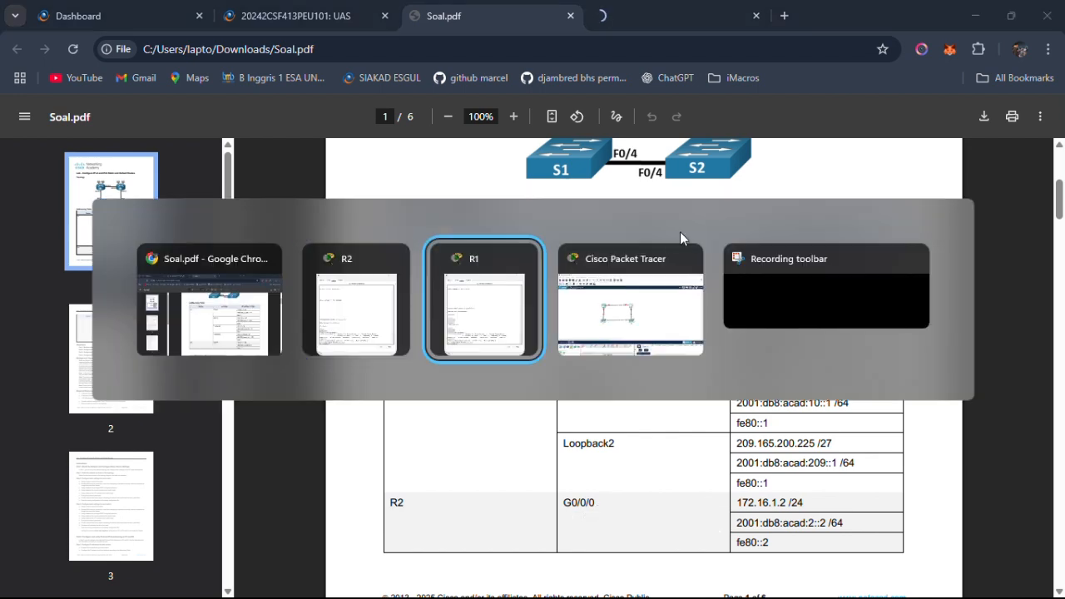
left_click_drag(687, 88, 332, 80)
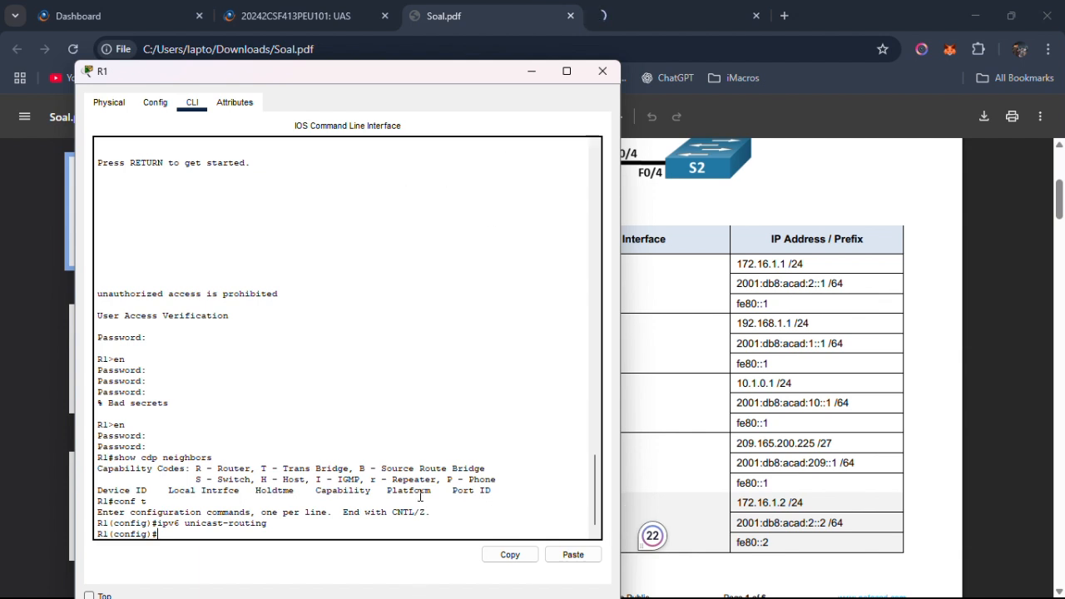
Enter interface configuration for g0/0/0 on R1 and enable the interface with no shutdown.
type("int g0/0/0")
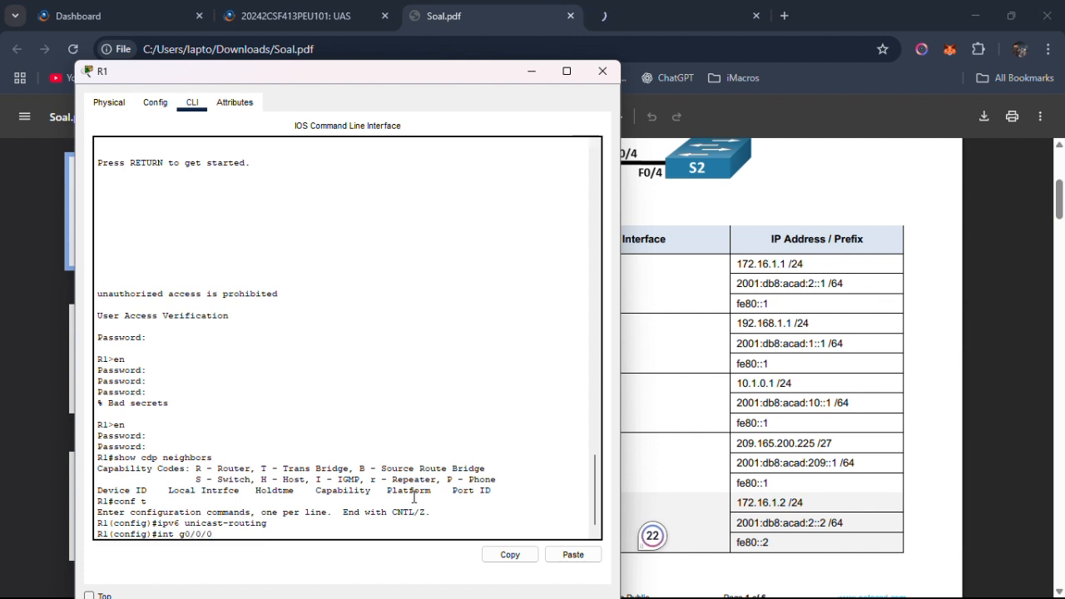
key("Return")
type("shu")
key("BackSpace")
key("BackSpace")
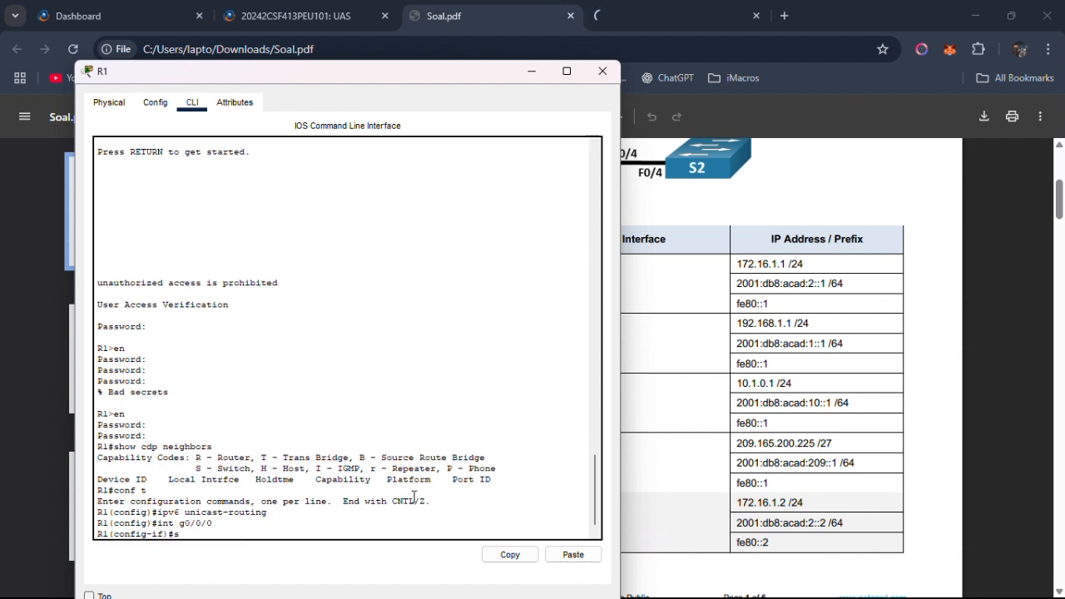
type("no shutdown")
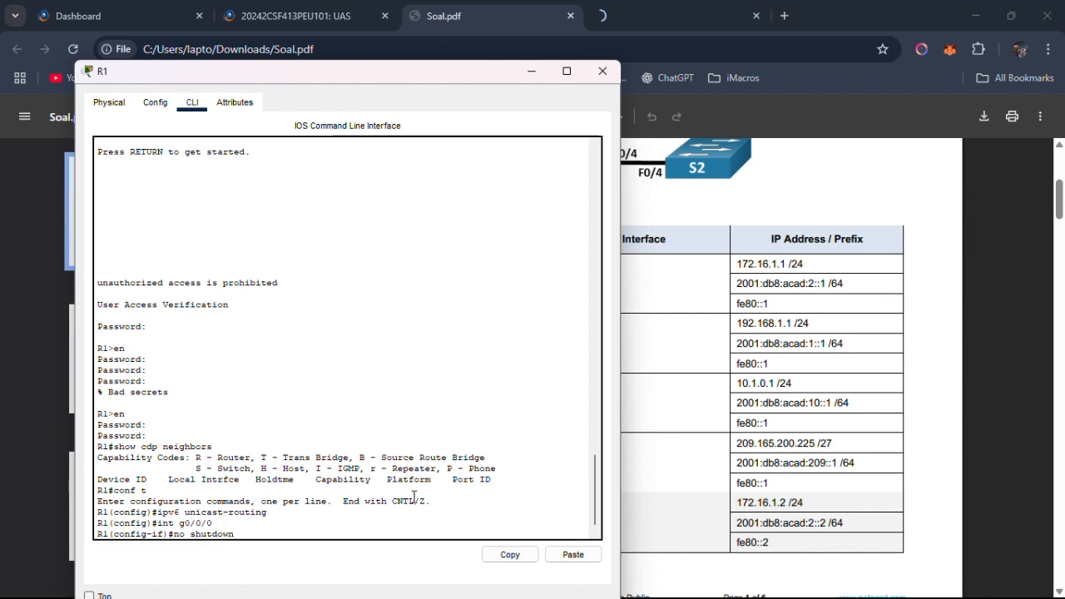
key("Return")
key("Return")
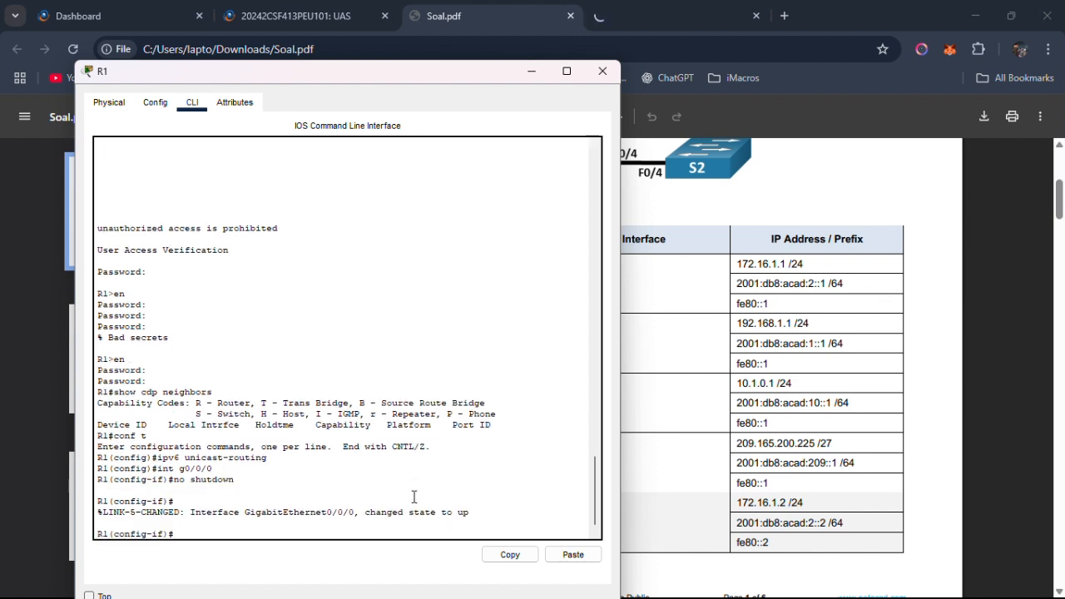
Assign IPv4 address 172.16.1.1 with mask 255.255.255.0 to R1's g0/0/0, following the Addressing Table.
type("ip address")
left_click(748, 283)
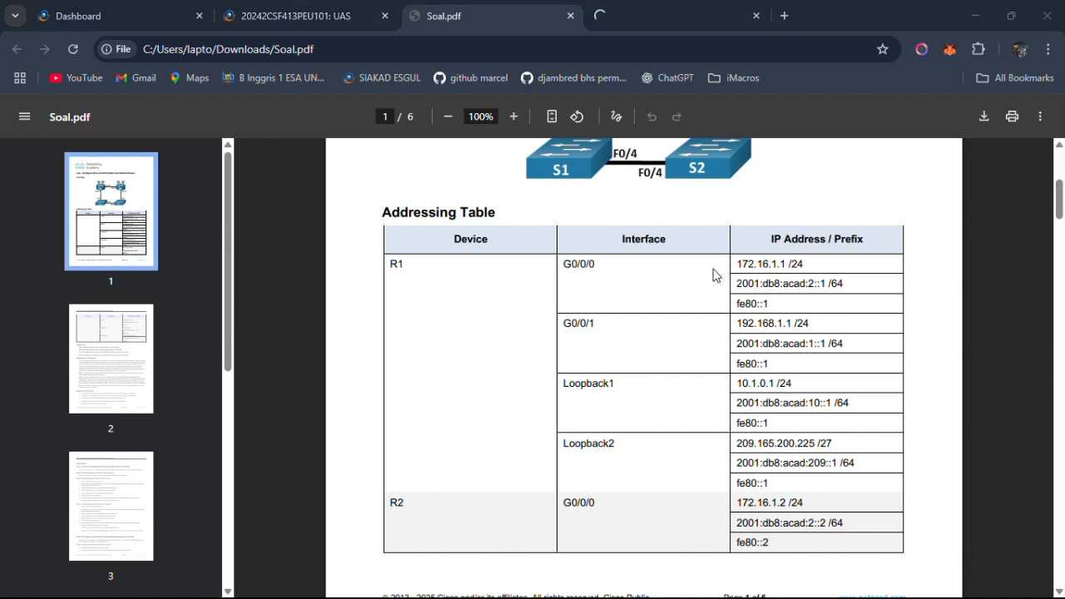
key("alt+Tab")
type("17")
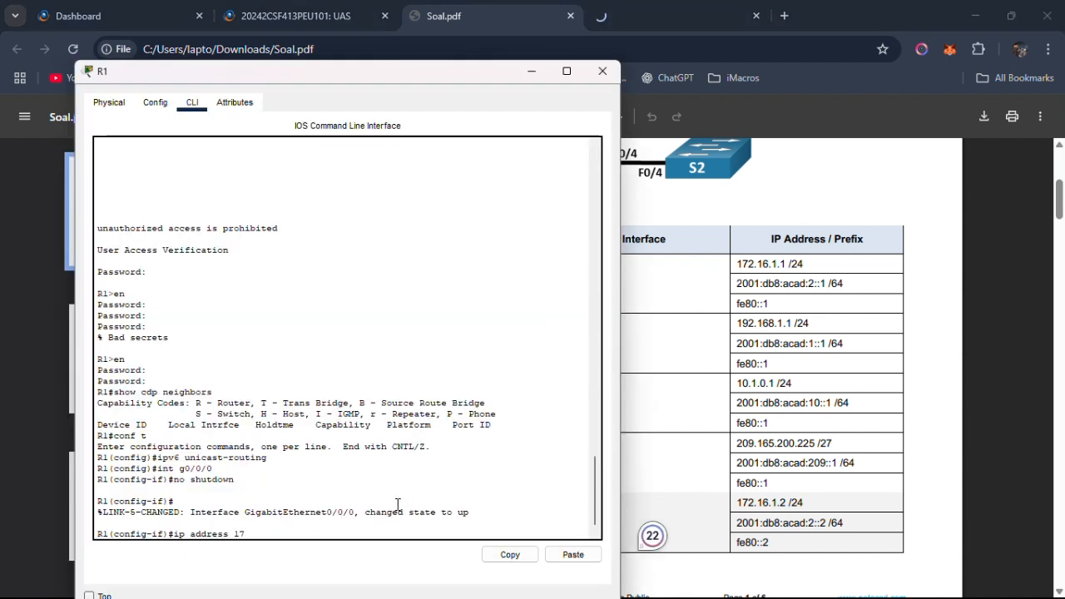
type("2.16.1.1")
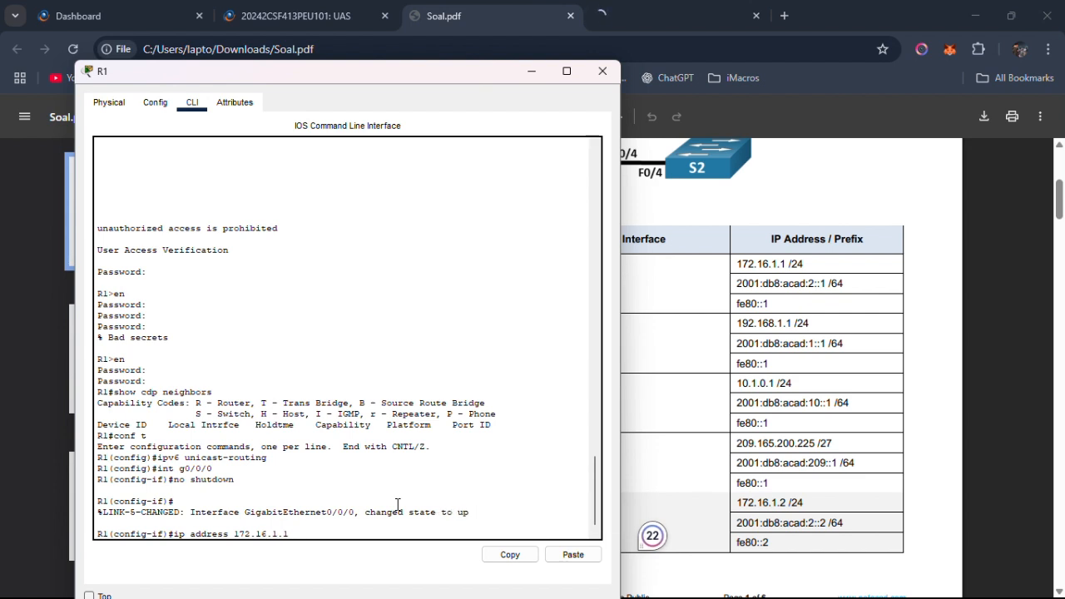
type(" 255.255.255.0")
key("Return")
Assign IPv6 address 2001:db8:acad:2::1/64 to R1's g0/0/0, copying the address from the Addressing Table in Soal.pdf.
type("ipv")
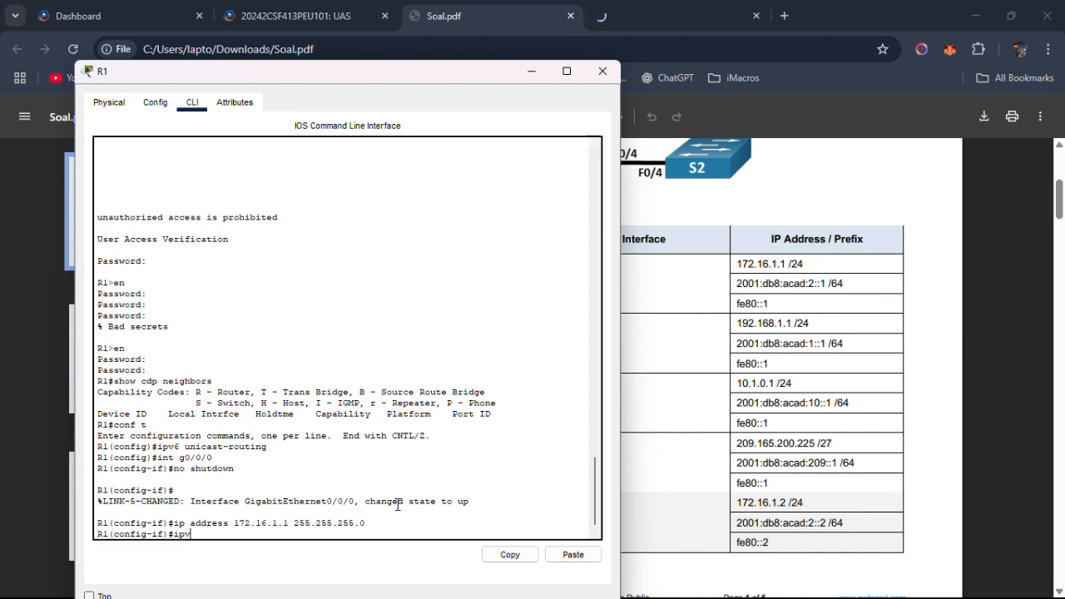
type("6 address")
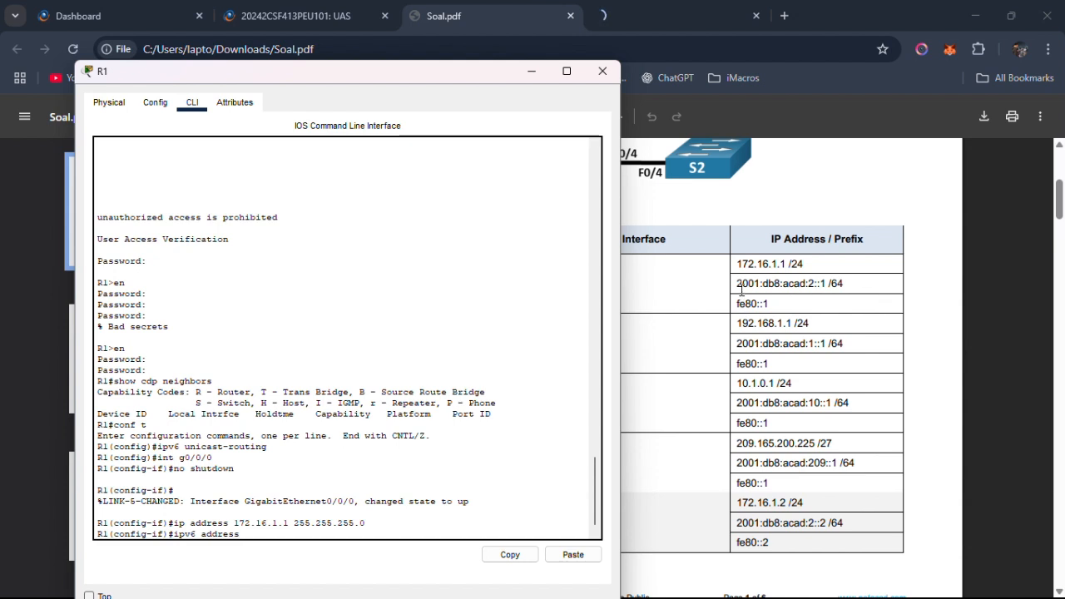
left_click_drag(737, 287, 825, 291)
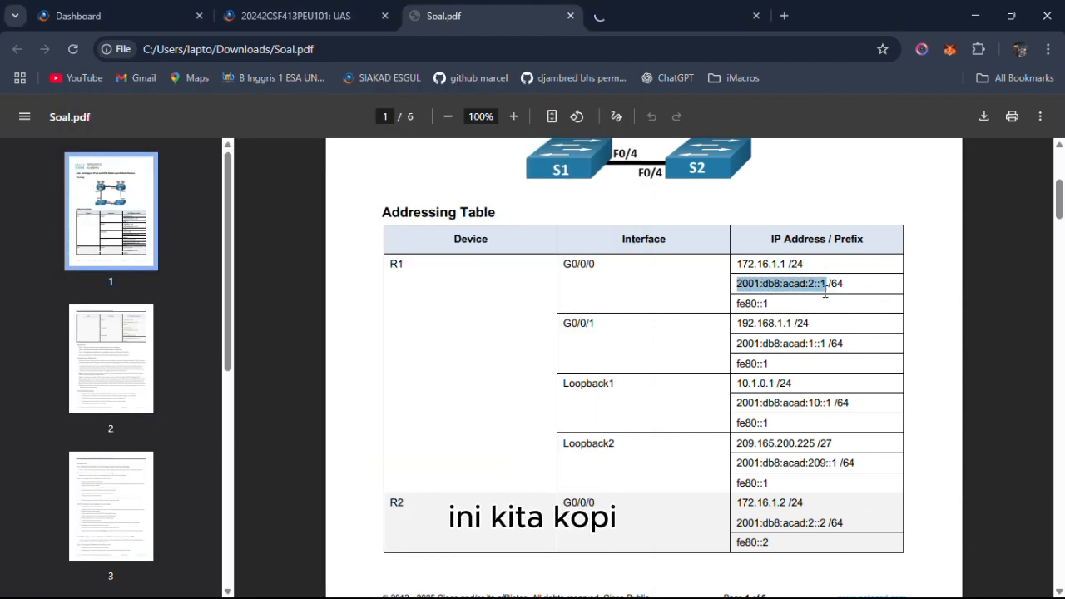
right_click(818, 285)
left_click(839, 309)
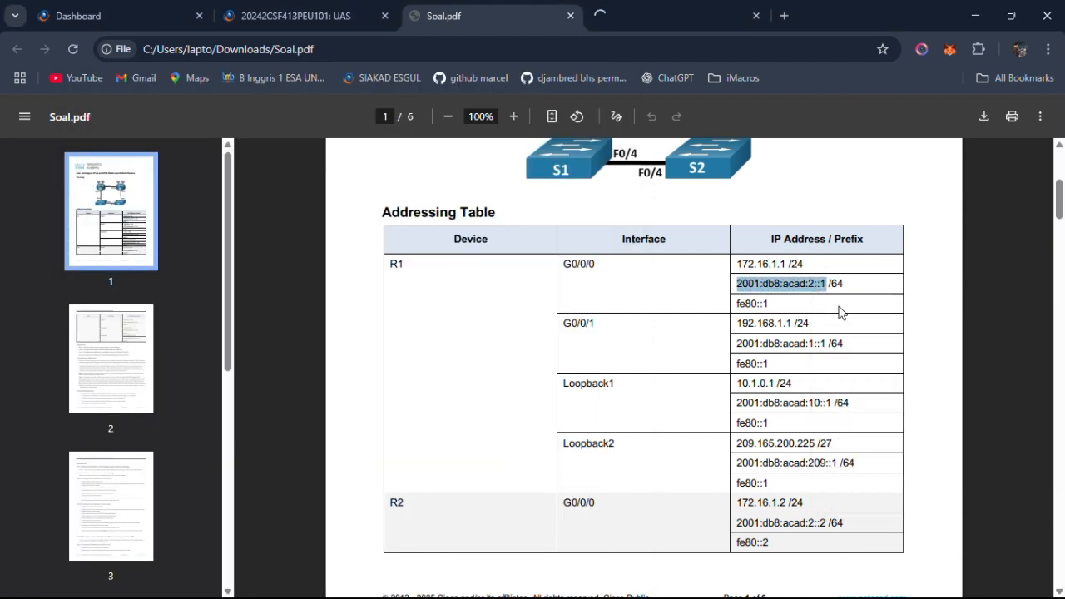
key("alt+Tab")
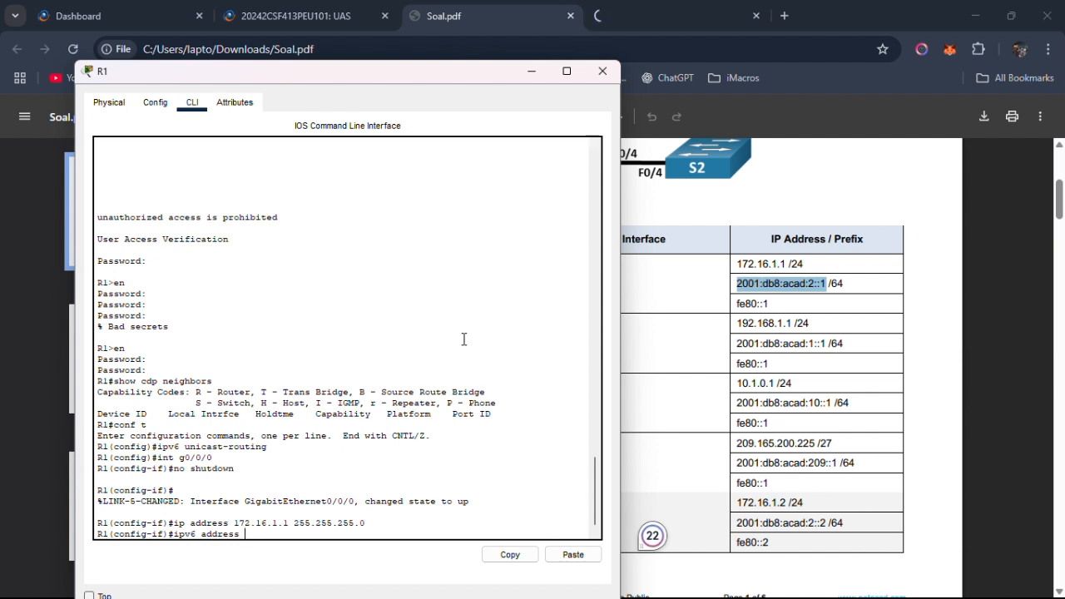
right_click(249, 536)
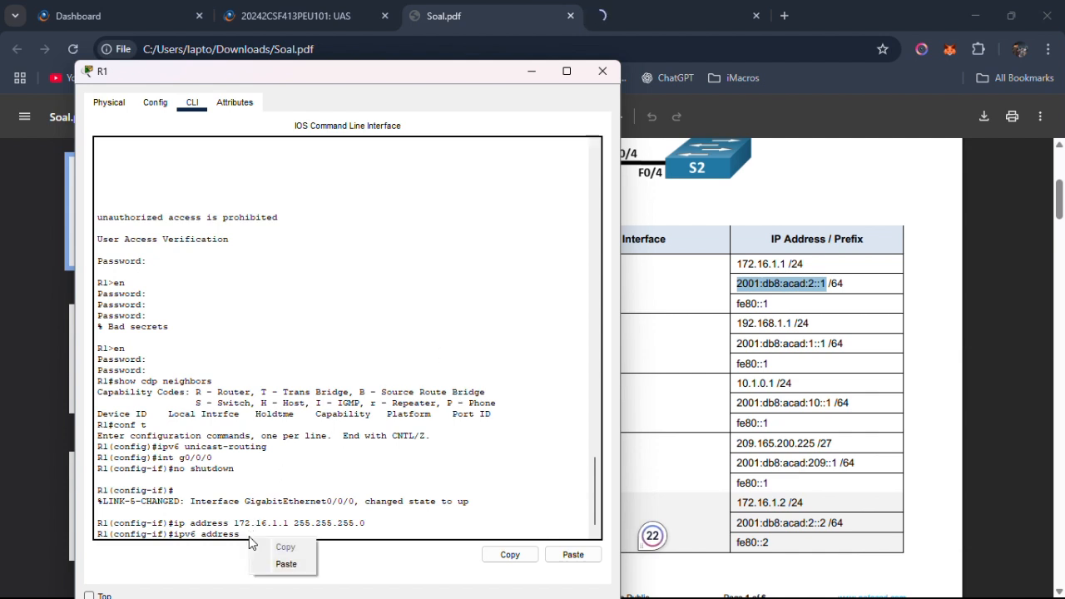
left_click(285, 563)
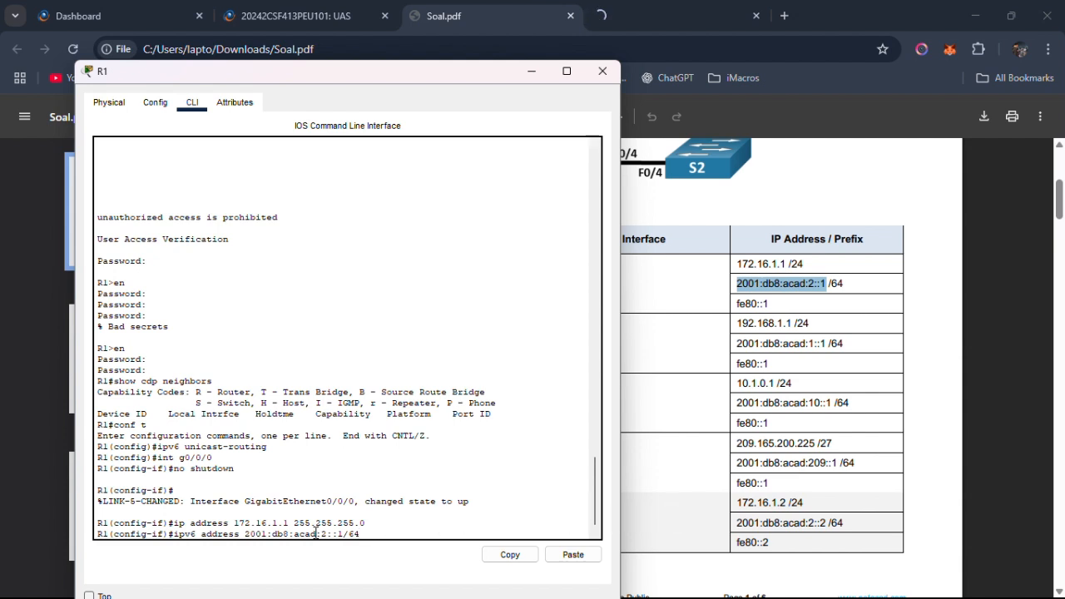
key("Return")
Set fe80::1 as the IPv6 link-local address of R1's g0/0/0 and exit interface configuration.
type("ip")
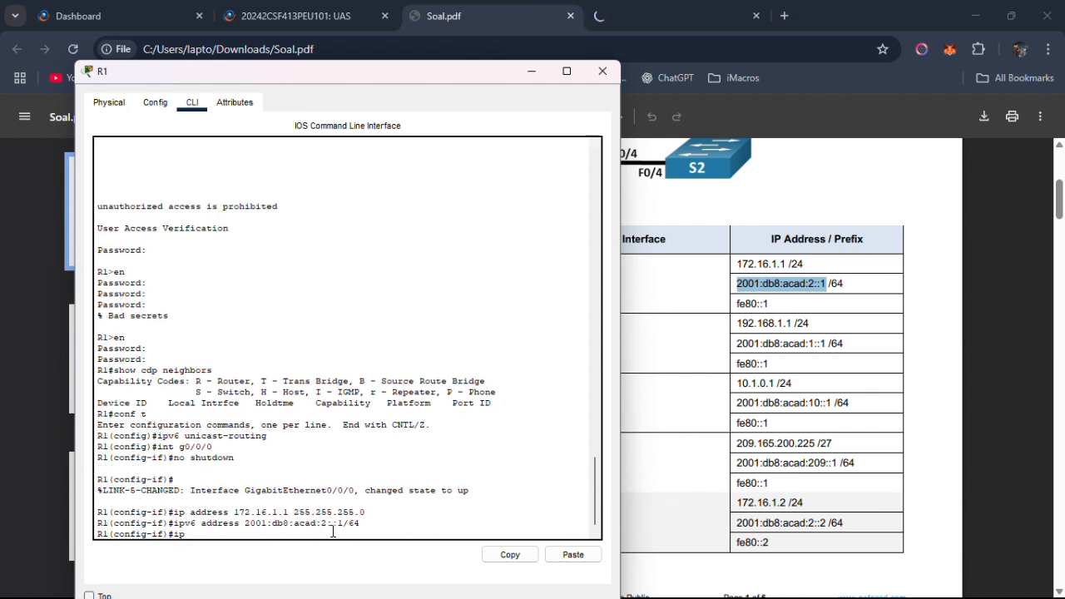
type("v6 address fe80::1")
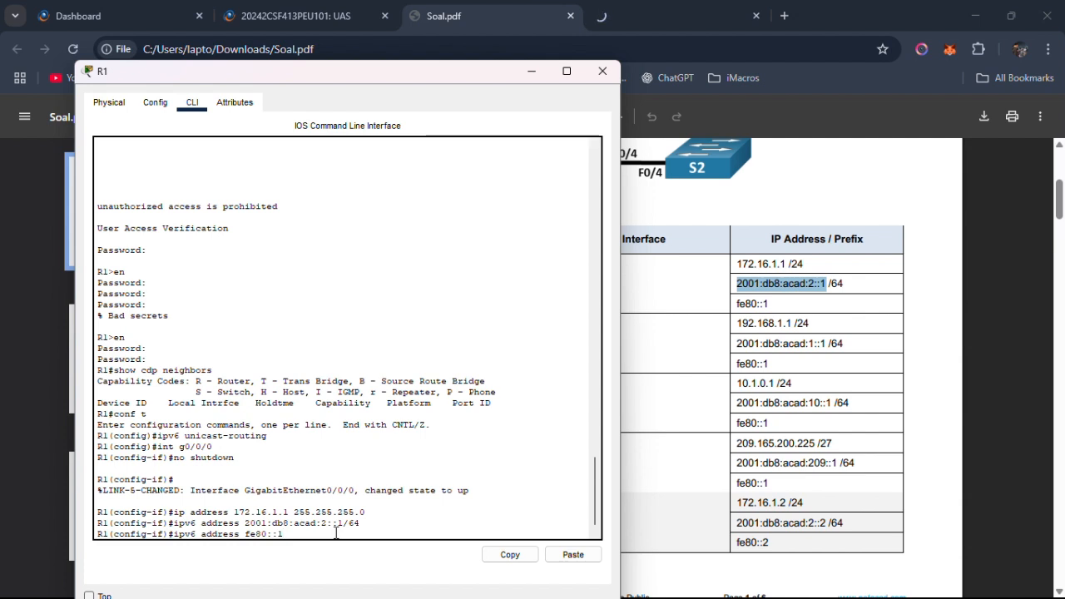
type("link-local")
key("Return")
type("exit")
key("Return")
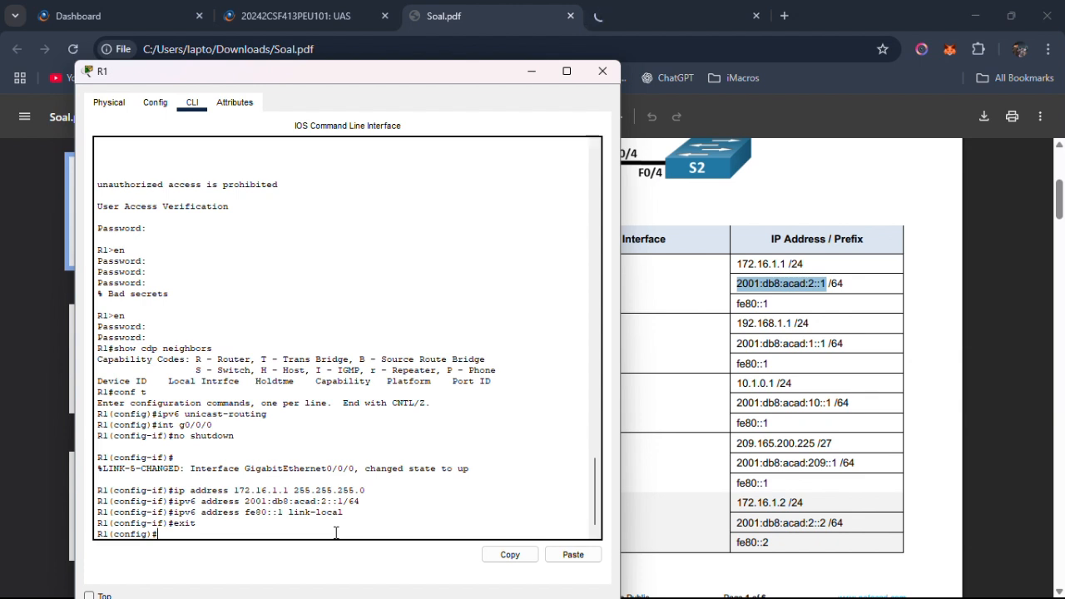
type("no shut down")
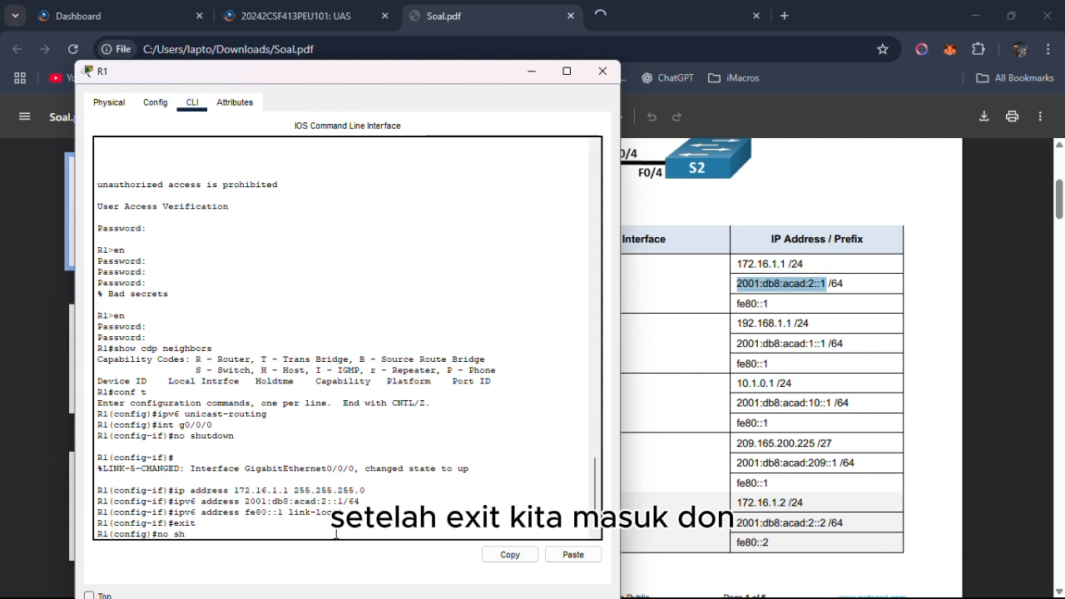
key("BackSpace")
key("BackSpace")
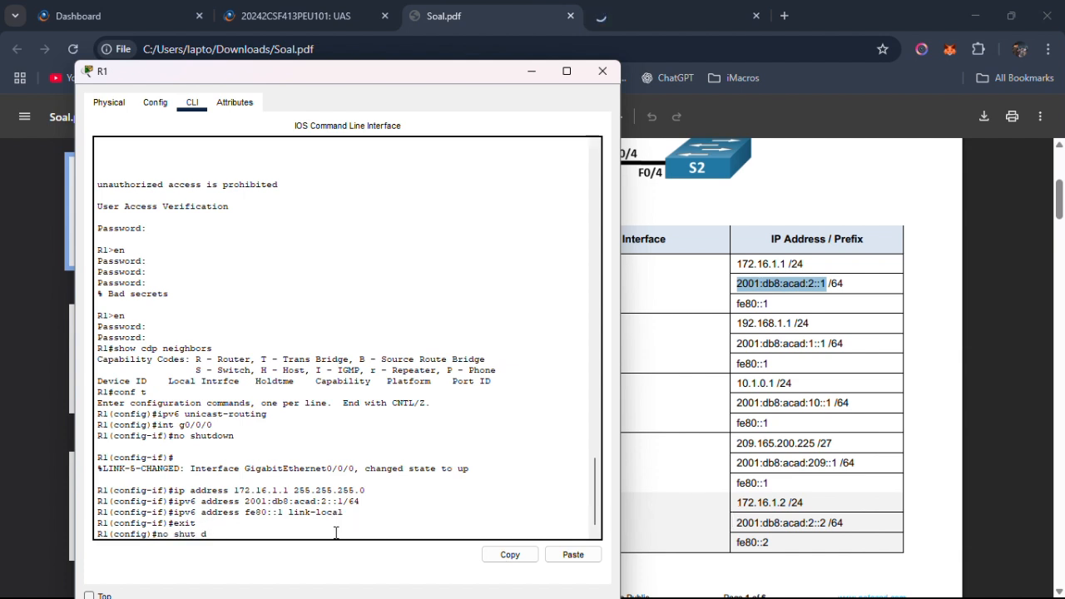
key("BackSpace")
key("BackSpace")
key("BackSpace")
key("BackSpace")
key("BackSpace")
key("BackSpace")
key("BackSpace")
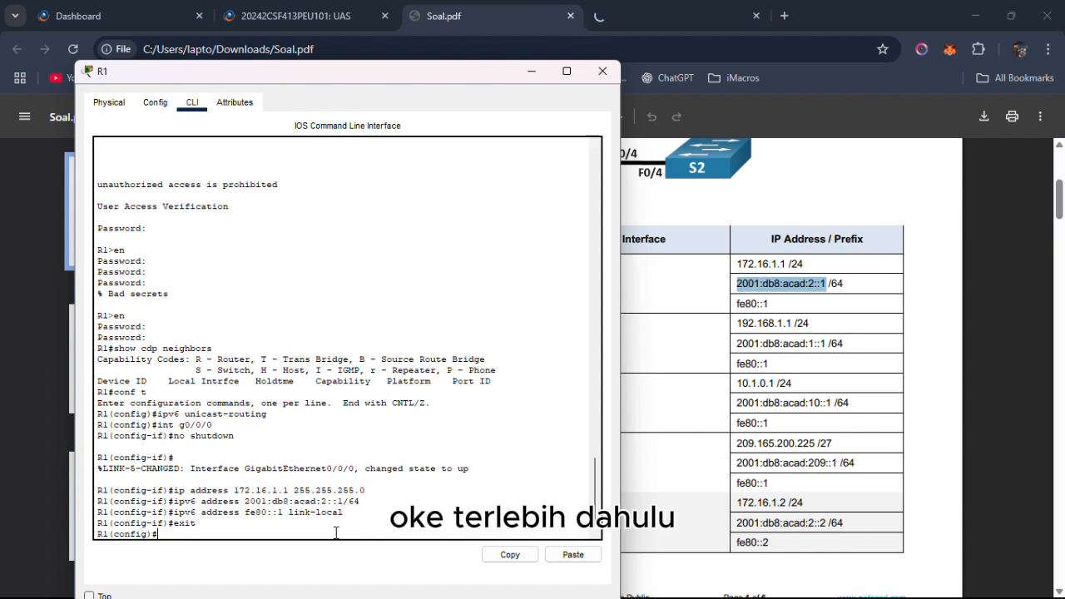
Enter interface configuration for g0/0/1 on R1 and enable the interface with no shutdown.
type("int g0/0/1")
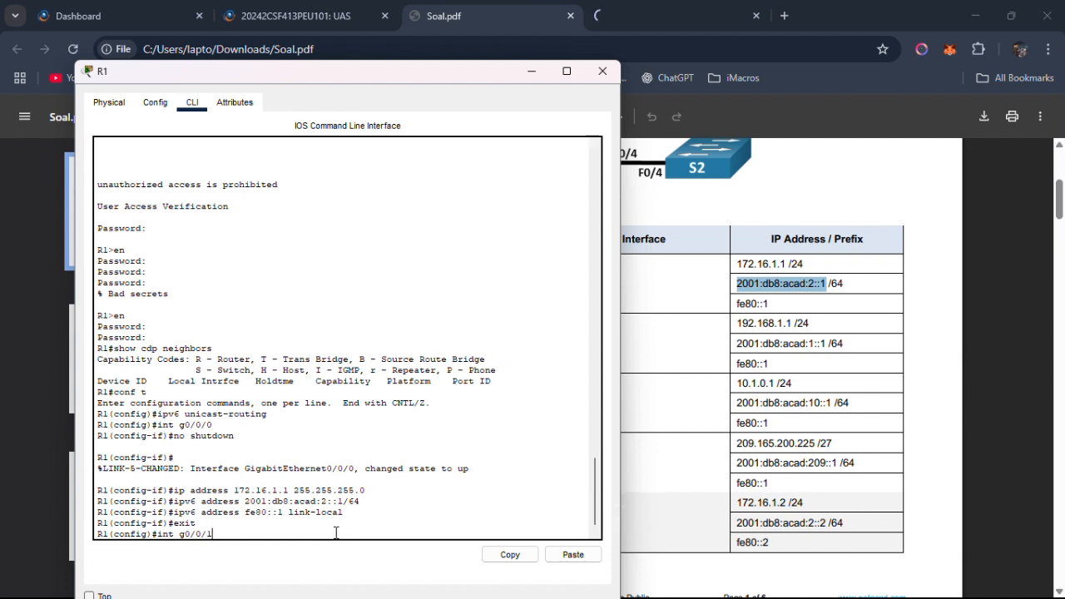
key("Return")
type("s")
key("BackSpace")
type("no shutdown")
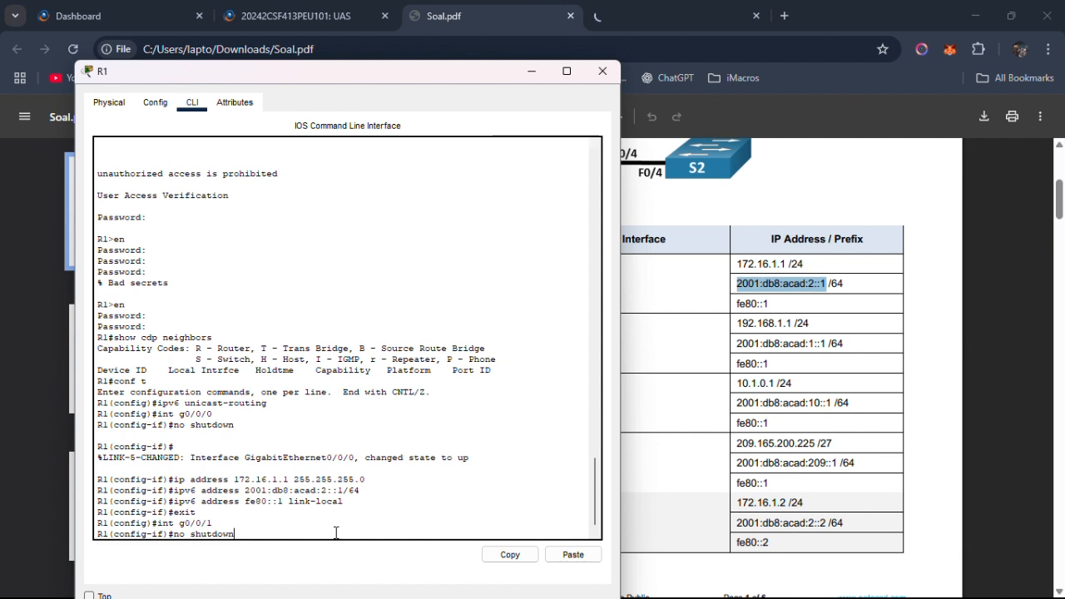
key("Return")
key("Return")
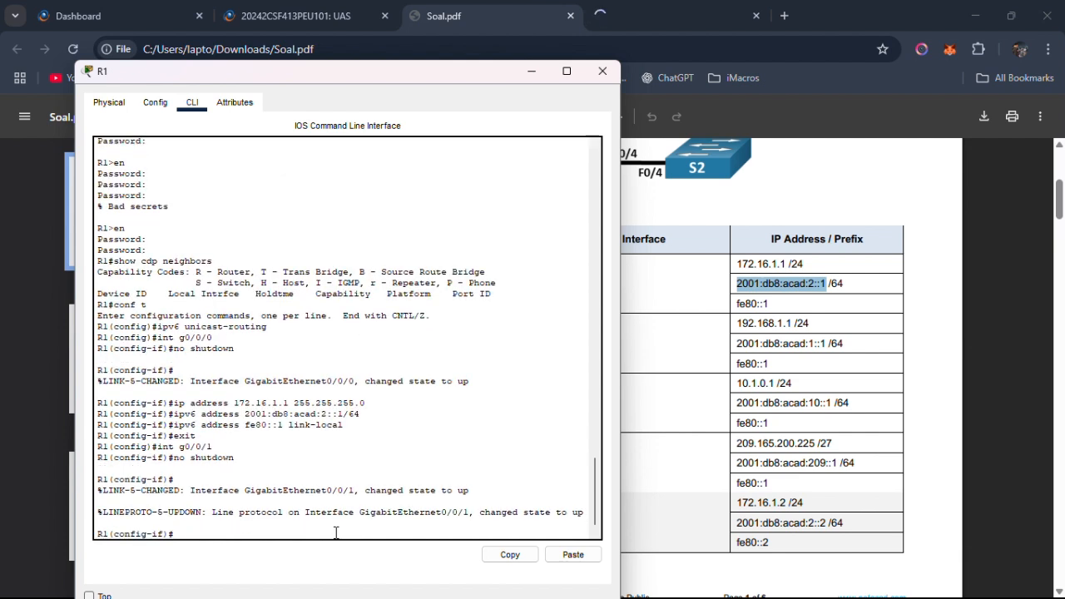
Assign IPv4 address 192.168.1.1 with mask 255.255.255.0 to R1's g0/0/1.
type("ip address 192.168.1.")
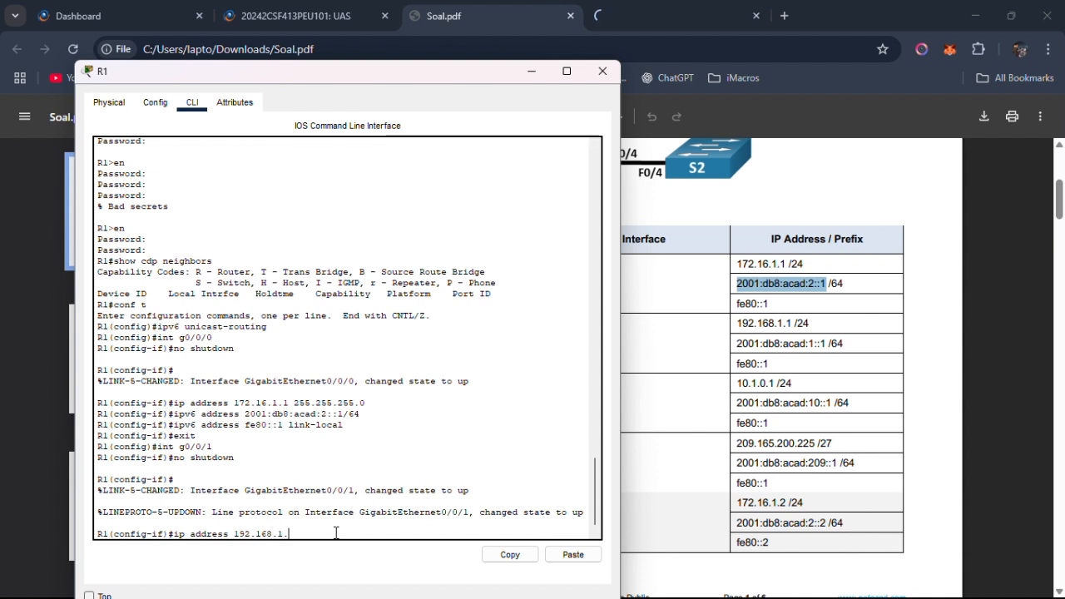
type("1 255.255.255.0")
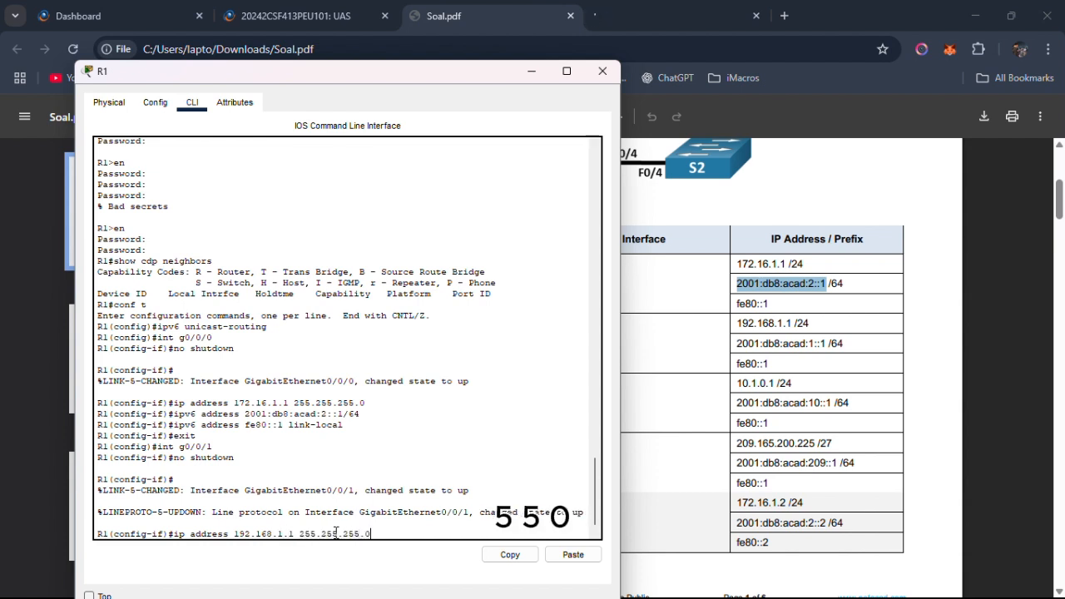
key("Return")
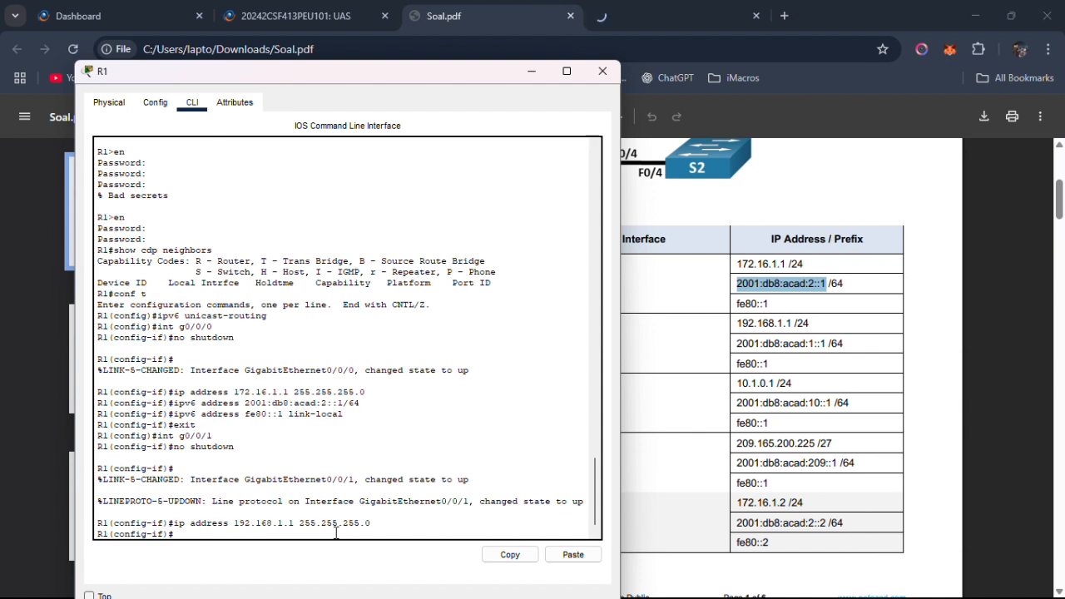
Copy 2001:db8:acad:1::1 /64 from the Addressing Table and try to assign it as the IPv6 address of R1's g0/0/1.
type("ipv6 address")
left_click(720, 356)
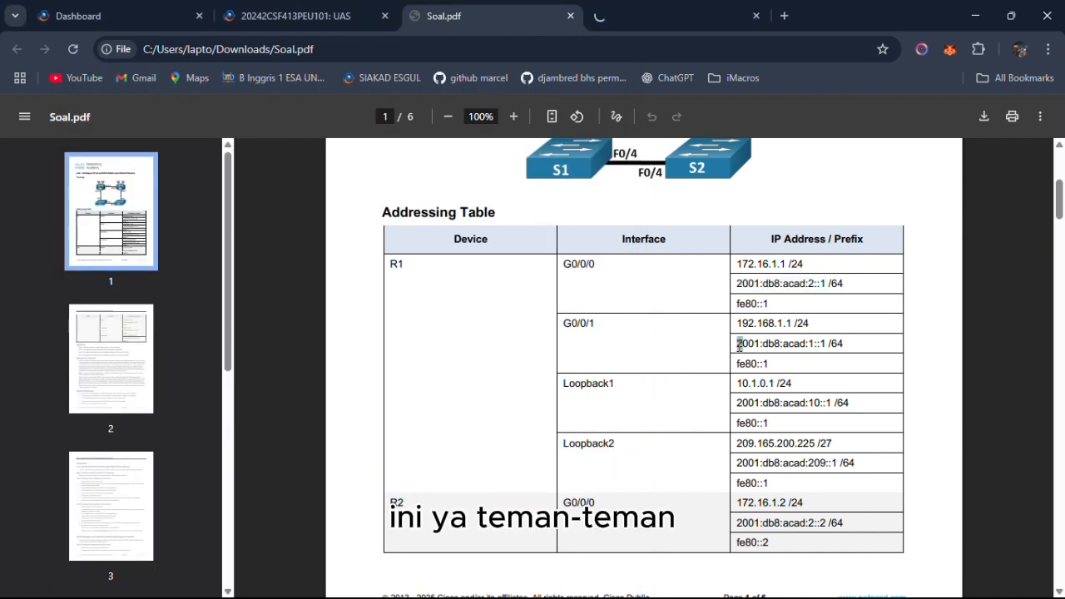
left_click_drag(729, 343, 845, 348)
right_click(832, 340)
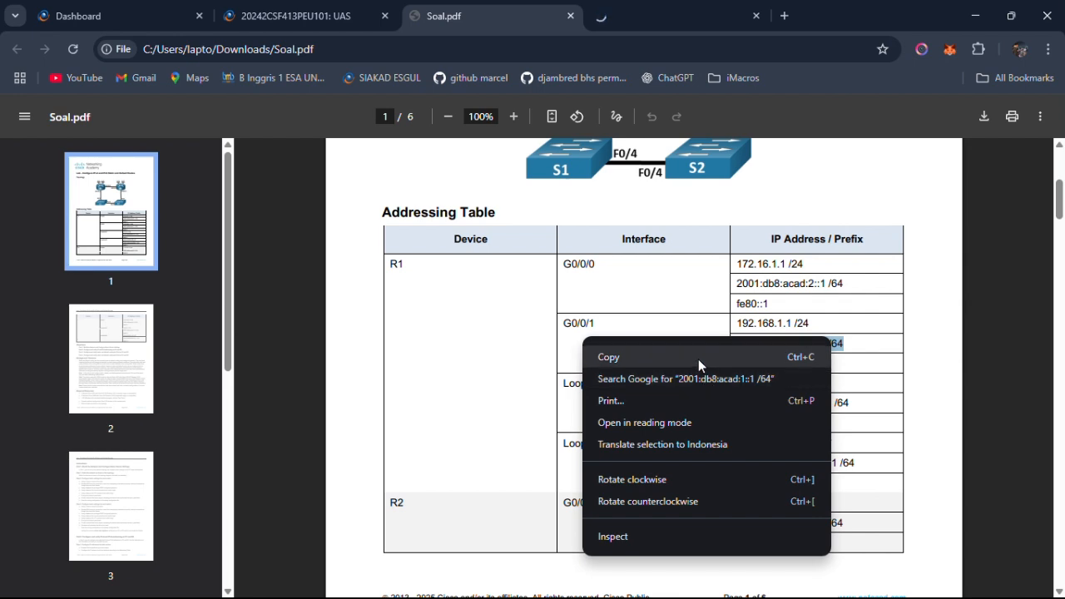
left_click(700, 359)
key("alt+Tab")
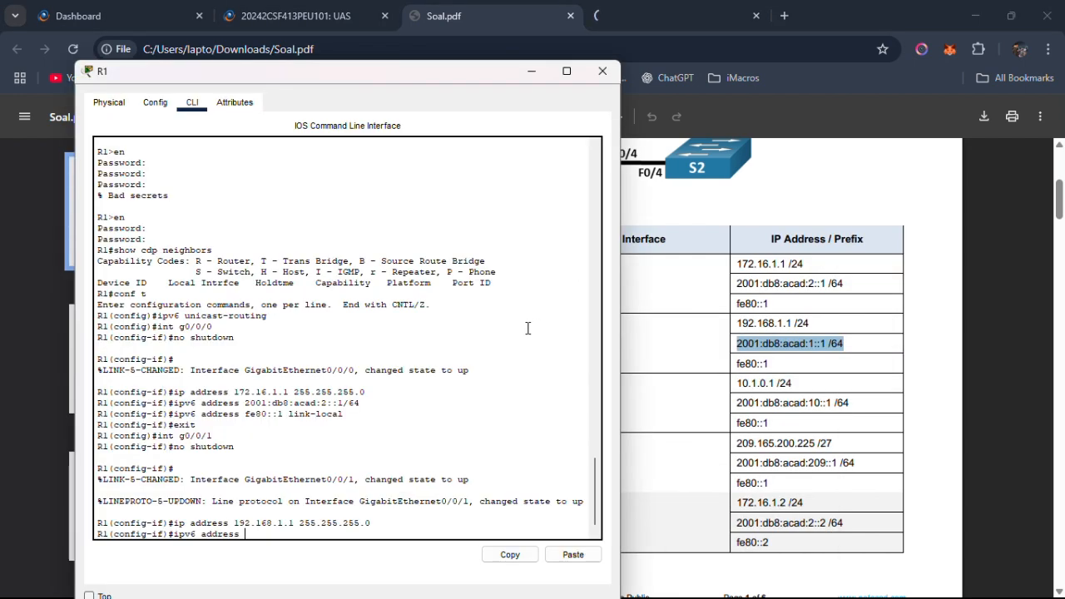
right_click(271, 535)
left_click(306, 557)
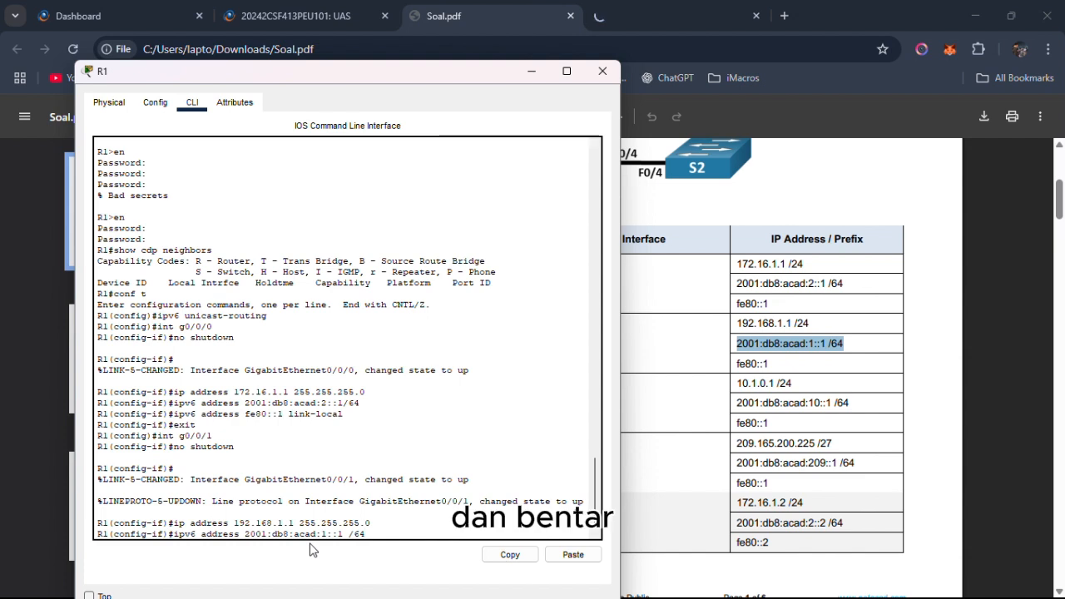
key("Return")
Reissue the IPv6 address command for R1's g0/0/1 as 2001:db8:acad:1::1/64, without the space before the prefix length.
key("Up")
key("Left")
key("Left")
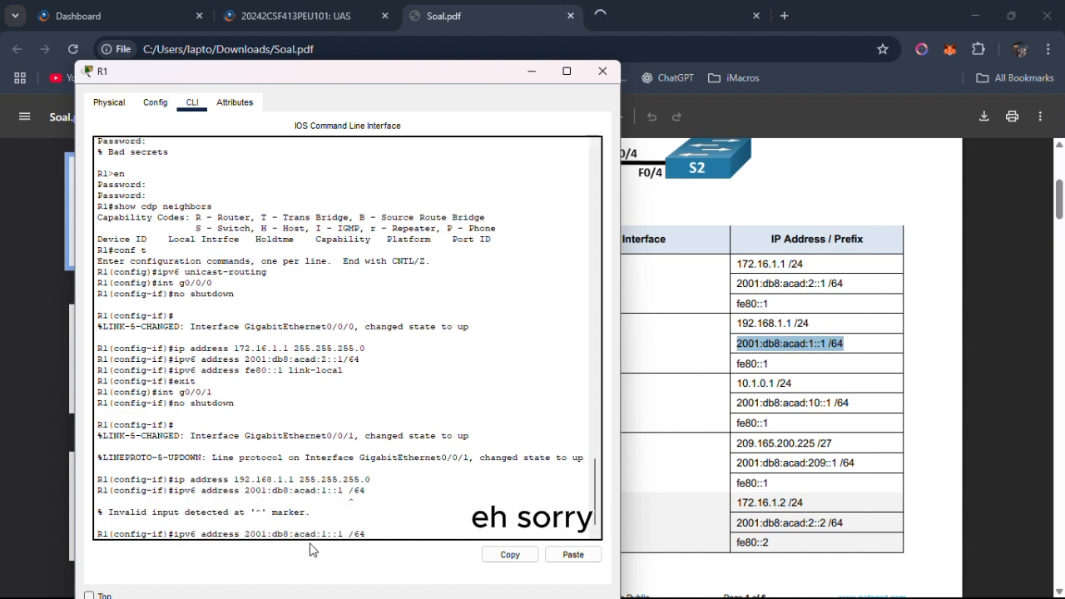
key("BackSpace")
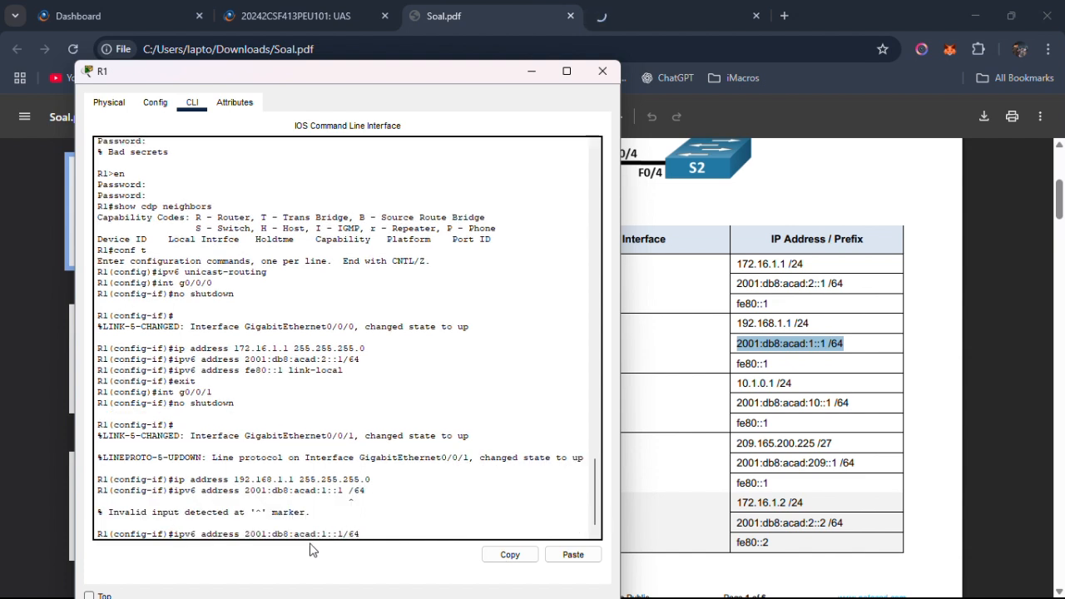
key("Return")
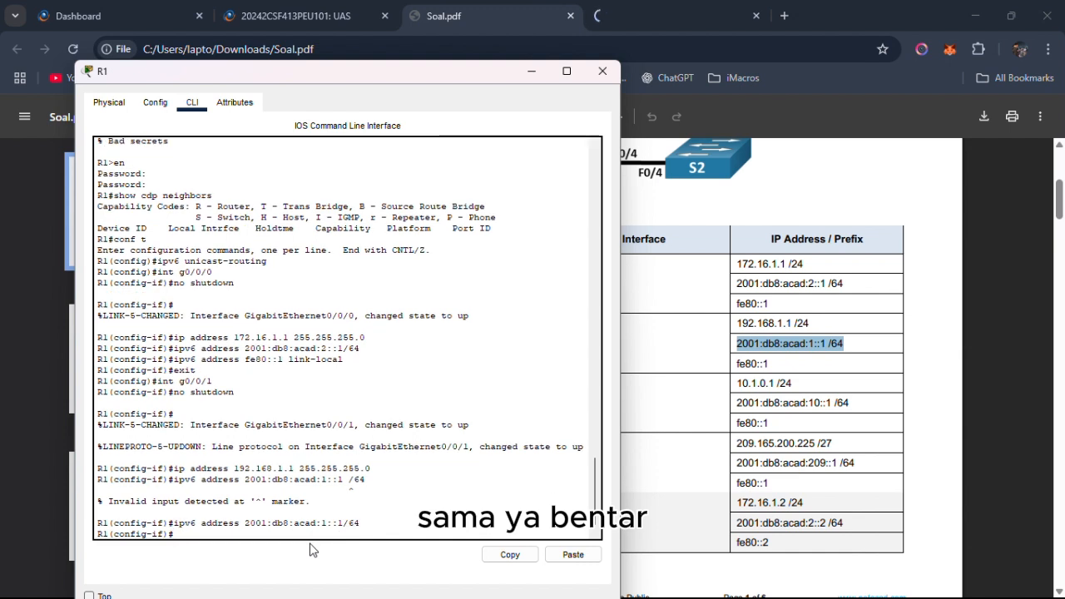
Set fe80::1 as the IPv6 link-local address of R1's g0/0/1 and exit interface configuration.
type("ipv6")
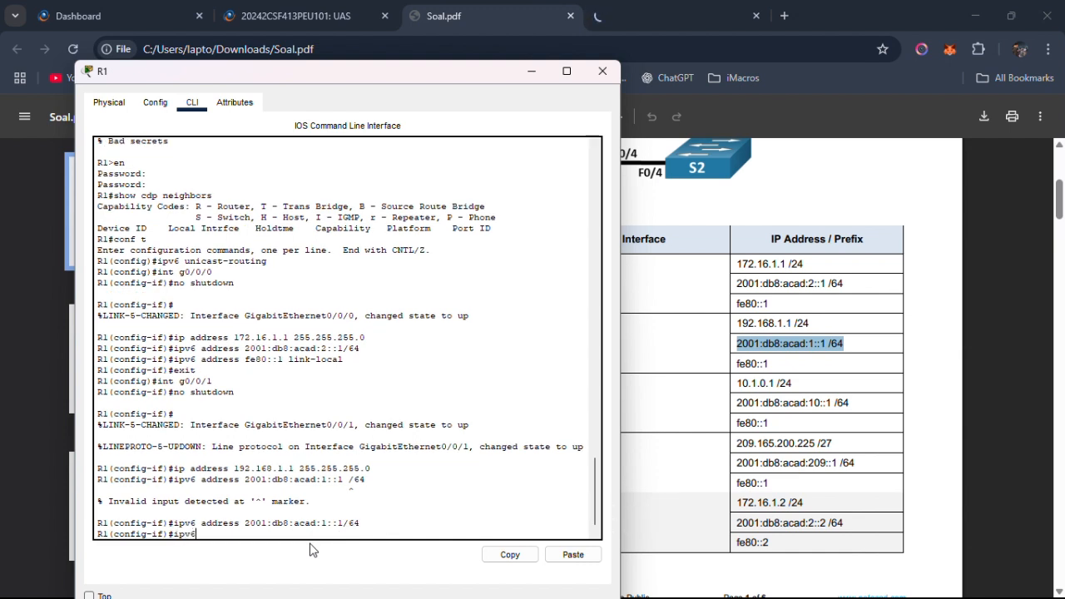
type(" address loc")
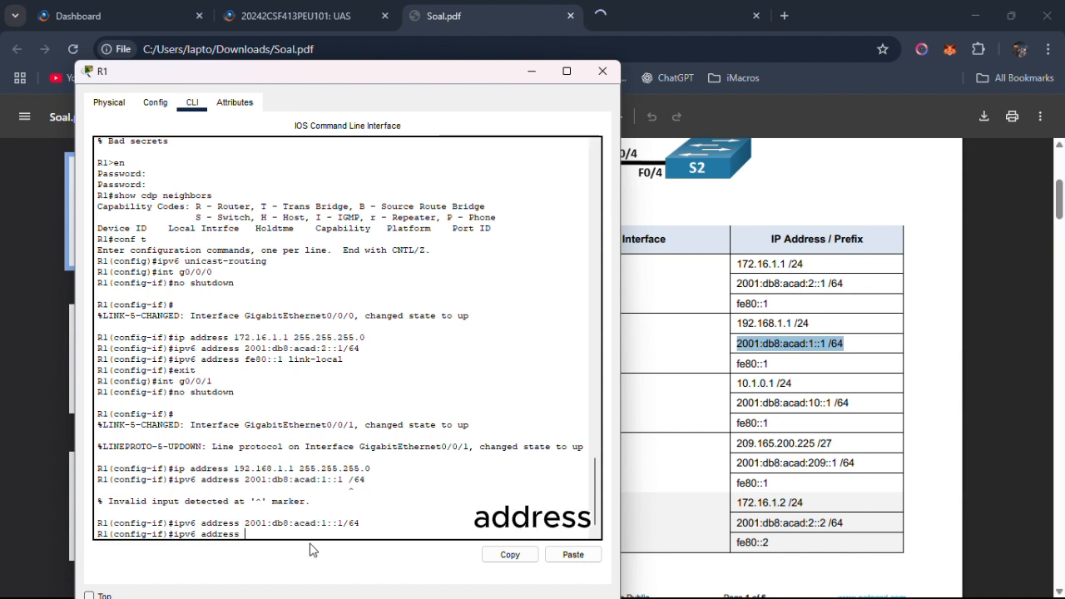
key("BackSpace")
key("BackSpace")
key("BackSpace")
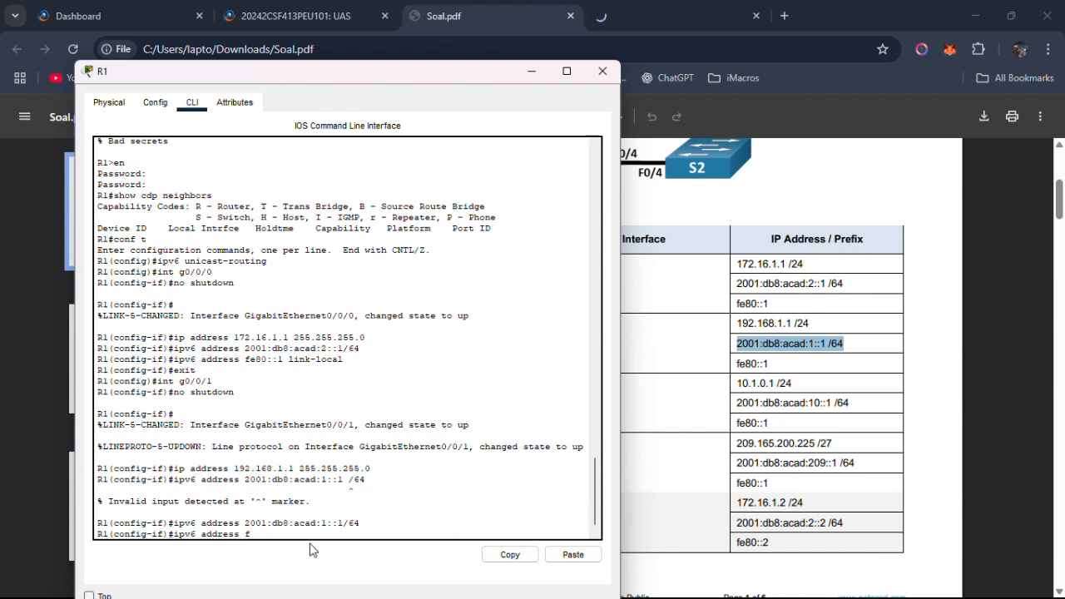
type("fe80")
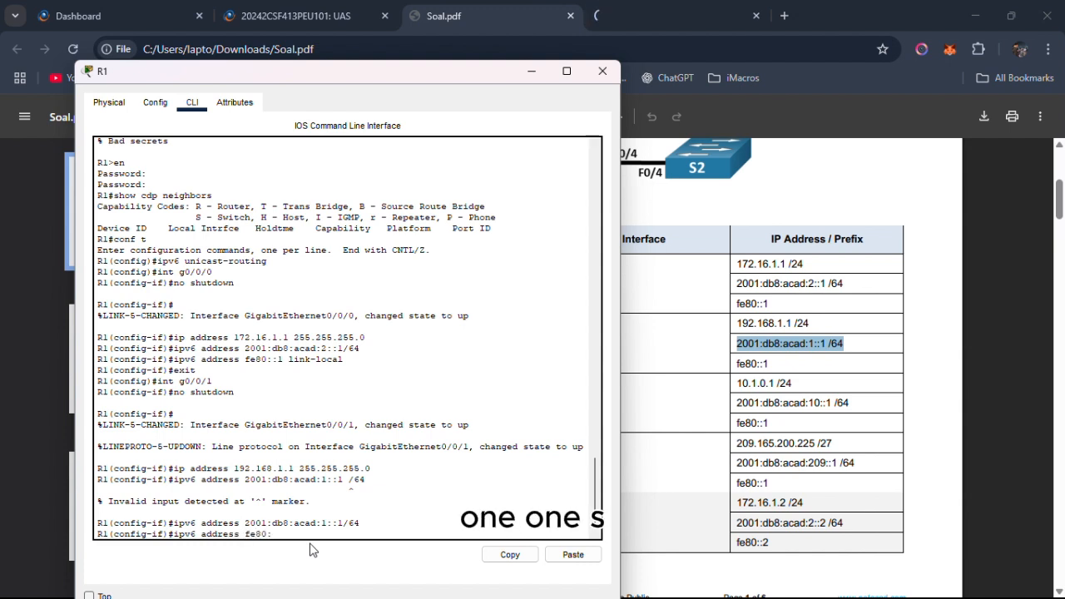
type("::1")
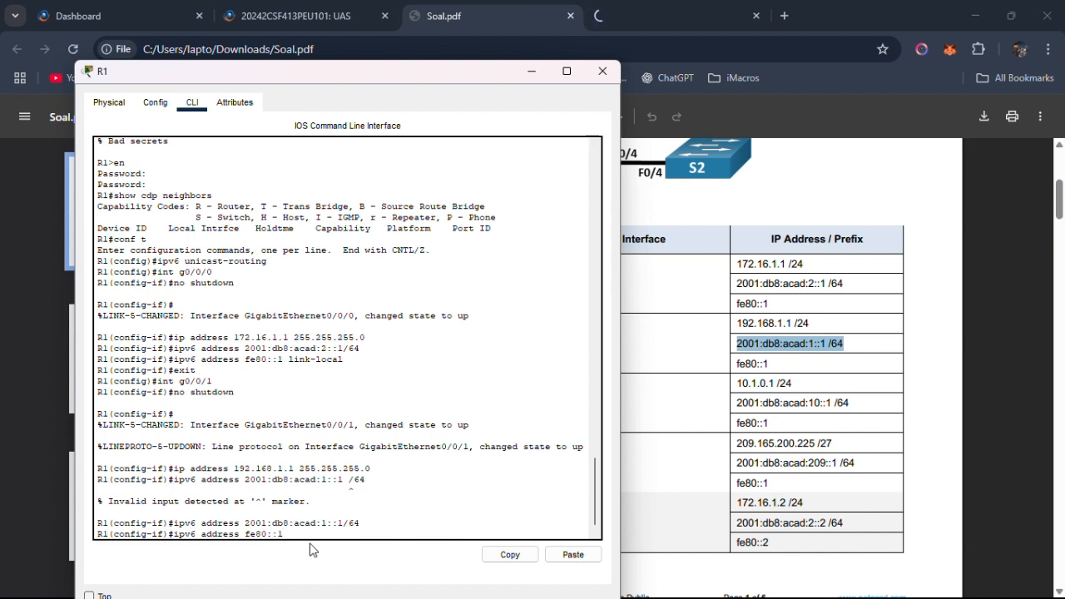
type(" link-local")
key("Return")
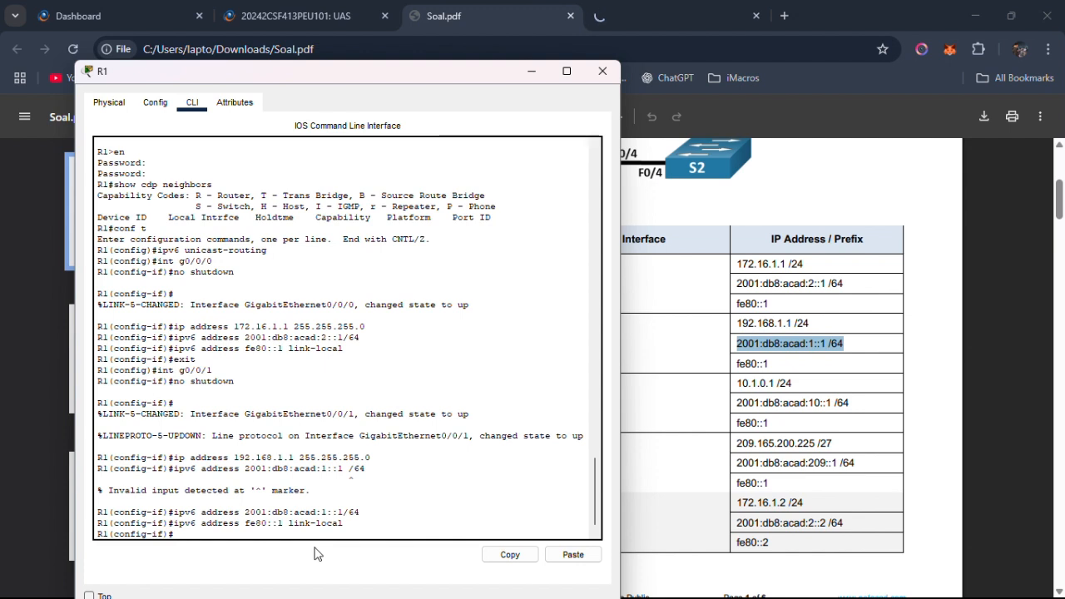
type("exit")
key("Return")
Create loopback interface lo1 on R1 and enter its configuration.
type("int ")
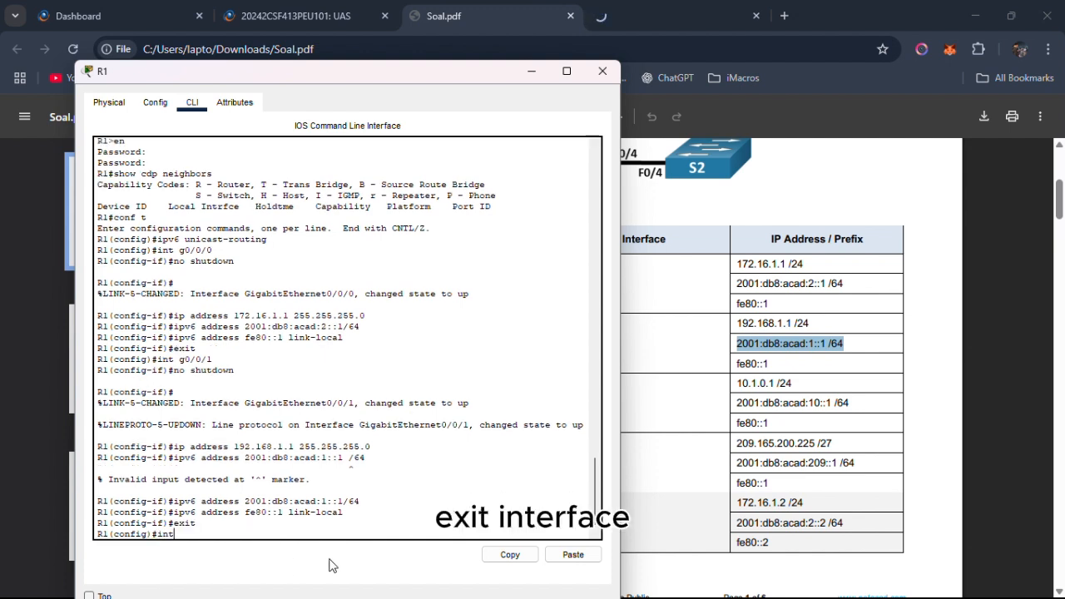
type("lo")
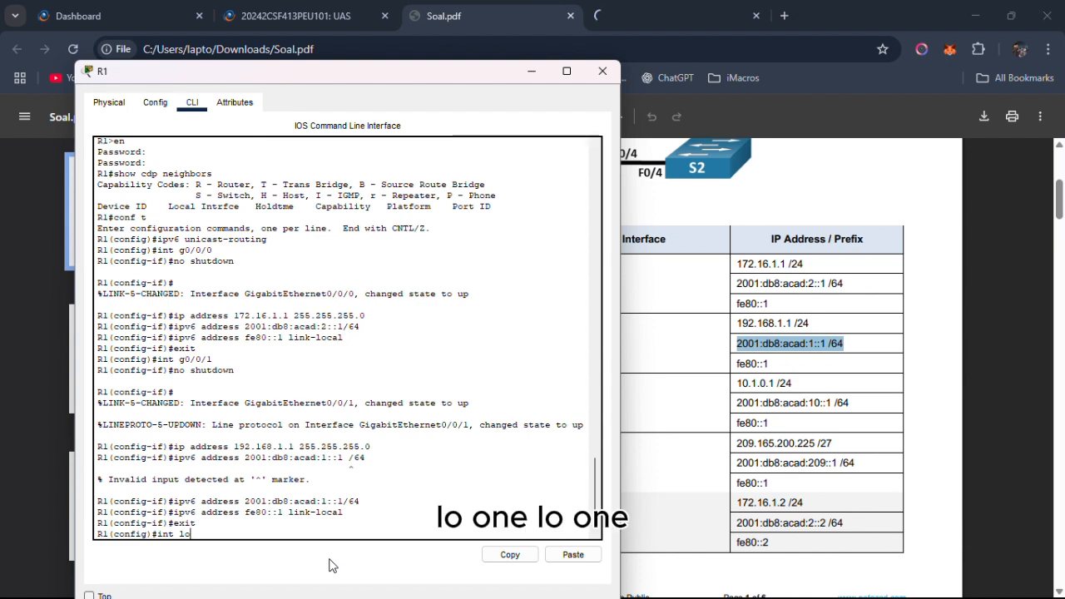
type("1")
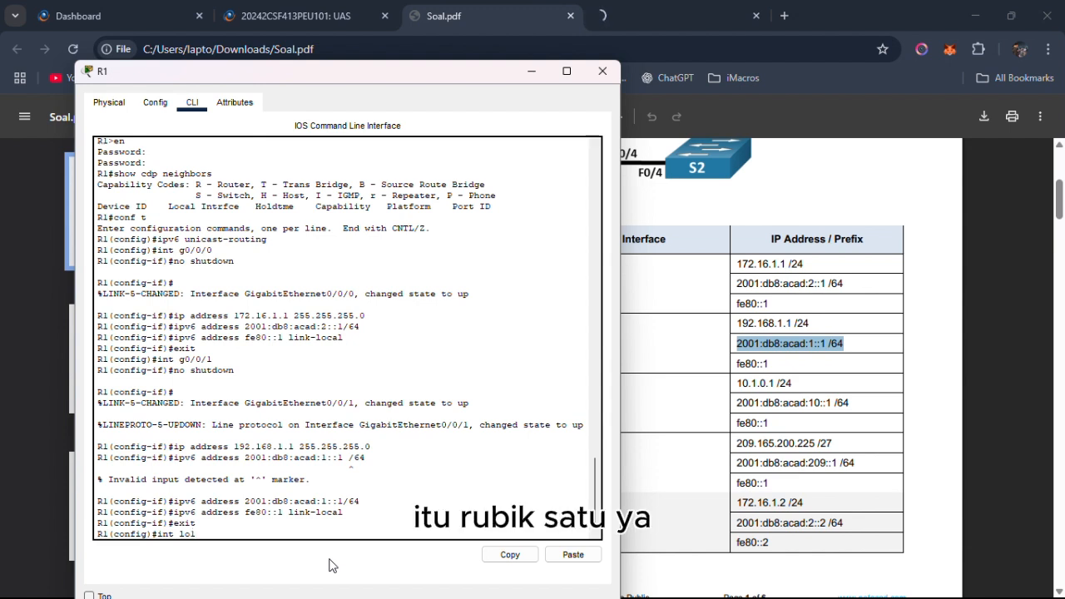
key("Return")
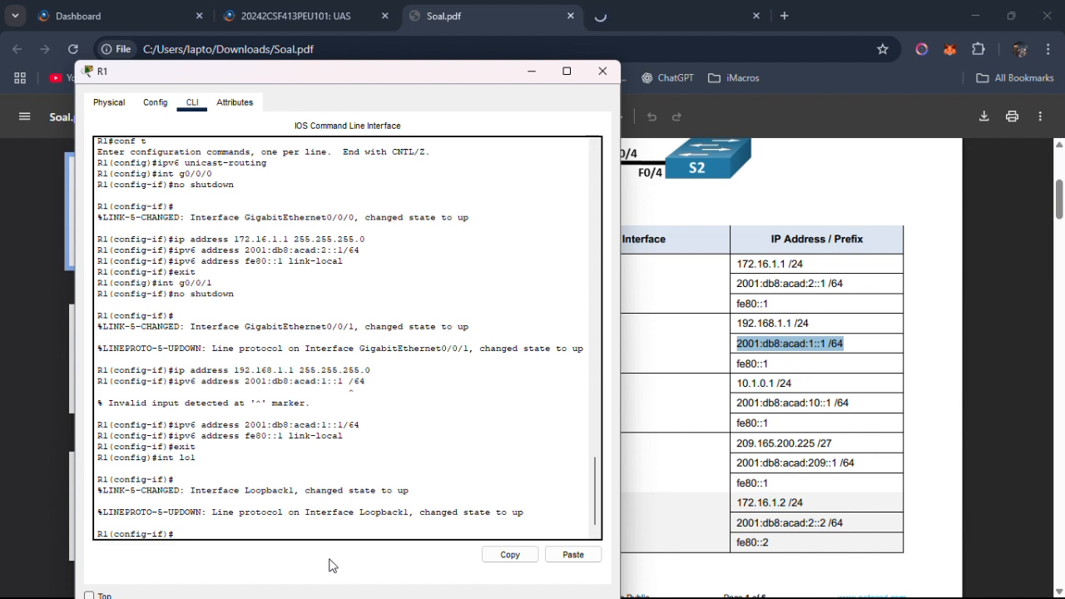
Assign IPv4 address 10.1.0.1, copied from the Addressing Table, with mask 255.255.255.0 to R1's Loopback1.
type("ip address")
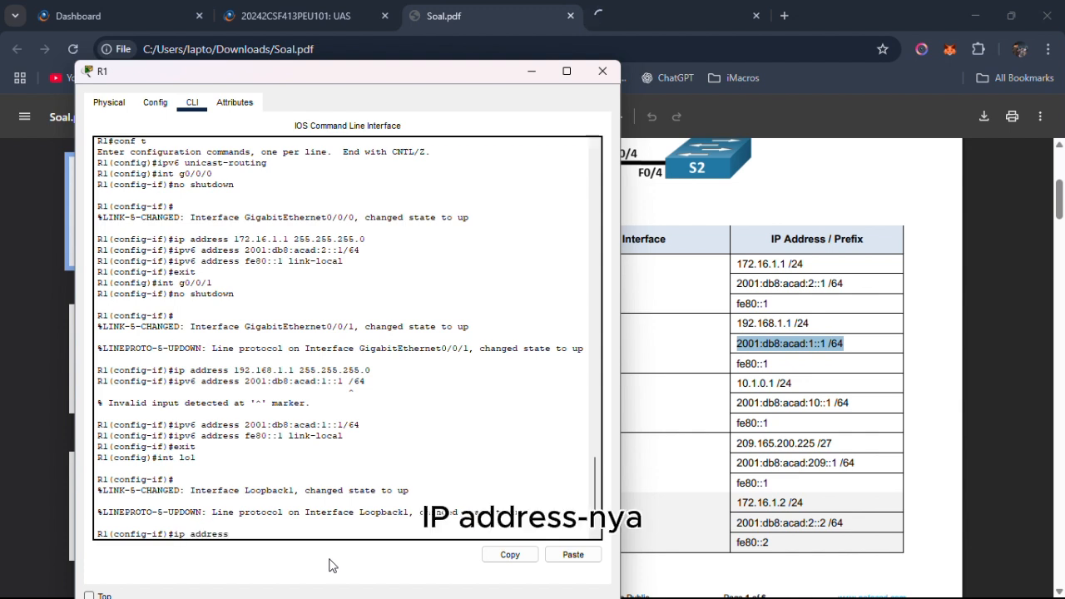
left_click(704, 406)
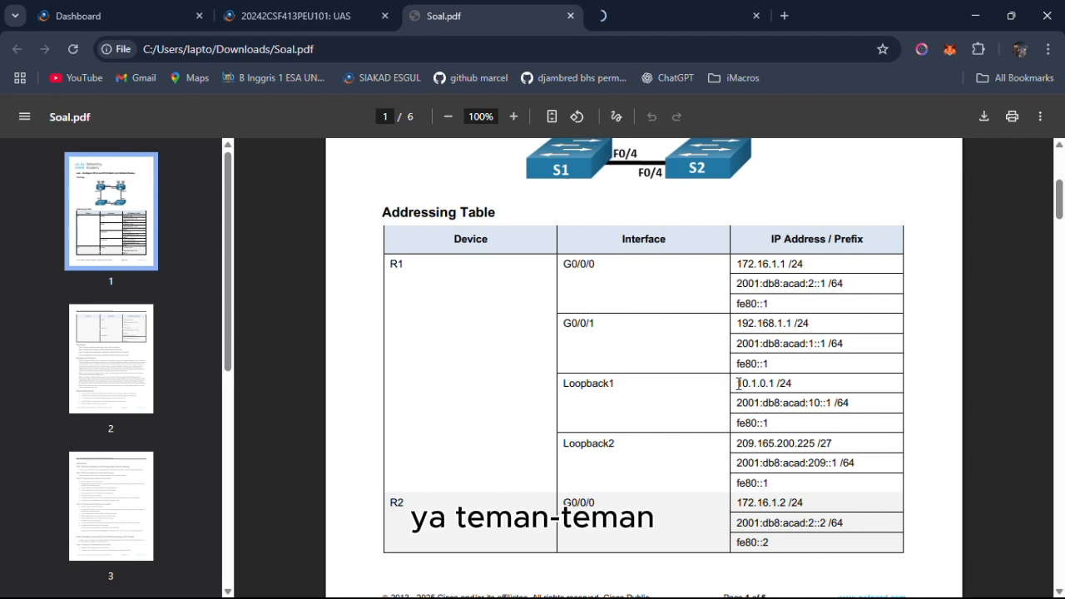
left_click_drag(738, 383, 773, 387)
right_click(772, 386)
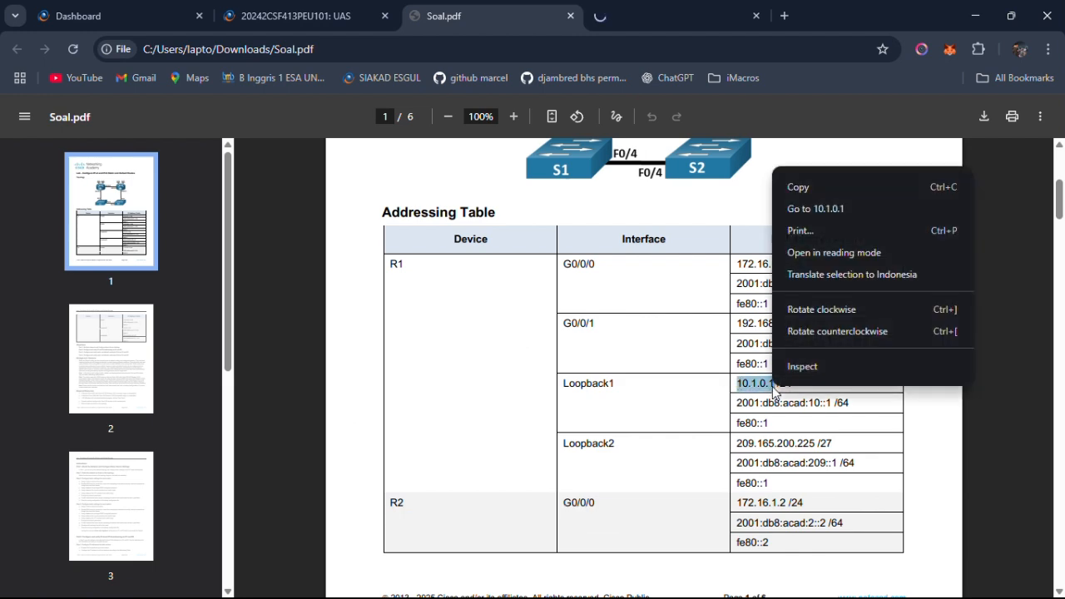
left_click(823, 190)
key("alt+Tab")
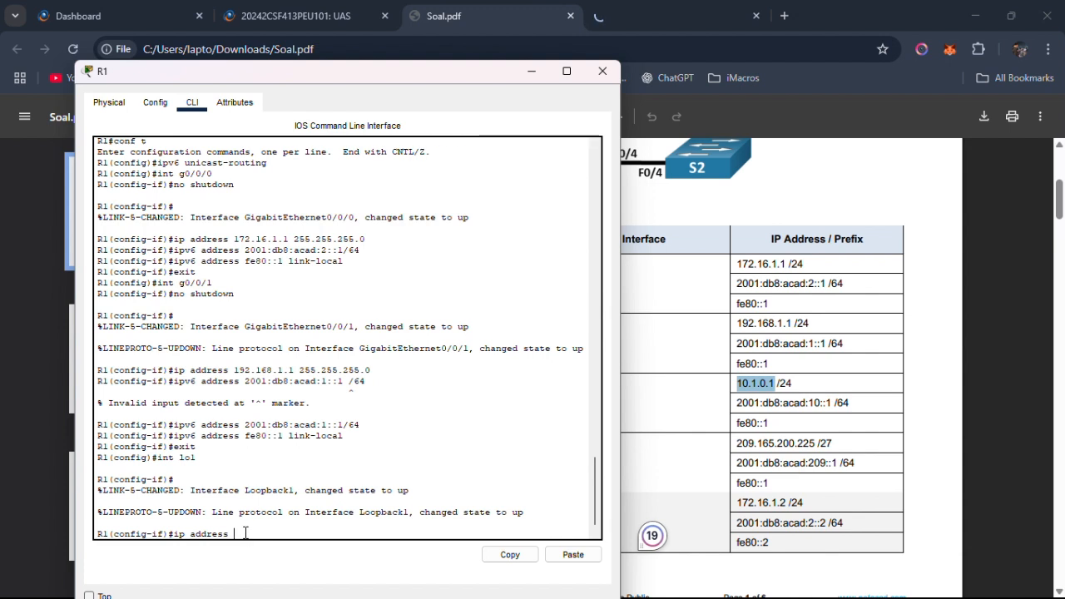
right_click(247, 534)
left_click(277, 560)
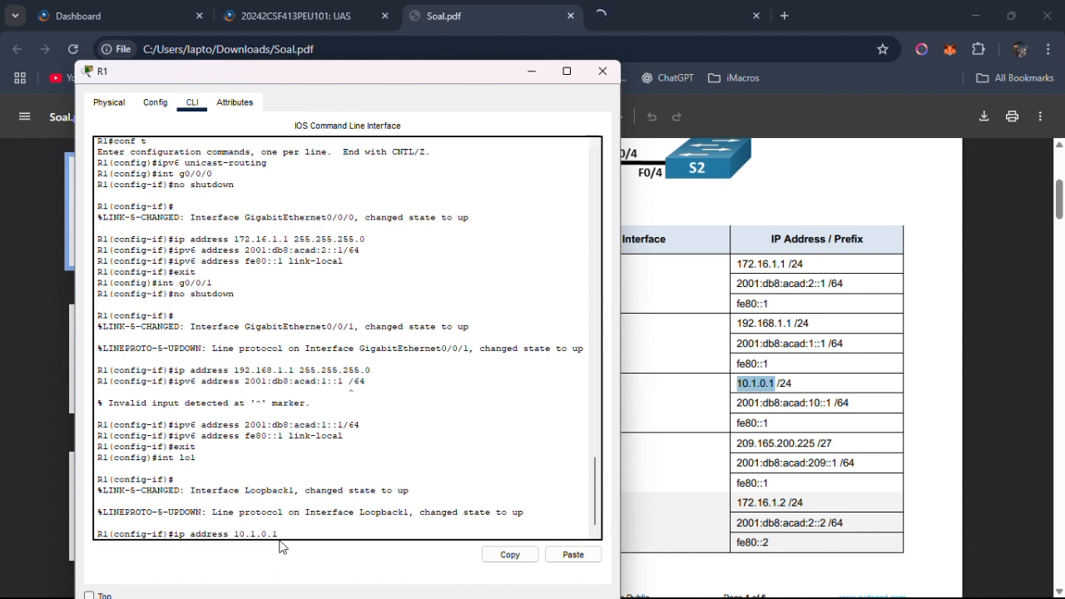
type("255.255.255.0")
left_click(452, 16)
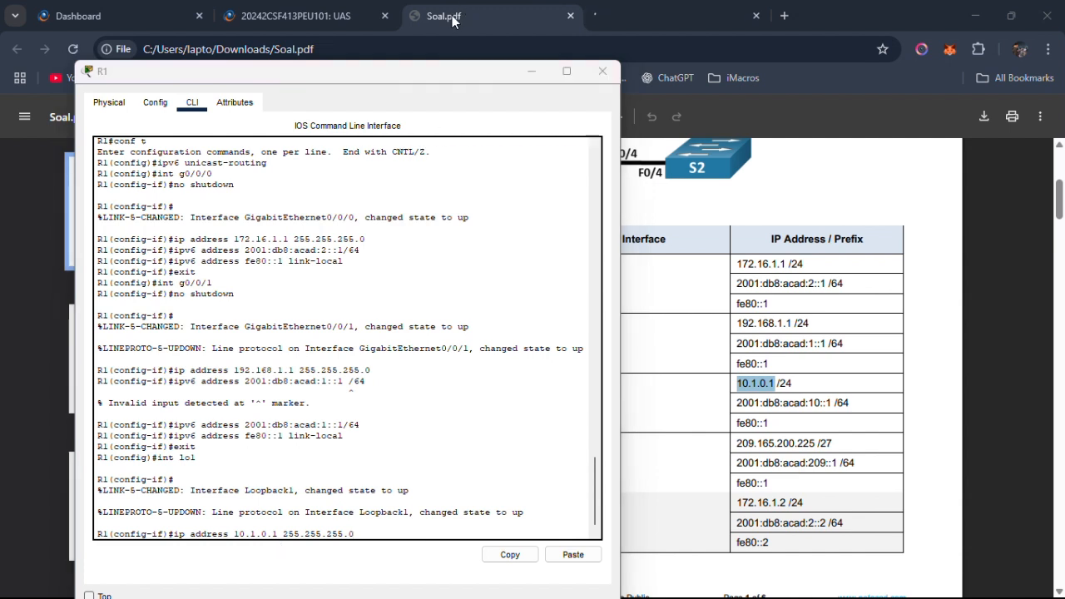
left_click(381, 407)
key("Return")
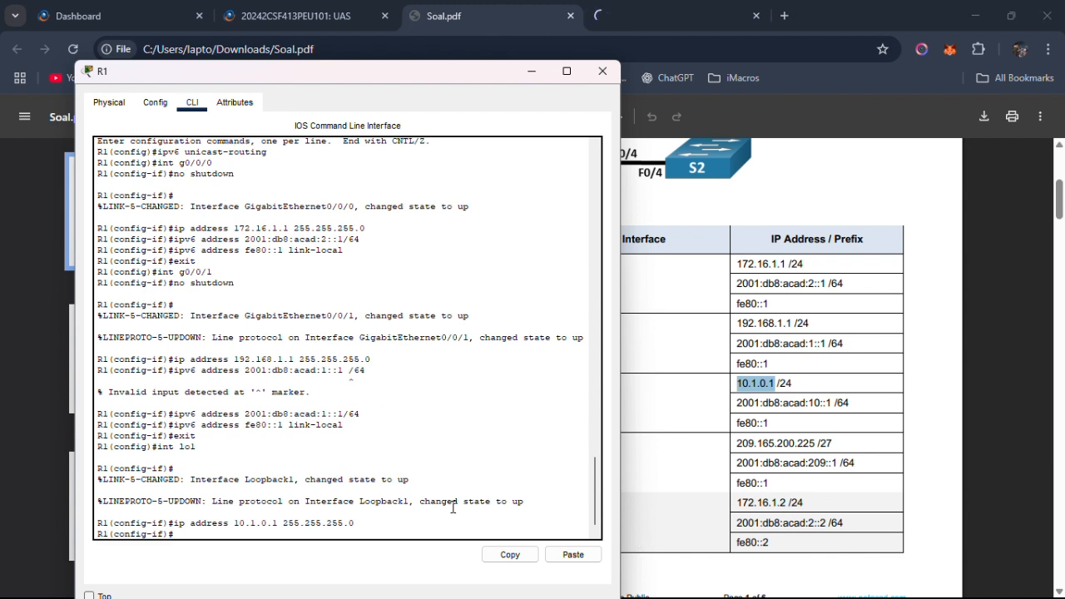
Assign IPv6 address 2001:db8:acad:10::1/64, copied from the Addressing Table, to R1's Loopback1, without a space before the prefix length.
type("ipv6 address")
left_click_drag(738, 406, 845, 406)
right_click(847, 406)
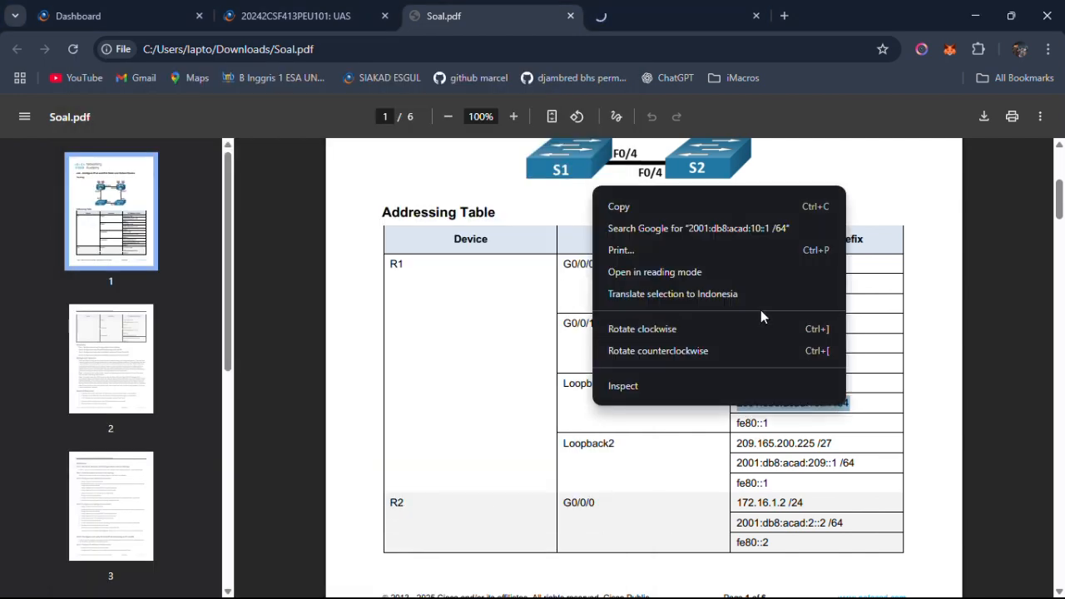
left_click(720, 202)
key("alt+Tab")
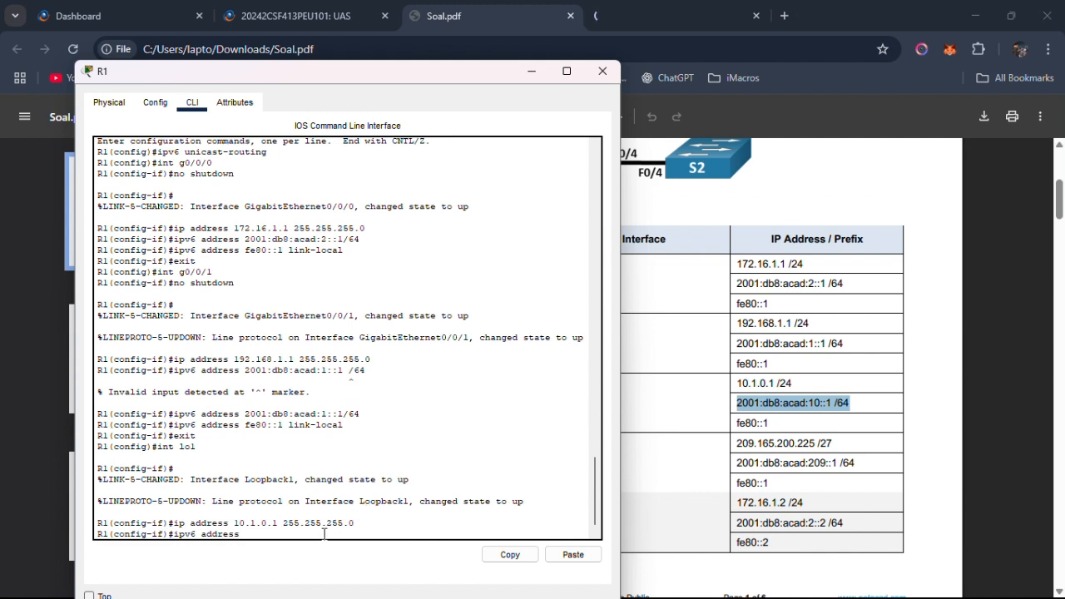
left_click(574, 554)
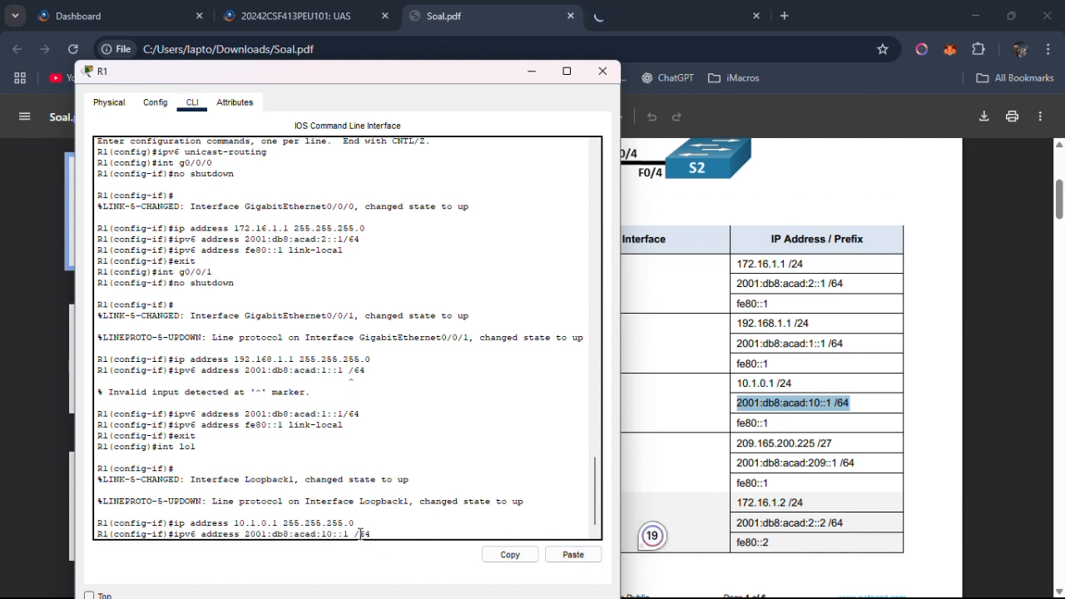
key("BackSpace")
key("BackSpace")
key("BackSpace")
key("BackSpace")
type("/64")
key("Return")
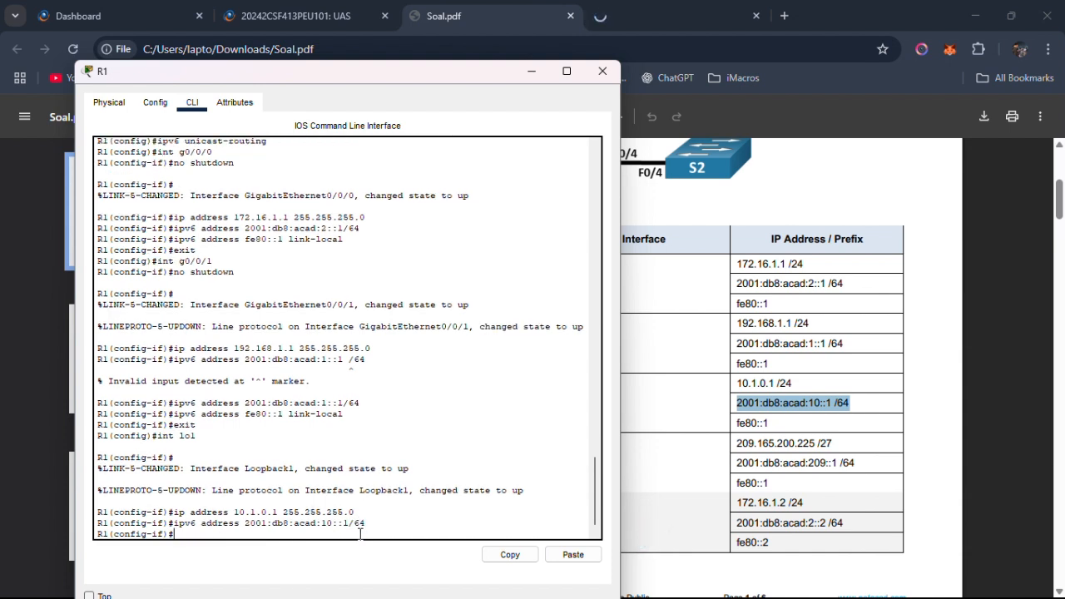
Set fe80::1 as the IPv6 link-local address of R1's Loopback1 and exit interface configuration.
type("ipv6 fe80::1")
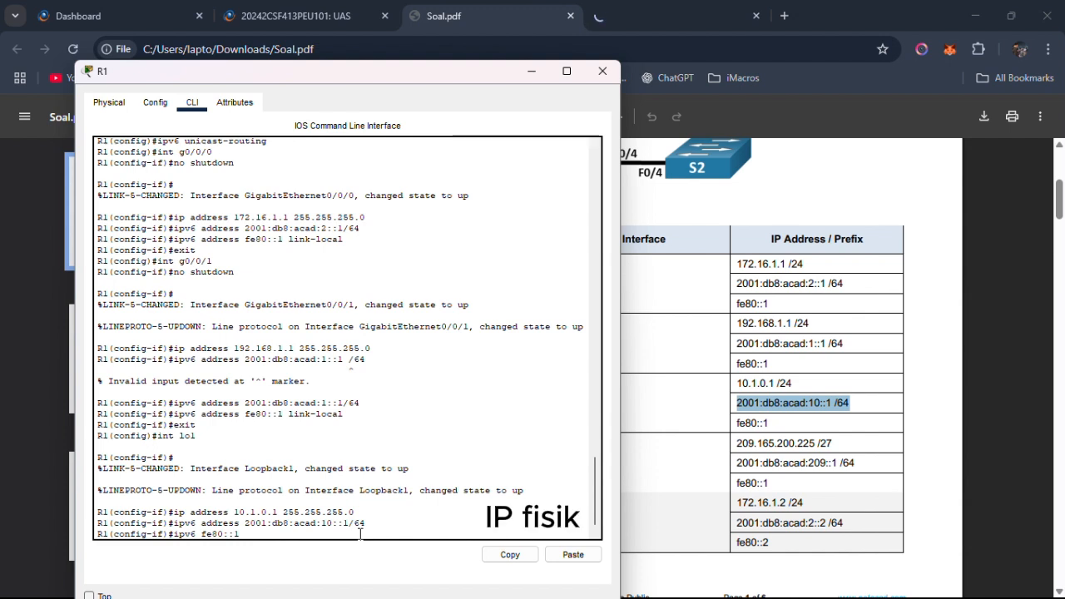
key("BackSpace")
key("BackSpace")
key("BackSpace")
key("BackSpace")
key("BackSpace")
key("BackSpace")
key("BackSpace")
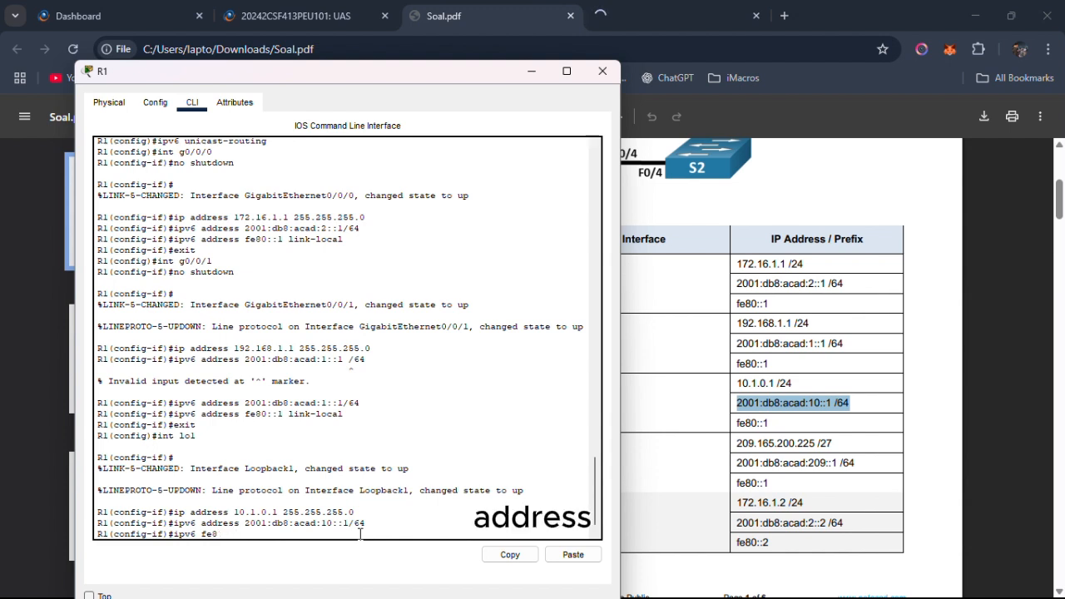
type("address fe")
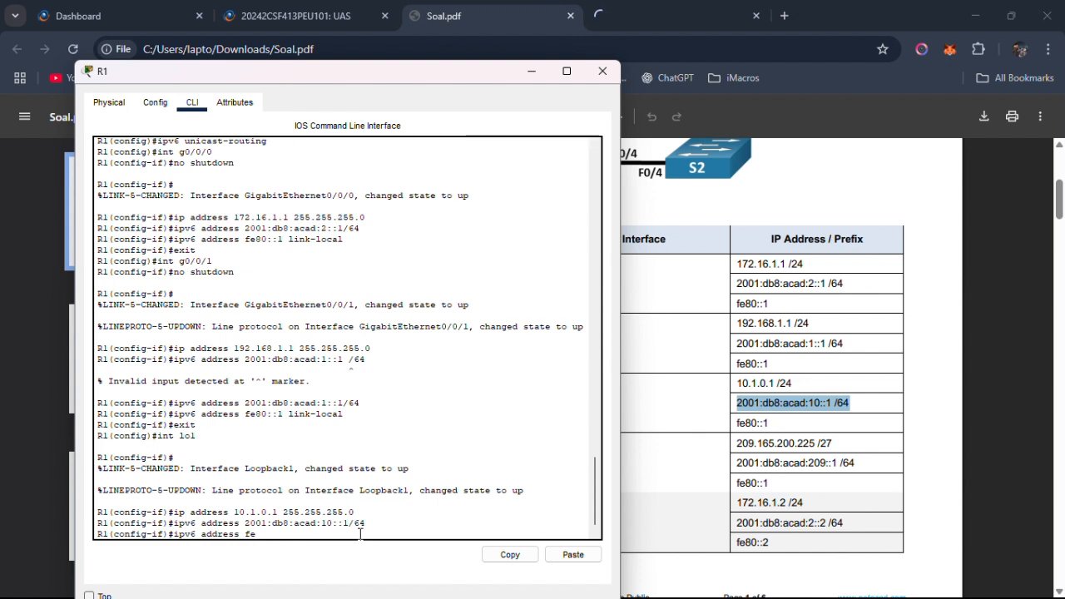
type("80::1 link-local")
key("Return")
type("exit")
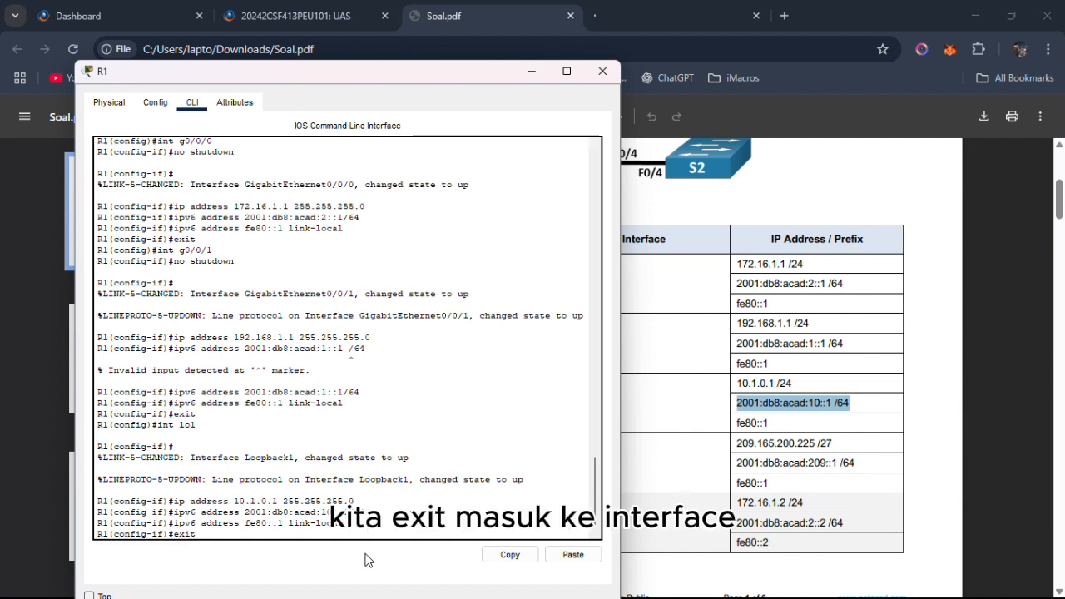
key("Return")
Create loopback interface lo2 on R1, checking the name against the Addressing Table, and enter its configuration.
type("int")
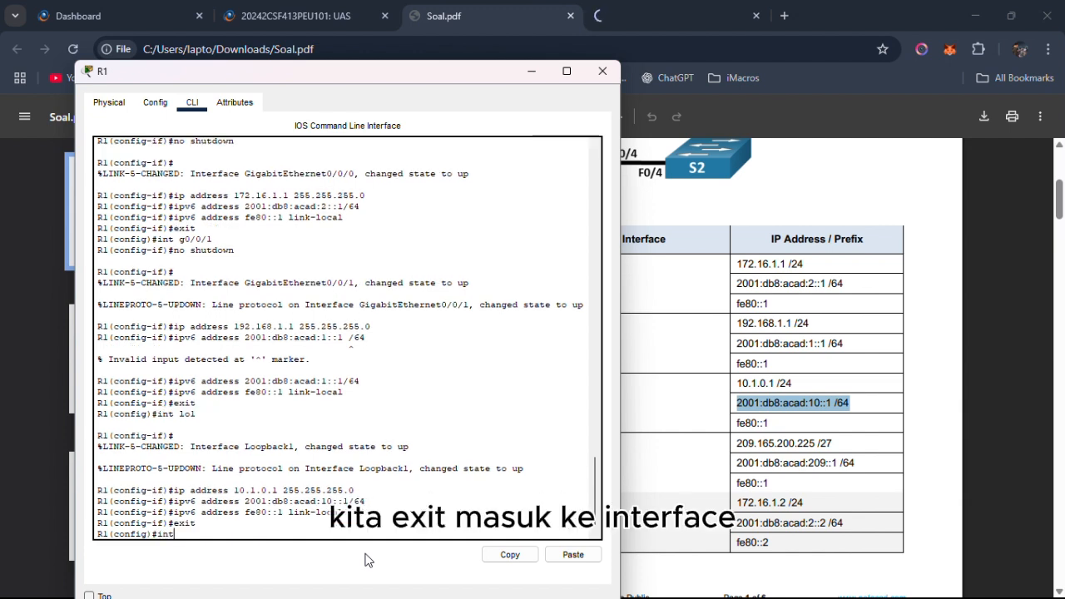
type(" lo")
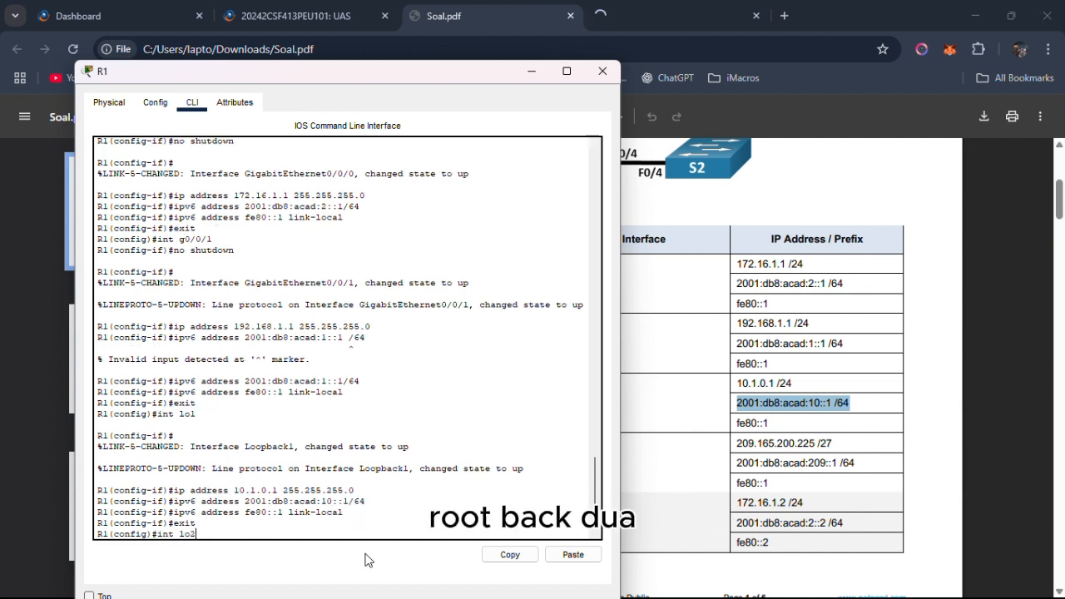
type("2")
left_click(629, 486)
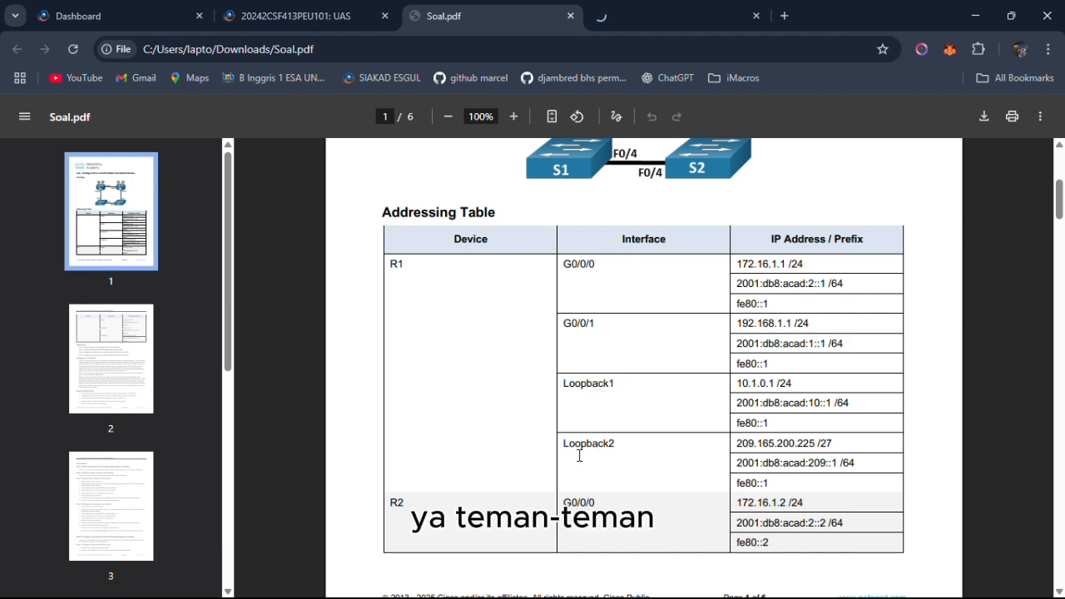
left_click_drag(579, 455, 641, 451)
left_click(658, 464)
key("alt+Tab")
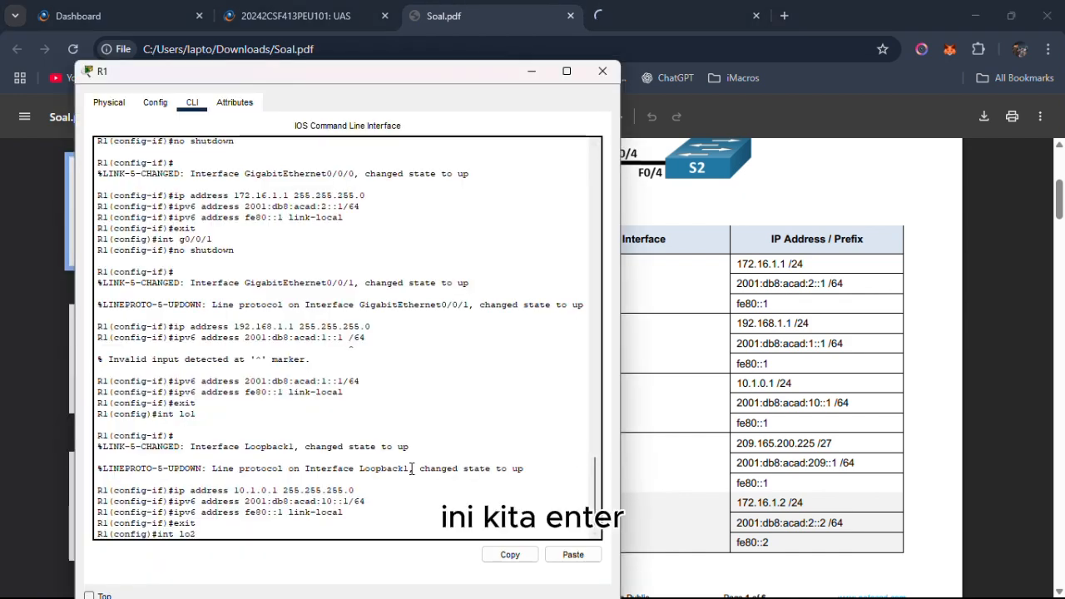
key("Return")
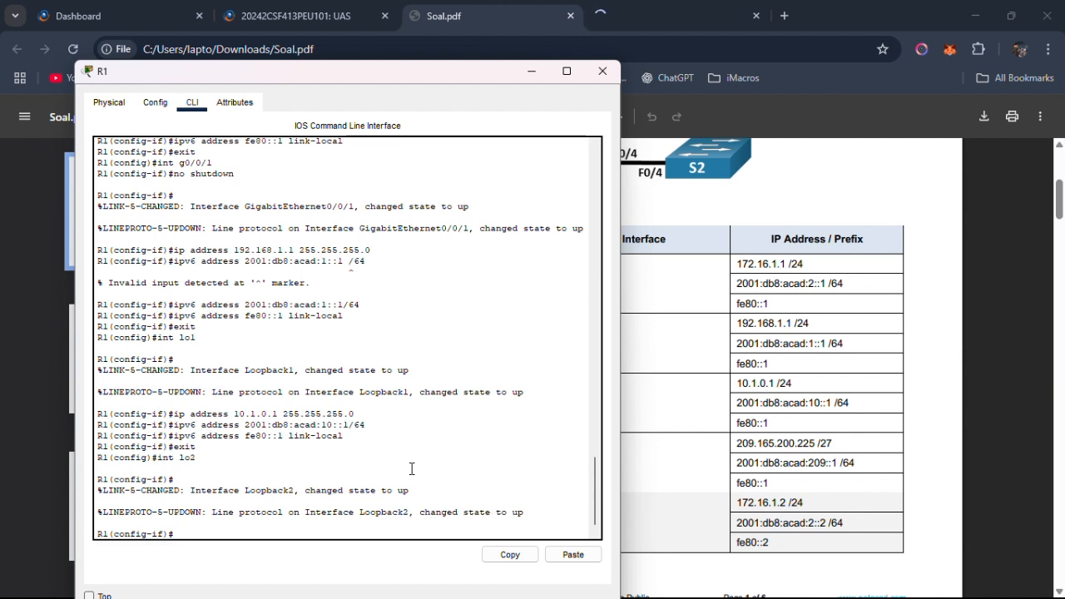
Copy 209.165.200.225 from the Addressing Table and enter it as Loopback2's IPv4 address, starting its /27 mask with 255.255.255.
left_click(737, 443)
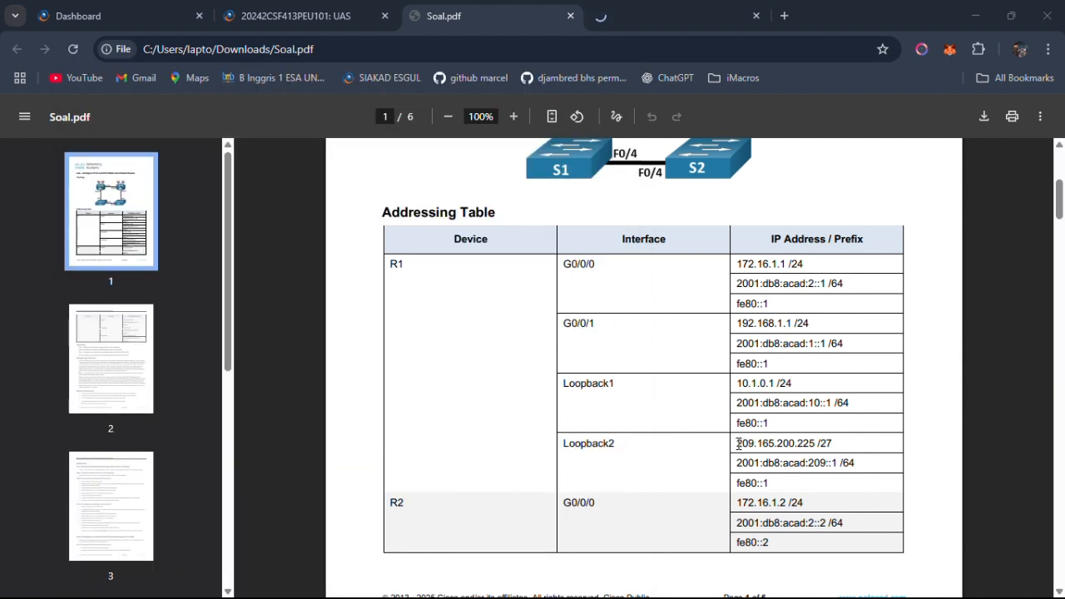
left_click_drag(738, 443, 816, 443)
right_click(815, 444)
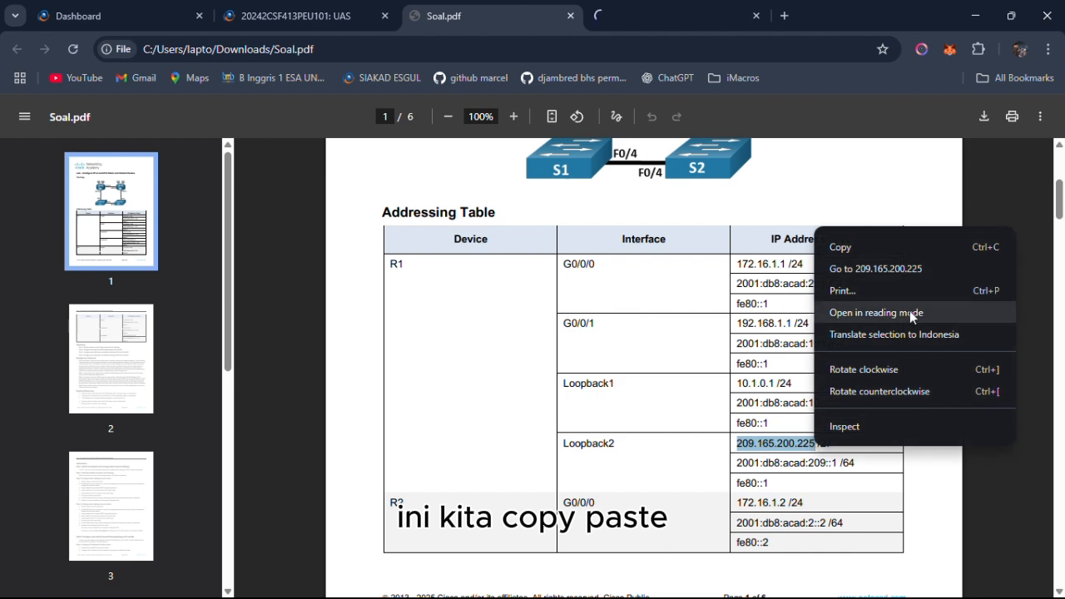
left_click(835, 247)
key("alt+Tab")
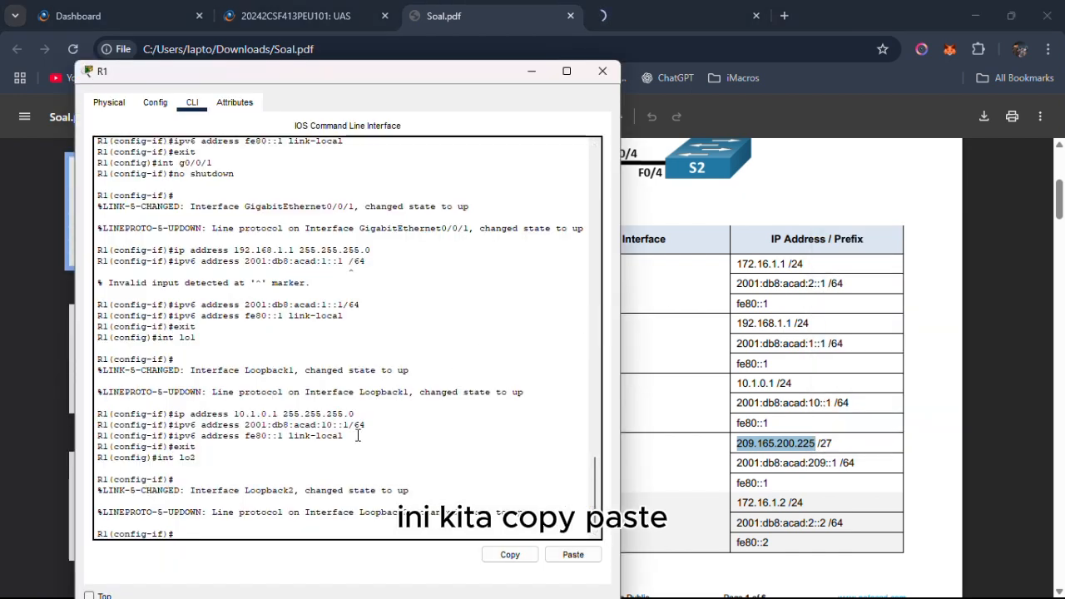
type("ip address")
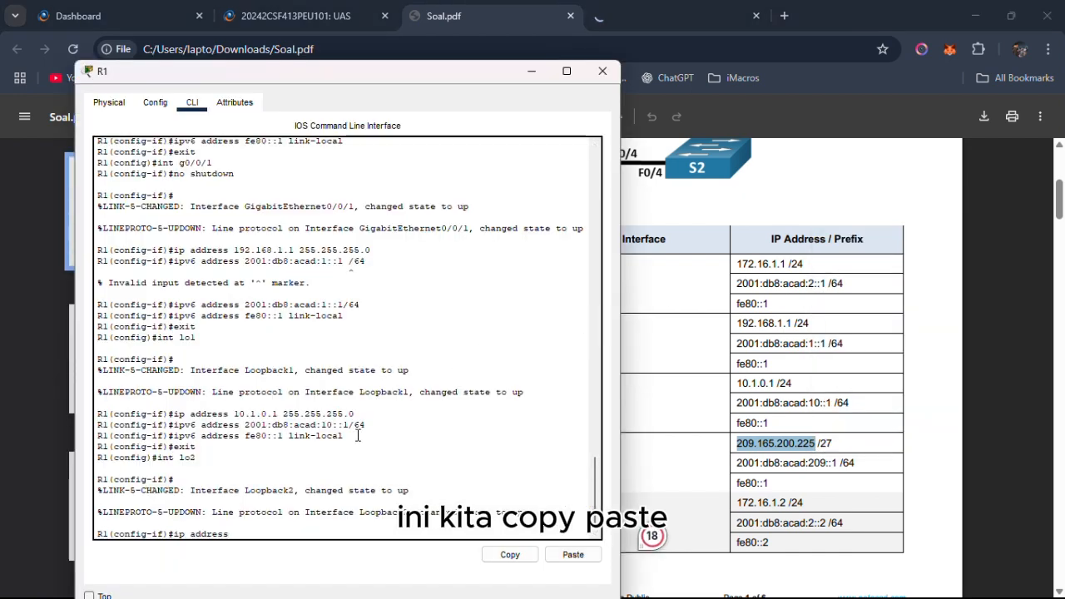
left_click(573, 554)
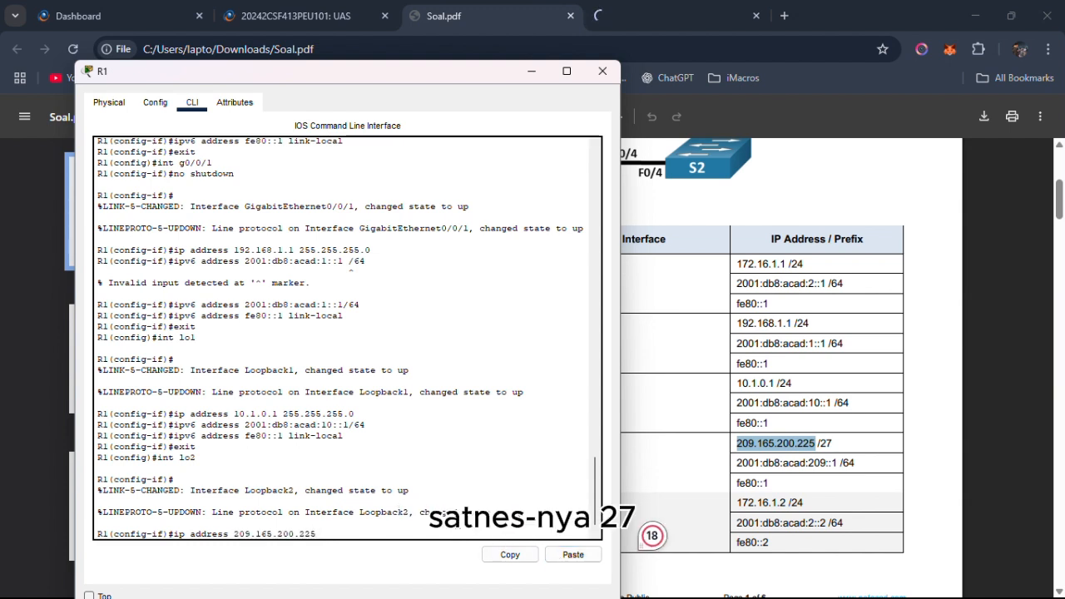
type("255")
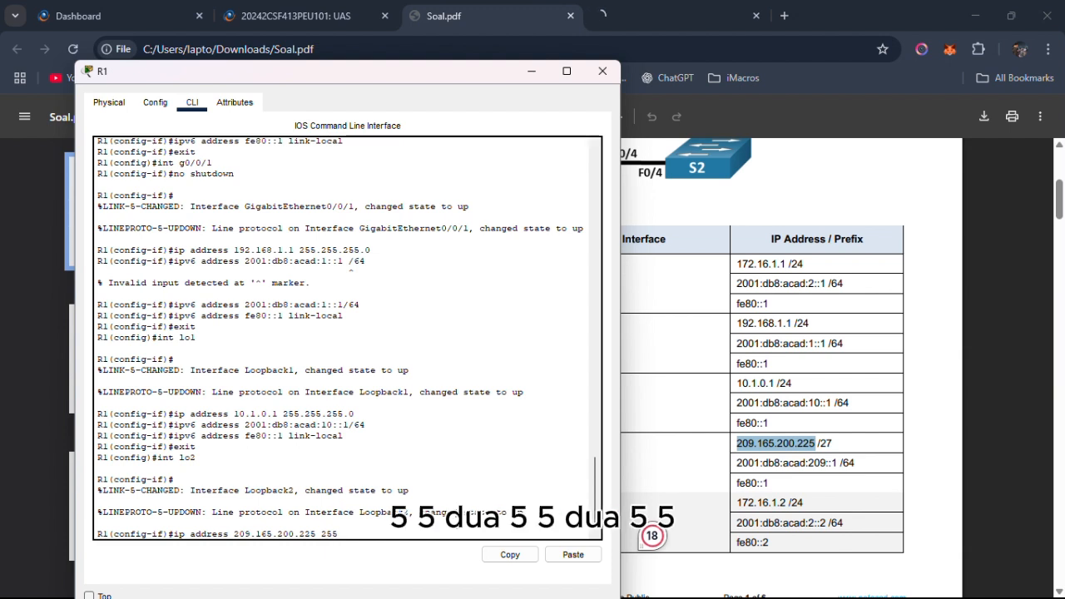
type(".255.255.")
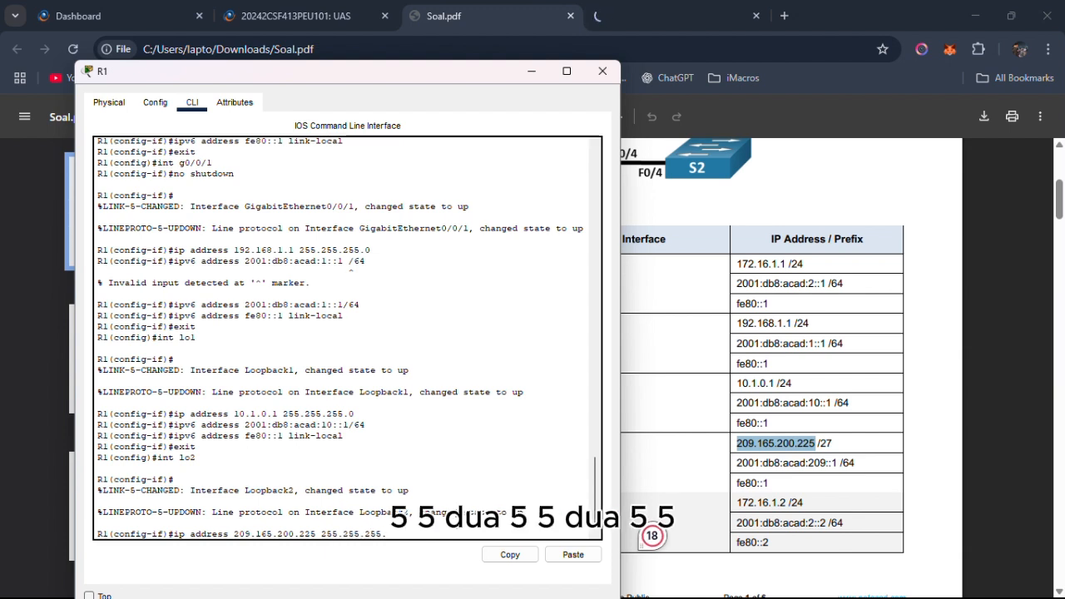
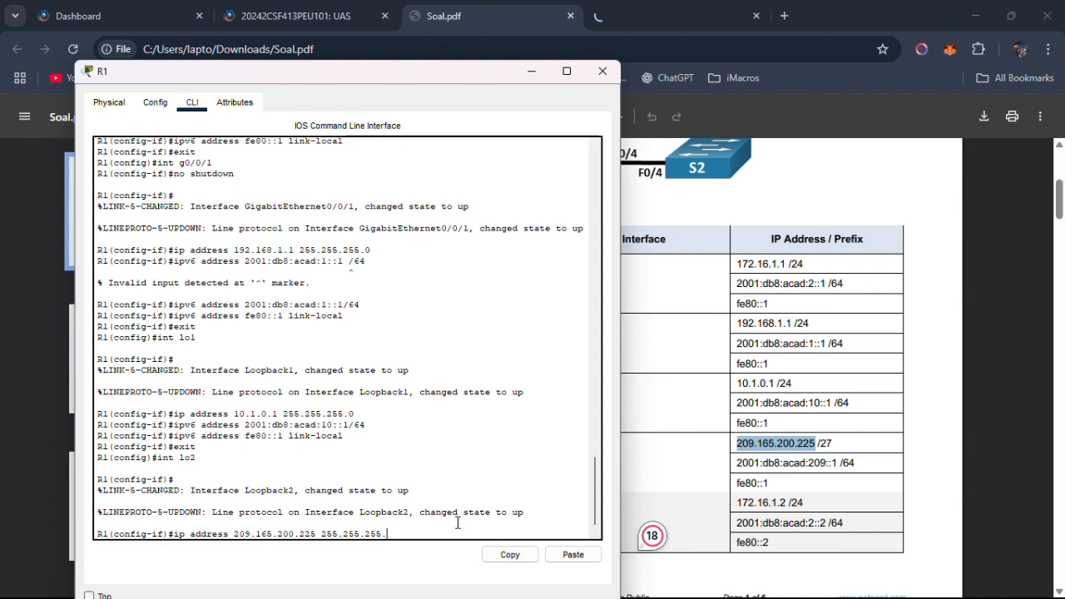
Complete Loopback2's IPv4 mask as 255.255.255.224 and assign it IPv6 address 2001:db8:acad:209::1/64 from the Addressing Table, without a space before the prefix length.
type("224")
key("Return")
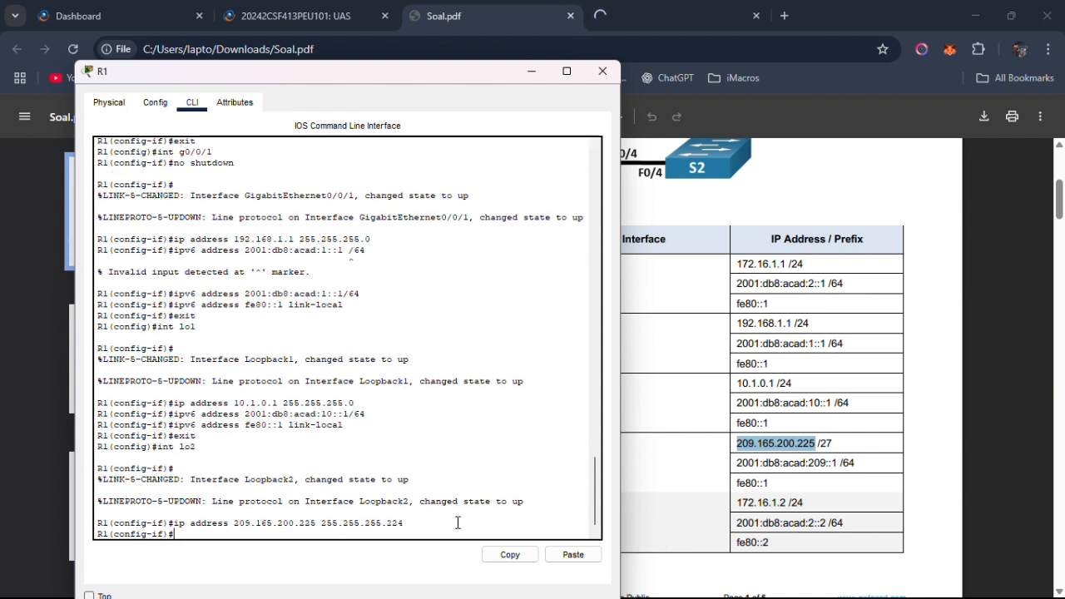
type("ipv6 address")
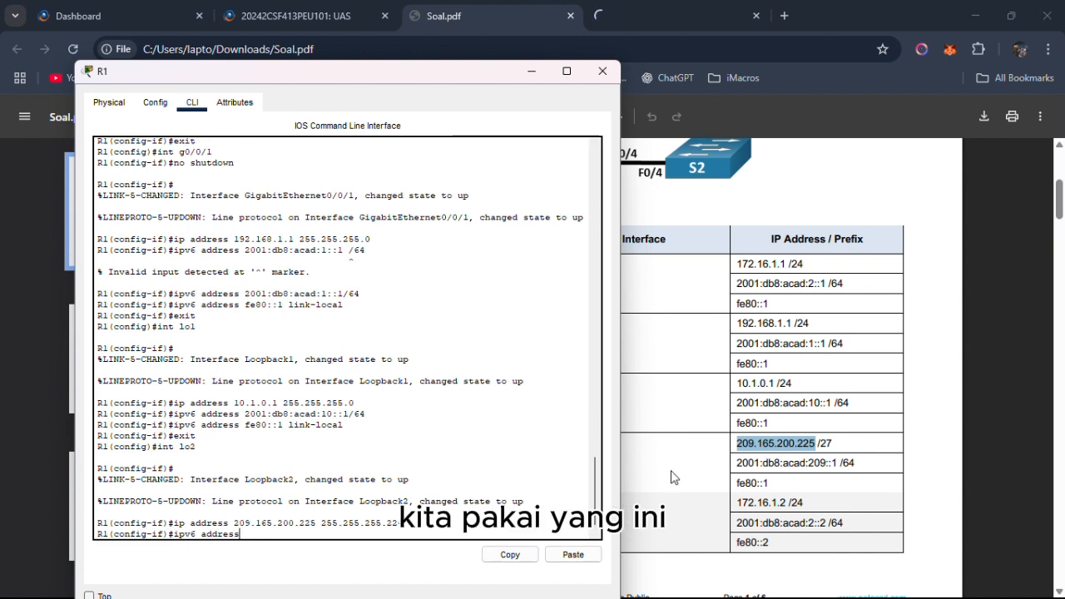
left_click(738, 462)
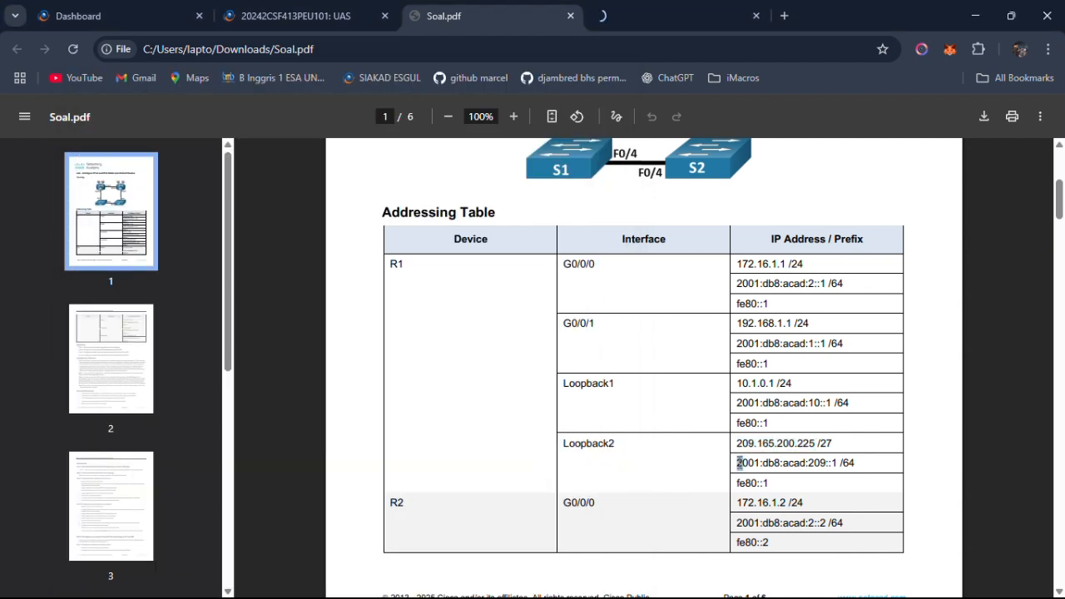
left_click_drag(737, 463, 859, 463)
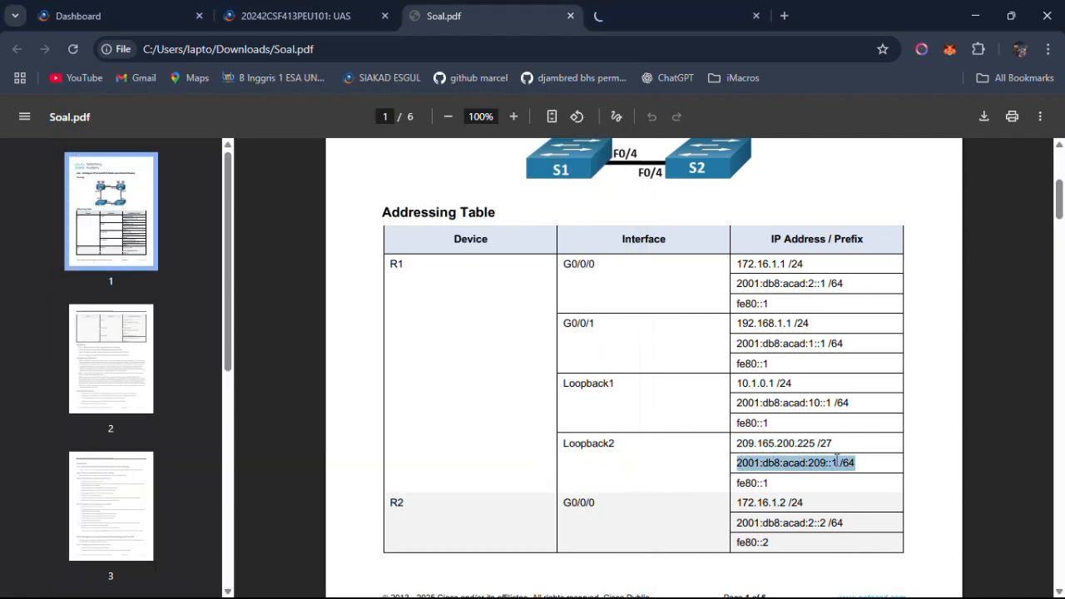
right_click(860, 462)
left_click(721, 268)
key("alt+Tab")
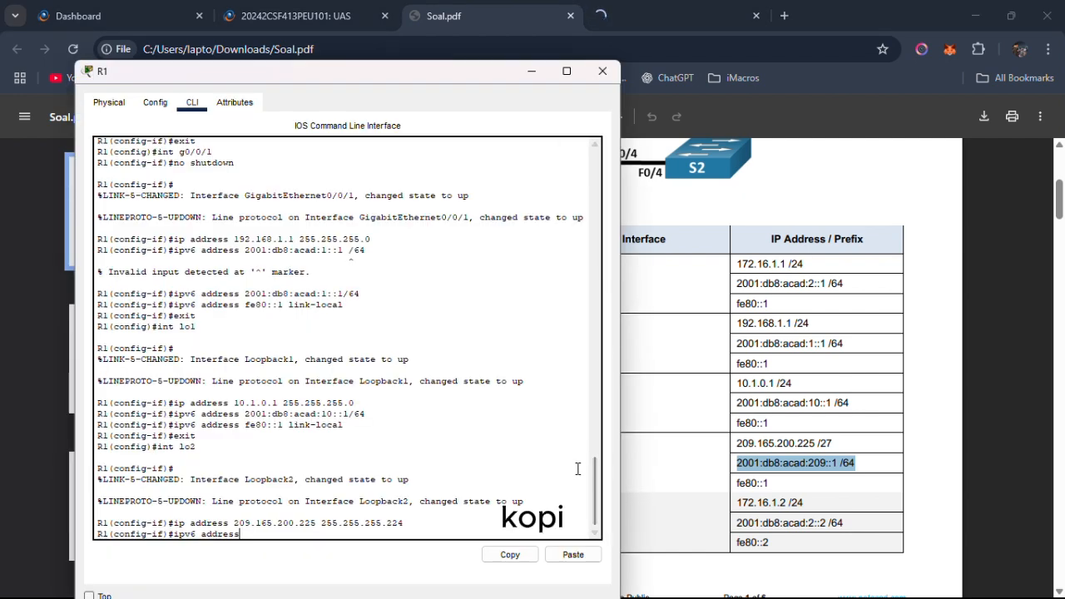
left_click(569, 554)
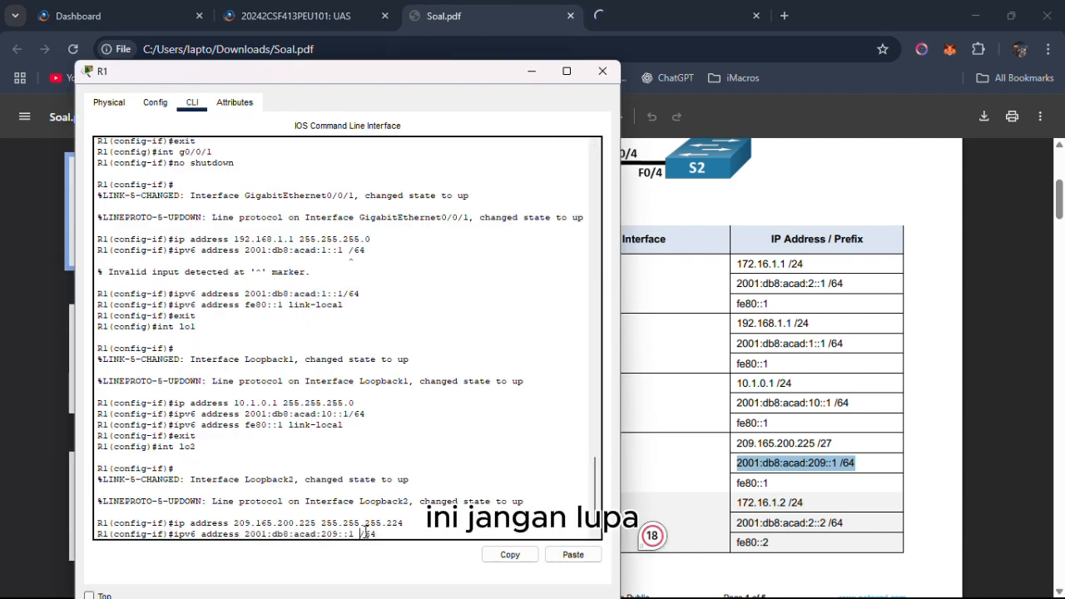
key("BackSpace")
key("Return")
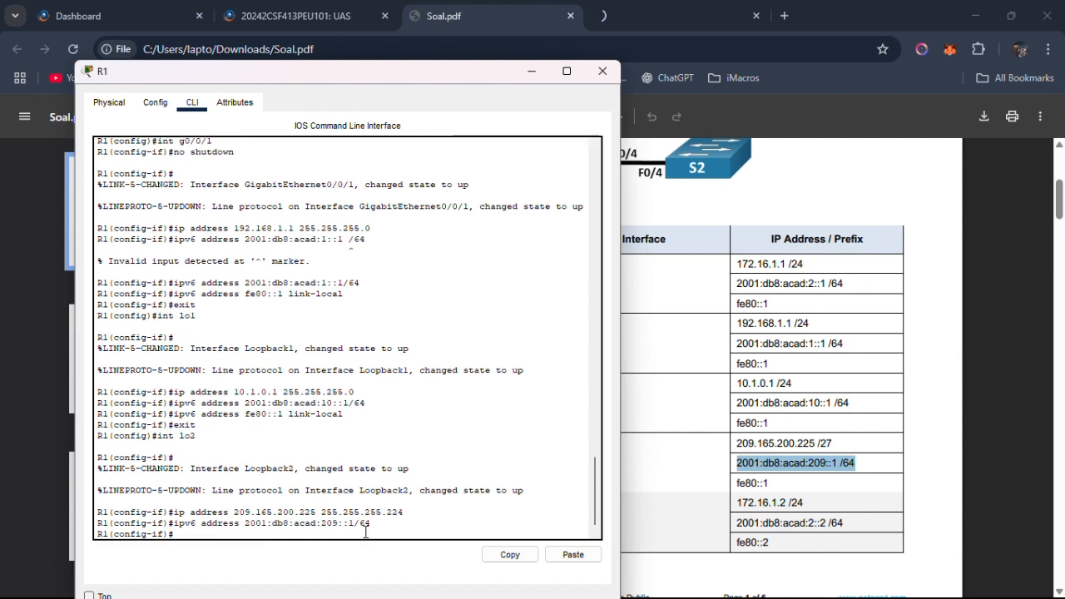
Set fe80::1 as the IPv6 link-local address of R1's Loopback2 and end configuration mode.
type("ipv6 address fe80")
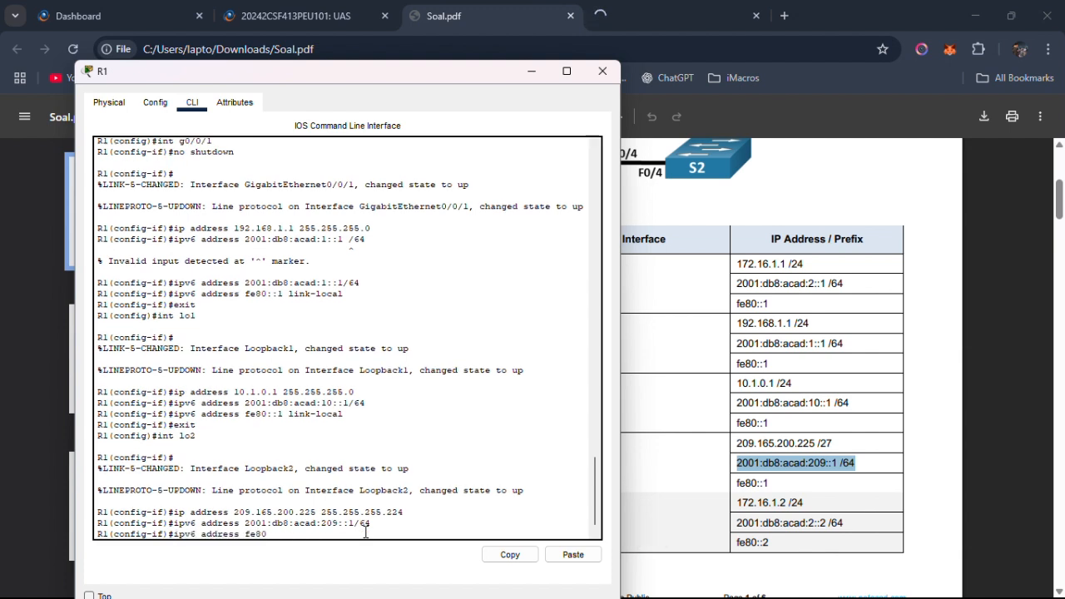
type("::1 link-local")
key("Return")
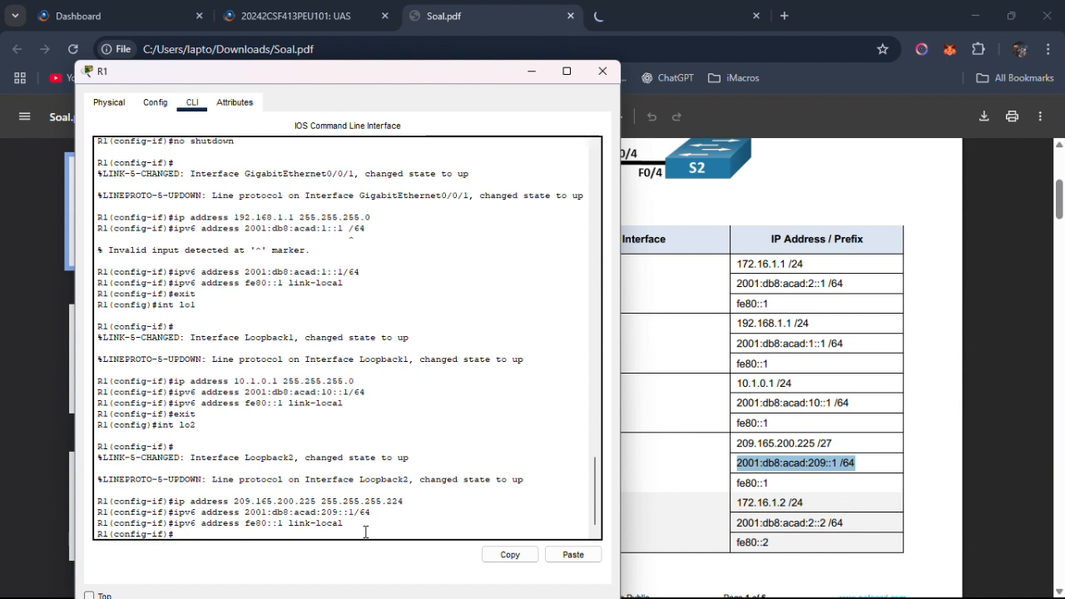
type("exit")
type("en")
type("d")
key("Return")
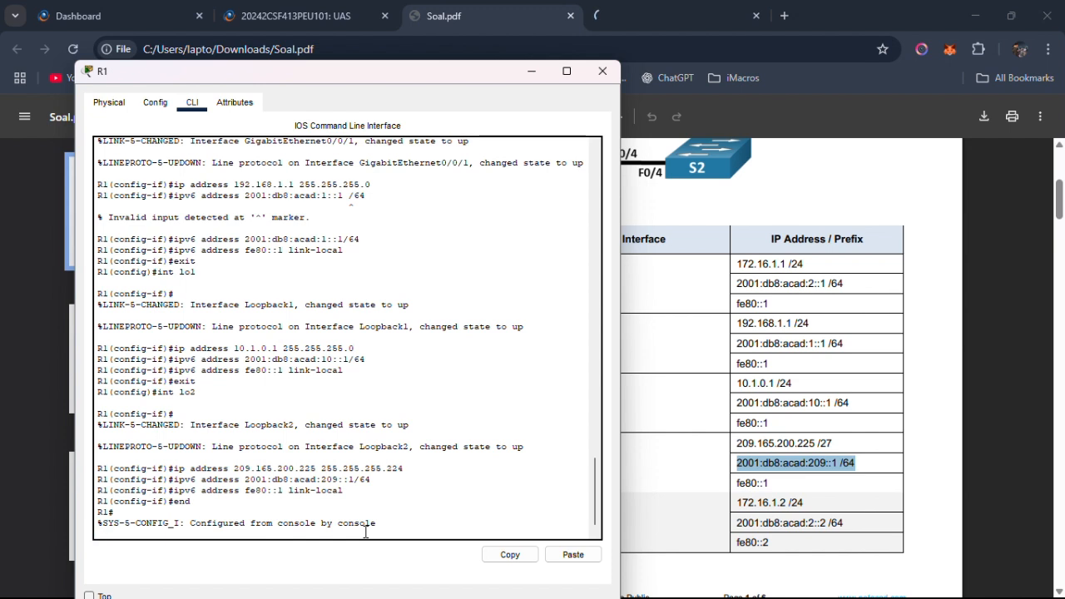
Save R1's running configuration to the startup configuration, accepting the default destination filename startup-config.
type("copy")
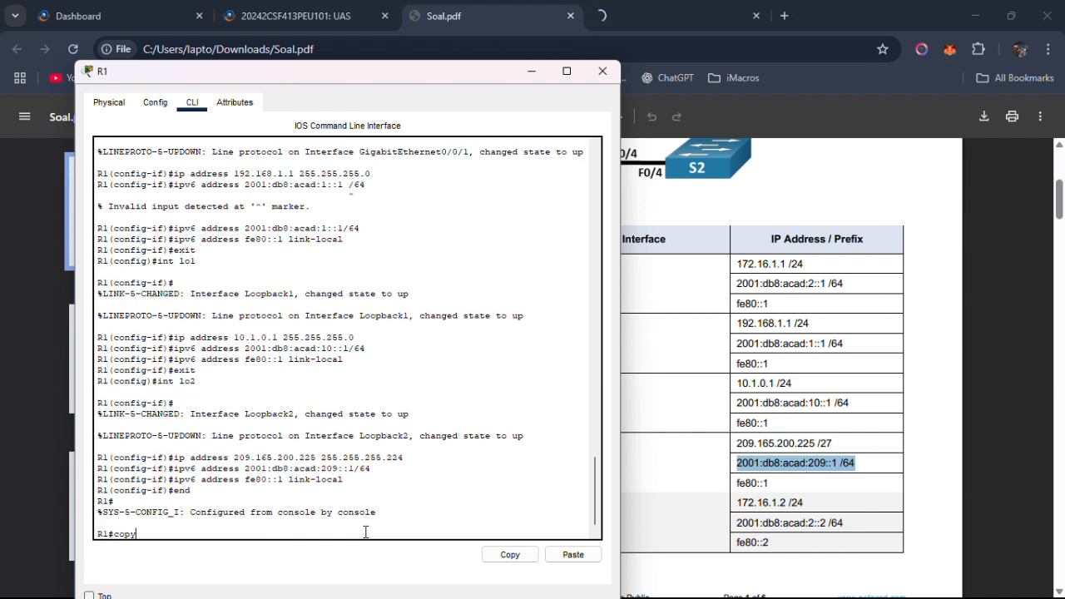
type(" run start")
key("Return")
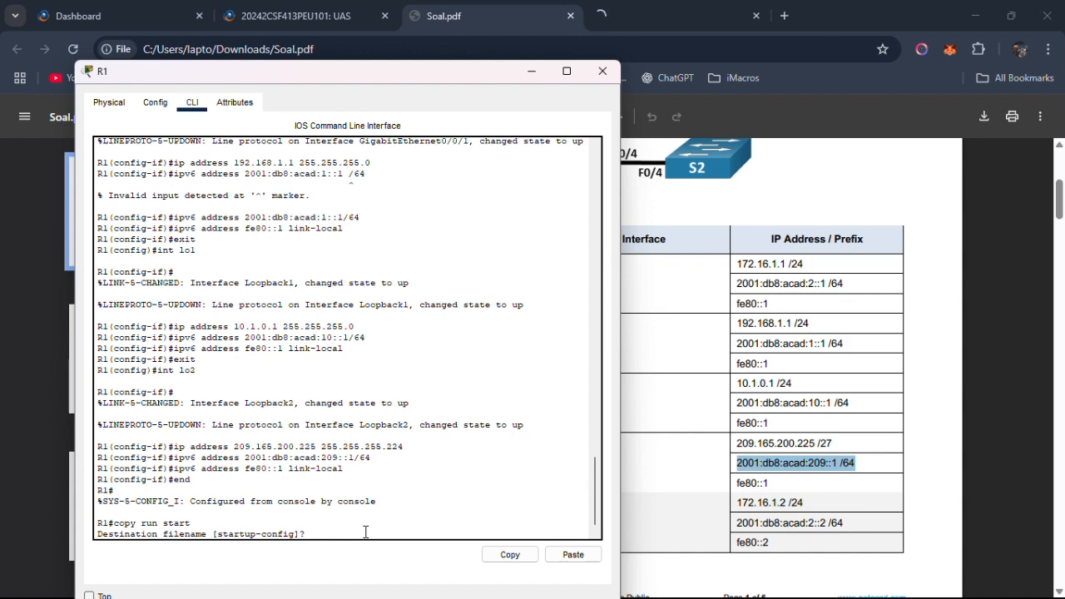
key("Return")
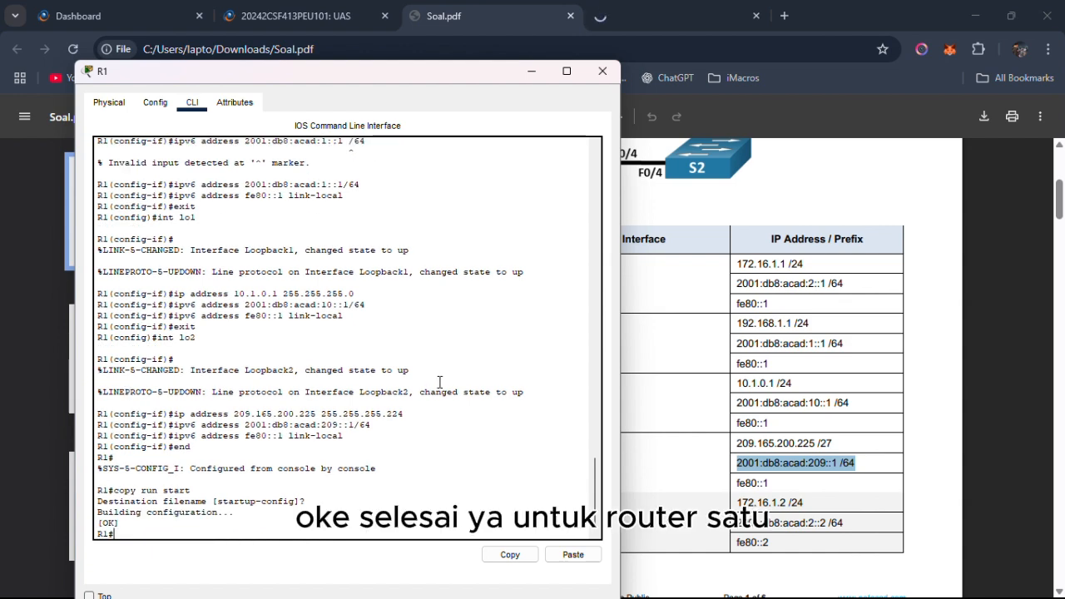
Bring up router R2's command line from the topology and place its window beside the Addressing Table in Soal.pdf.
key("alt+Tab")
key("alt+Tab")
key("alt+Tab")
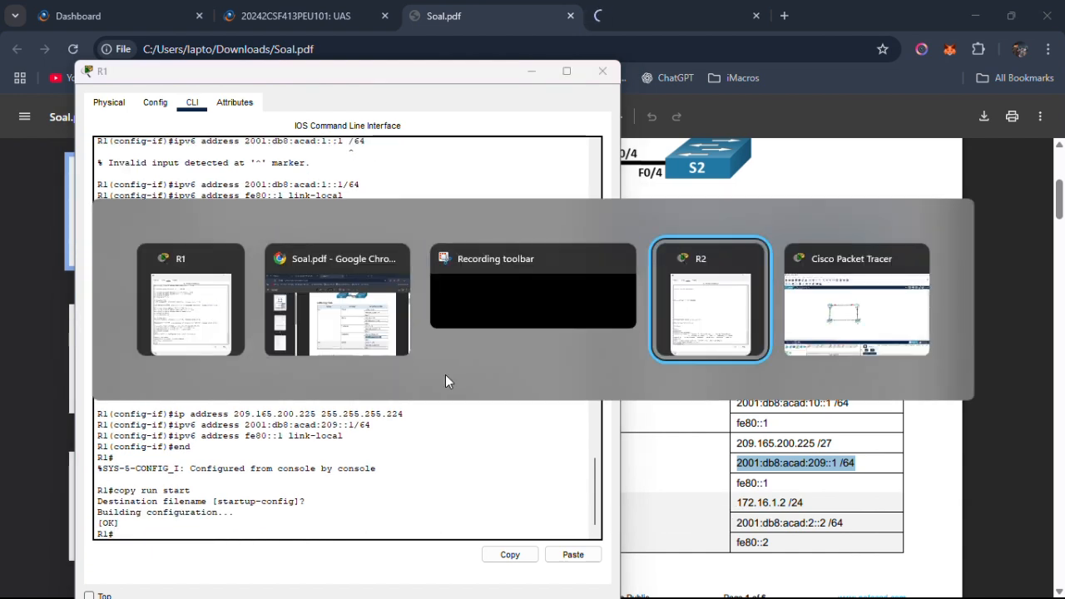
key("alt+Tab")
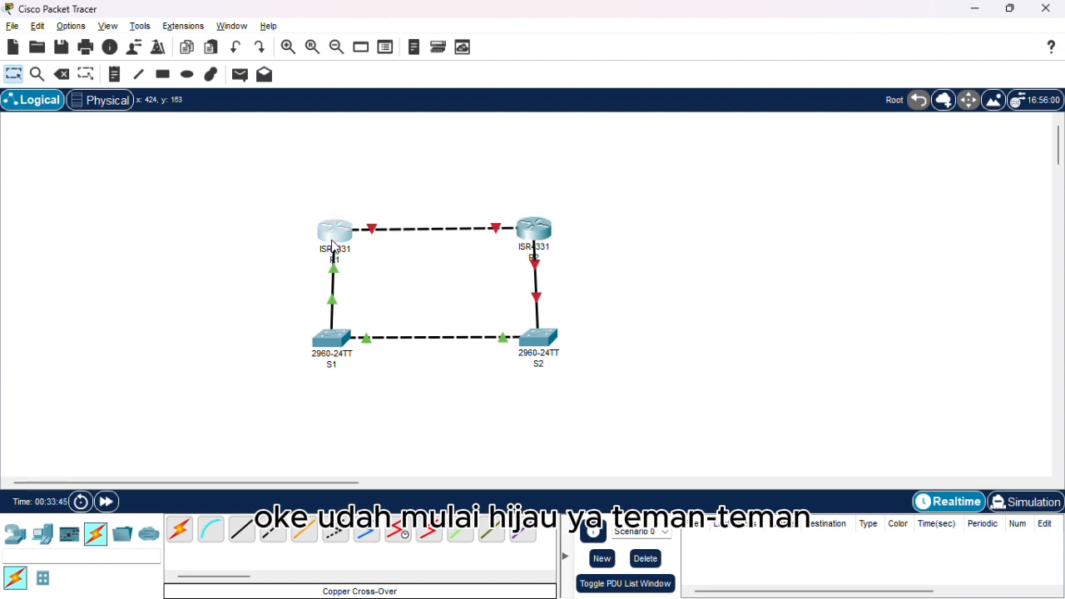
left_click_drag(332, 241, 327, 237)
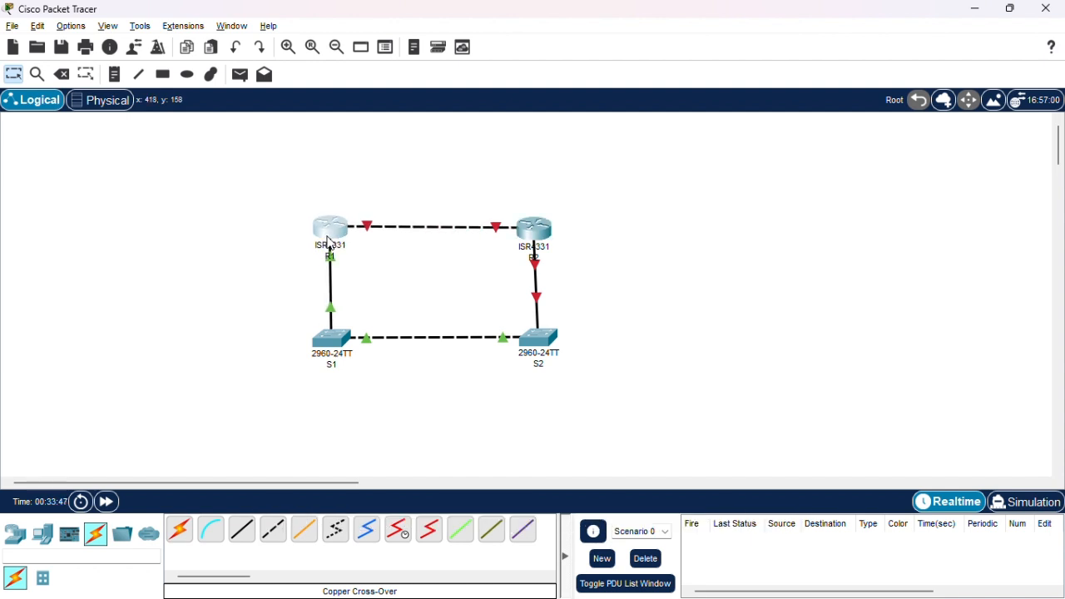
left_click(524, 235)
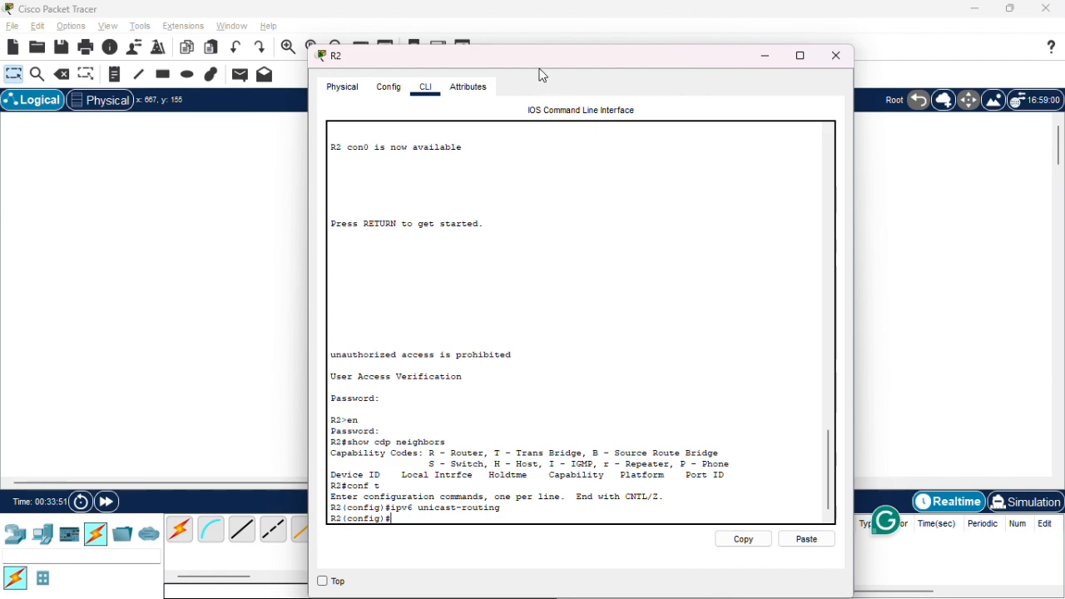
left_click_drag(542, 76, 369, 59)
key("alt+Tab")
key("alt+Tab")
key("alt+Tab")
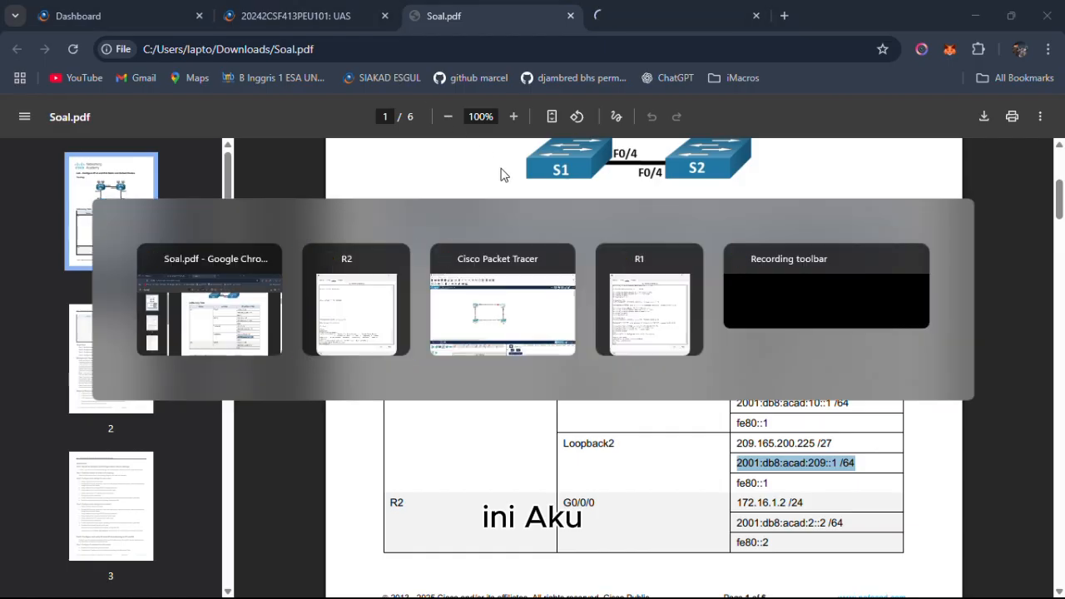
key("alt+Tab")
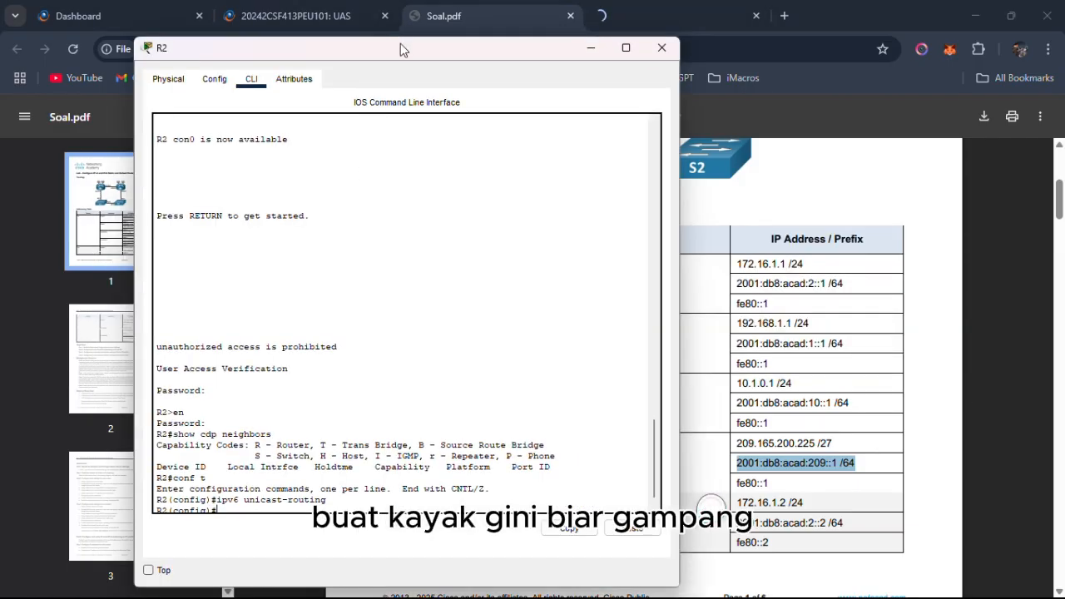
left_click_drag(400, 44, 368, 55)
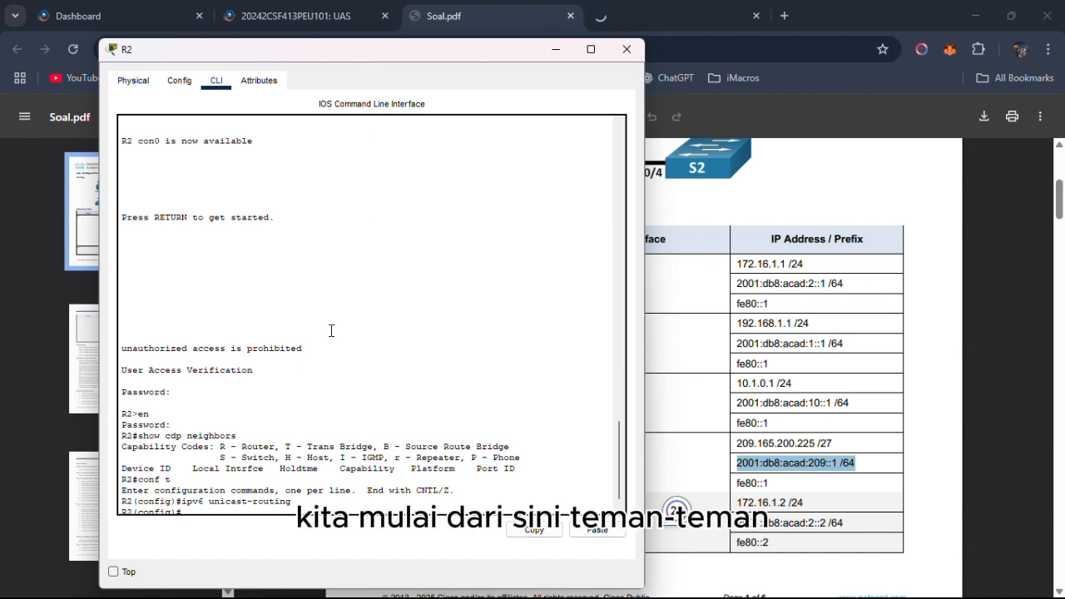
Enter configuration of interface g0/0/0 on R2 and enable it with no shutdown.
key("Return")
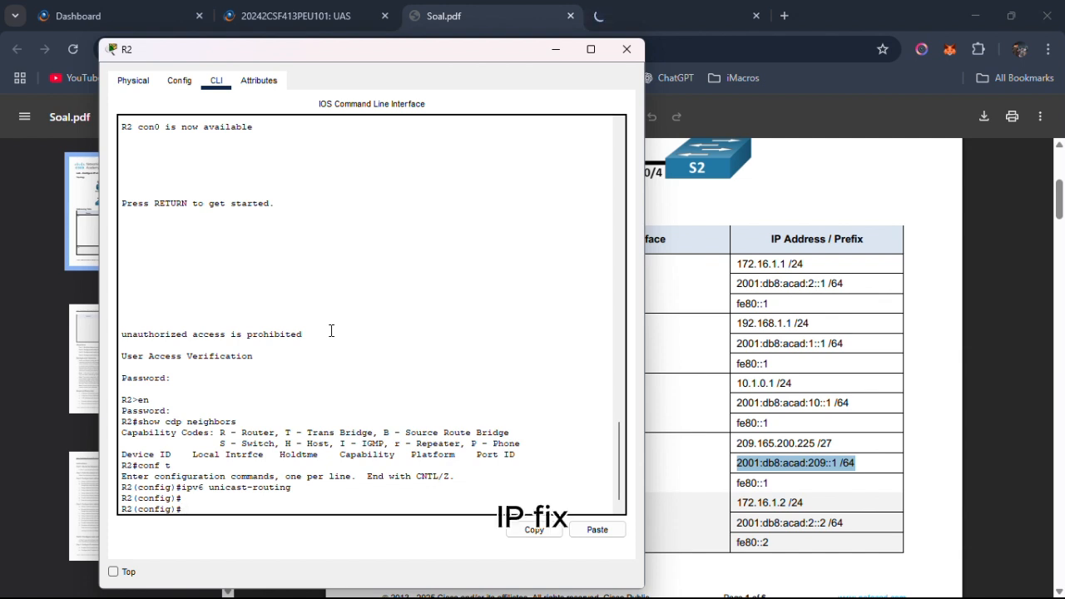
type("int g0")
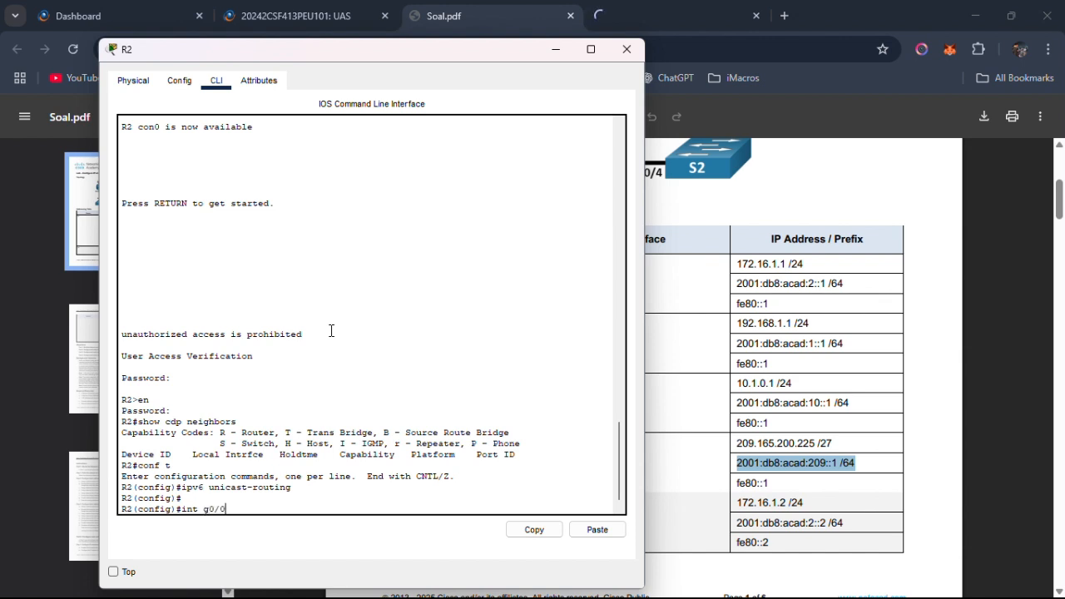
type("/0")
key("Return")
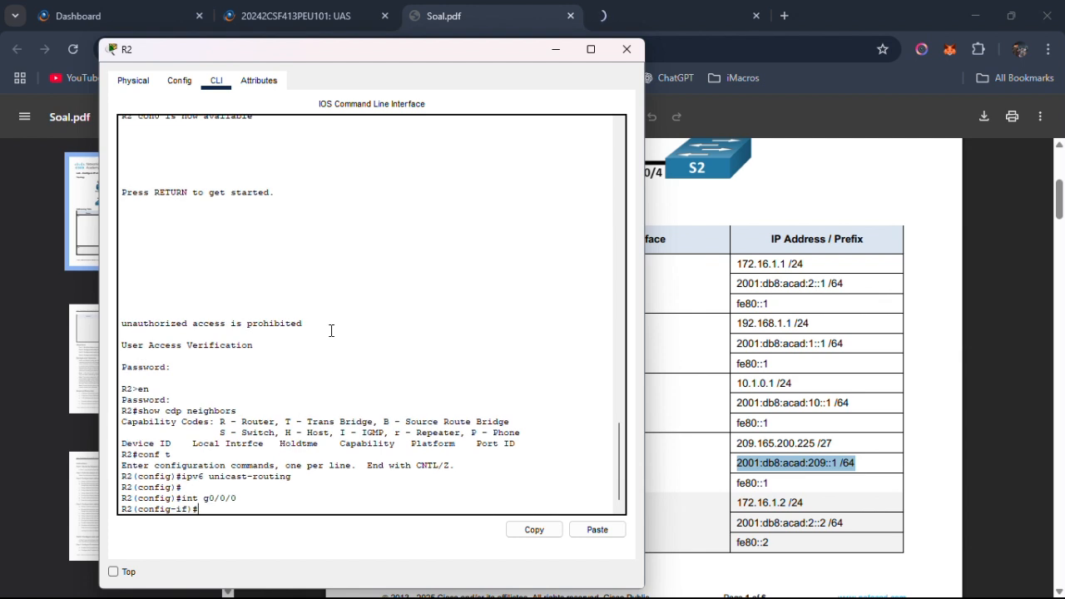
type("no shutdown")
key("Return")
key("Return")
Assign IPv4 address 172.16.1.2, copied from the Addressing Table, with mask 255.255.255.0 to R2's G0/0/0.
type("ip")
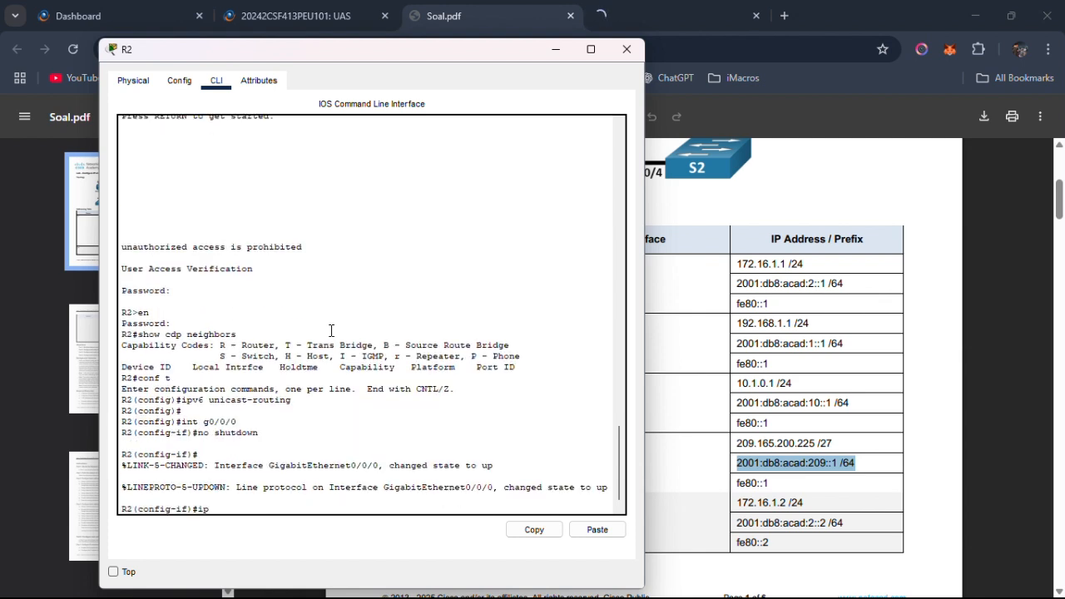
type(" address")
left_click(767, 341)
scroll(737, 327, "down", 2)
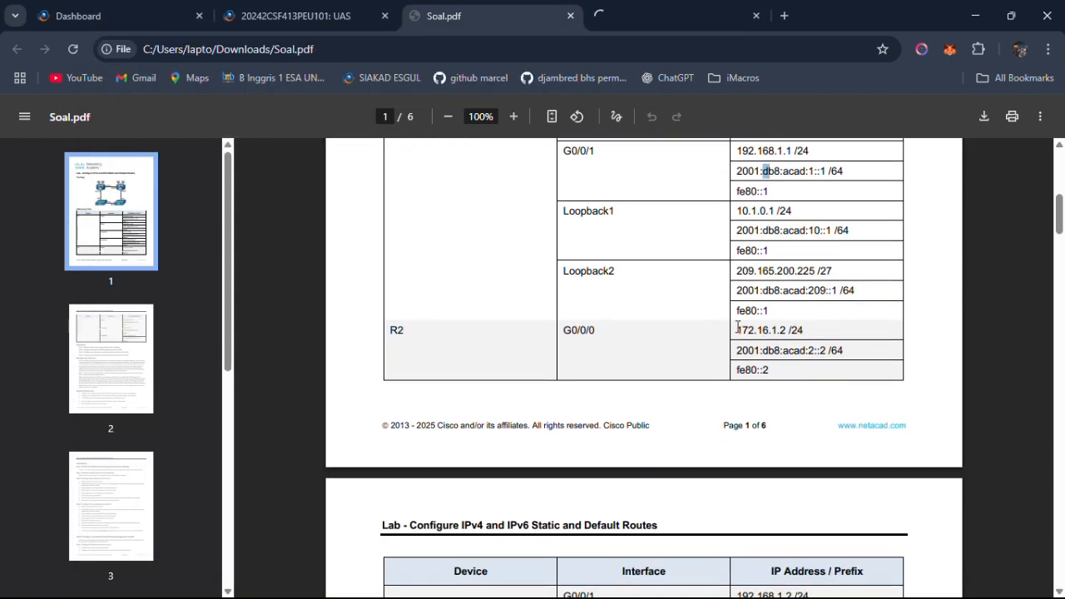
left_click_drag(737, 327, 785, 330)
right_click(787, 330)
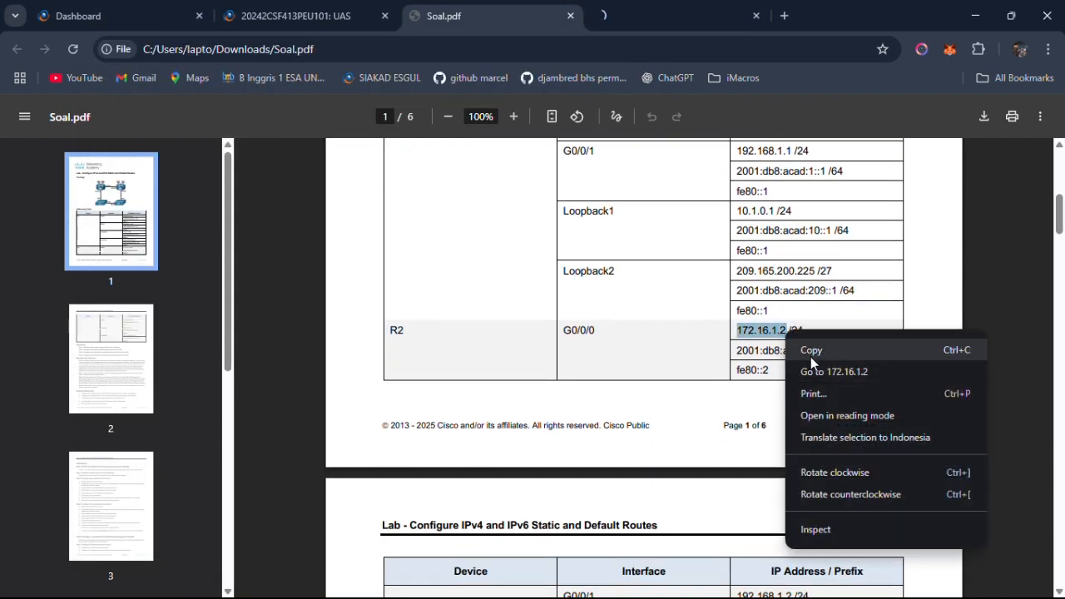
left_click(815, 357)
key("alt+Tab")
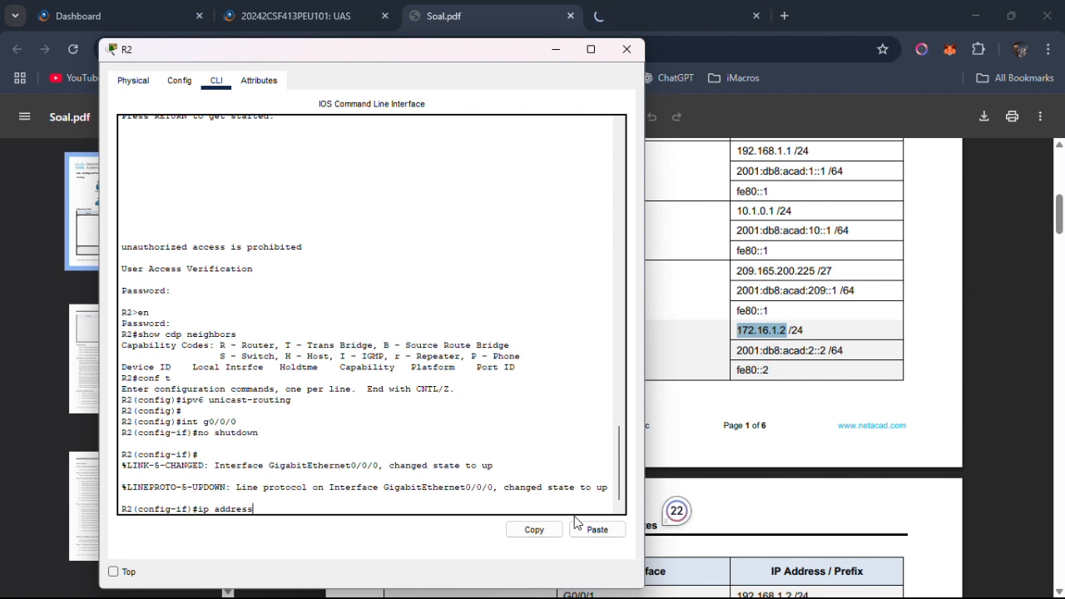
left_click(594, 530)
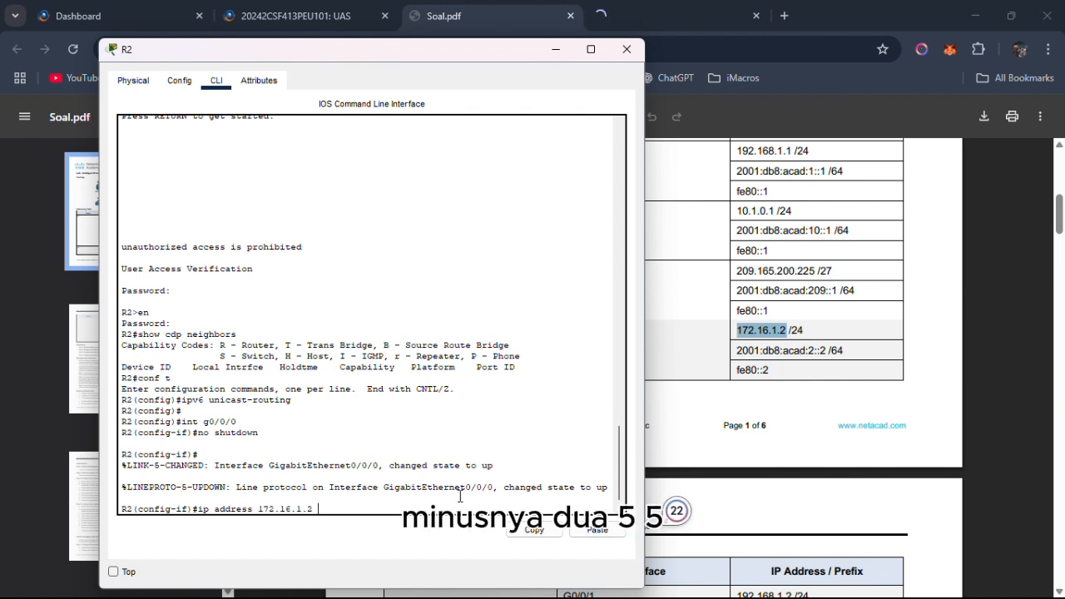
type("255.255.255.")
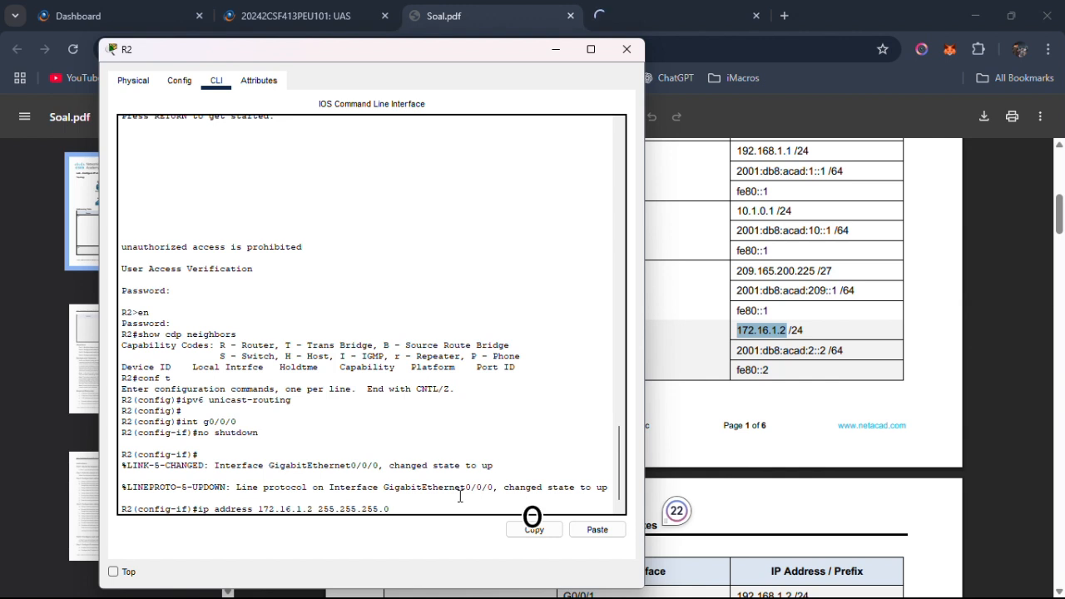
type("0")
key("Return")
Assign IPv6 address 2001:db8:acad:2::2/64, copied from the Addressing Table, to R2's G0/0/0, removing the space before the prefix length.
type("ip")
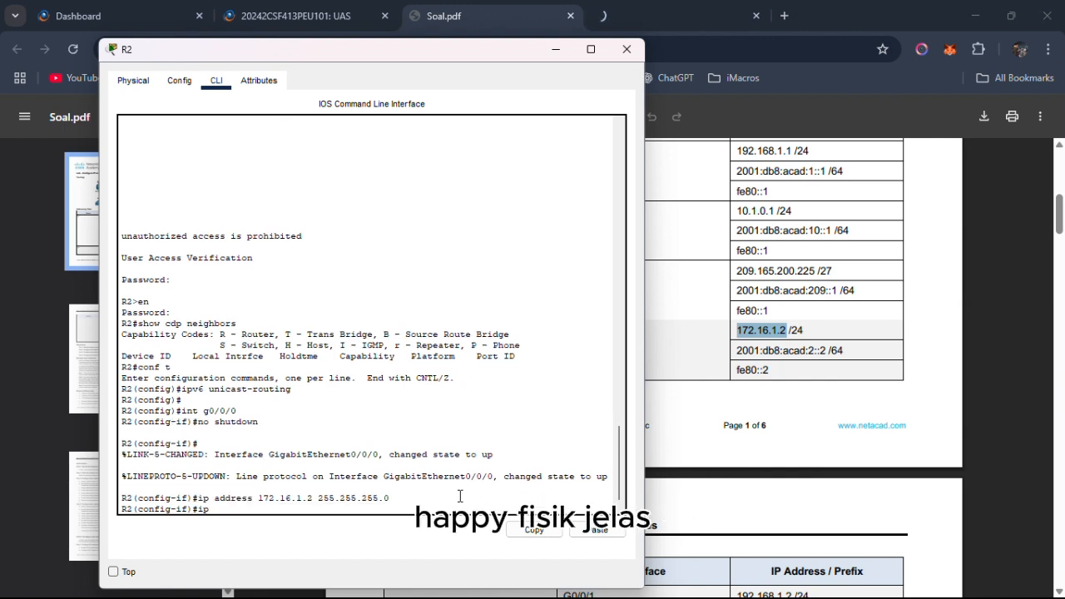
type("v6 address")
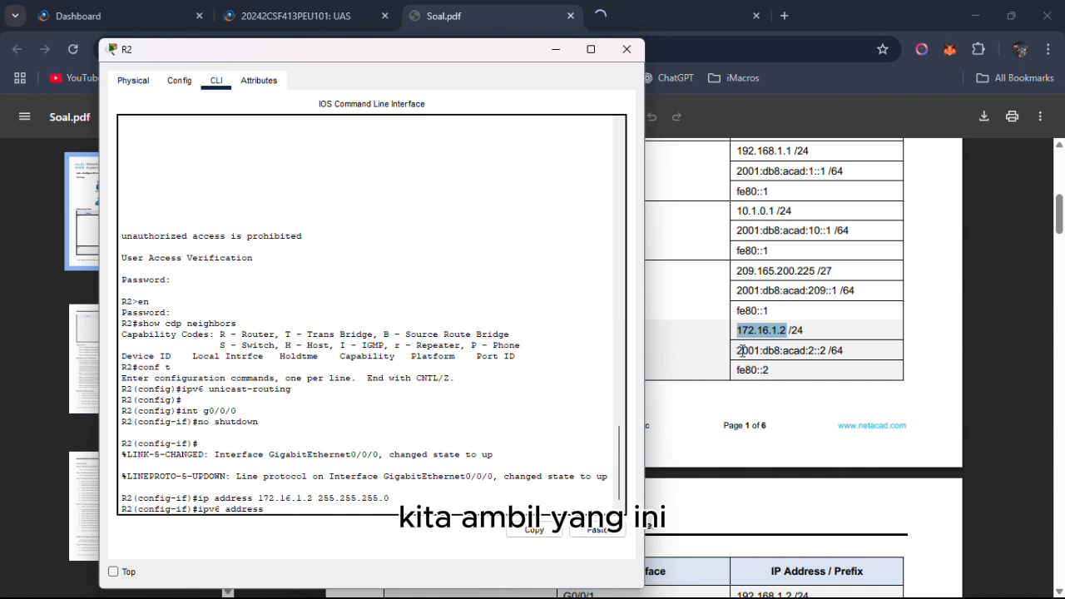
left_click_drag(738, 350, 839, 349)
right_click(838, 349)
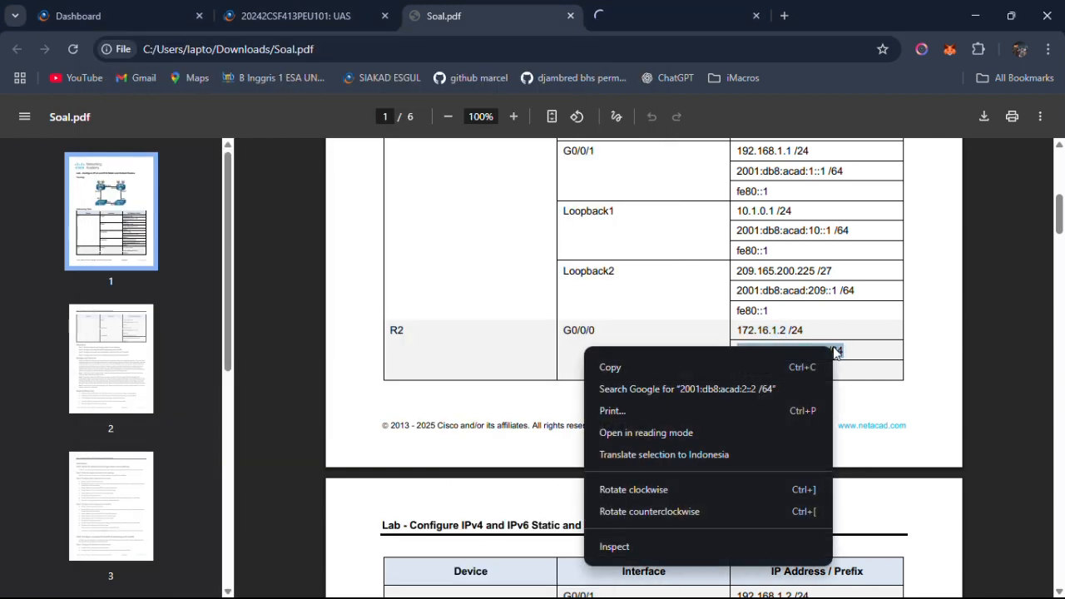
left_click(808, 357)
left_click_drag(737, 351, 844, 350)
right_click(840, 350)
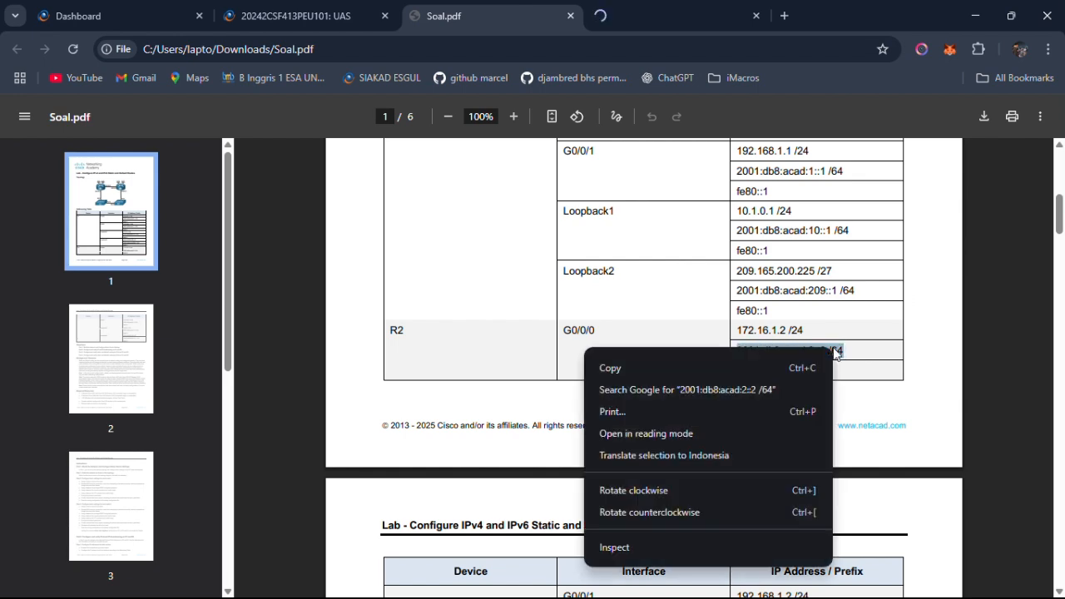
left_click(778, 368)
key("alt+Tab")
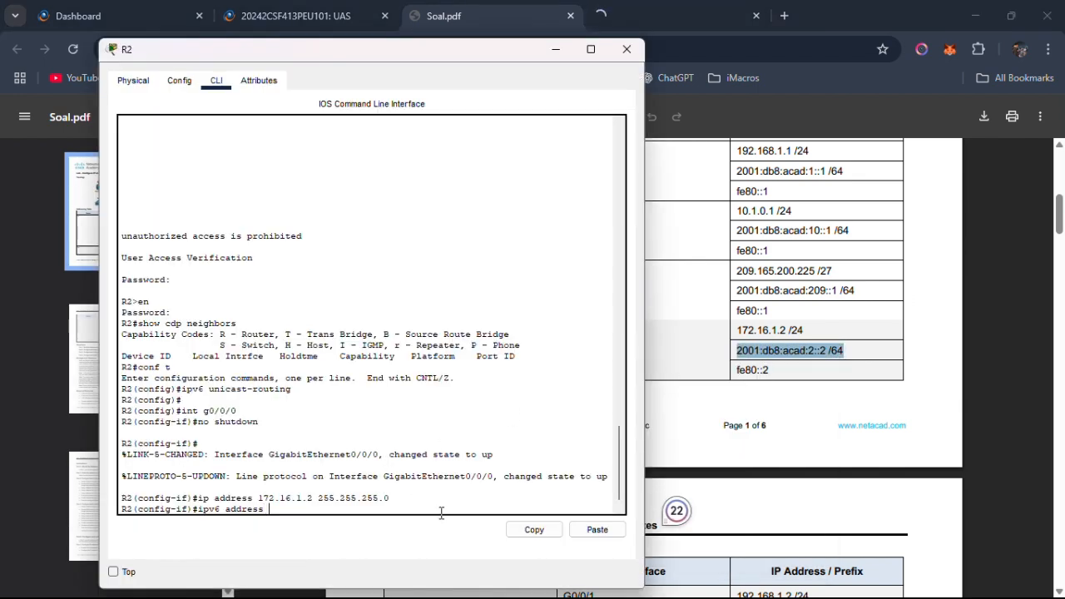
left_click(596, 529)
key("Left")
key("Left")
key("Left")
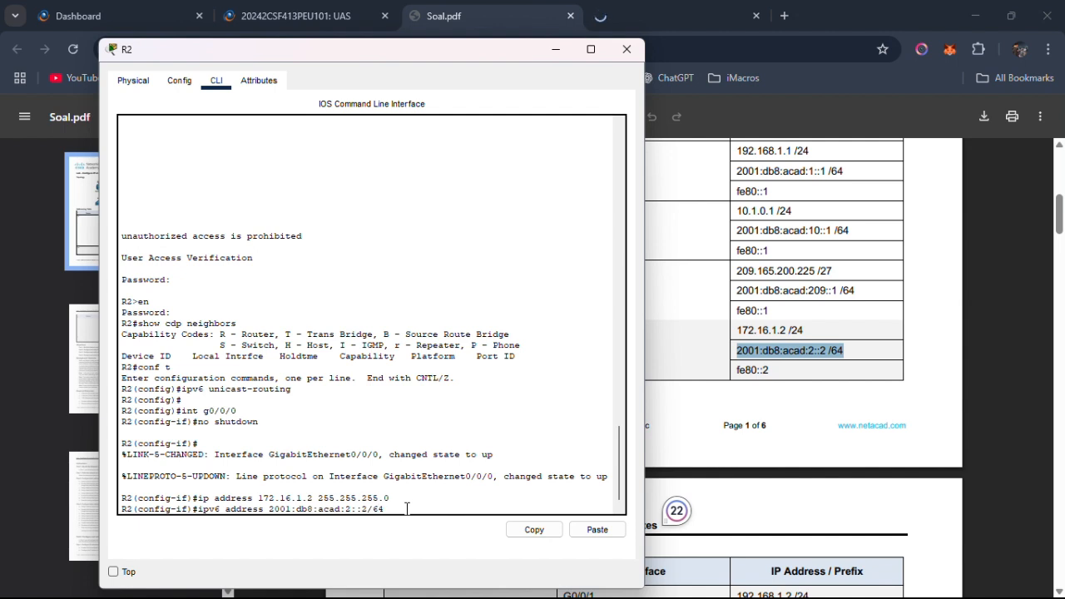
key("BackSpace")
key("Return")
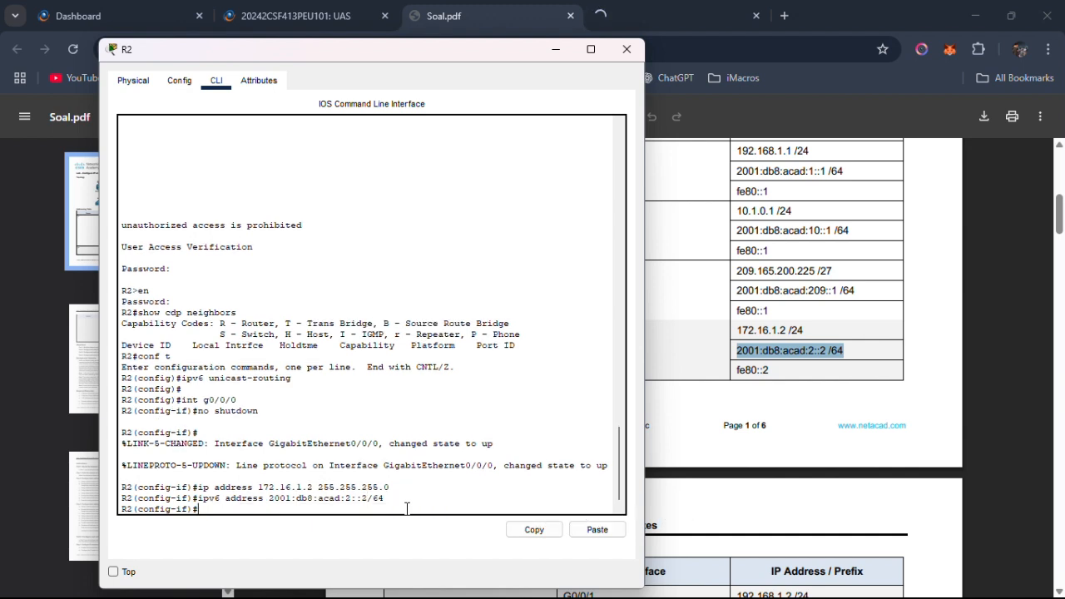
Assign fe80::2 as the IPv6 link-local address of R2's G0/0/0 interface.
type("ipv6")
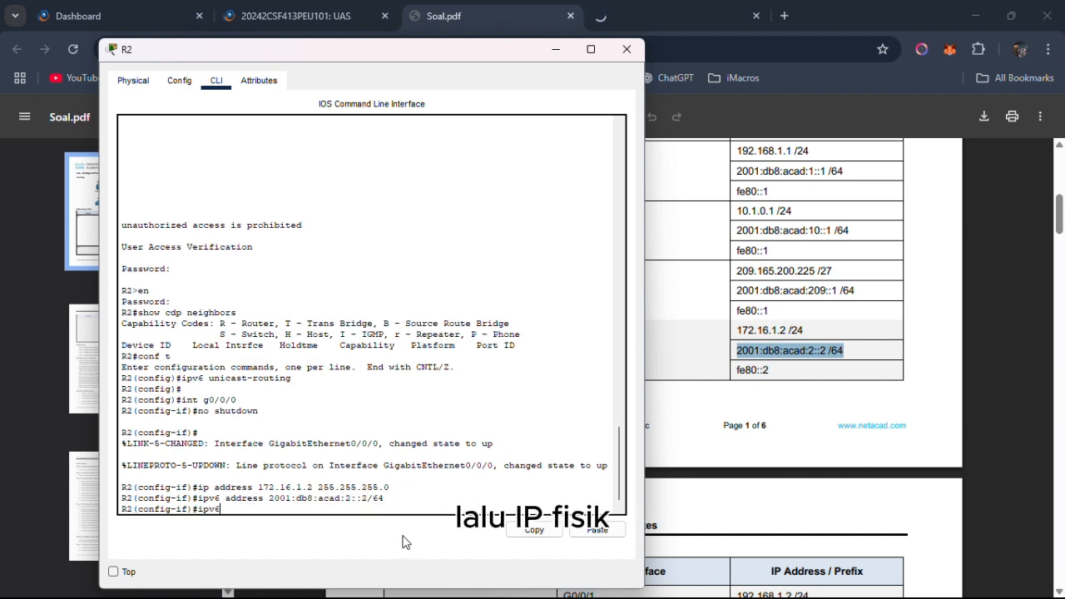
type(" address ")
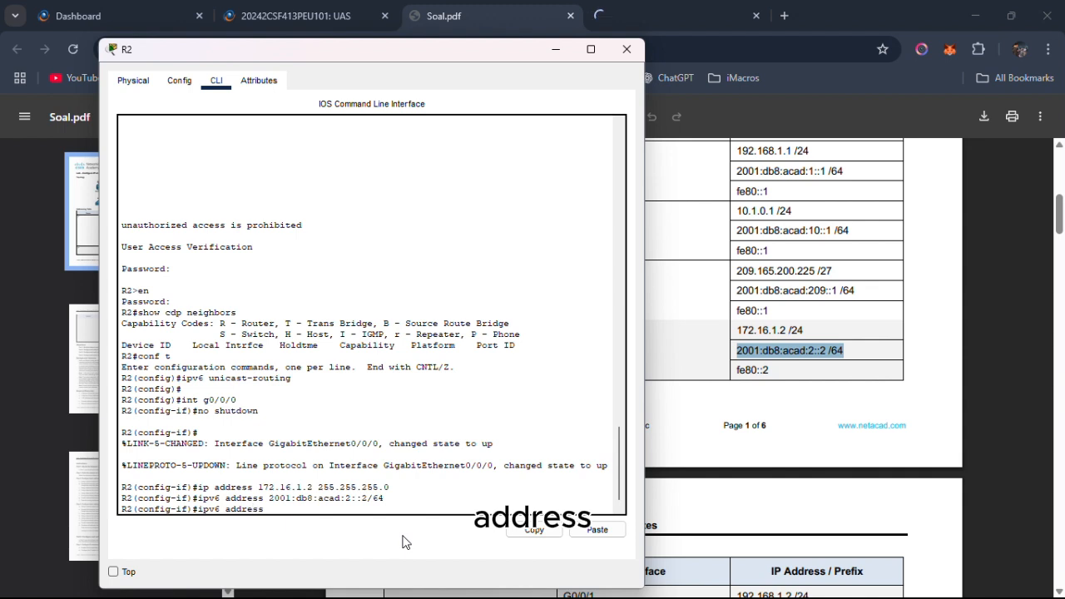
type("fe80::2")
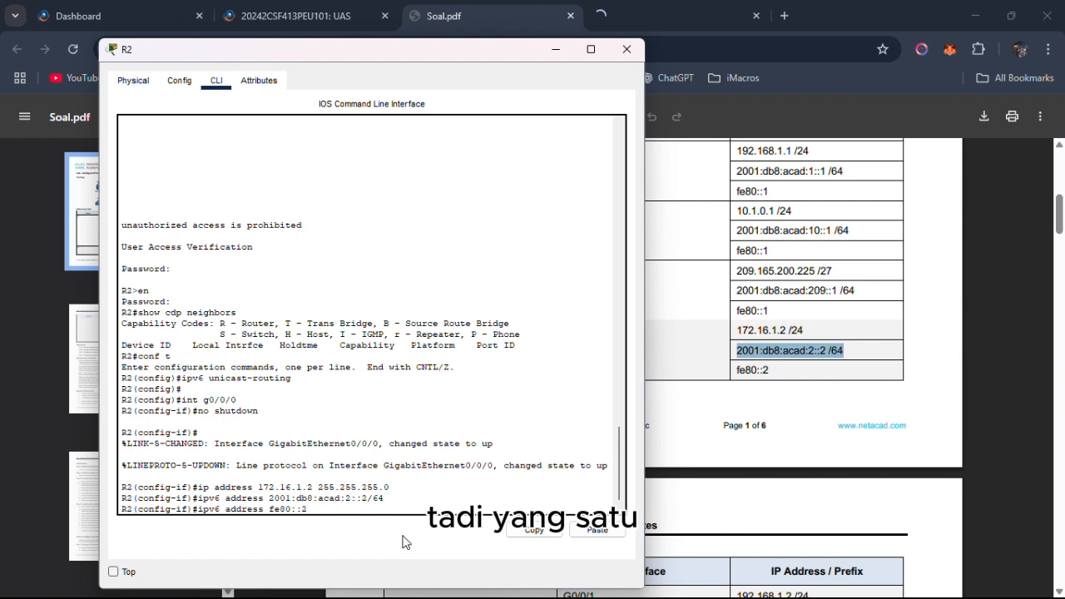
type(" link")
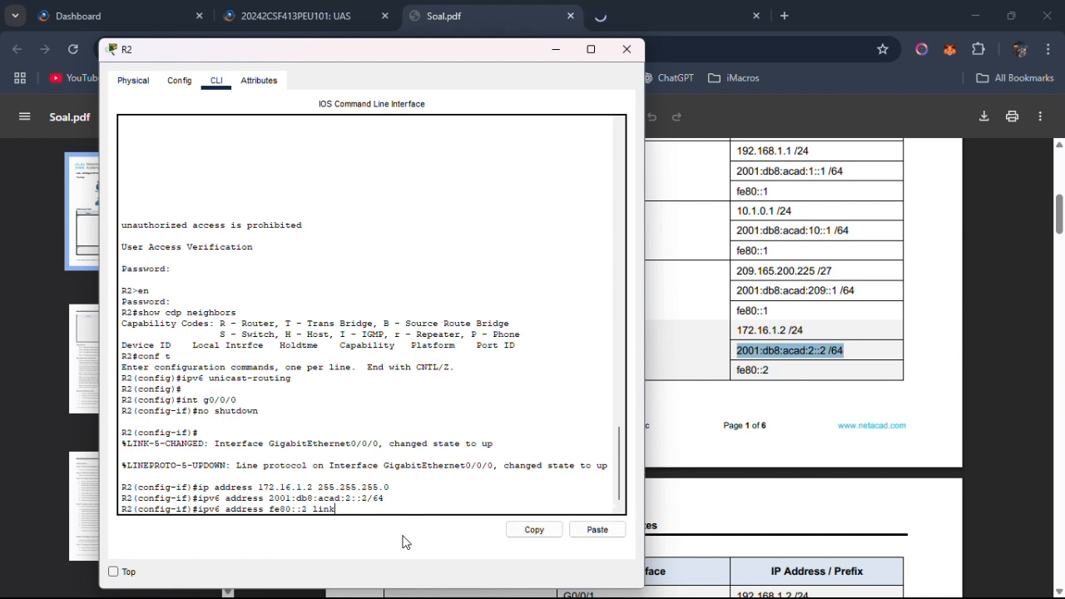
type("-local")
key("Return")
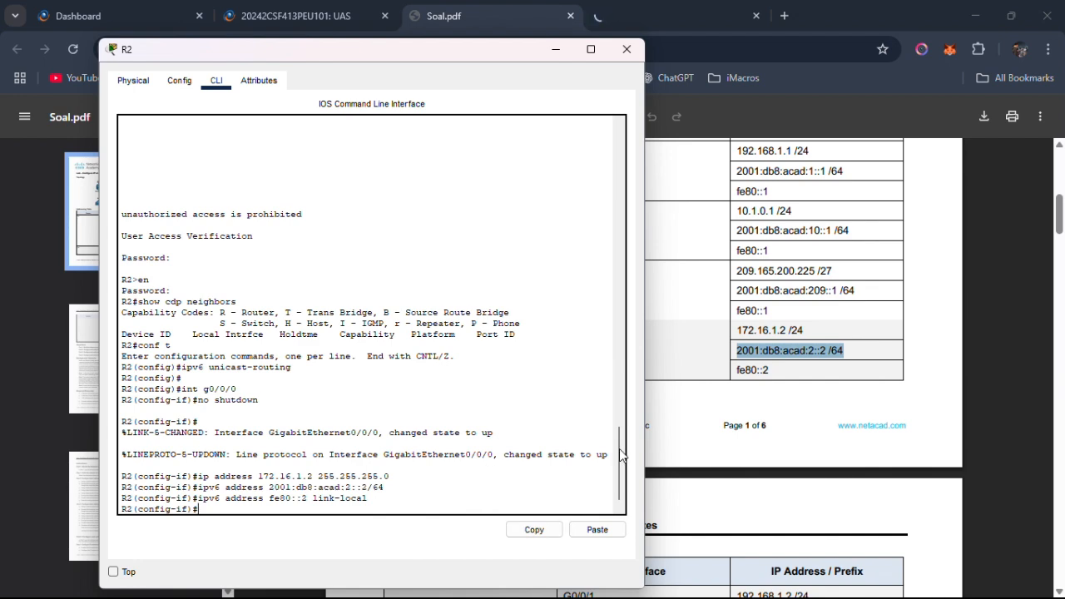
Bring the rest of R2's Addressing Table into view, enter configuration of interface g0/0/1 on R2 and enable it with no shutdown.
left_click(712, 444)
scroll(723, 429, "down", 3)
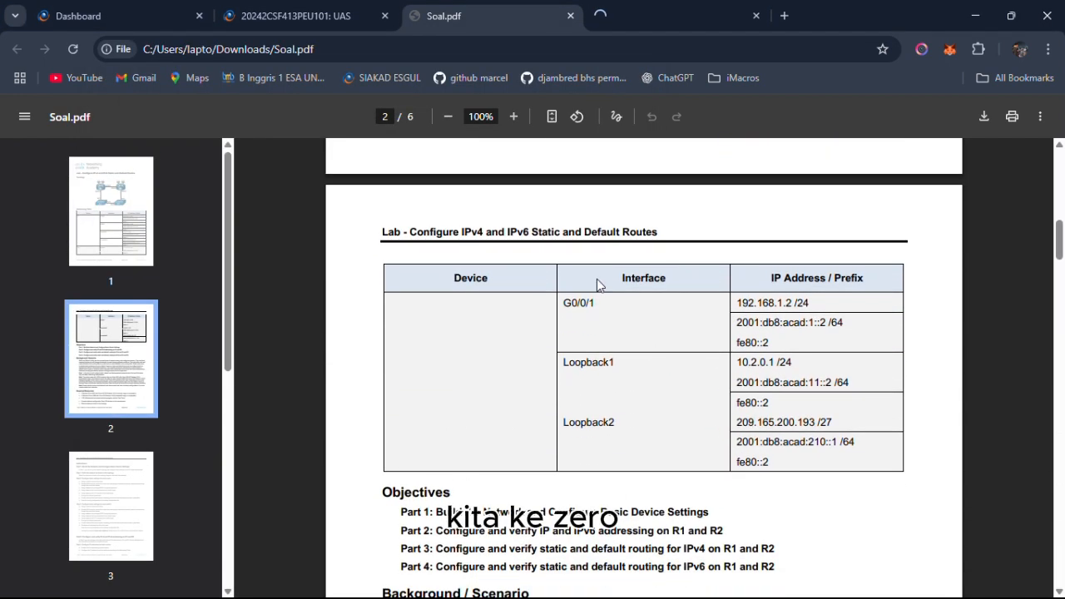
key("alt+Tab")
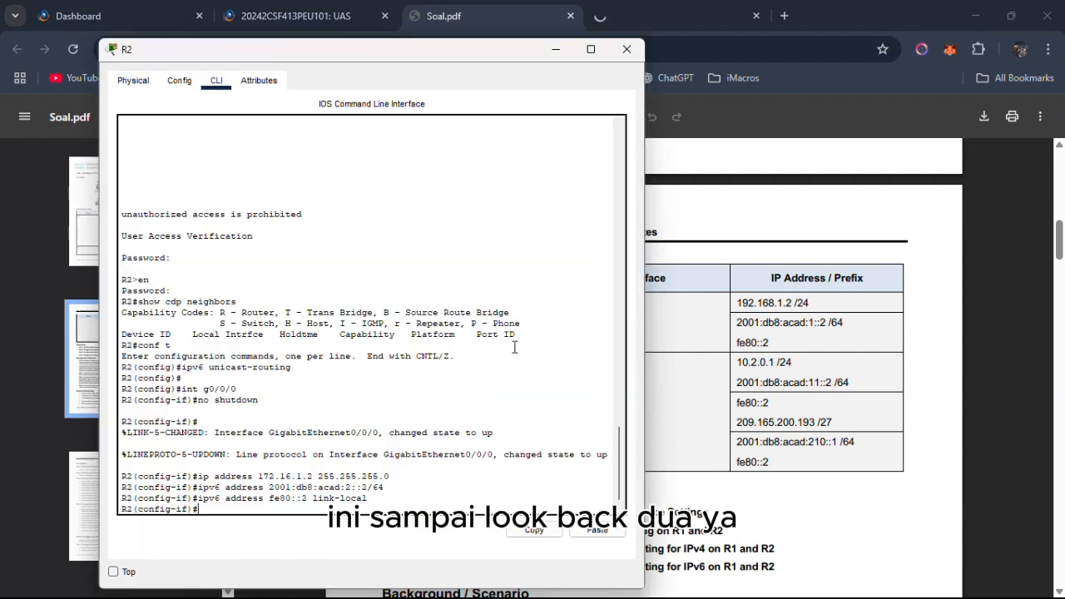
type("int g0")
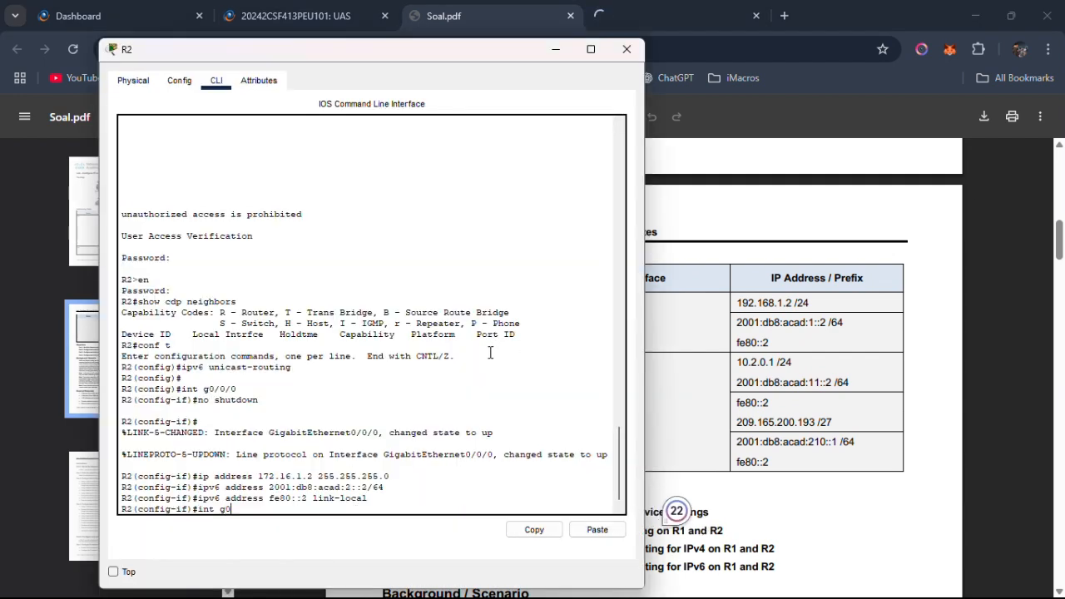
type("/0/1")
key("Return")
type("no shi")
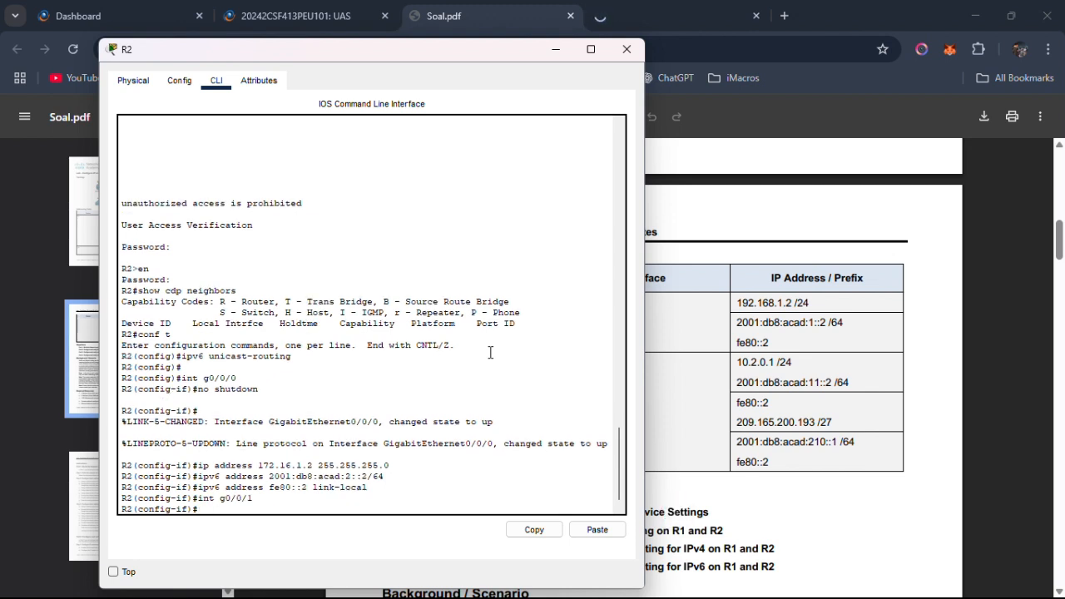
key("BackSpace")
key("BackSpace")
type("ut")
type("hutdown")
key("Return")
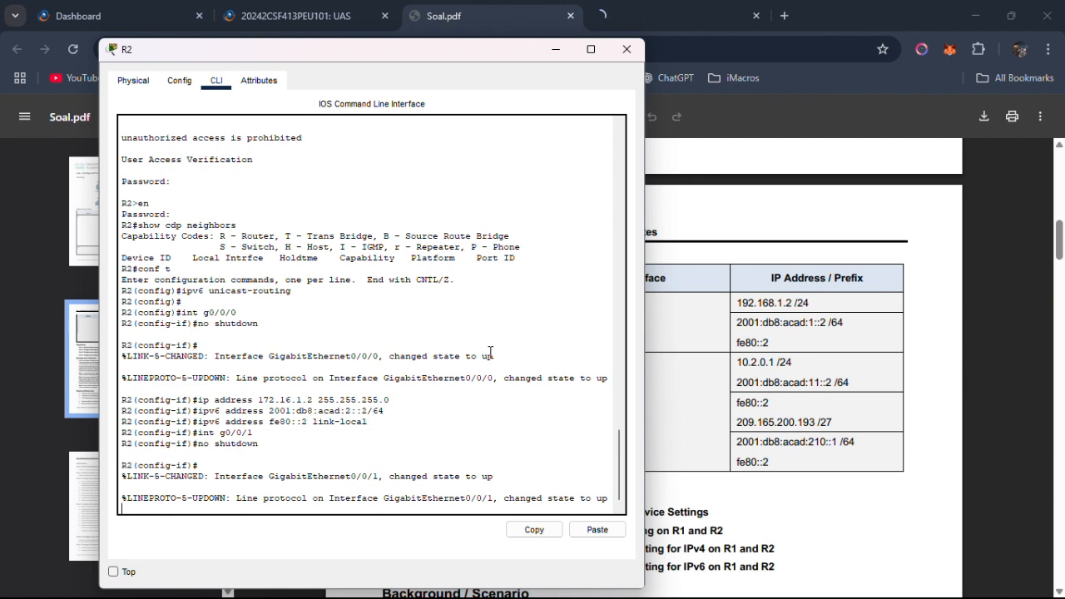
key("Return")
Assign IPv4 address 192.168.1.2 with mask 255.255.255.0 to R2's G0/0/1.
type("ip a")
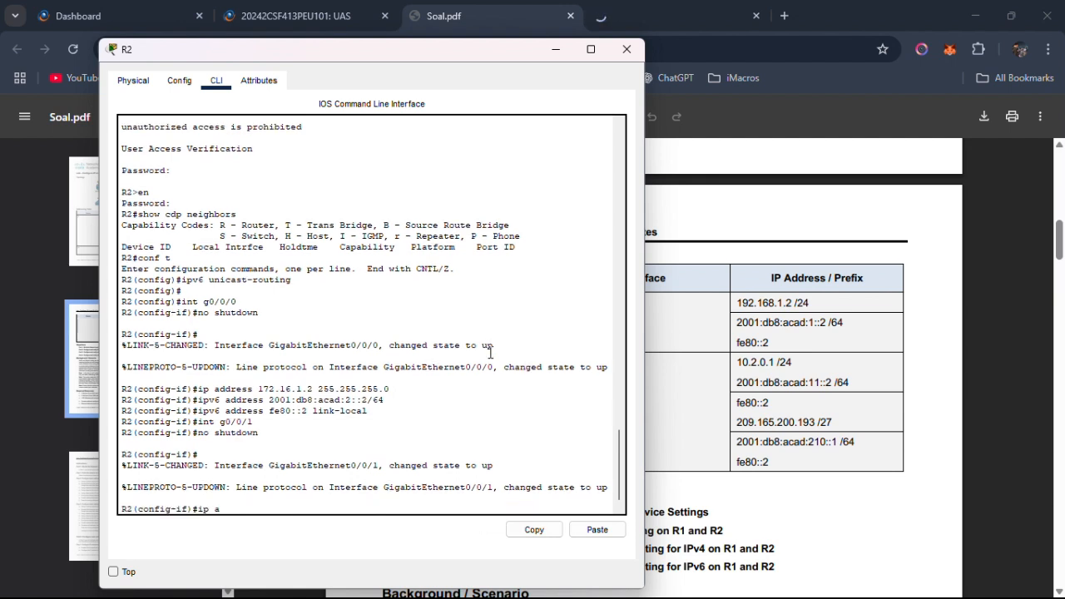
type("ddre")
type("ss ")
type("192.16")
type("8.1.1")
type(" 255.255.255")
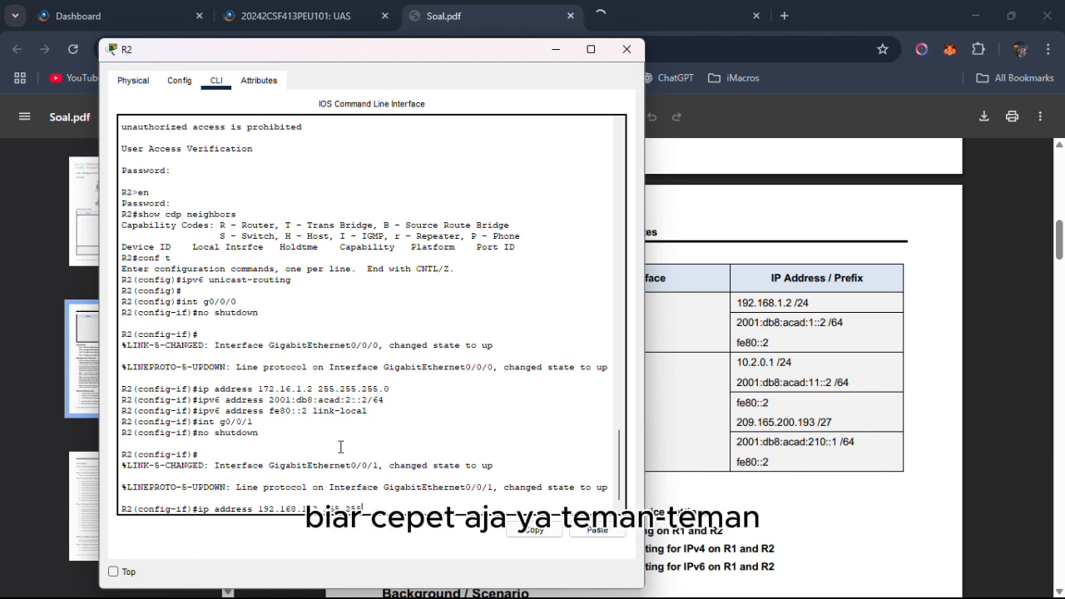
type(".0")
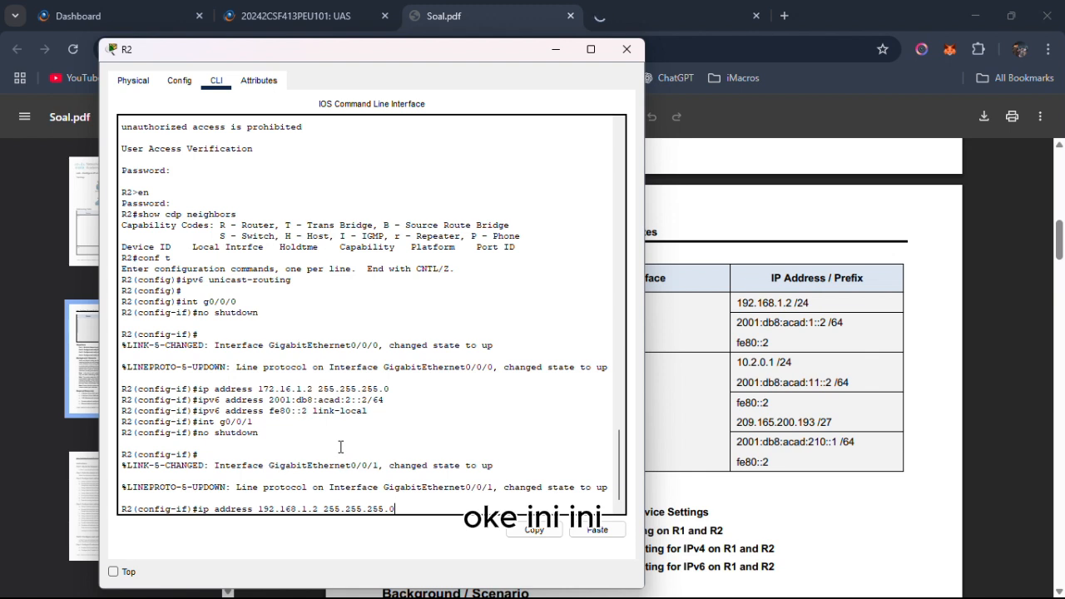
key("Return")
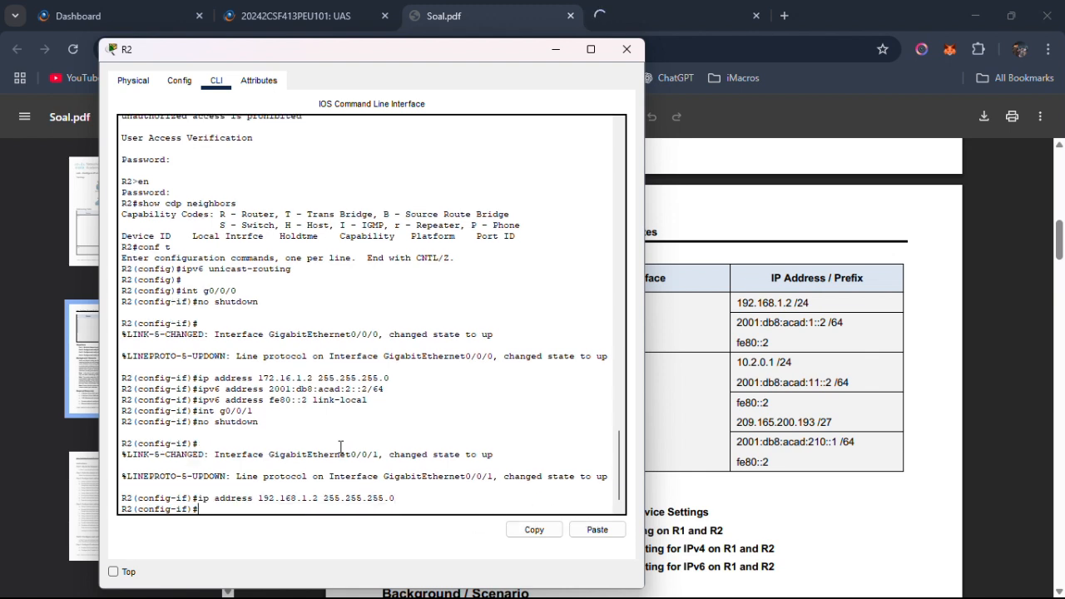
Assign IPv6 address 2001:db8:acad:1::2/64, copied from the Addressing Table, to R2's G0/0/1, removing the space before the prefix length.
type("ipv6 address")
left_click_drag(735, 321, 834, 323)
right_click(834, 323)
left_click(691, 341)
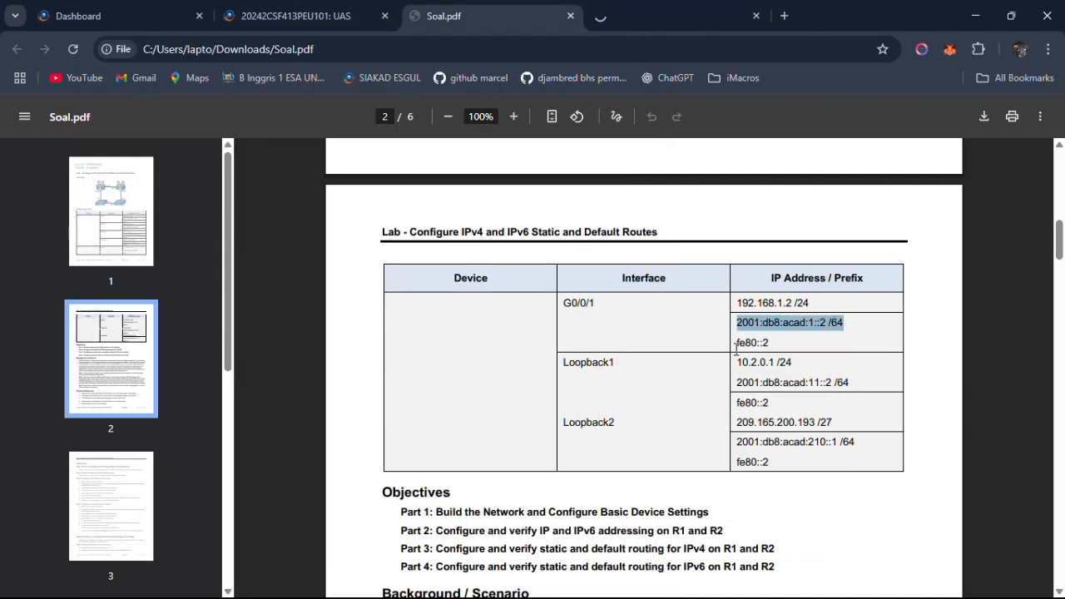
key("alt+Tab")
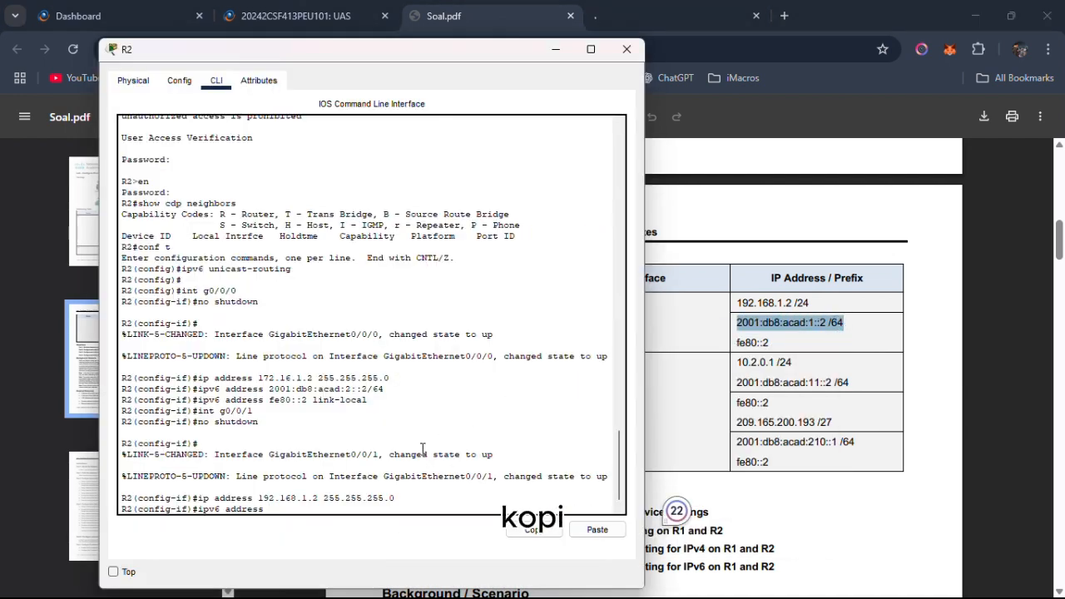
left_click(597, 530)
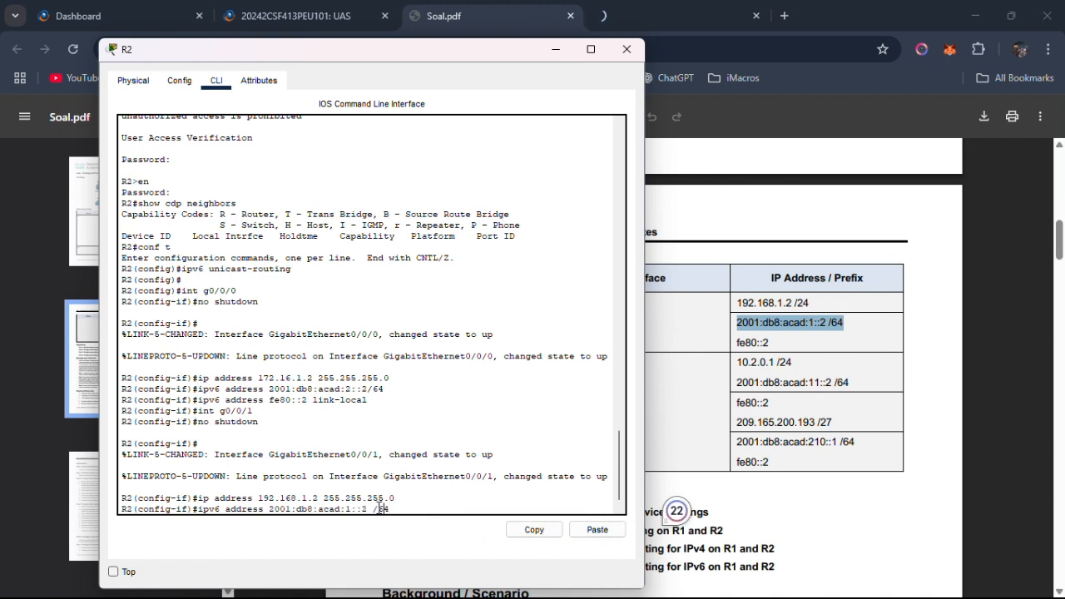
key("Left")
key("Left")
key("Left")
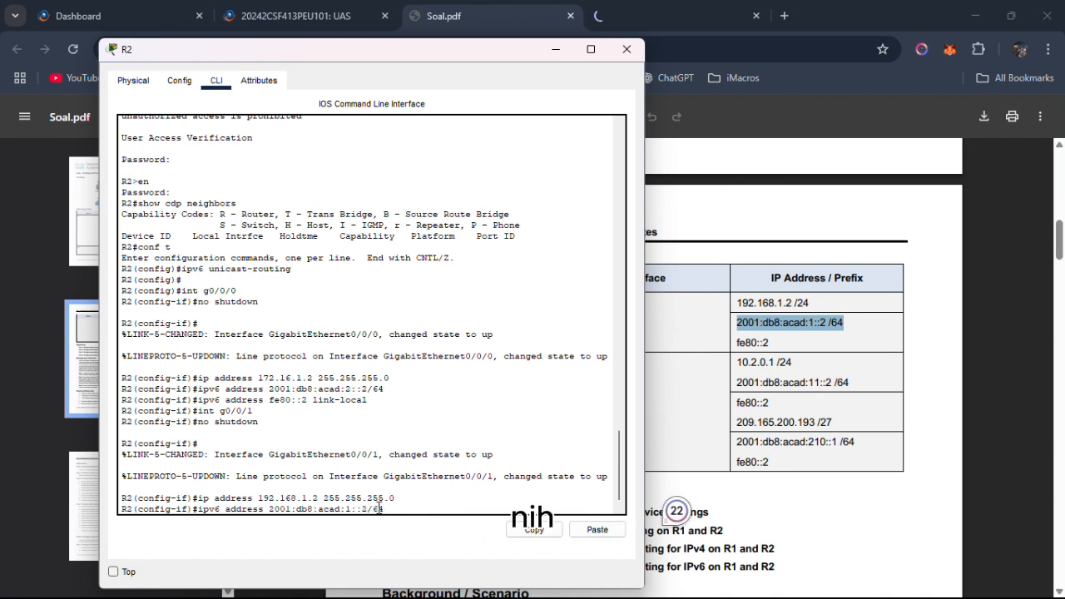
key("BackSpace")
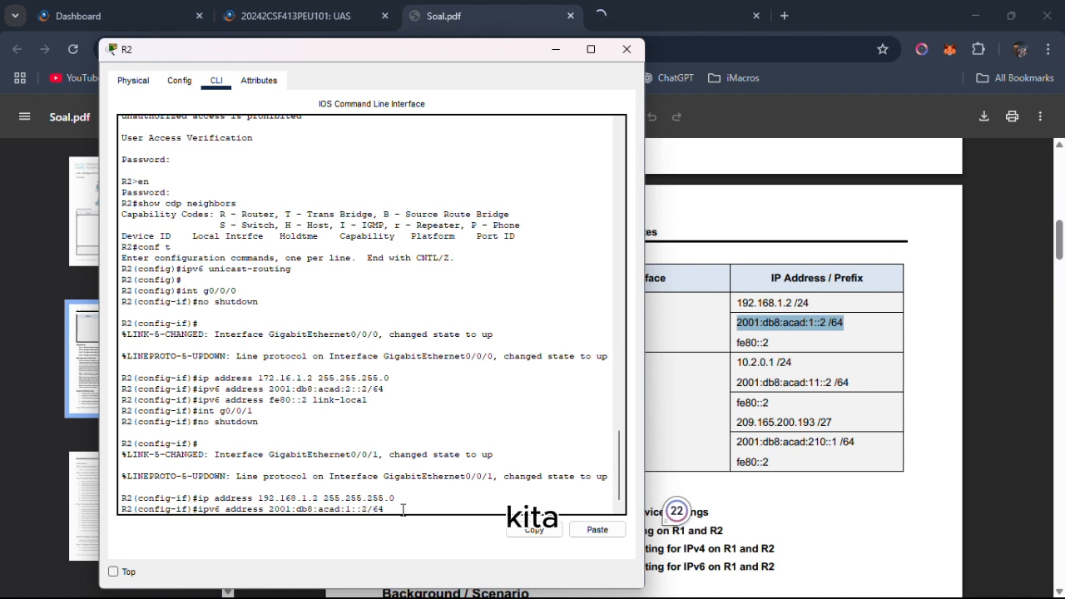
key("Return")
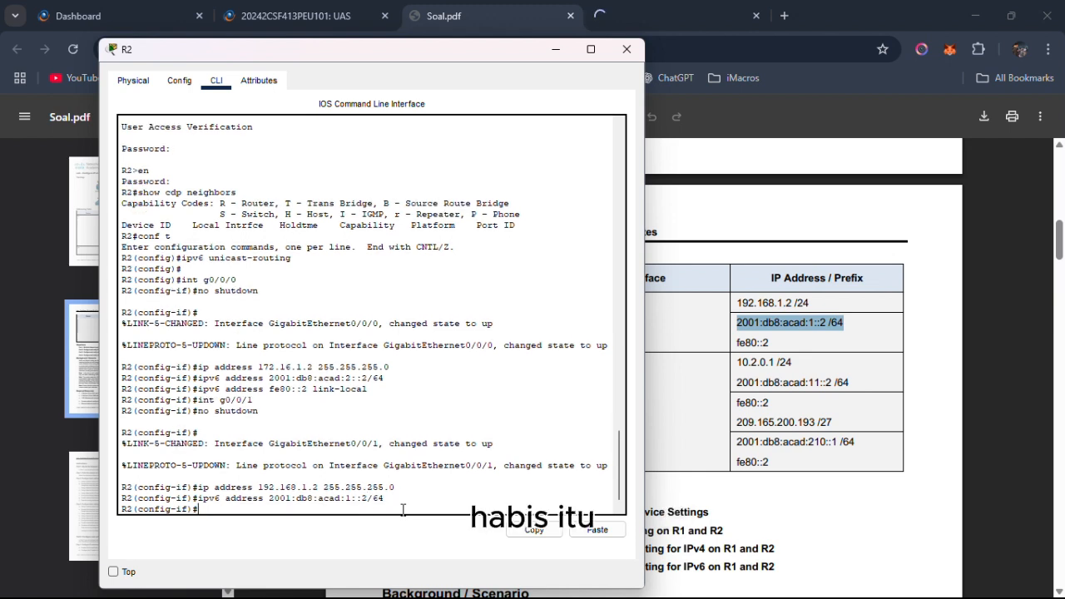
Assign fe80::2 as the IPv6 link-local address of R2's G0/0/1 interface.
type("ip")
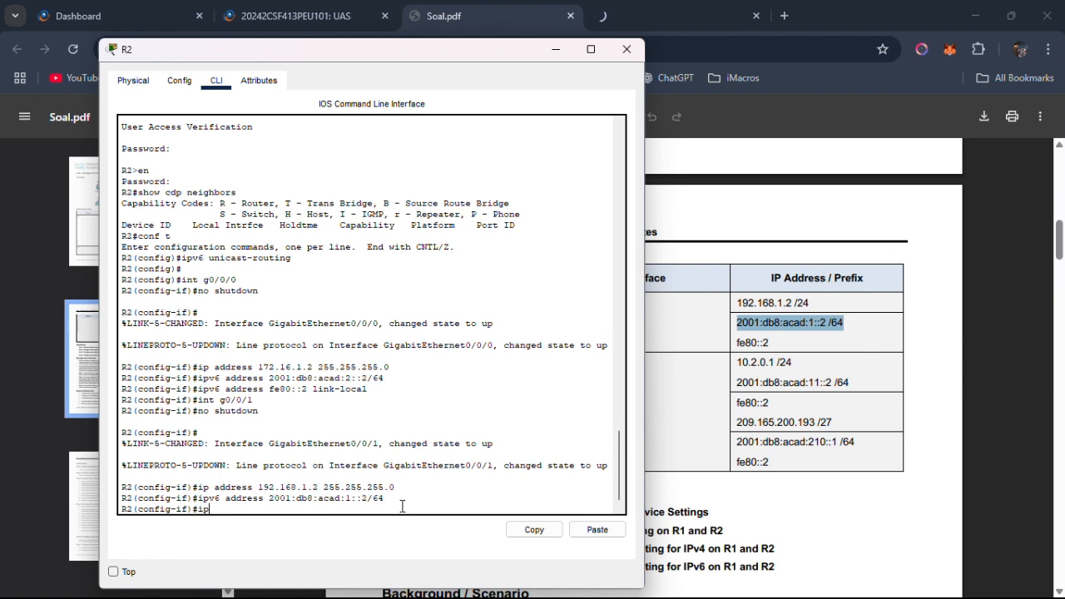
type("v6 address fe80::2 link-lp")
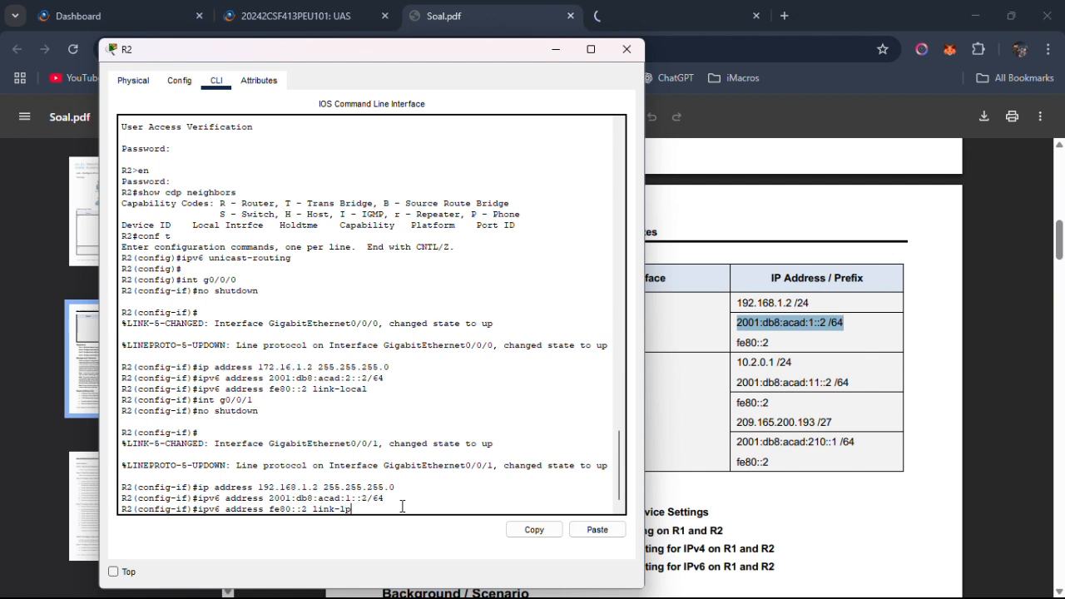
type("ococal")
key("Return")
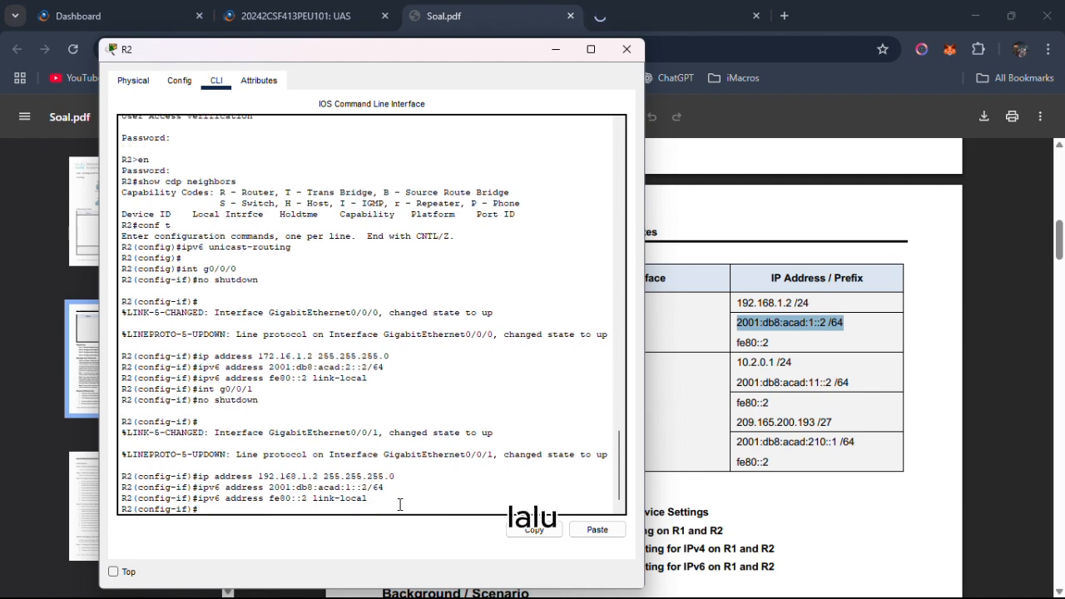
Check the next interface in the Addressing Table and enter configuration of interface Loopback1 on R2.
left_click(674, 435)
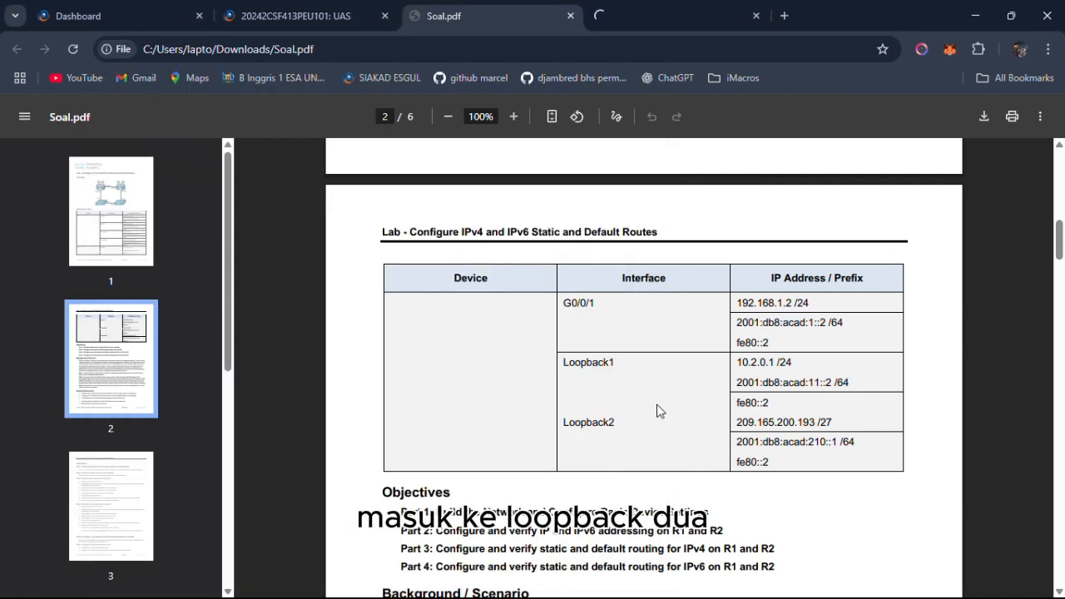
key("alt+Tab")
type("int lo")
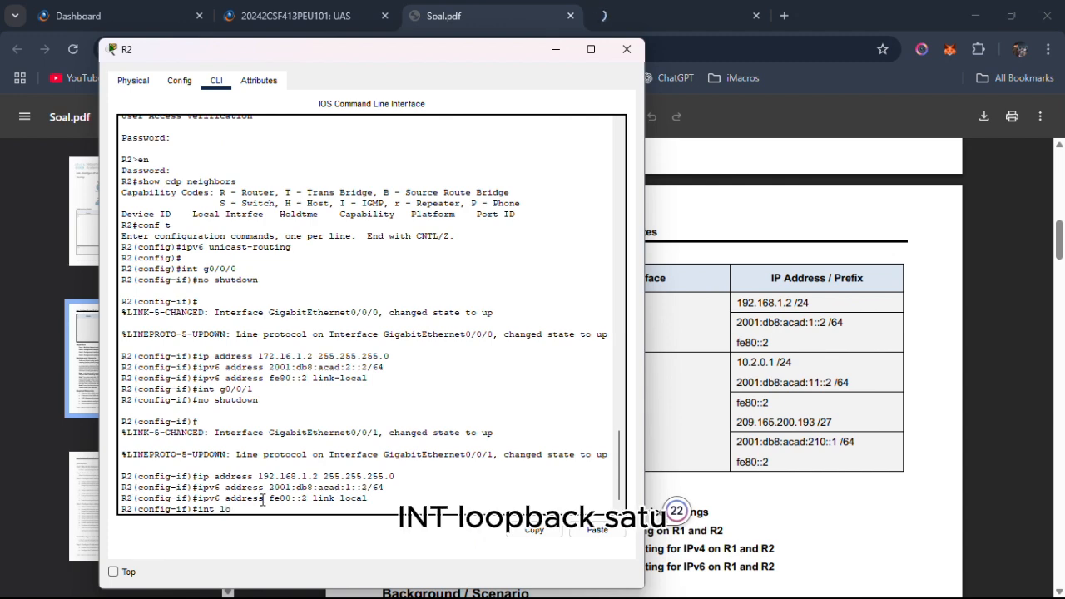
type("l")
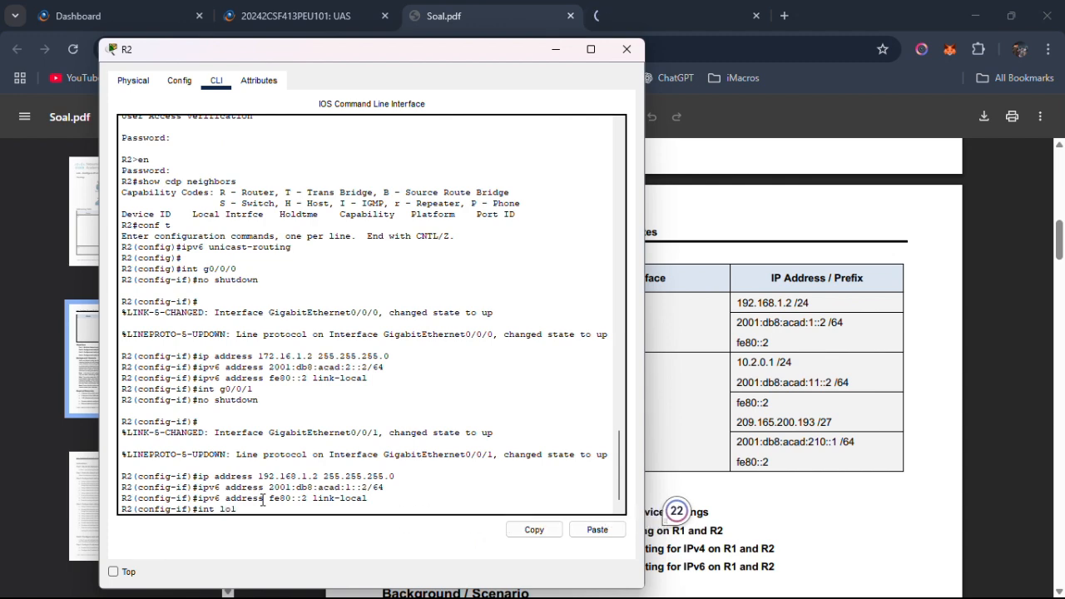
key("Return")
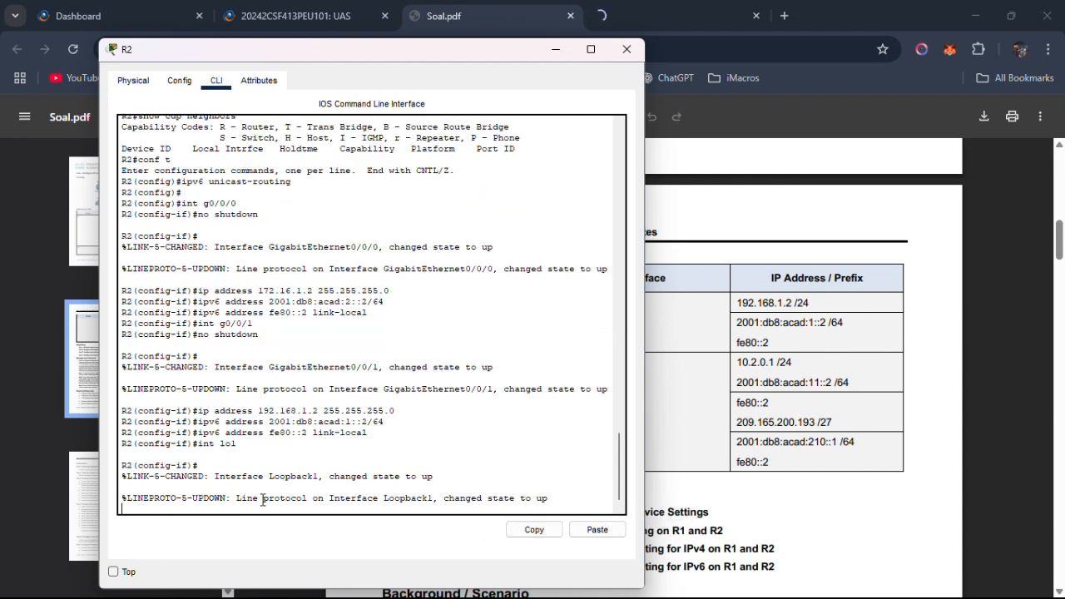
Assign IPv4 address 10.2.0.1 with mask 255.255.255.0 to R2's Loopback1.
type("ip a")
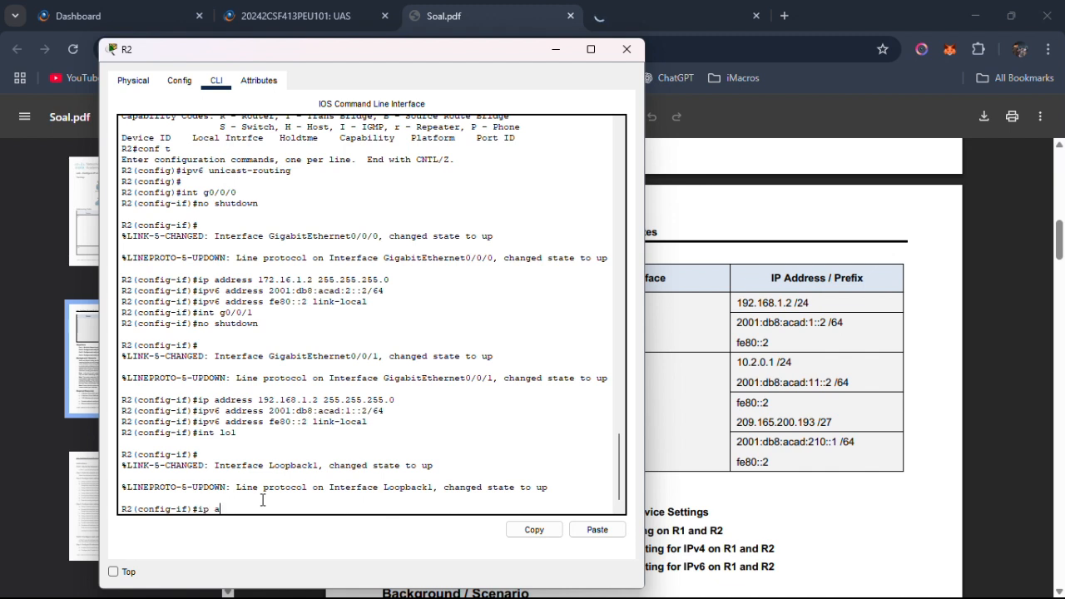
type("ddress 10.")
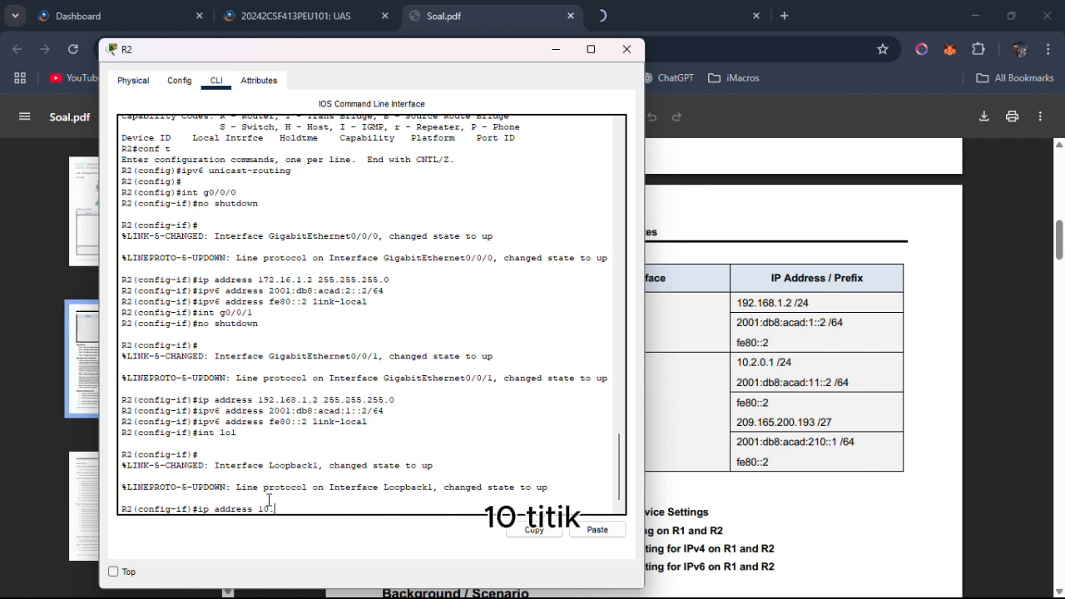
type("2.0.1")
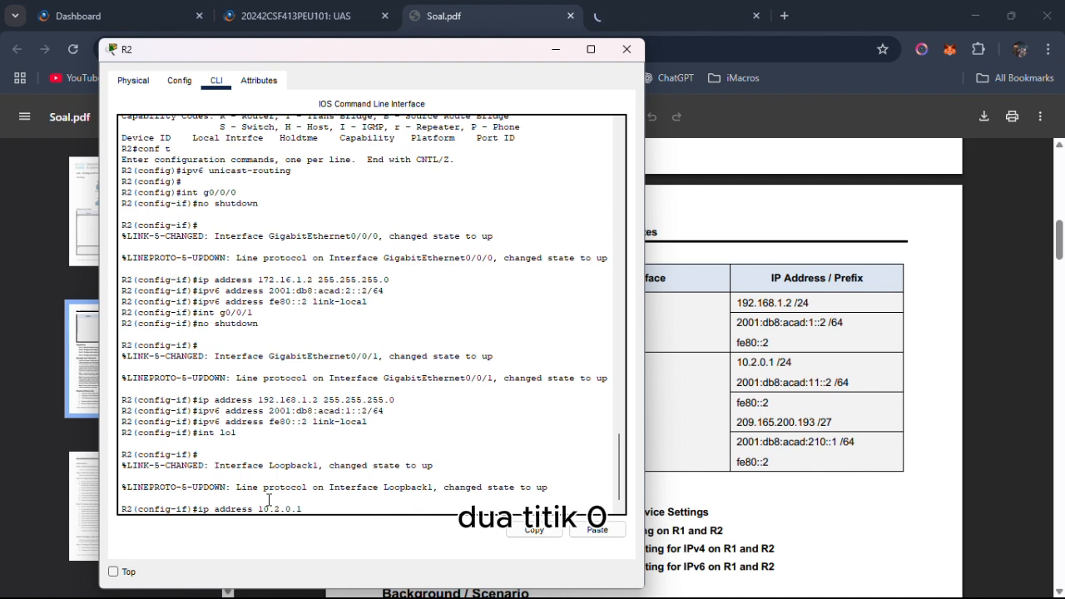
type(" 255.255.2")
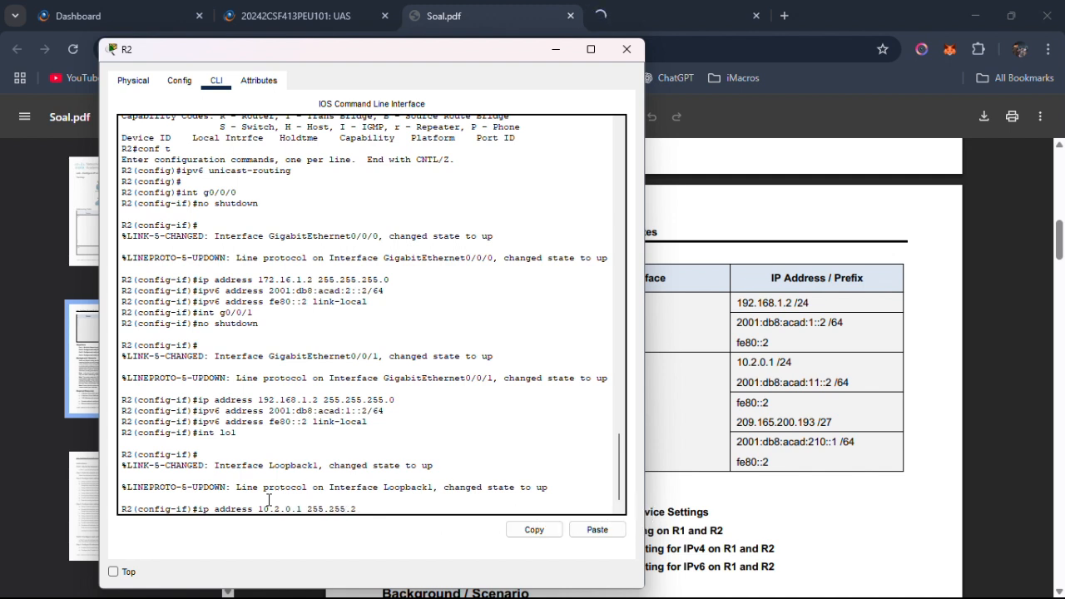
type("55.0")
key("Return")
Try to assign IPv6 address 2001:db8:acad:11::2 /64, copied from the Addressing Table, to R2's Loopback1.
type("ipv6")
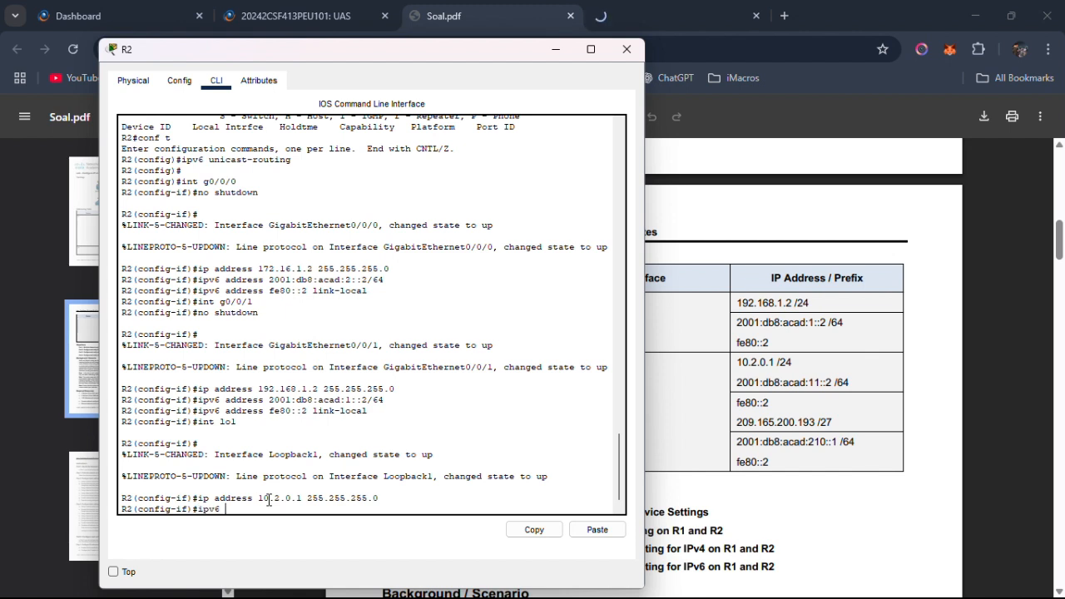
type(" address")
left_click_drag(736, 382, 846, 391)
right_click(846, 391)
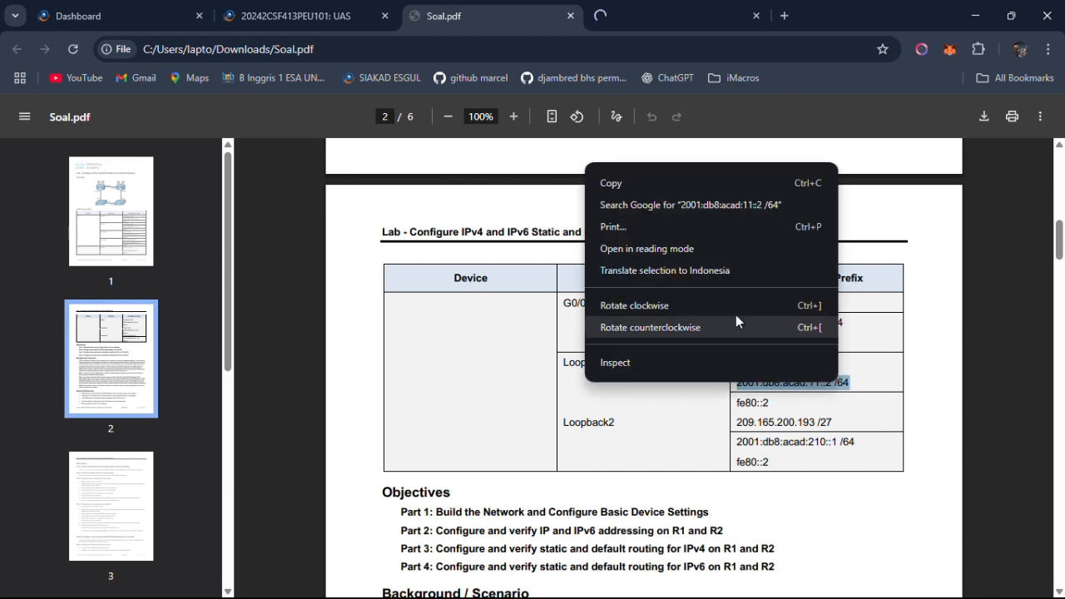
left_click(641, 185)
key("alt+Tab")
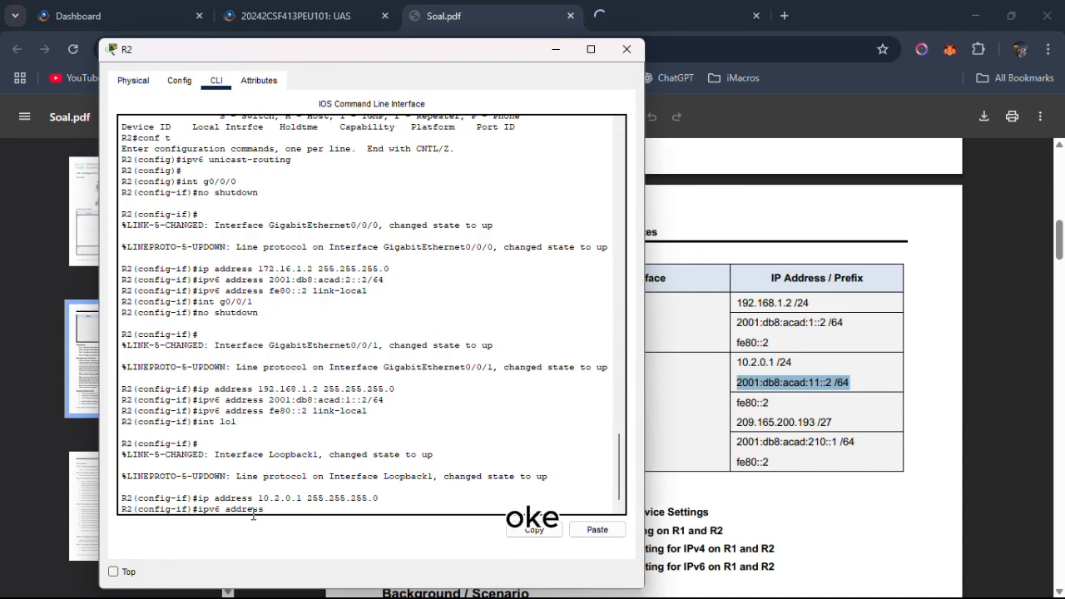
left_click(597, 529)
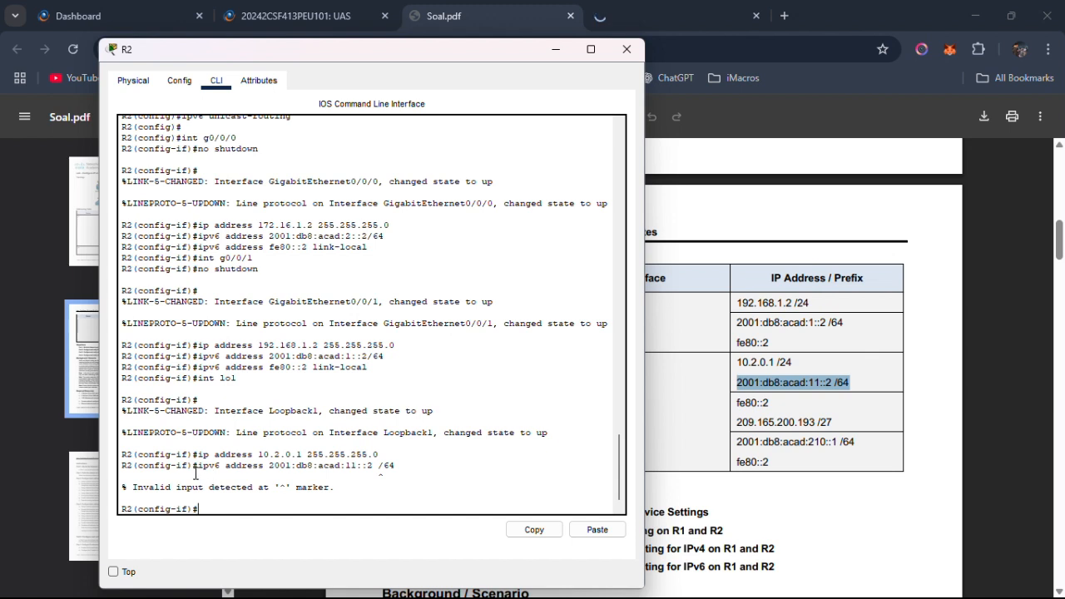
Try to reissue Loopback1's IPv6 address command from a copy of the previous line, ending in /6.
left_click_drag(395, 466, 201, 468)
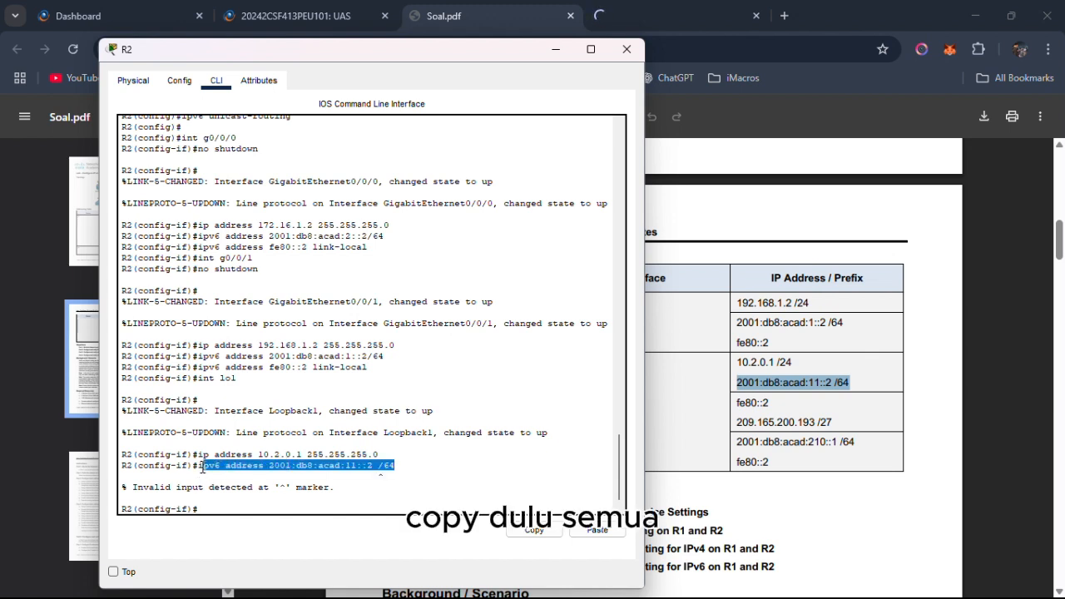
right_click(207, 470)
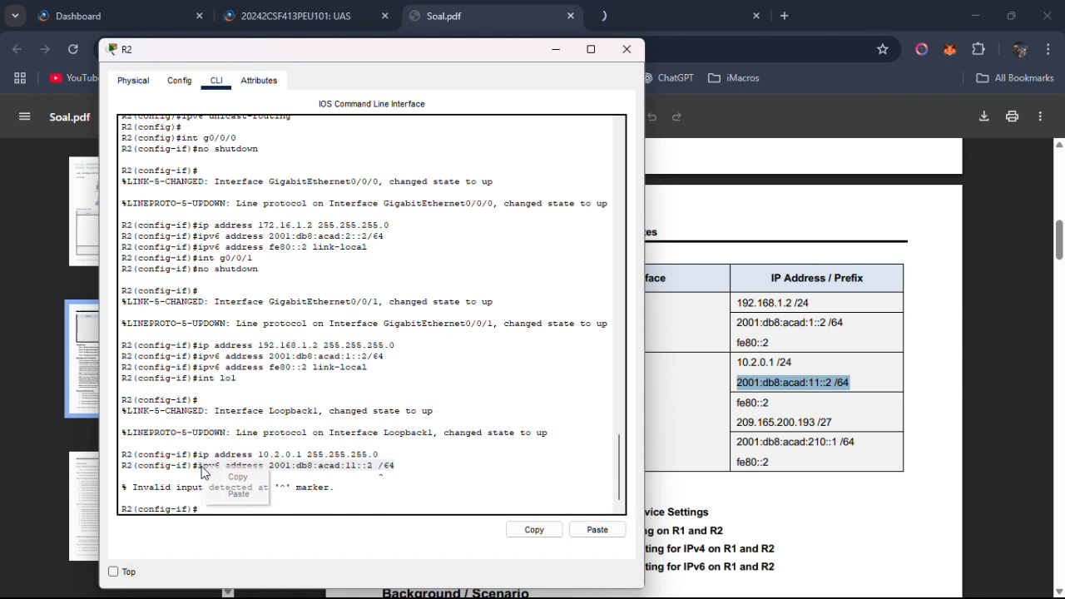
left_click(237, 476)
right_click(214, 506)
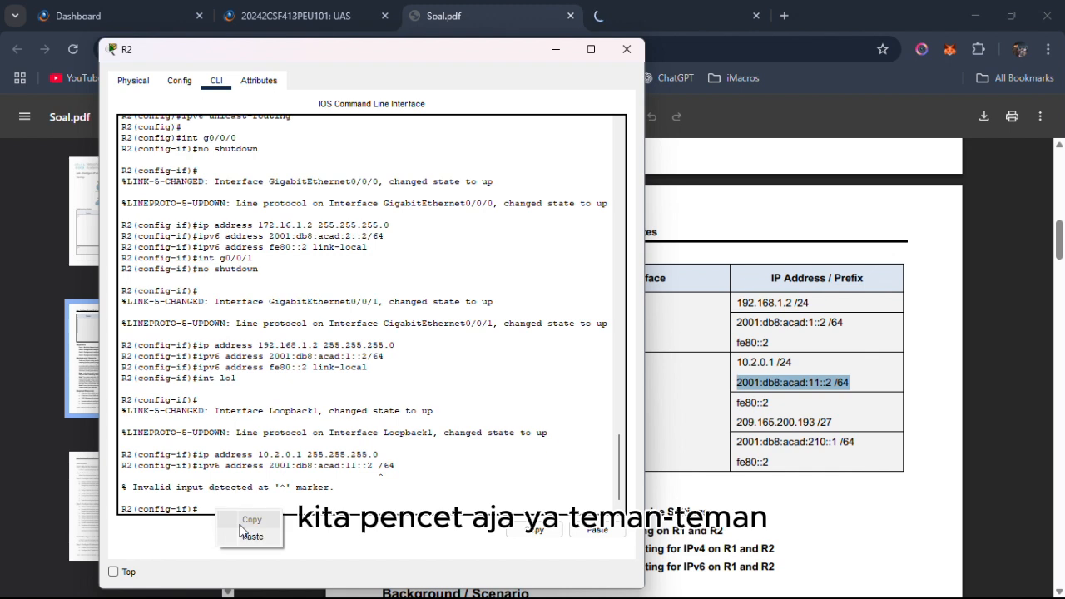
left_click(243, 537)
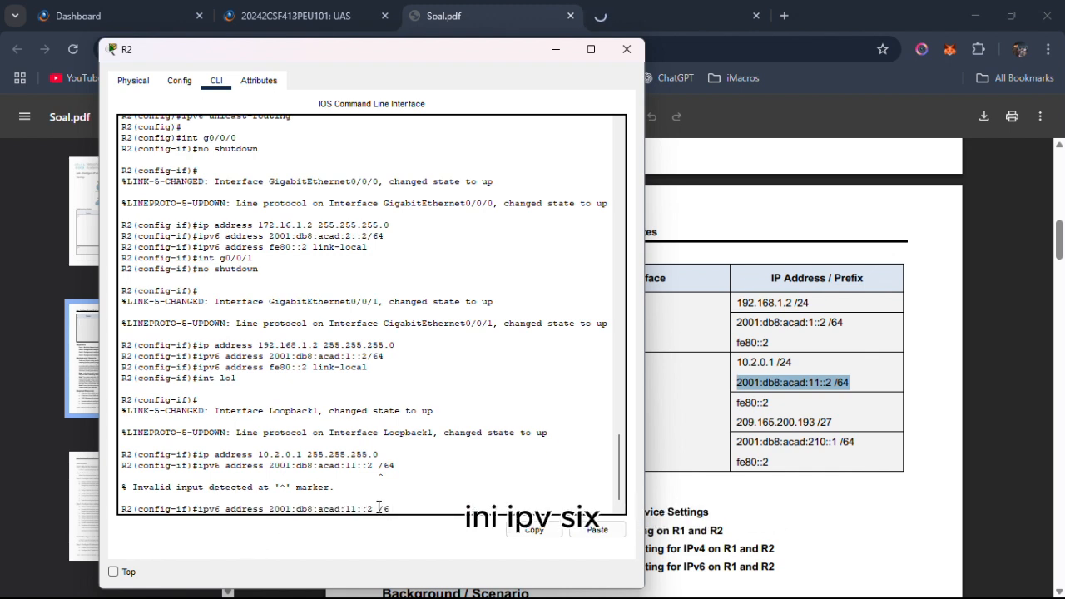
key("Return")
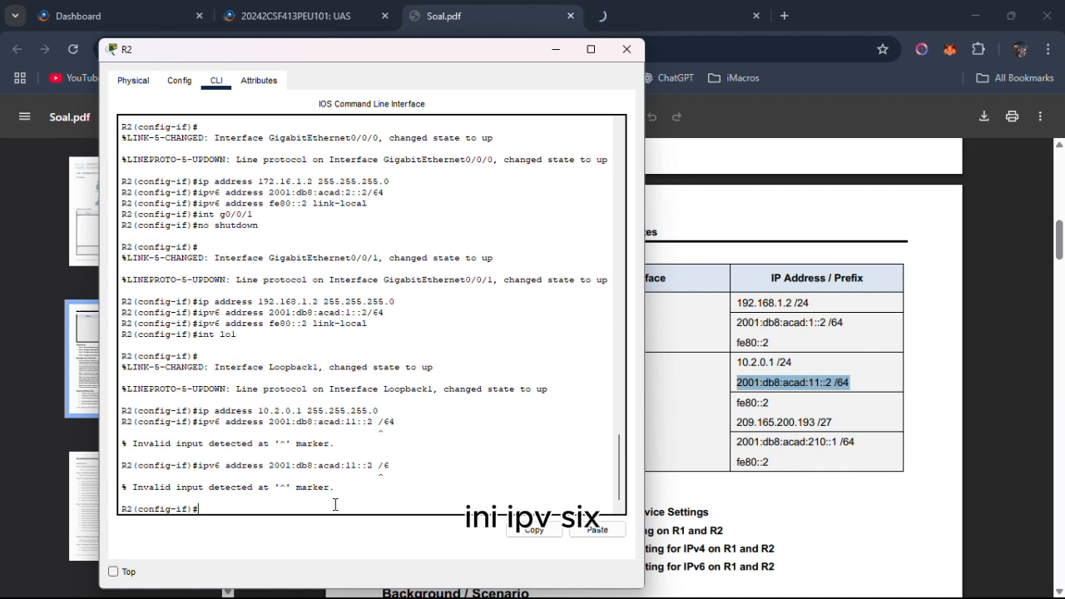
Recall Loopback1's IPv6 address command, remove the space before the prefix length and run it with 2001:db8:acad:11::2/64.
key("Up")
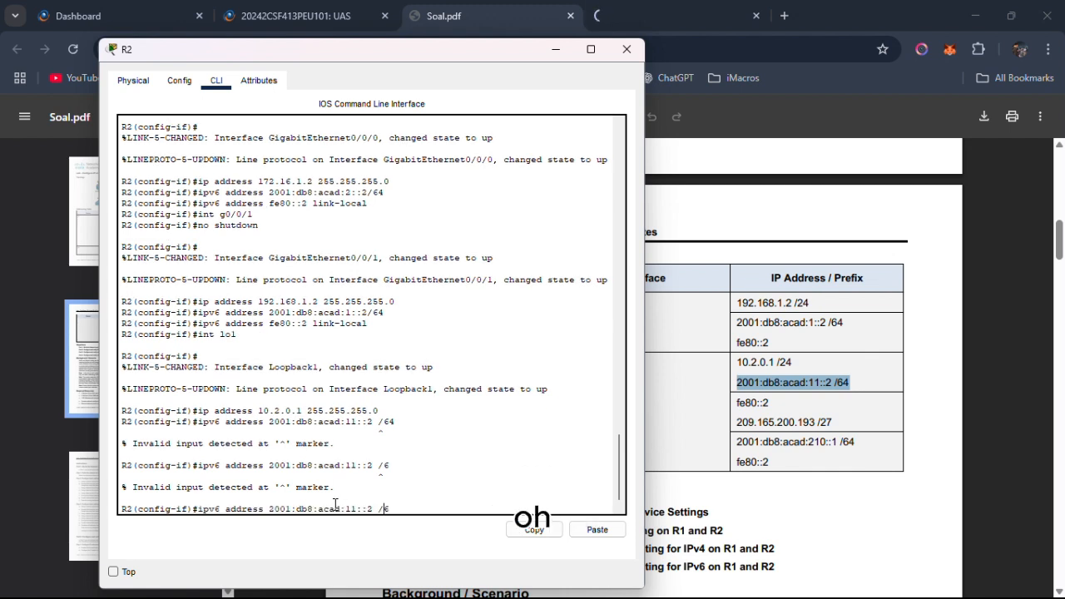
key("Left")
key("Left")
key("BackSpace")
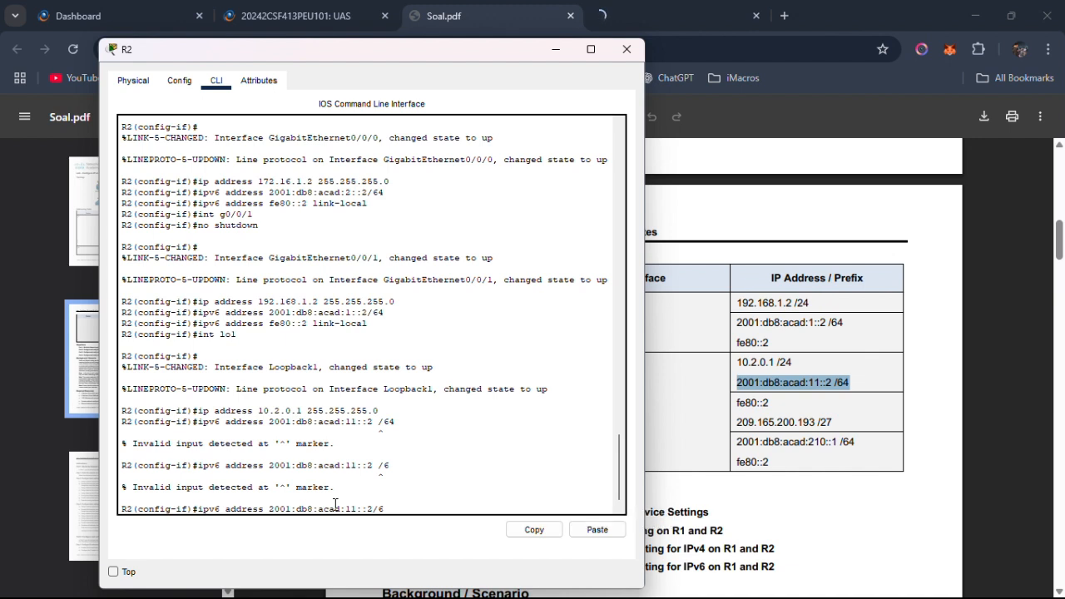
key("End")
type("4")
key("Return")
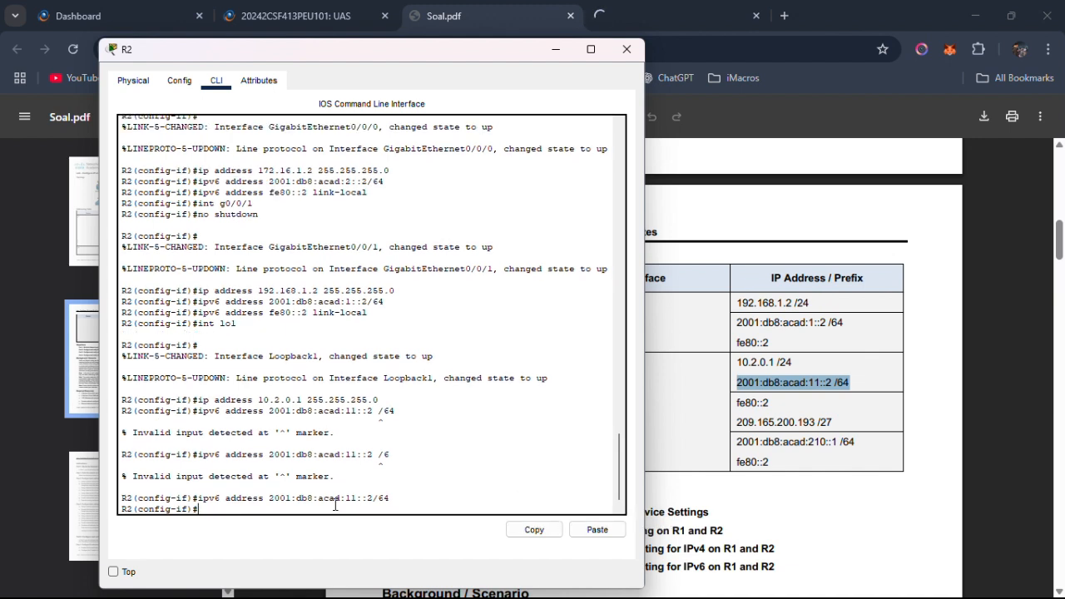
Assign fe80::2 as the IPv6 link-local address of R2's Loopback1 interface.
type("ip")
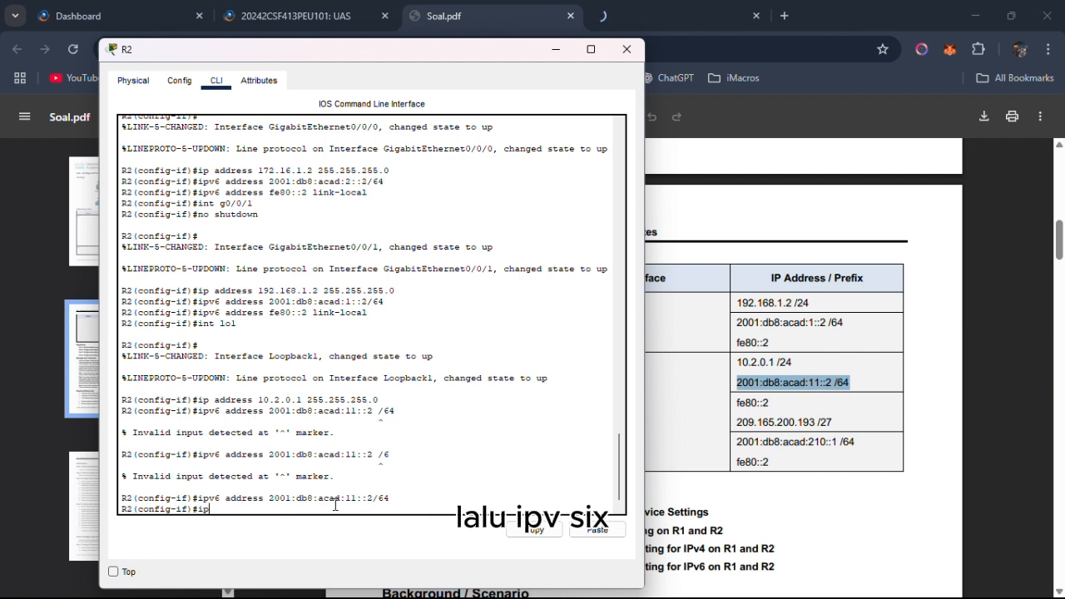
type("v6 address")
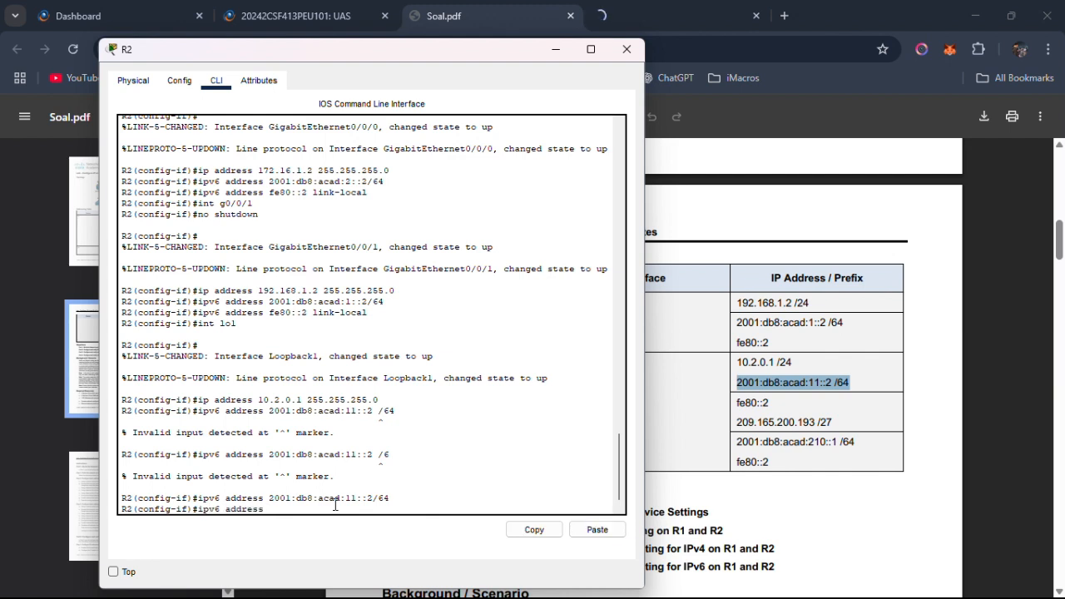
type(" fe")
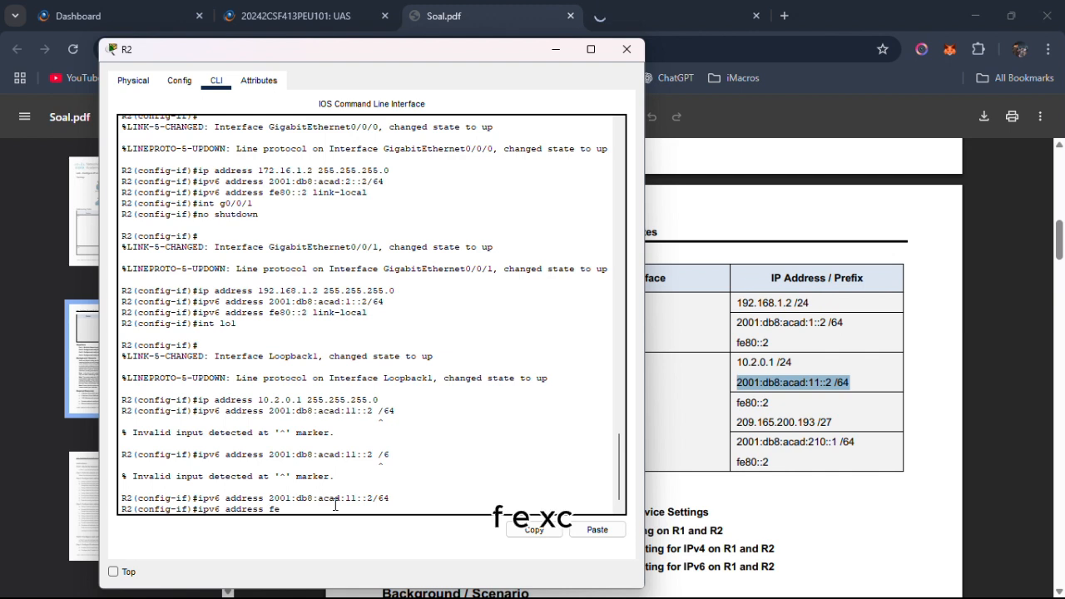
type("80::")
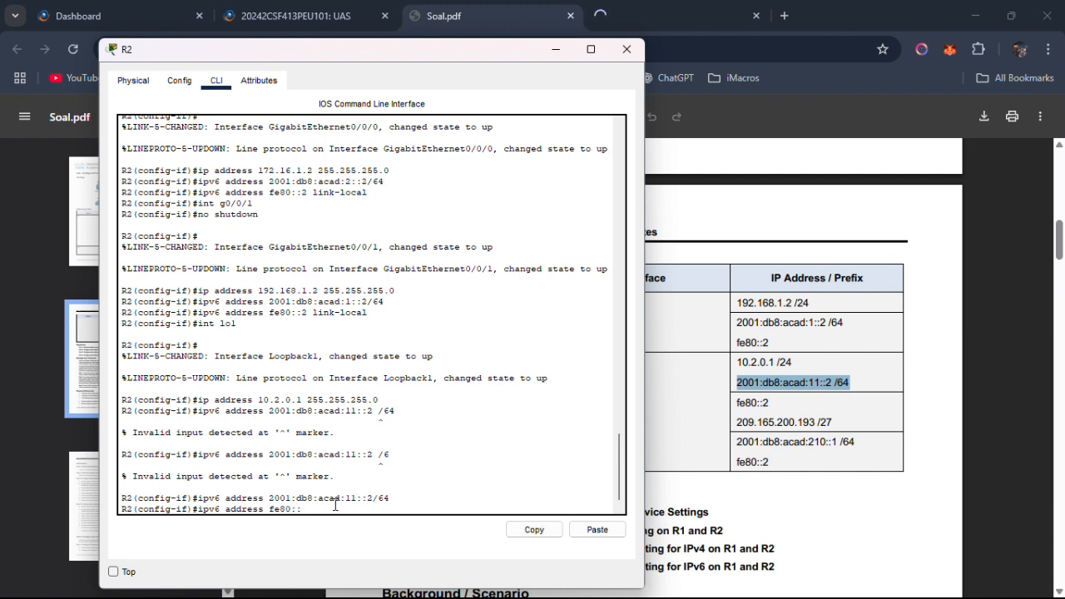
type("2 link-local")
key("Return")
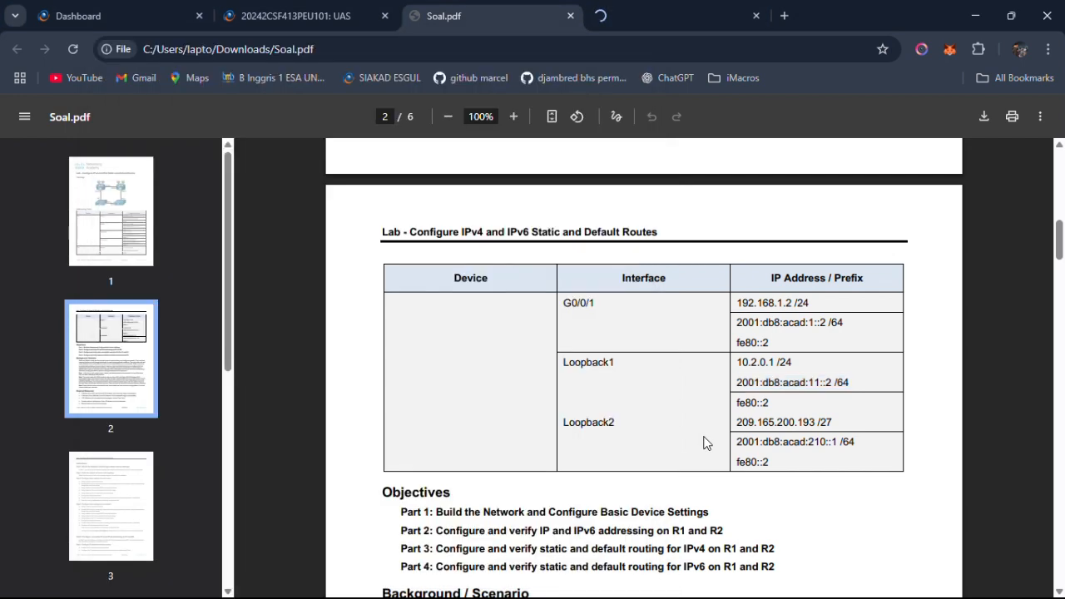
Check the Addressing Table again and enter configuration of interface Loopback2 on R2.
left_click(691, 453)
key("alt+Tab")
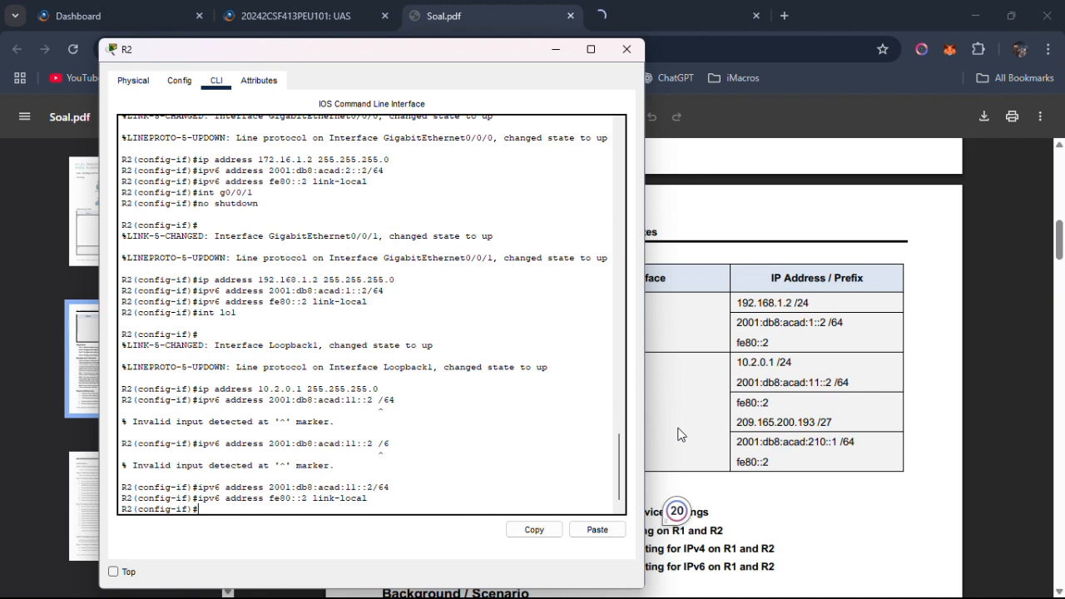
type("int lo2")
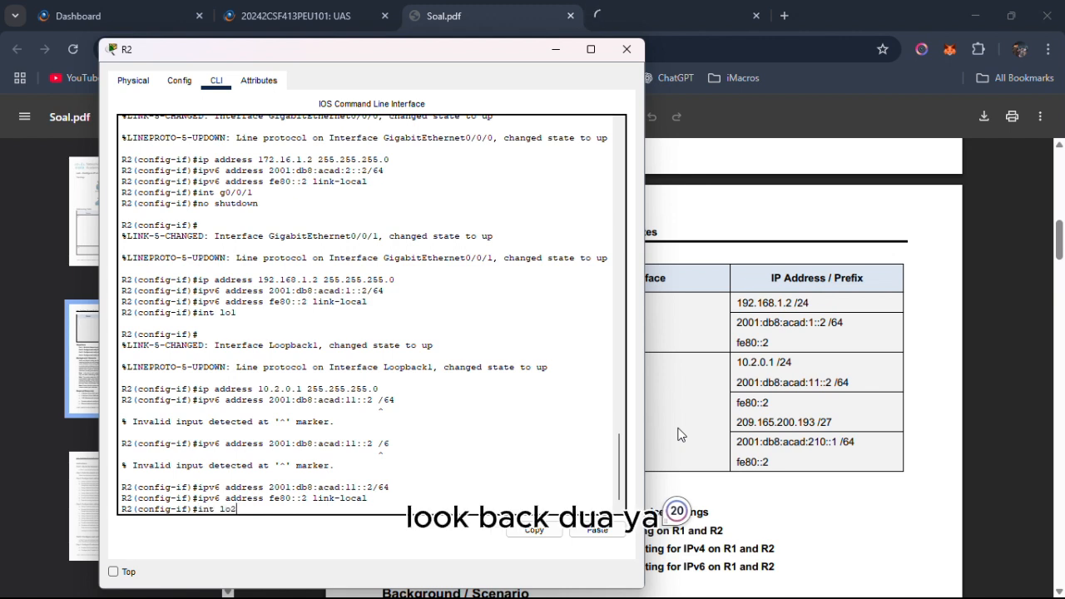
key("Return")
Assign IPv4 address 209.165.200.193, copied from the Addressing Table, with mask 255.255.255.224 to R2's Loopback2.
type("ip")
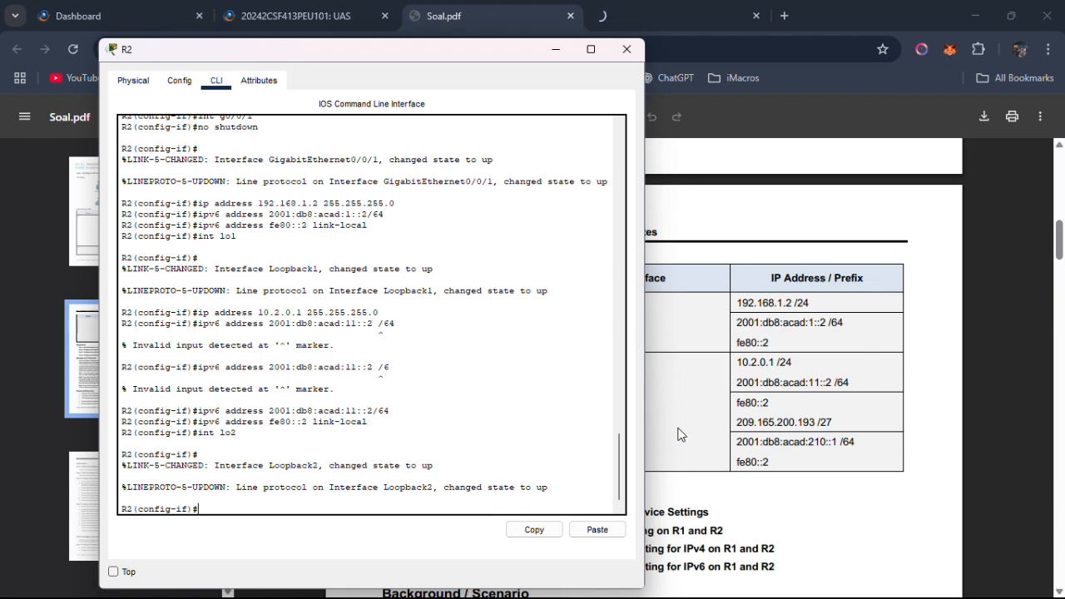
type(" address")
left_click_drag(736, 421, 814, 423)
right_click(814, 423)
left_click(836, 218)
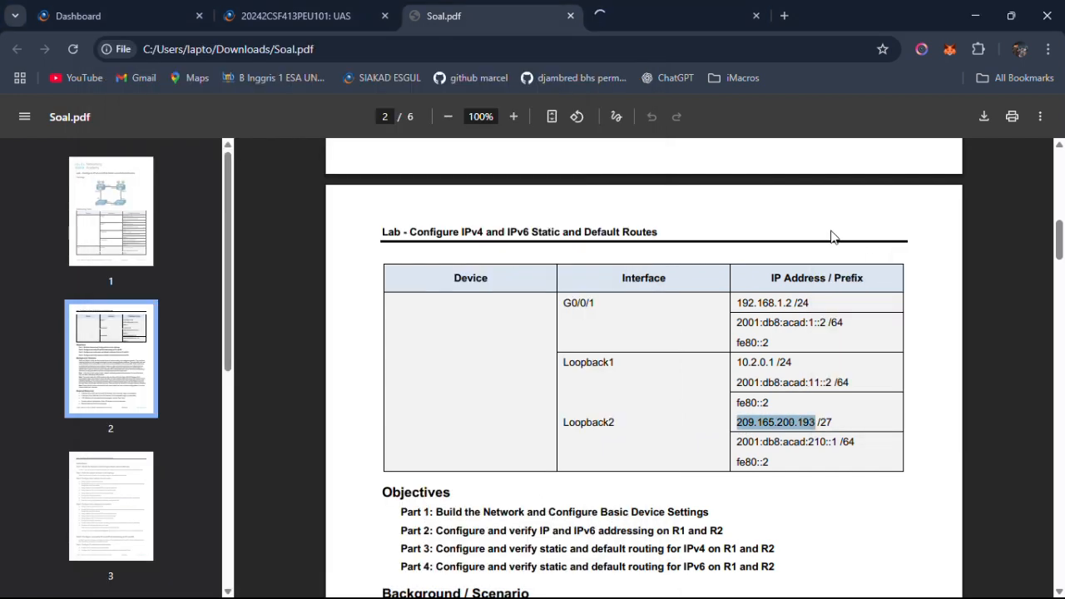
key("alt+Tab")
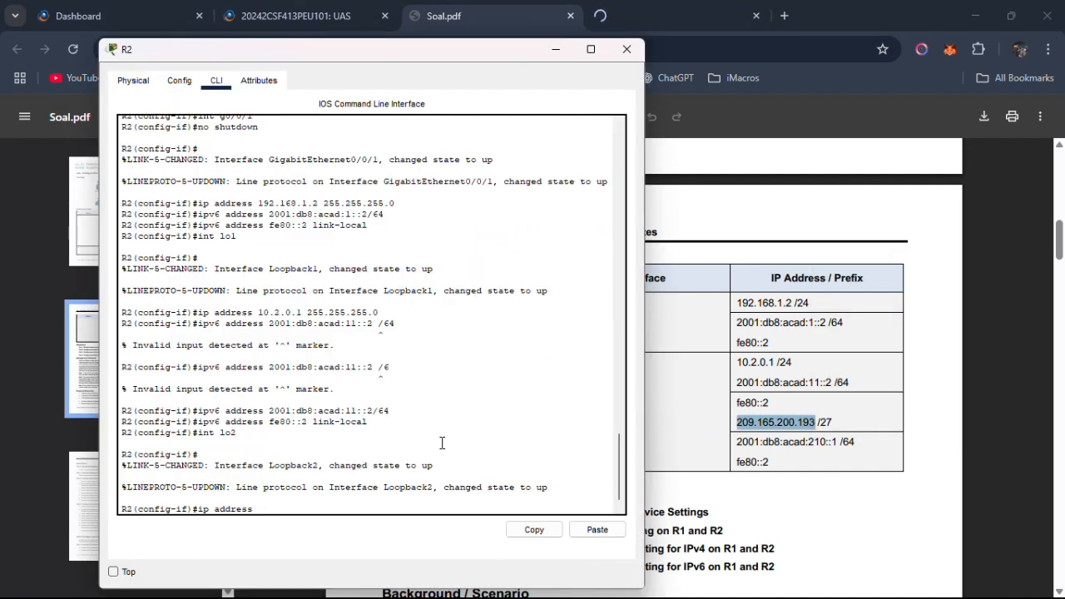
right_click(347, 510)
left_click(372, 534)
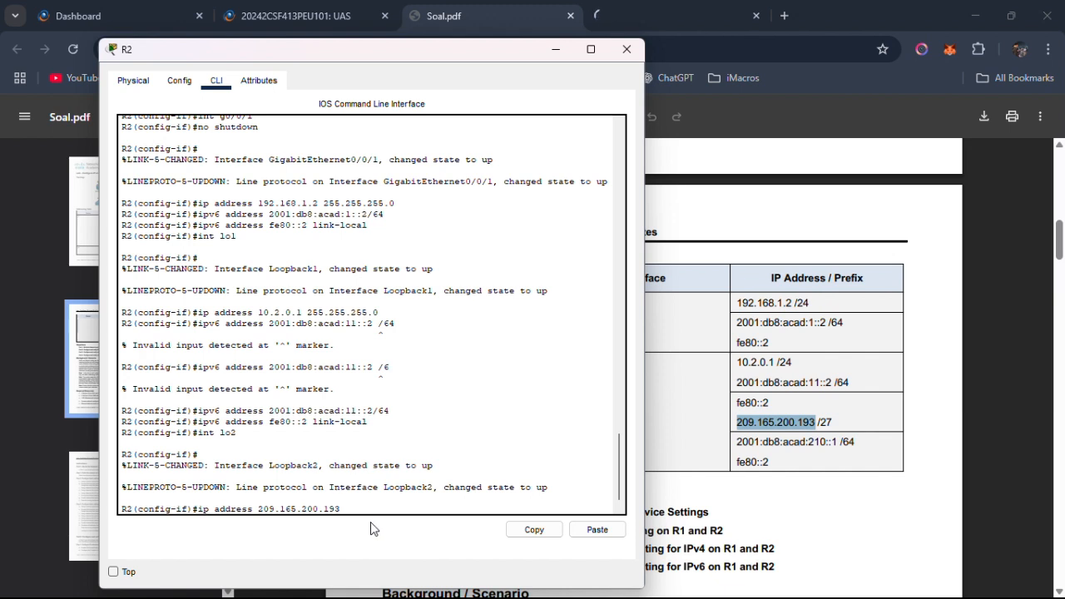
type("255.255.255.")
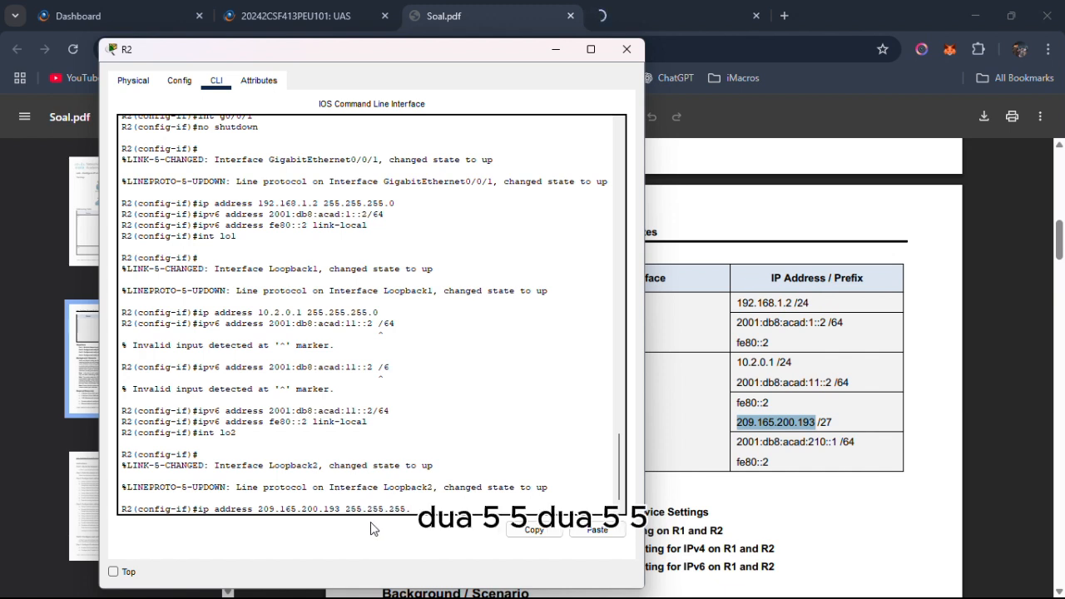
type("224")
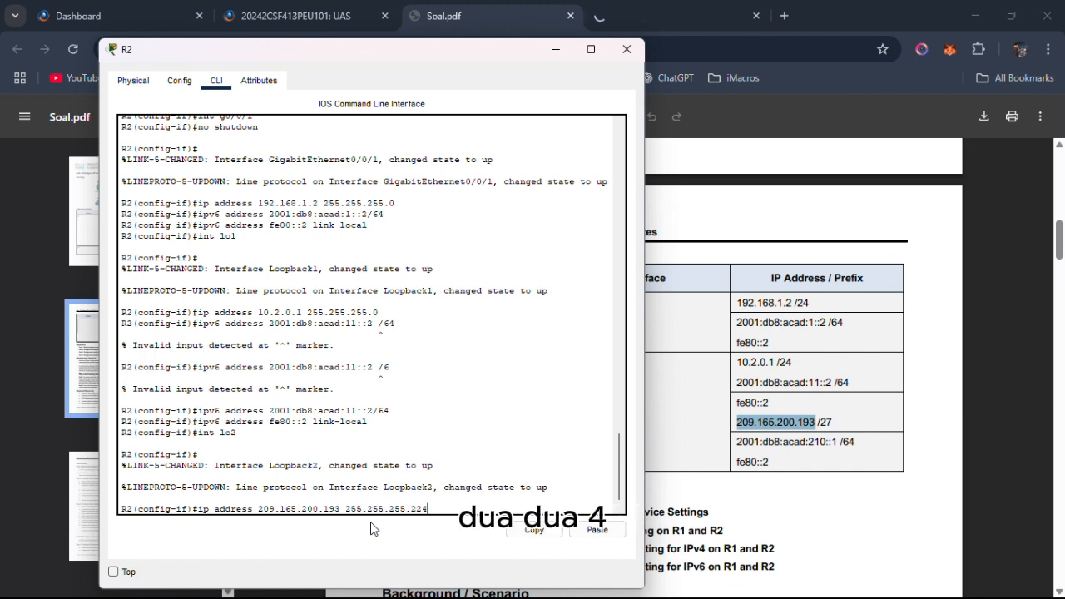
key("Return")
Assign IPv6 address 2001:db8:acad:210::1/64, copied from the Addressing Table without the space before the prefix length, to R2's Loopback2.
type("ip")
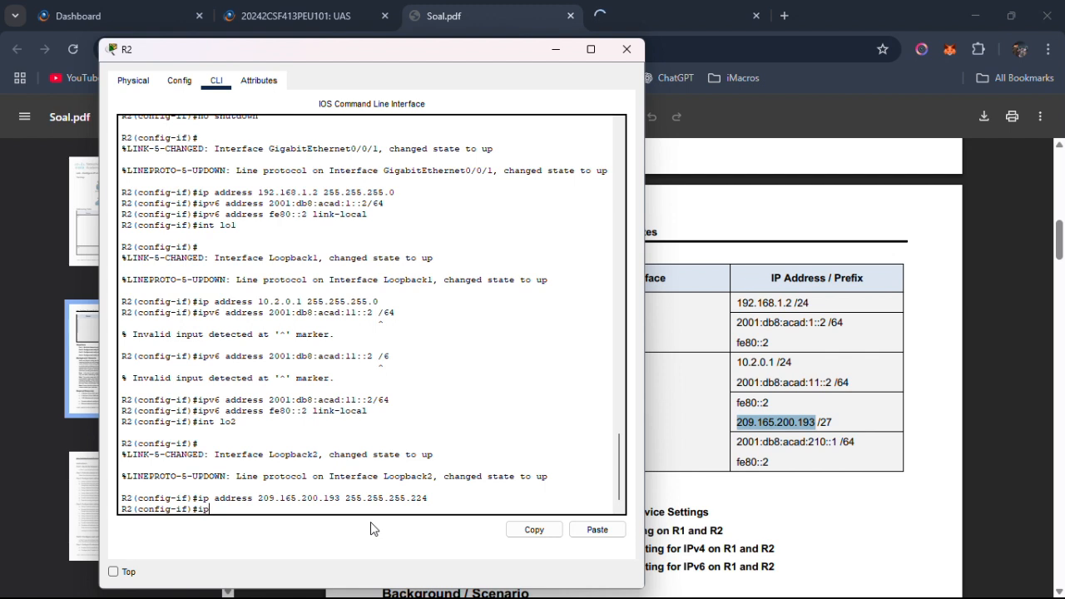
type("v6 address")
left_click(739, 449)
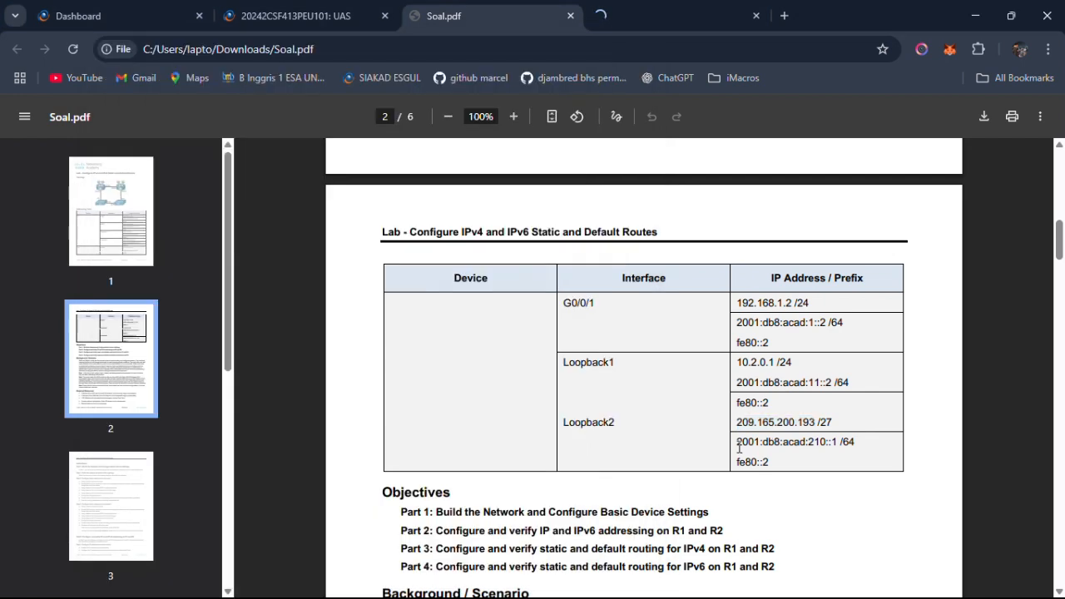
left_click_drag(739, 448, 854, 443)
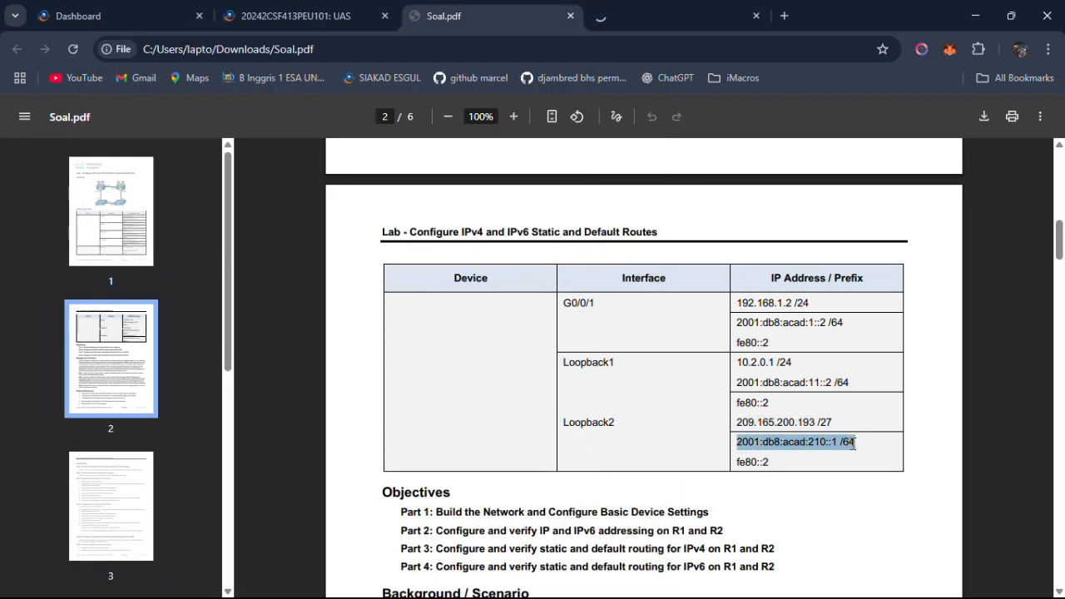
right_click(854, 444)
left_click(693, 239)
key("alt+Tab")
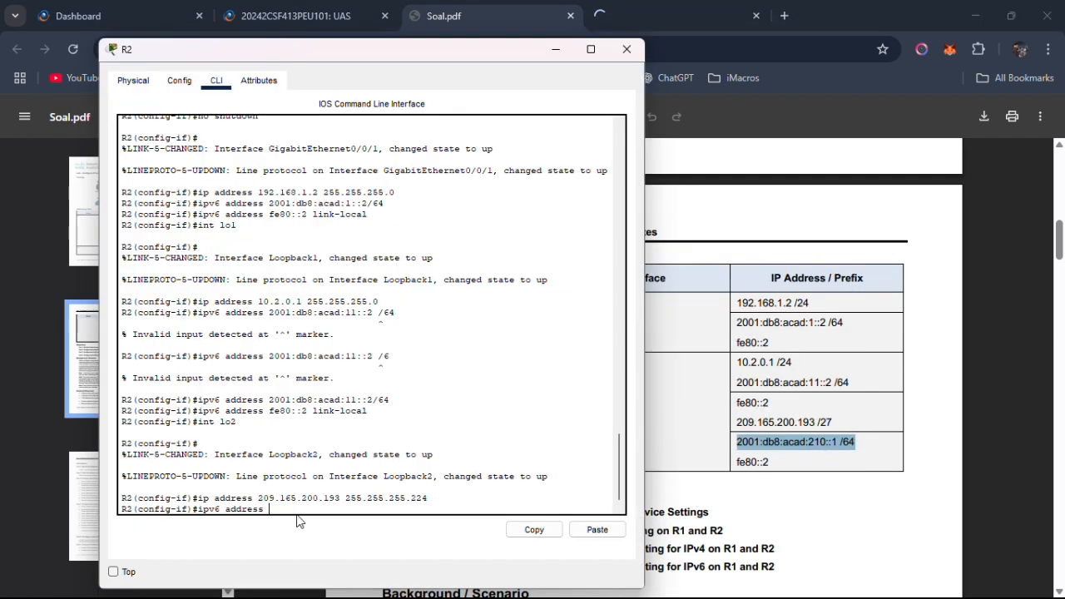
right_click(297, 508)
left_click(321, 536)
key("Left")
key("Left")
key("Left")
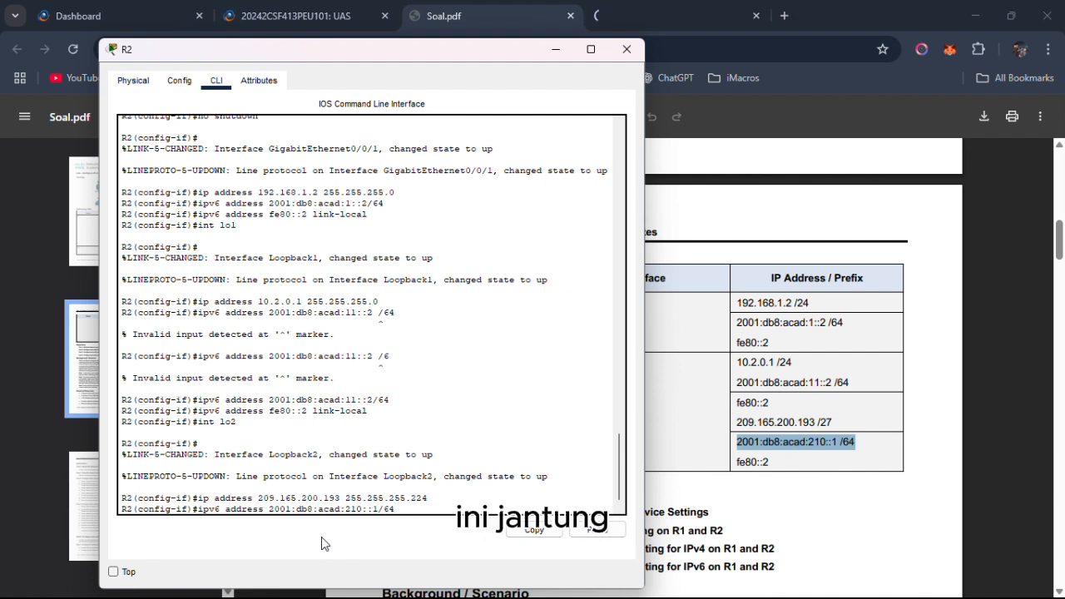
key("BackSpace")
key("Return")
Assign fe80::2 as the IPv6 link-local address of R2's Loopback2 interface.
type("ipv")
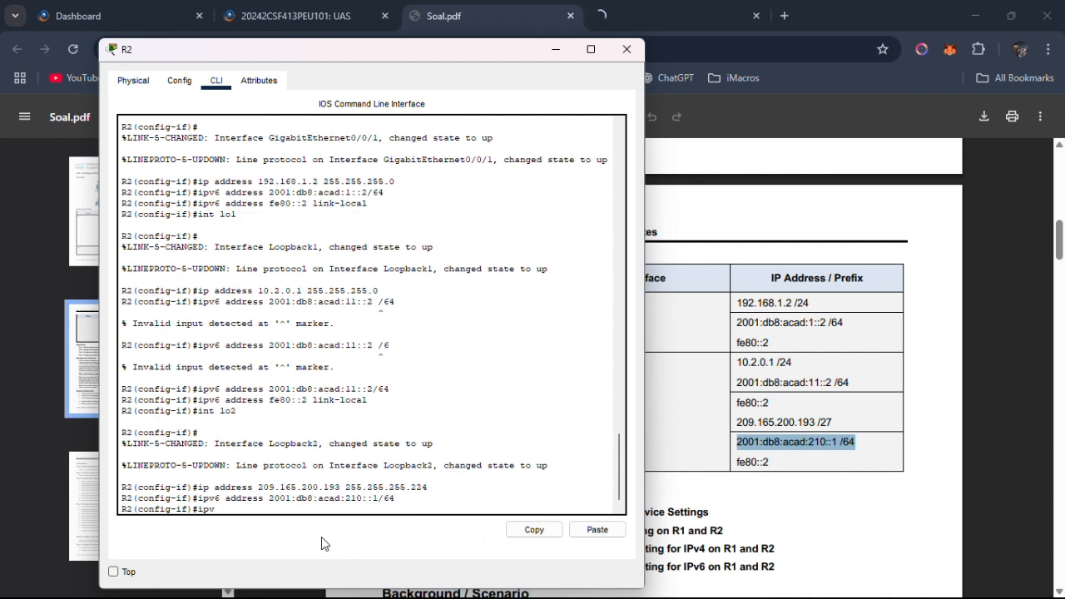
type("6 address fe80::2 link-local")
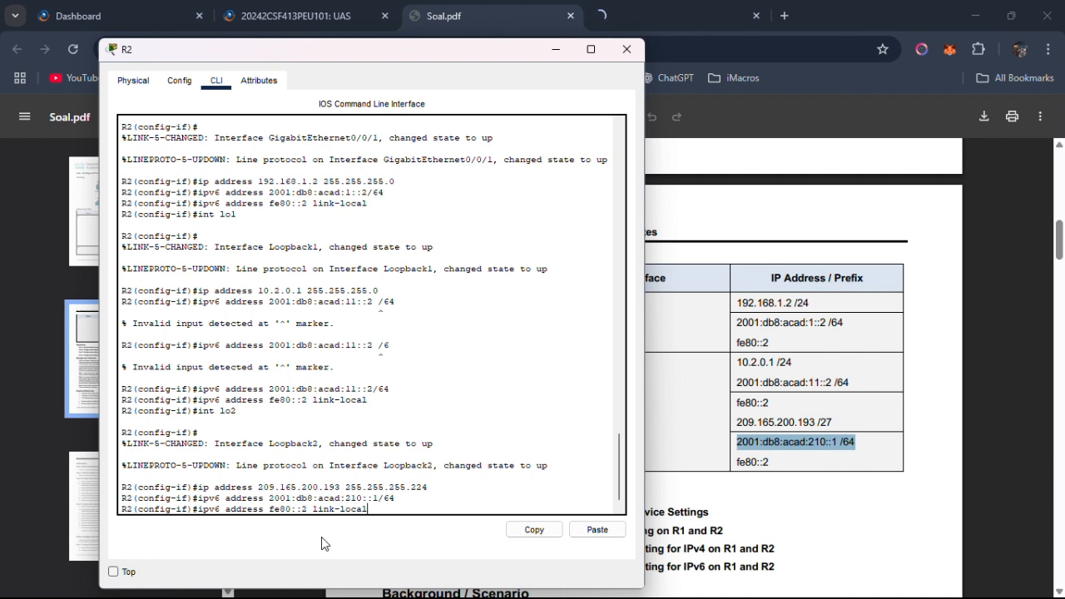
key("Return")
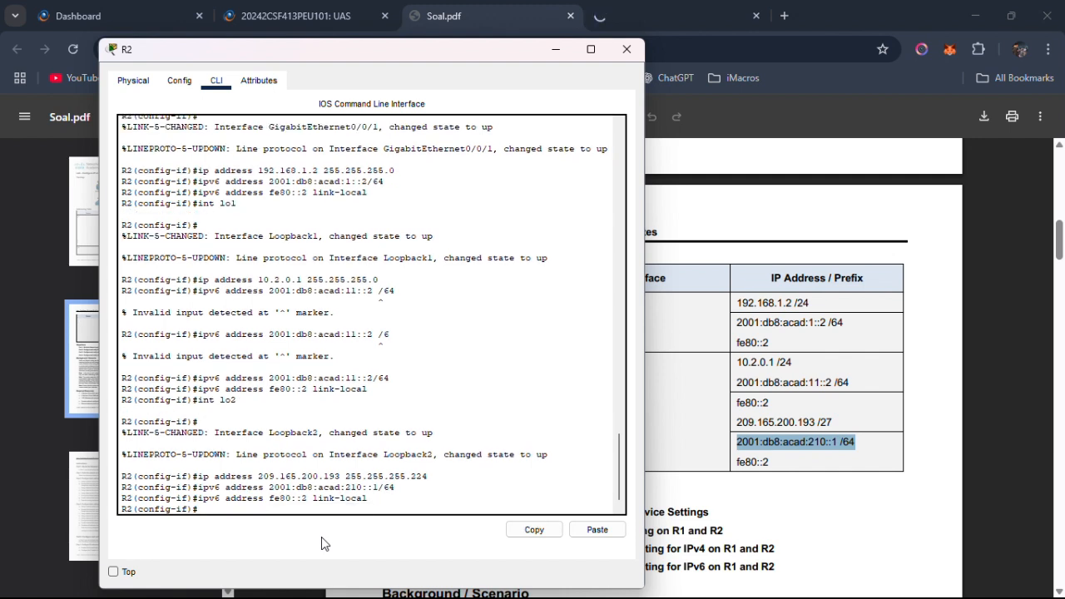
Leave configuration mode on R2 and save the running configuration to the startup configuration with the default destination filename.
type("end")
key("Return")
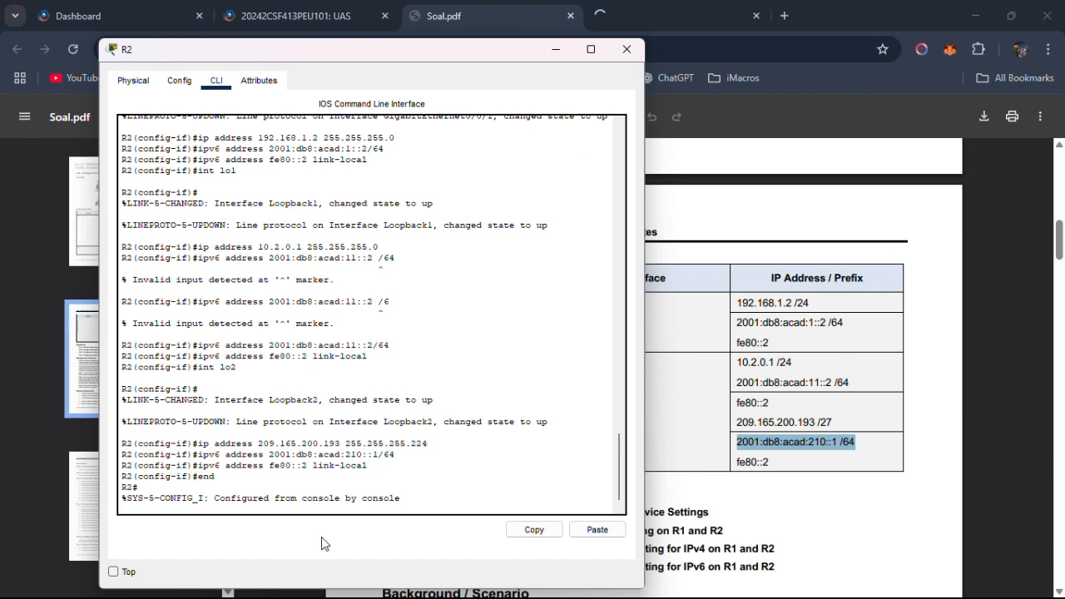
type("copy ru")
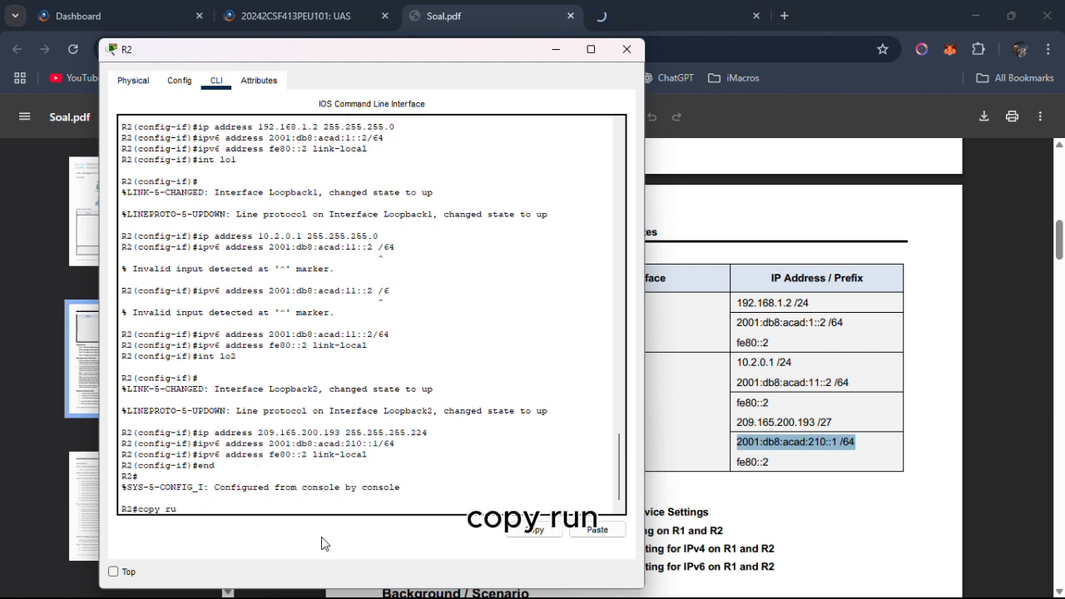
type("n s")
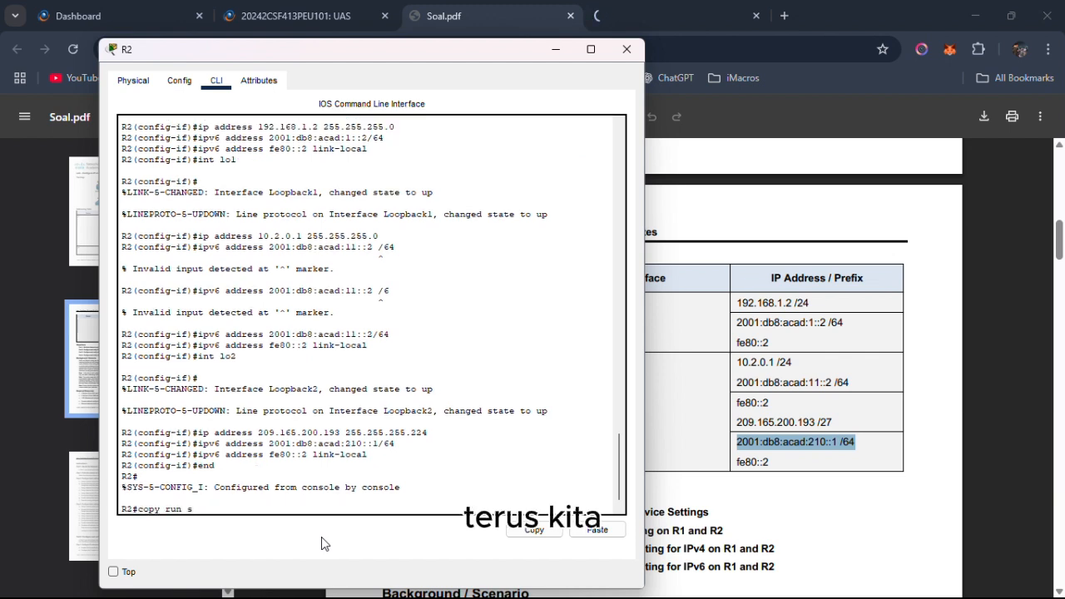
type("tart")
key("Return")
key("Return")
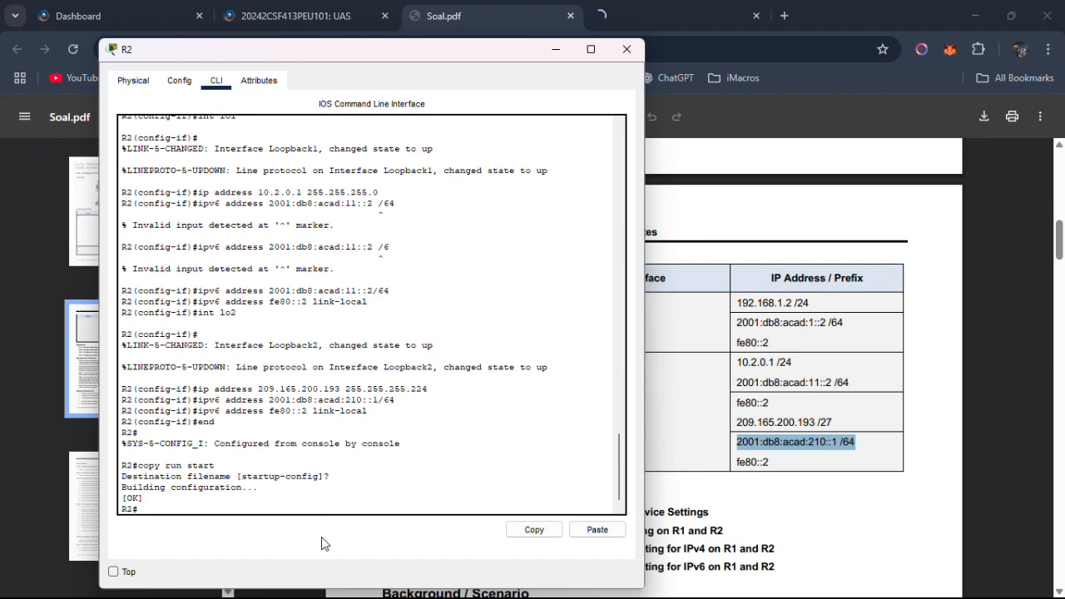
Switch to the Packet Tracer workspace and check the links between R1, R2, S1 and S2.
key("alt+Tab")
key("Tab")
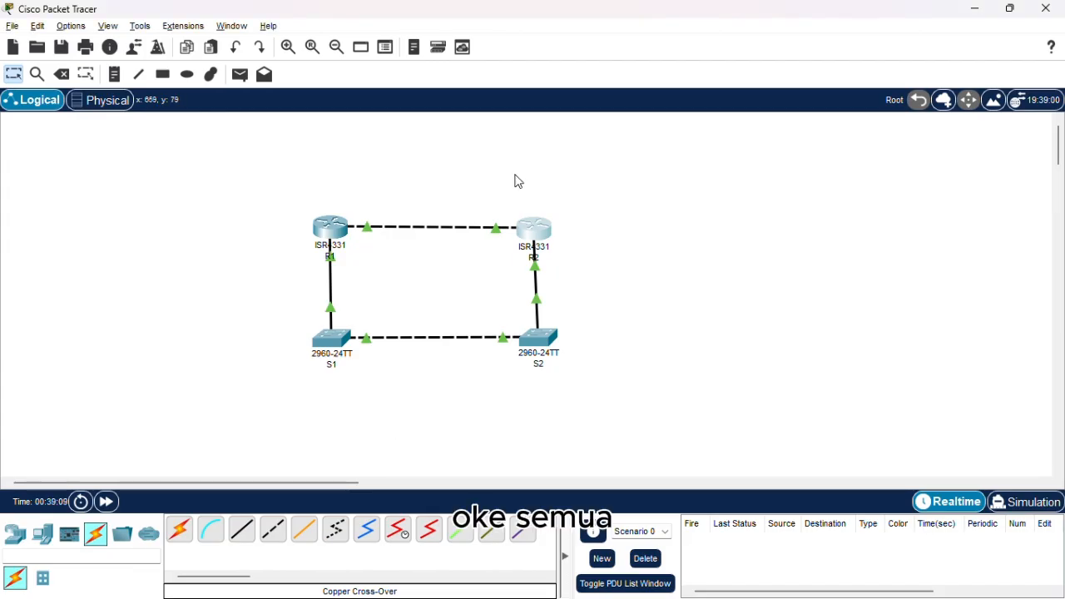
left_click_drag(296, 166, 581, 375)
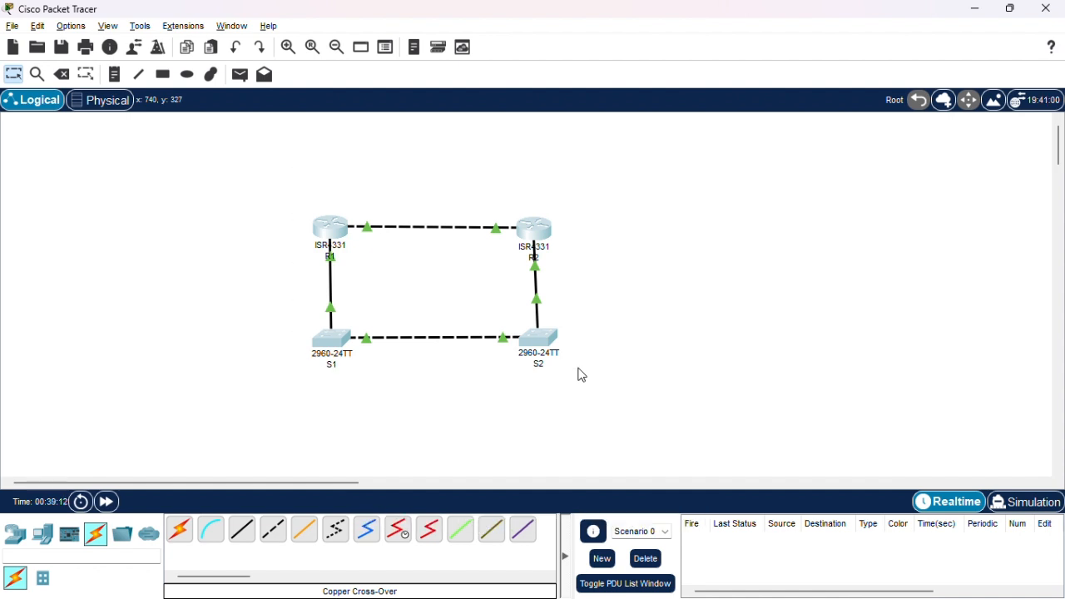
Switch to Soal.pdf and read the Verify addressing instructions in Part 2, Step 2.
key("alt+Tab")
key("alt+Tab")
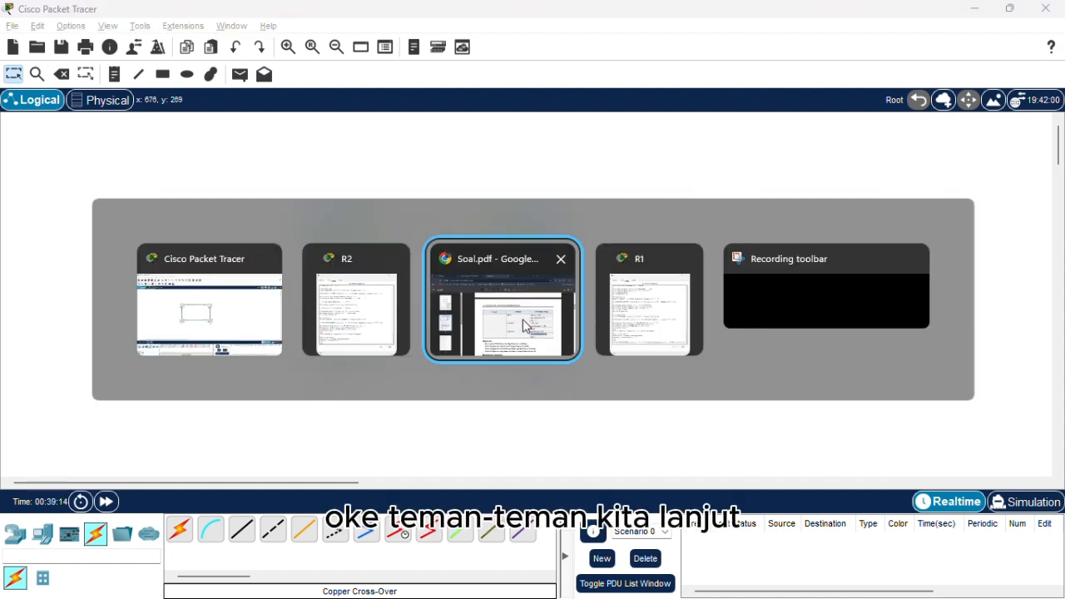
scroll(558, 340, "down", 3)
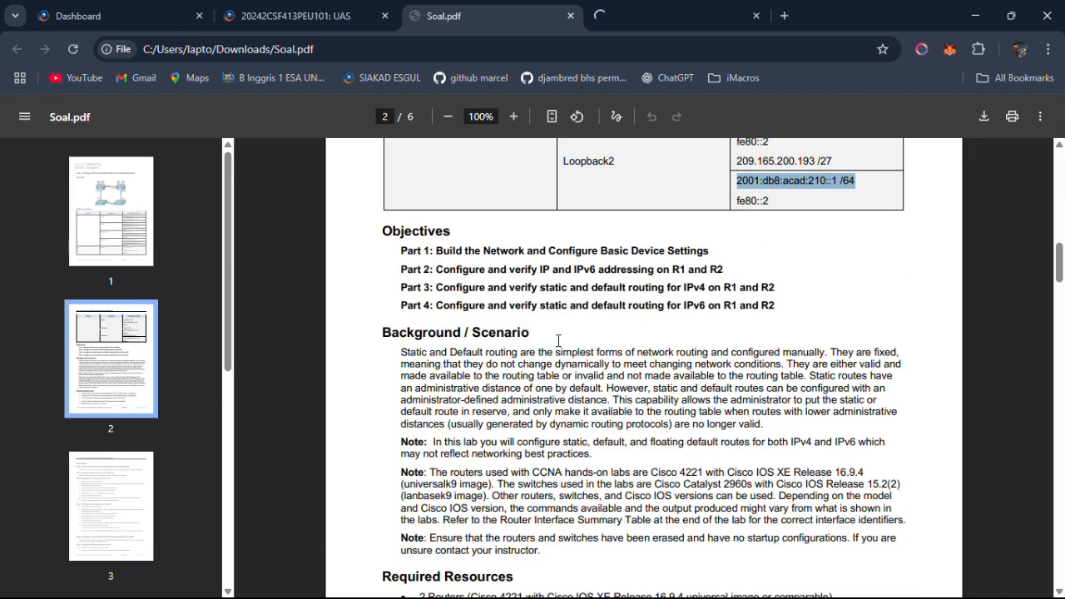
scroll(559, 341, "down", 10)
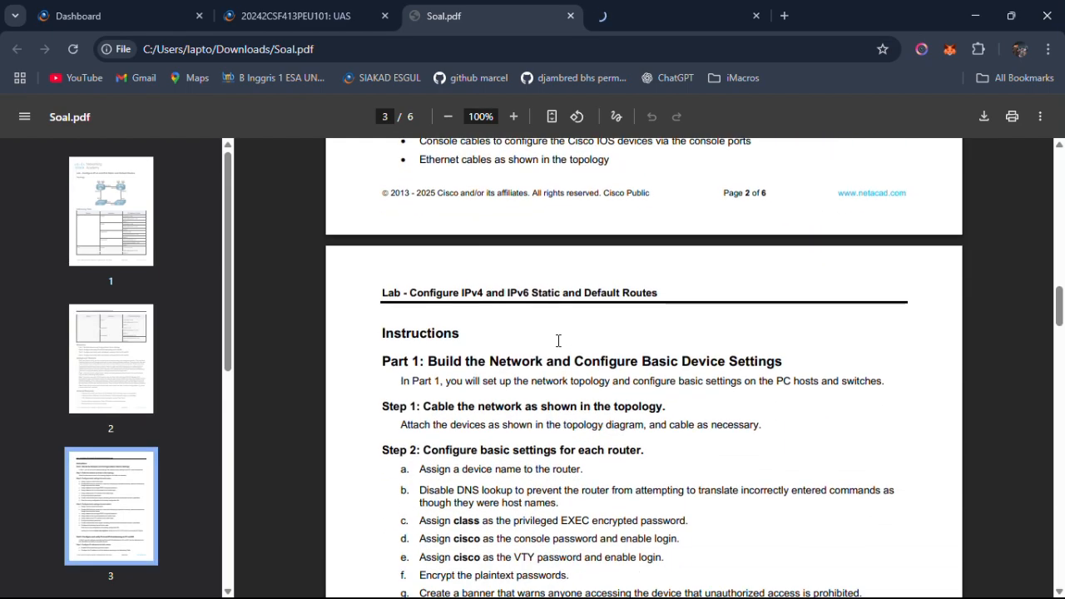
scroll(558, 341, "up", 18)
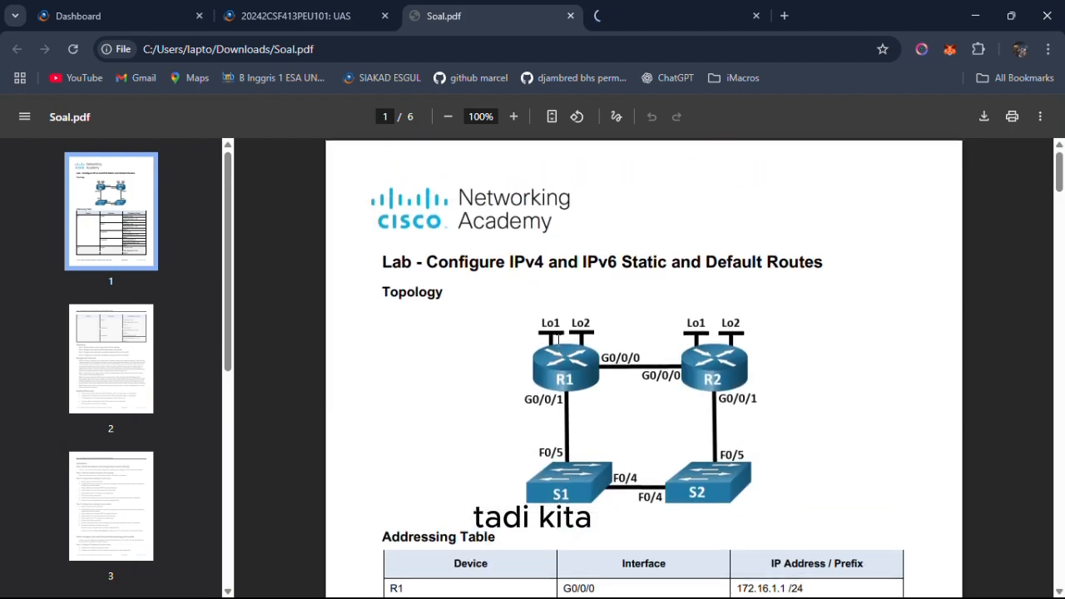
scroll(558, 340, "down", 16)
scroll(559, 340, "down", 12)
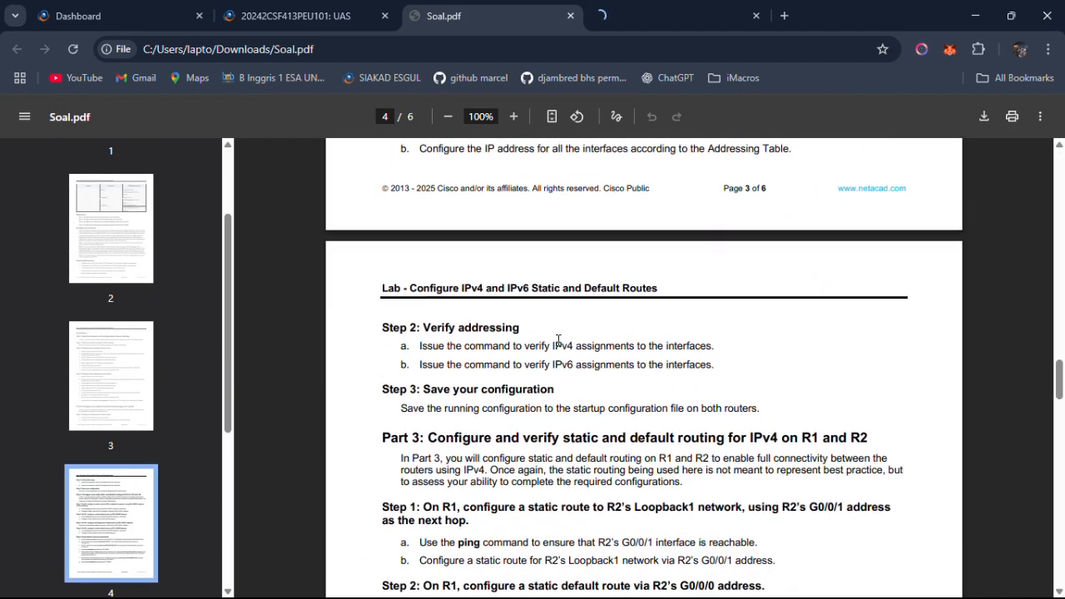
left_click_drag(523, 314, 512, 314)
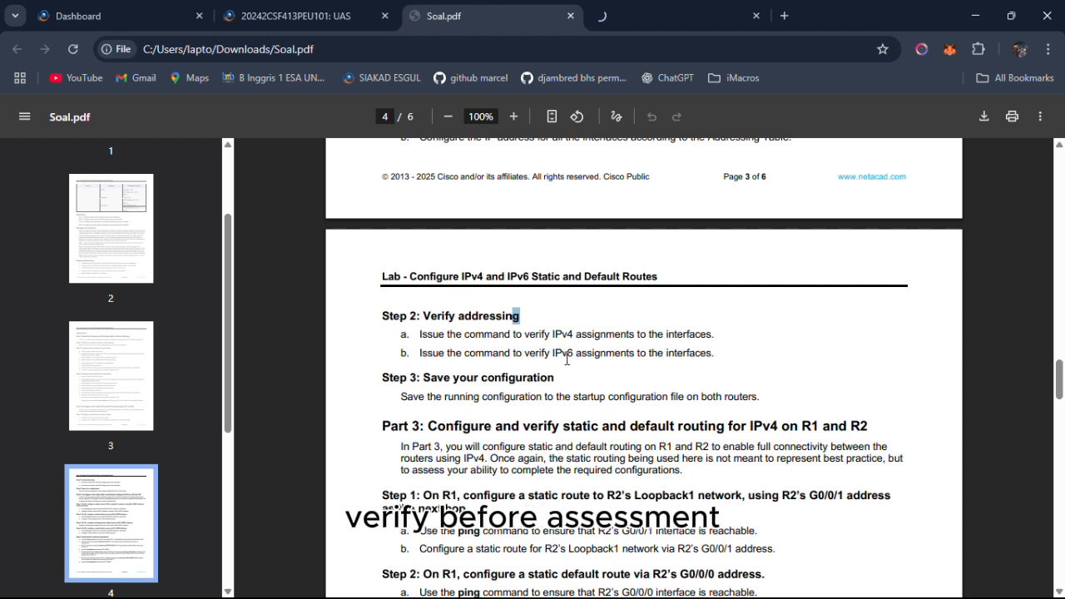
Switch to R1's command line and run show ip interface brief to verify its IPv4 assignments.
left_click(479, 308)
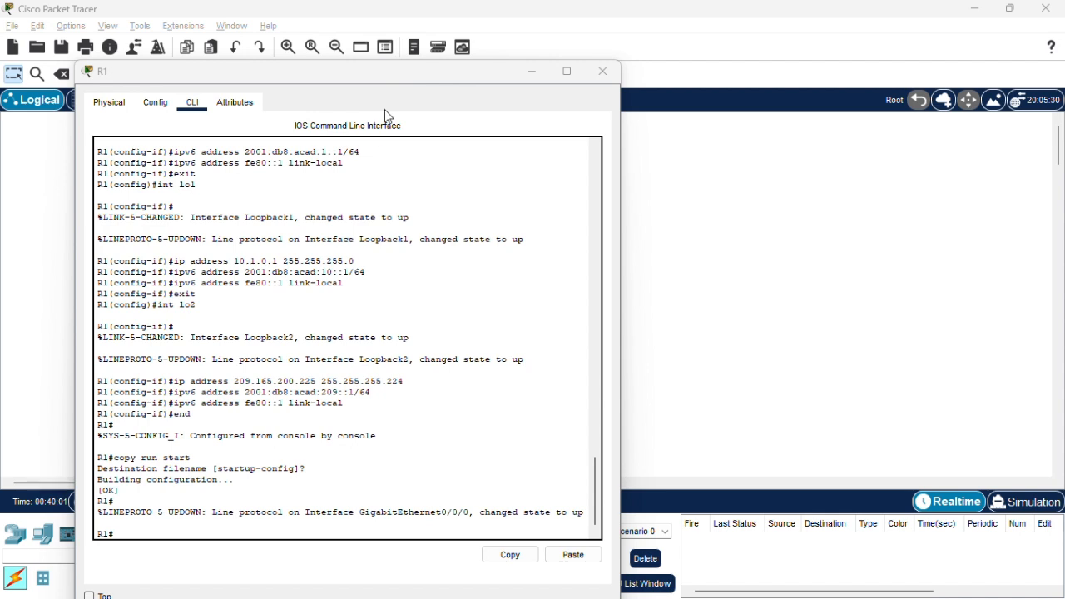
left_click(378, 258)
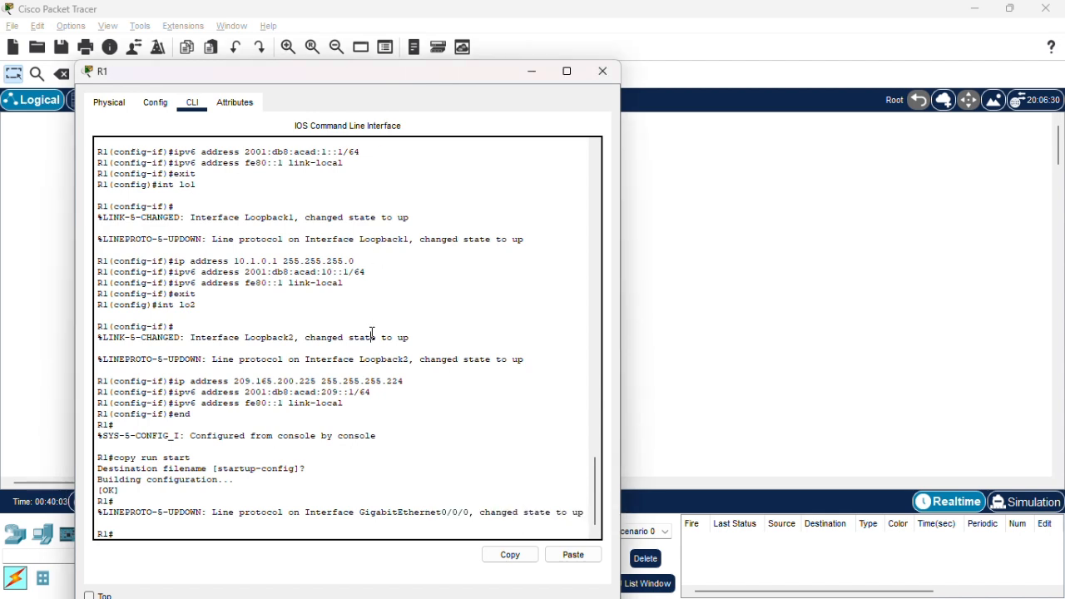
type("show")
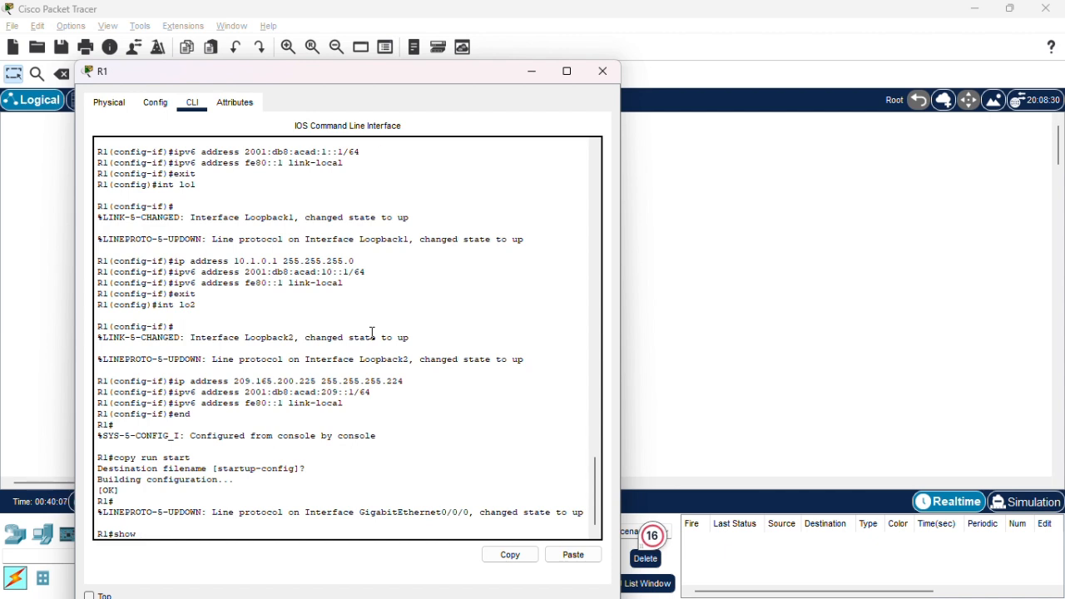
type(" ip interface")
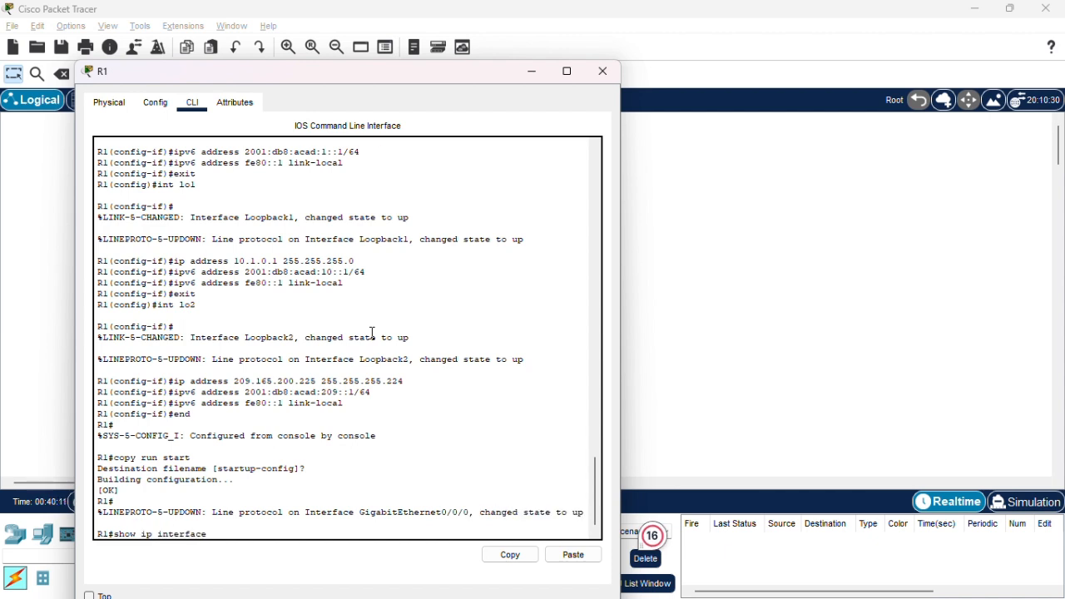
type(" brief")
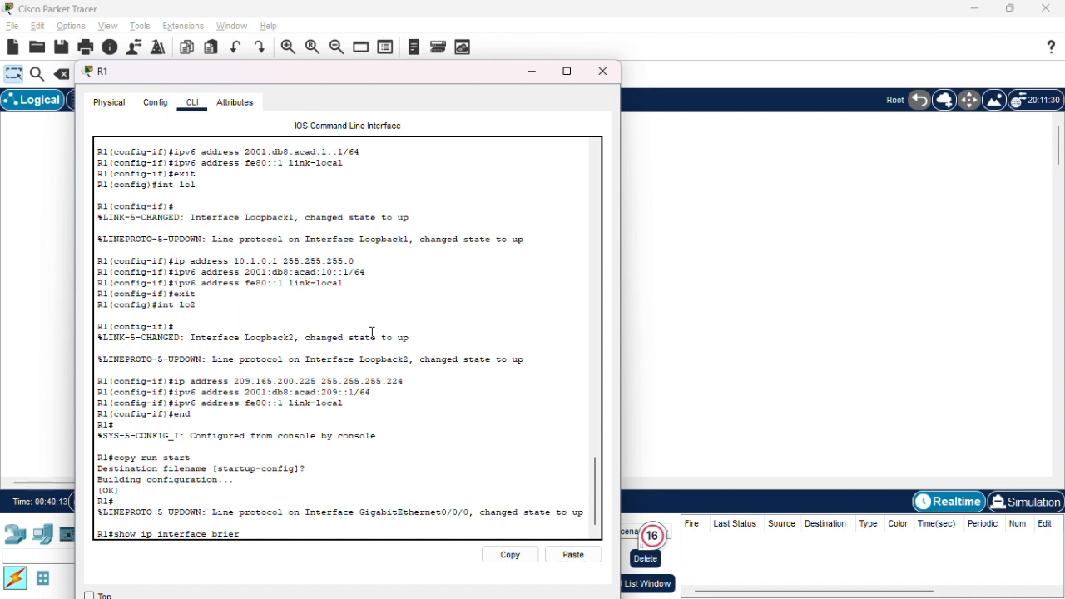
key("Return")
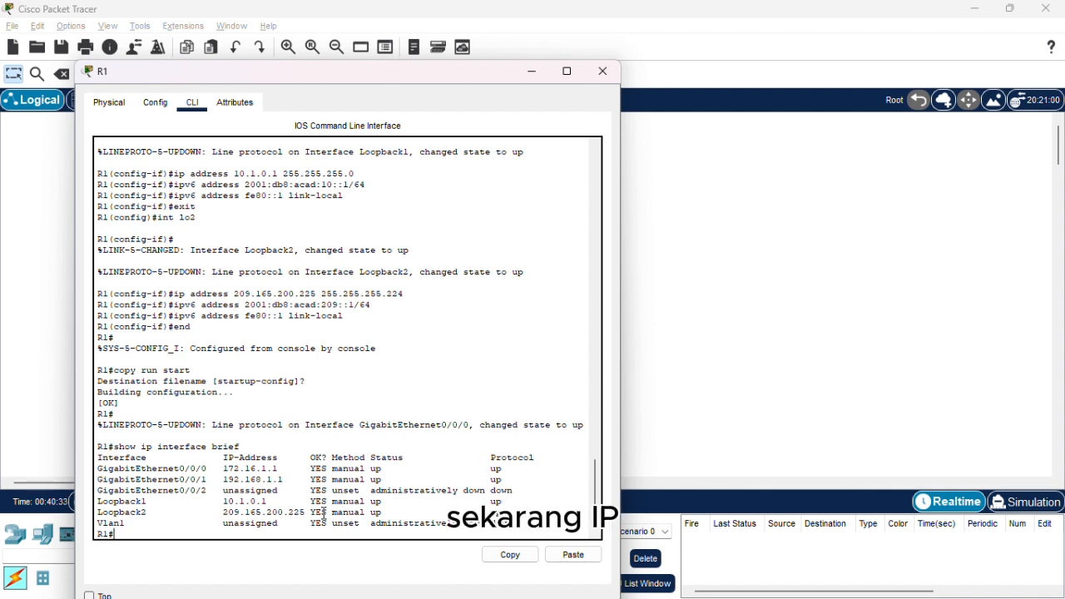
Run show ipv6 interface brief on R1 and review the IPv6 addresses assigned to its interfaces.
key("Up")
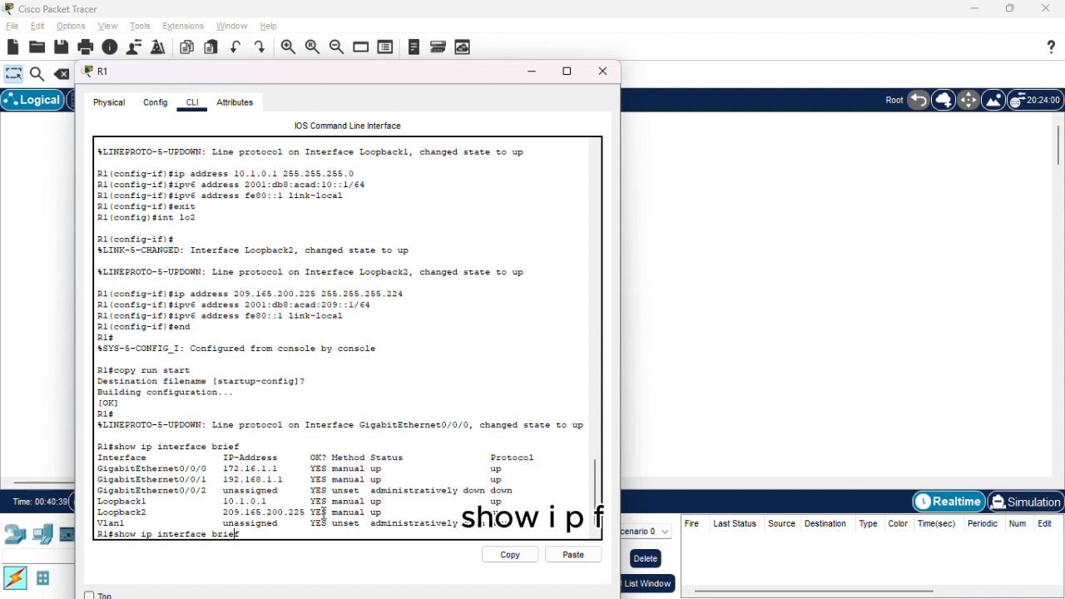
key("Right")
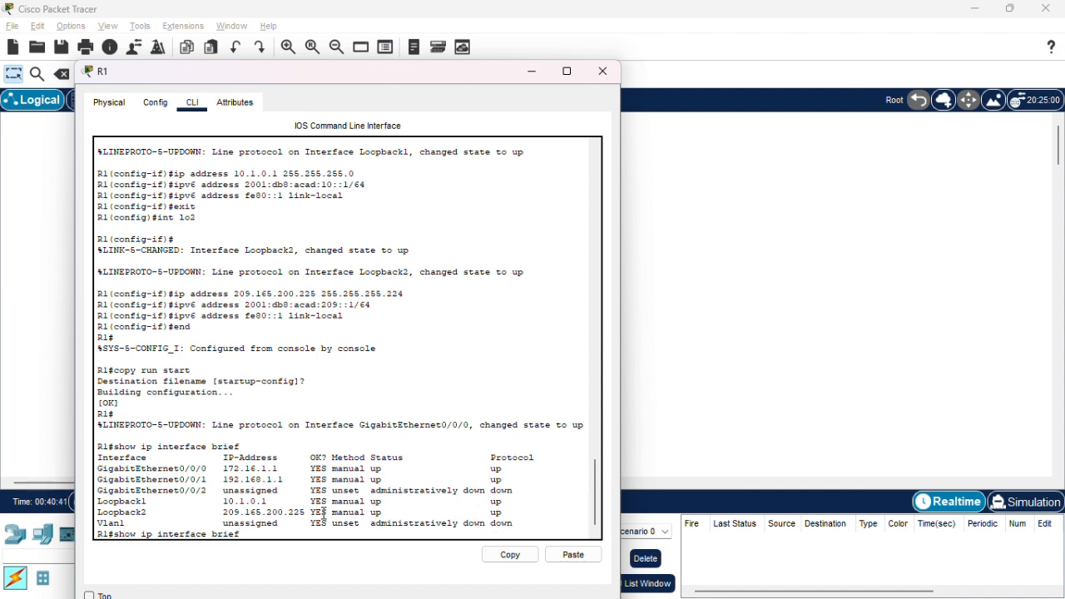
type("v6")
key("Return")
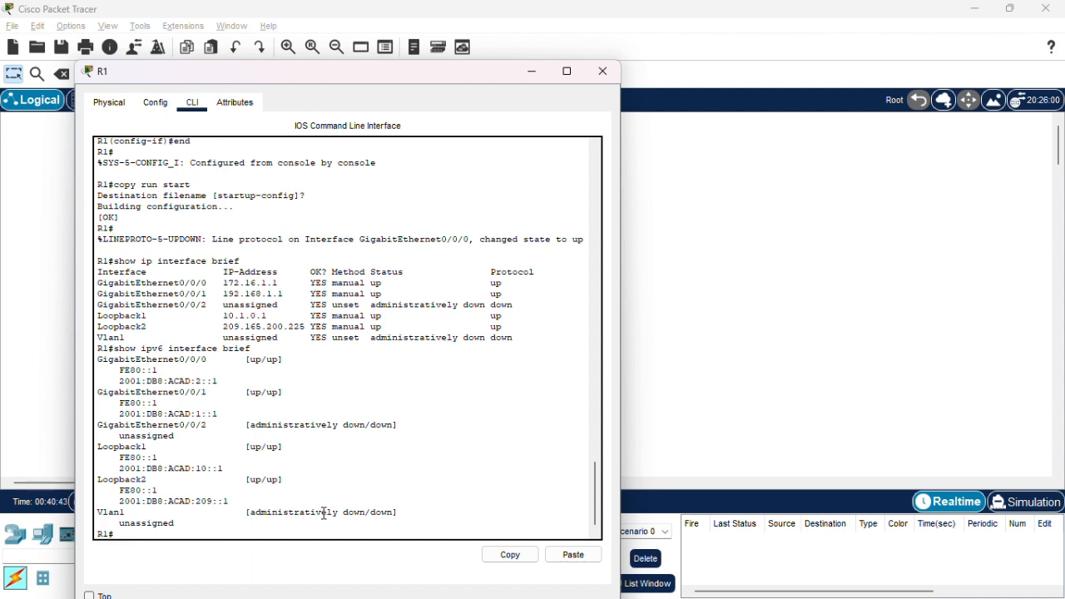
left_click_drag(195, 380, 308, 498)
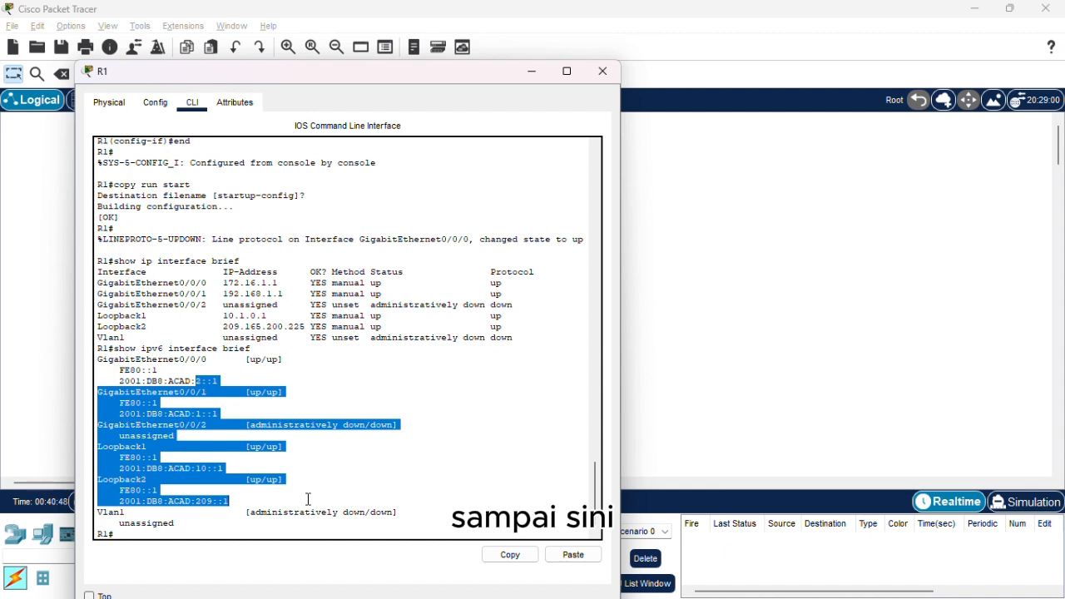
left_click(308, 499)
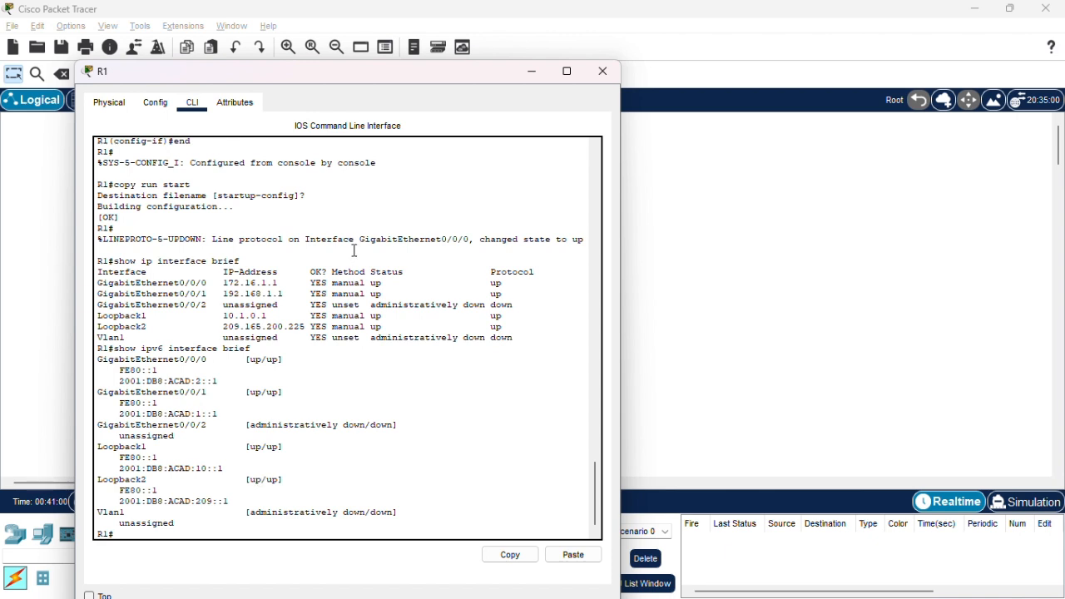
Switch to R2's command line and run show ip interface brief to verify its IPv4 assignments.
left_click(690, 276)
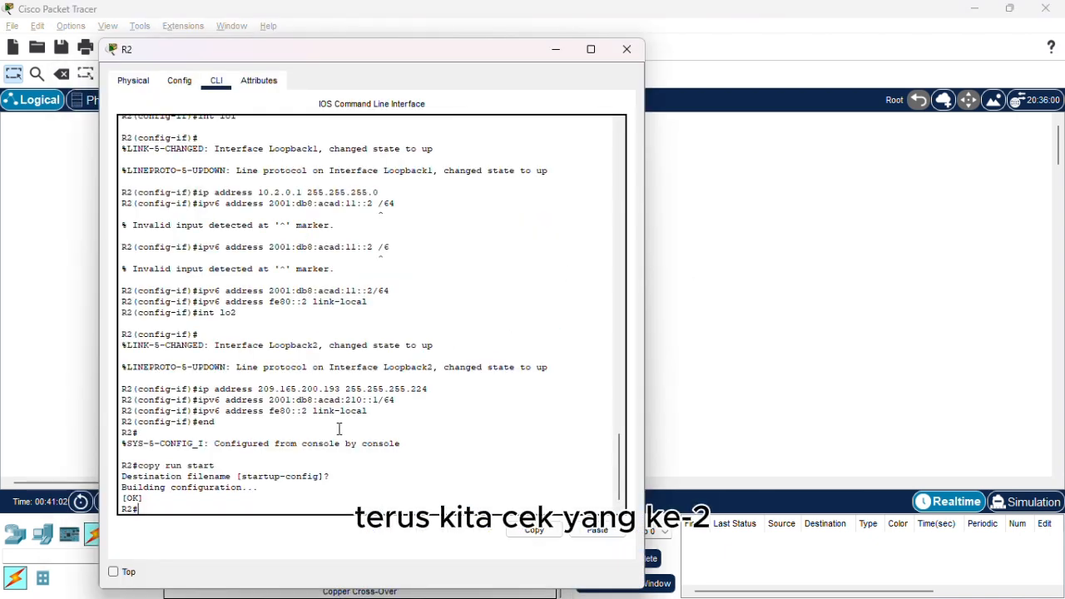
type("ip")
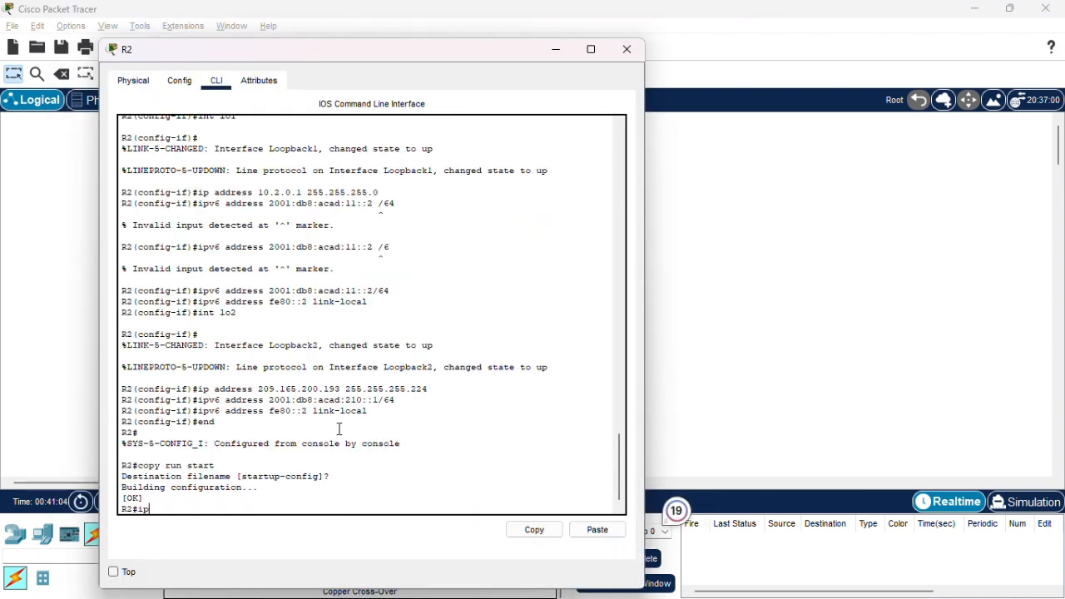
key("BackSpace")
key("BackSpace")
type("show ip interface brief")
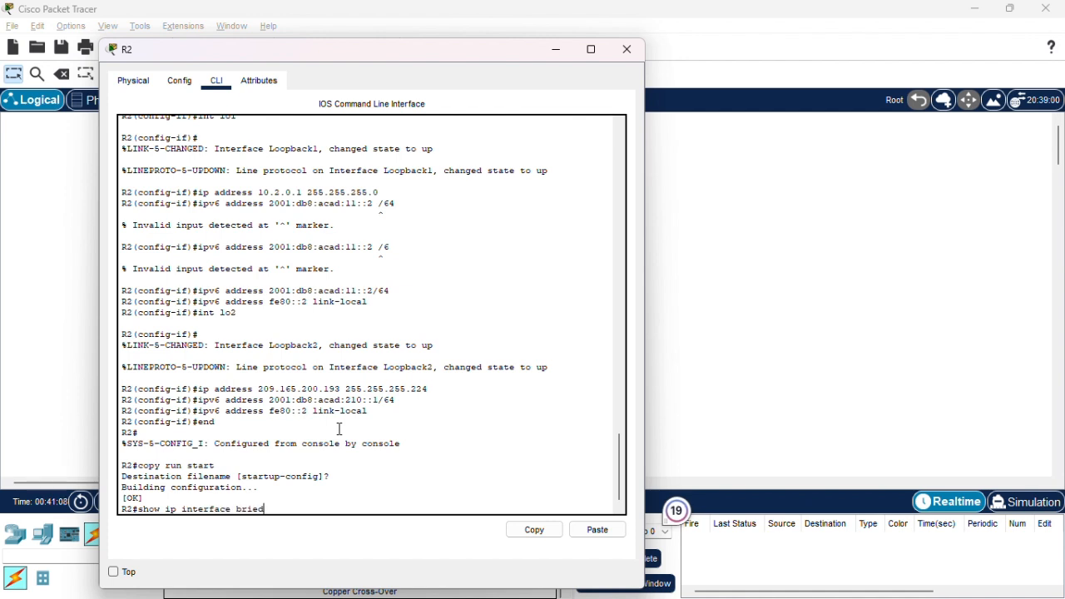
key("Return")
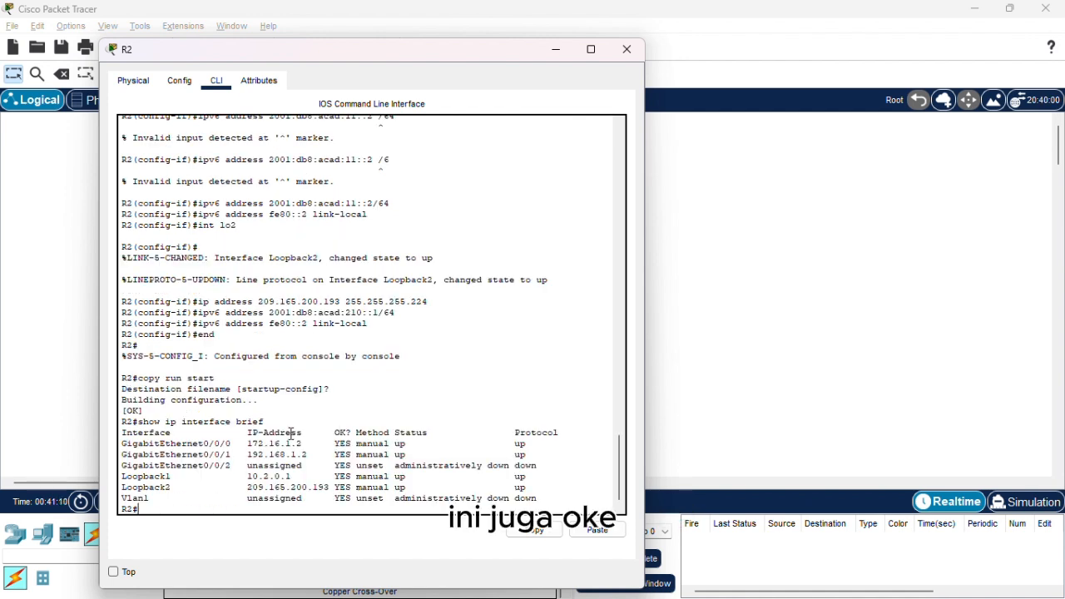
Run show ipv6 interface brief on R2 to verify its IPv6 assignments.
key("Up")
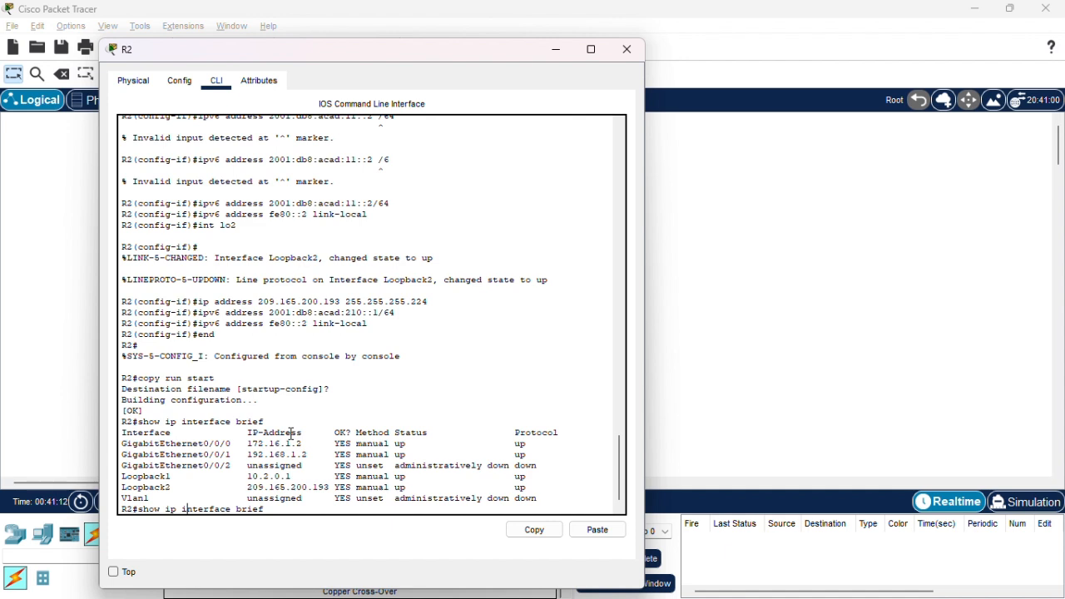
type("v6")
key("Return")
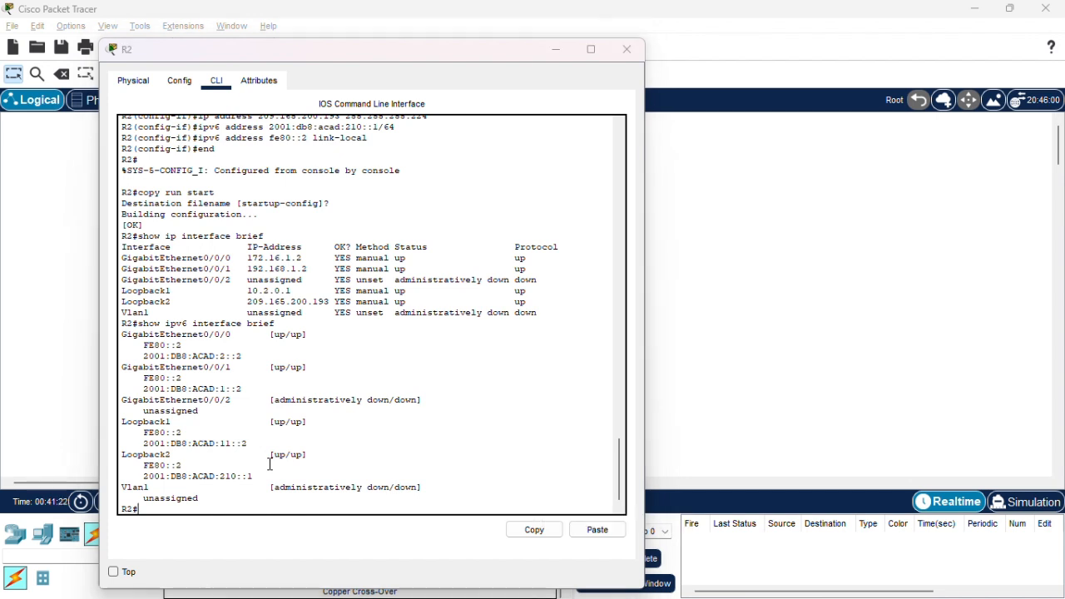
Switch to Soal.pdf and read the Part 3 introduction on static and default routing for IPv4 on R1 and R2.
key("alt+Tab")
key("Tab")
key("alt+Tab")
key("Tab")
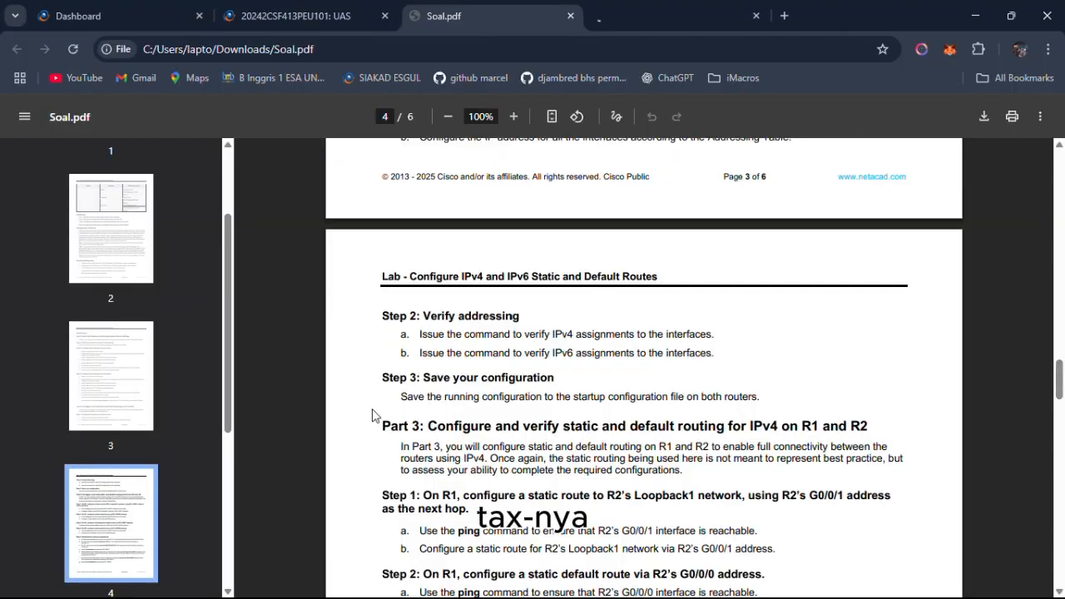
scroll(441, 403, "down", 1)
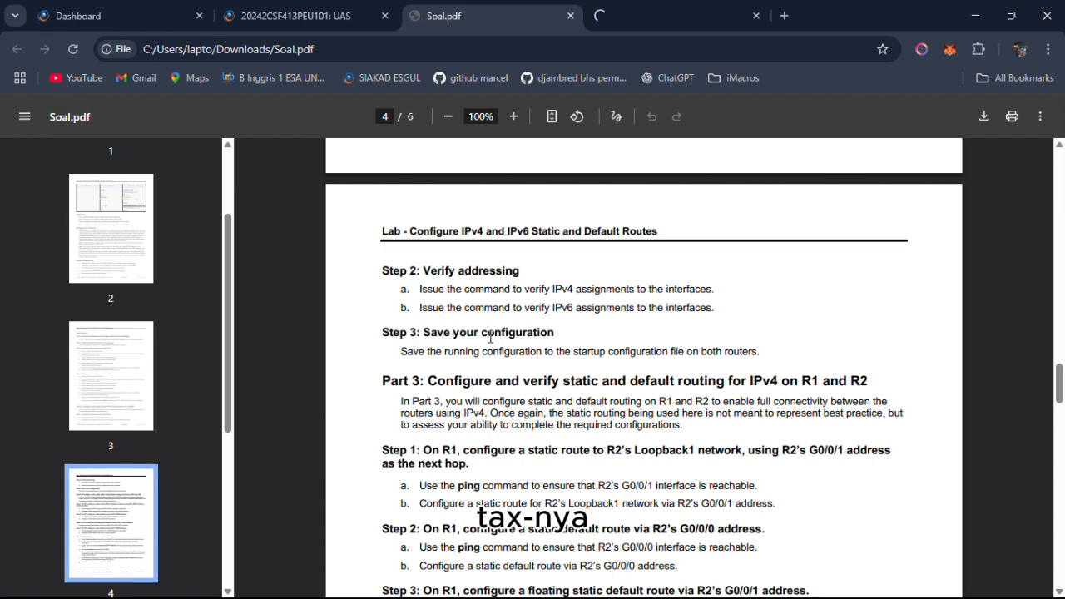
scroll(491, 337, "down", 1)
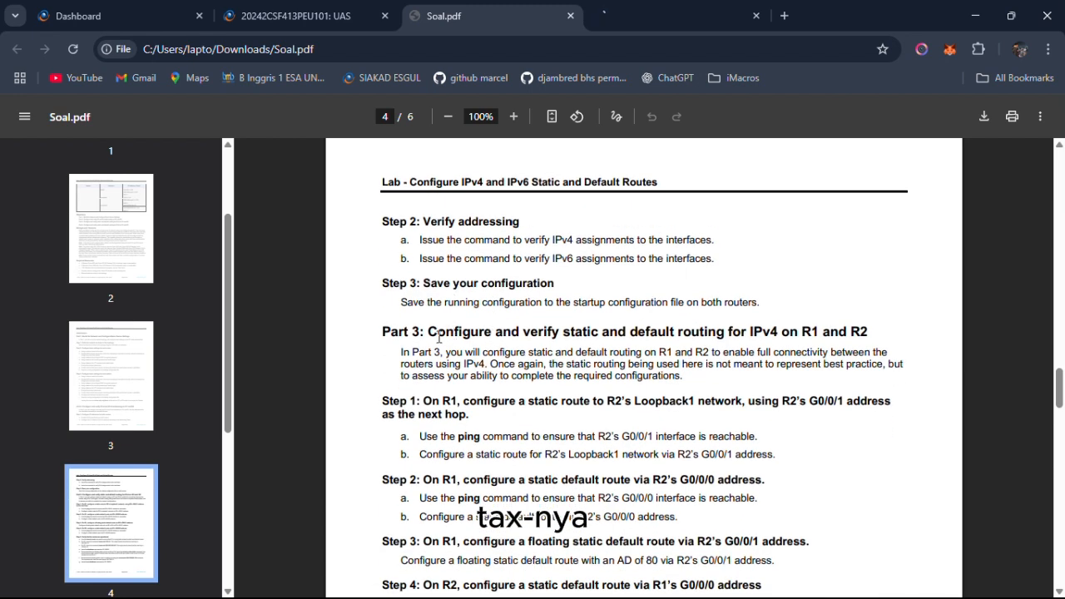
left_click_drag(389, 336, 668, 343)
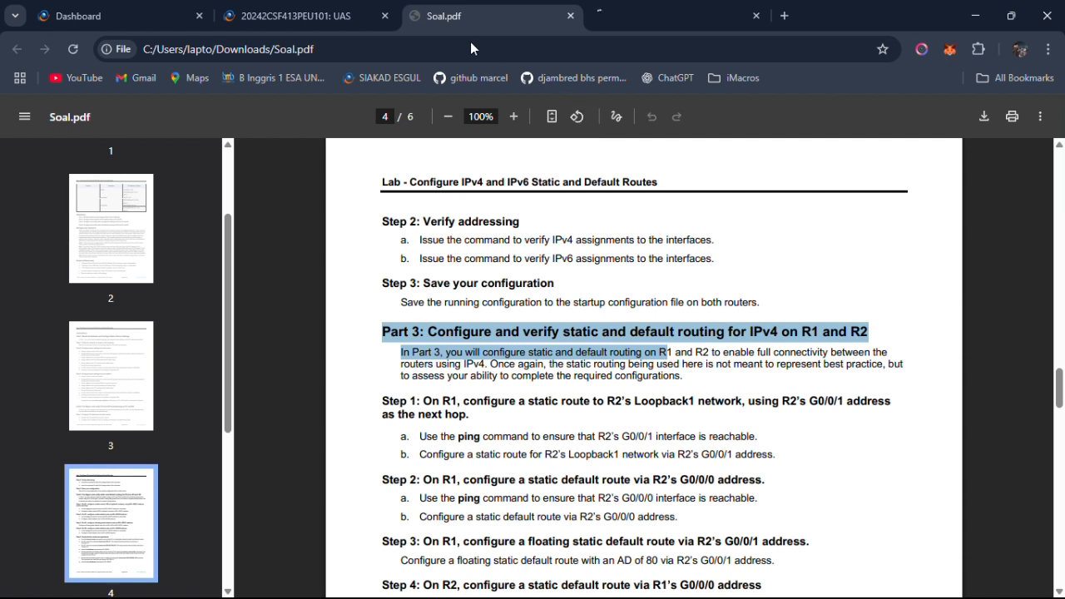
left_click(419, 331)
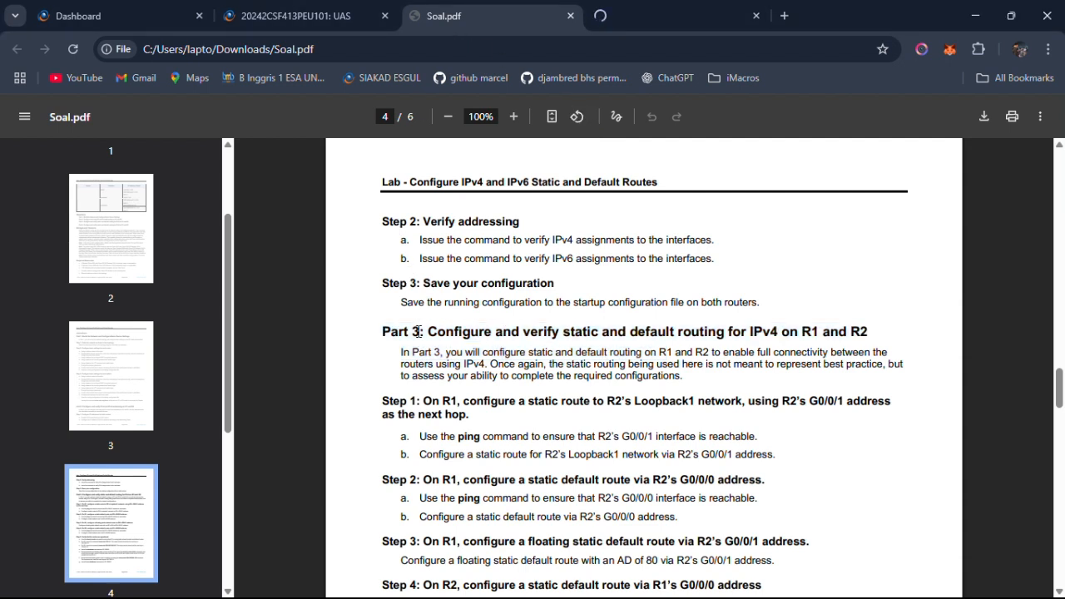
left_click_drag(420, 331, 839, 348)
left_click(782, 349)
left_click_drag(516, 352, 682, 376)
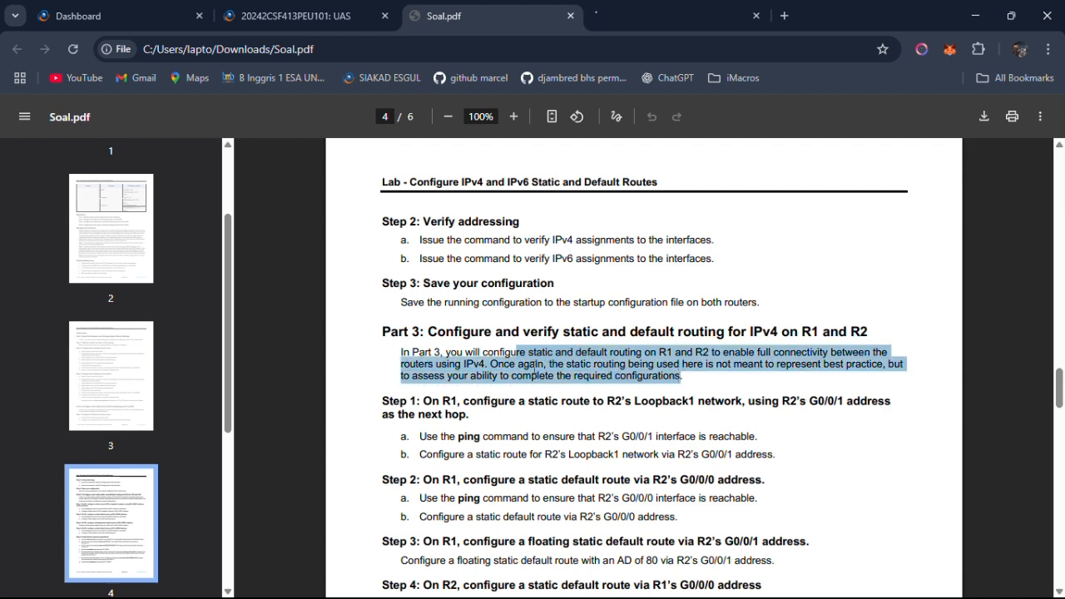
left_click(533, 366)
scroll(412, 336, "down", 3)
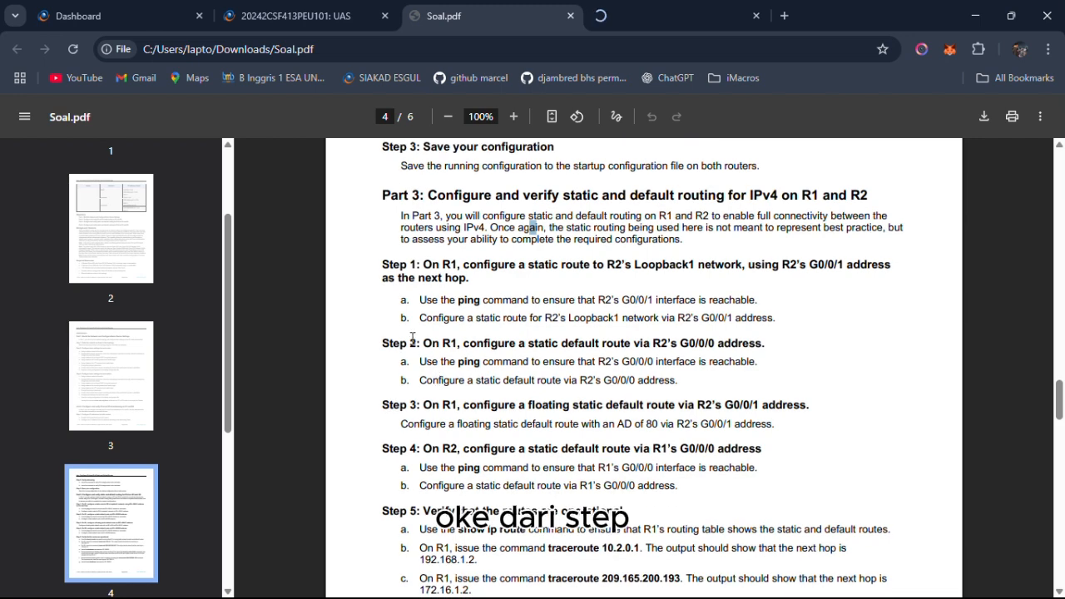
Read Part 3, Step 1 on the static route to R2's Loopback1 network and its ping check of R2's G0/0/1.
left_click_drag(423, 264, 592, 278)
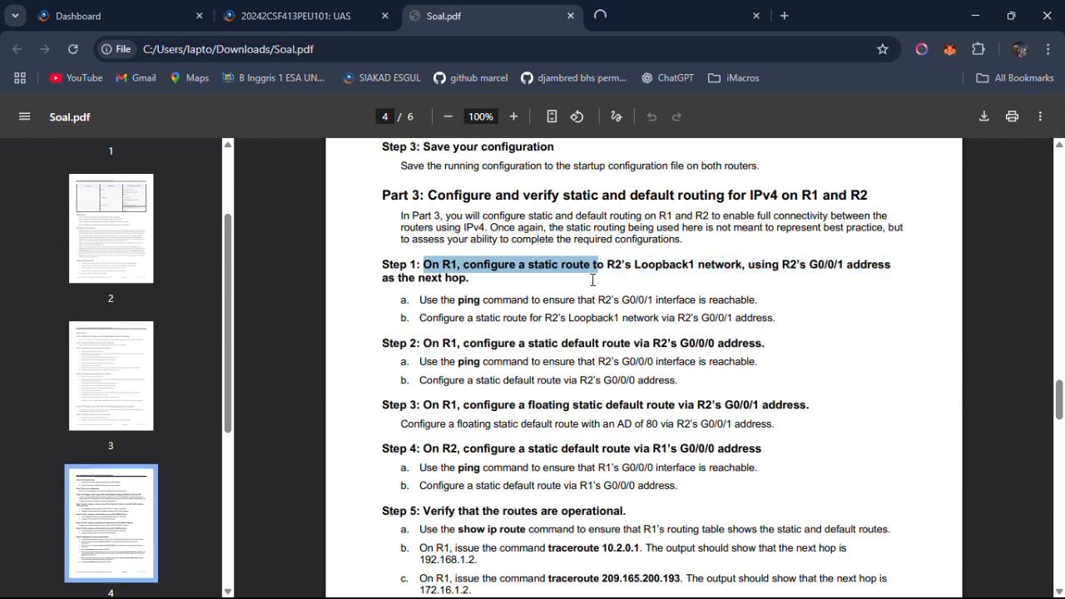
double_click(468, 301)
left_click_drag(514, 304, 678, 304)
left_click_drag(586, 304, 579, 308)
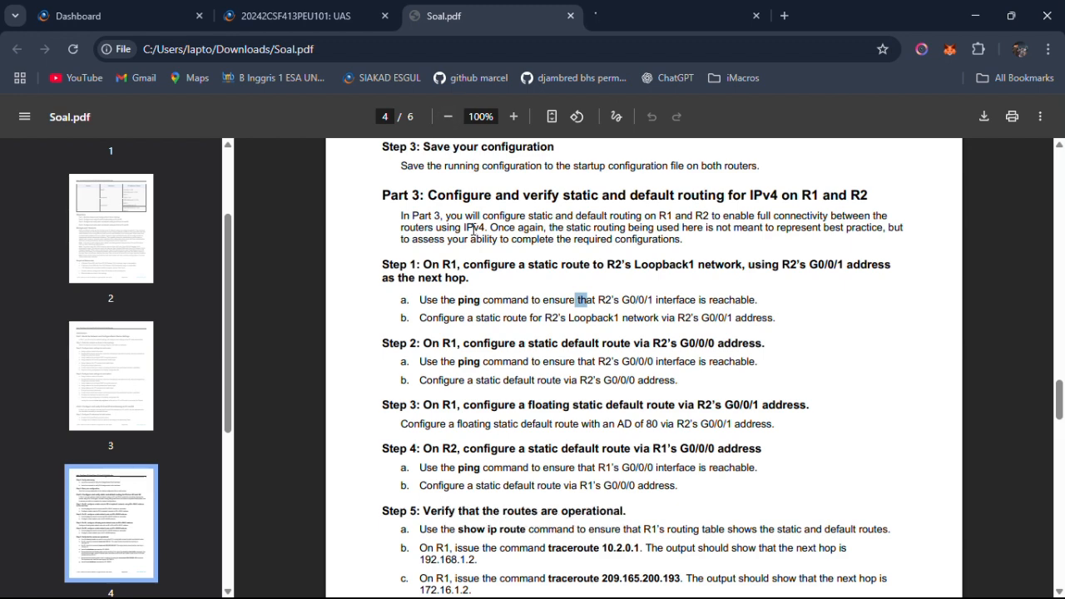
left_click(482, 251)
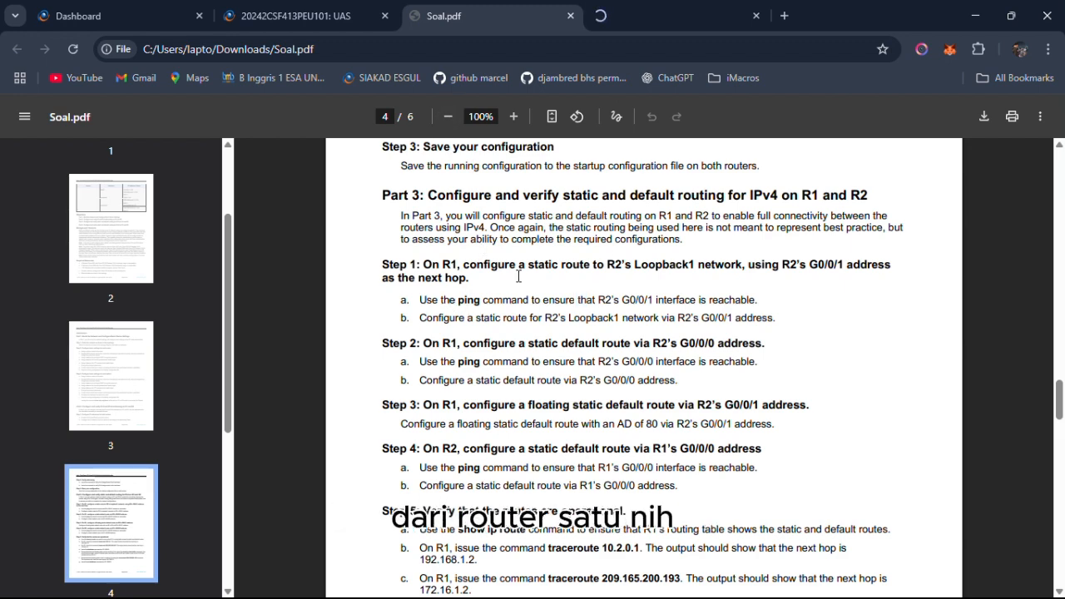
Switch to R1's command line in Packet Tracer and ping R2's G0/0/1 interface at 192.168.1.2 twice.
key("alt+Tab")
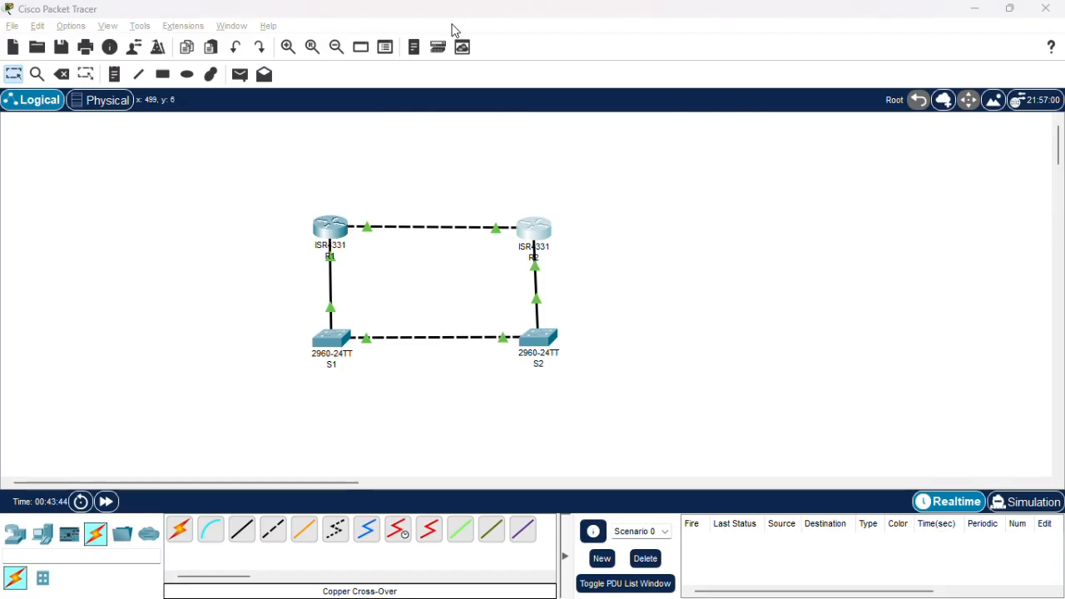
left_click(320, 227)
left_click_drag(401, 511, 299, 516)
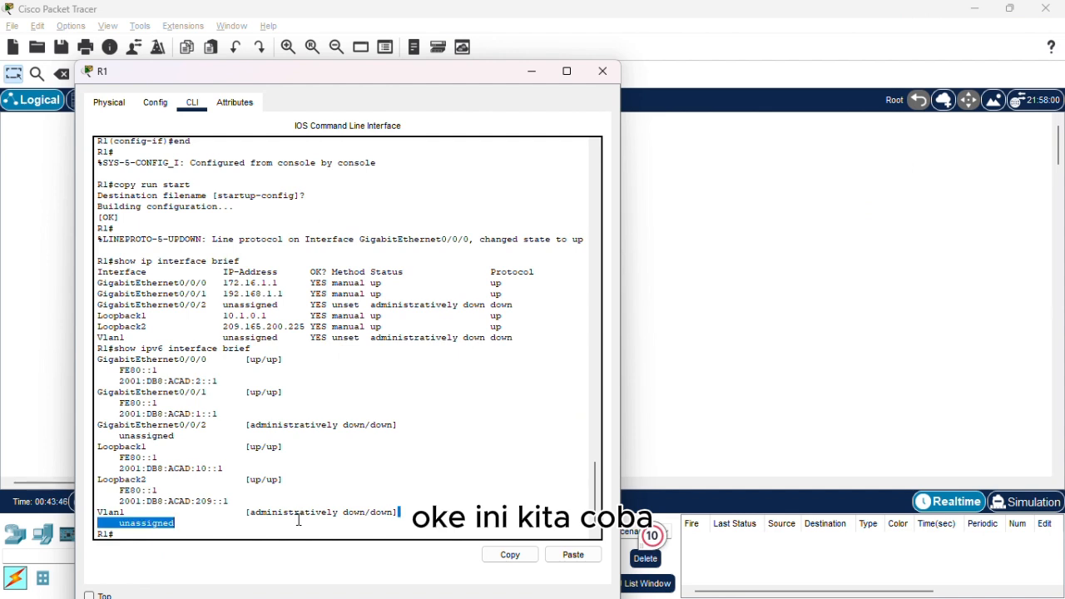
left_click(283, 533)
type("pin")
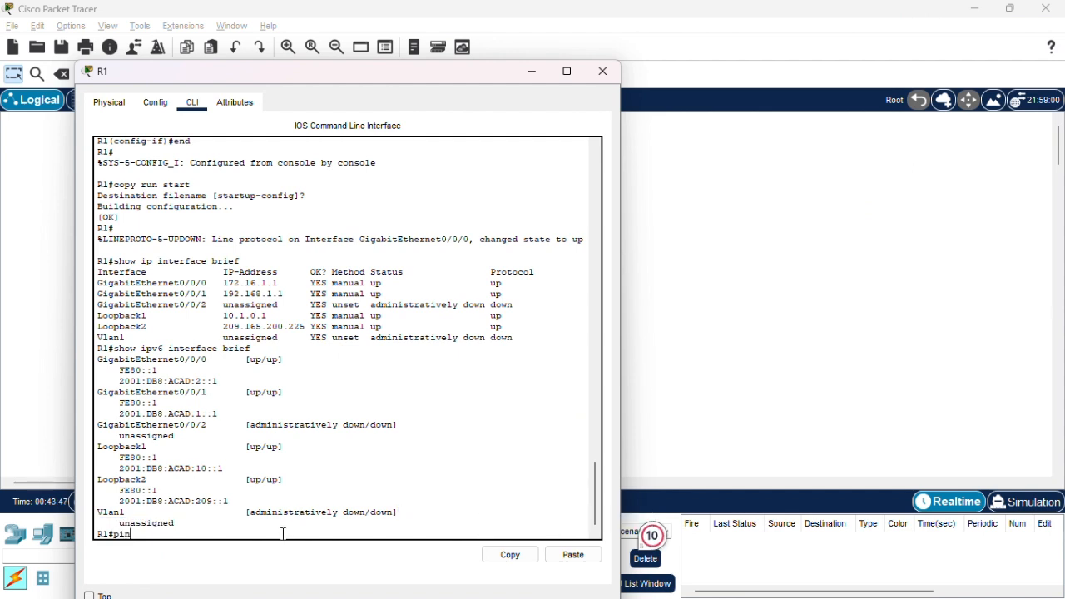
type("g i92")
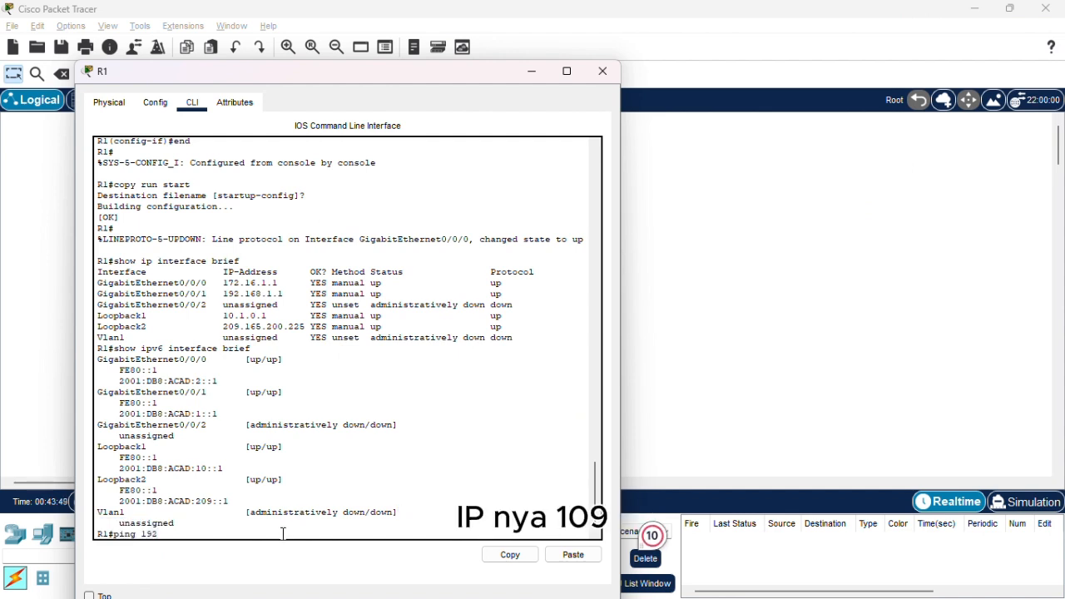
type(".168.1.2")
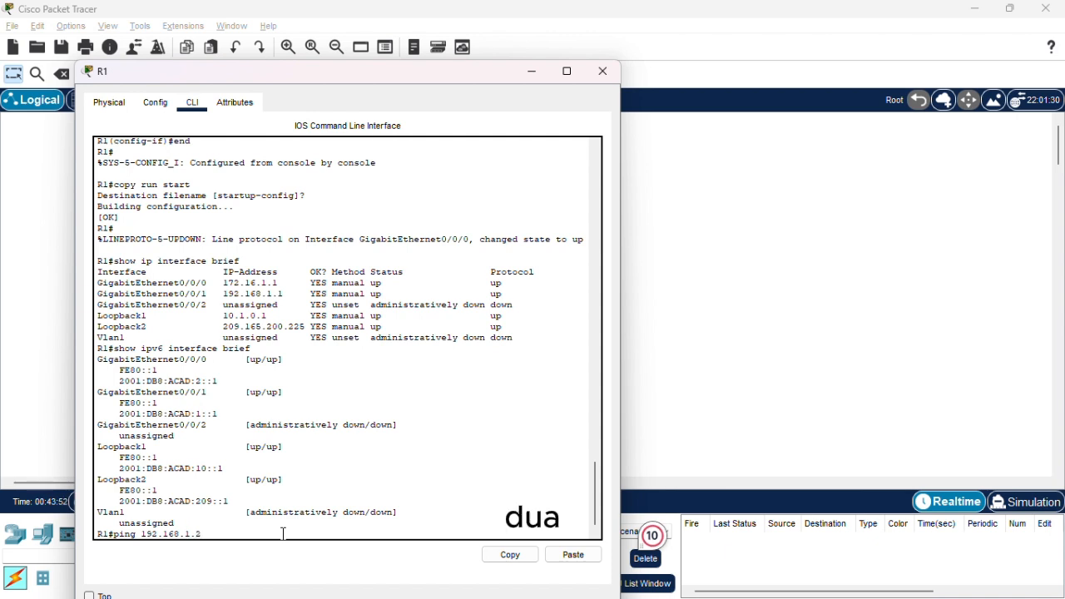
key("Return")
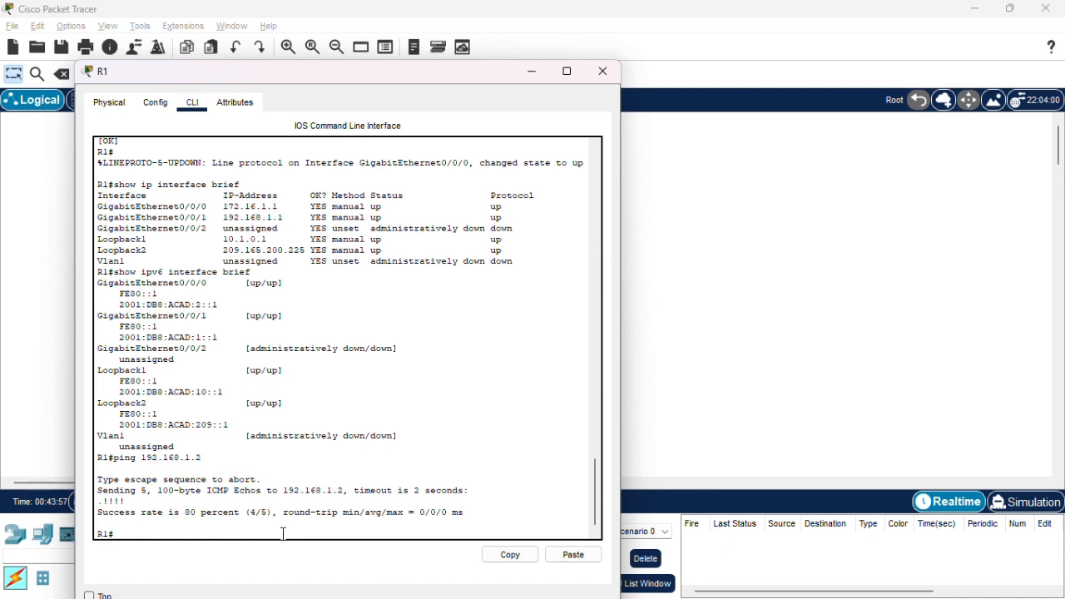
key("Up")
key("Return")
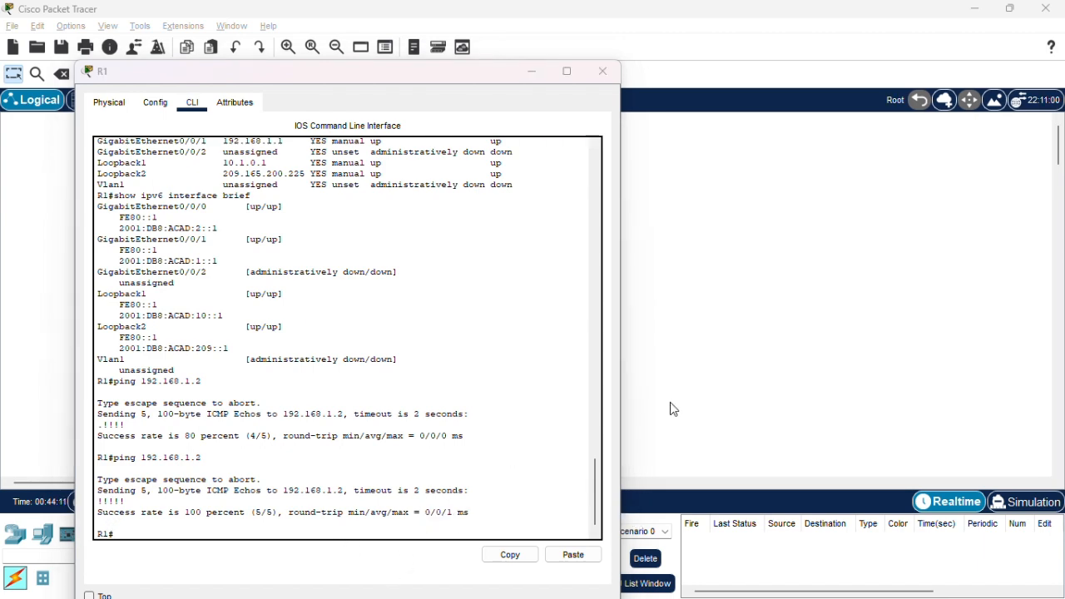
Switch back to Soal.pdf and read Step 1b on configuring the static route for R2's Loopback1 network.
key("alt+Tab")
key("alt+Tab")
key("alt+Tab")
left_click_drag(502, 381, 530, 389)
left_click_drag(505, 317, 713, 326)
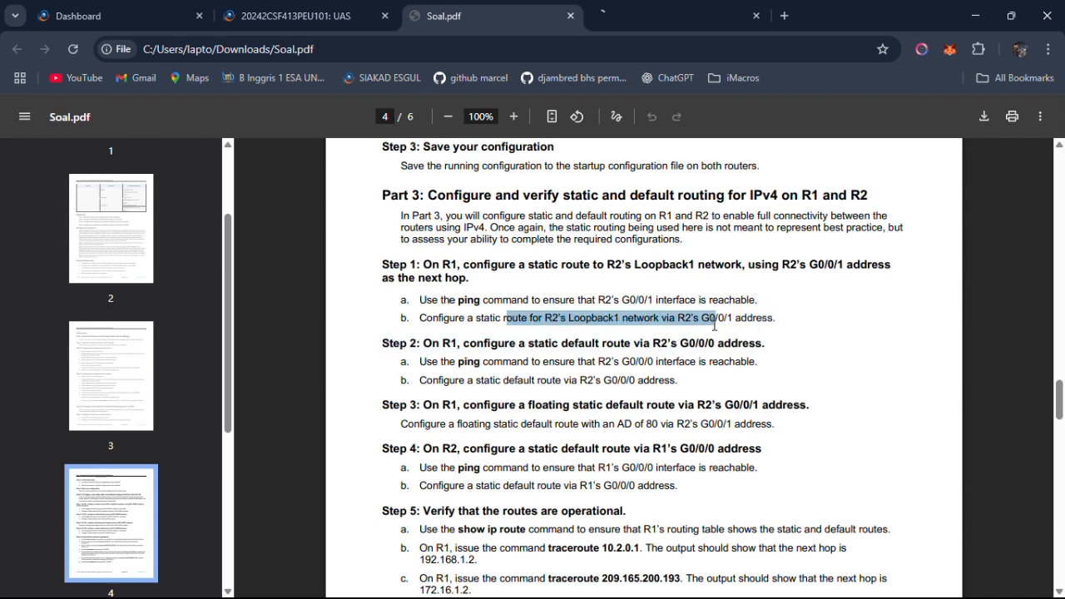
left_click(737, 326)
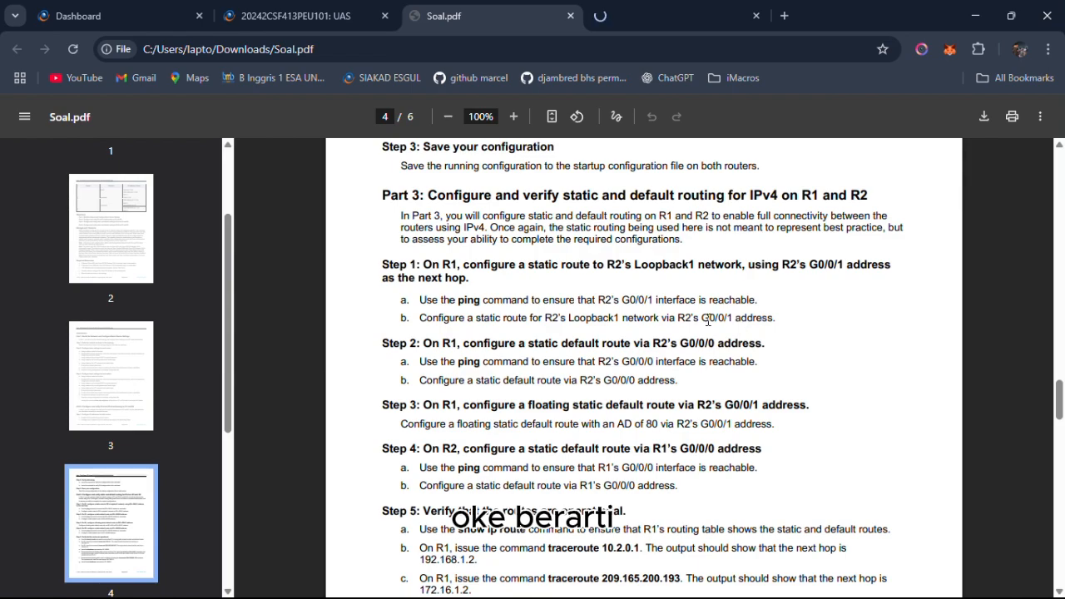
Look up R2's Loopback1 IPv4 address and prefix in the addressing table, and return to the Part 3 instructions.
scroll(707, 319, "up", 10)
scroll(708, 319, "up", 10)
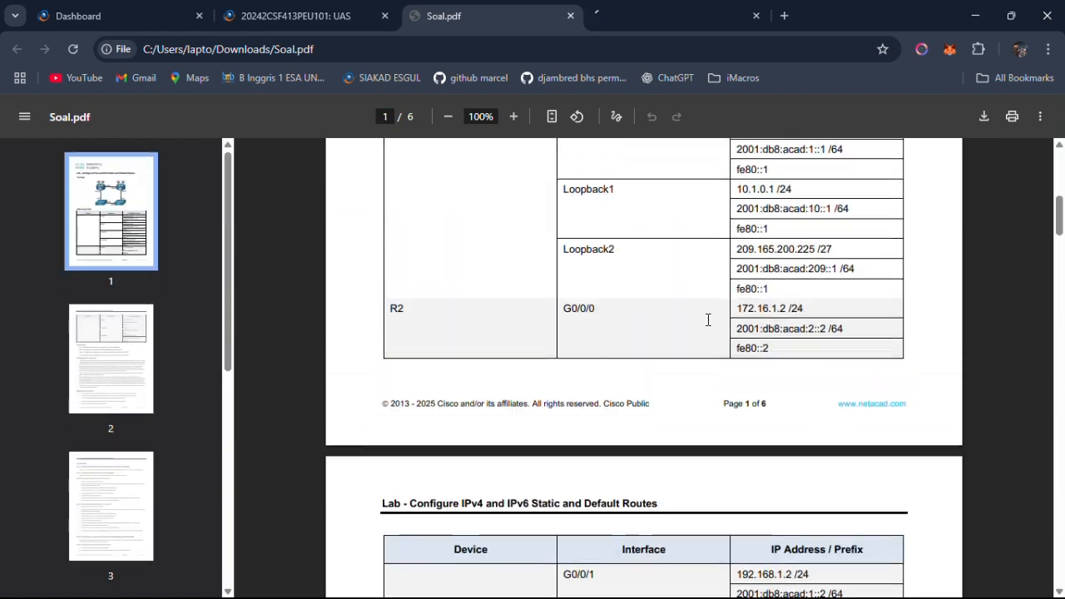
scroll(708, 320, "down", 1)
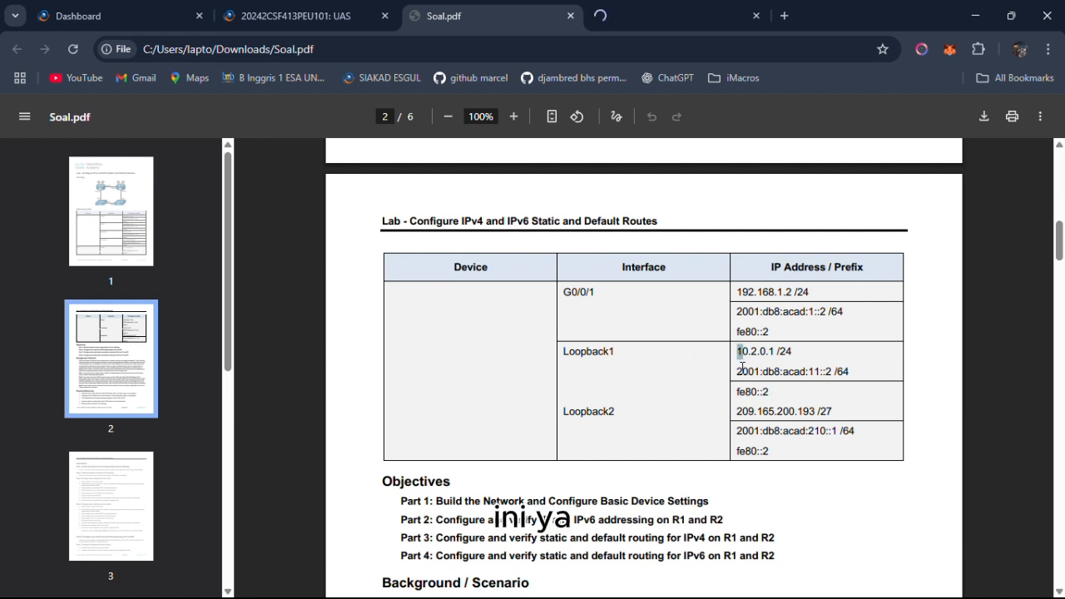
left_click_drag(742, 368, 826, 364)
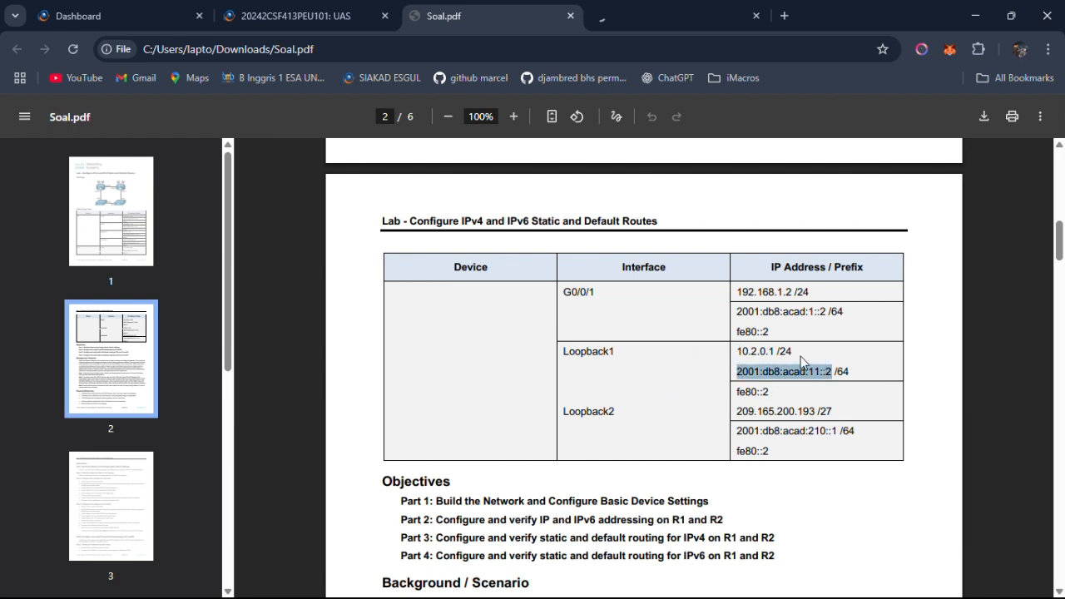
left_click_drag(737, 352, 778, 356)
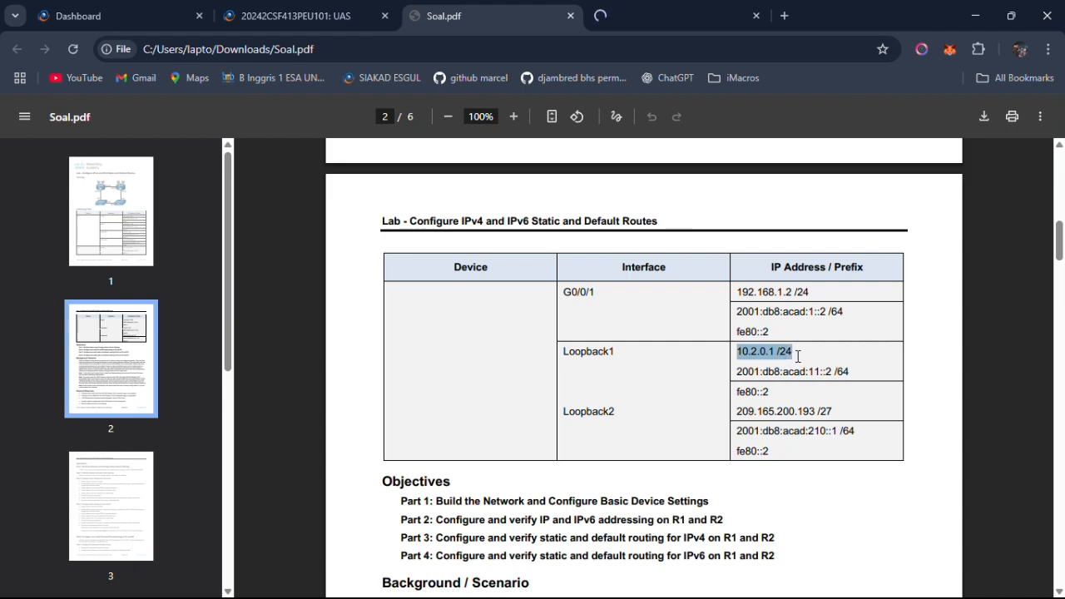
left_click(799, 368)
scroll(798, 368, "down", 15)
scroll(797, 367, "down", 8)
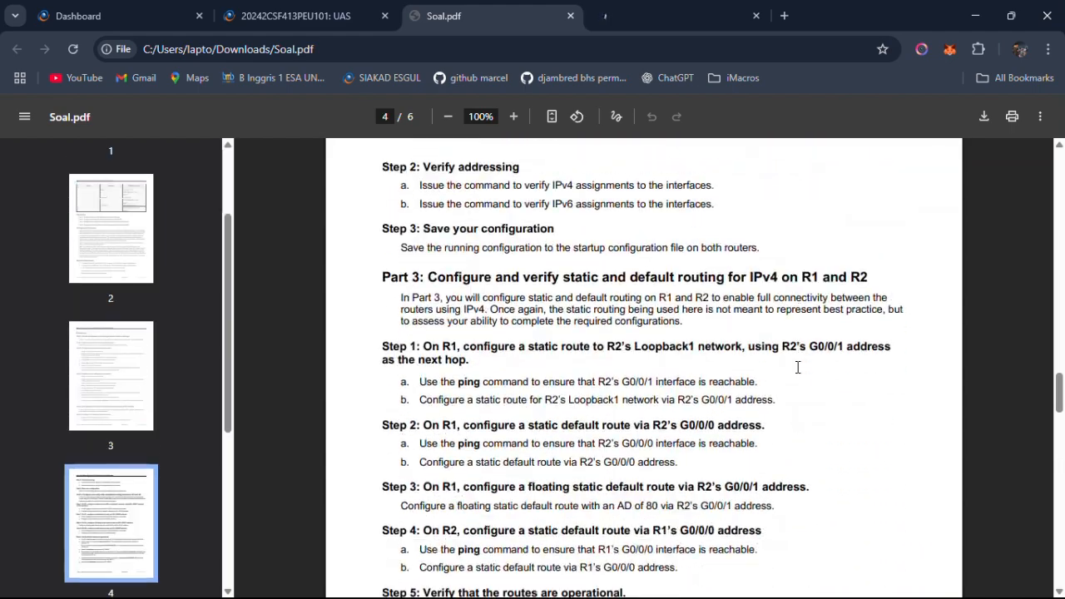
scroll(797, 367, "down", 2)
Switch to Packet Tracer, open R1's command line and enter global configuration mode with conf t.
key("alt+Tab")
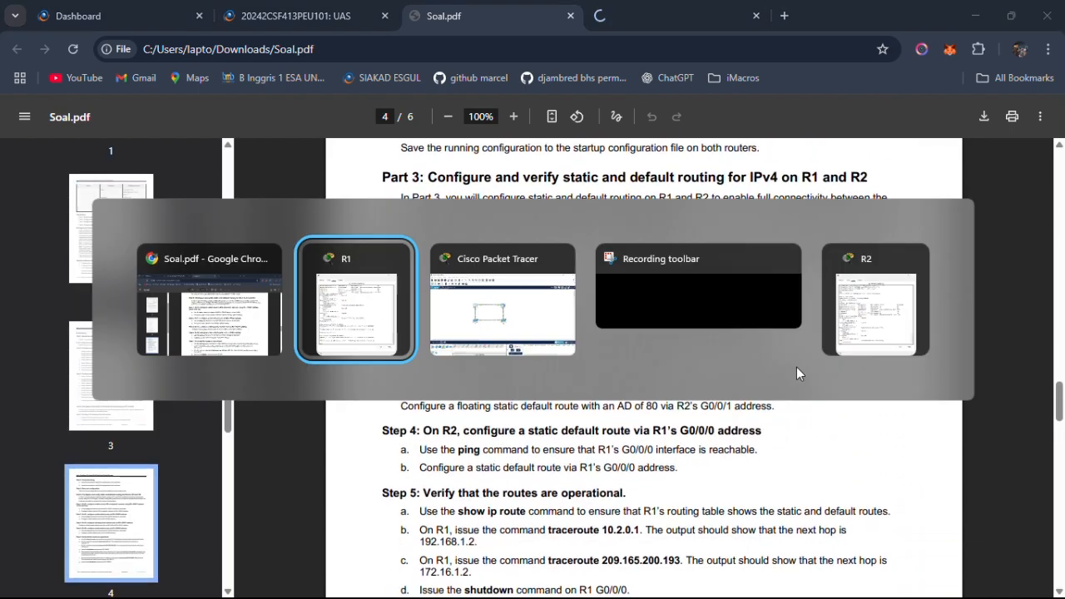
key("alt+Tab")
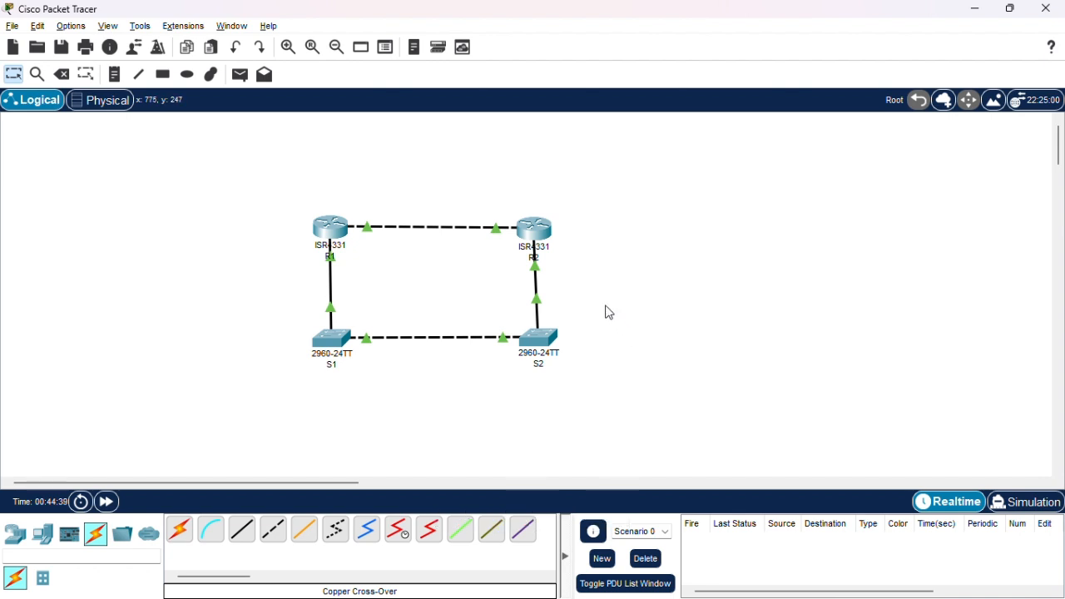
left_click(339, 221)
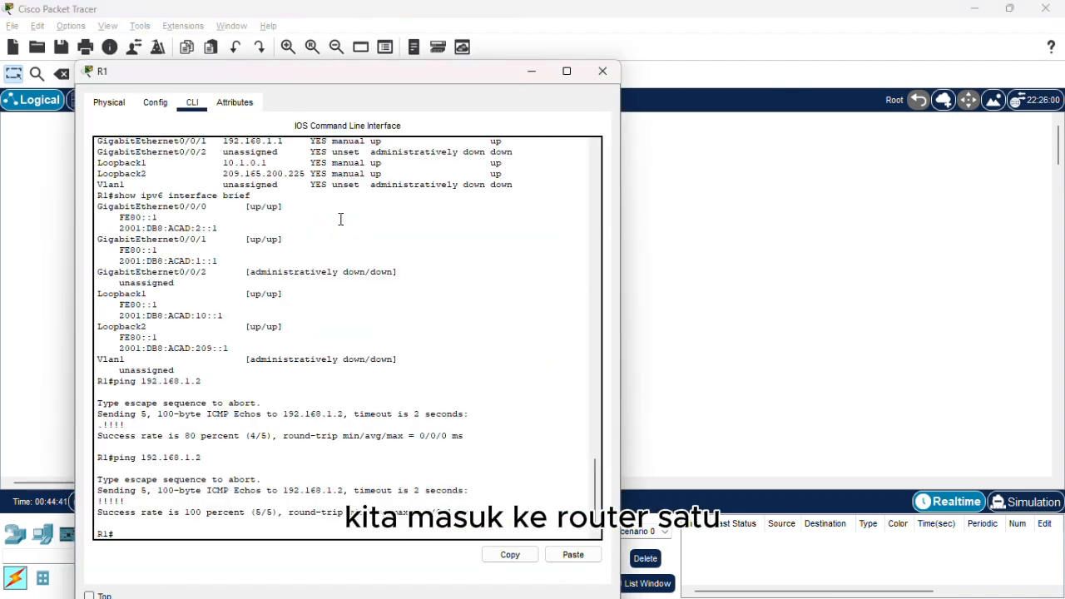
type("c")
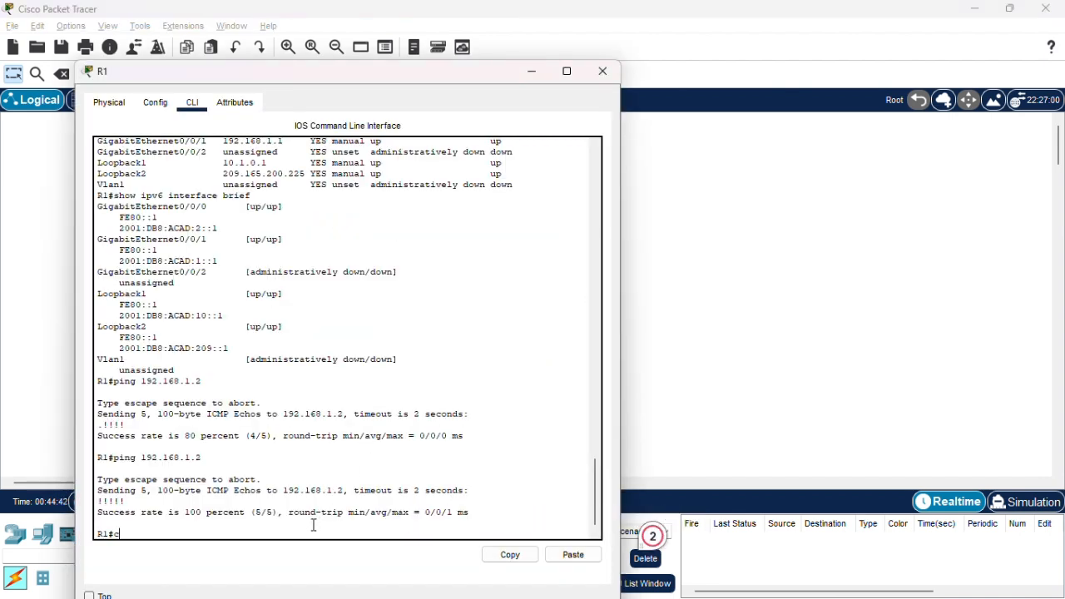
type("onf t")
key("Return")
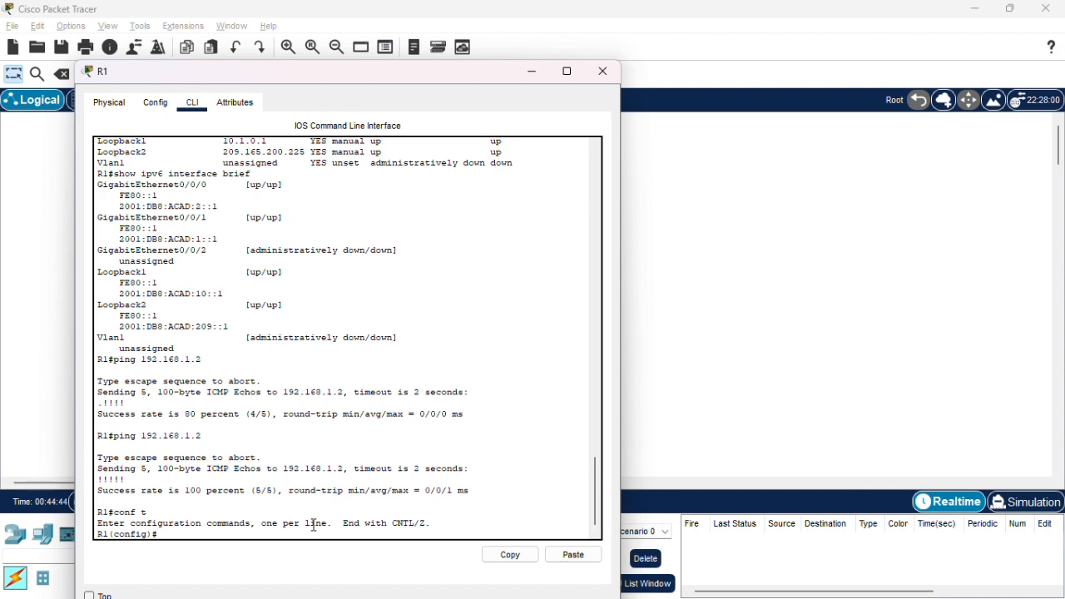
Add a static route on R1 to network 10.2.0.0 with mask 255.255.255.0 via next hop 192.168.1.2.
type("ip")
key("BackSpace")
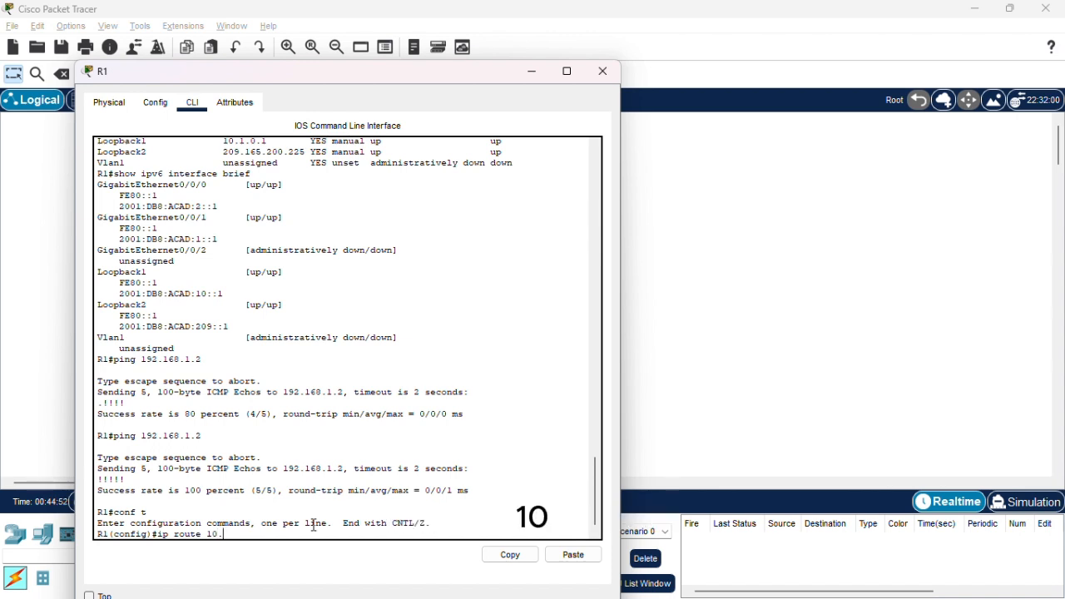
type(".")
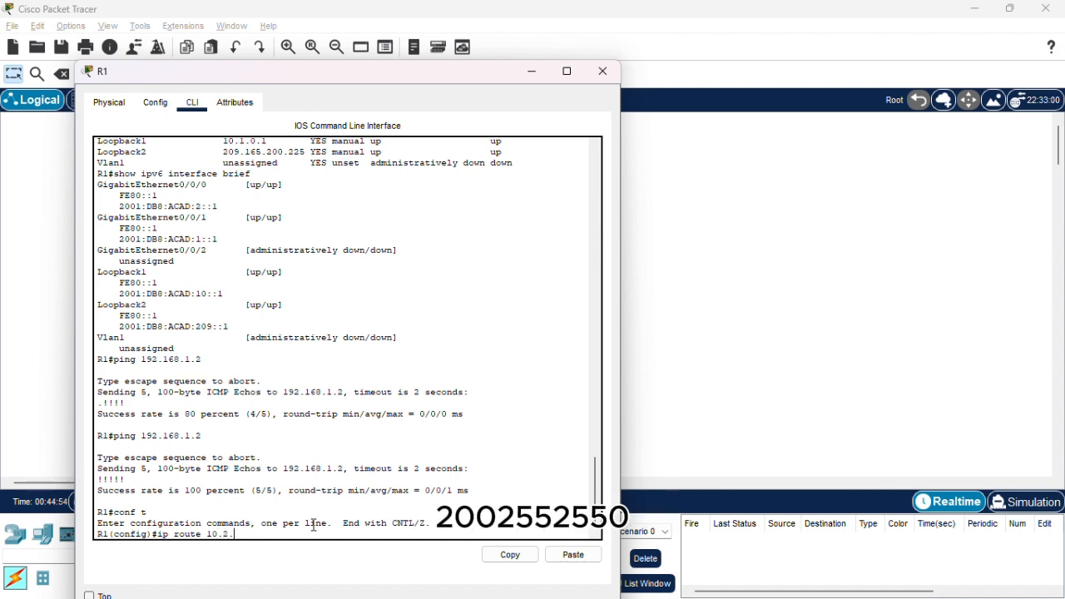
type("0.0 255.255.255.0")
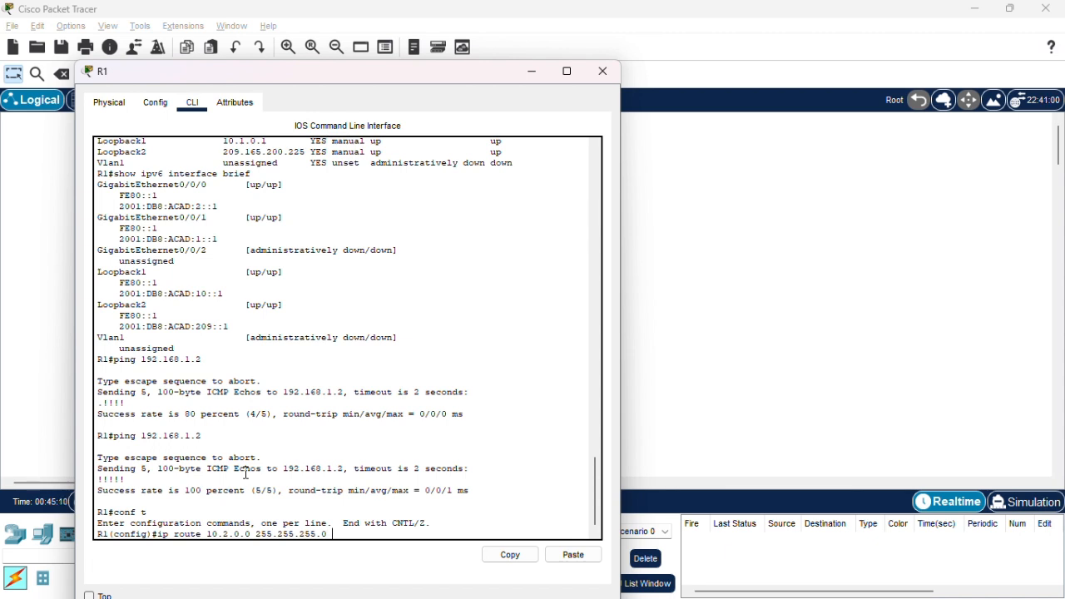
type("192.168.")
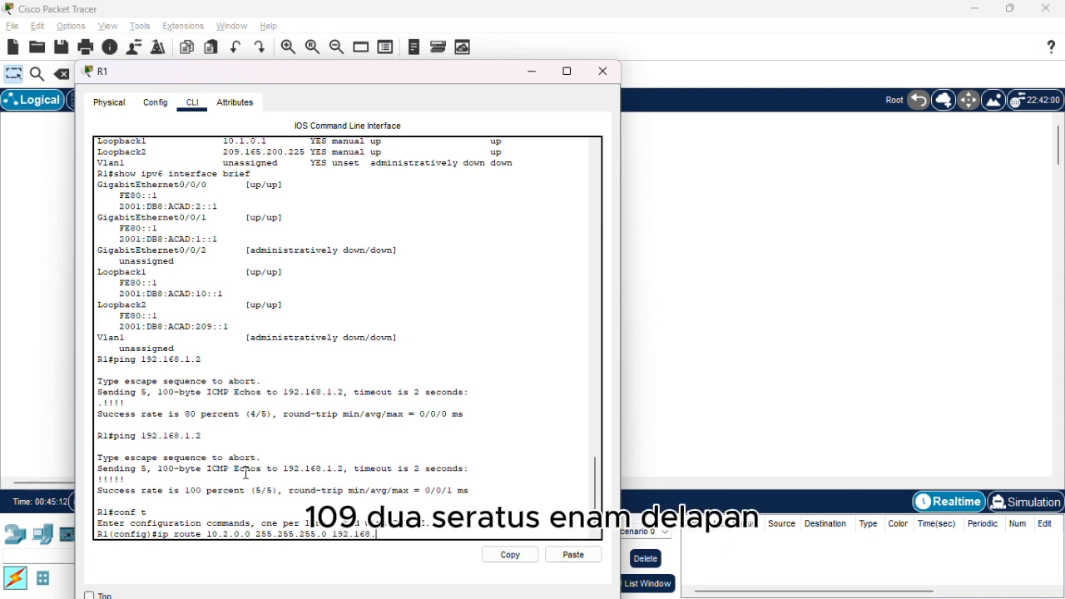
type("1")
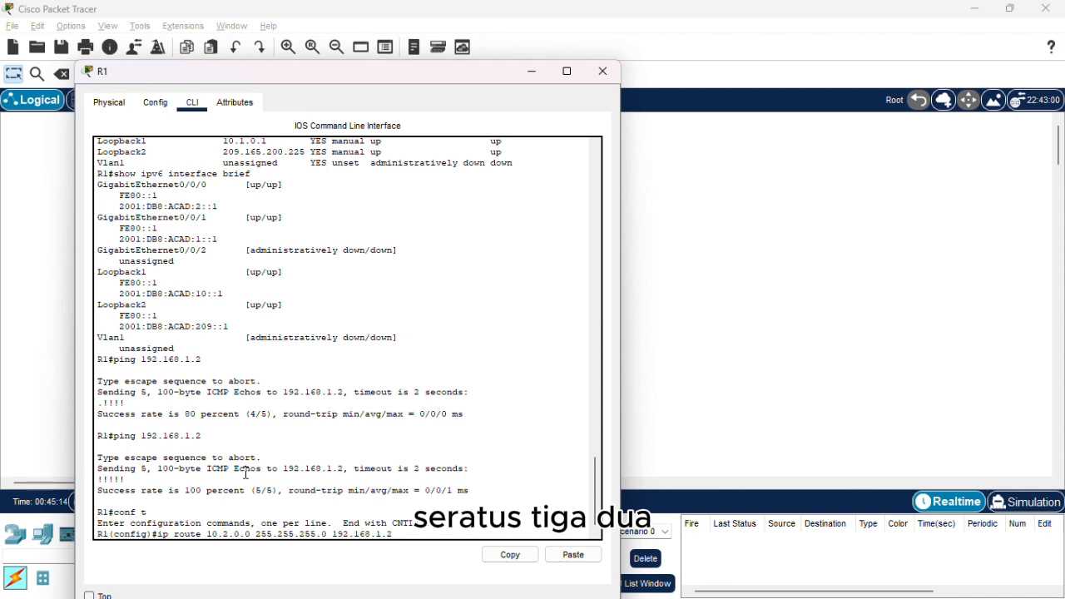
type(".2")
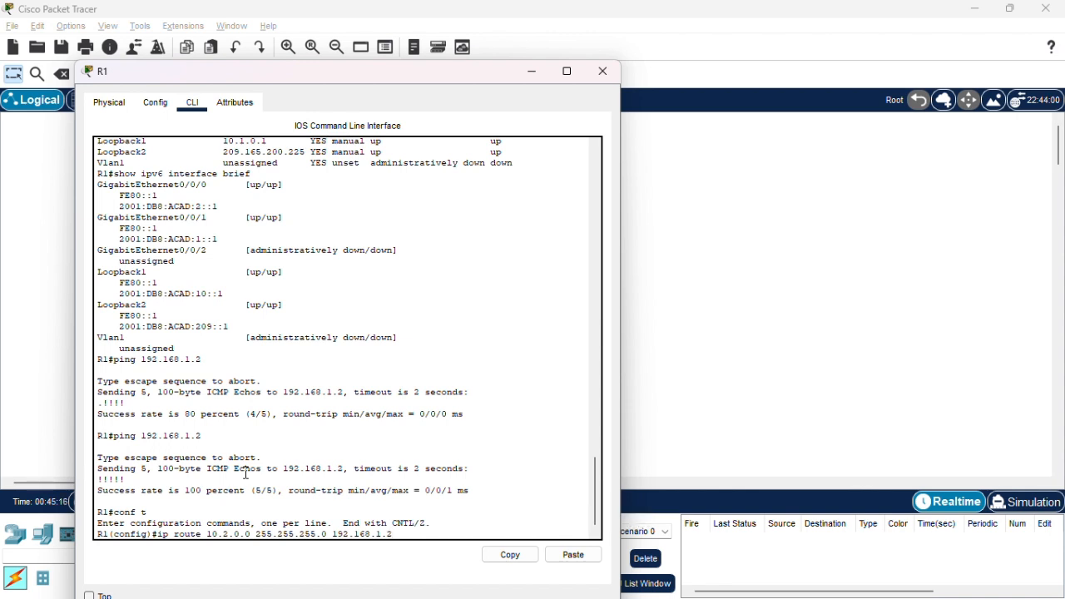
key("Return")
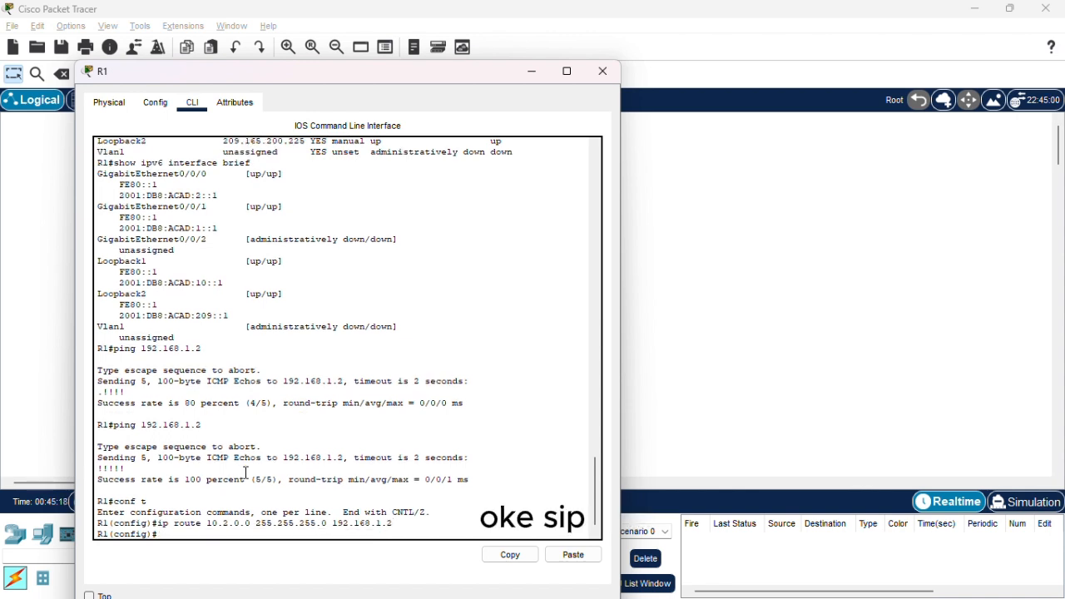
Switch to Soal.pdf, recheck Part 3 Step 1b and read Step 2a on pinging R2's G0/0/0 interface.
key("alt+Tab")
key("alt+Tab")
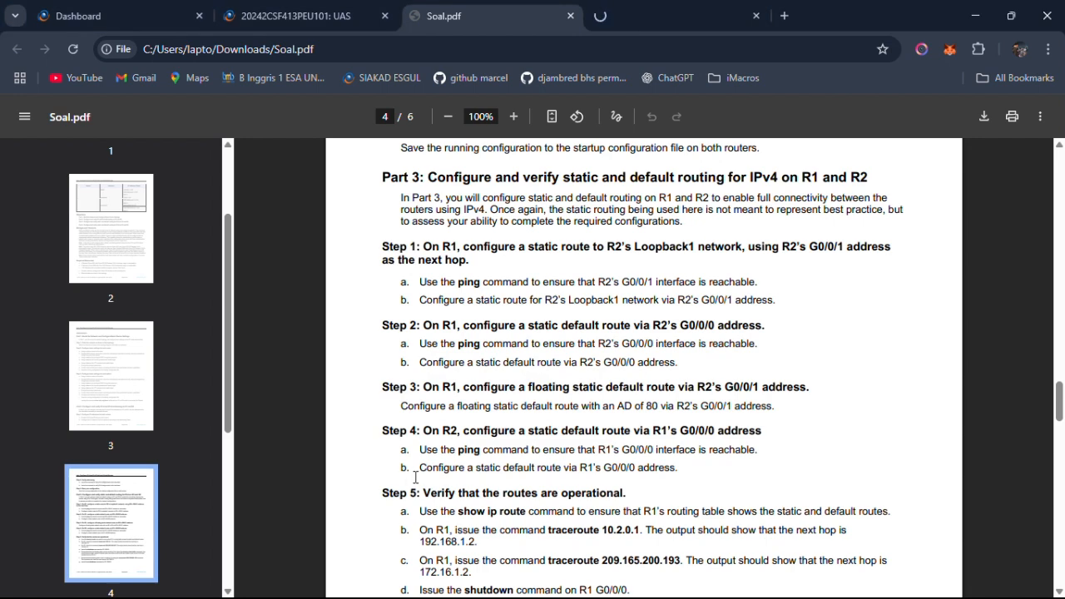
left_click_drag(425, 306, 775, 306)
left_click(777, 306)
key("alt+Tab")
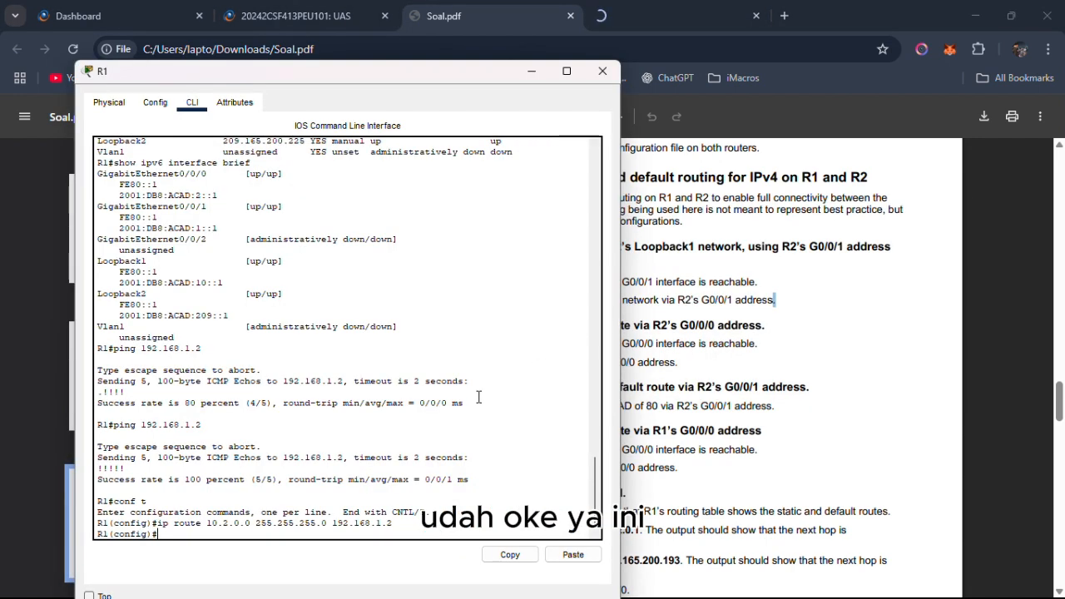
key("alt+Tab")
scroll(606, 361, "down", 2)
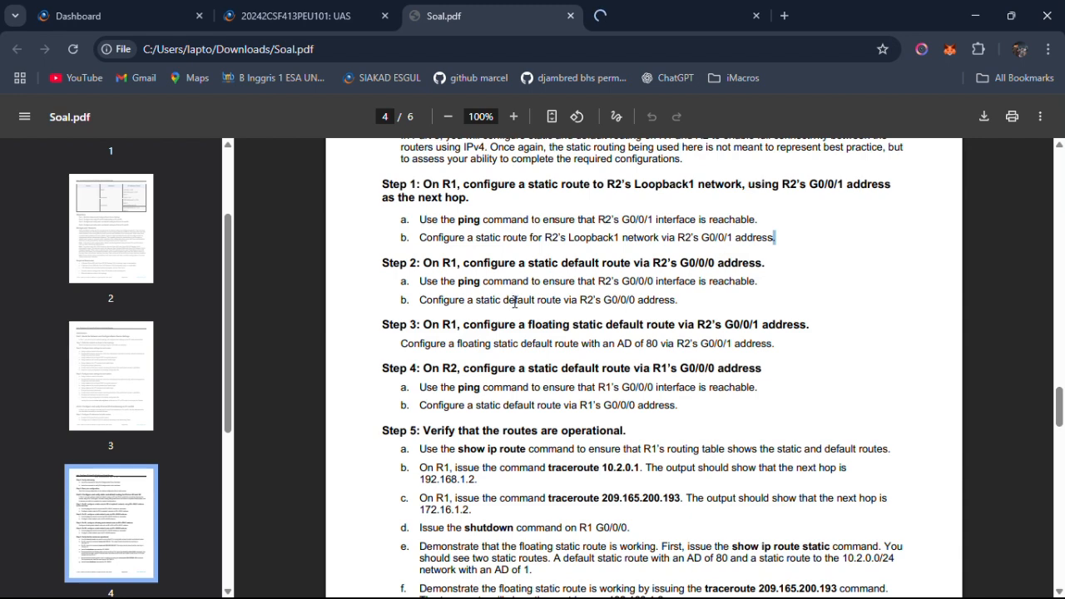
key("alt+Tab")
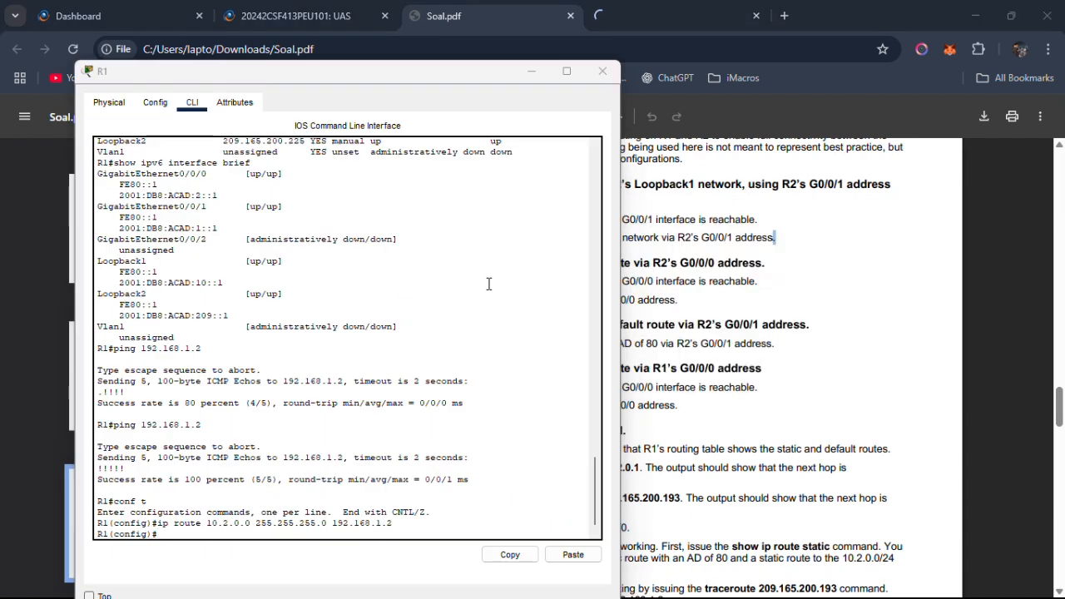
key("alt+Tab")
left_click_drag(432, 283, 757, 283)
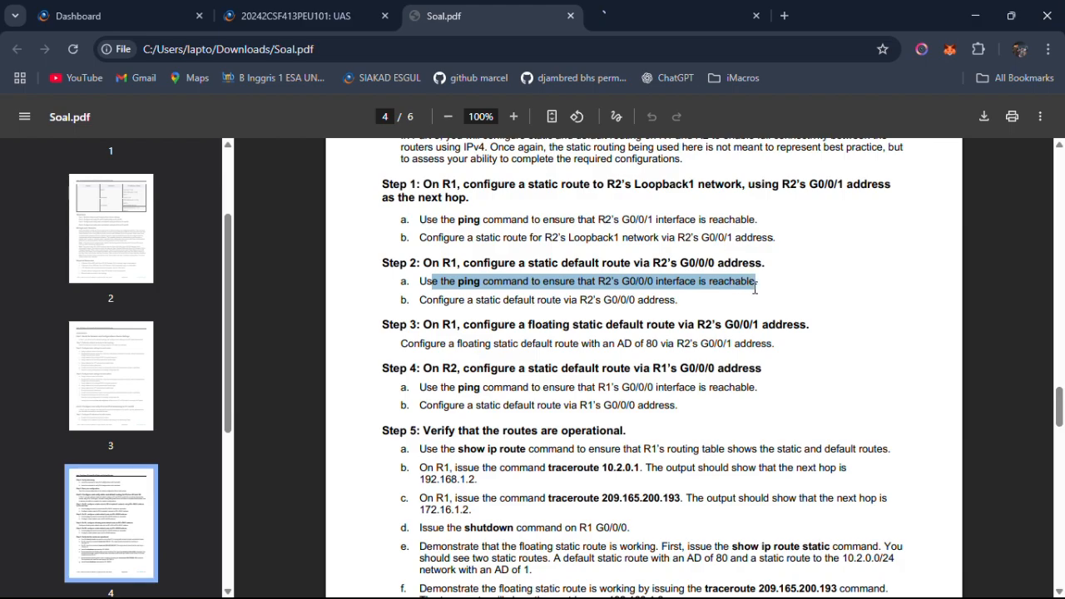
Switch to Packet Tracer, bring up R1's command line and exit global configuration mode.
key("alt+Tab")
key("alt+Tab")
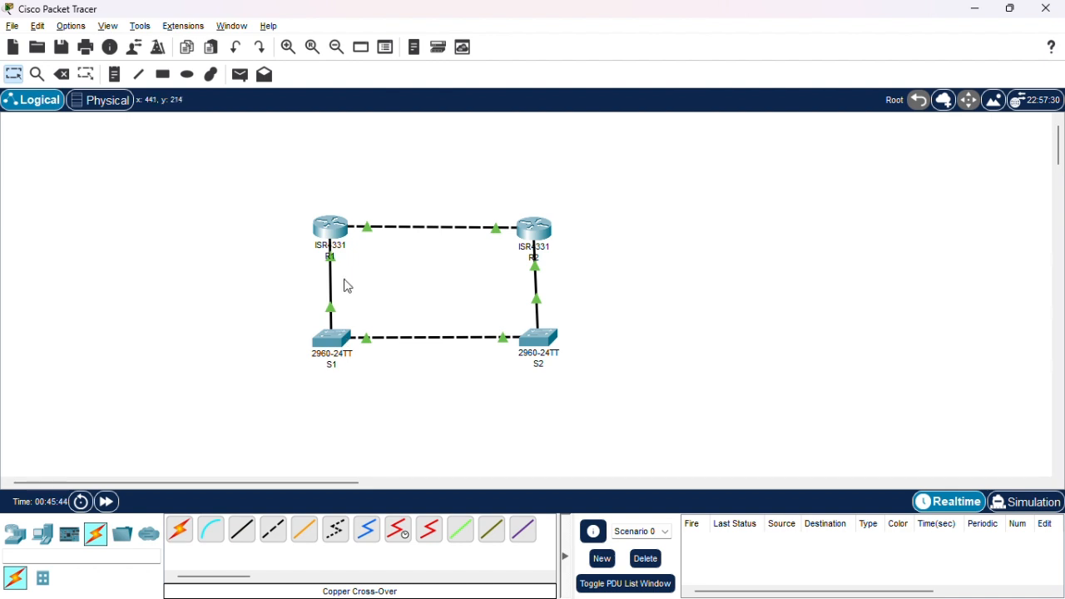
mouse_move(333, 262)
left_click_drag(528, 236, 534, 233)
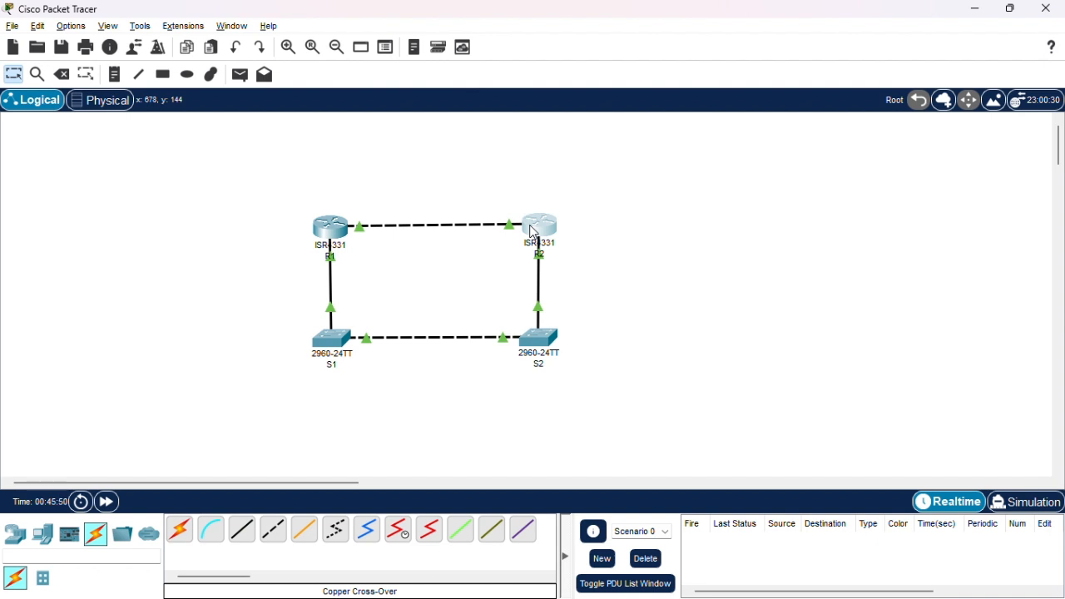
left_click(324, 234)
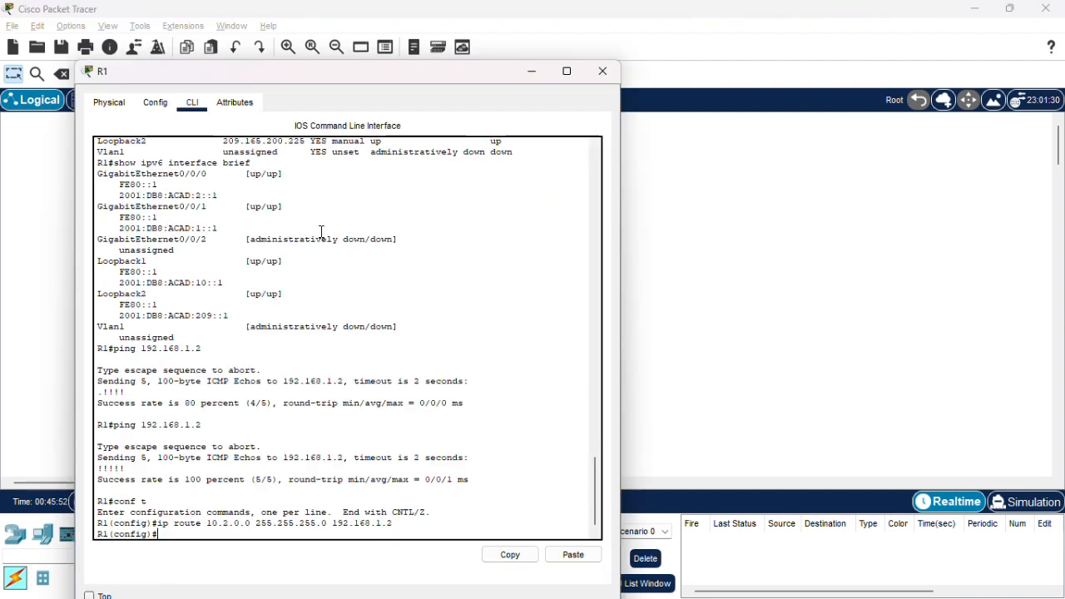
key("Return")
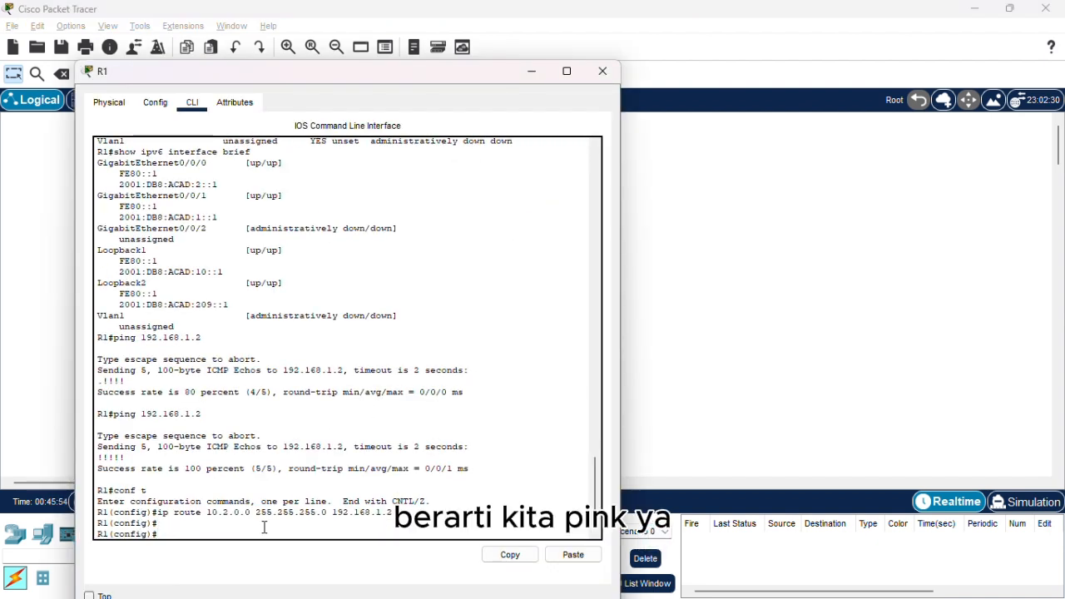
type("exit")
key("Return")
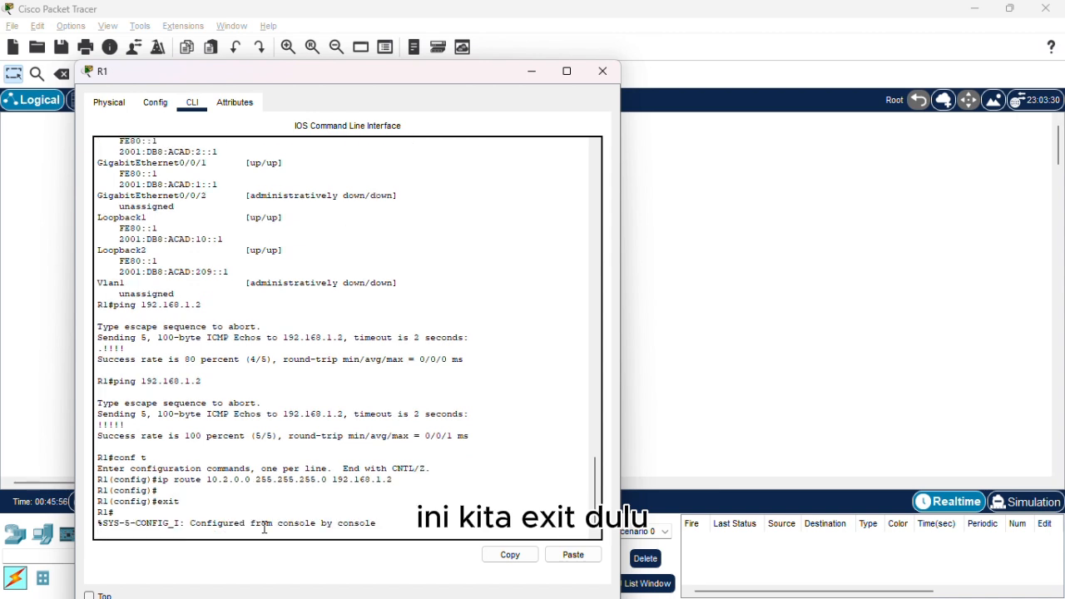
key("Return")
Enter ping 172.16.1.2 at R1's privileged prompt without running it.
type("ping")
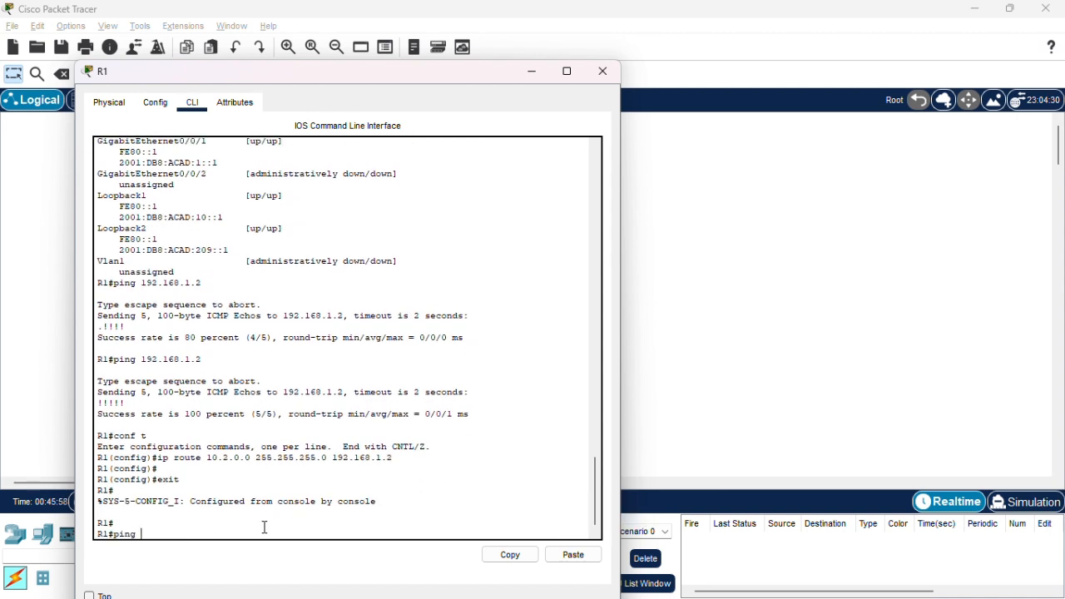
type(" 172.16")
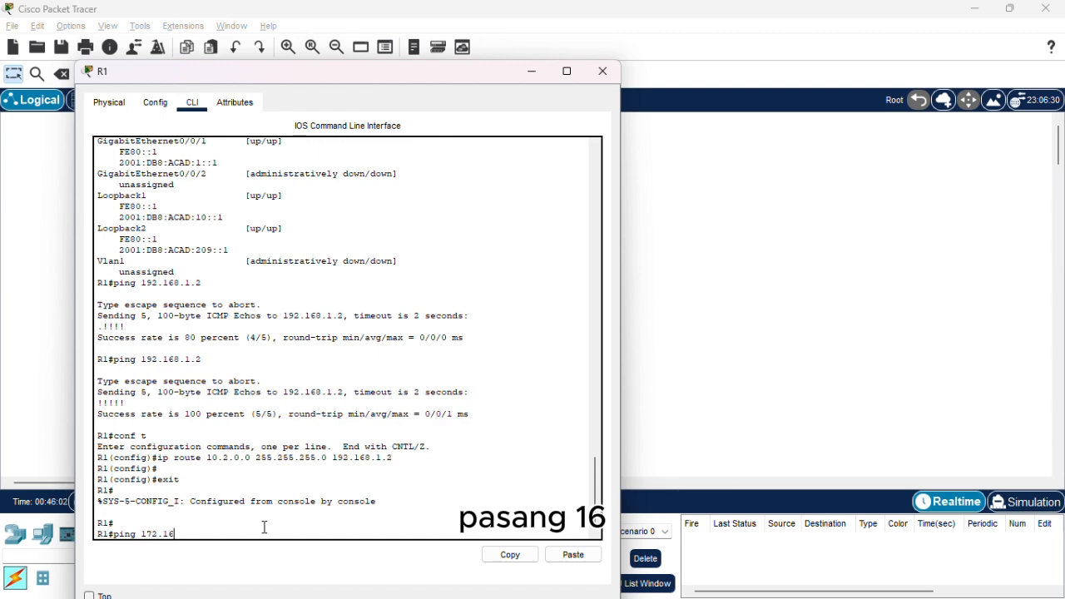
type(".1.2")
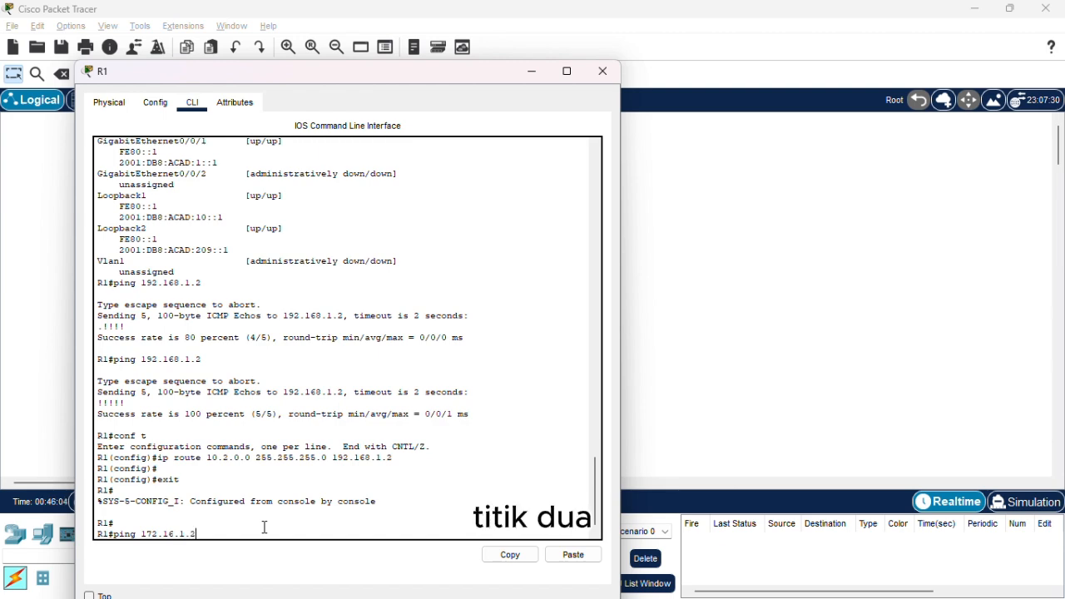
Switch to Soal.pdf, look up R2's G0/0/0 IPv4 address in the addressing table, and return to the Part 3 instructions.
key("alt+Tab")
key("Tab")
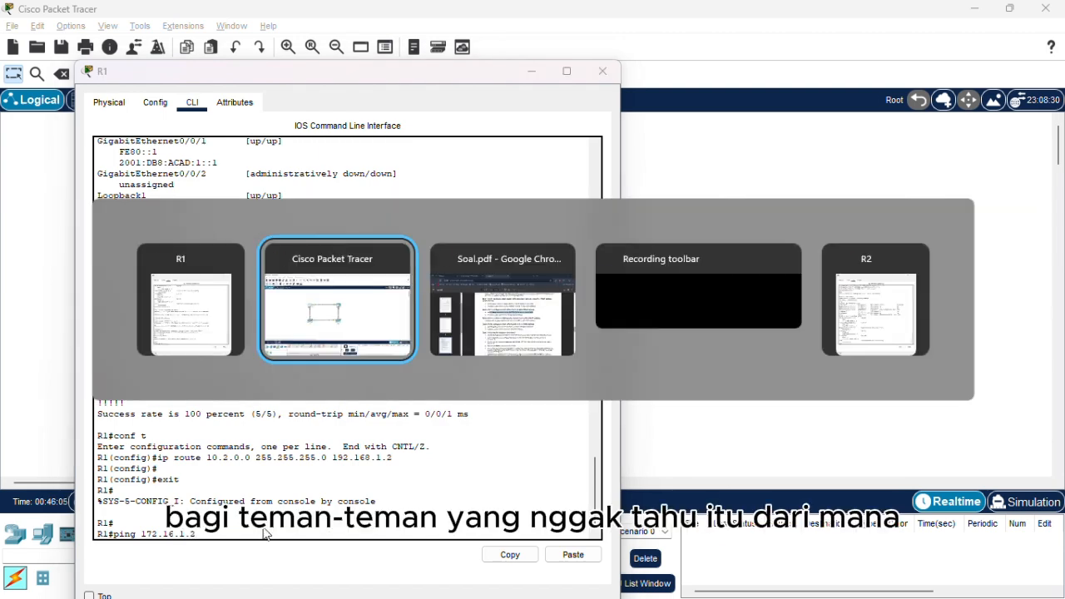
scroll(473, 392, "up", 20)
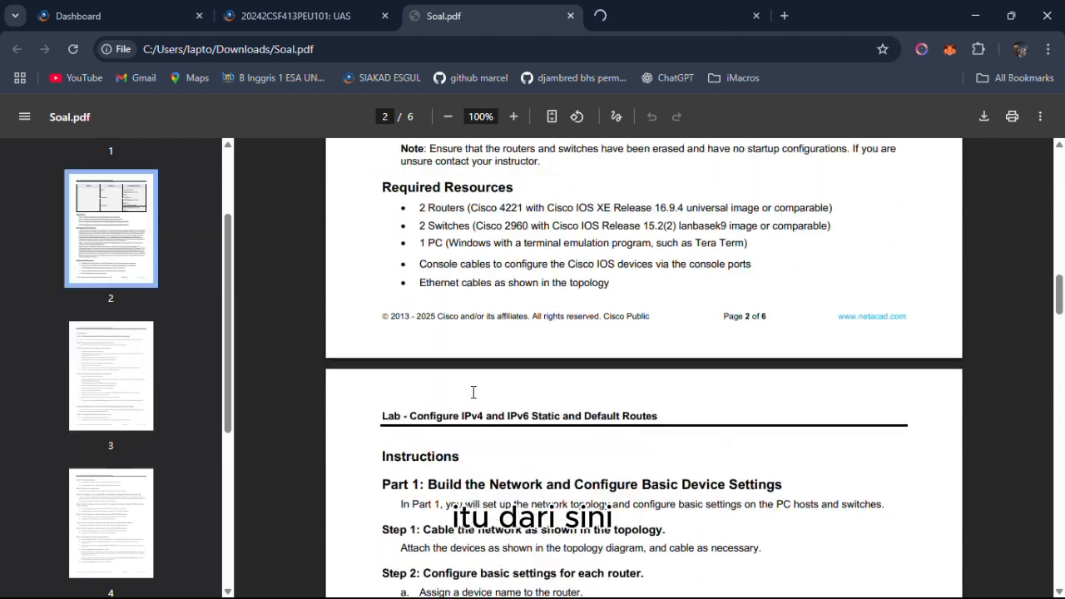
scroll(473, 391, "up", 5)
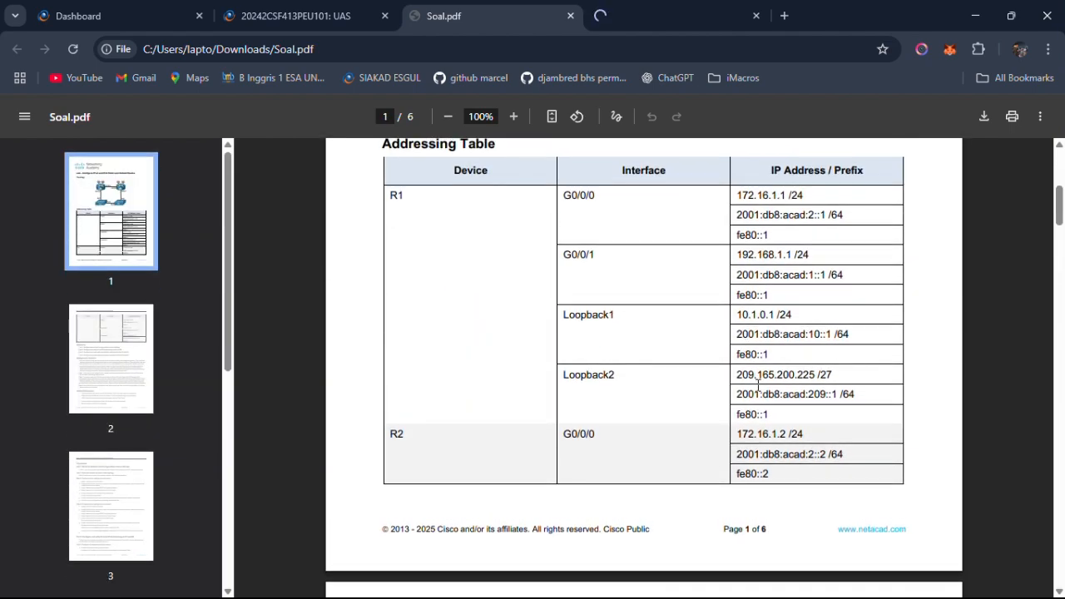
key("alt+Tab")
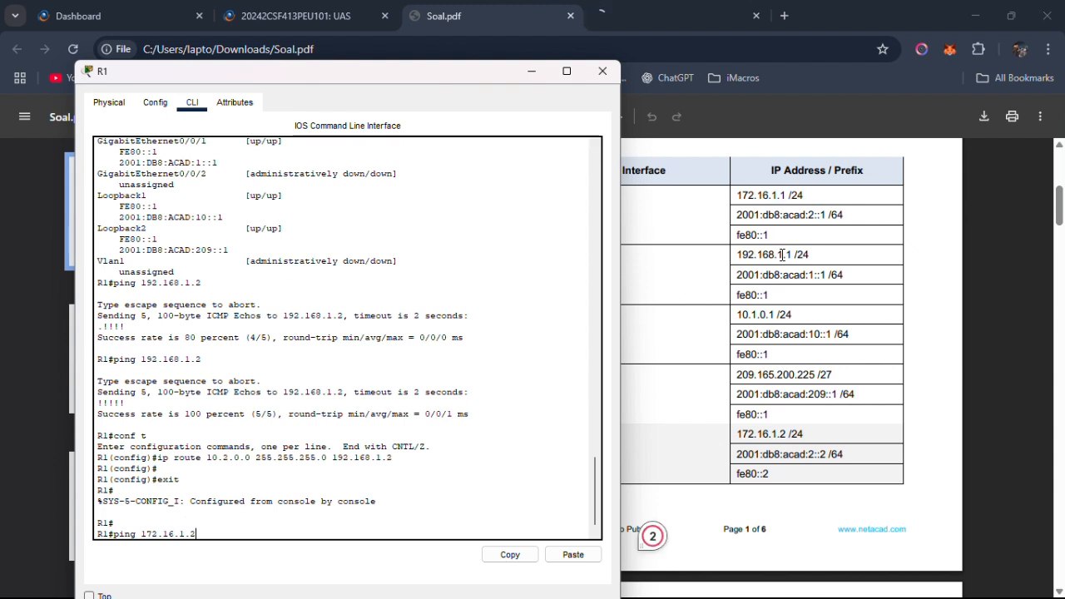
left_click(715, 420)
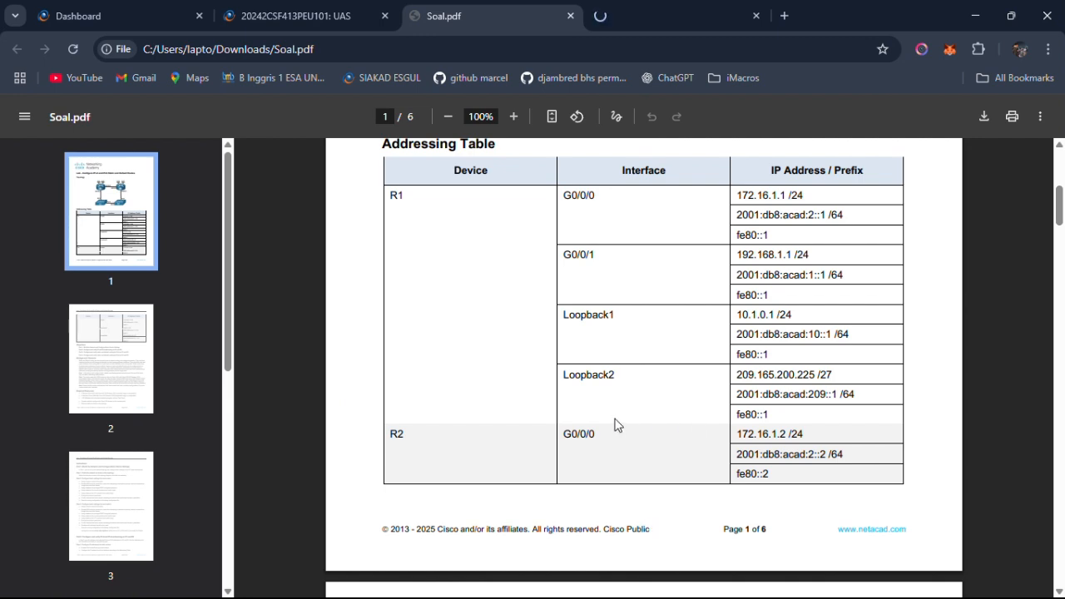
left_click_drag(596, 429, 564, 427)
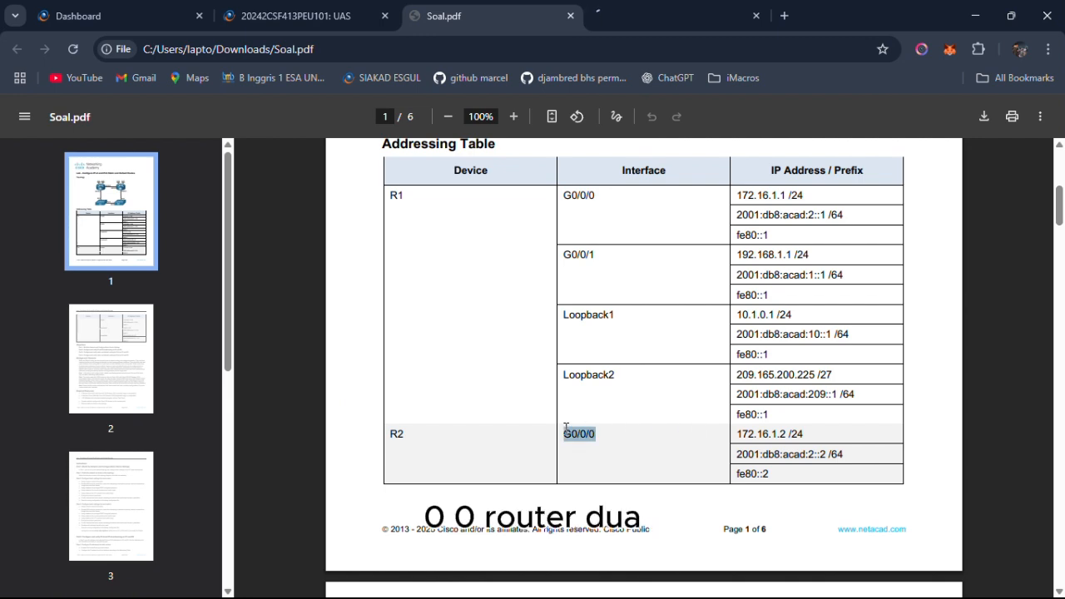
key("alt+Tab")
left_click(719, 445)
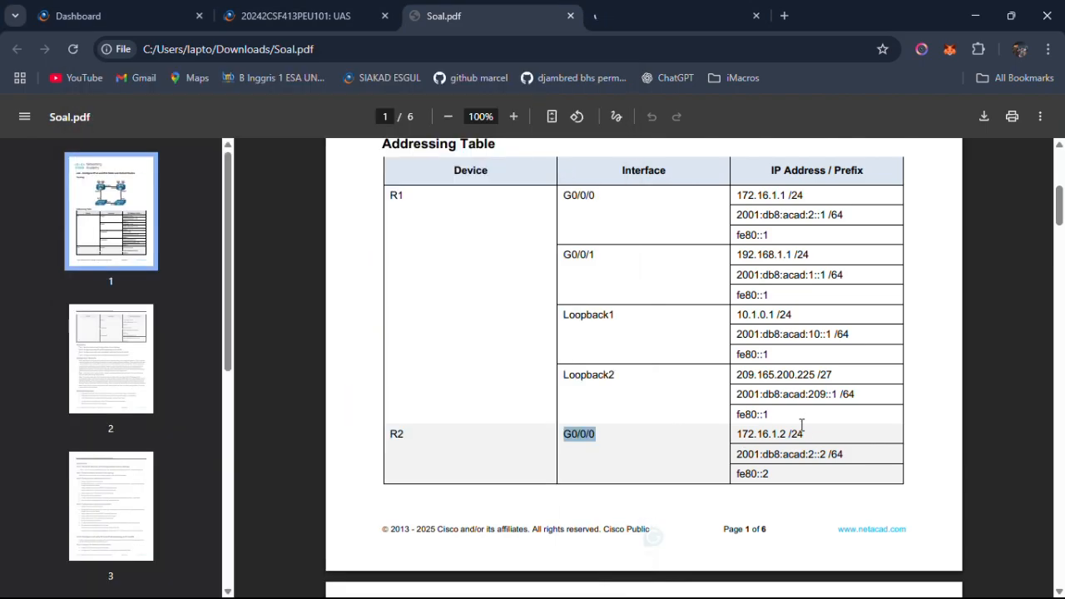
scroll(801, 426, "down", 10)
scroll(800, 426, "down", 15)
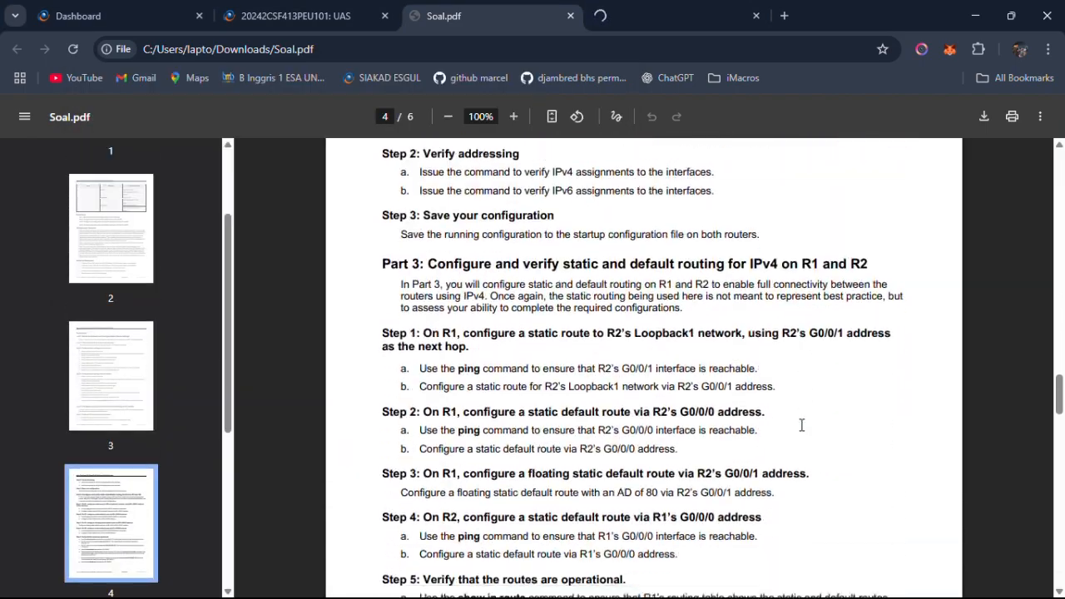
Return to R1's command line in Packet Tracer and run the ping to 172.16.1.2 twice.
key("alt+Tab")
key("alt+Tab")
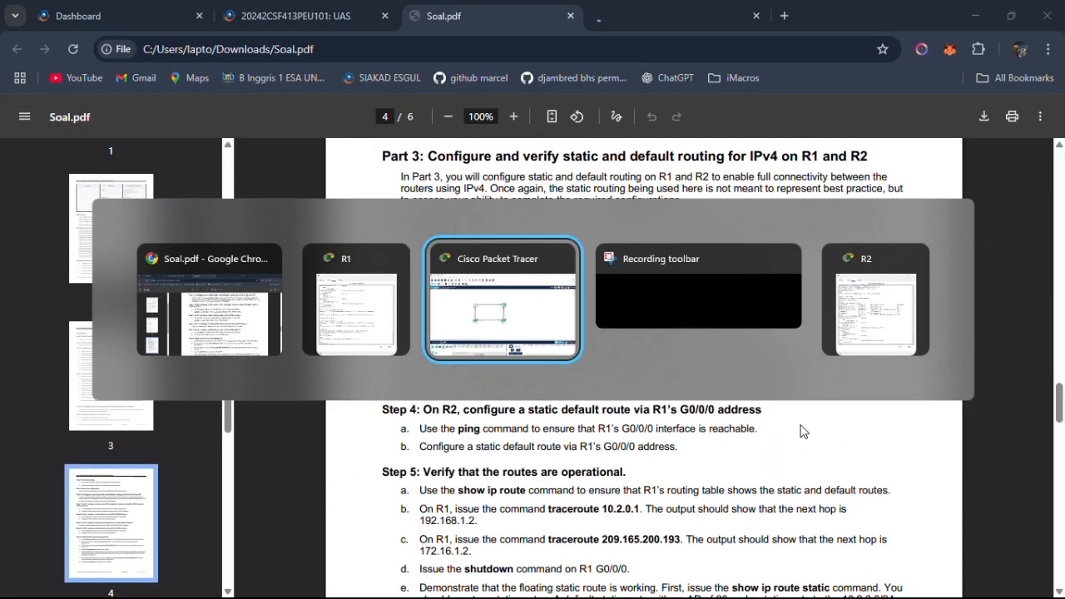
key("alt+Tab")
key("Tab")
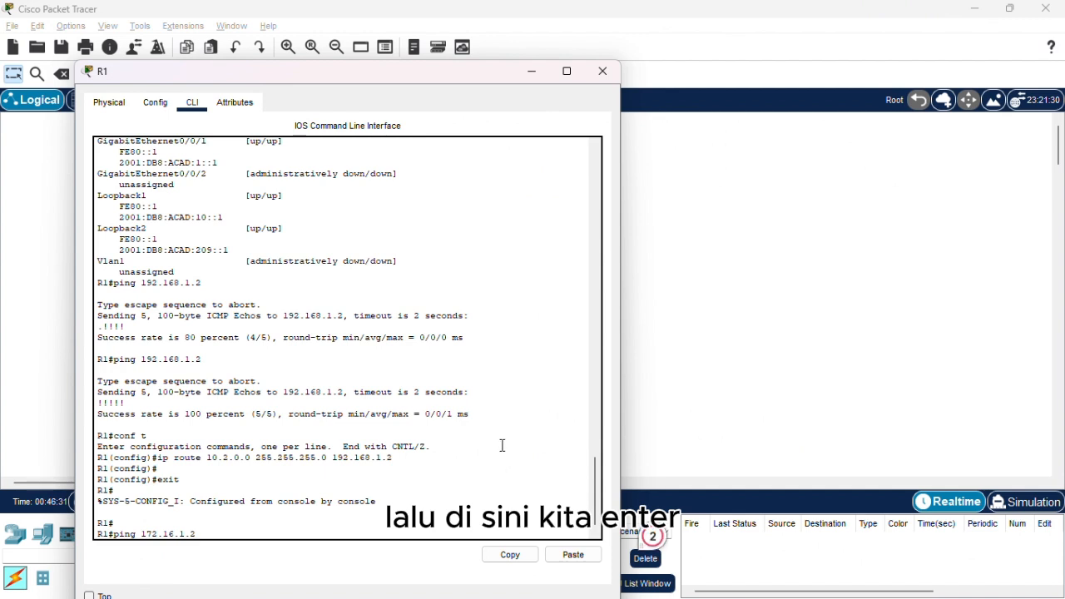
key("Return")
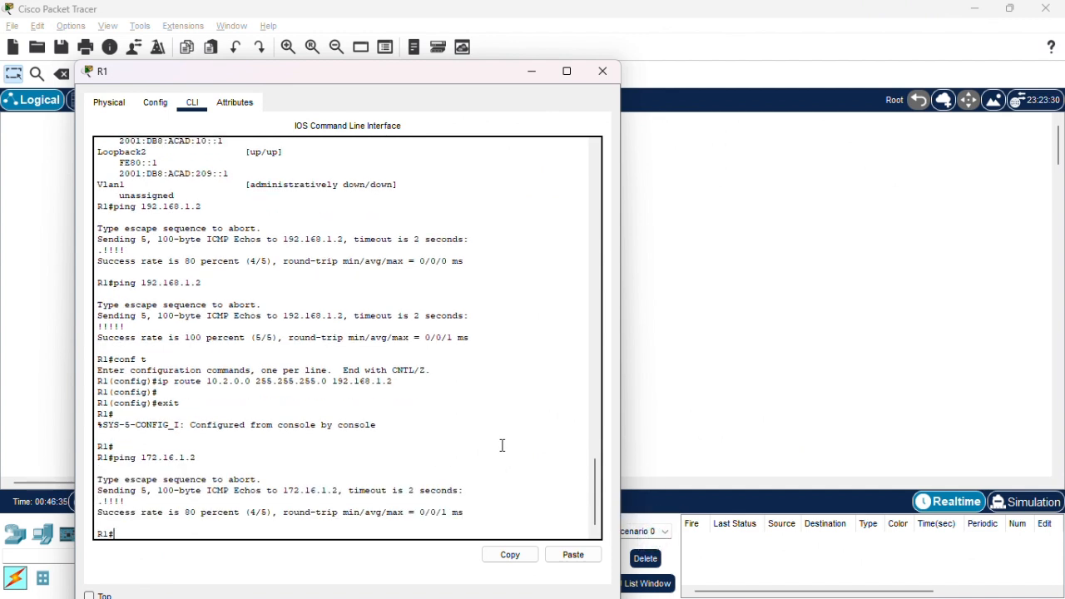
key("Up")
key("Return")
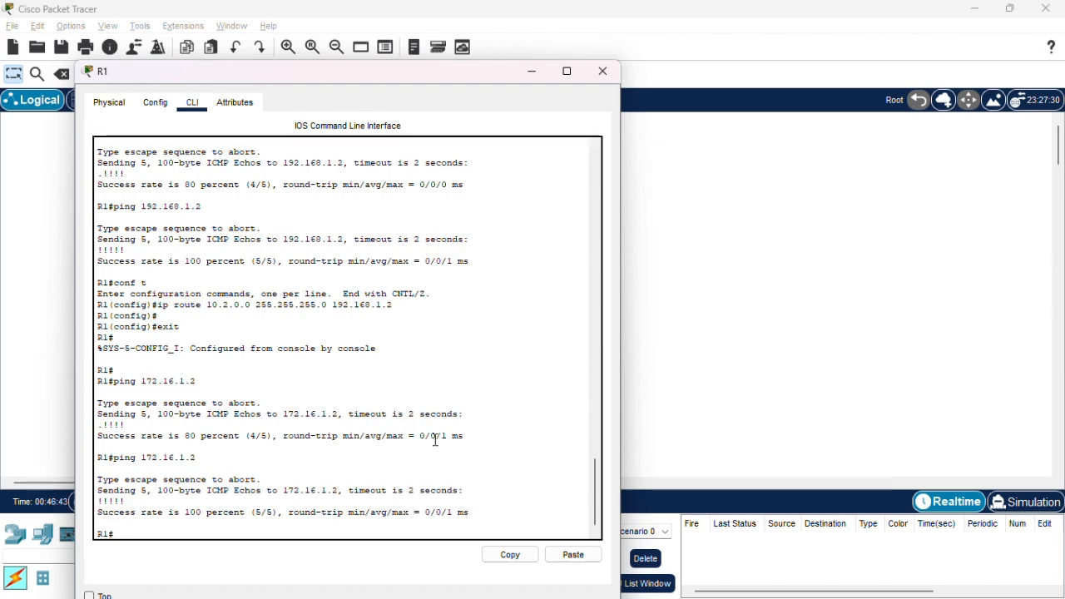
Switch to Soal.pdf and read Part 3 Step 2 on R1's static default route, glancing back at the Packet Tracer topology.
key("alt+Tab")
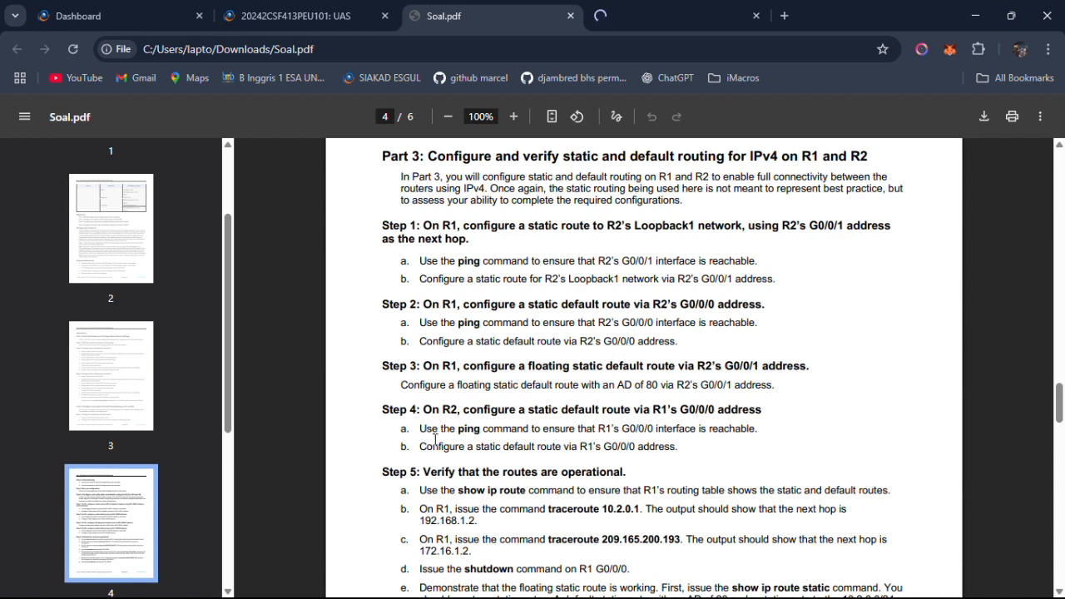
key("alt+Tab")
key("Tab")
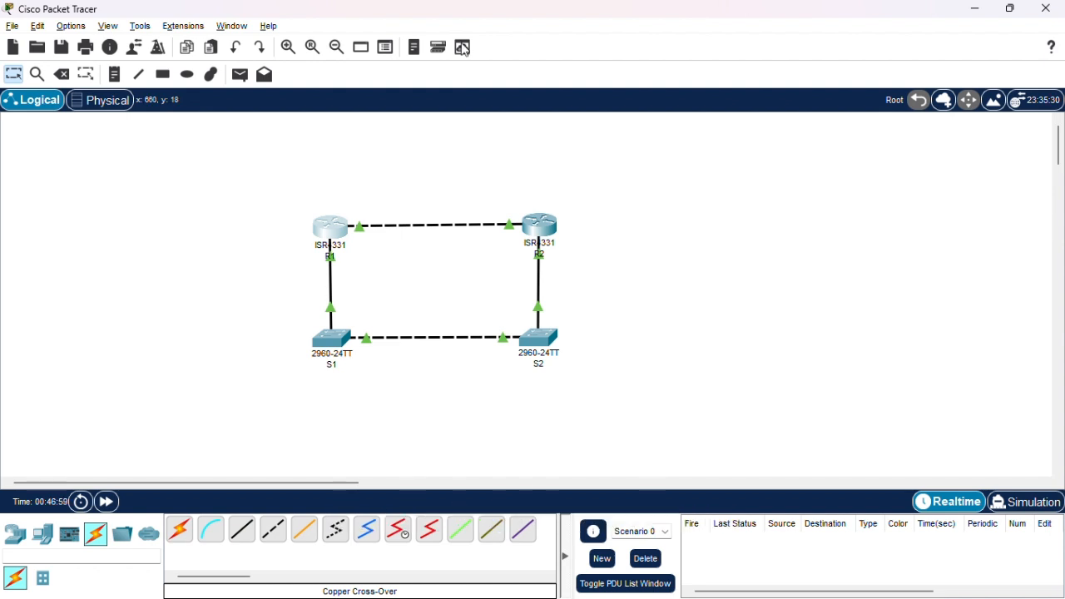
key("alt+Tab")
key("alt+Tab")
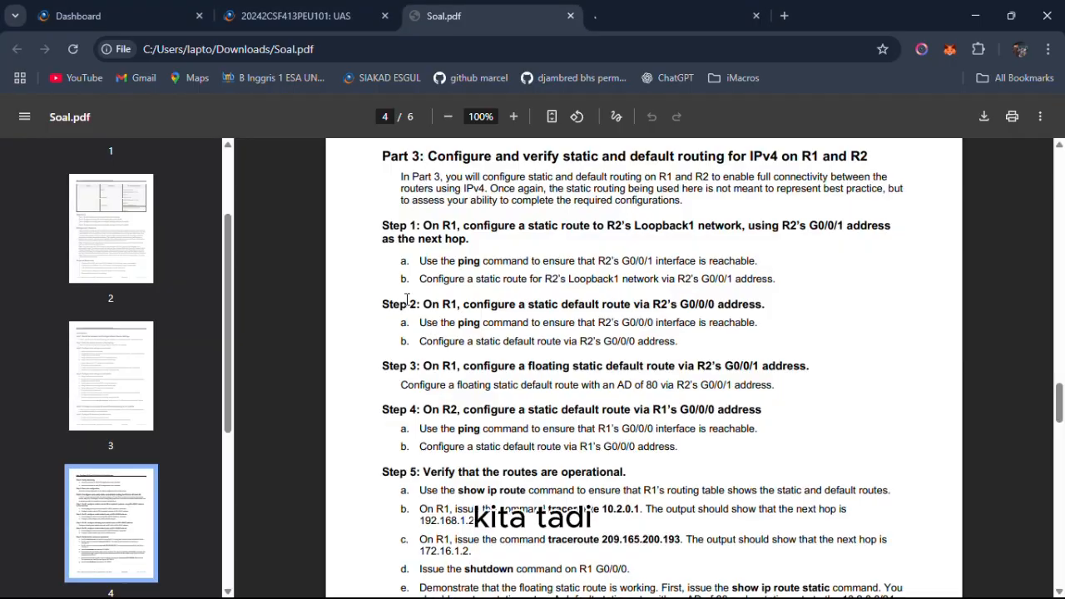
Switch from Soal.pdf to Packet Tracer, open R1's command line, and enter global configuration mode.
left_click_drag(563, 341, 670, 341)
key("alt+Tab")
key("alt+Tab")
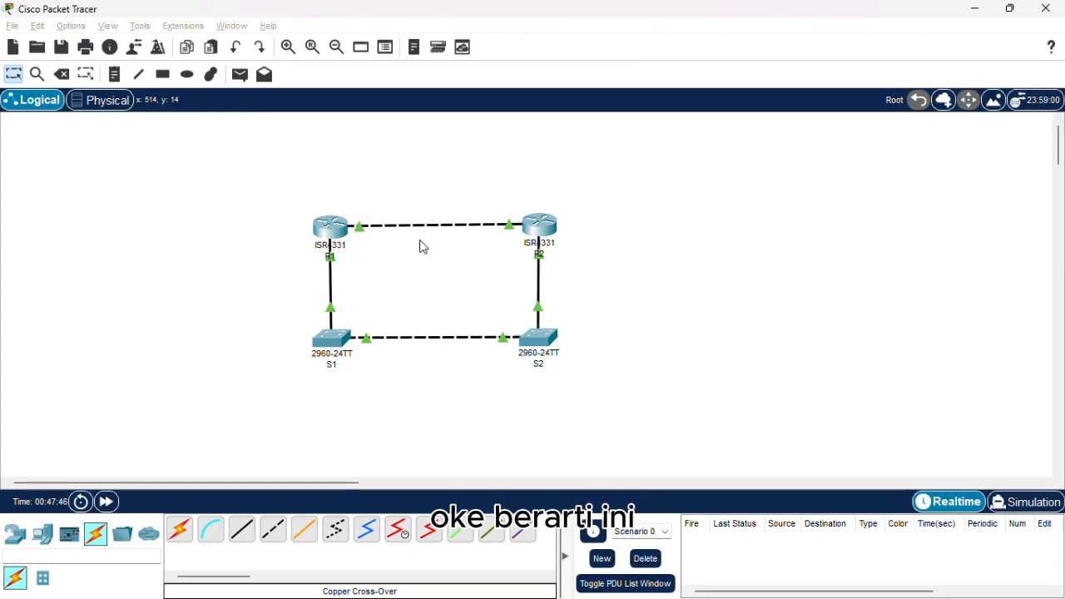
left_click(339, 233)
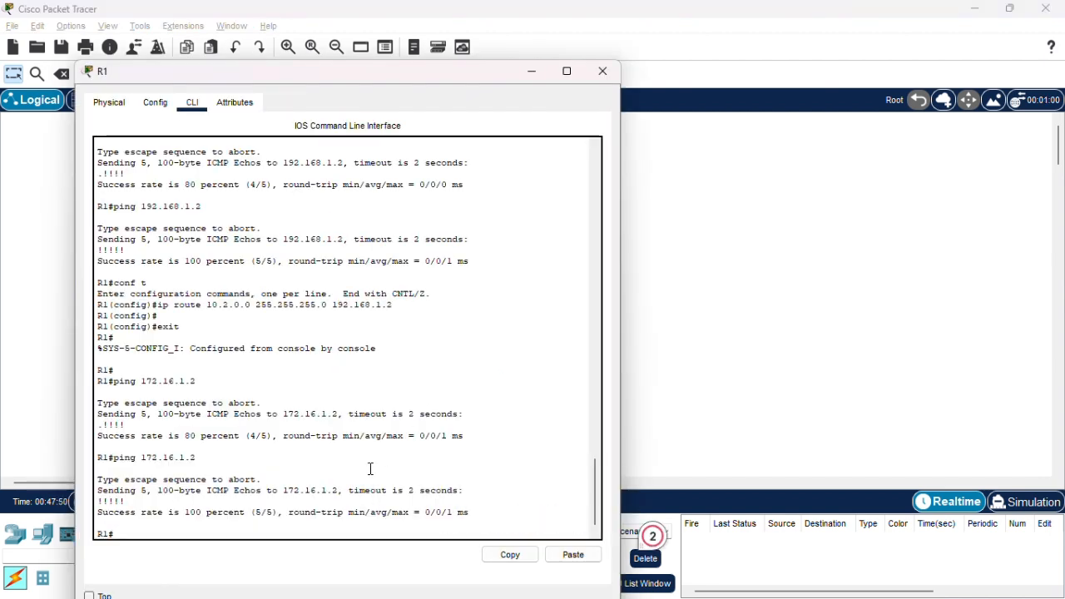
left_click_drag(368, 464, 365, 475)
type("conf t")
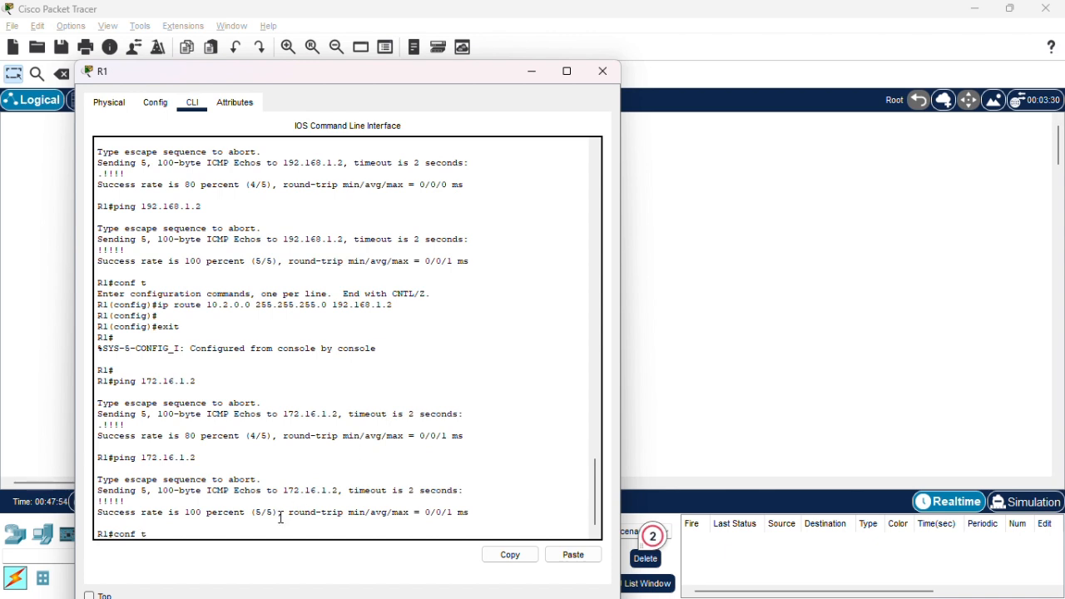
key("Return")
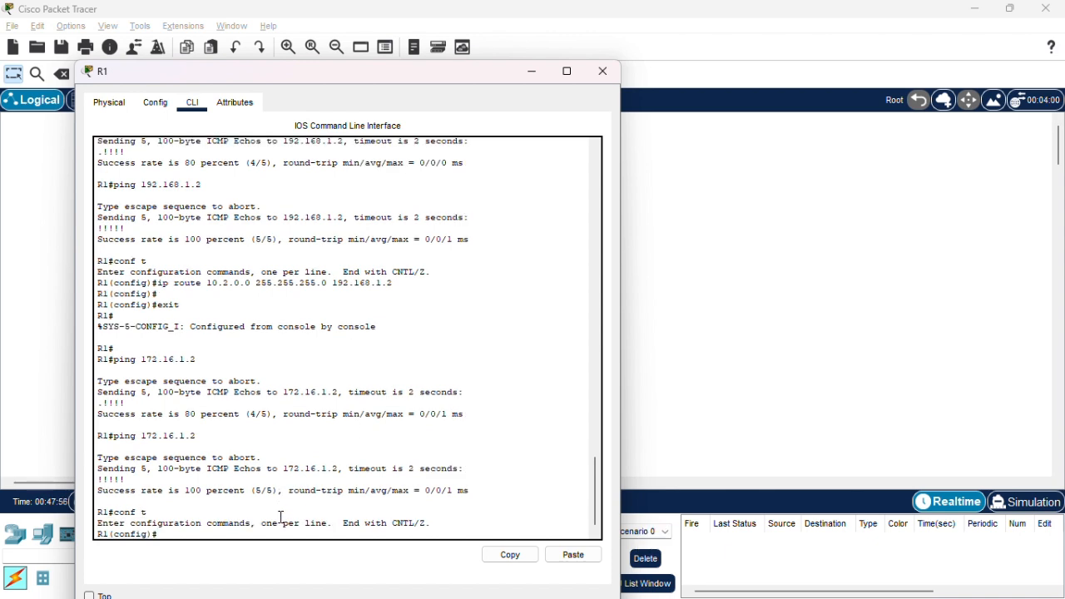
Configure an IPv4 static default route on R1 with ip route 0.0.0.0 0.0.0.0 172.16.1.2.
type("ip route 0.0.0.0")
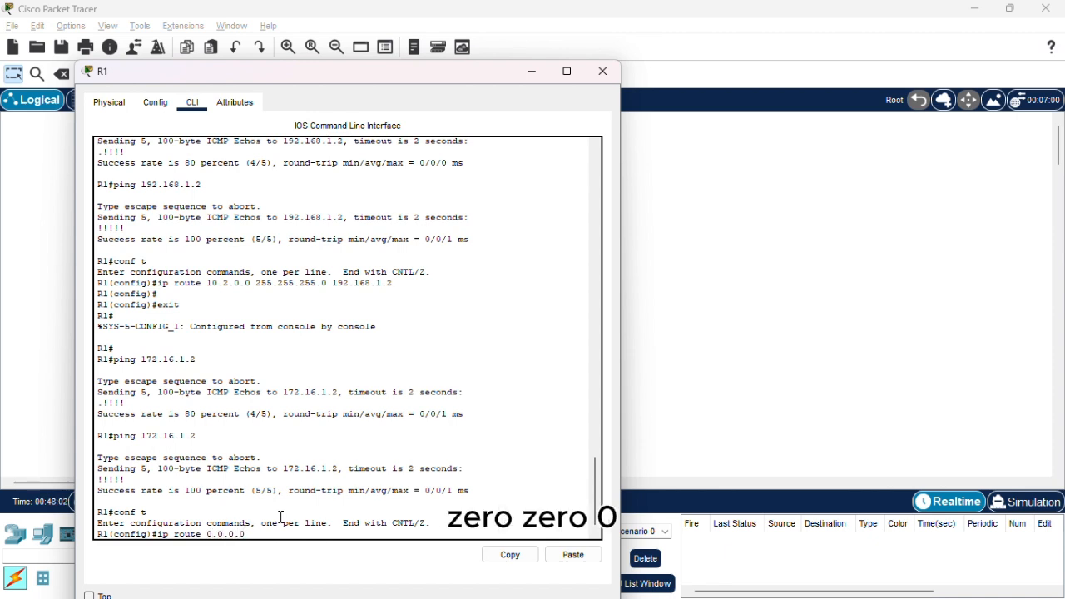
type(" 0.0.0.0")
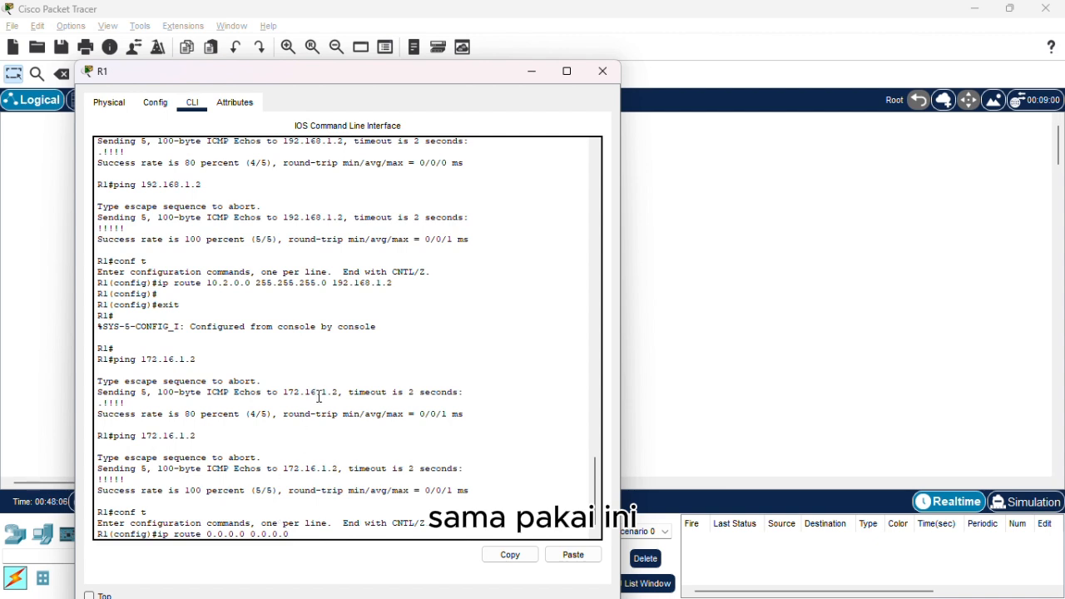
type(" 172")
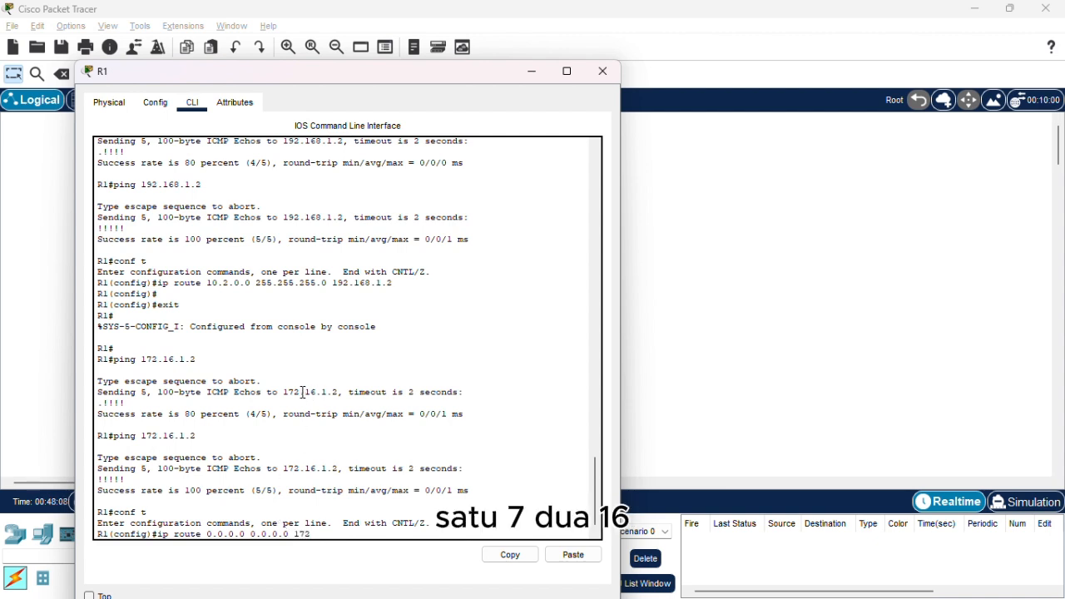
type(".16.")
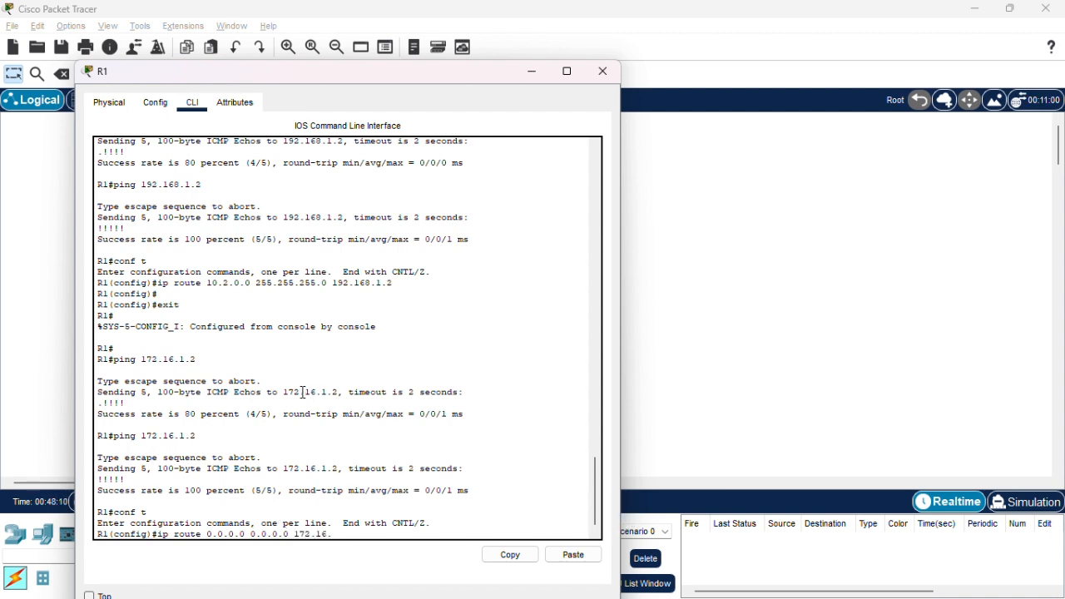
type("1.2")
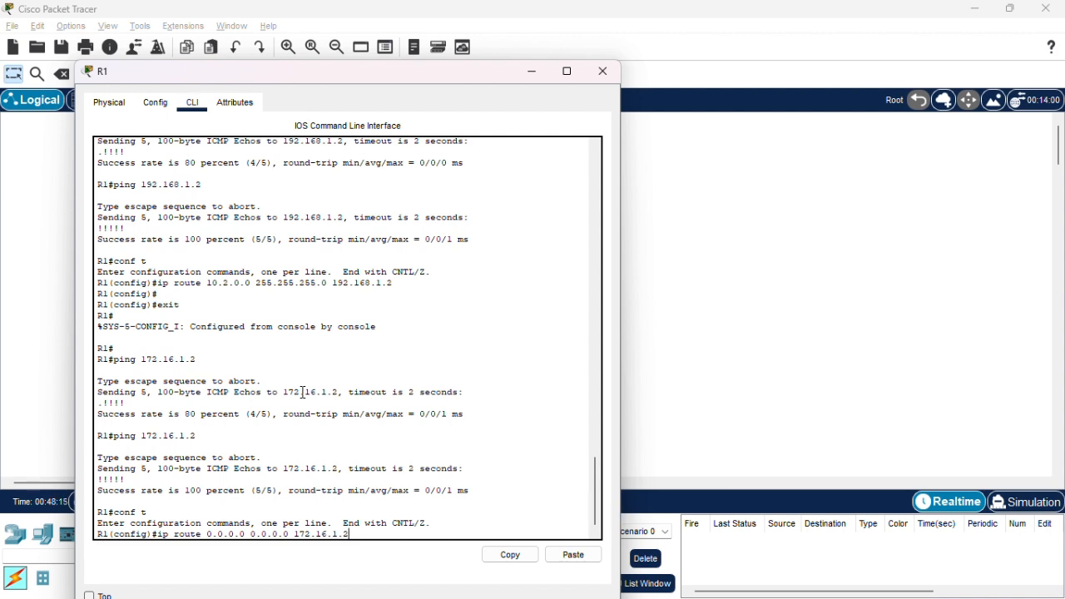
key("Return")
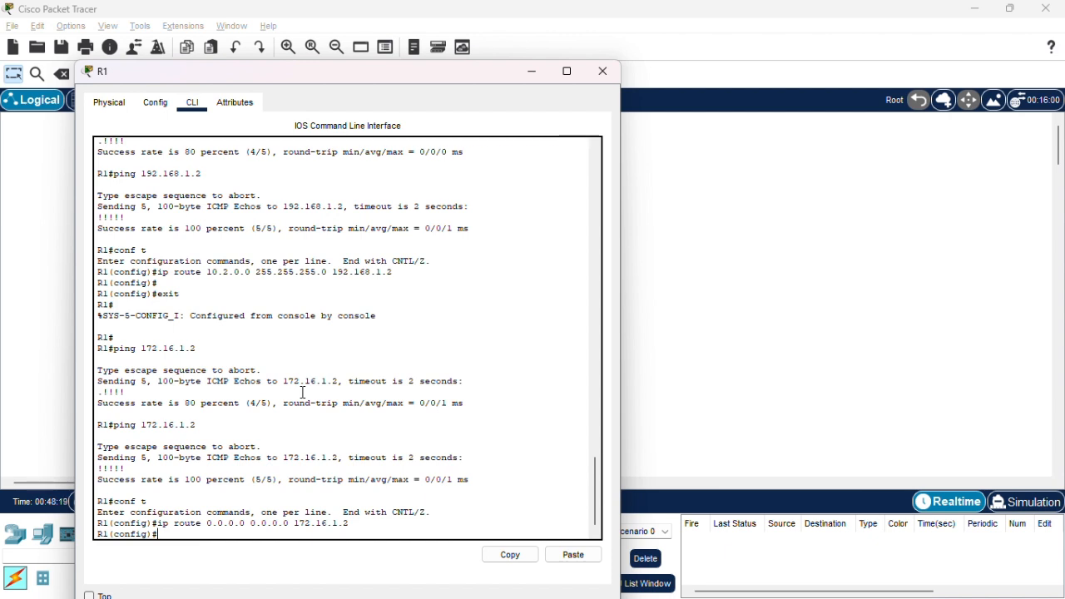
Switch to Soal.pdf and read Part 3 Step 3 on R1's floating static default route via R2's G0/0/1.
key("alt+Tab")
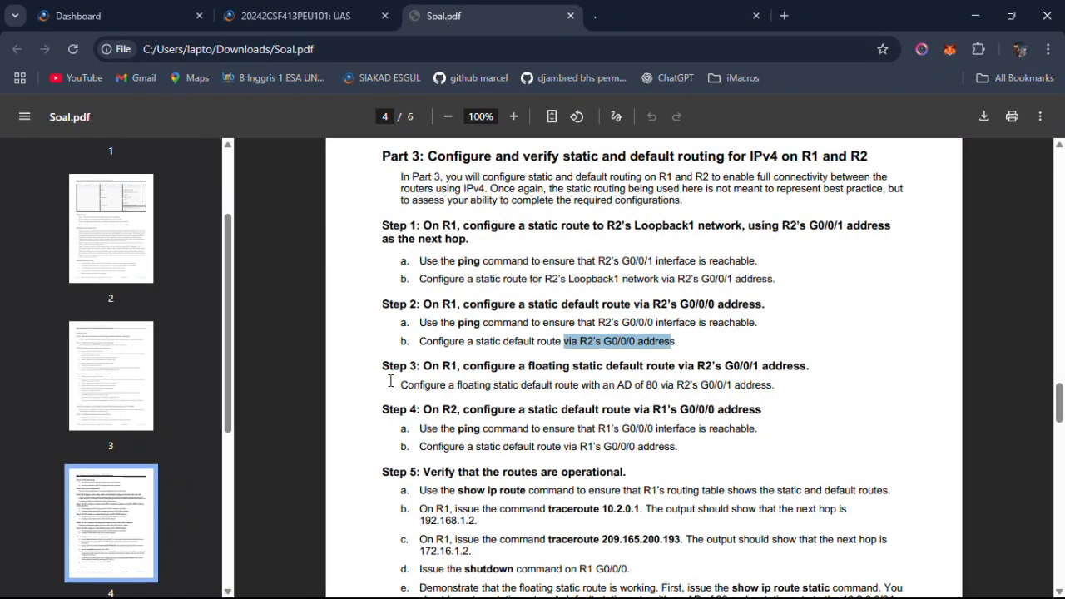
left_click_drag(383, 369, 424, 369)
left_click(463, 368)
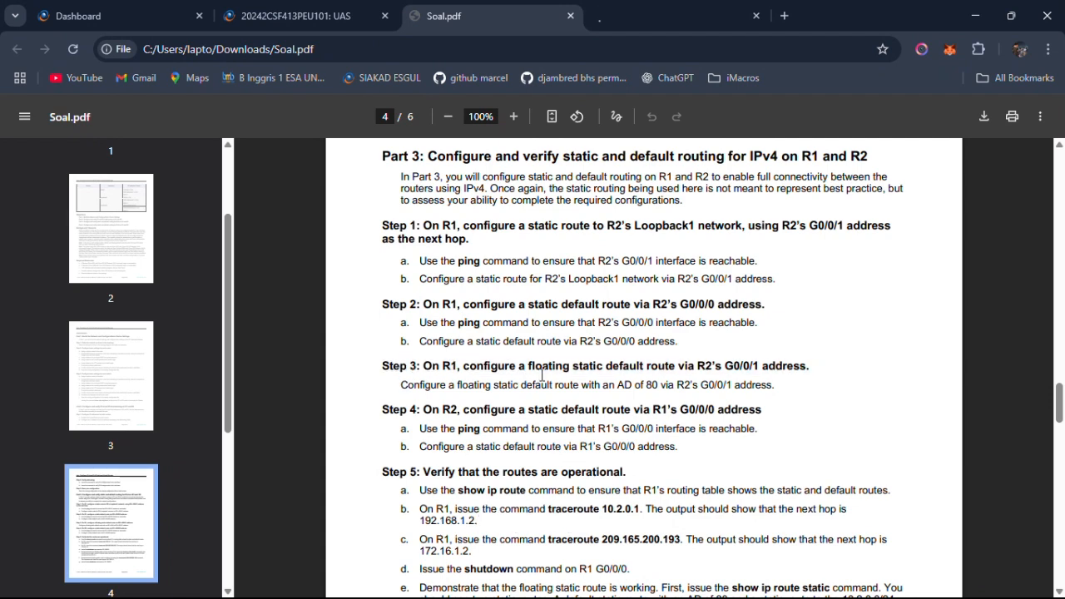
left_click_drag(536, 369, 759, 375)
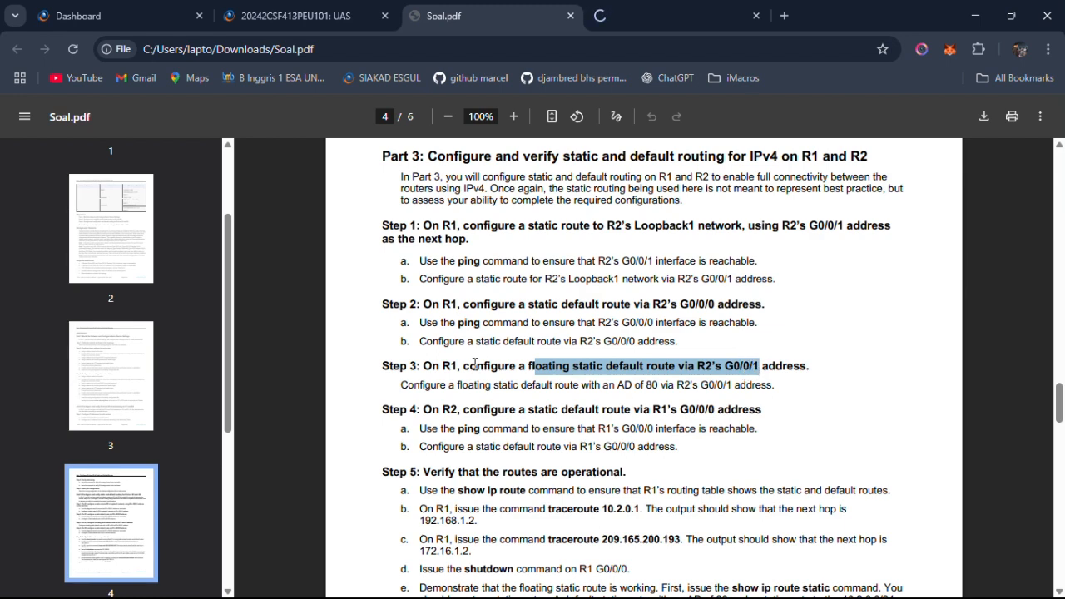
left_click_drag(458, 384, 767, 388)
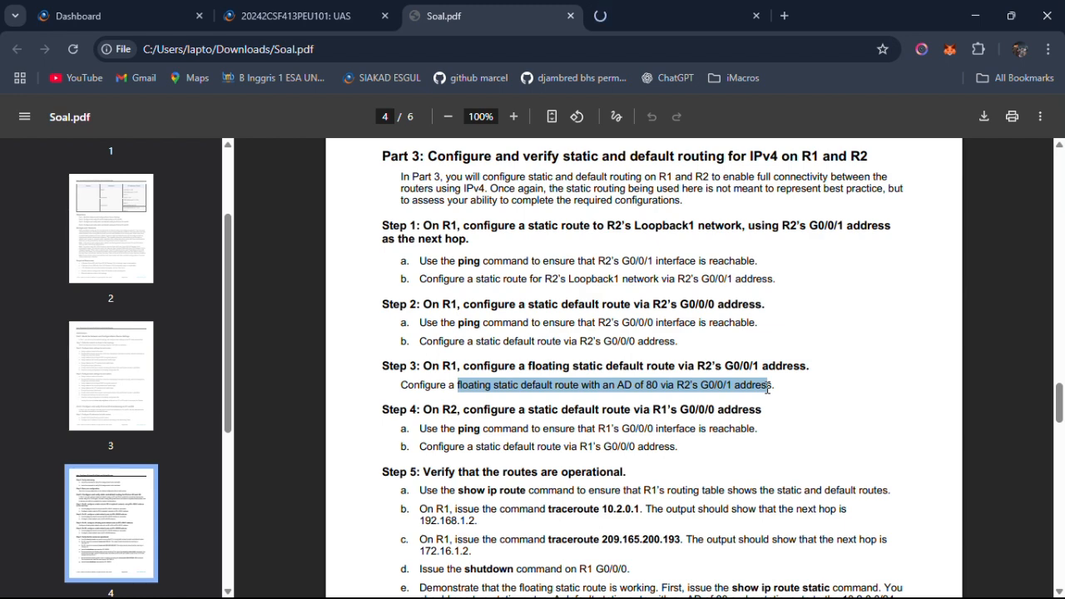
left_click(534, 386)
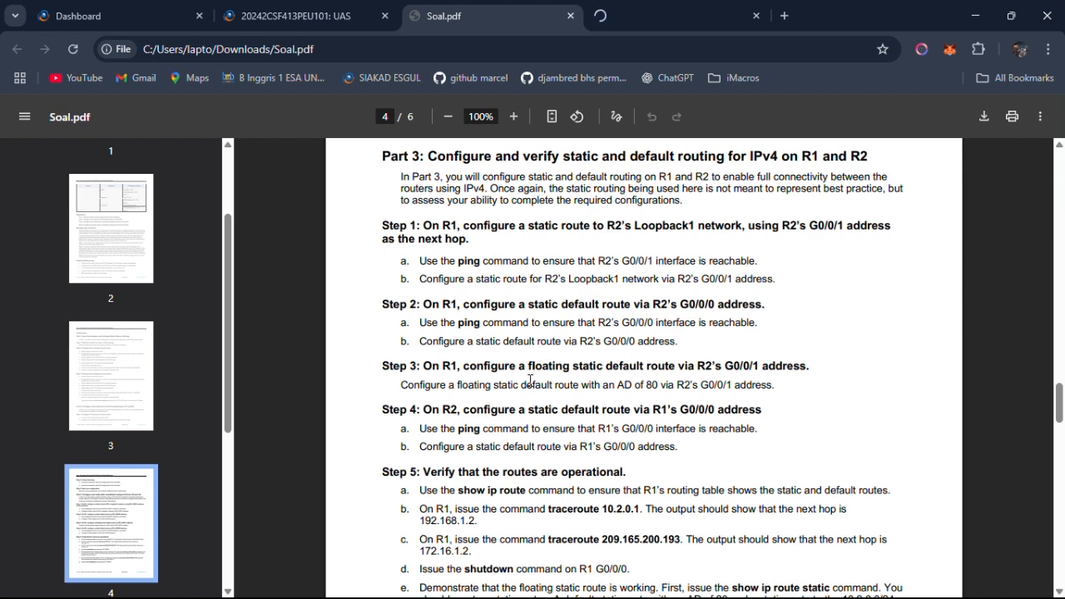
Return to R1's command line and enter ip route 0.0.0.0 0.0.0.0 without a next hop or running it.
key("alt+Tab")
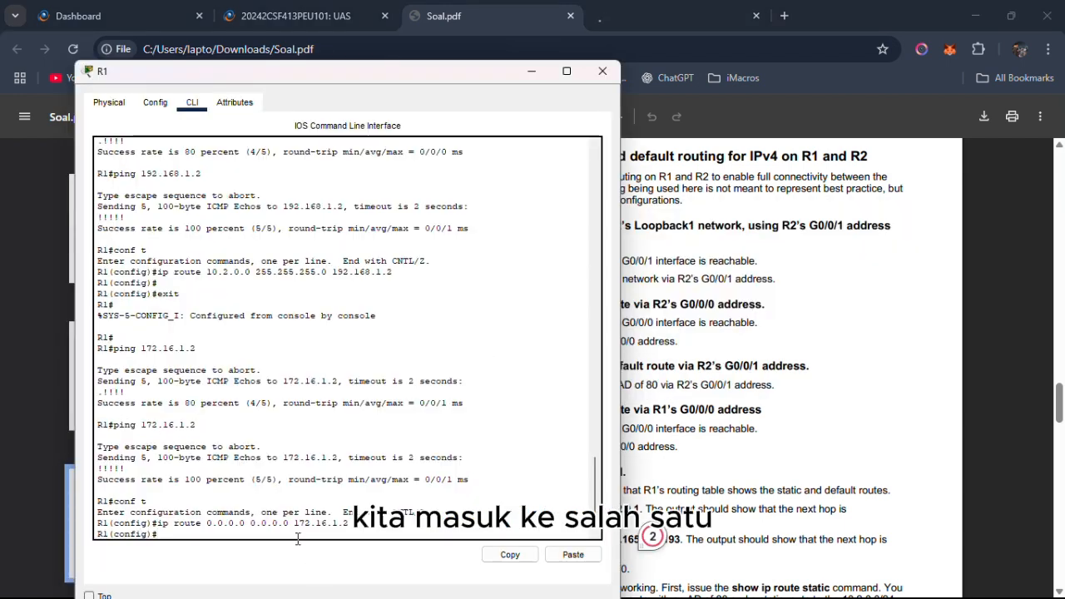
type("ip route ")
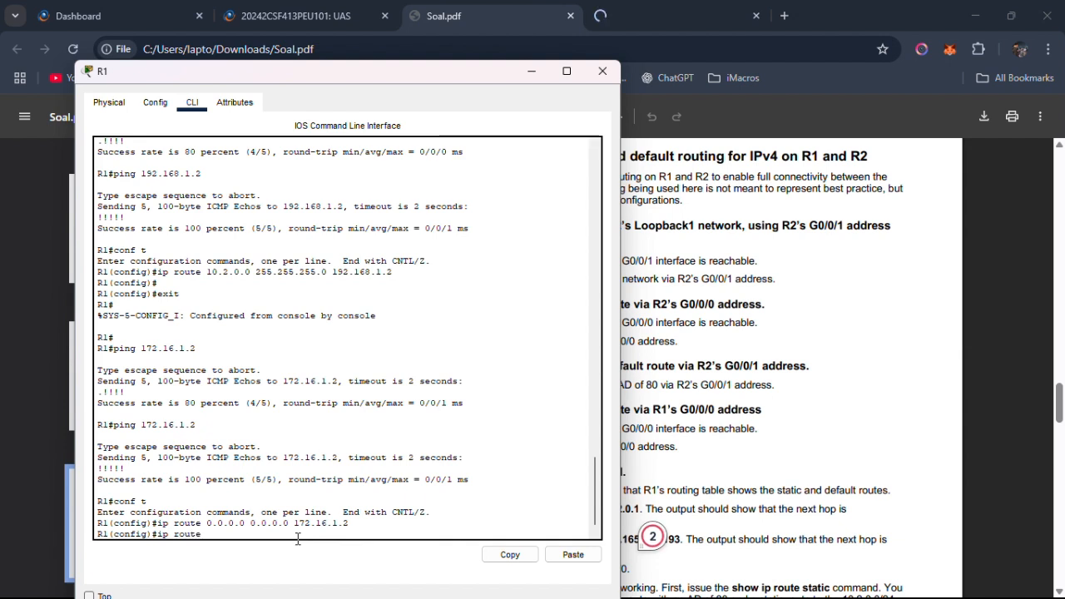
type("0.0.0.0 0.0.0.0")
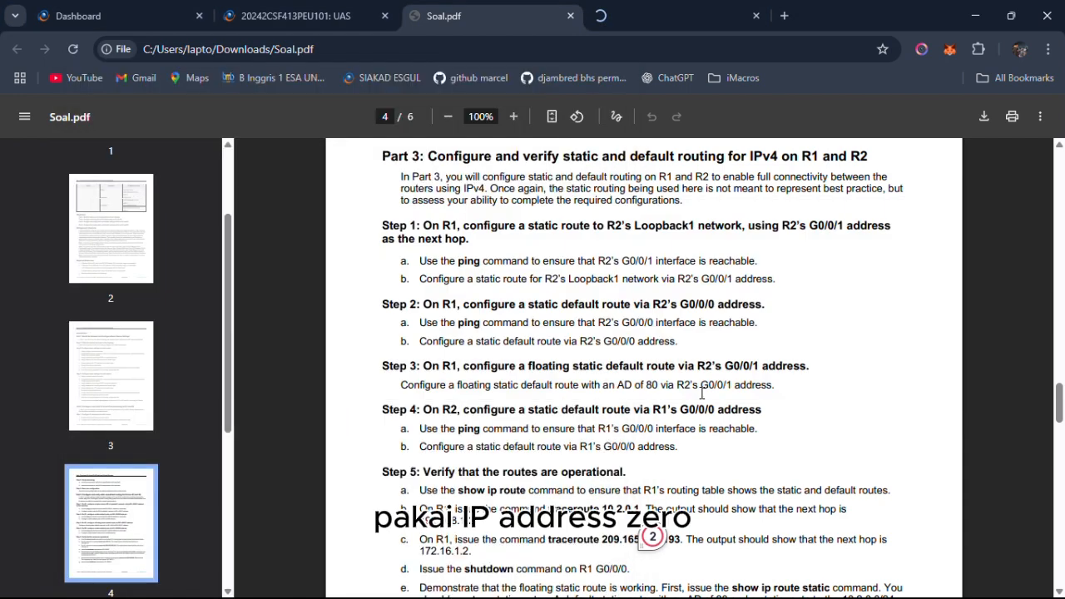
Switch to Soal.pdf, look up R2's G0/0/1 IPv4 address in the addressing table, and return to the Part 3 instructions.
left_click(703, 389)
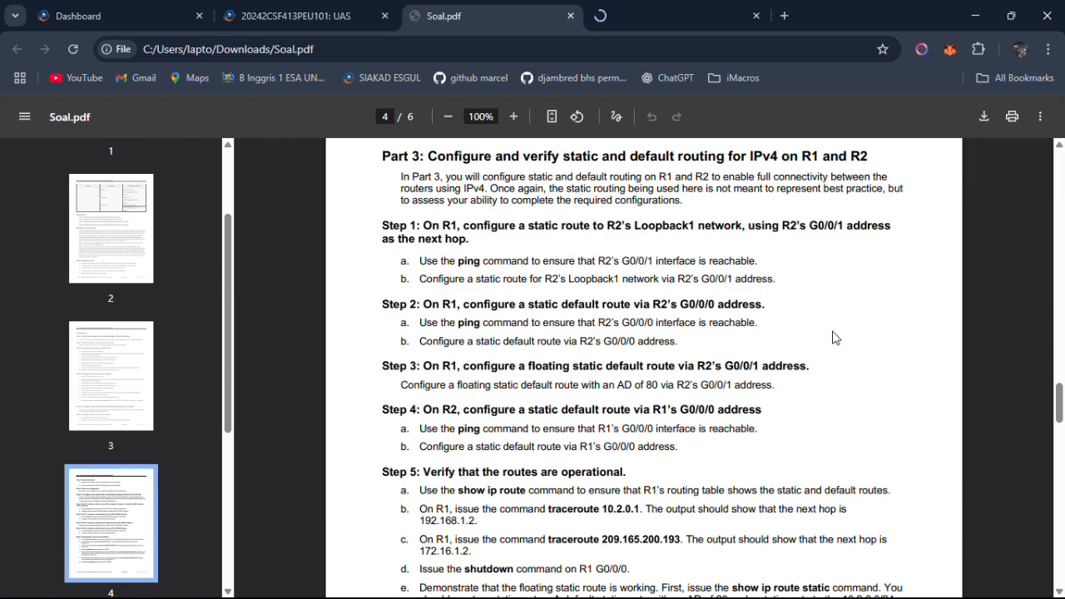
left_click_drag(726, 367, 762, 363)
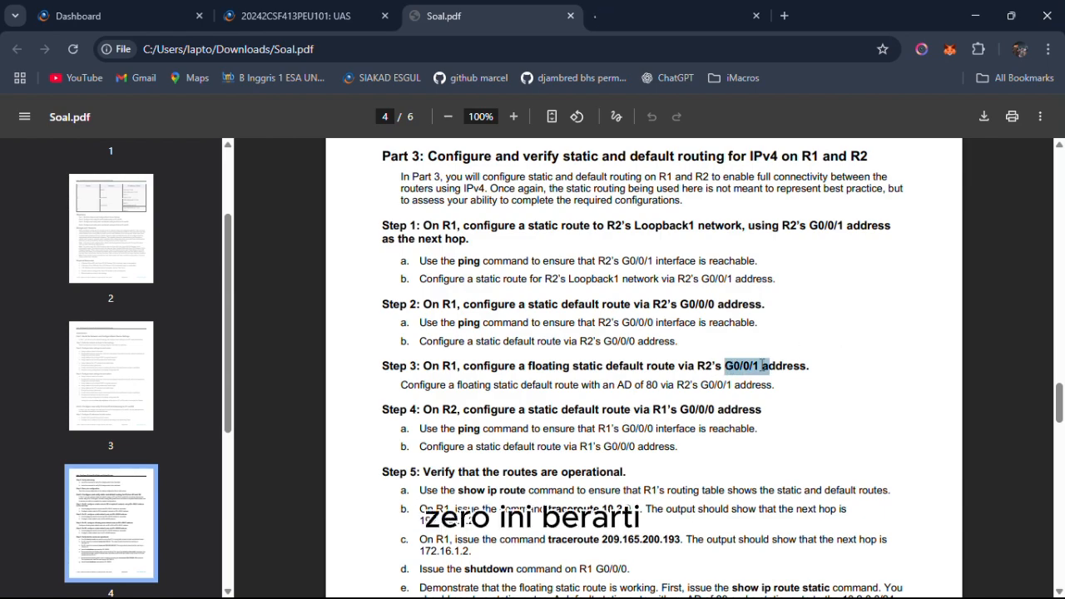
scroll(761, 364, "up", 10)
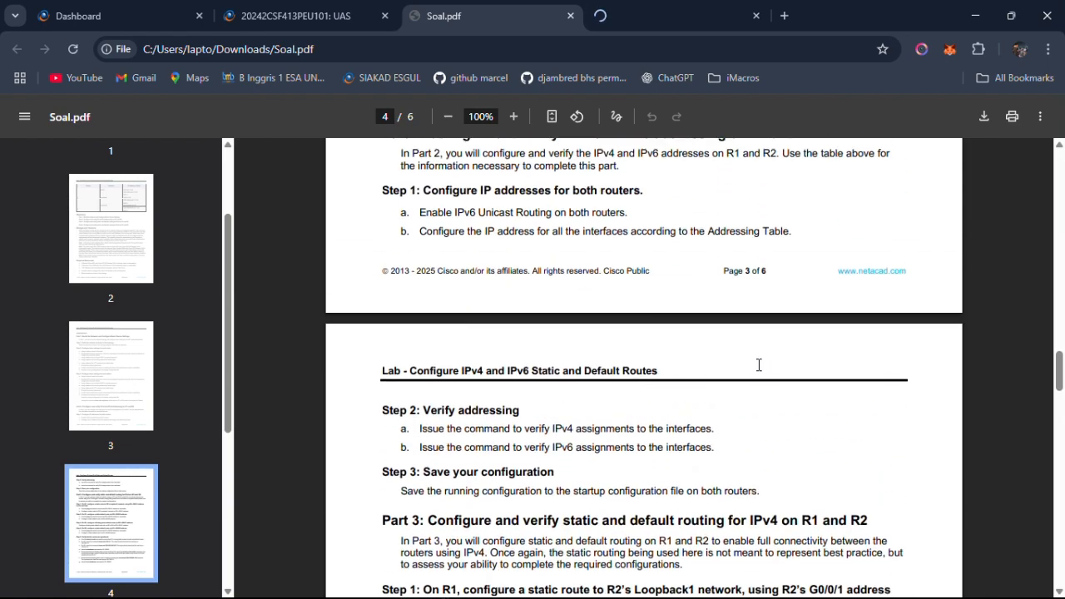
scroll(759, 364, "up", 10)
scroll(759, 365, "down", 2)
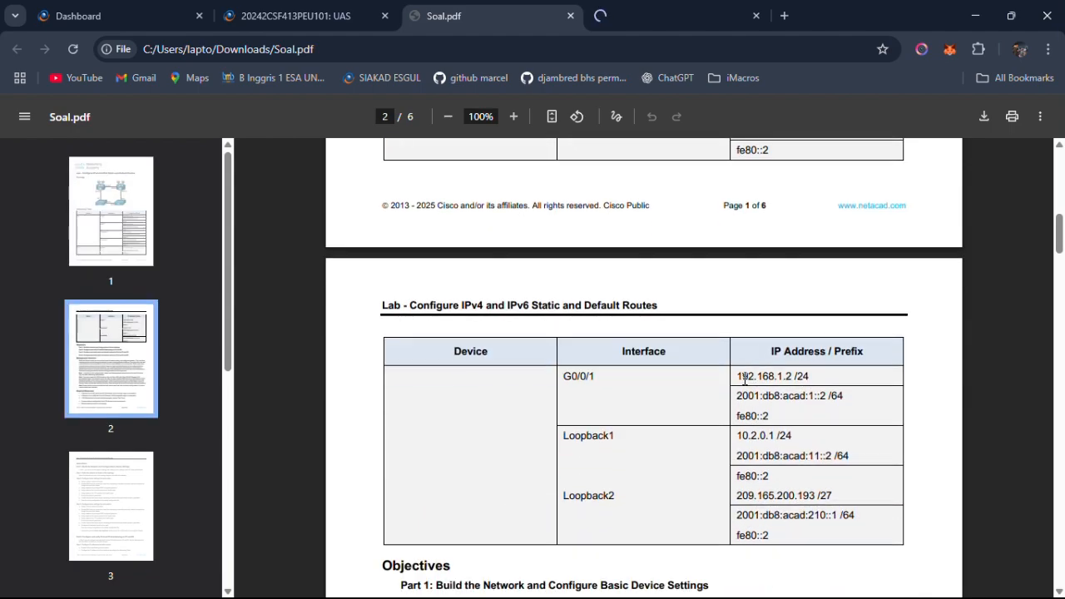
left_click_drag(738, 377, 797, 380)
scroll(754, 400, "down", 6)
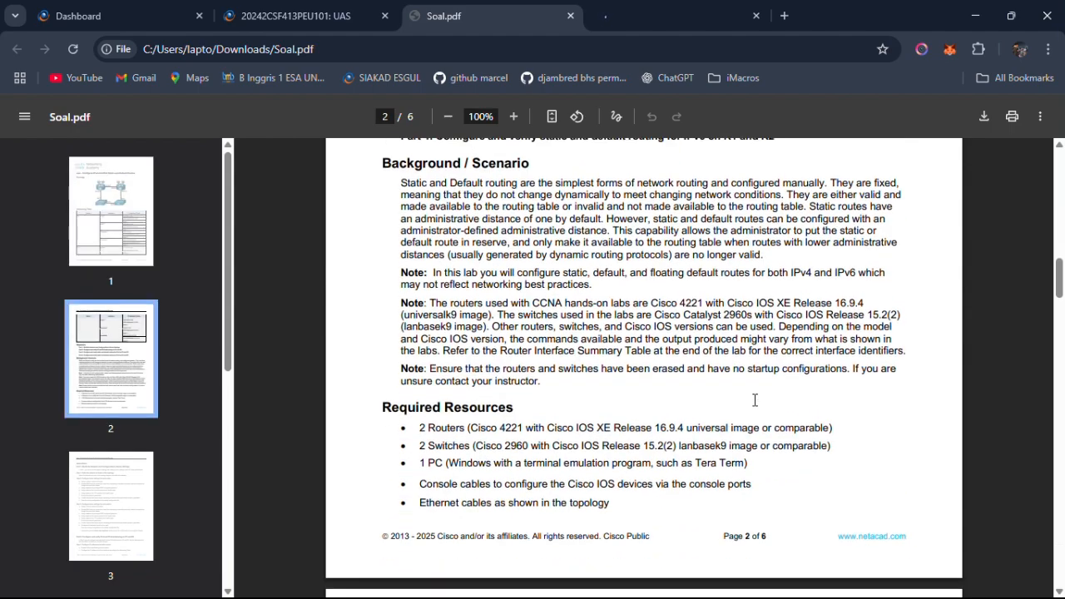
scroll(755, 400, "down", 15)
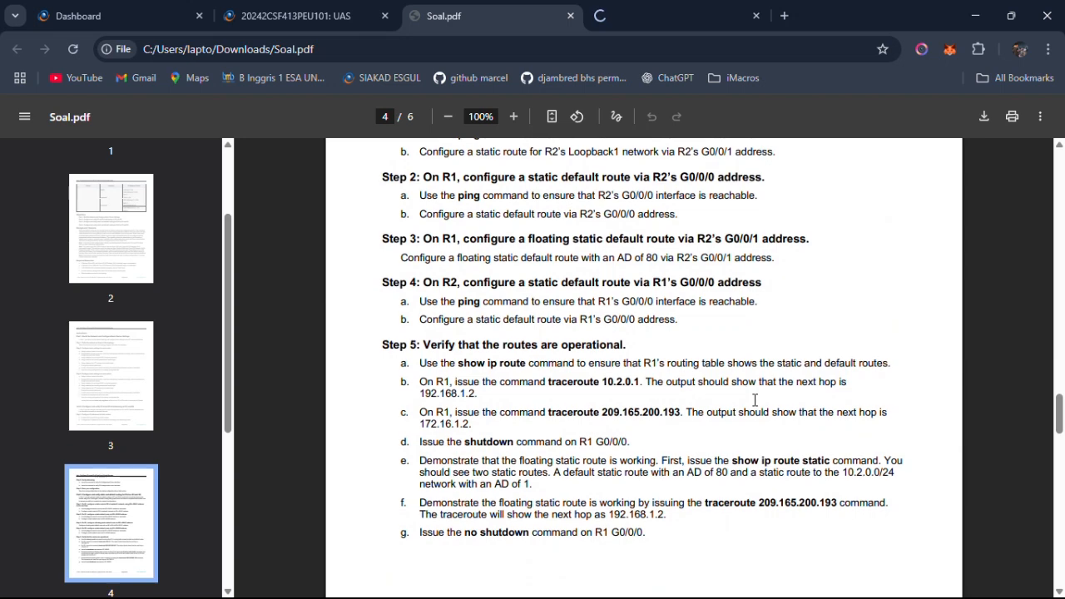
Return to R1's command line, complete the default route command with next hop 192.168.1.2, and run it.
key("alt+Tab")
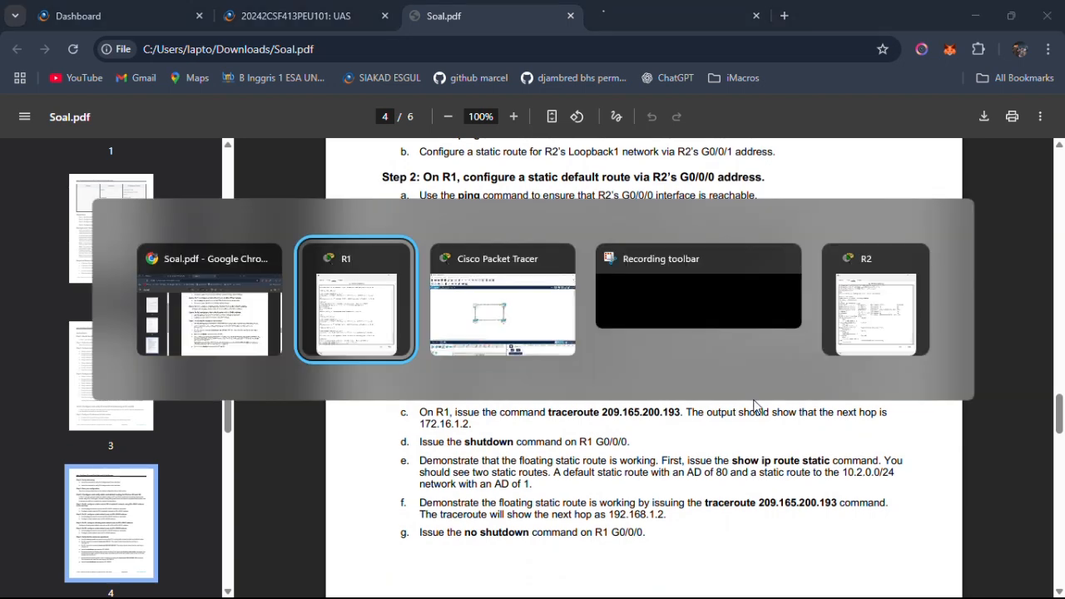
type("19")
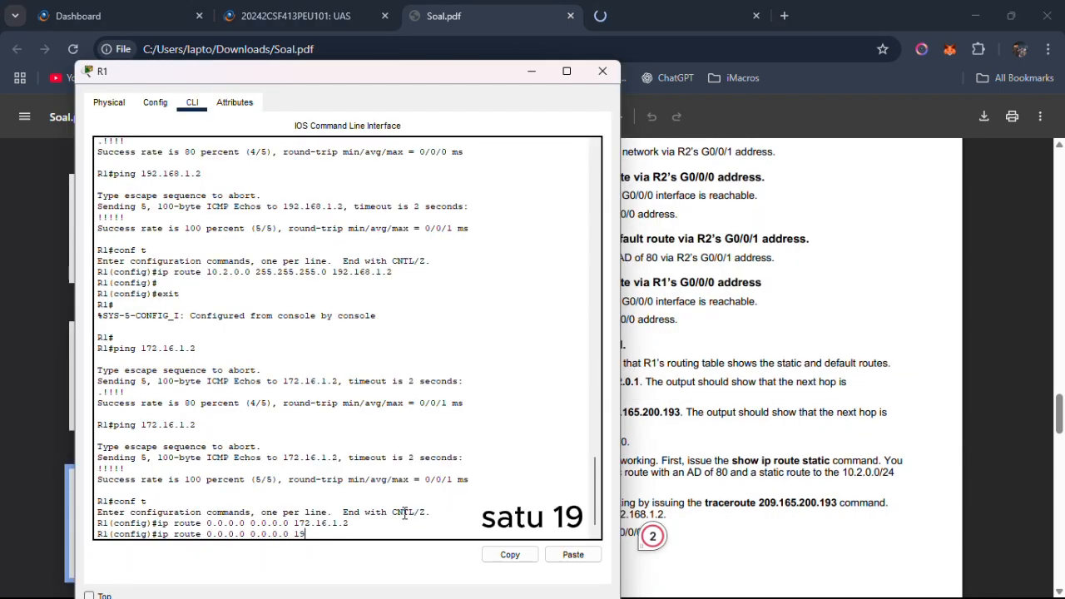
type("2.168.1.2")
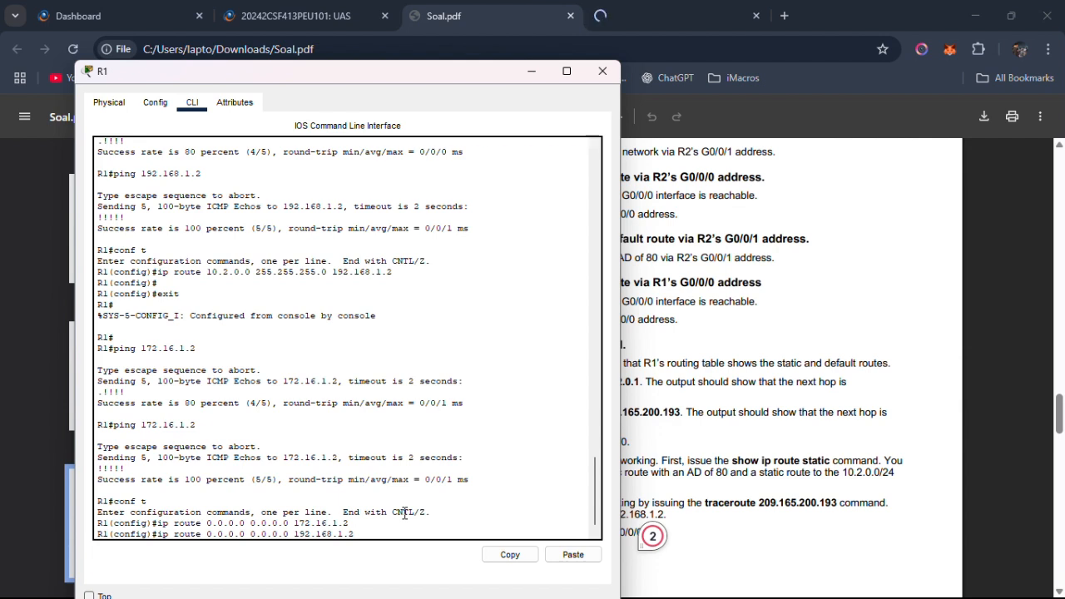
key("Return")
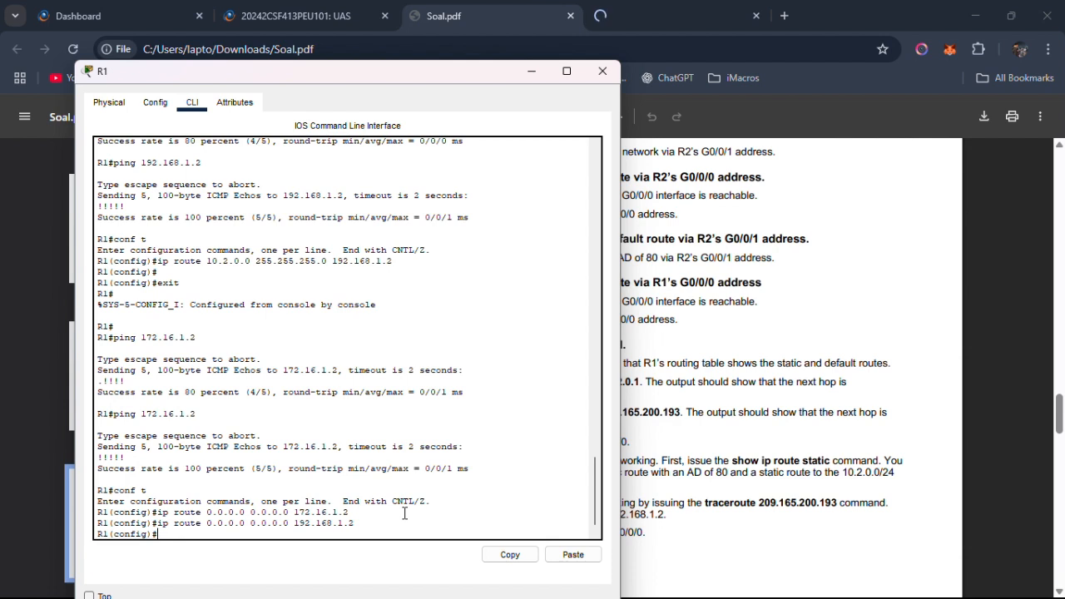
Configure R1's floating static default route via 192.168.1.2 with administrative distance 80, and read Part 3 Step 4 in Soal.pdf.
key("Up")
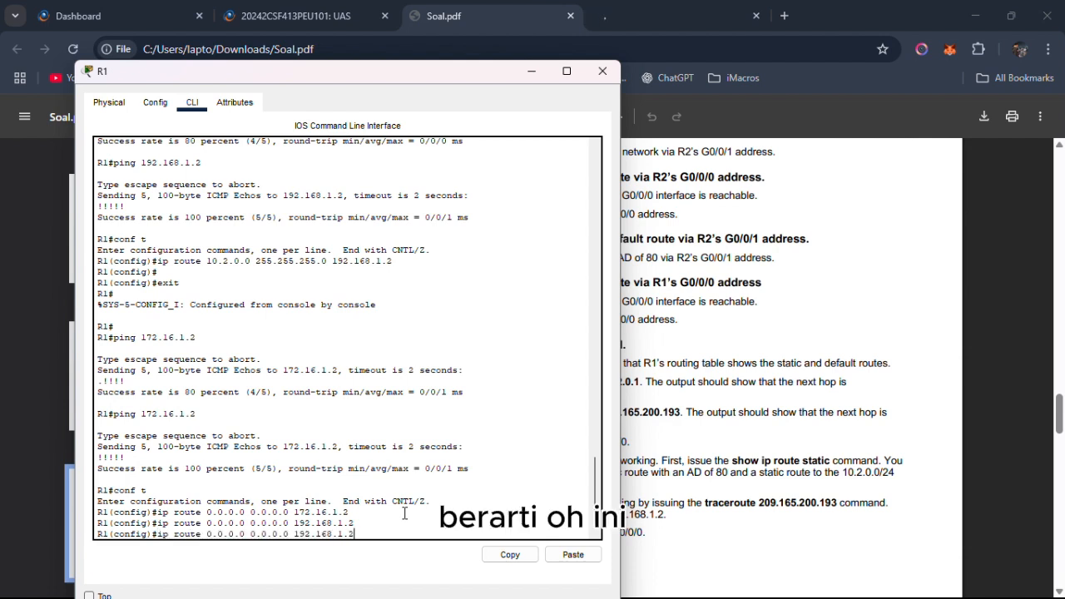
key("Return")
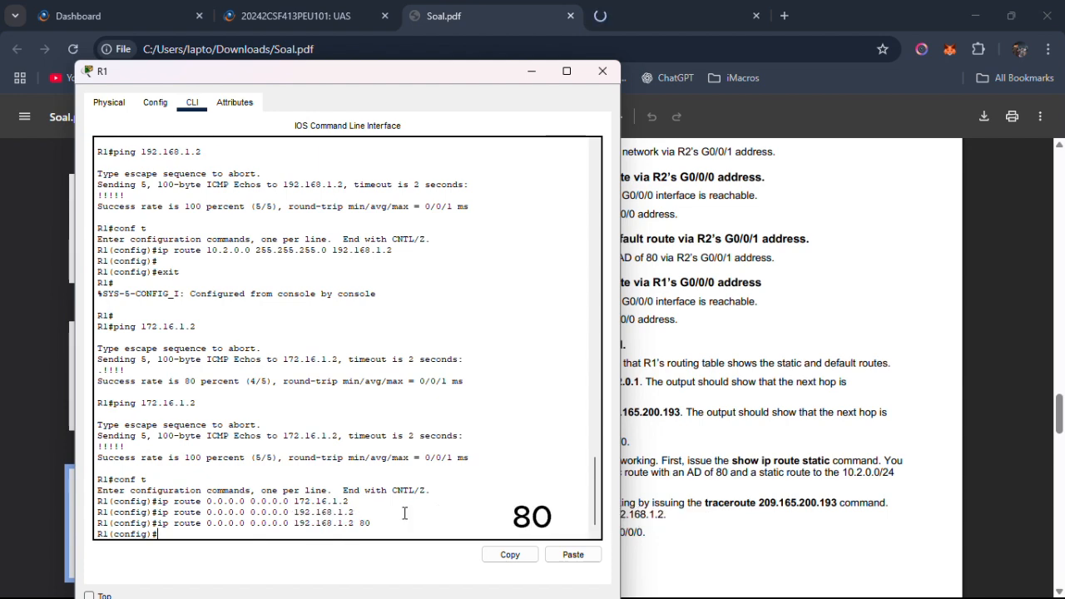
key("alt+Tab")
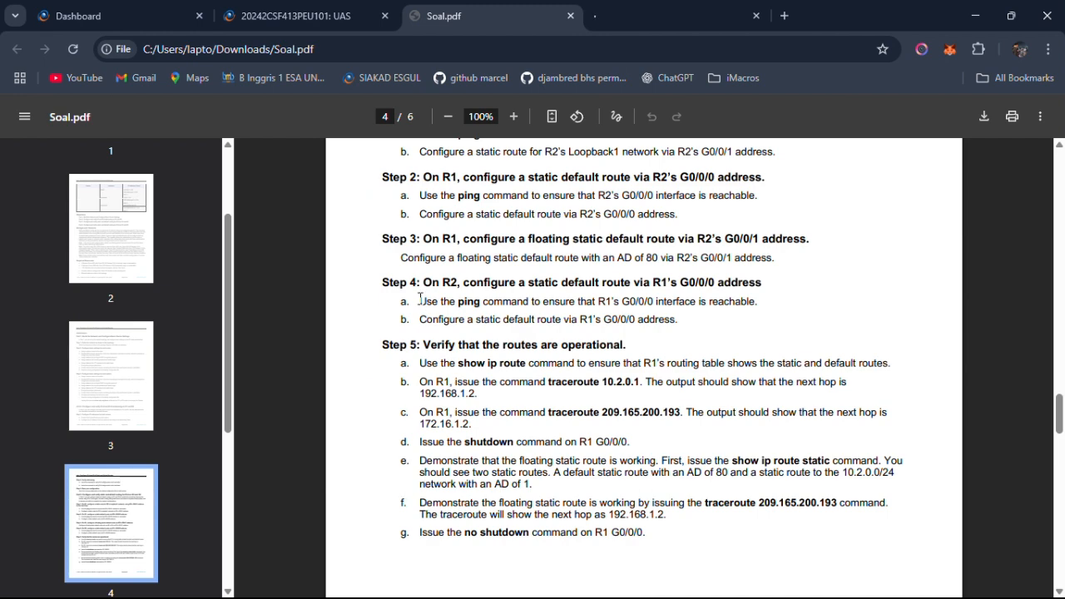
left_click_drag(418, 283, 636, 308)
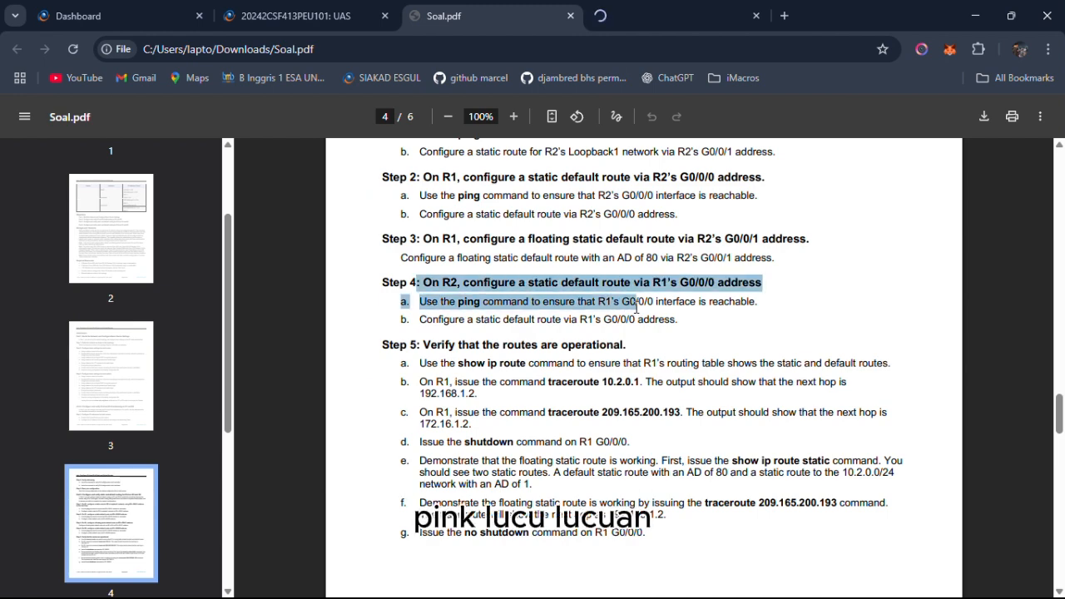
Switch to Cisco Packet Tracer and open router R2's command line at a fresh prompt.
key("alt+Tab")
key("alt+Tab")
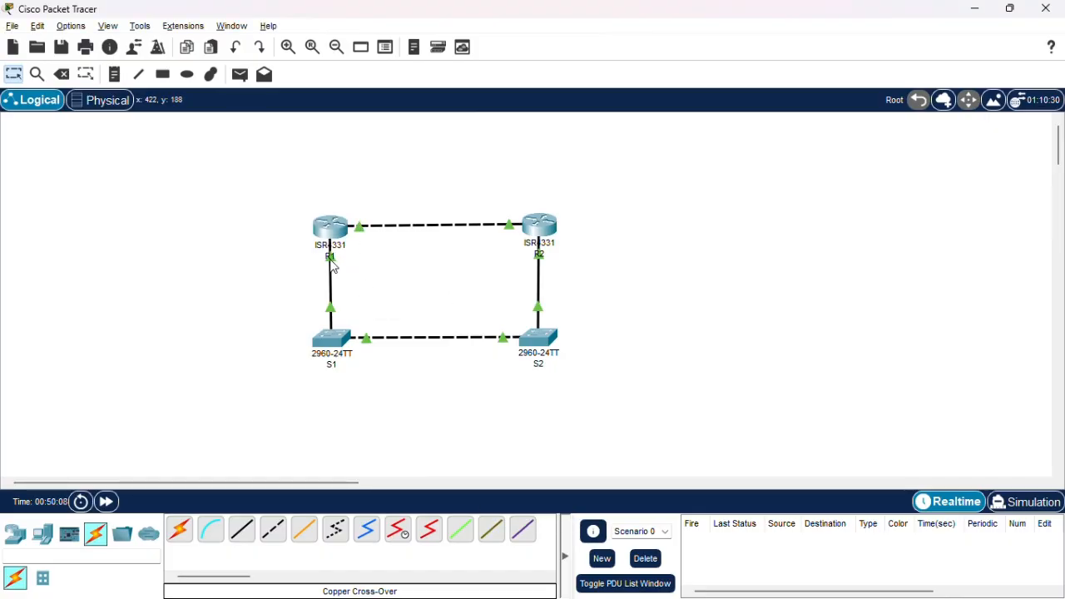
mouse_move(330, 263)
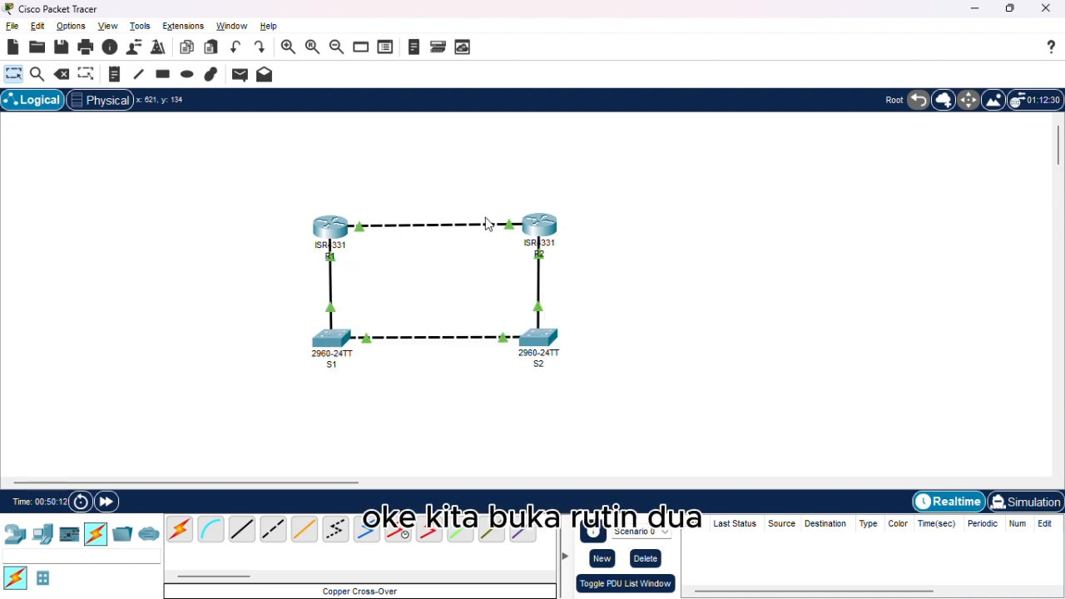
left_click(537, 226)
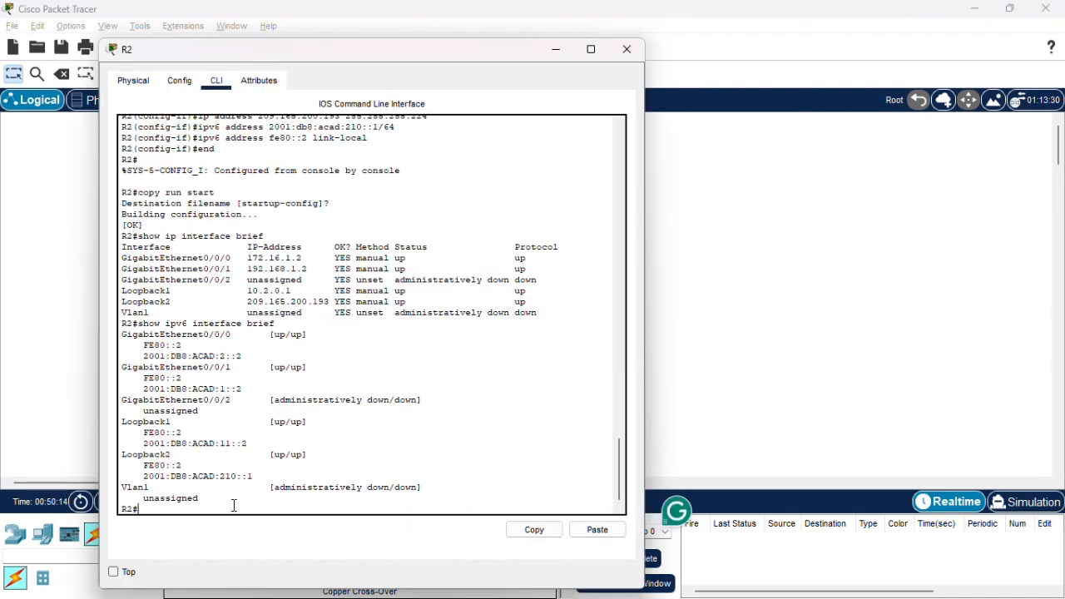
key("Return")
key("Return")
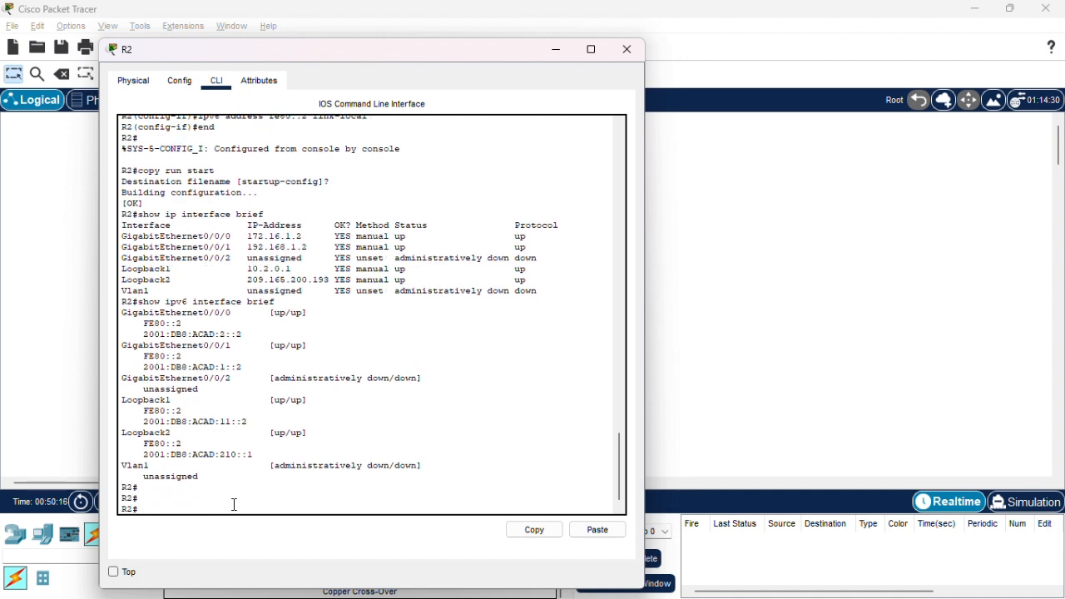
Ping R1's G0/0/0 address 172.16.1.1 from R2 to test reachability.
type("enonf t")
key("BackSpace")
key("BackSpace")
key("BackSpace")
key("BackSpace")
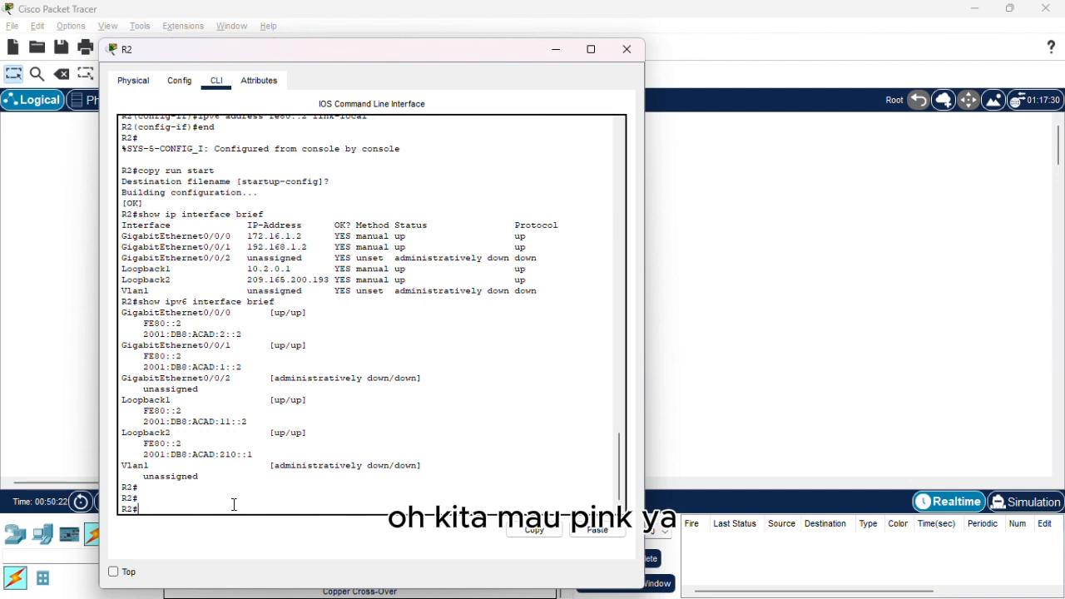
type("ping 1")
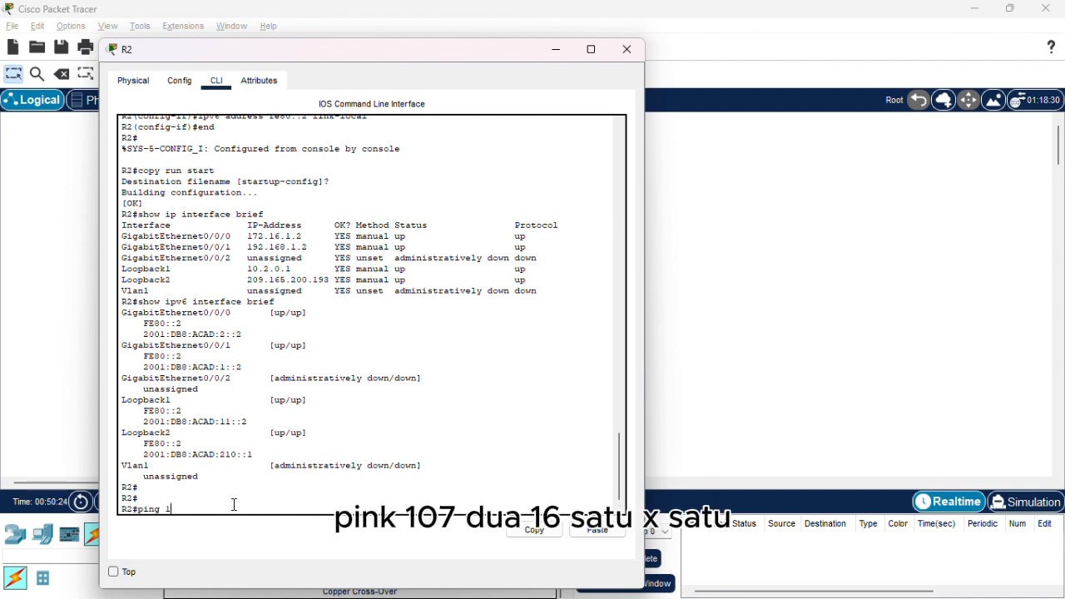
type("72.16.1.1")
key("Return")
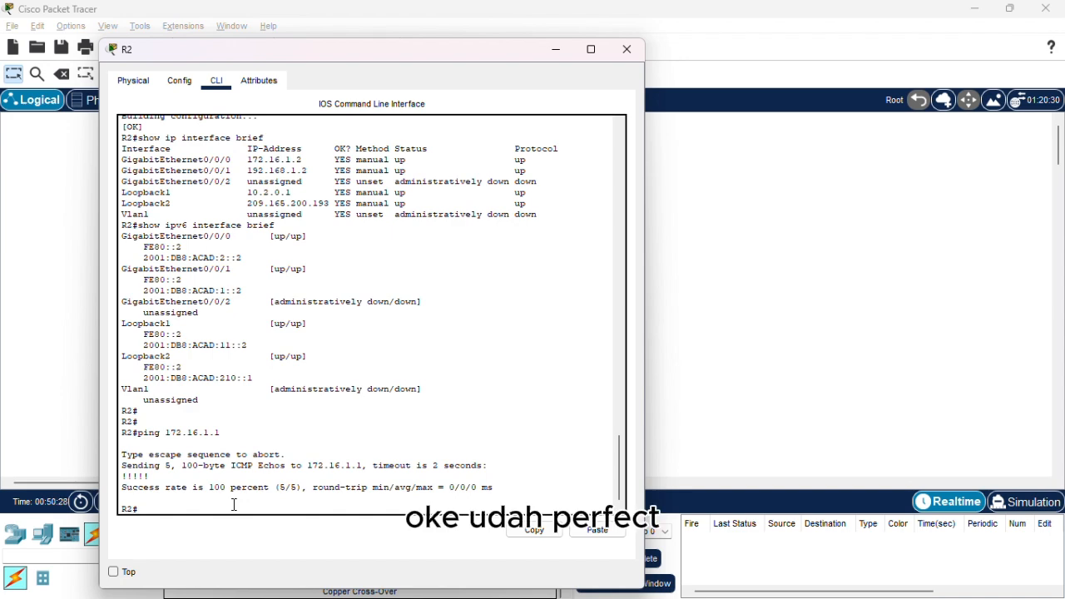
Check Part 3 Step 4b on R2's static default route in Soal.pdf, and return to R2's command line.
key("alt+Tab")
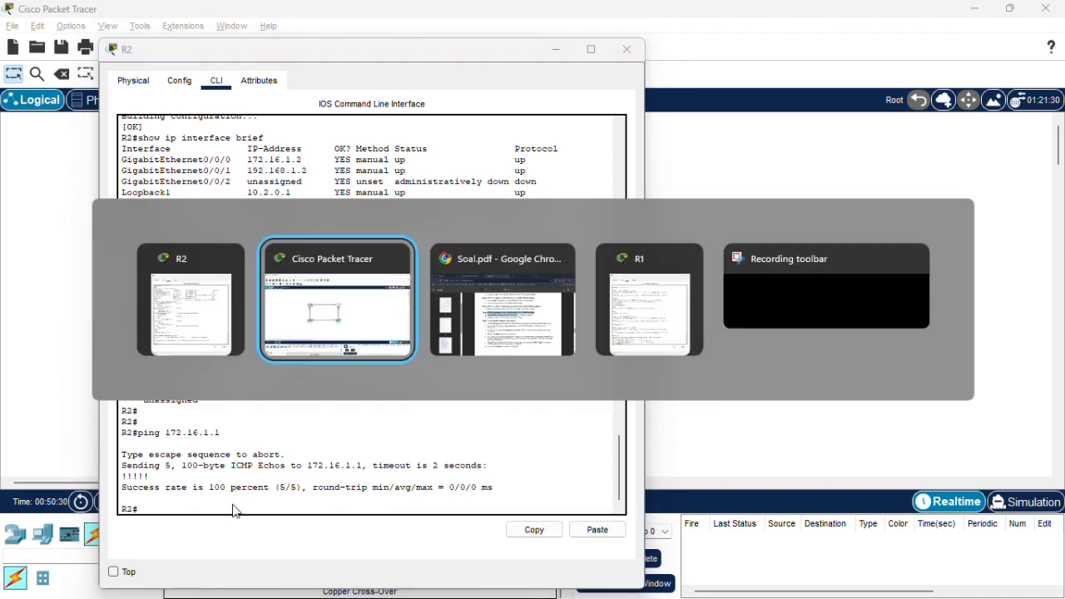
key("alt+Tab")
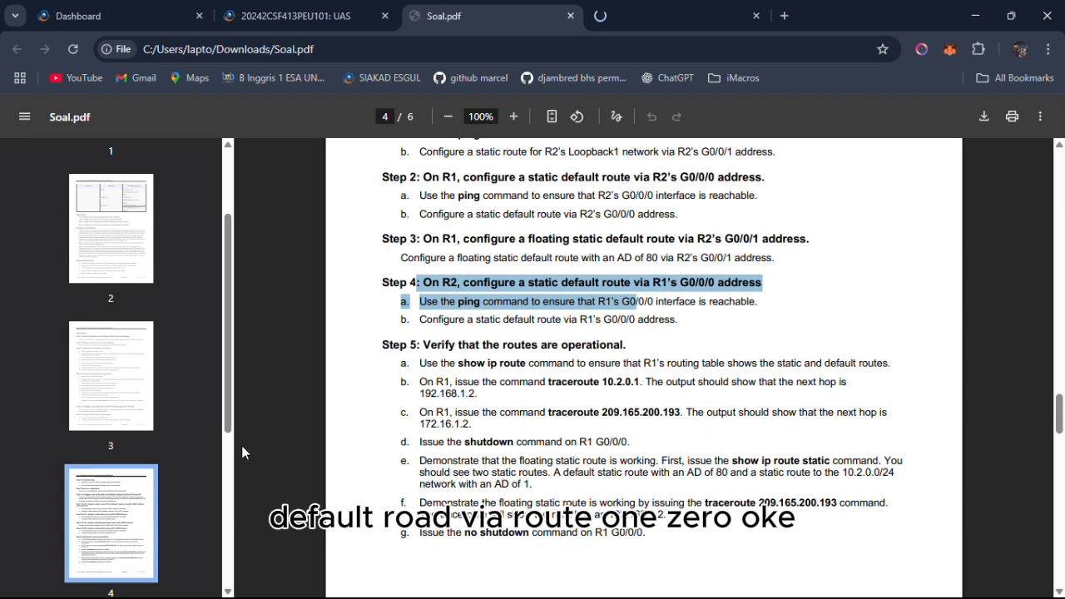
left_click(562, 326)
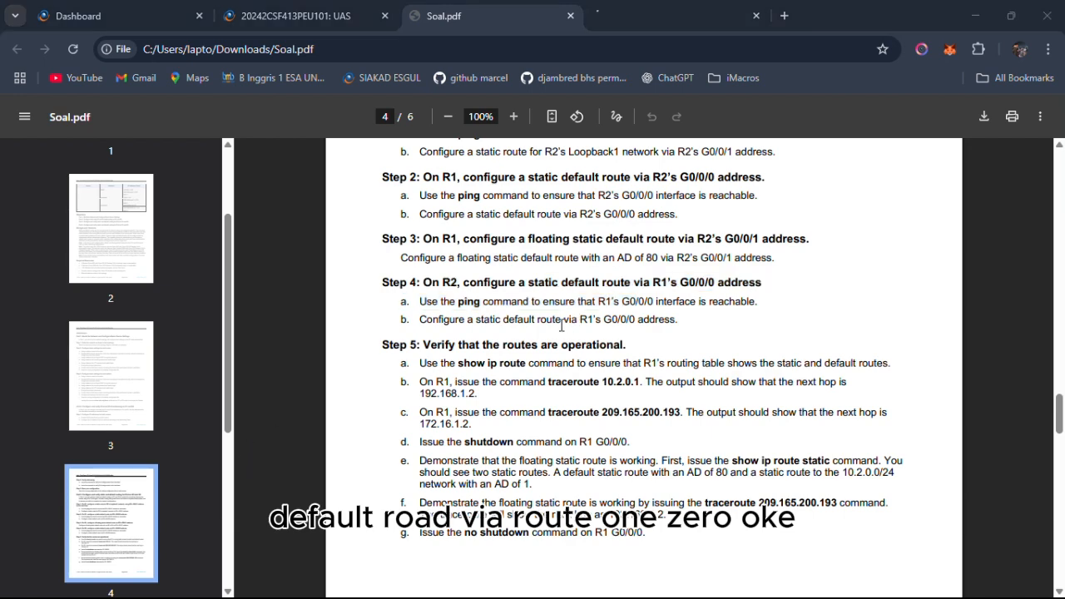
key("alt+Tab")
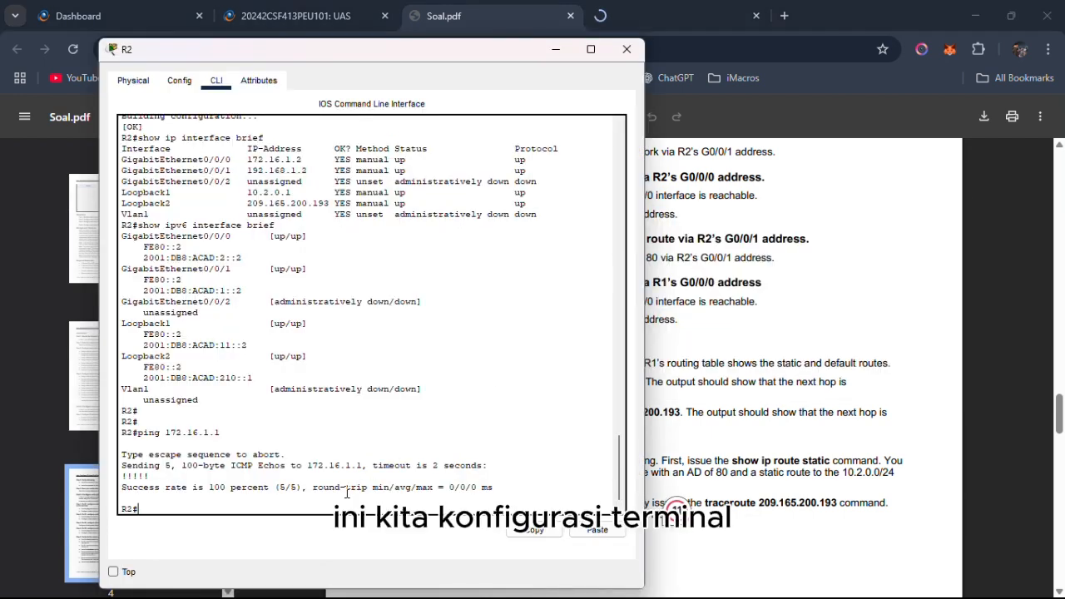
Enter global configuration mode on R2 and add a static default route with ip route 0.0.0.0 0.0.0.0 172.16.1.1.
type("conf t")
key("Return")
type("ip")
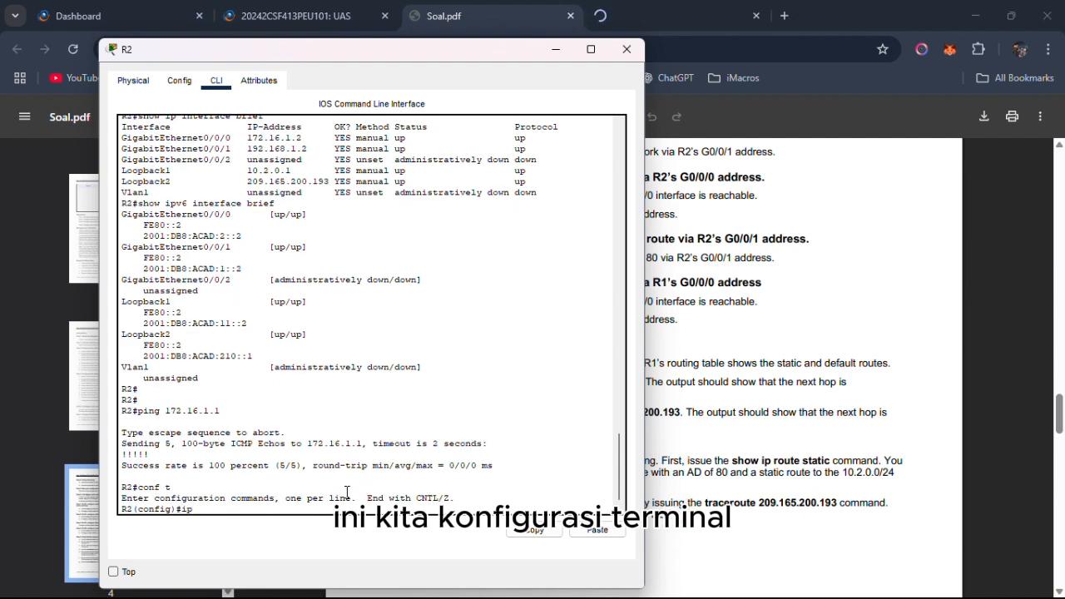
type(" route")
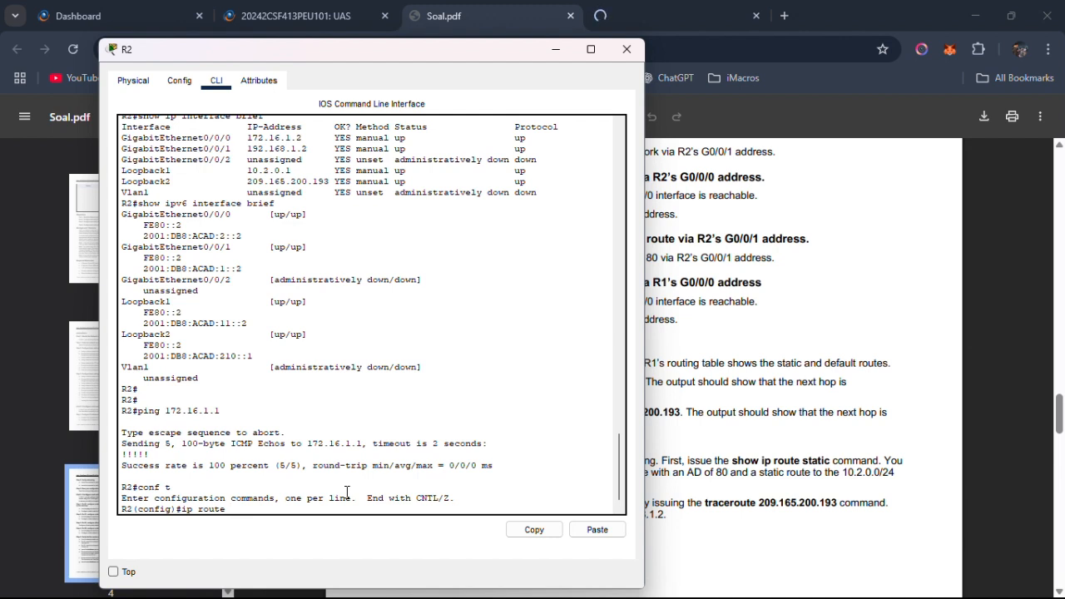
type(" 0.")
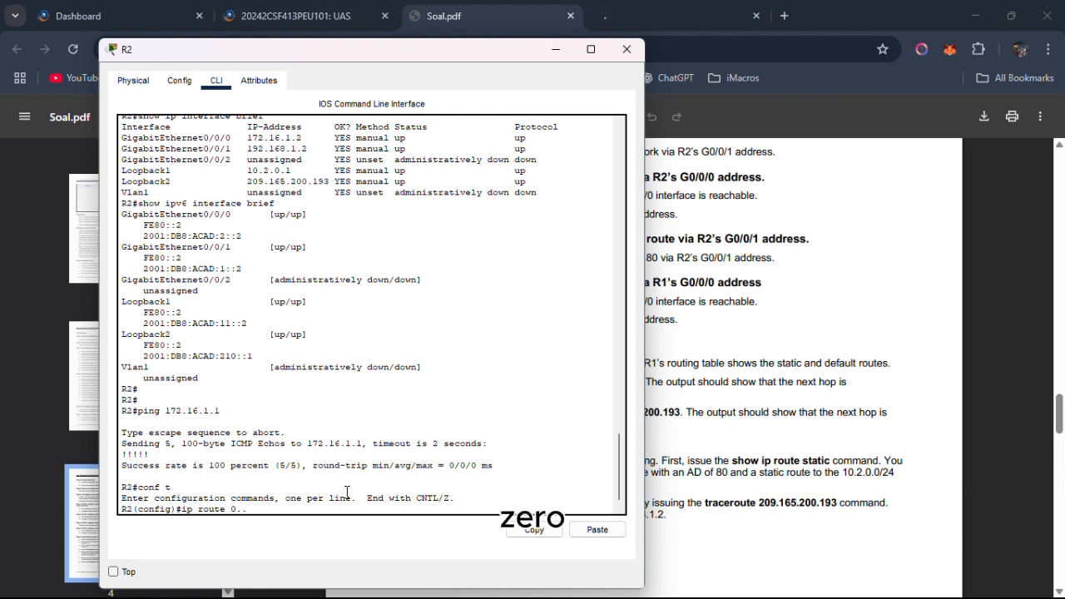
type("0")
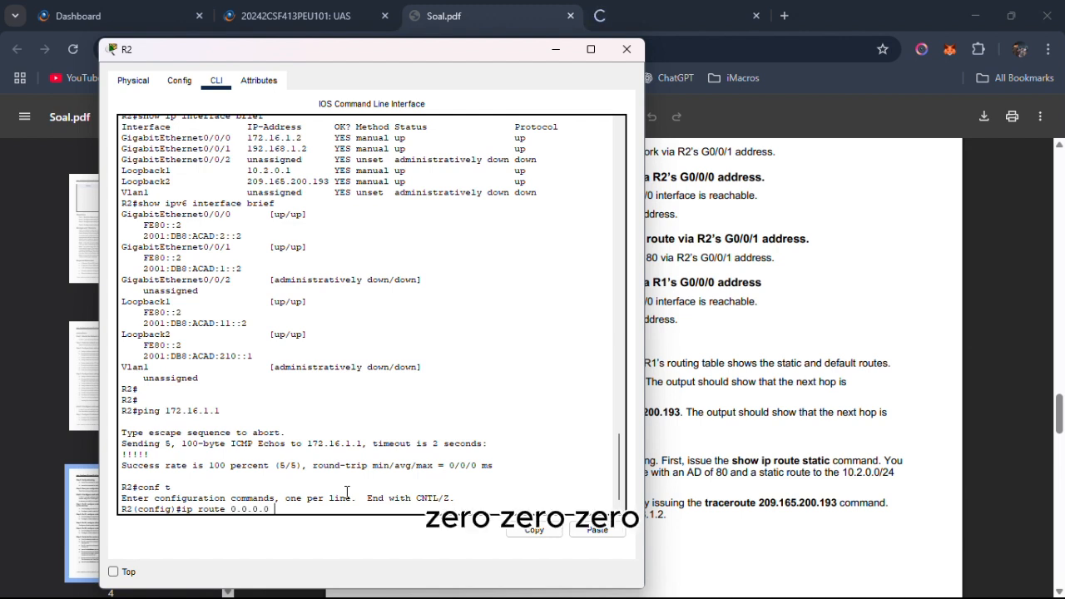
type(".0.0 0.0.0.0")
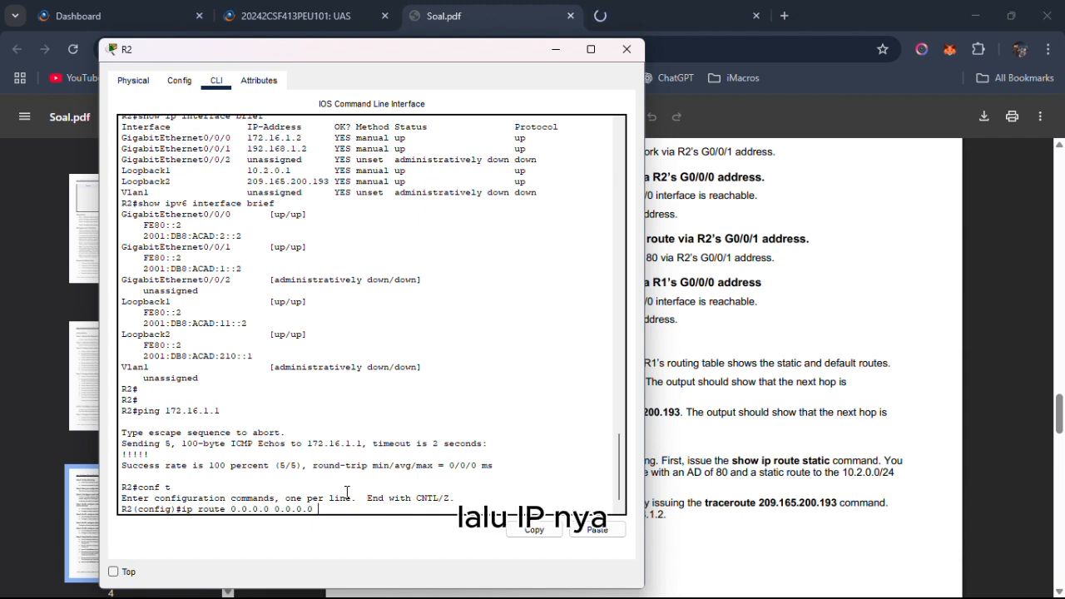
type(" 17")
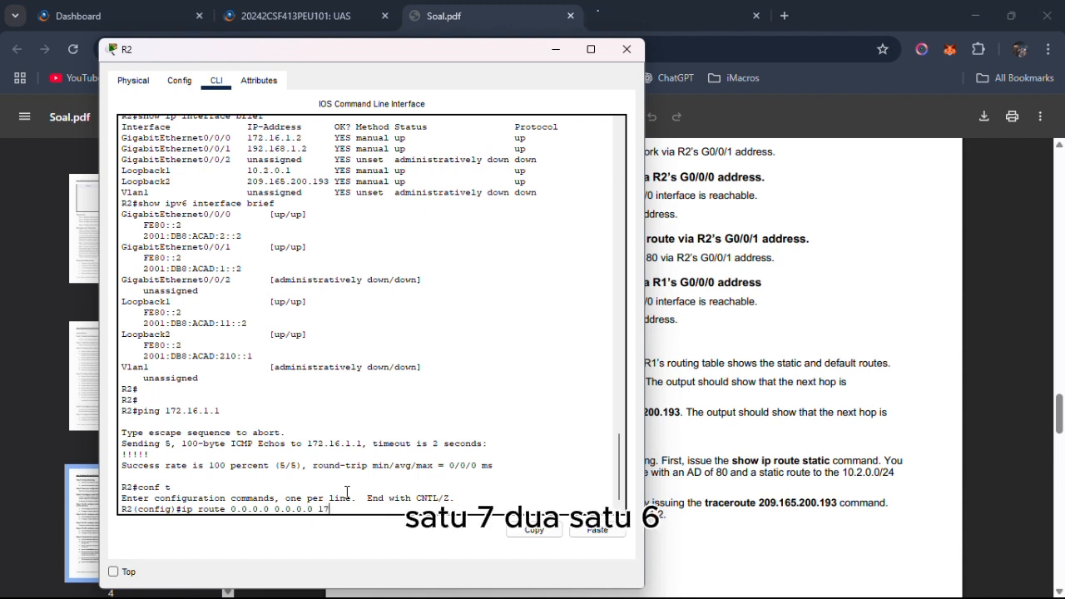
type("2.168")
key("BackSpace")
type(".")
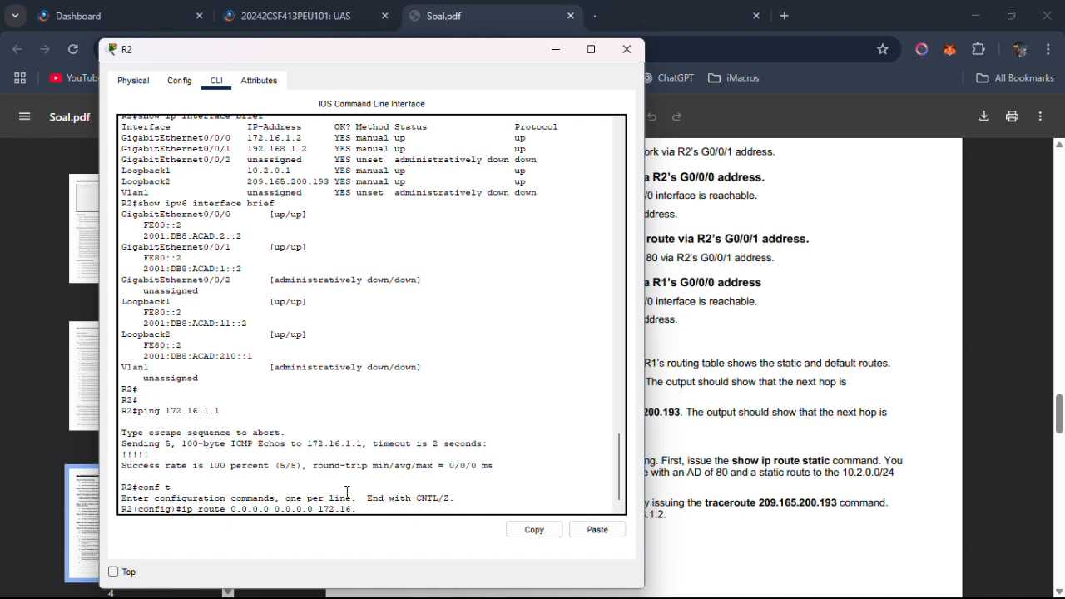
type("1.1")
key("Return")
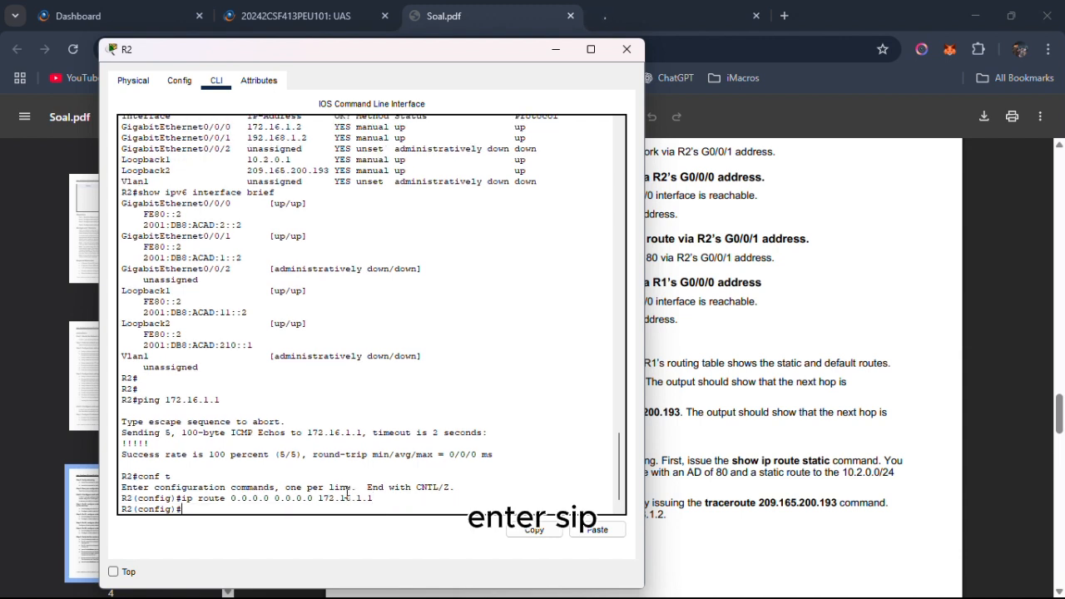
Read Part 3 Step 5 on verifying the routes in Soal.pdf, and switch to R1's command line.
key("alt+Tab")
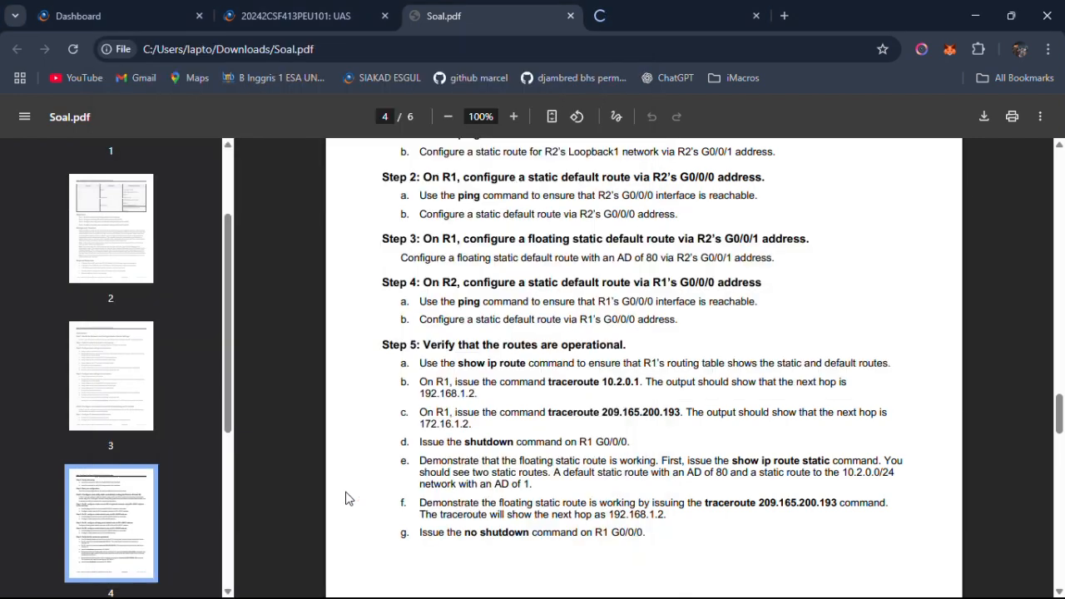
scroll(385, 284, "down", 1)
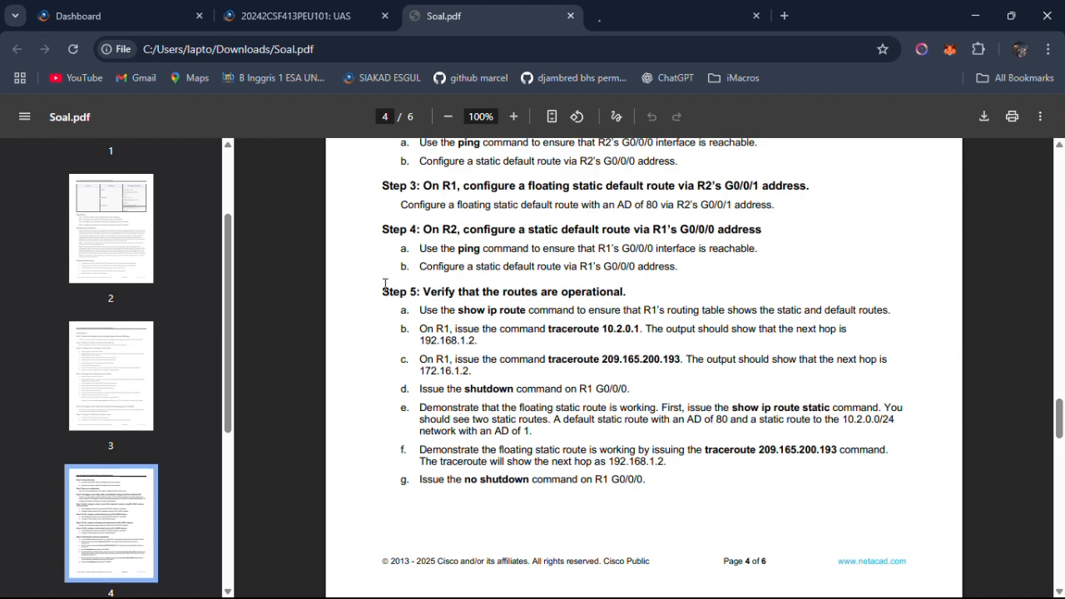
key("alt+Tab")
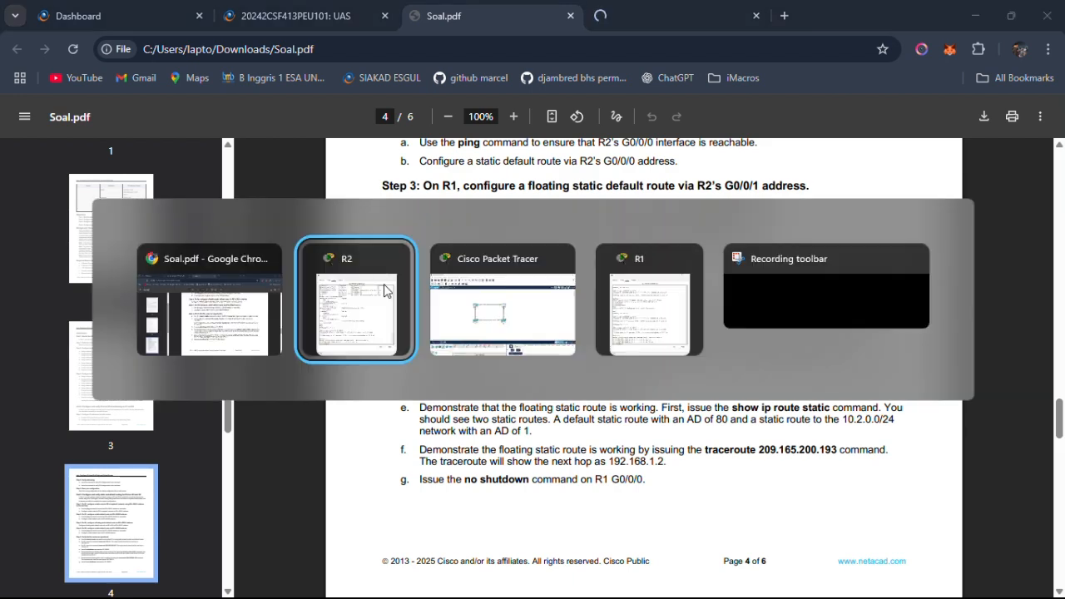
key("alt+Tab")
key("alt+Tab")
key("alt+Tab")
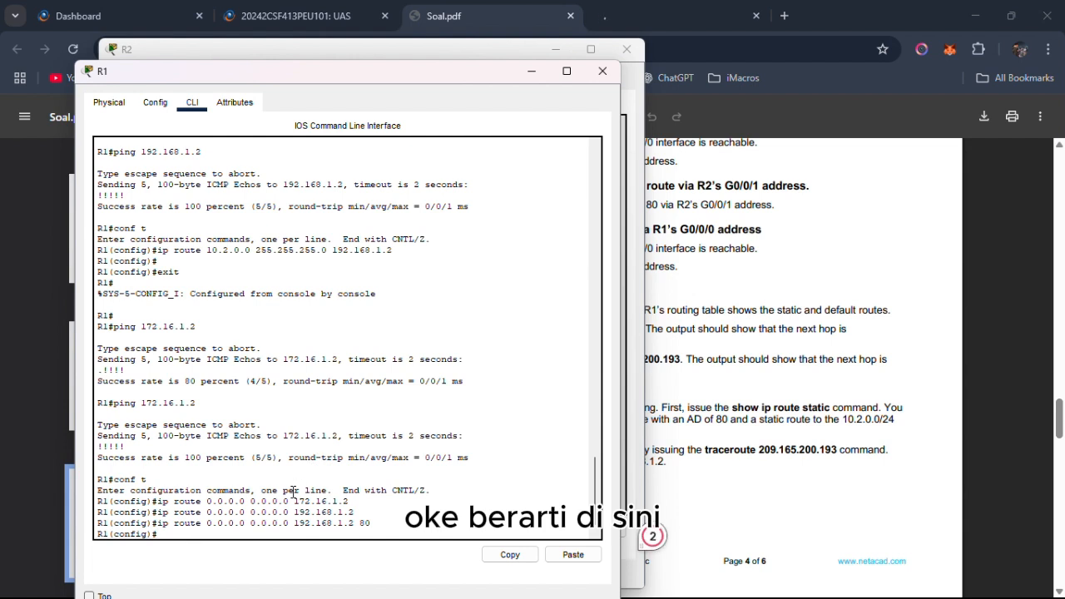
Exit configuration mode on R1 and display its routing table with show ip route.
type("exit")
key("Return")
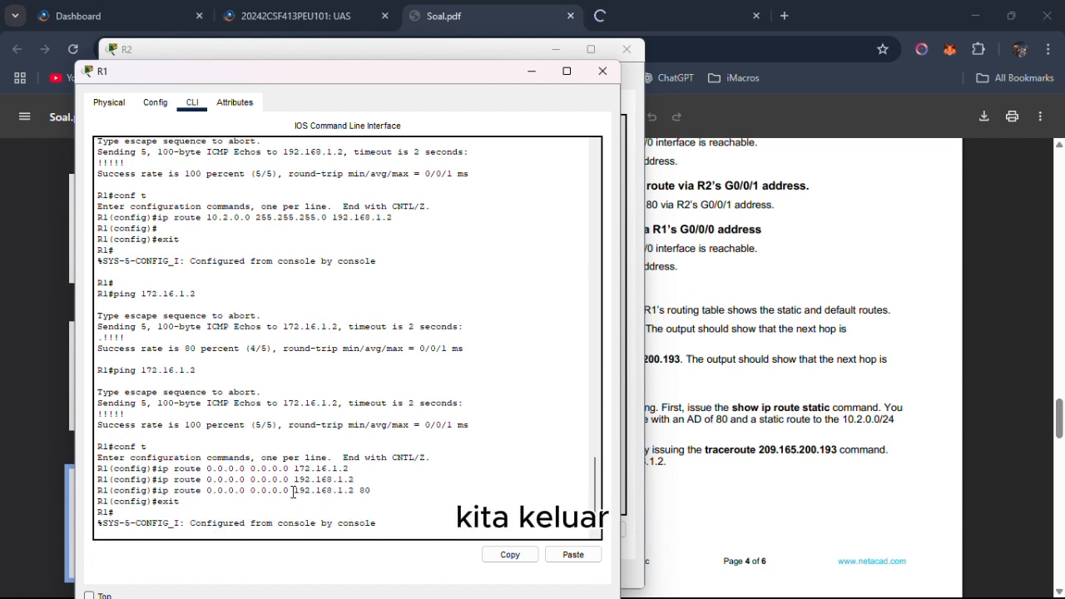
key("Return")
type("show")
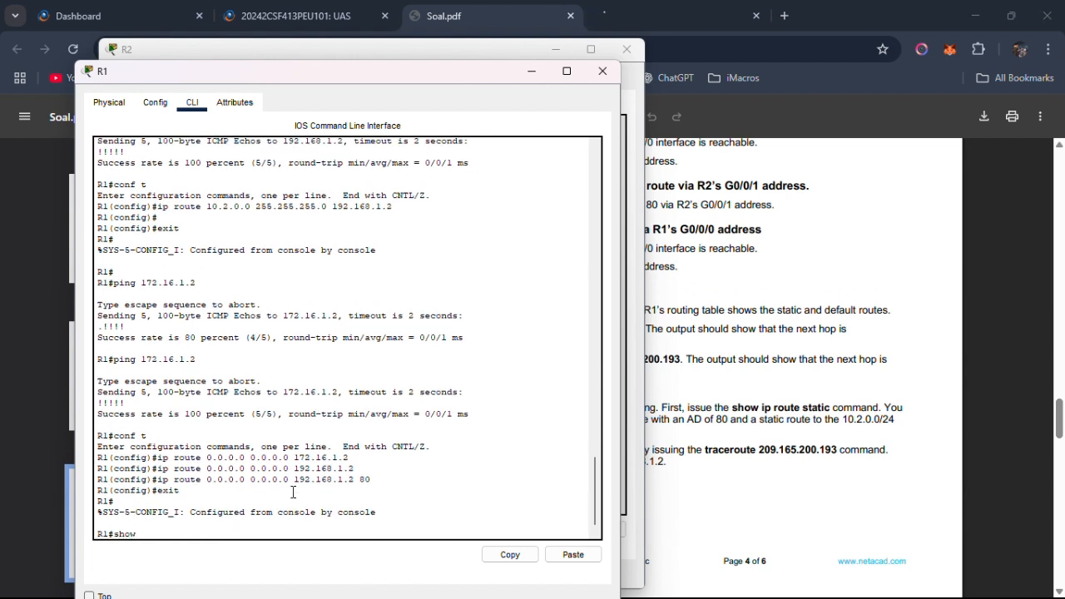
type(" ip route")
key("Return")
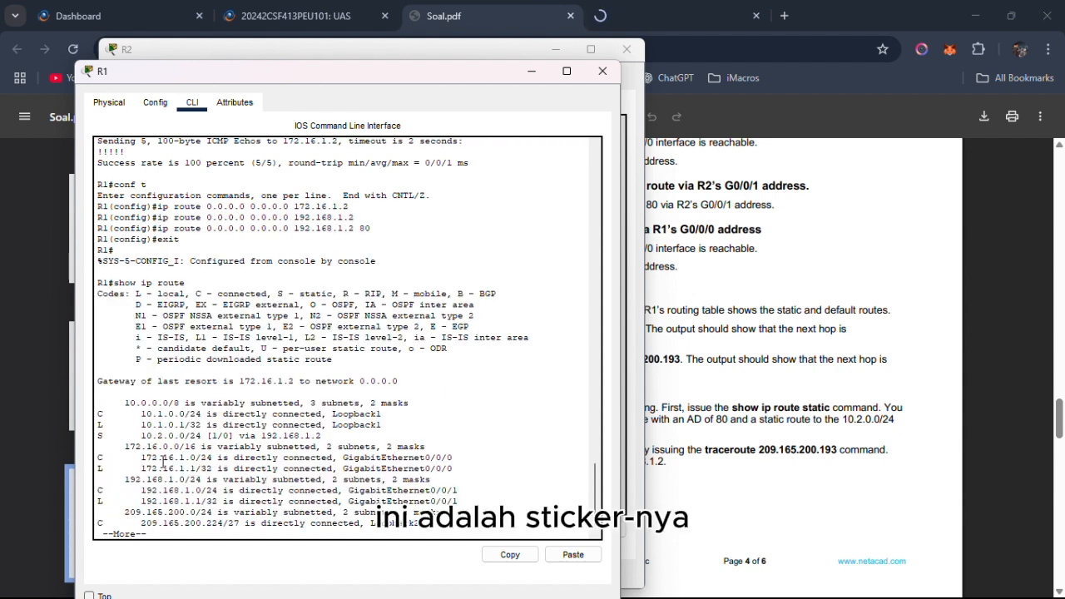
Examine the static and default routes through the end of R1's routing table, and return to Part 3 Step 5 in Soal.pdf.
left_click_drag(322, 435, 101, 436)
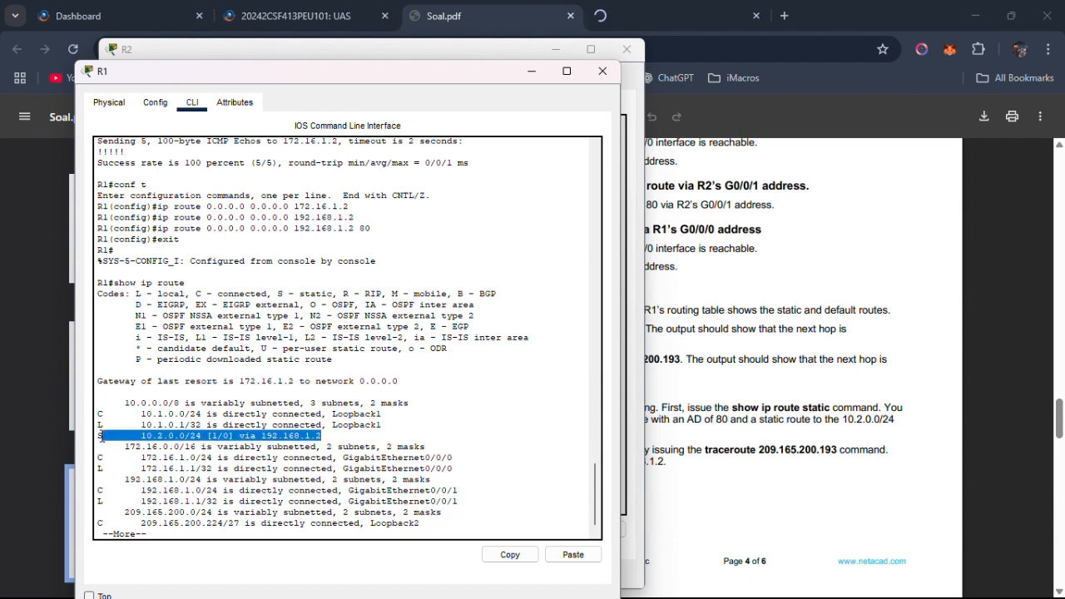
scroll(295, 515, "down", 1)
left_click(294, 515)
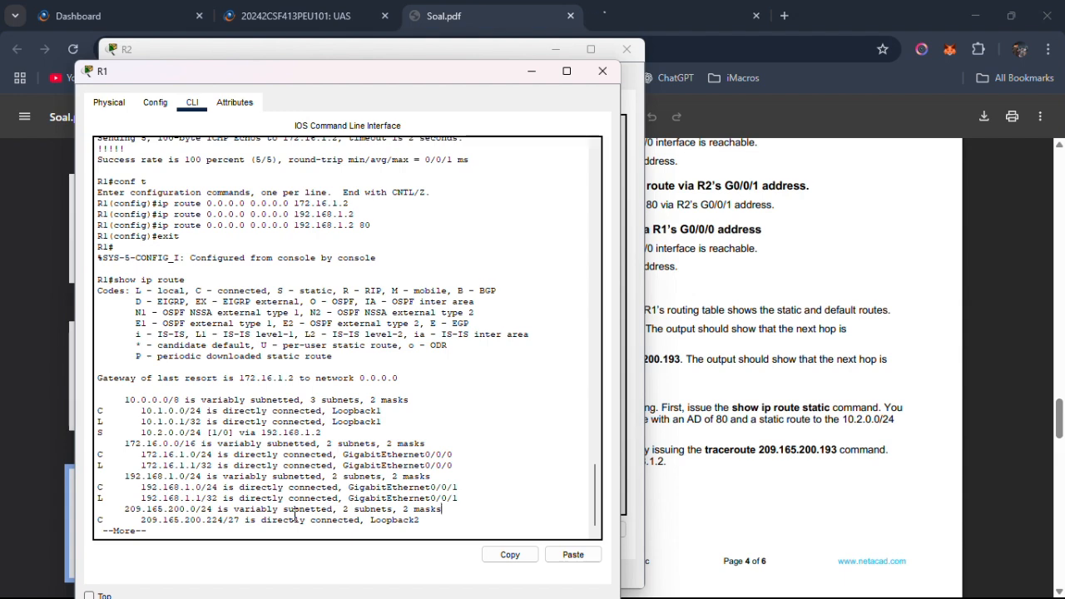
key("Return")
key("Return")
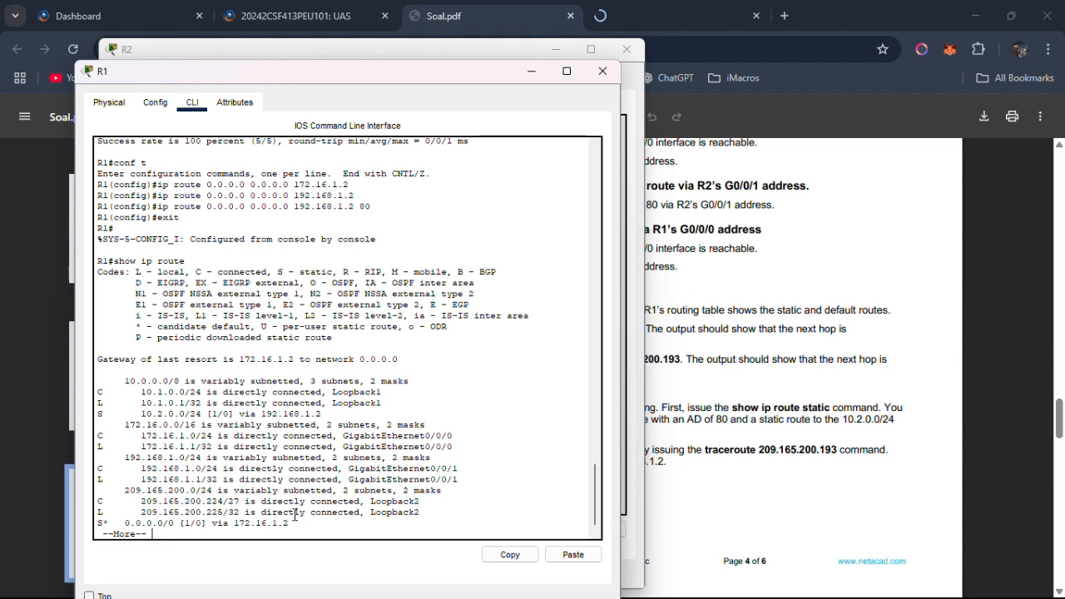
key("Return")
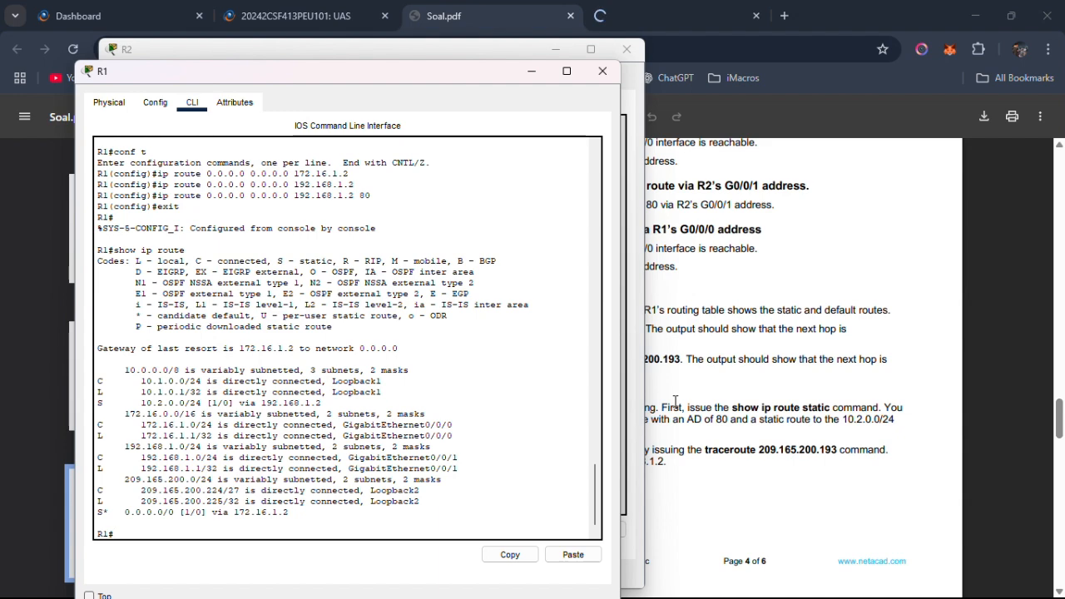
key("alt+Tab")
key("alt+Tab")
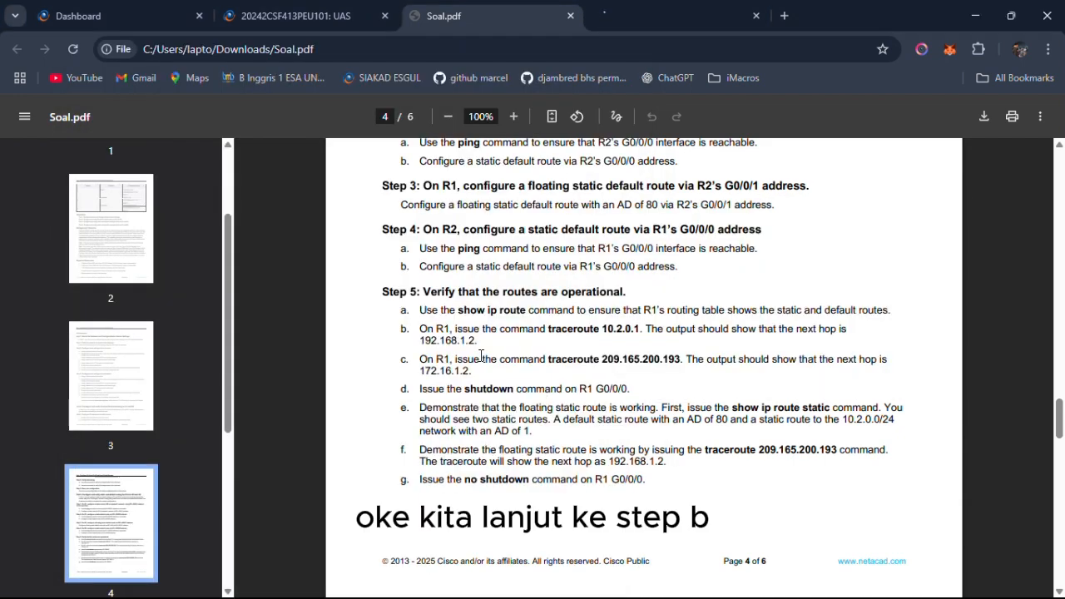
Read Step 5b in Soal.pdf, switch to R1's command line, and run traceroute 10.2.0.1.
left_click_drag(419, 331, 817, 334)
key("alt+Tab")
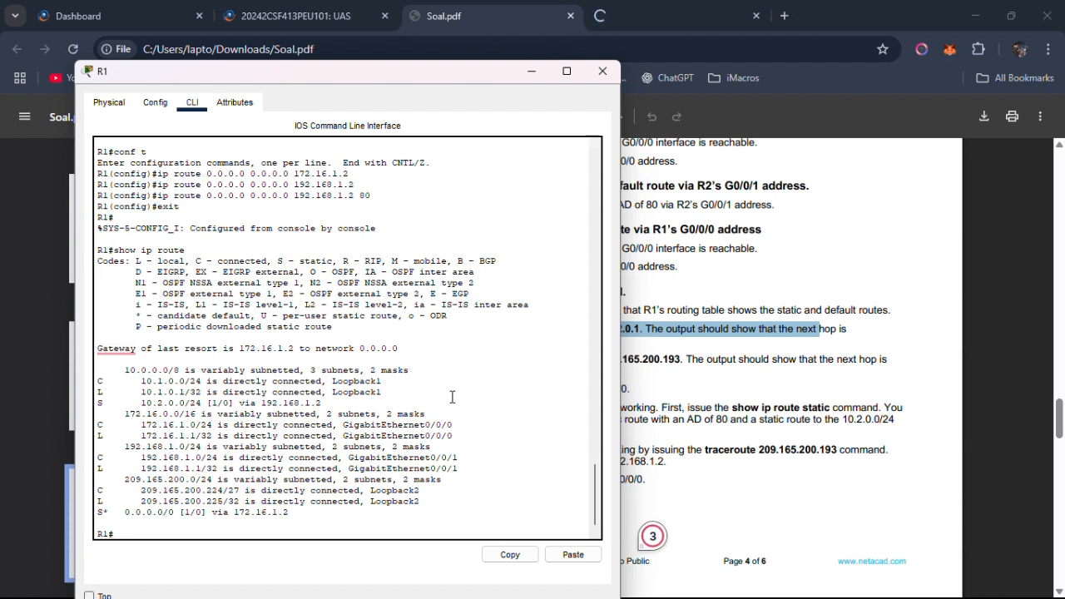
type("trace")
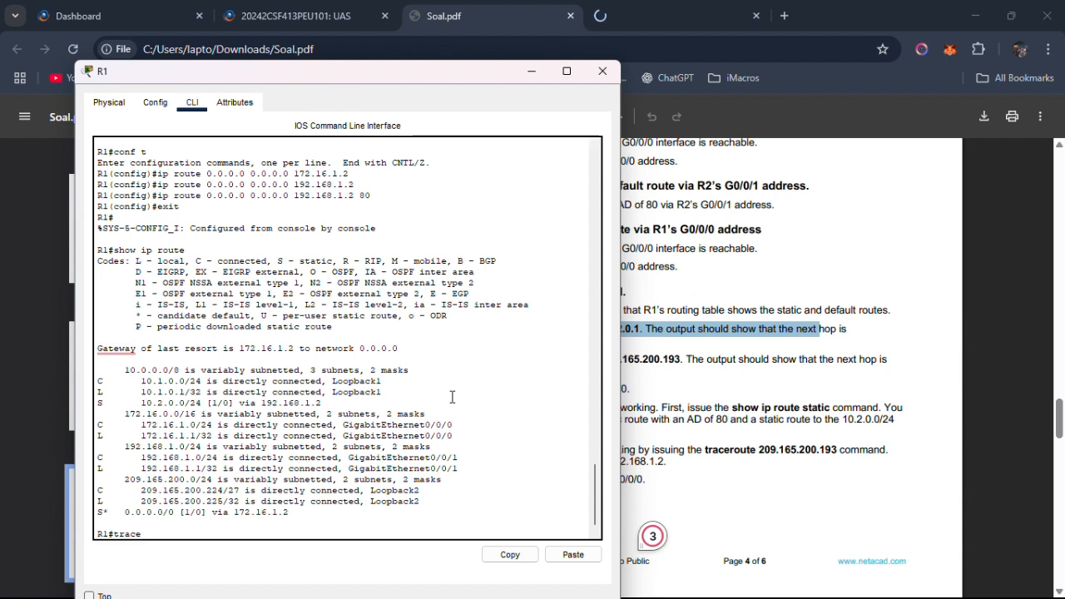
type("route")
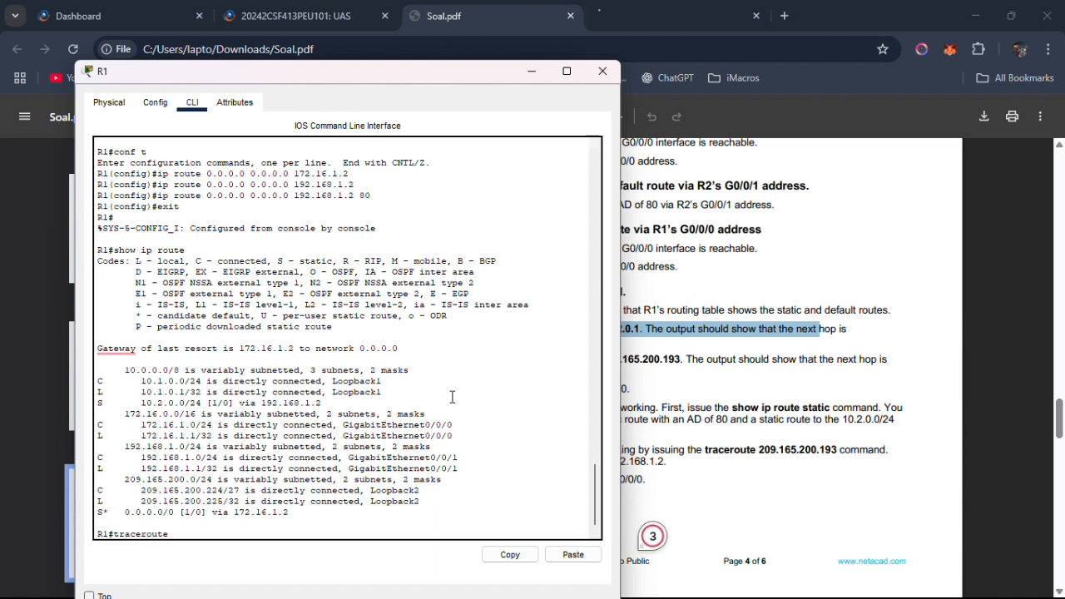
type(" 10.2.0.1")
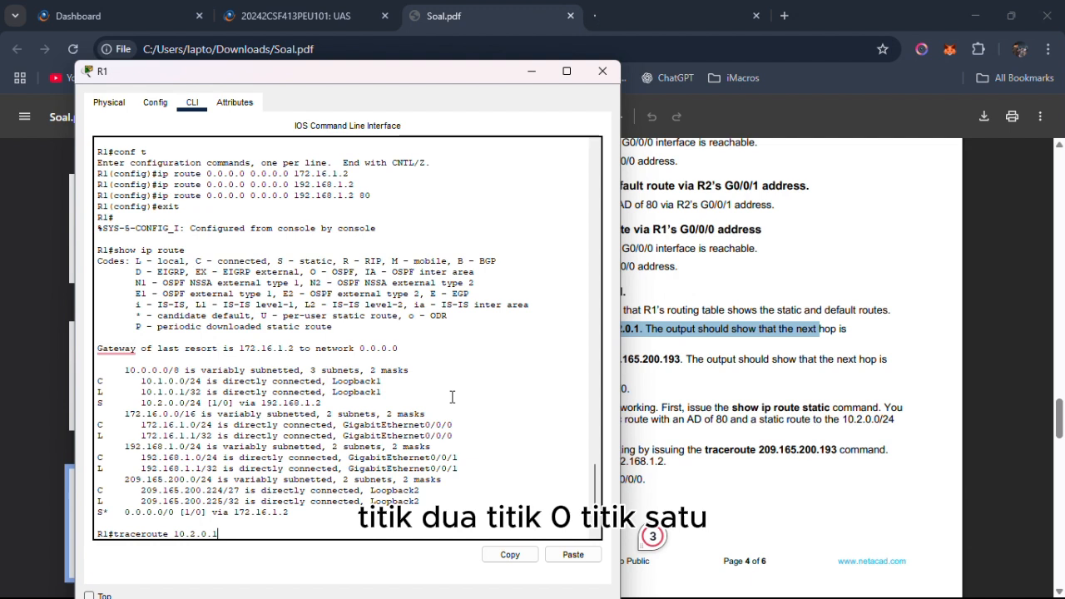
key("Return")
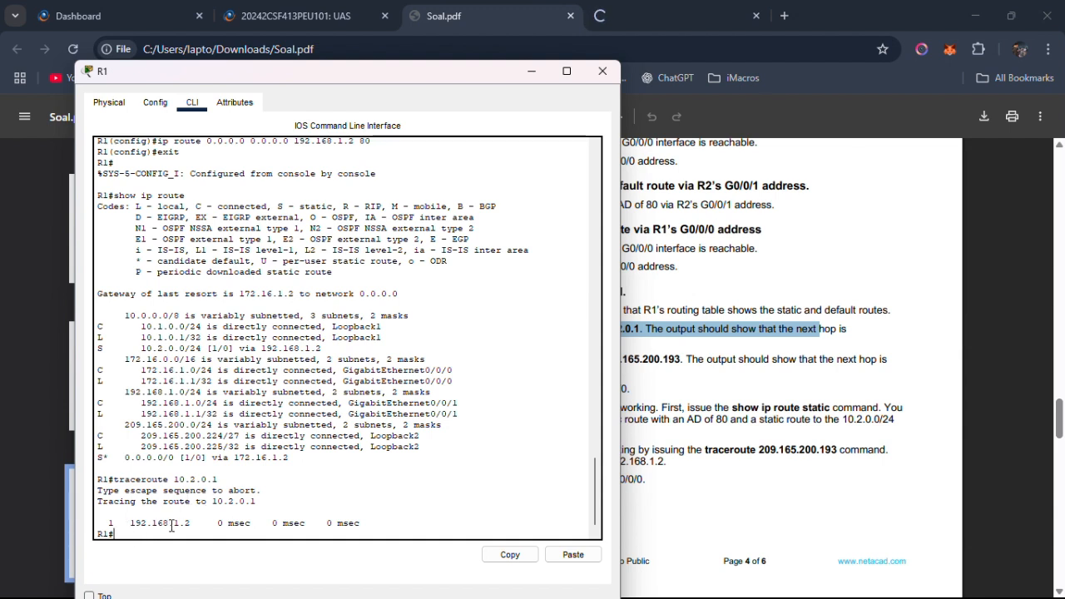
Copy the address 209.165.200.193 from Step 5c in Soal.pdf, and switch back to R1's command line.
left_click(695, 426)
left_click_drag(420, 360, 680, 358)
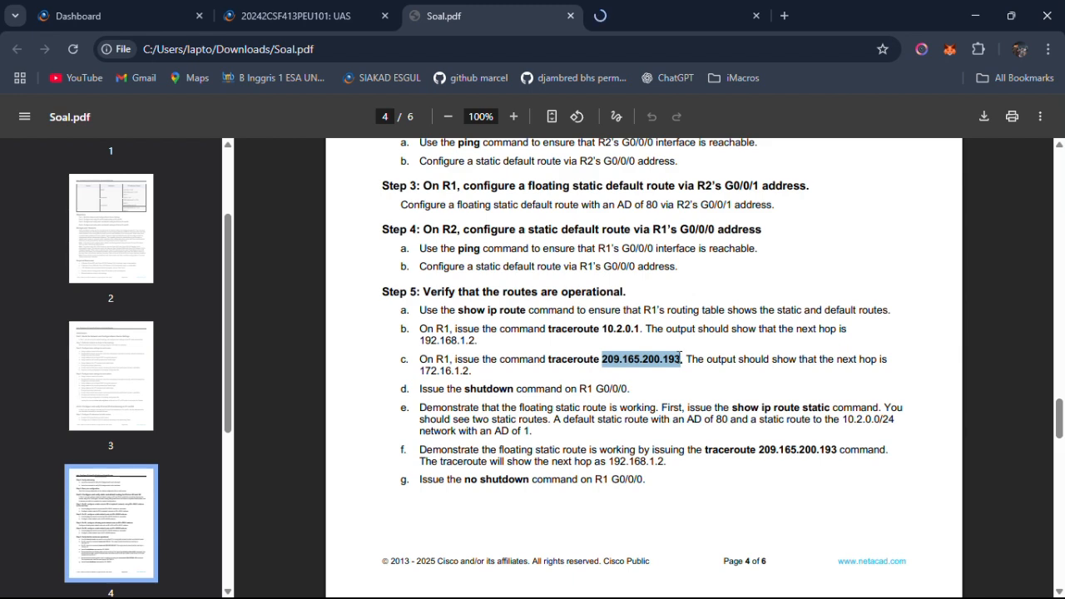
right_click(680, 357)
left_click(697, 374)
left_click(505, 382)
key("alt+Tab")
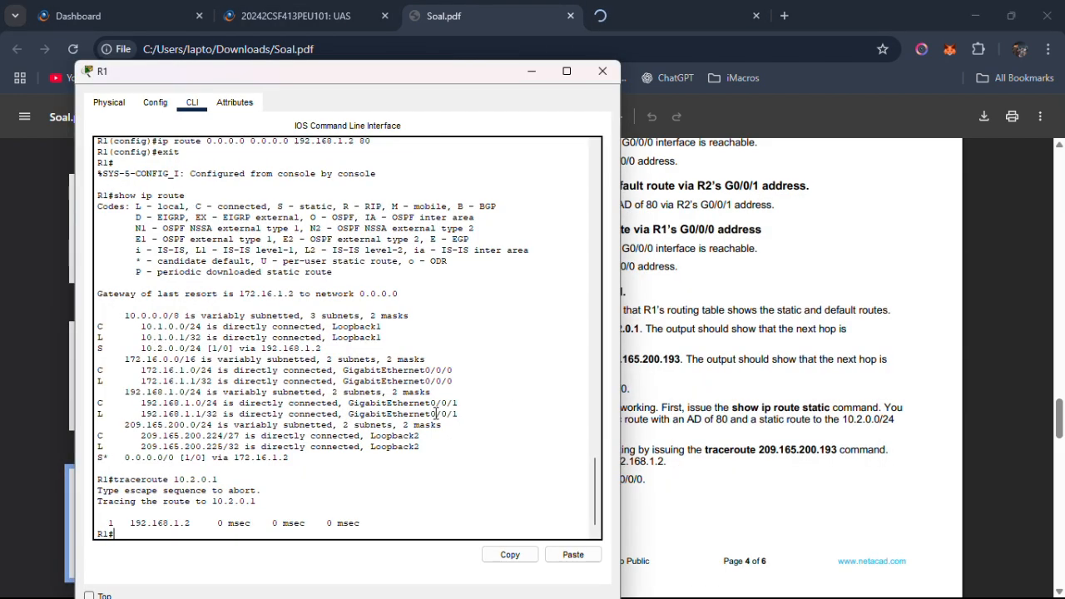
Reuse the previous traceroute command on R1 with the copied address to run traceroute 209.165.200.193.
key("Up")
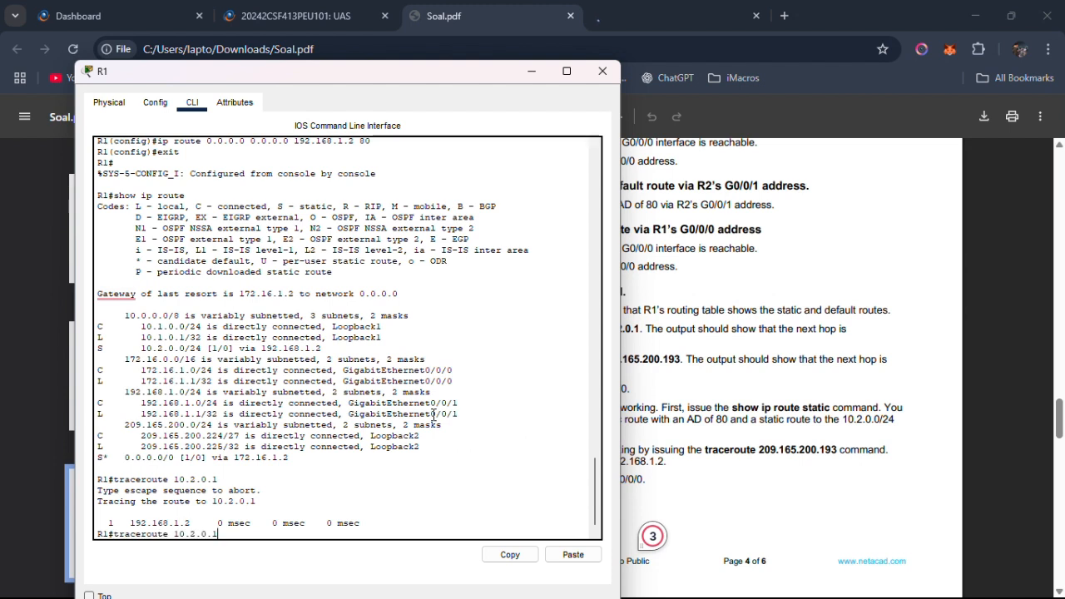
key("BackSpace")
key("BackSpace")
key("BackSpace")
key("BackSpace")
key("BackSpace")
key("BackSpace")
right_click(264, 538)
left_click(287, 563)
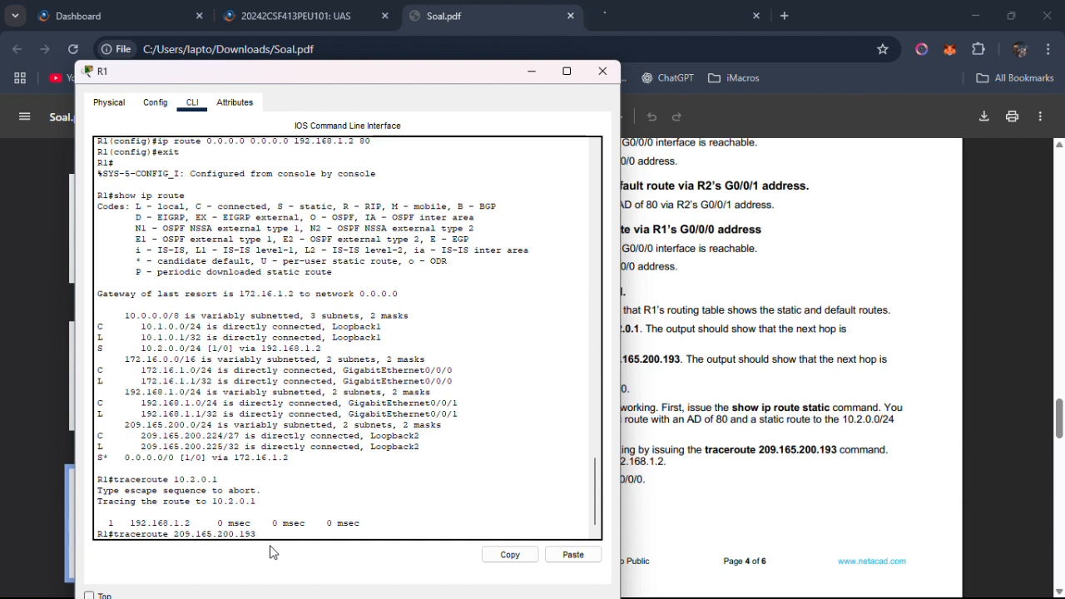
key("Return")
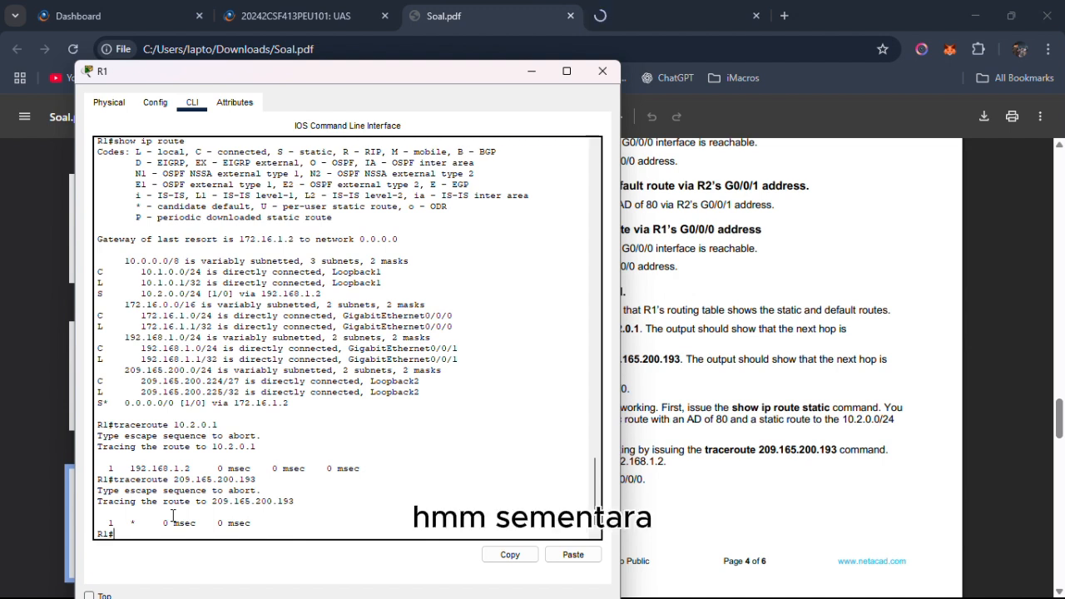
Repeat traceroute 209.165.200.193 on R1 and compare the next hop with the first attempt.
key("Return")
key("Up")
key("Return")
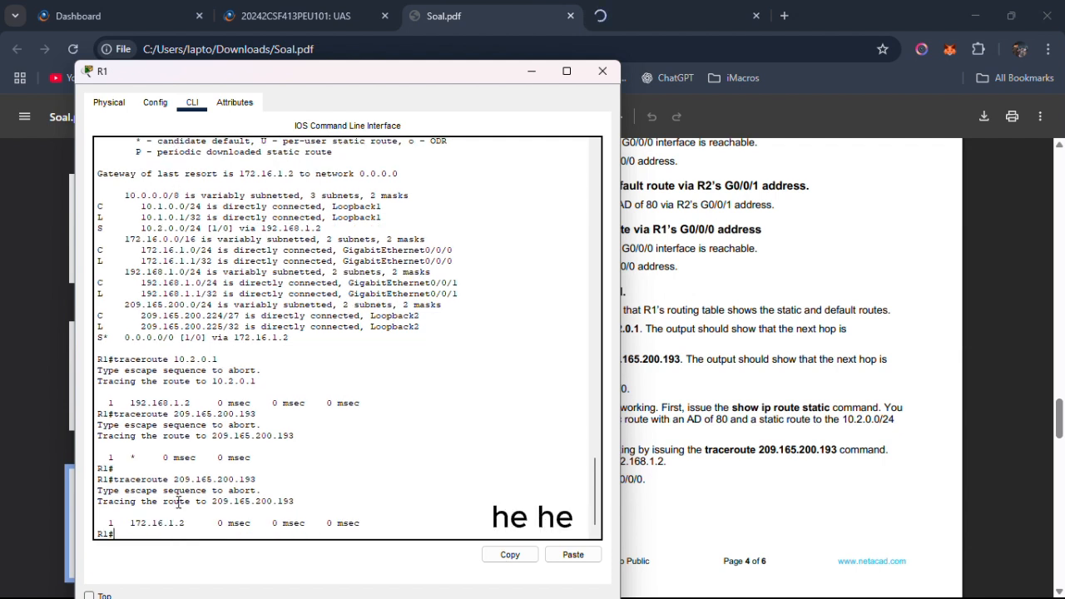
left_click_drag(141, 457, 117, 460)
left_click_drag(131, 523, 182, 526)
left_click(129, 502)
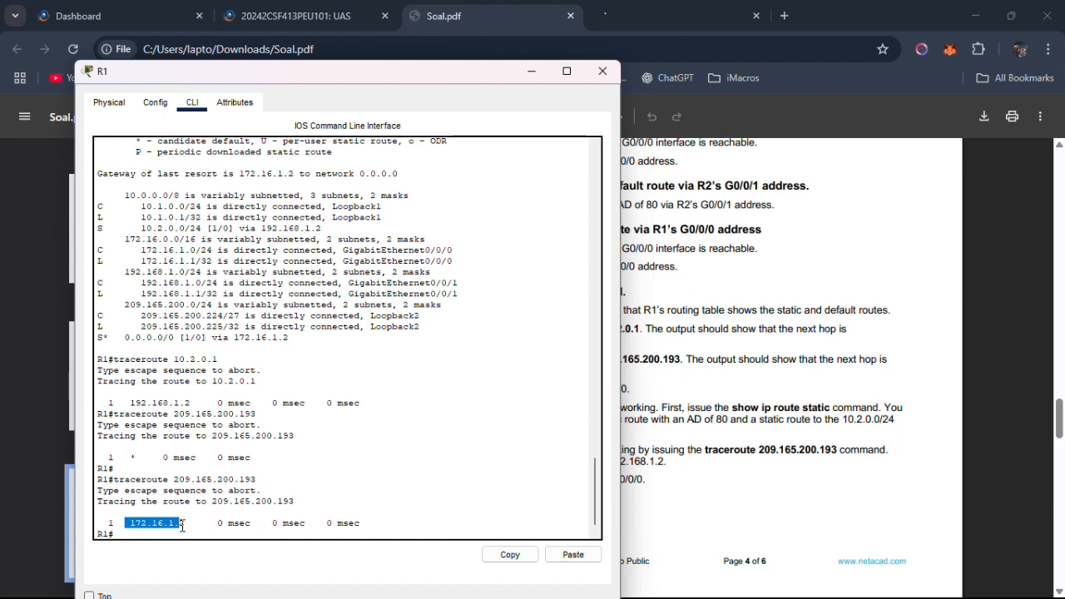
Read Step 5d in Soal.pdf, return to R1's command line, and enter global configuration mode with conf t.
key("alt+Tab")
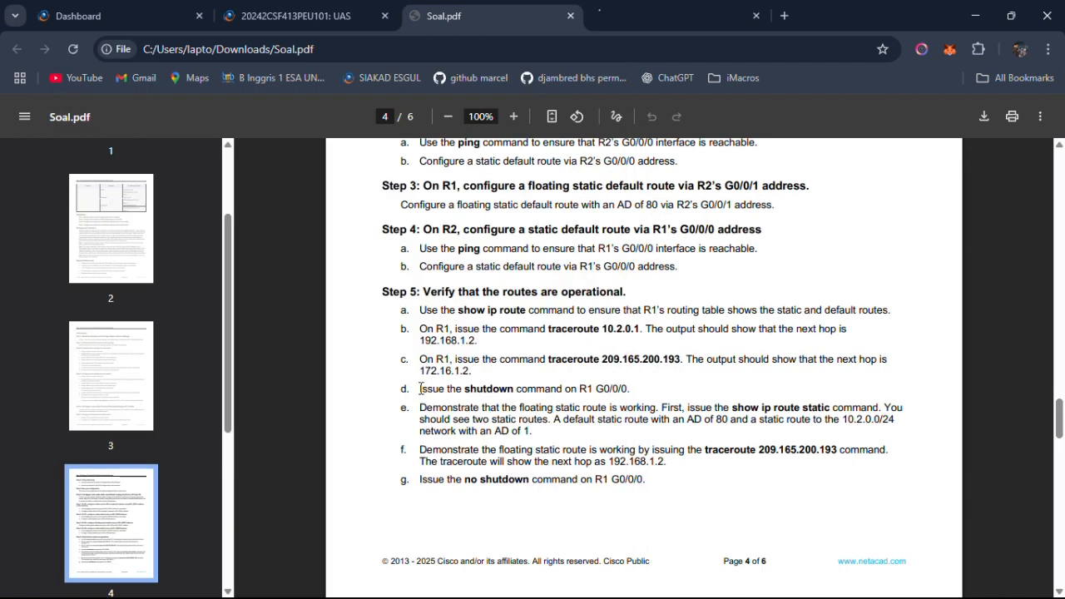
left_click_drag(420, 389, 593, 391)
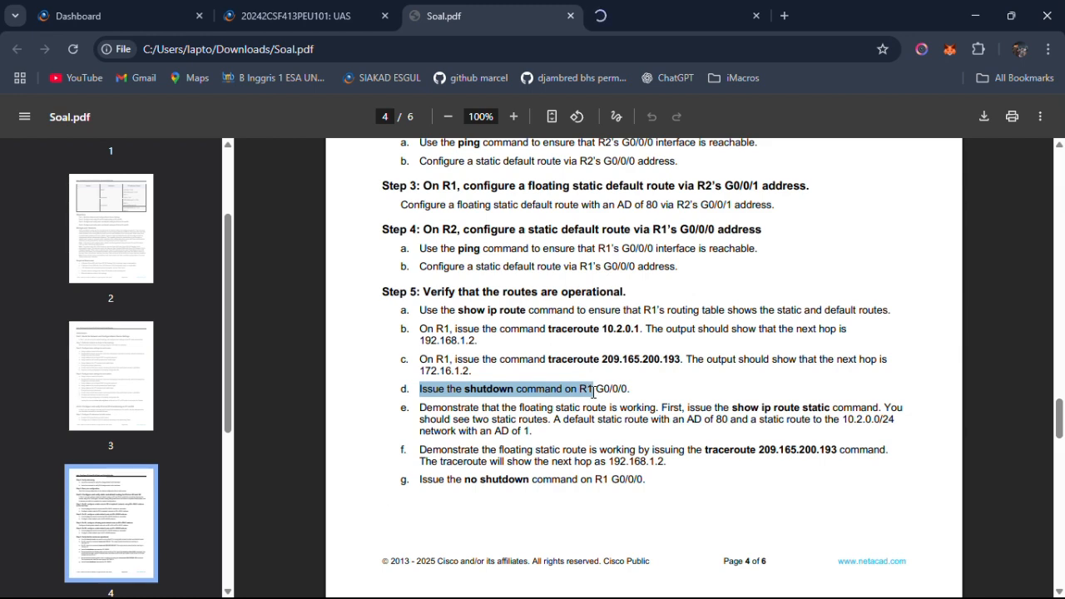
key("alt+Tab")
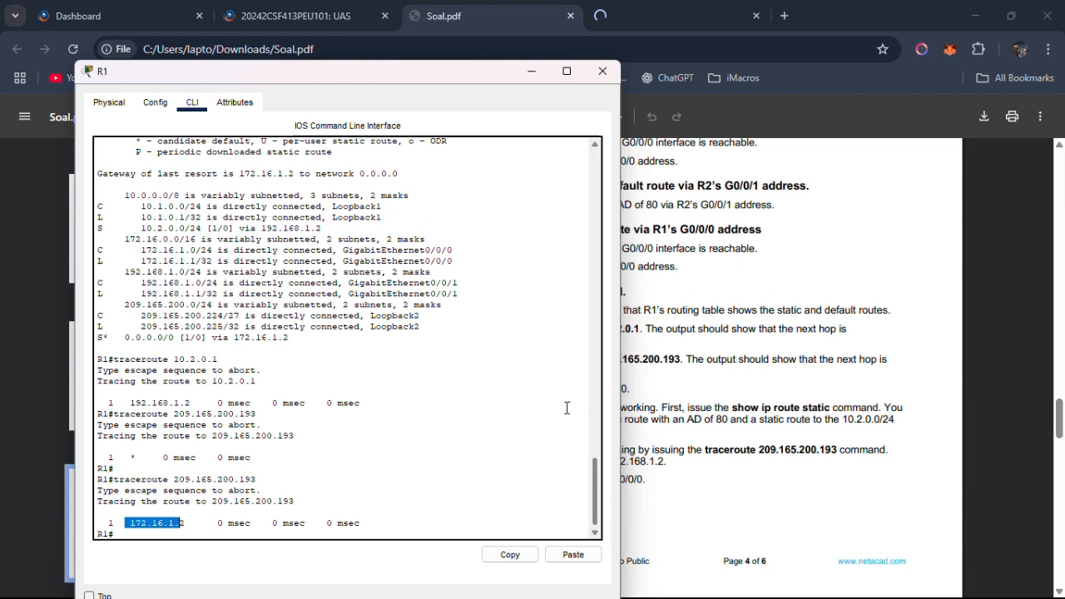
left_click(377, 472)
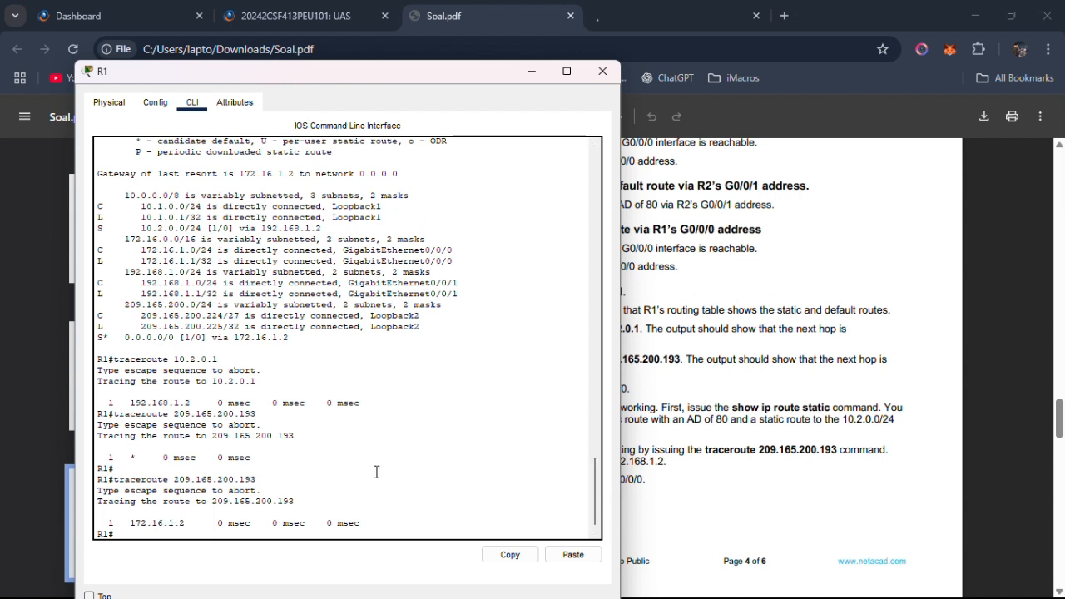
type("c")
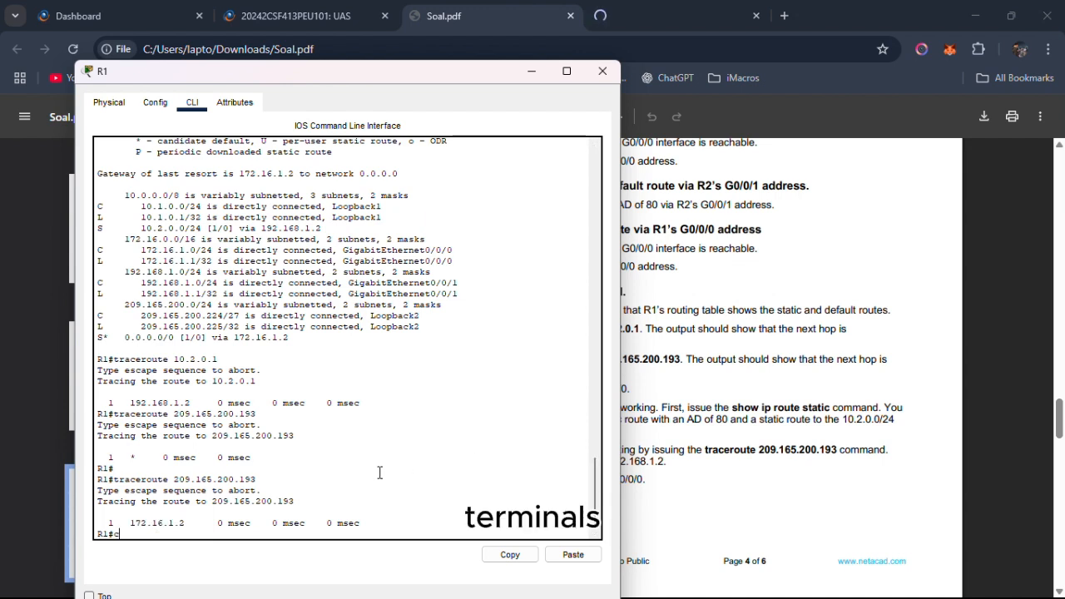
type("onf t")
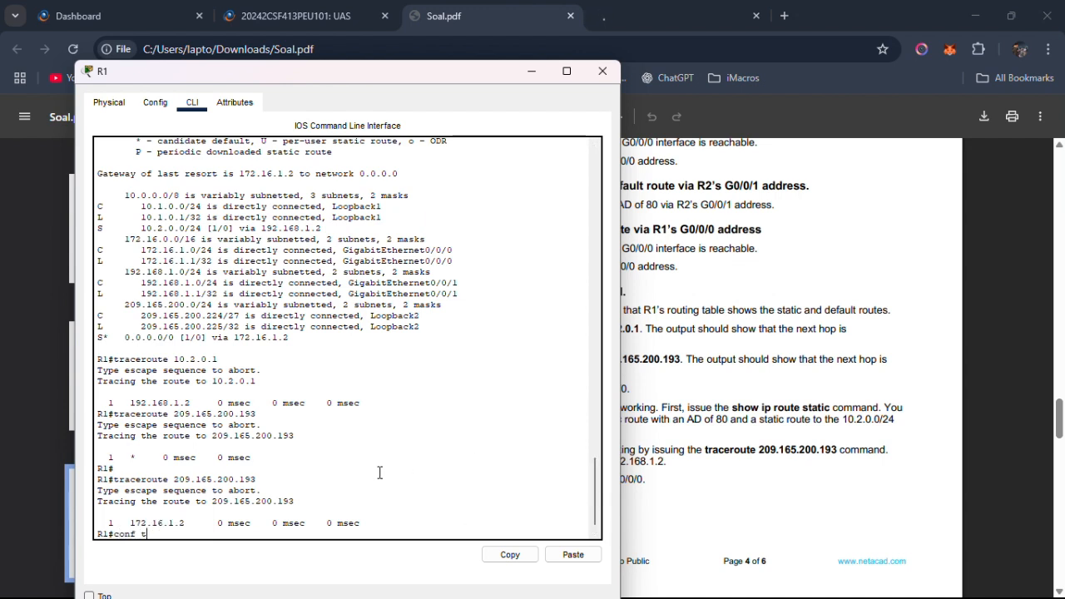
key("Return")
Open interface g0/0/0 on R1 and disable it with the shutdown command.
type("int ")
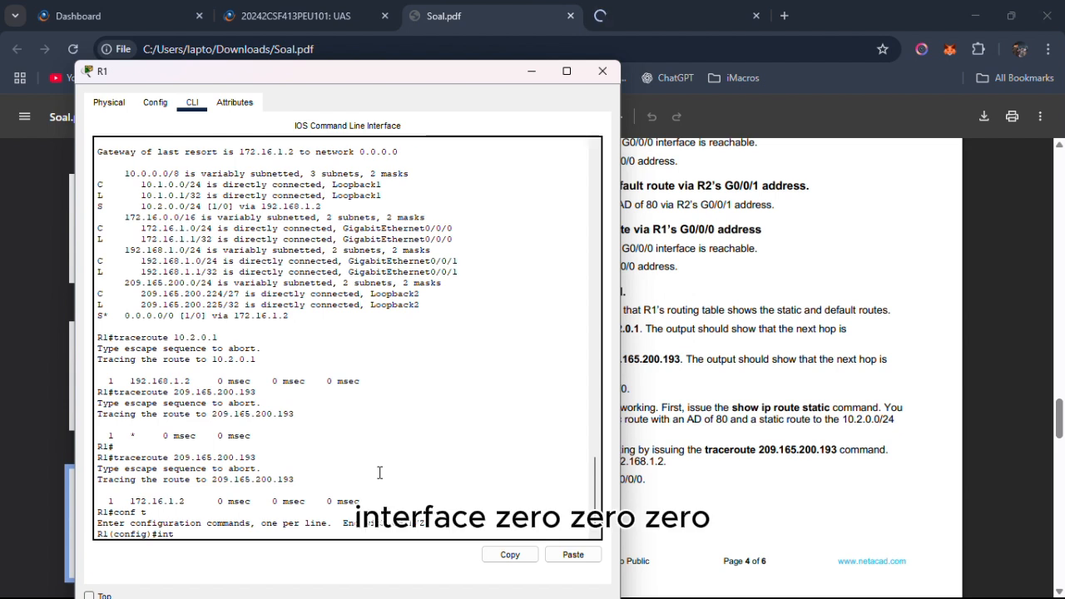
type("g0/0/0")
key("Return")
type("shut ")
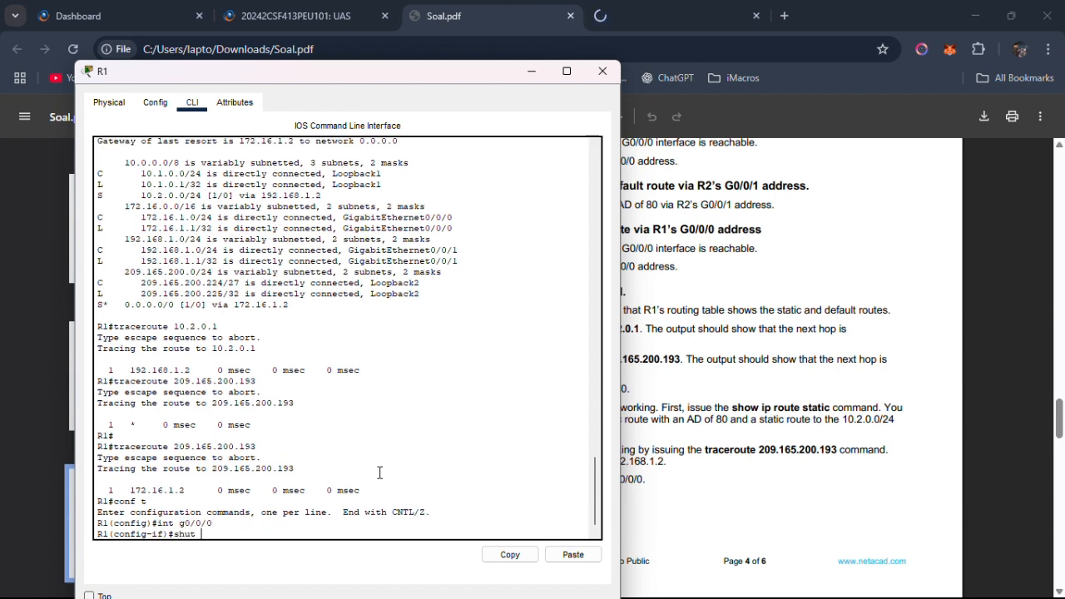
type("ddown")
left_click(700, 371)
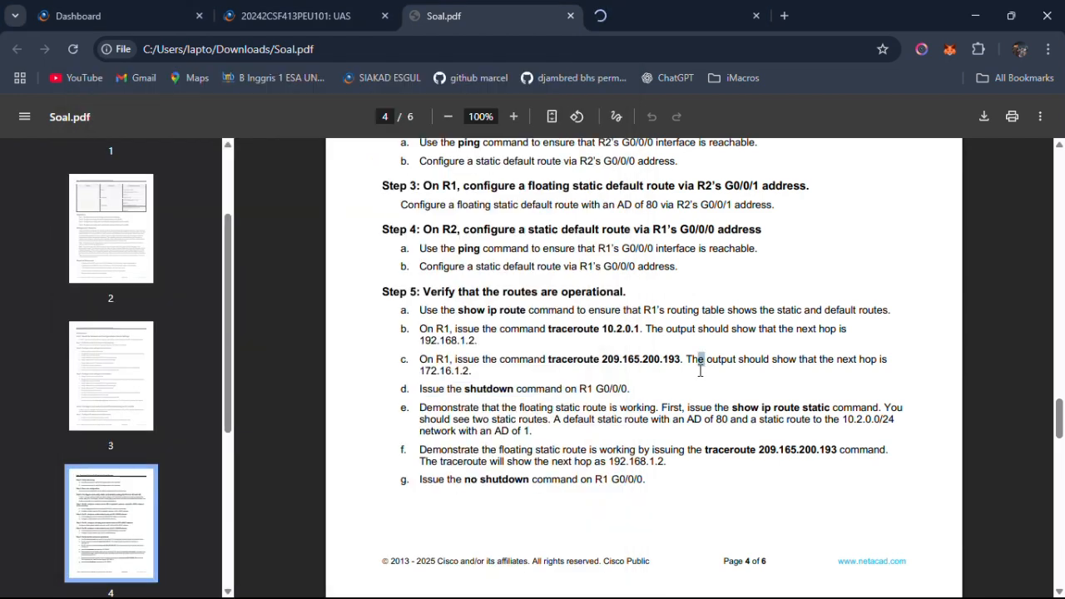
key("alt+Tab")
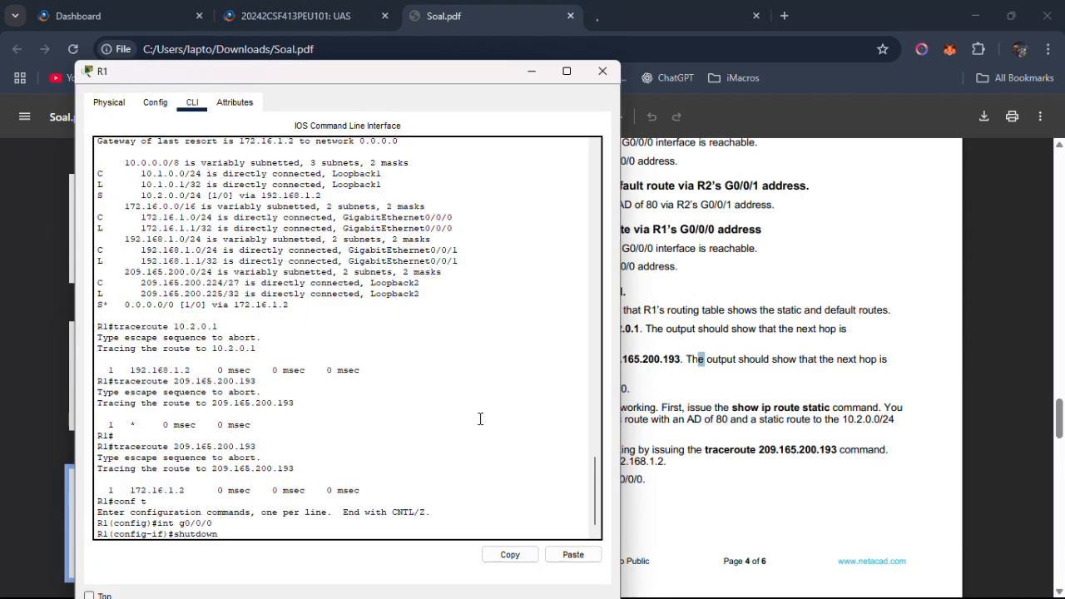
key("Return")
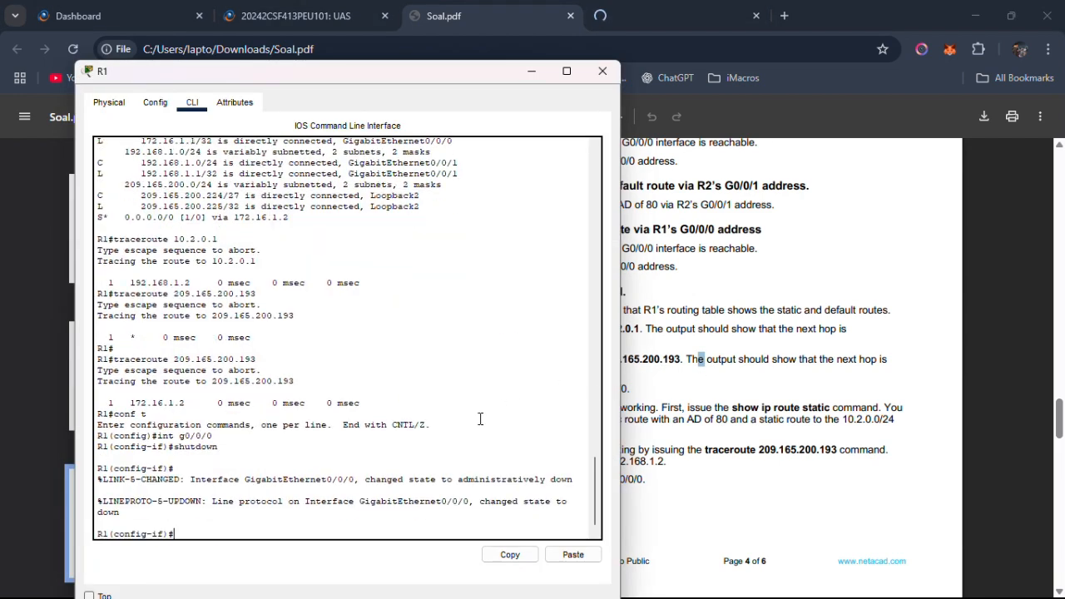
key("Return")
Switch to the Cisco Packet Tracer topology and examine the Gig0/0/0 link status between R1 and R2.
key("alt+Tab")
key("Tab")
key("Tab")
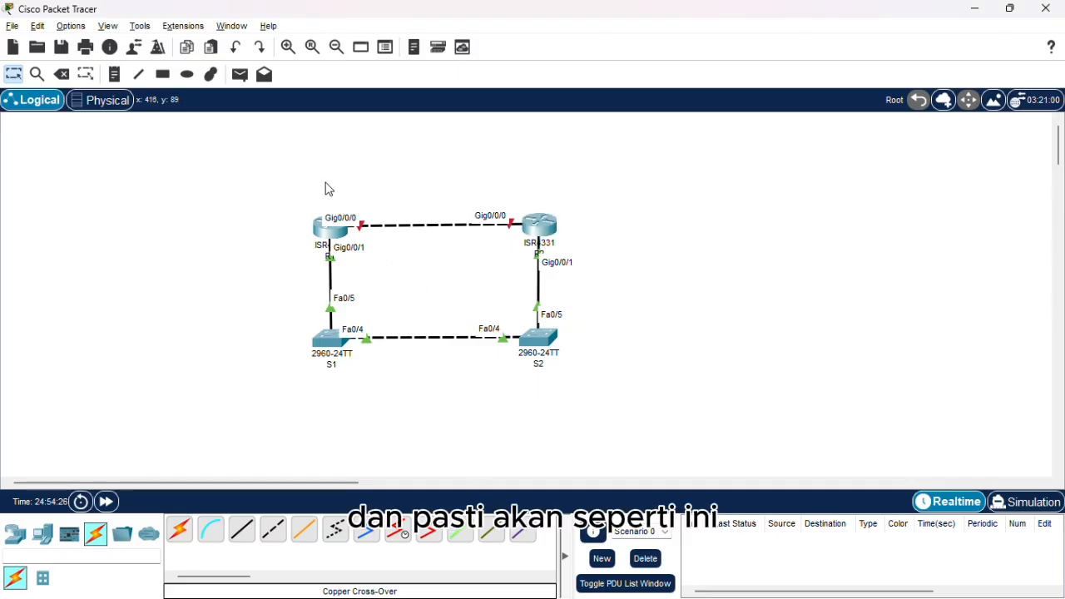
left_click_drag(321, 175, 537, 247)
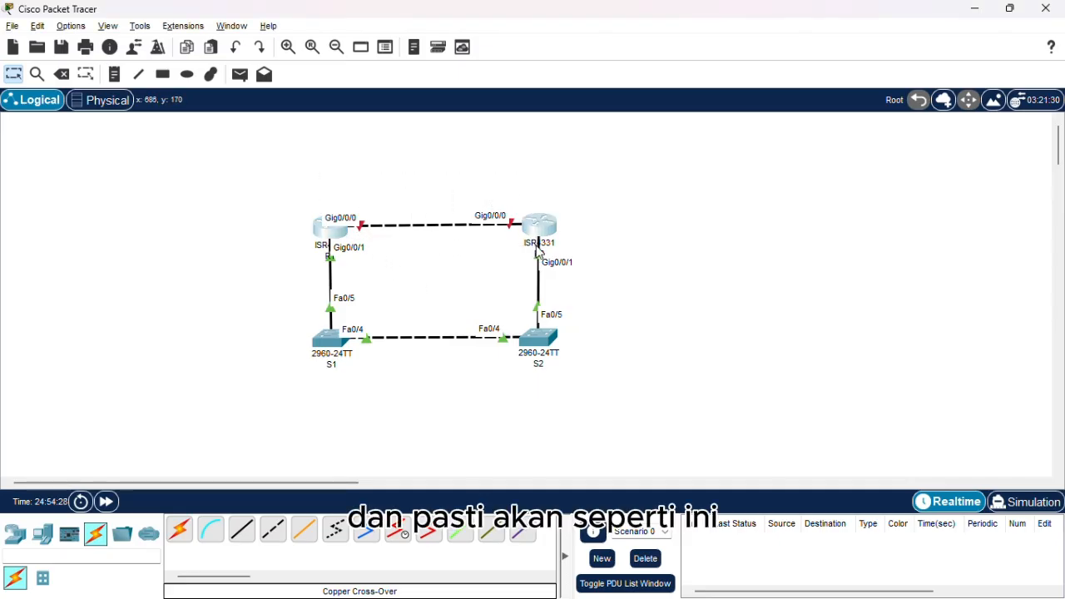
left_click(700, 226)
key("alt+Tab")
key("Tab")
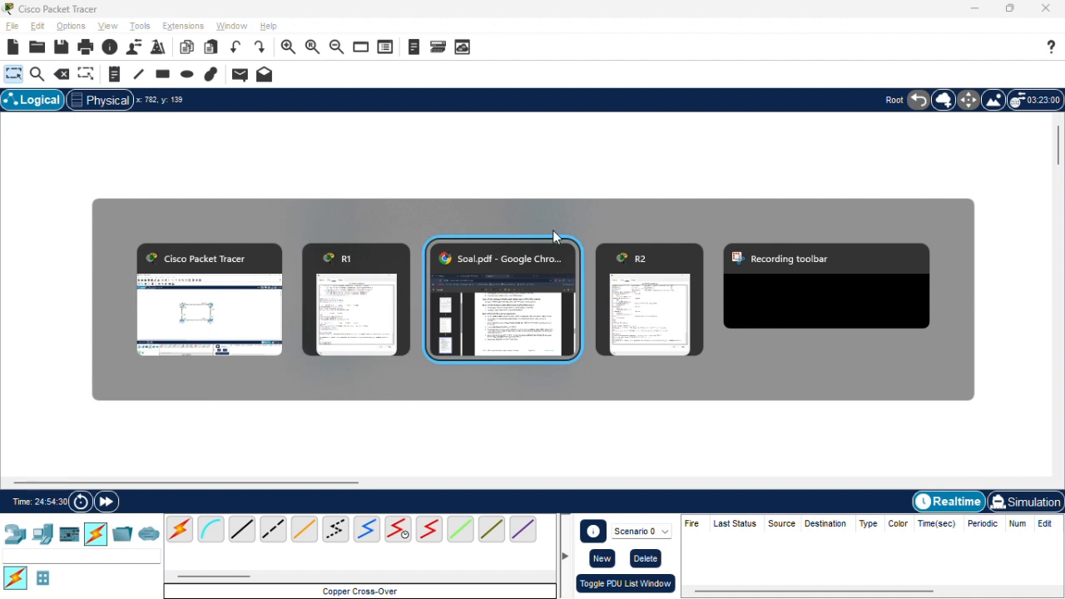
left_click(241, 304)
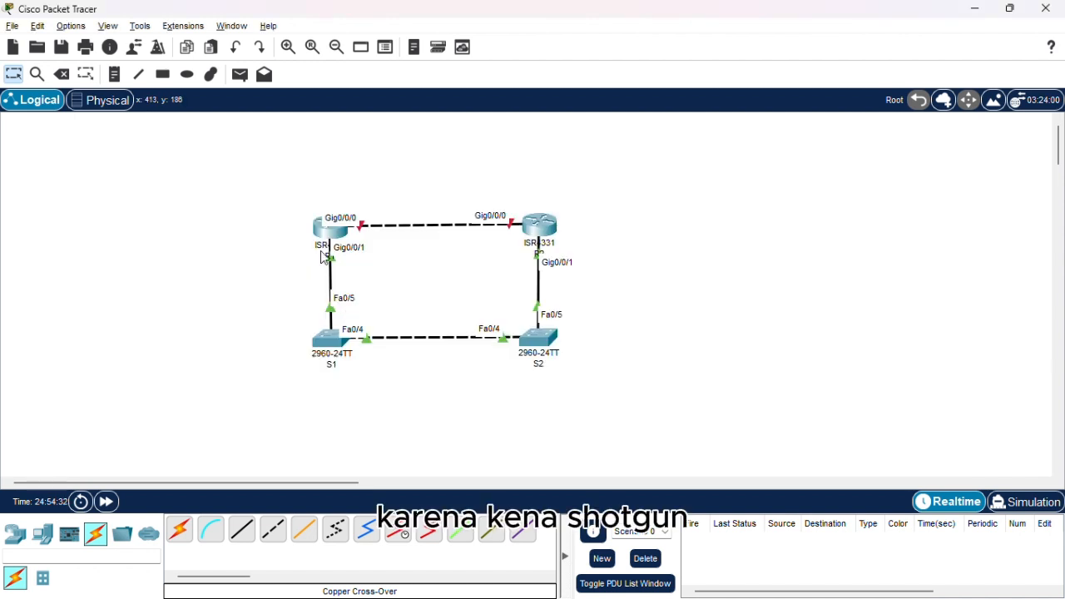
left_click_drag(307, 207, 604, 227)
Read Step 5e on demonstrating the floating static route in Soal.pdf, and switch to R1's command line.
key("alt+Tab")
key("Tab")
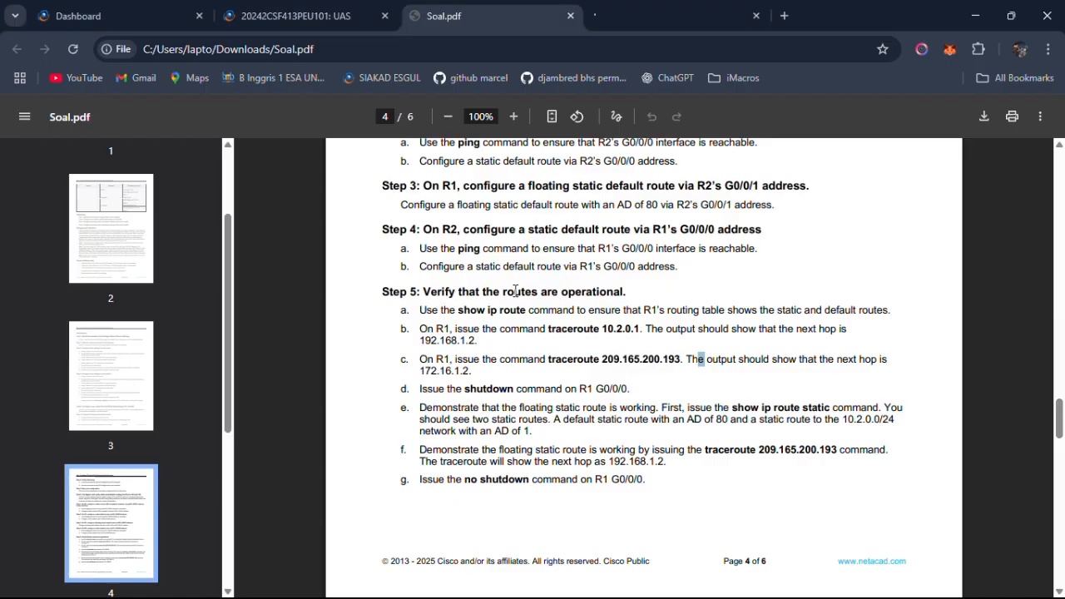
left_click_drag(420, 408, 610, 423)
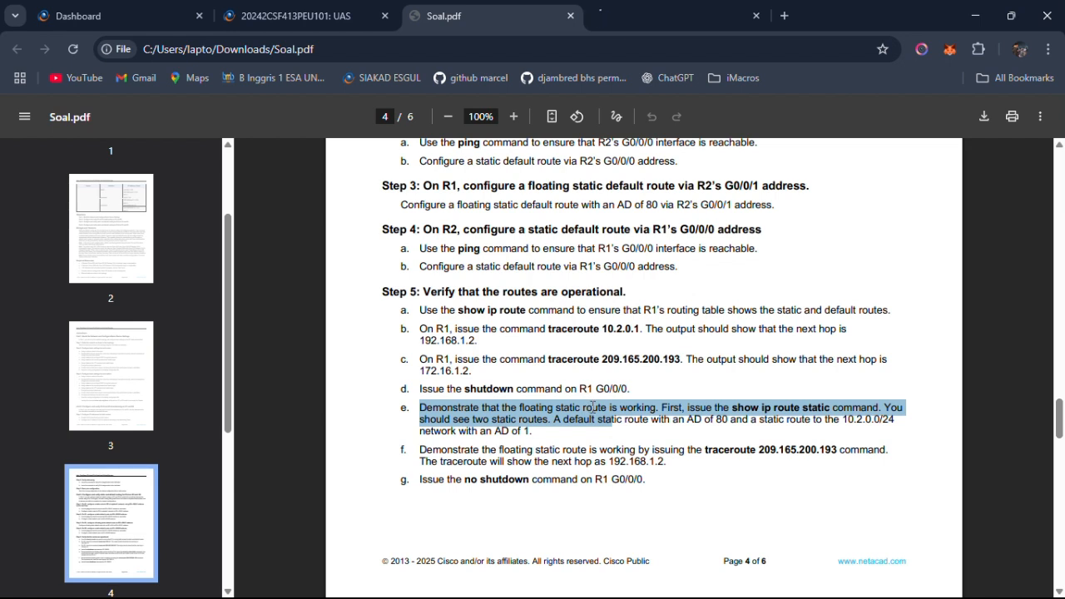
left_click(595, 431)
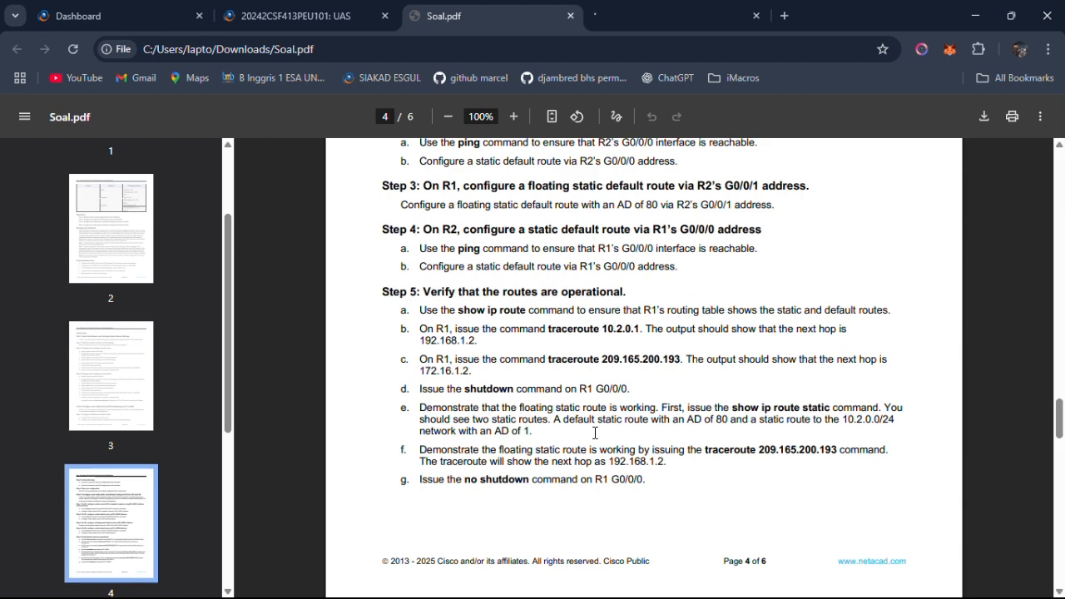
key("alt+Tab")
key("Tab")
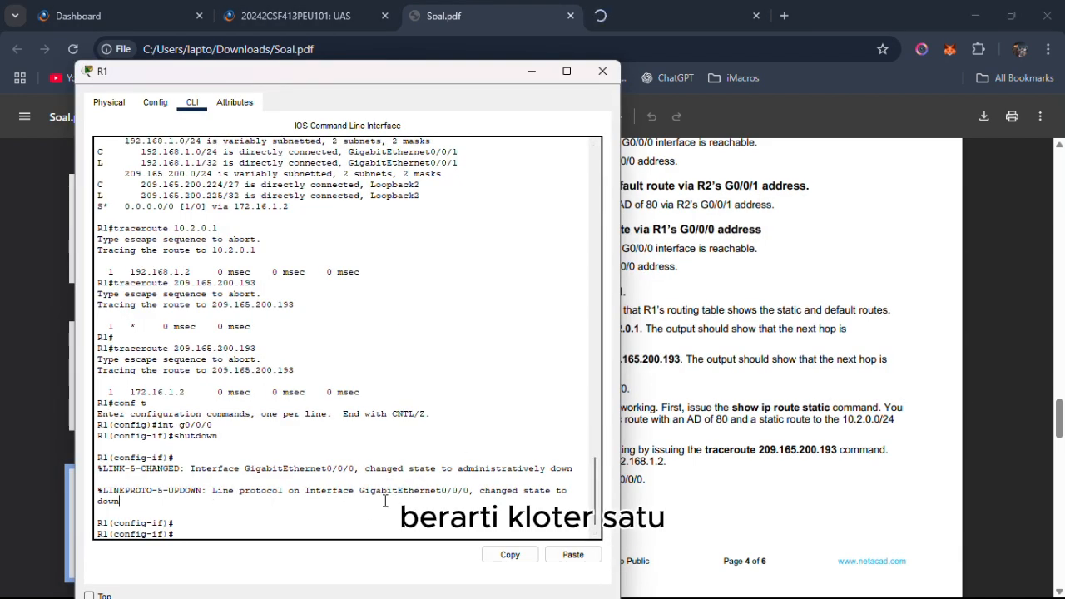
Leave configuration mode on R1 with end, and list its static routes with show ip route static.
type("end")
key("Return")
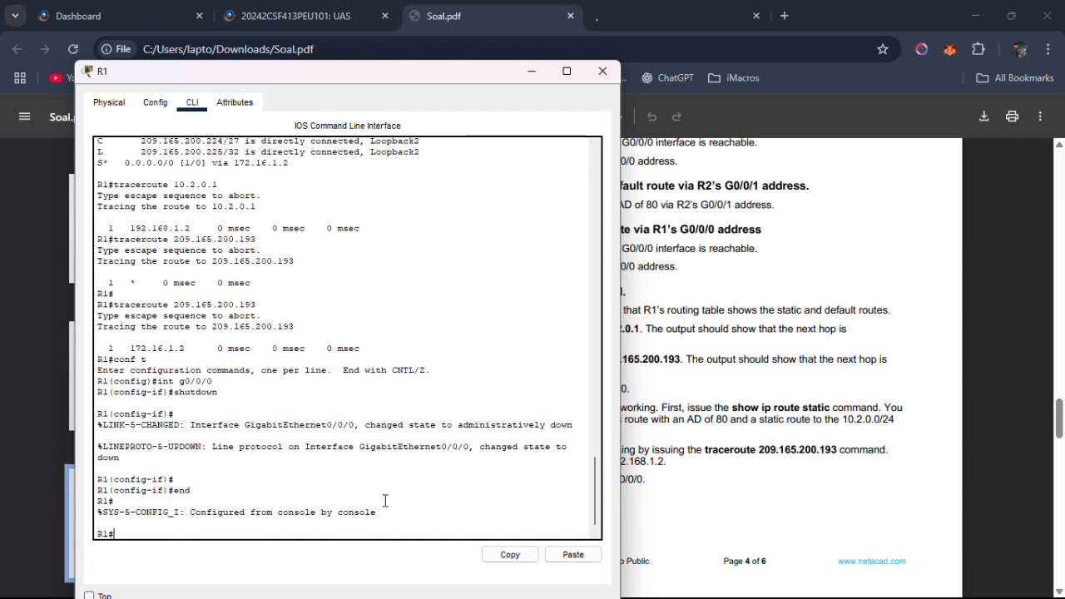
type("show ip route static")
key("Return")
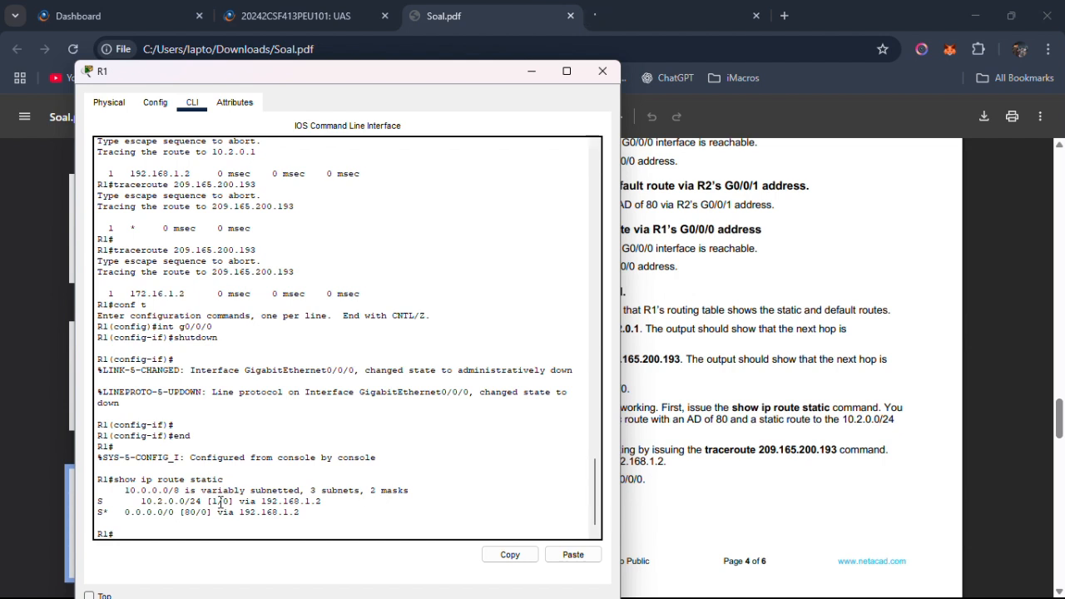
Examine the administrative distances of R1's listed static routes, and return to Step 5 in Soal.pdf.
left_click_drag(192, 510, 198, 512)
left_click(224, 521)
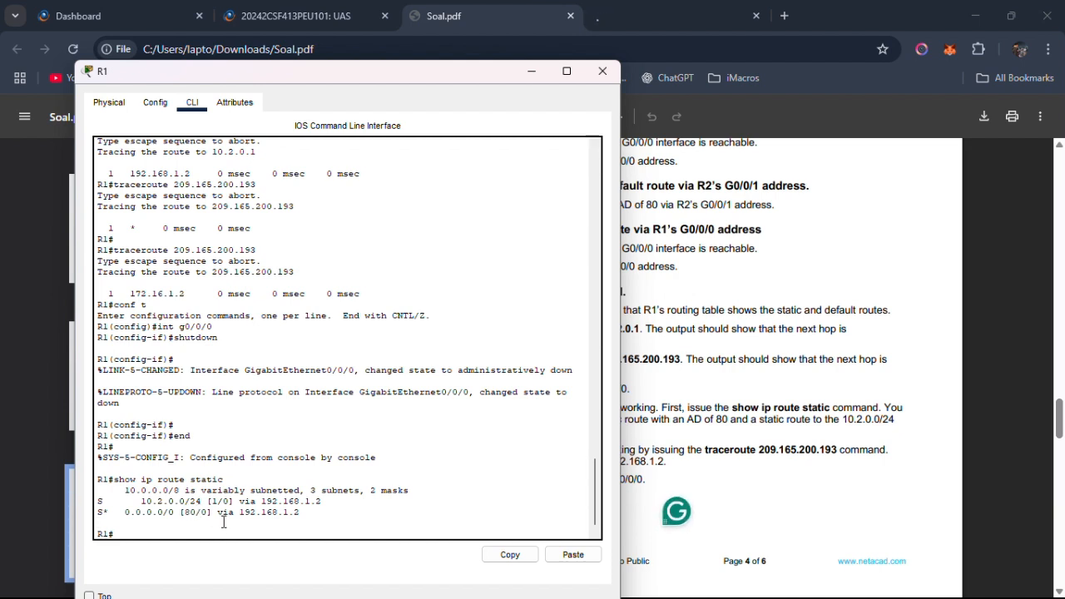
key("Return")
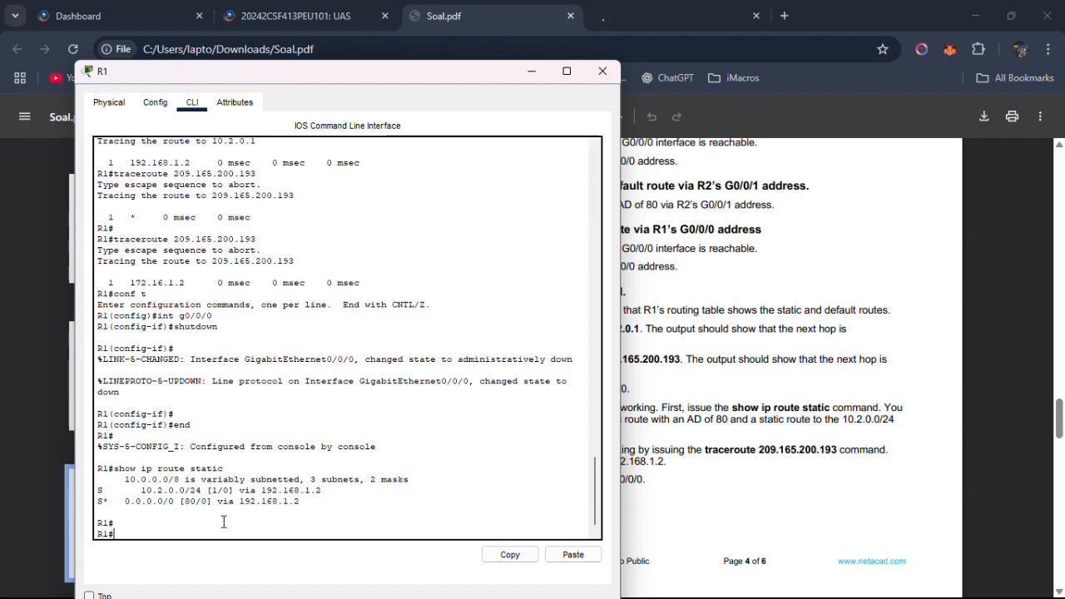
key("alt+Tab")
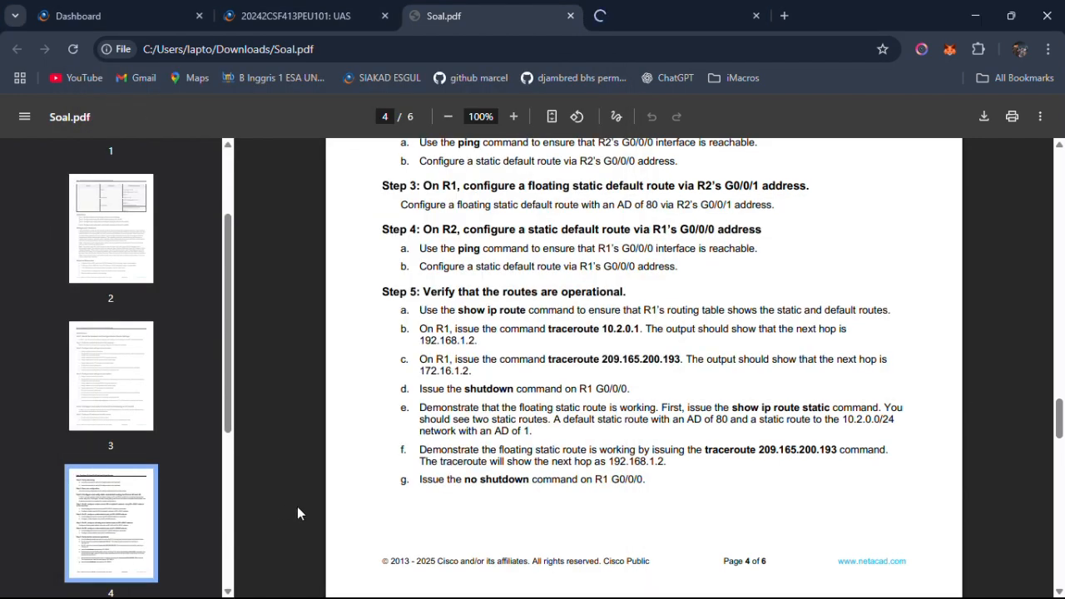
Copy the traceroute 209.165.200.193 command from Part 3 Step 5f of Soal.pdf.
scroll(403, 478, "down", 1)
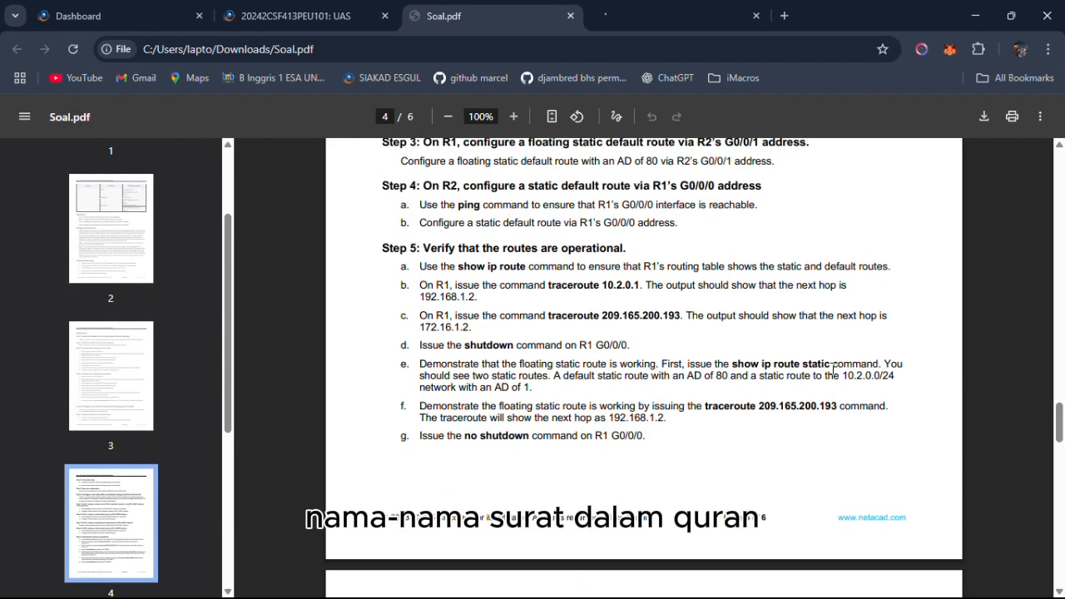
left_click_drag(698, 406, 835, 404)
key("ctrl+c")
left_click(753, 430)
right_click(836, 403)
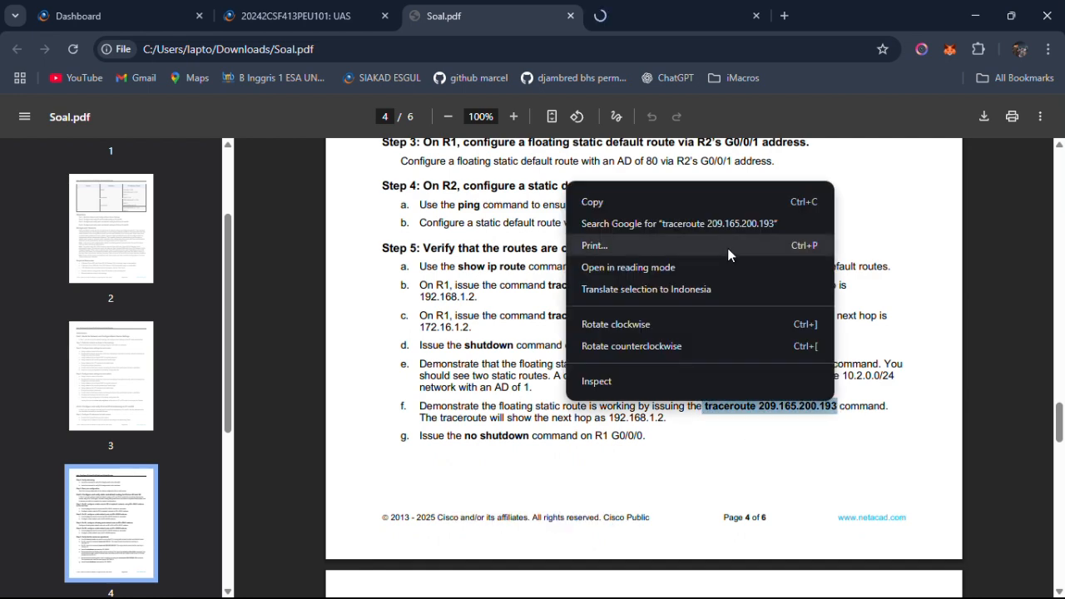
key("Escape")
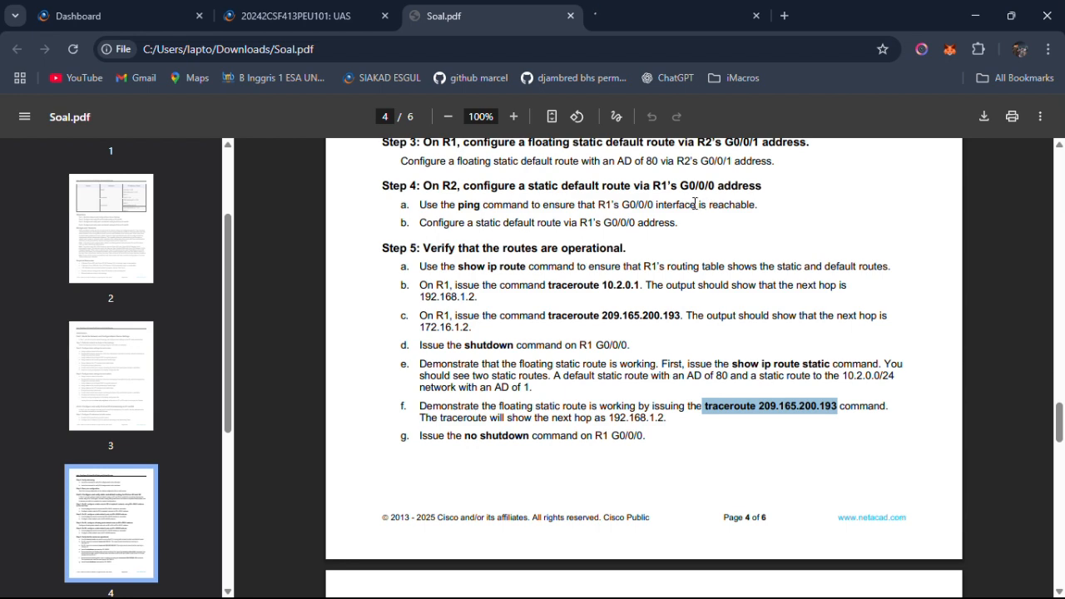
Read the expected next hop in Step 5f, and return to R1's command line.
mouse_move(463, 420)
left_mouse_down()
mouse_move(651, 407)
mouse_move(665, 418)
left_mouse_up()
key("alt+Tab")
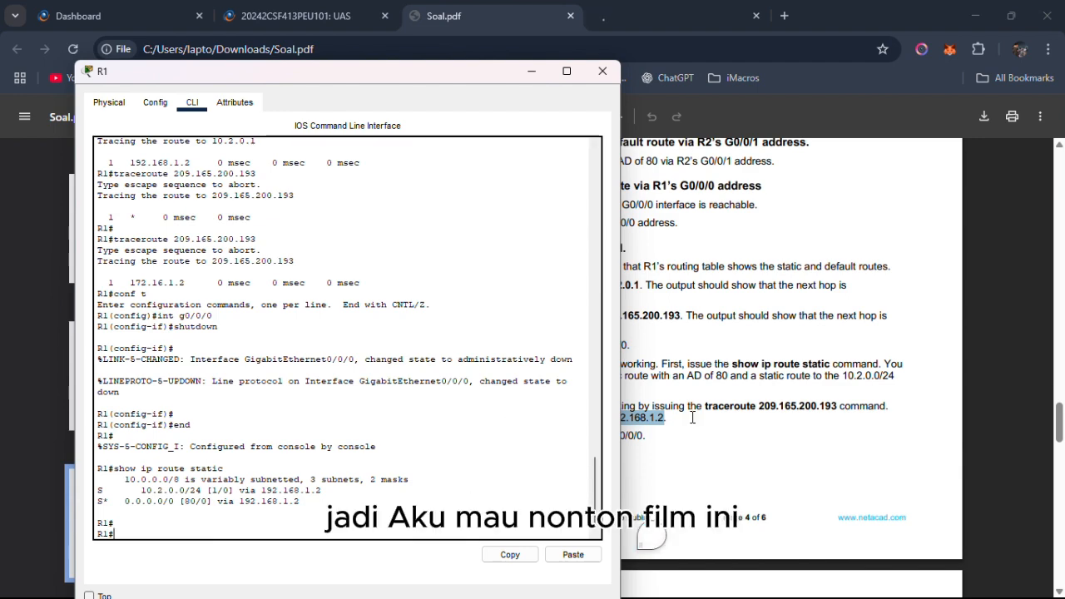
left_click(664, 418)
left_click_drag(663, 419, 603, 418)
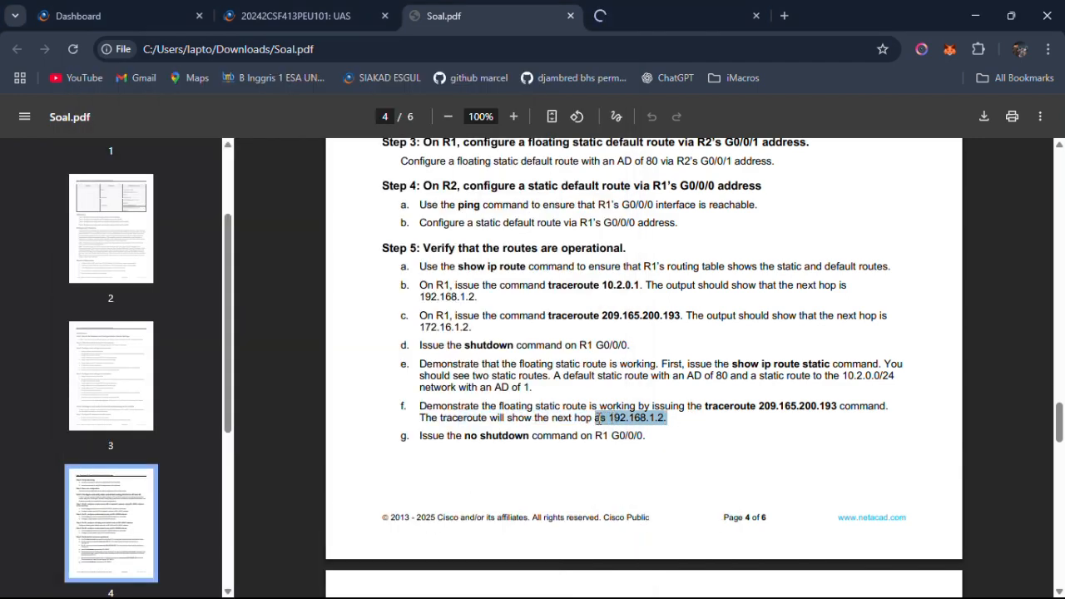
left_click(777, 431)
key("alt+Tab")
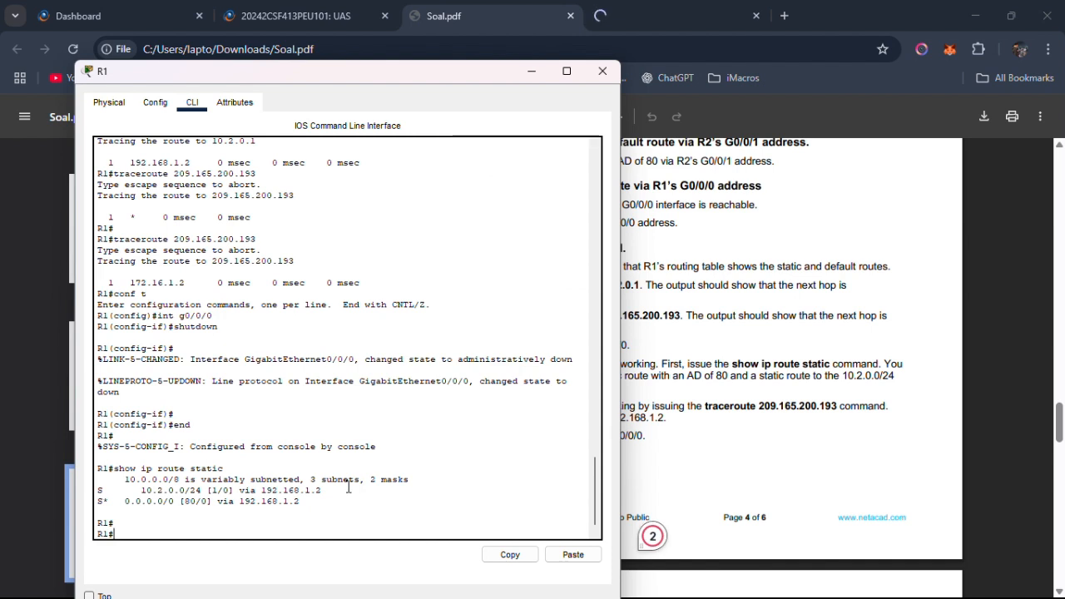
Run the copied traceroute 209.165.200.193 command on R1, and repeat it once.
right_click(217, 523)
left_click(253, 547)
key("Return")
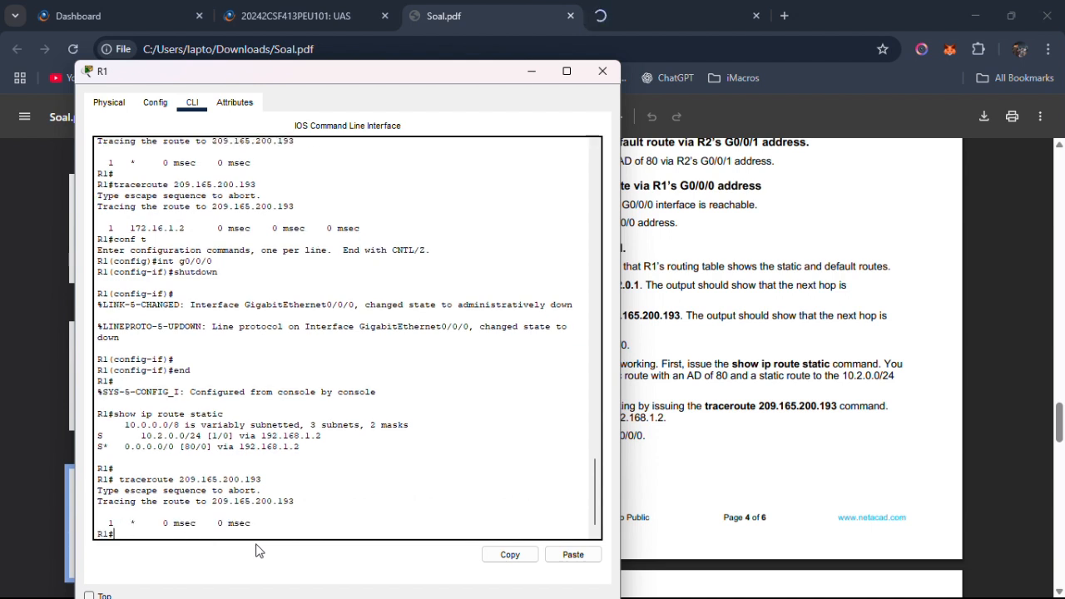
key("Up")
key("Return")
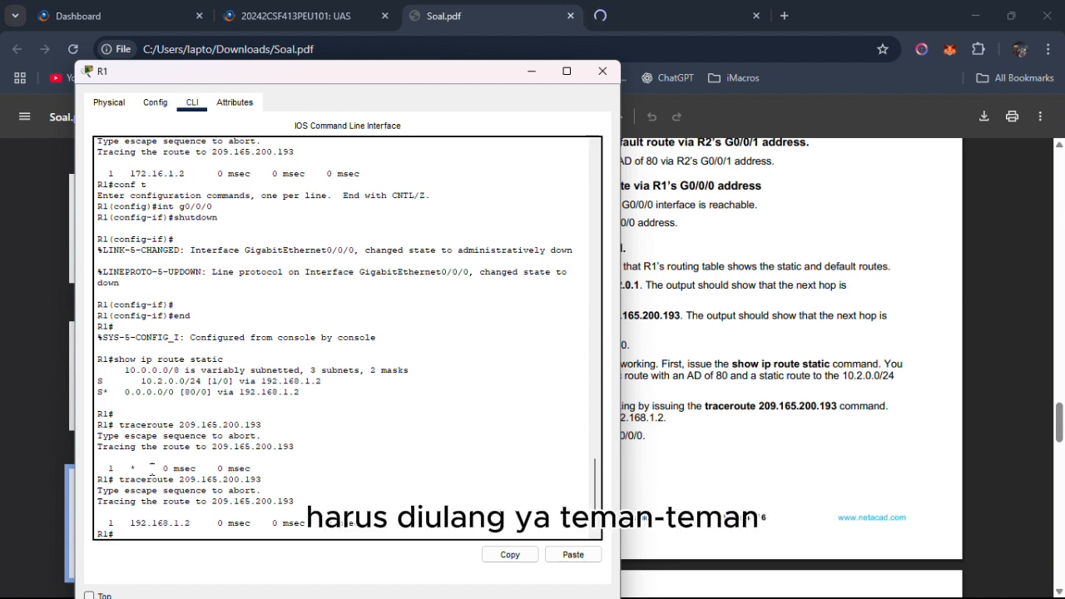
Compare the next hop in R1's traceroute output with Step 5f, and read Step 5g in Soal.pdf.
left_click_drag(152, 469, 125, 469)
left_click(272, 448)
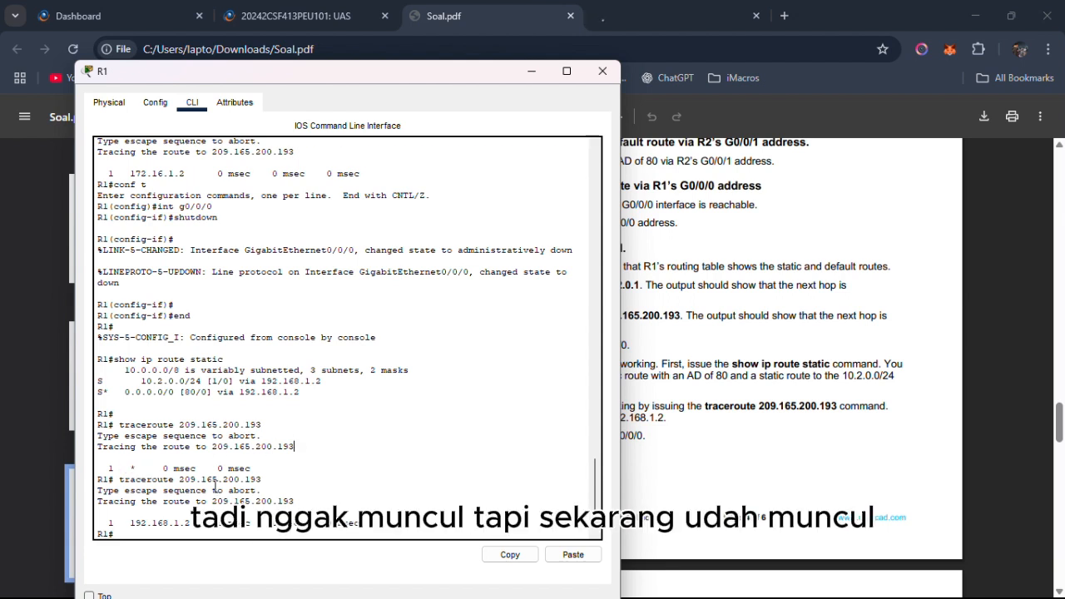
left_click_drag(130, 523, 191, 522)
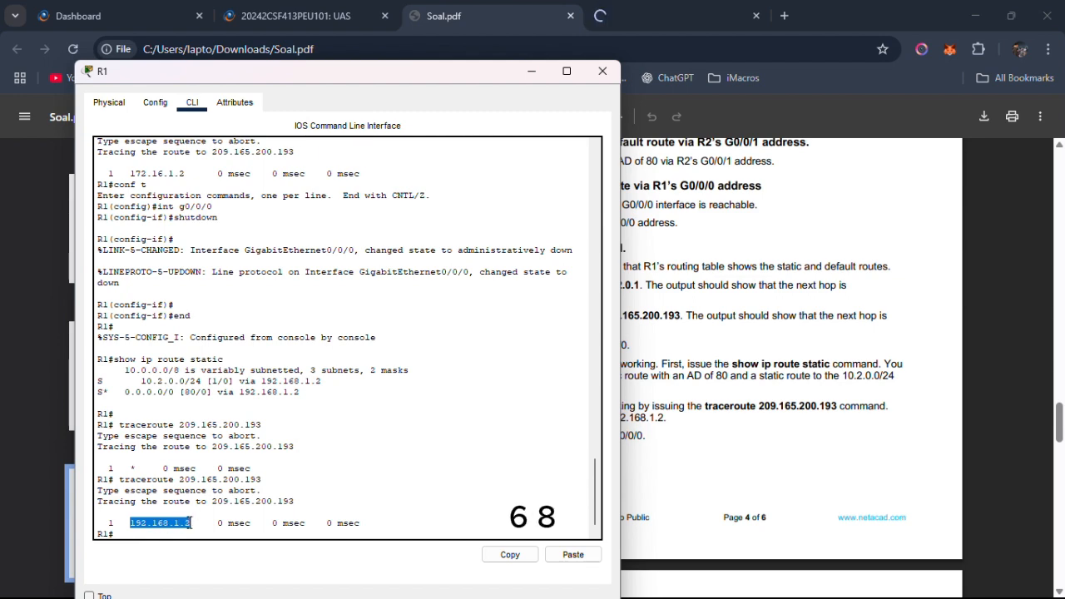
left_click(671, 422)
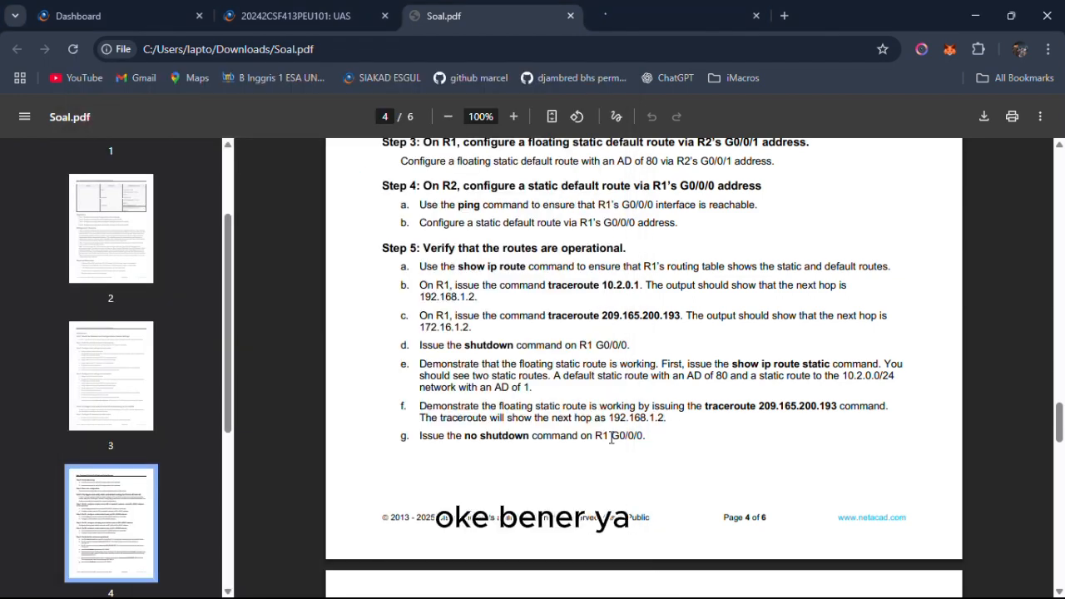
key("alt+Tab")
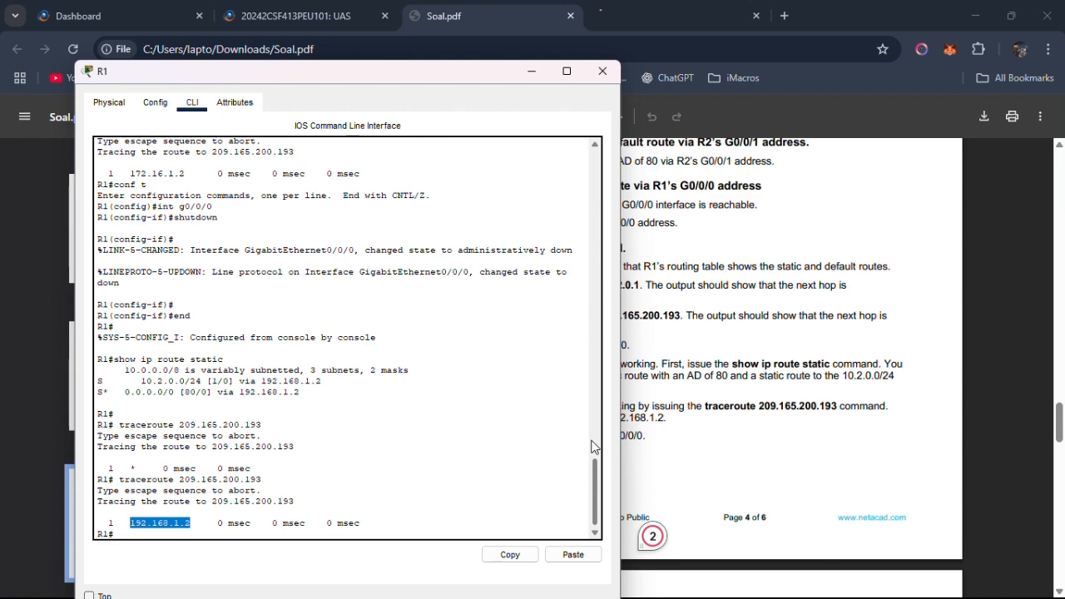
key("alt+Tab")
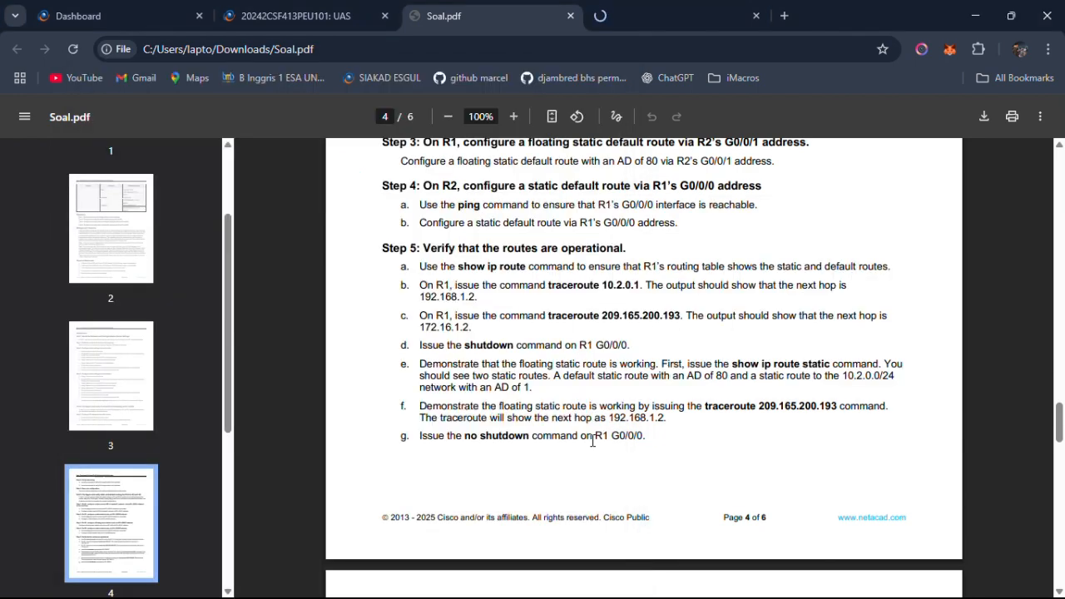
key("alt+Tab")
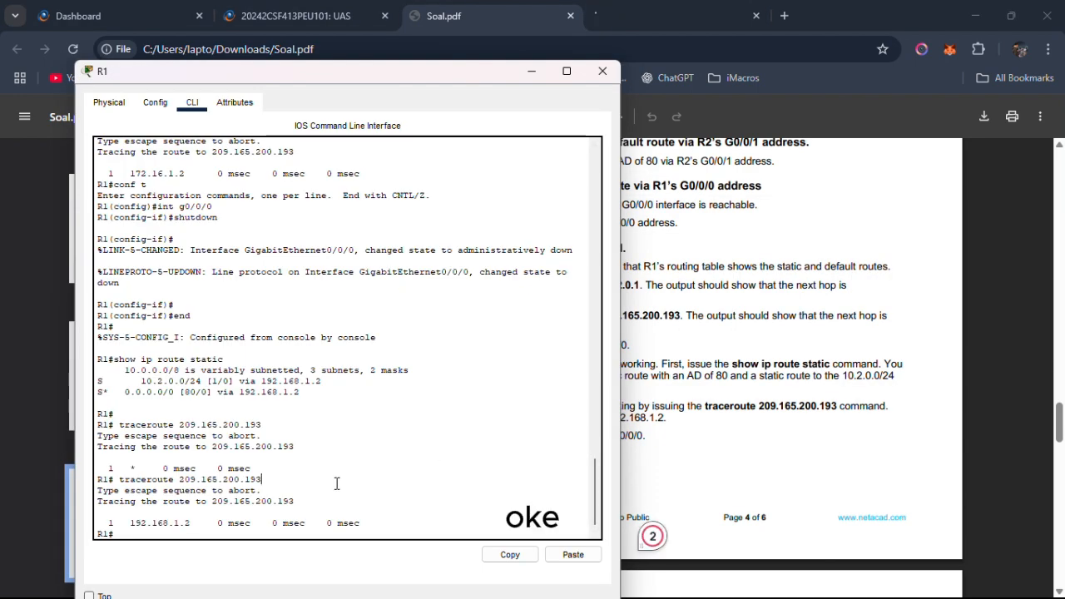
Re-enable R1's interface g0/0/0 by issuing no shutdown in interface configuration mode.
key("Return")
key("Return")
type("conf t")
key("Return")
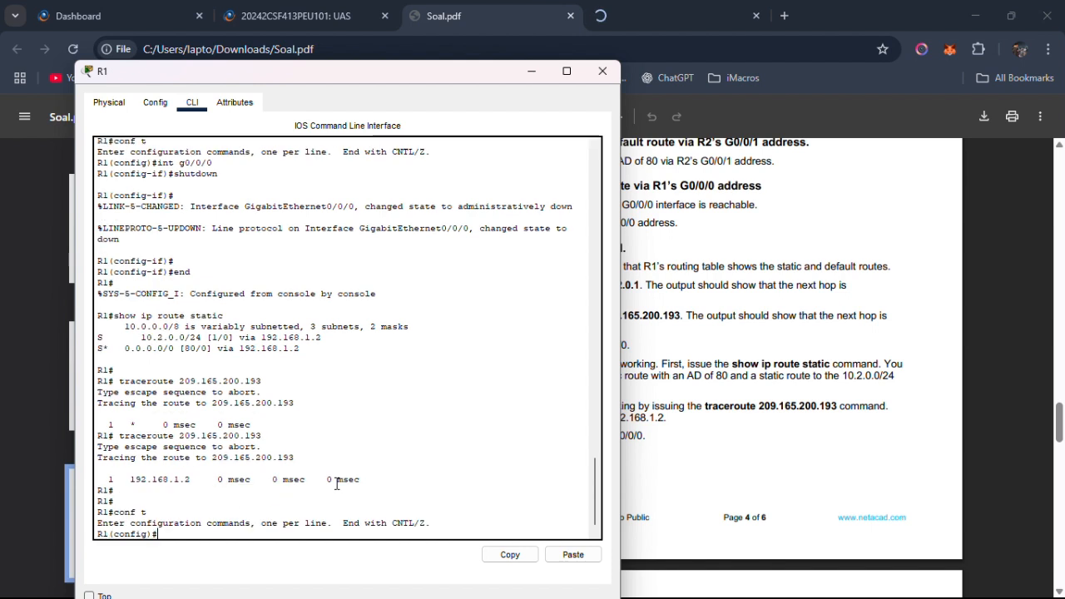
type("int g0")
type("/0/0")
key("Return")
type("no shutd")
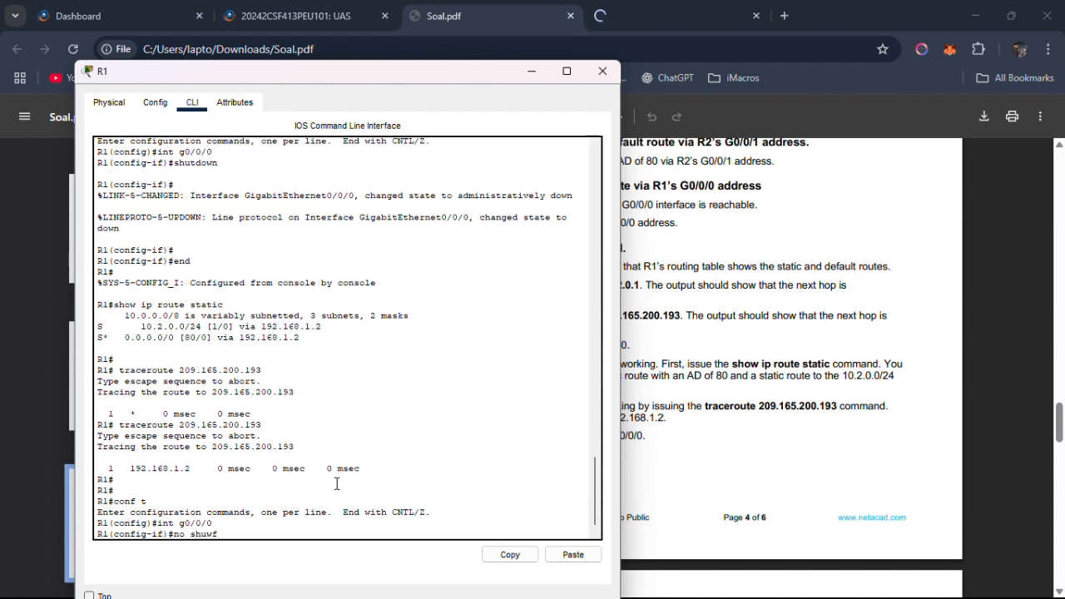
type("ho")
key("BackSpace")
key("BackSpace")
type("ow")
key("Return")
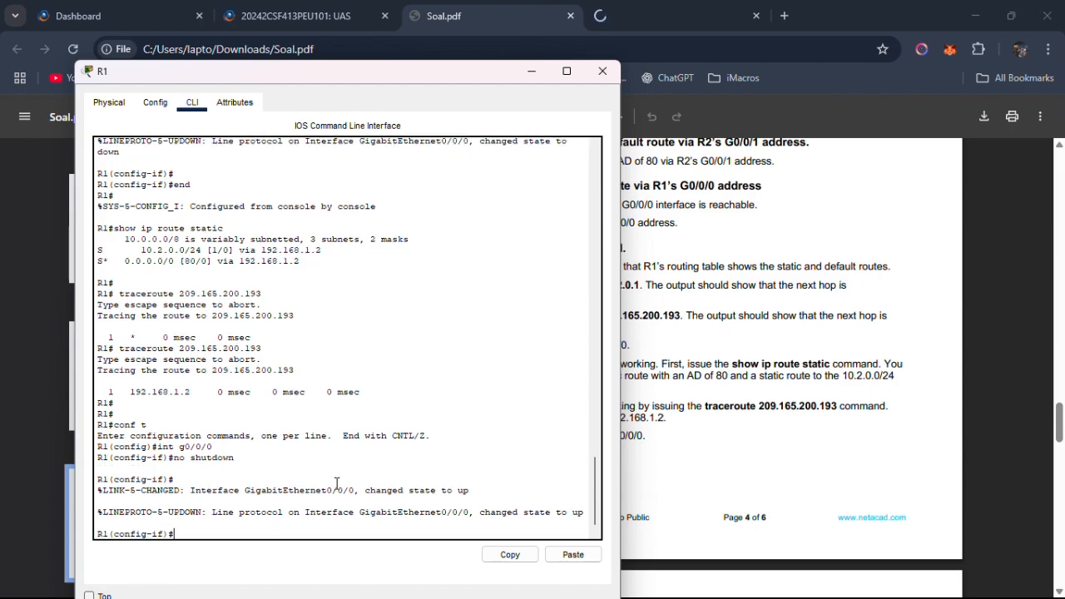
Examine the Gig0/0/0 link status between R1 and R2 in the topology, and switch back to Soal.pdf.
key("alt+Tab")
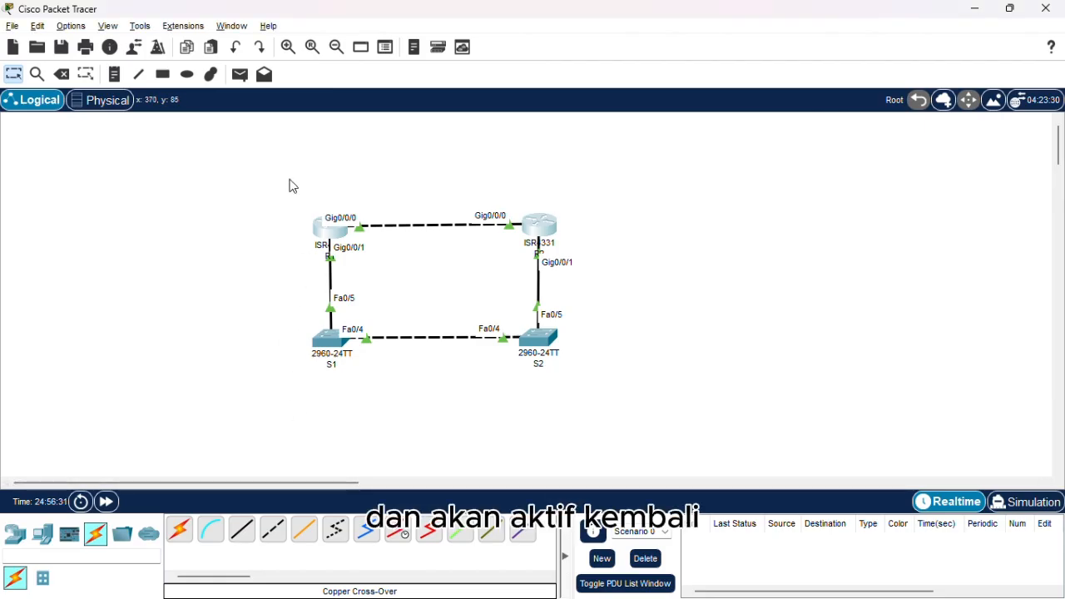
left_click_drag(289, 178, 653, 273)
key("alt+Tab")
key("alt+Tab")
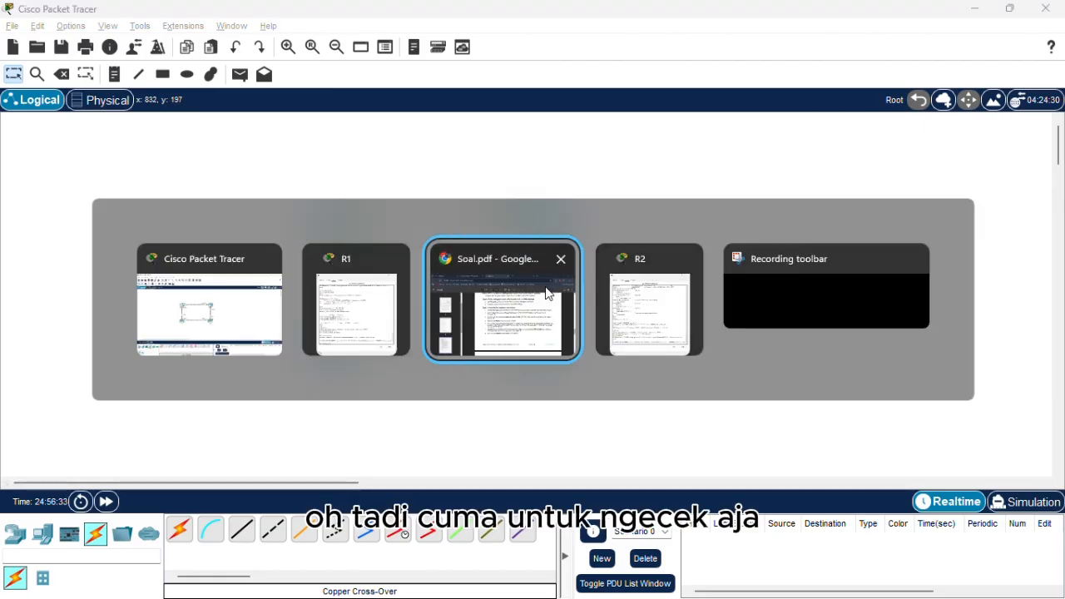
Read Part 4 Step 1 in Soal.pdf on R2's IPv6 static route to R1's Loopback1 network.
scroll(548, 364, "down", 2)
scroll(548, 364, "down", 3)
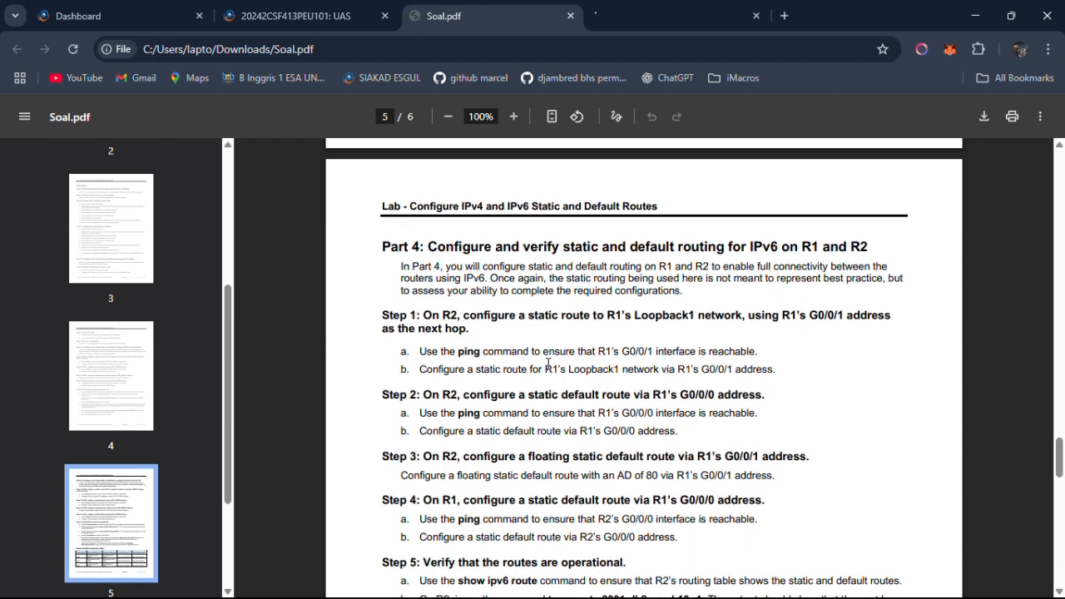
scroll(548, 363, "down", 1)
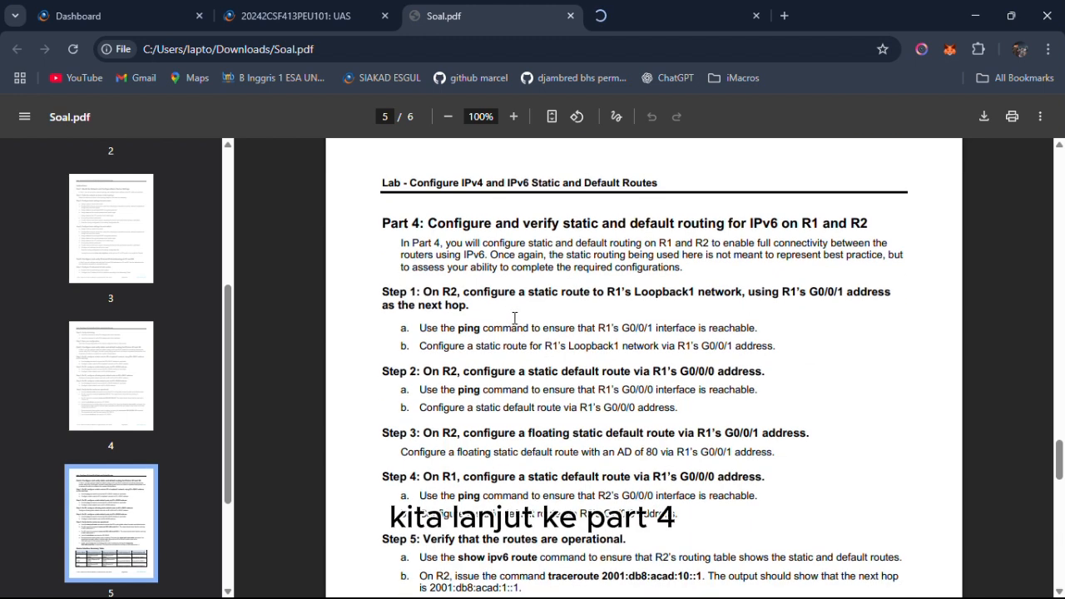
left_click_drag(433, 226, 880, 230)
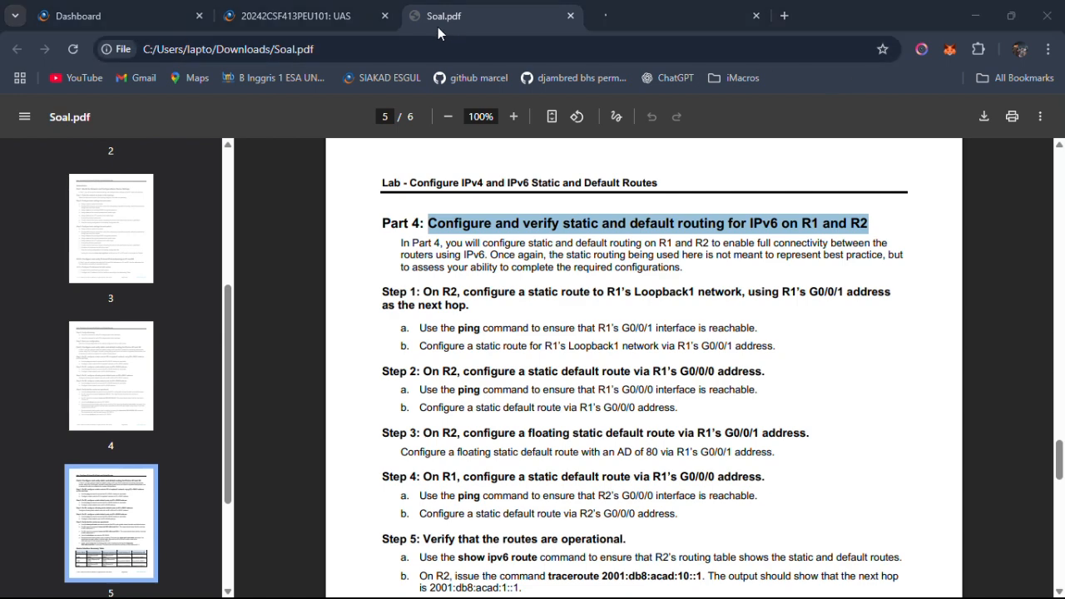
left_click_drag(390, 294, 459, 310)
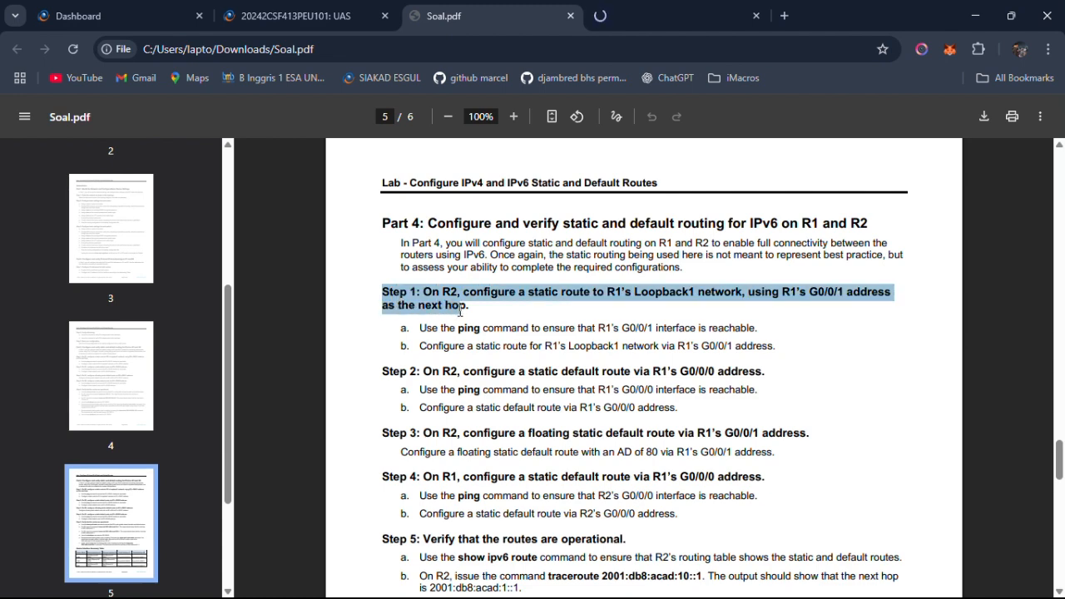
left_click(488, 342)
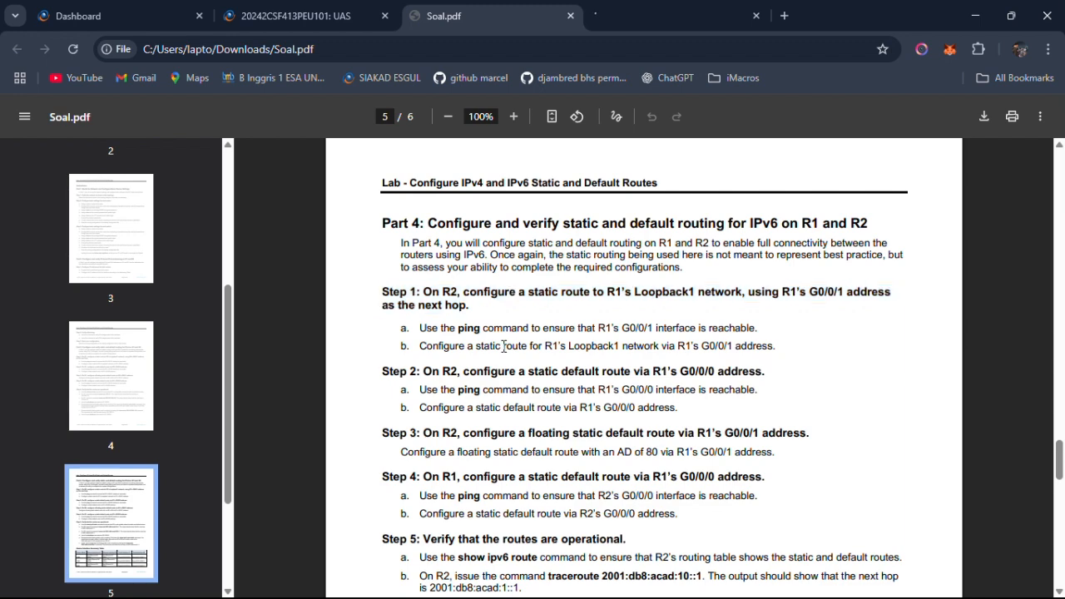
left_click_drag(458, 328, 747, 328)
left_click_drag(419, 346, 710, 352)
Switch to R1's command line, leave configuration mode with end, and list its IPv6 interface addresses with show ipv6 int br.
key("alt+Tab")
key("alt+Tab")
key("alt+Tab")
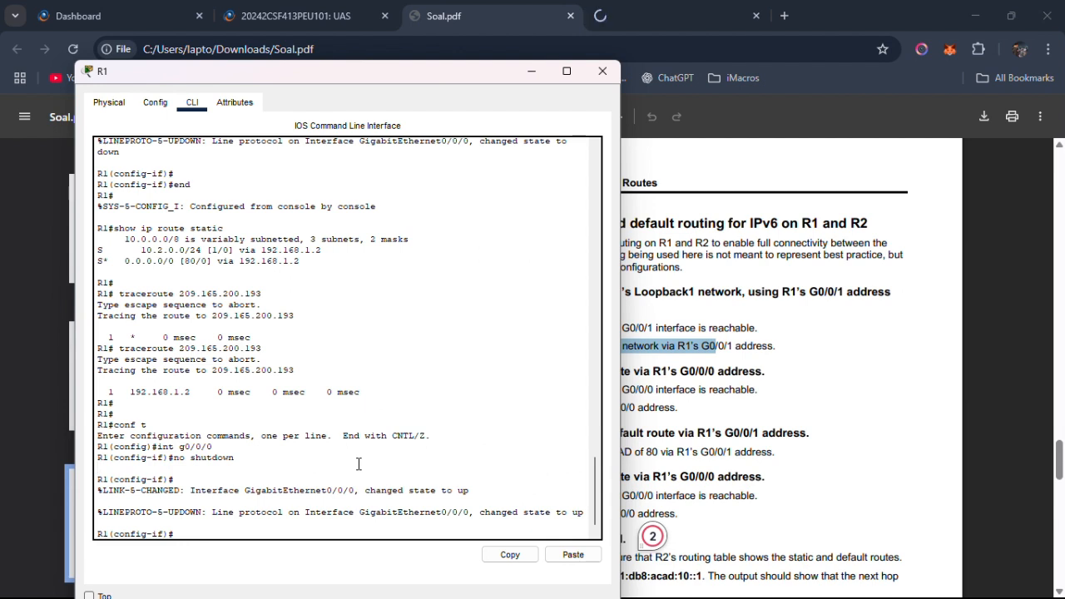
type("nd")
key("Return")
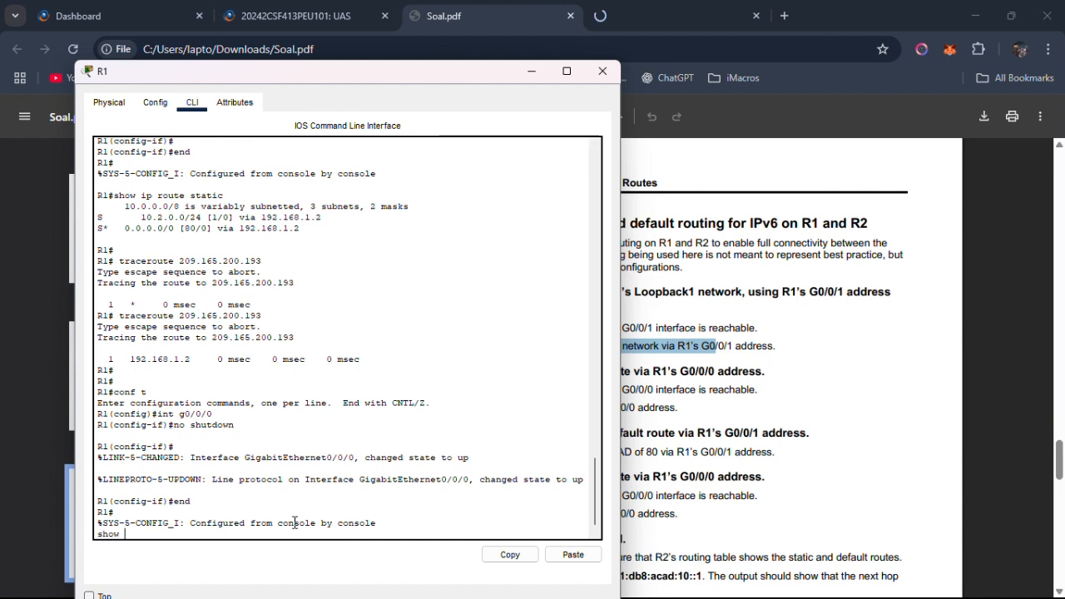
key("Return")
type("show")
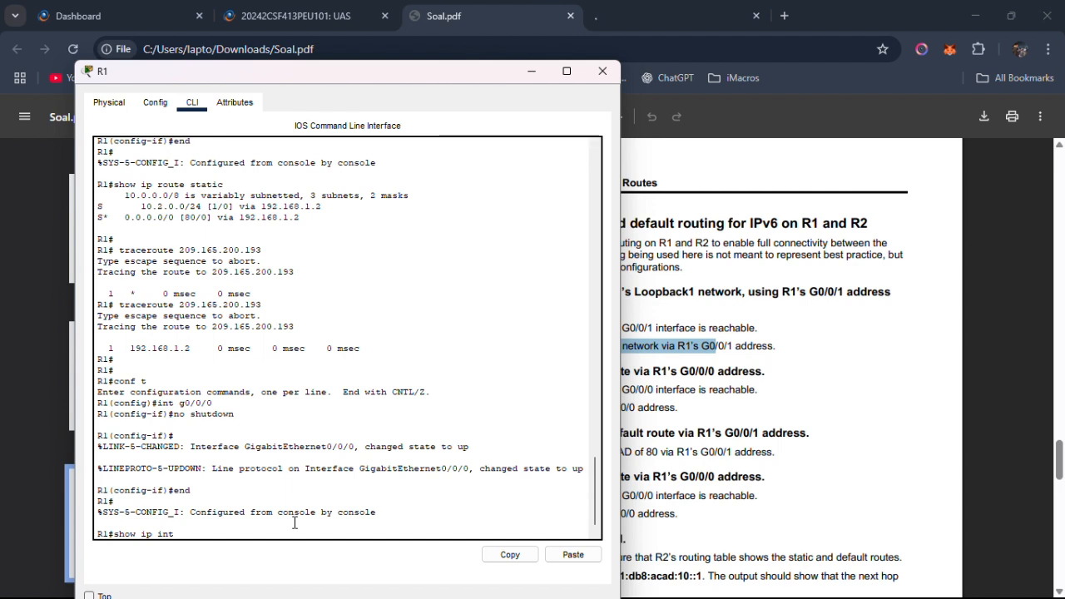
key("BackSpace")
key("BackSpace")
key("BackSpace")
type("v6 int br")
key("Return")
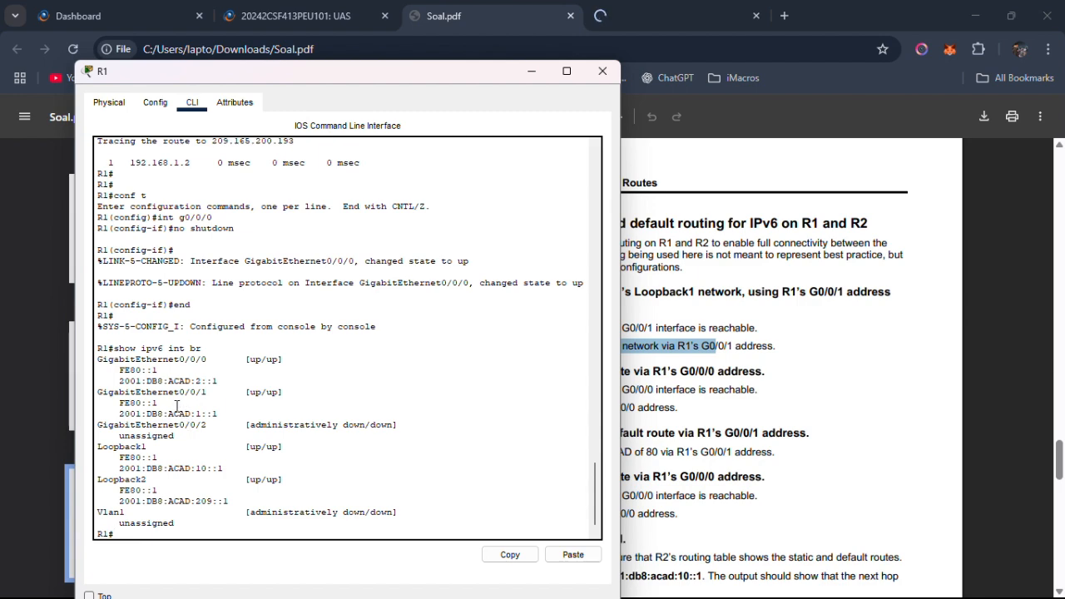
Switch to R2's command line and leave global configuration mode with exit.
key("alt+Tab")
key("alt+Tab")
key("alt+Tab")
key("alt+Tab")
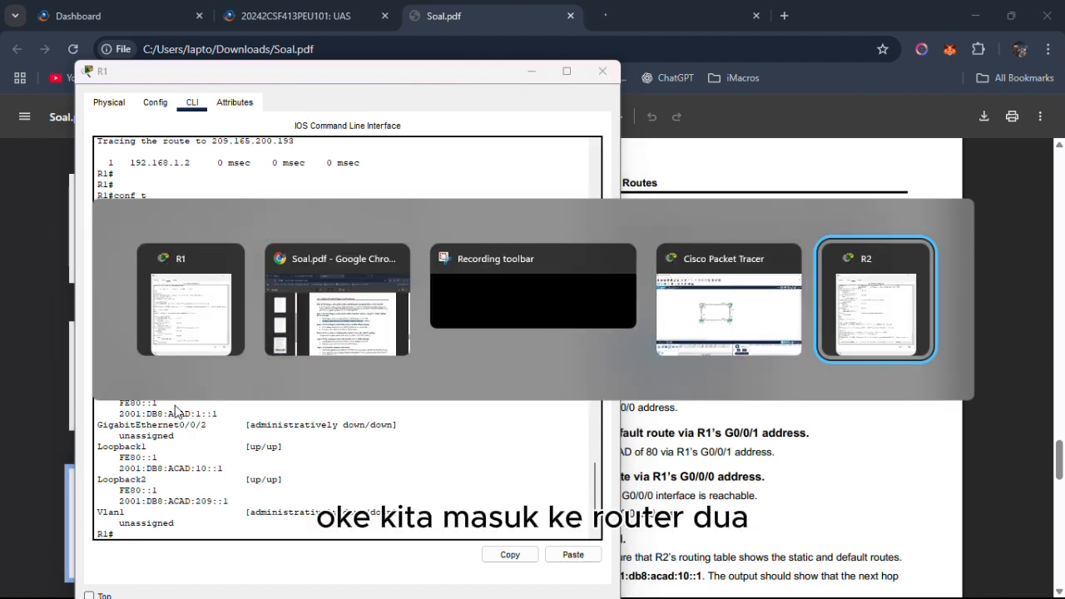
key("Return")
key("Return")
key("Return")
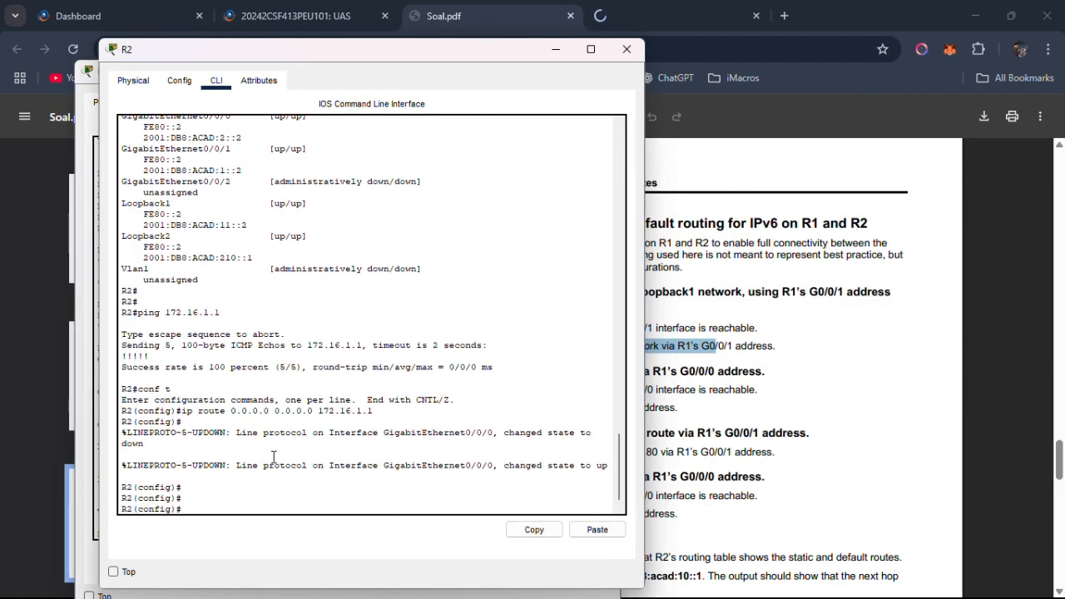
type("exit")
key("Return")
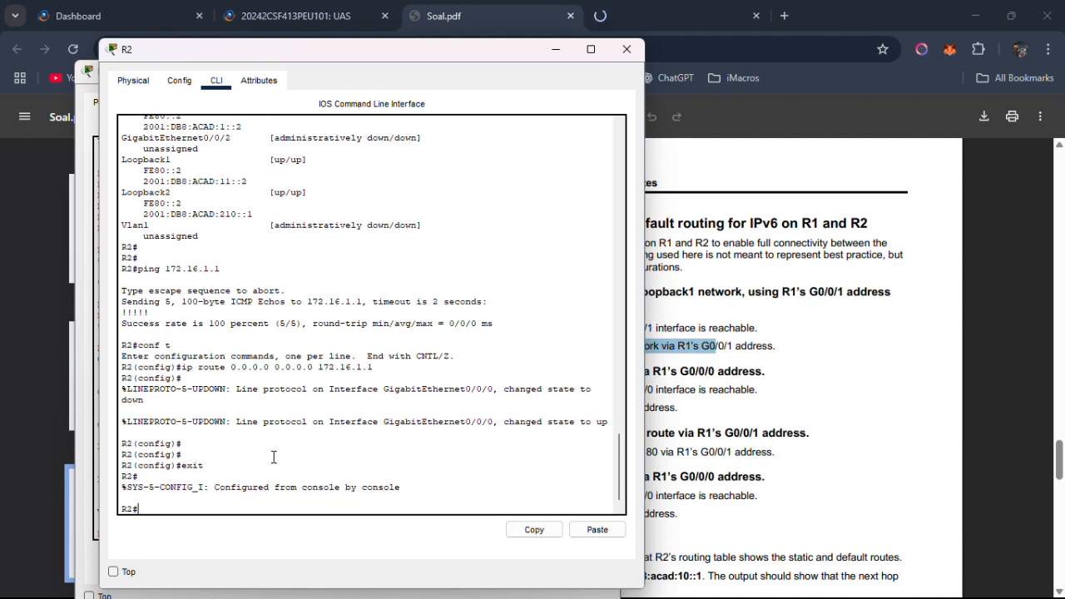
Copy R1's GigabitEthernet0/0/0 IPv6 address 2001:DB8:ACAD:2::1, and check the required interface in Part 4 of Soal.pdf.
key("alt+Tab")
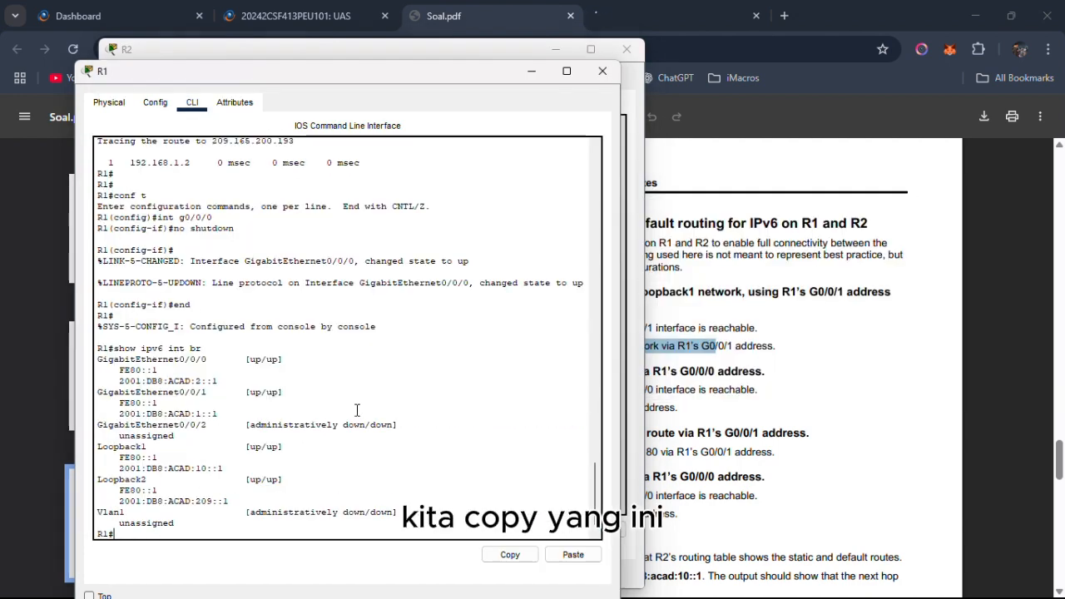
left_click_drag(218, 381, 121, 371)
right_click(122, 371)
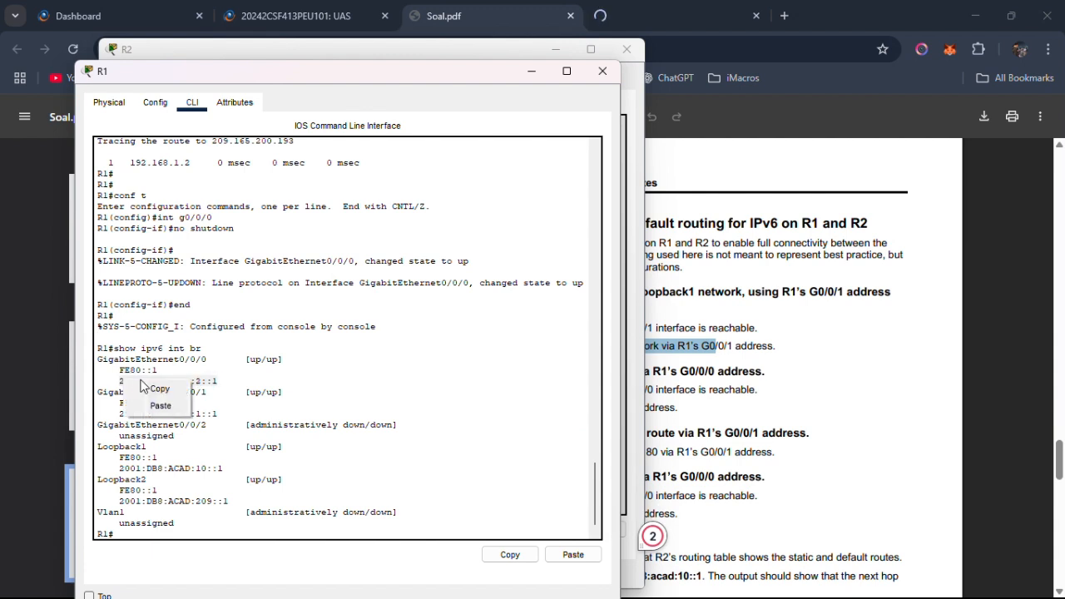
left_click(143, 385)
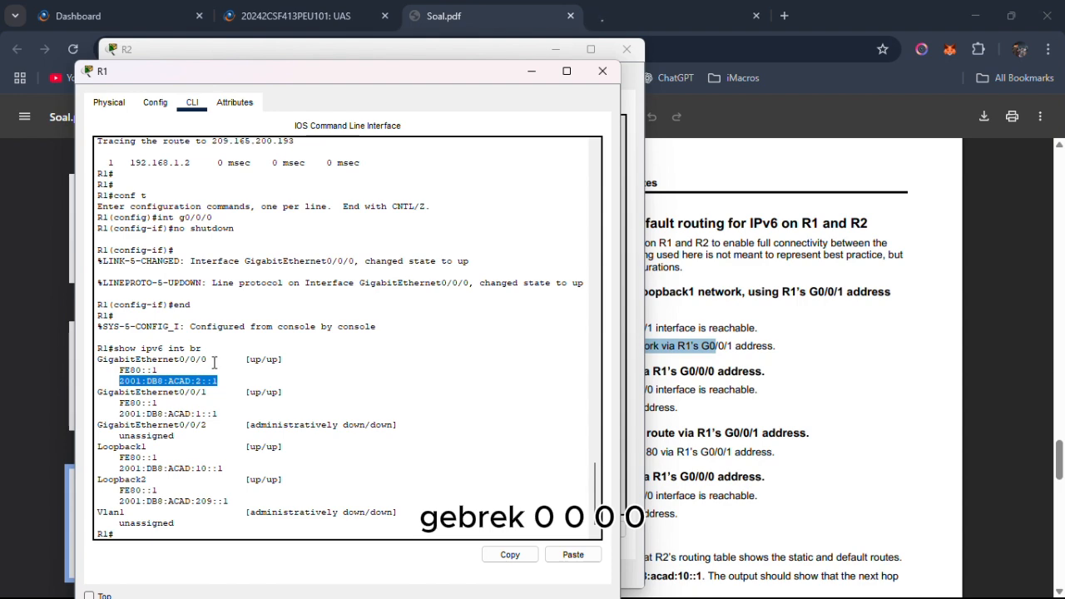
left_click(763, 393)
key("alt+Tab")
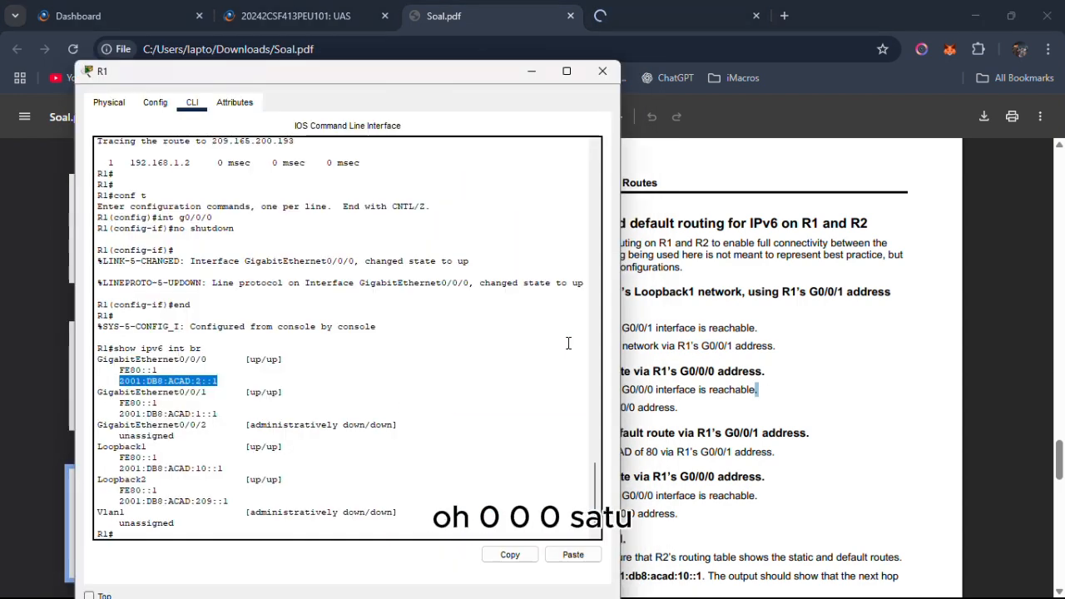
Copy R1's GigabitEthernet0/0/1 IPv6 address 2001:DB8:ACAD:1::1 from the interface listing.
left_click_drag(219, 413, 121, 416)
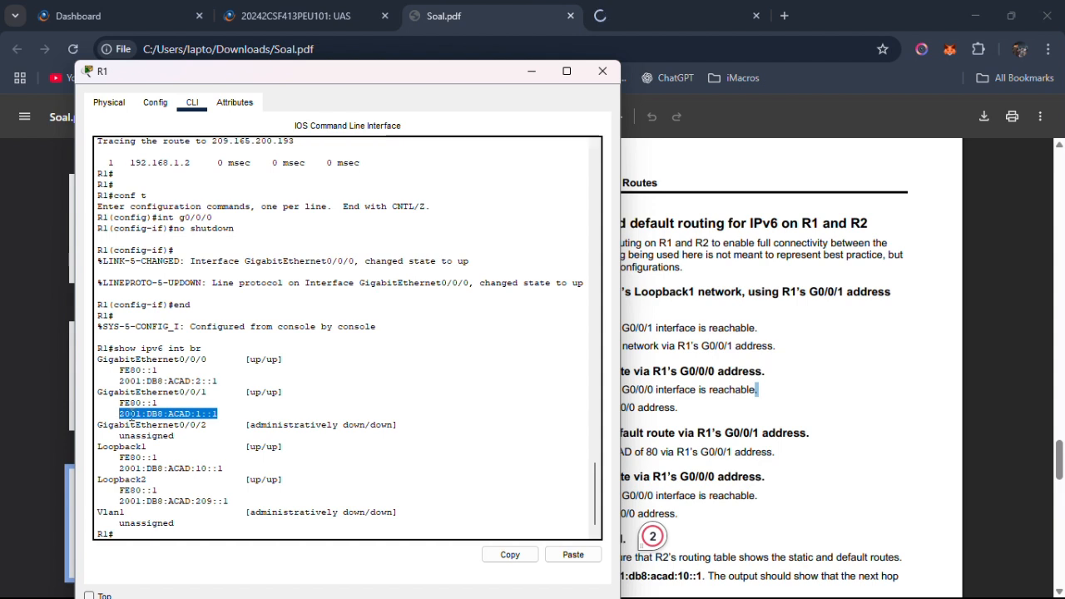
right_click(131, 418)
left_click(153, 427)
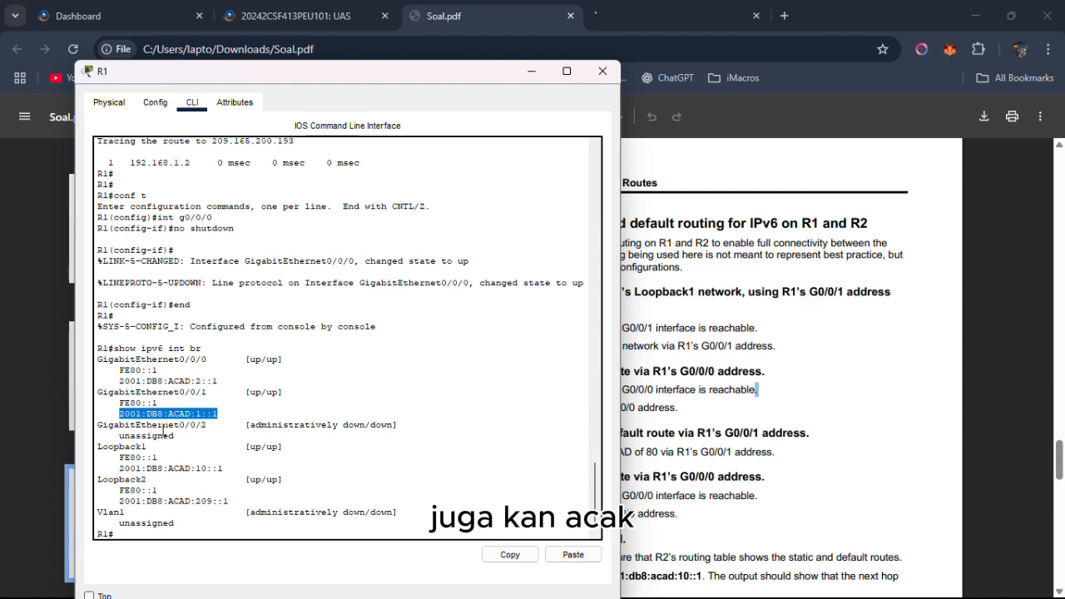
Switch to R2's command line and ping R1's G0/0/1 address 2001:DB8:ACAD:1::1.
key("alt+Tab")
key("alt+Tab")
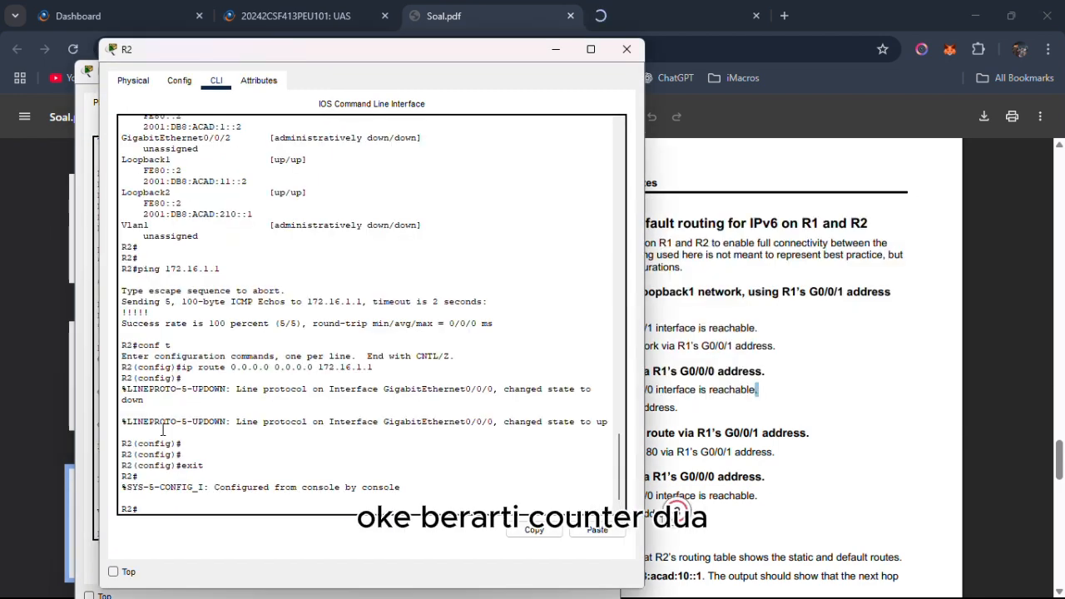
type("ping")
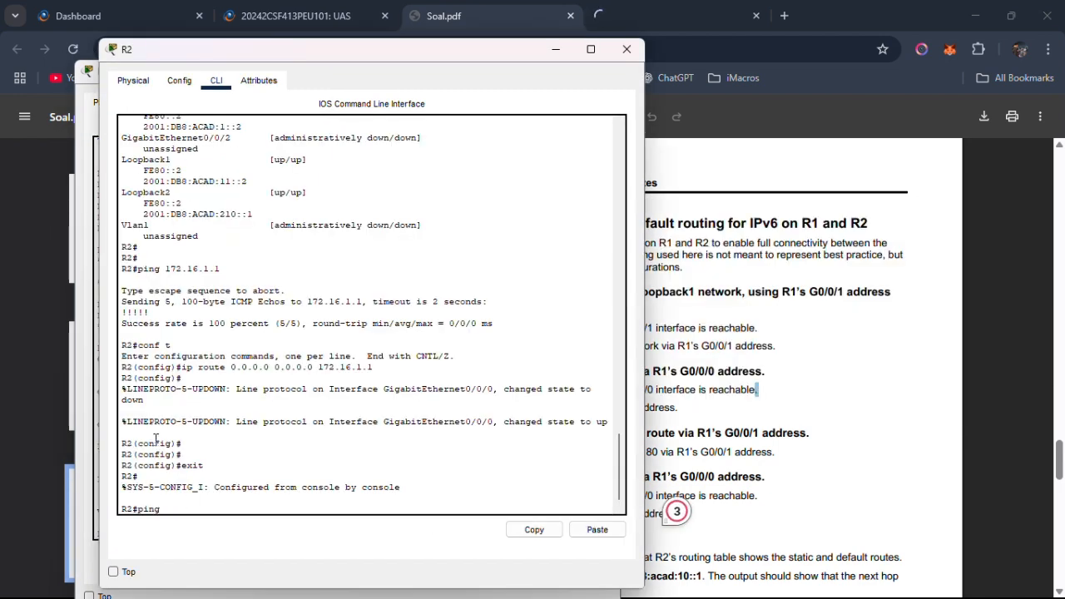
right_click(189, 508)
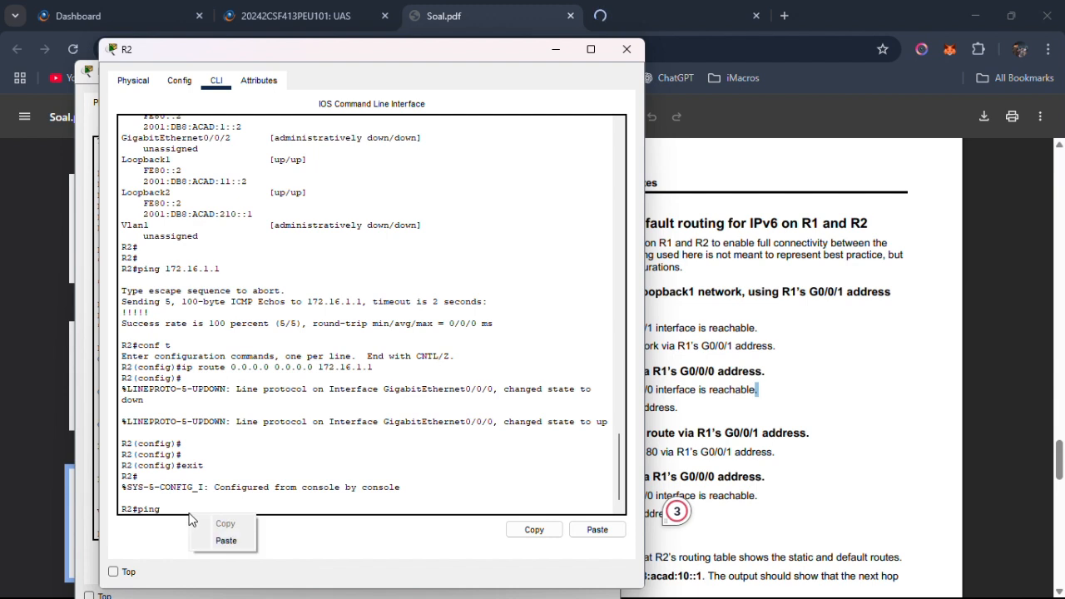
left_click(218, 540)
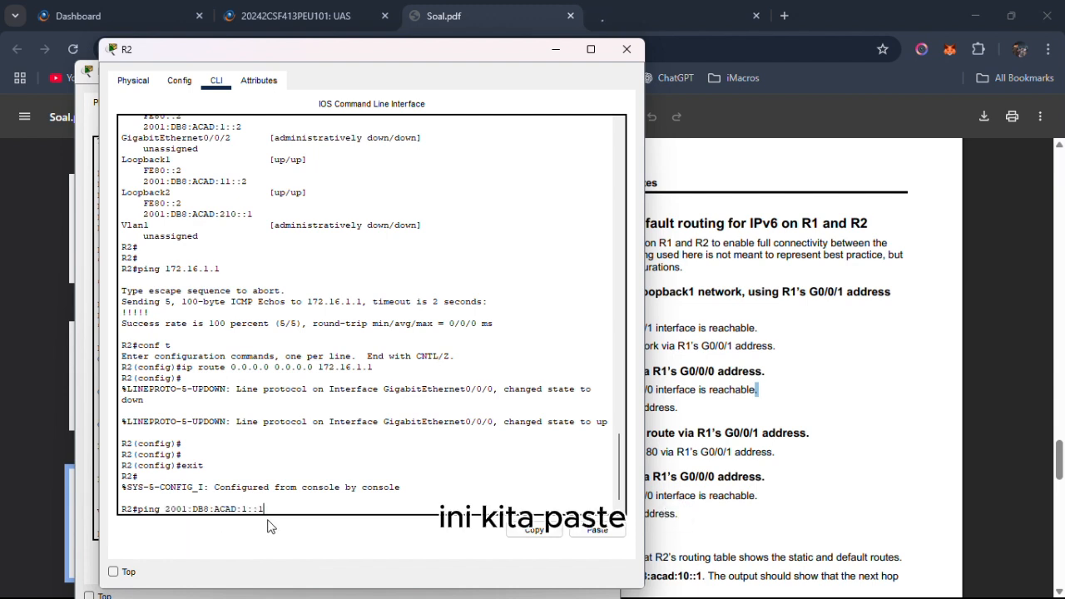
key("Return")
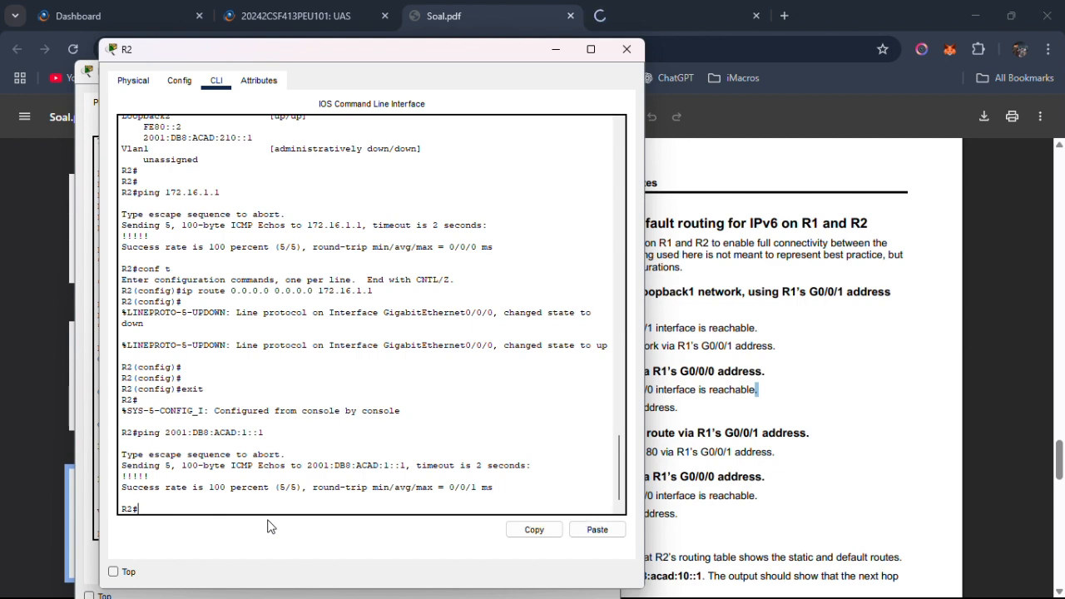
Read Part 4 Step 1b in Soal.pdf on the static route to R1's Loopback1 network, and bring up R1's command line.
key("alt+Tab")
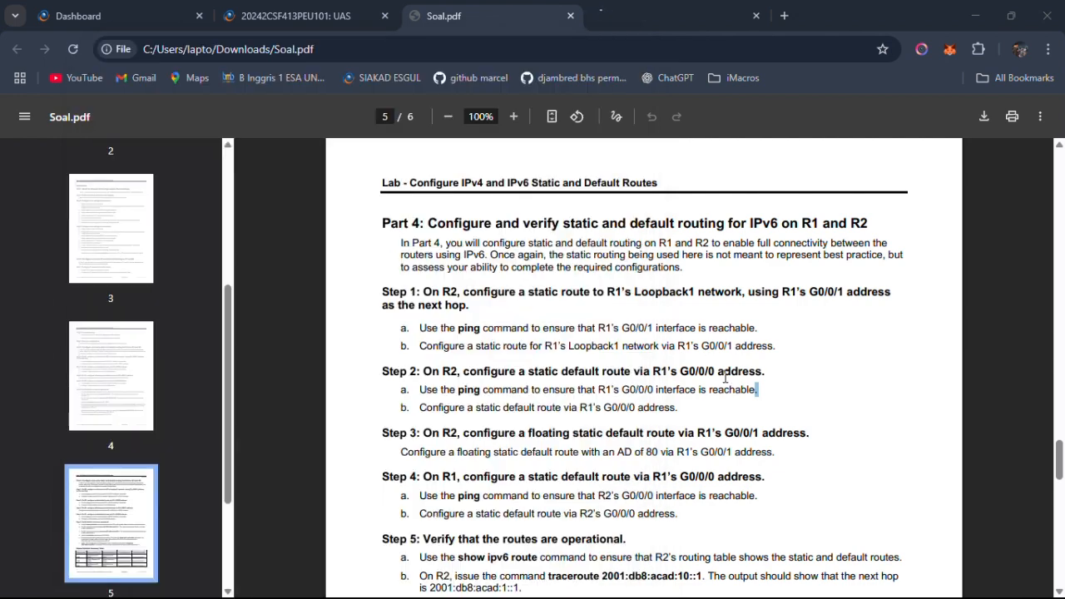
left_click_drag(426, 408, 648, 418)
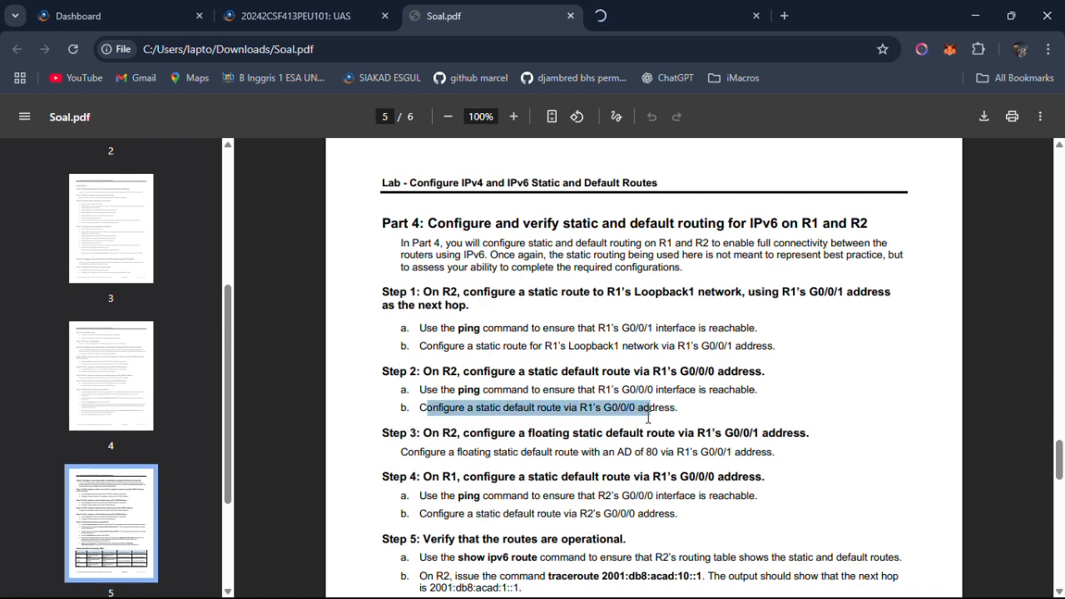
left_click(638, 351)
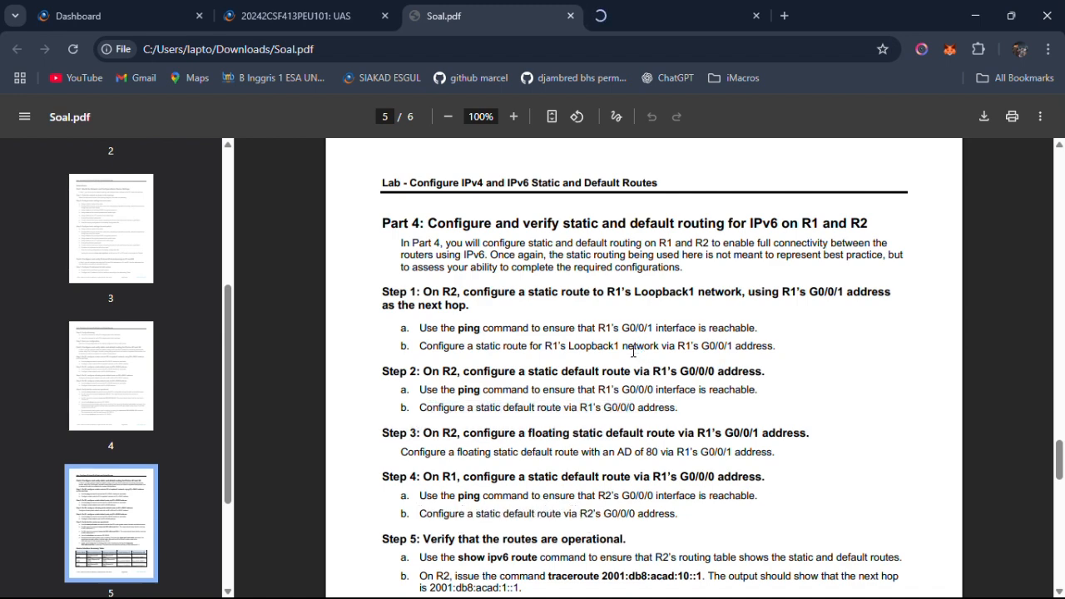
left_click_drag(628, 352, 632, 352)
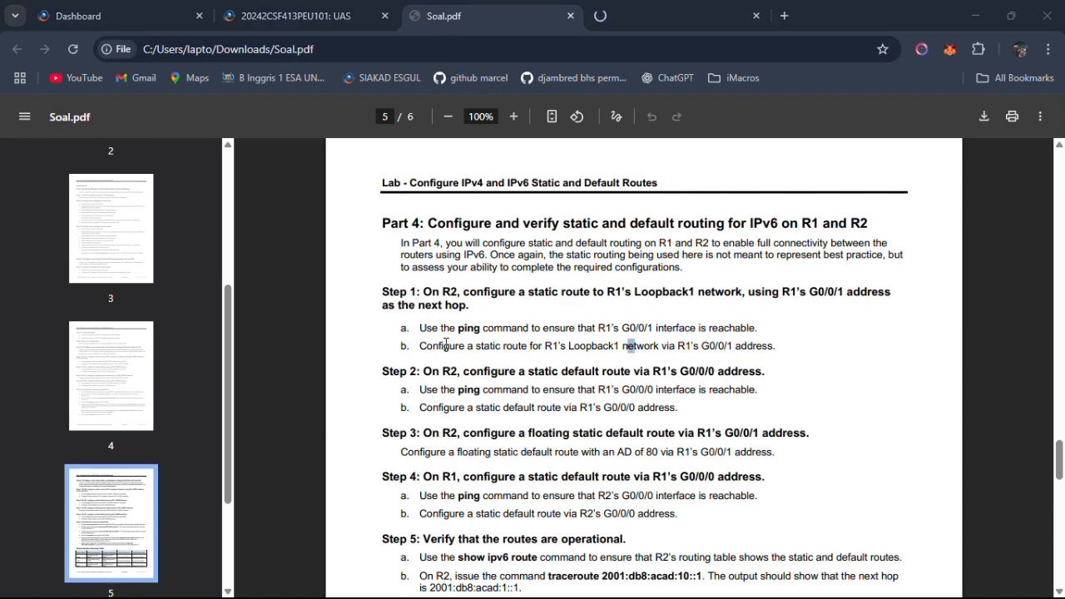
left_click_drag(441, 345, 739, 357)
key("alt+Tab")
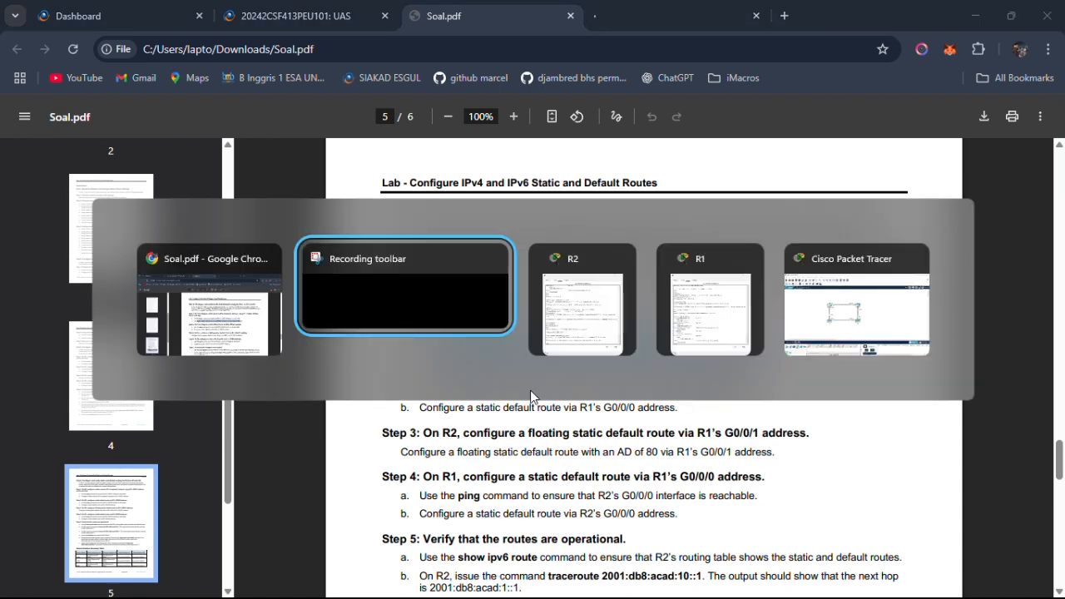
key("alt+Tab")
key("alt+Tab")
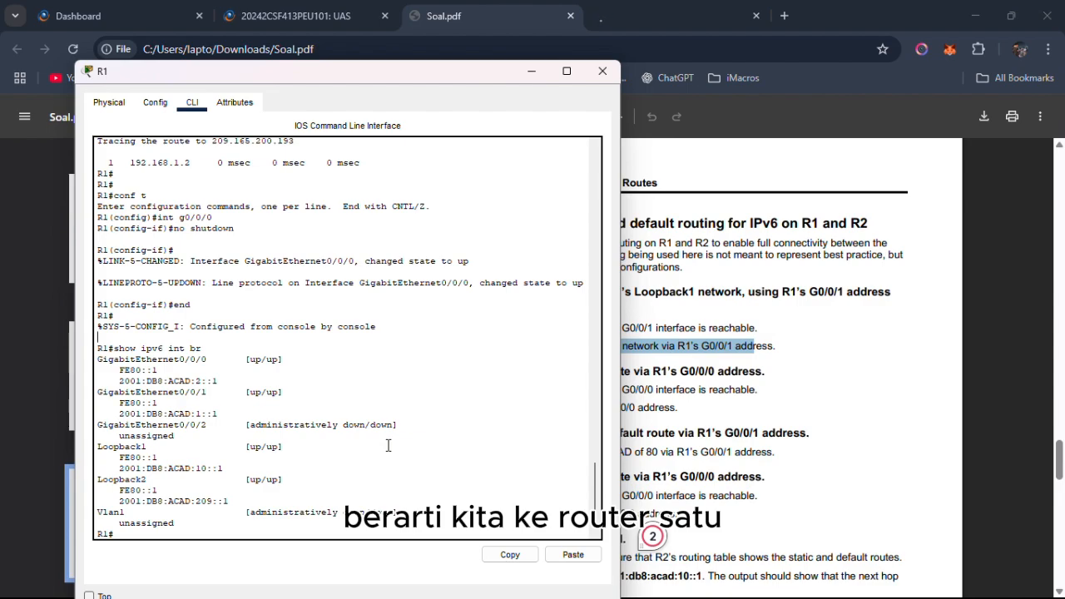
key("Return")
key("Return")
Copy R1's Loopback1 IPv6 address 2001:db8:acad:10::1 from the addressing table in Soal.pdf.
key("alt+Tab")
scroll(768, 305, "up", 20)
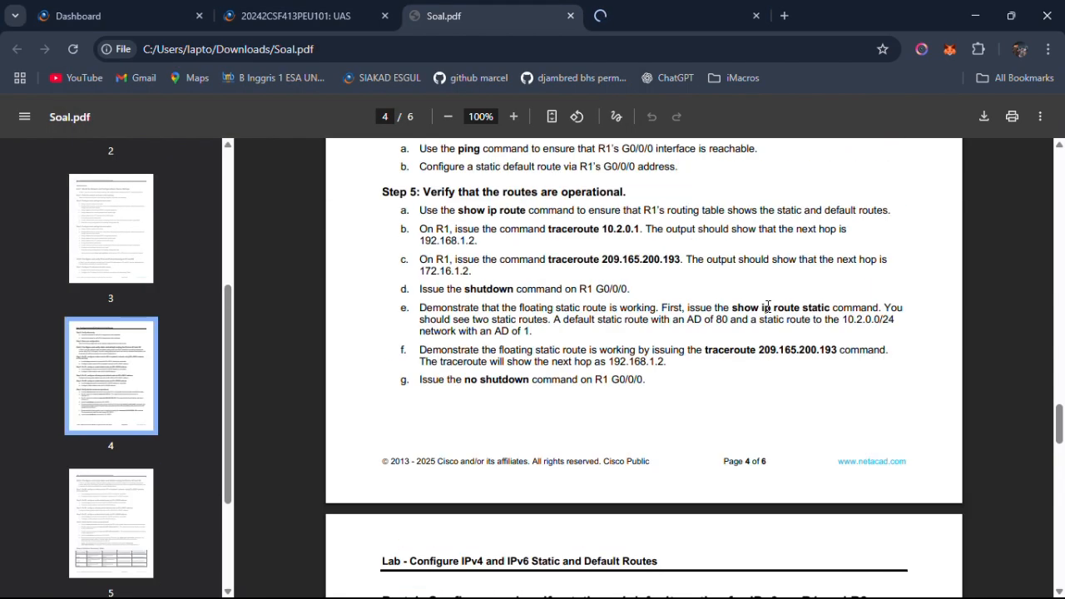
scroll(768, 306, "up", 10)
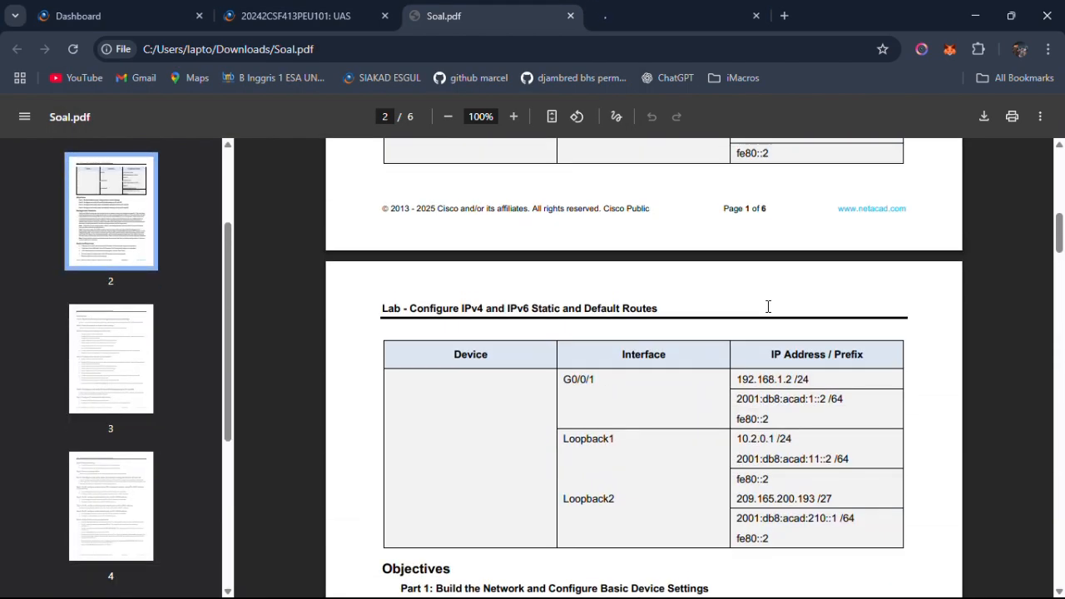
scroll(768, 307, "up", 3)
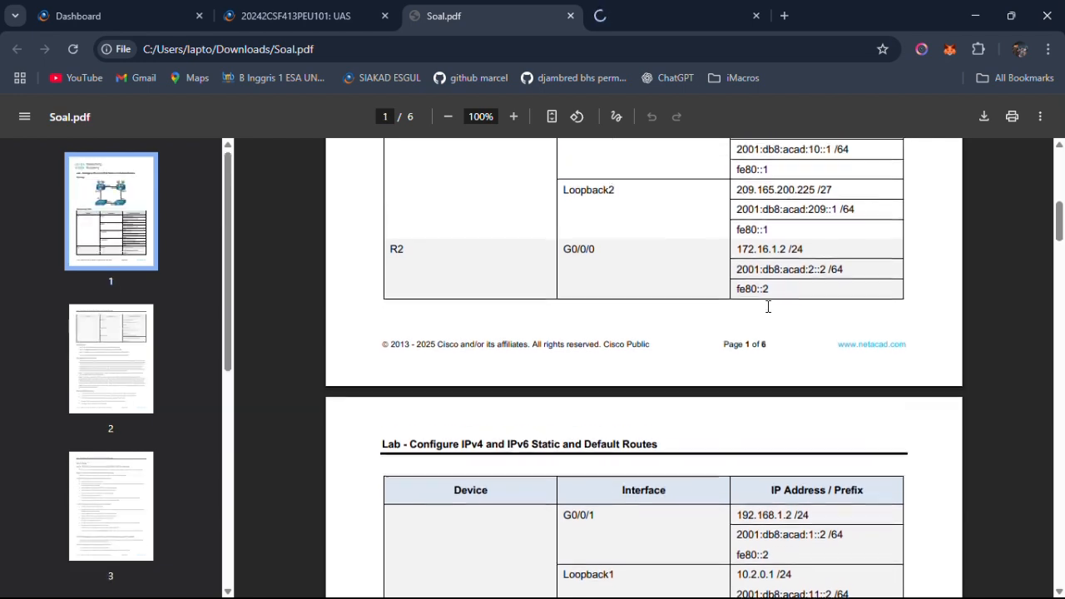
scroll(740, 287, "up", 1)
scroll(717, 266, "up", 1)
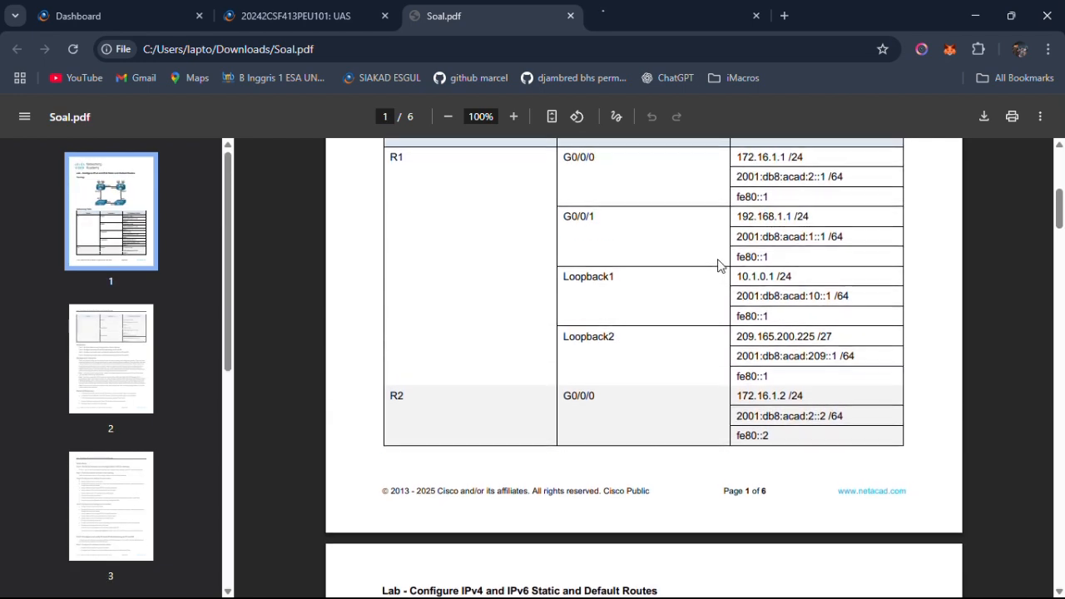
left_click_drag(738, 295, 831, 298)
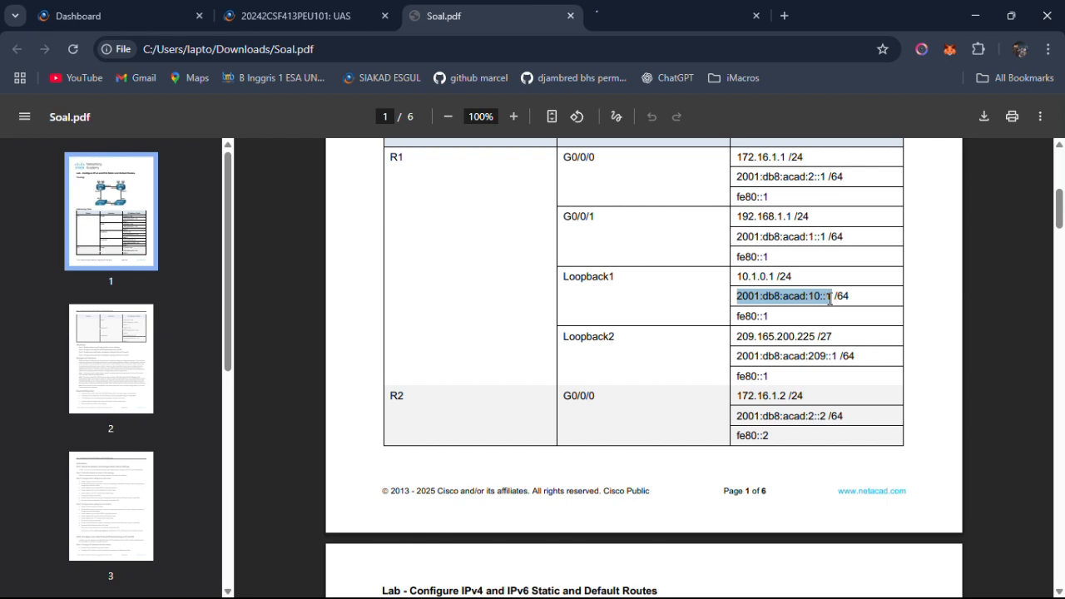
right_click(820, 298)
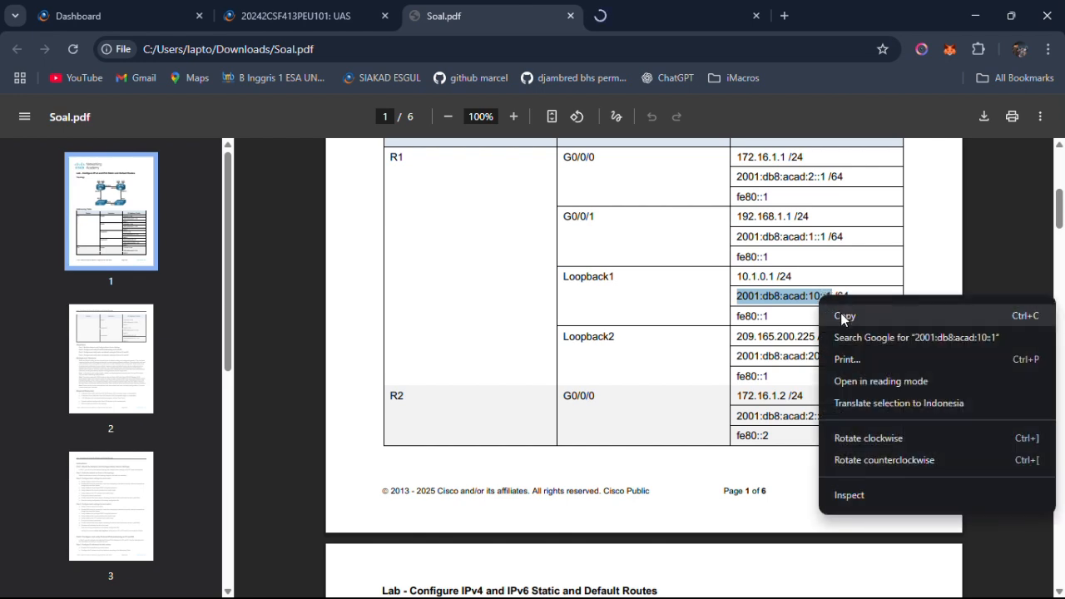
left_click(842, 316)
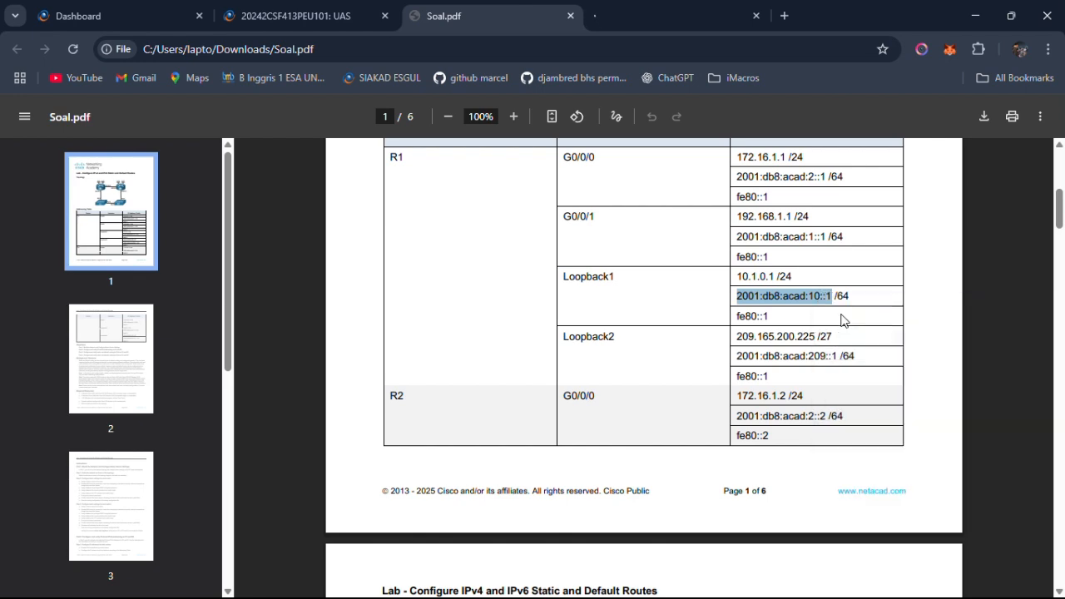
On R2, enter global configuration mode with conf t and start an ipv6 route command with the copied Loopback1 address.
key("alt+Tab")
key("alt+Tab")
key("alt+Tab")
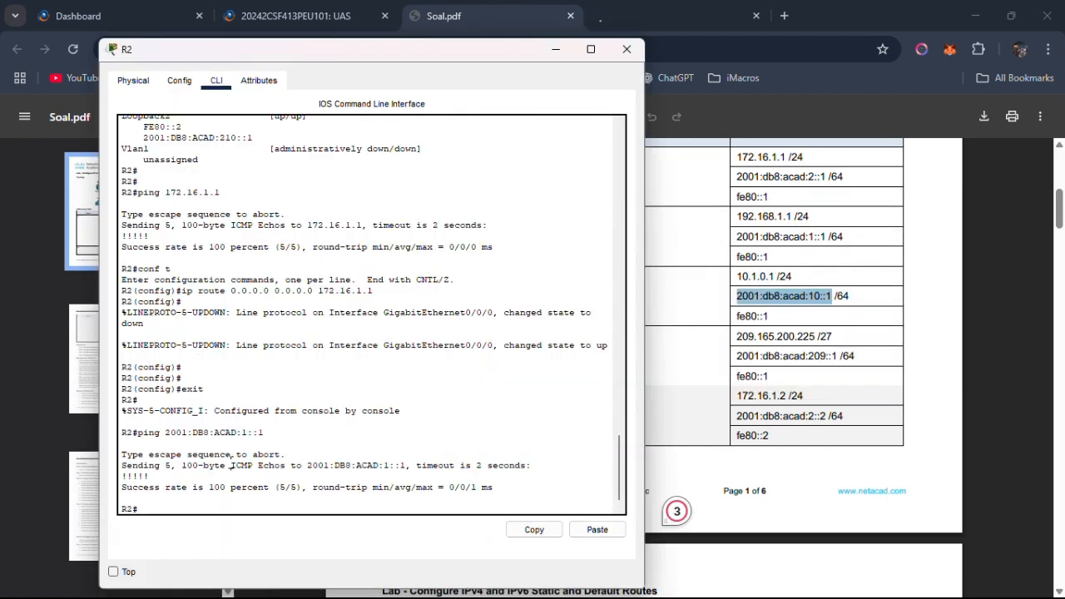
type("conf t")
key("Return")
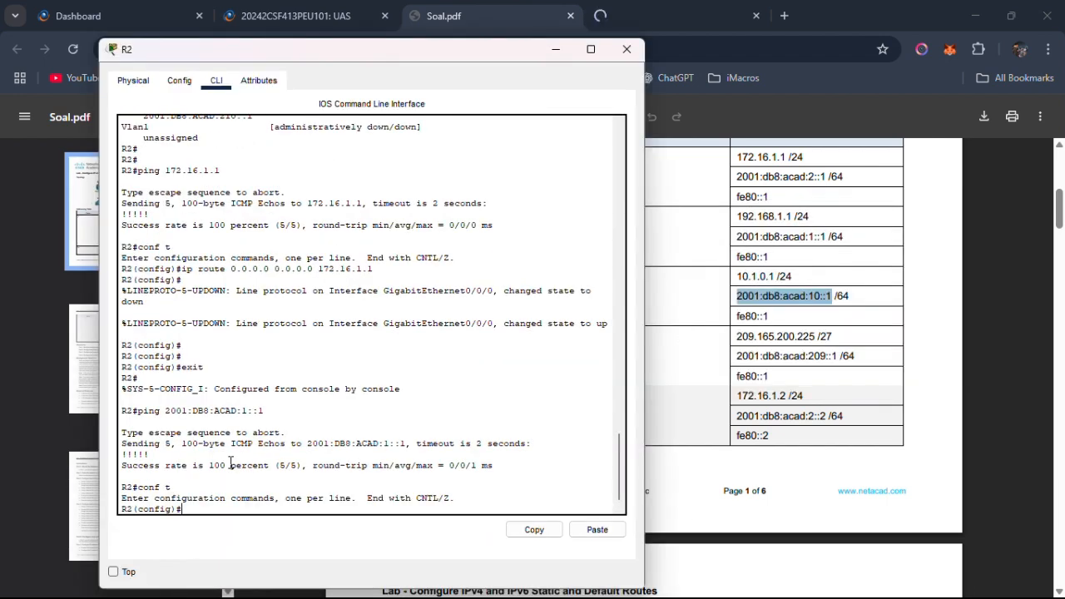
type("ipv6 route")
right_click(266, 509)
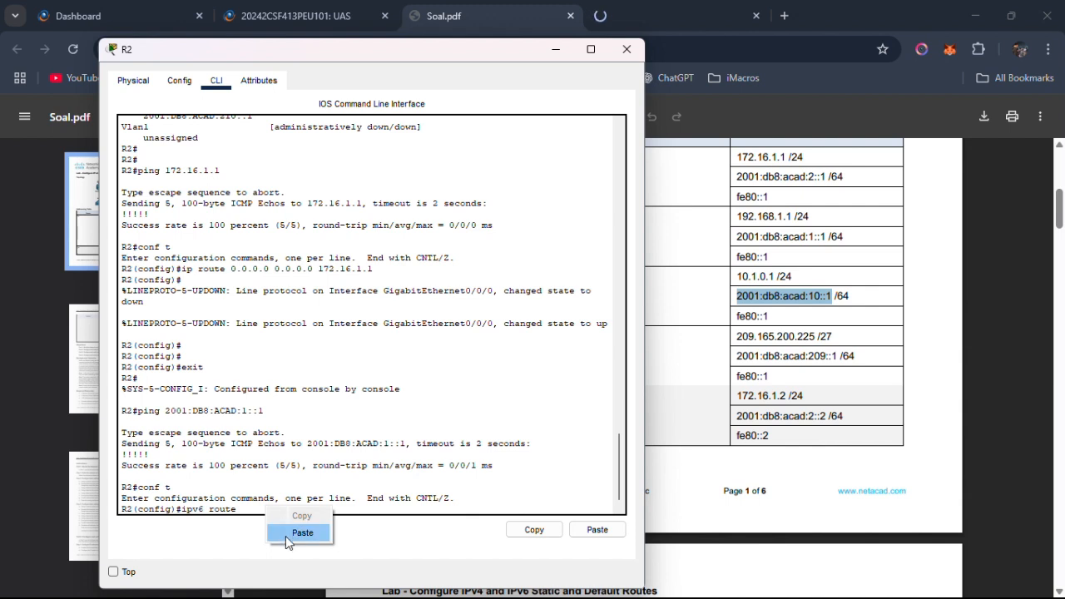
left_click(287, 534)
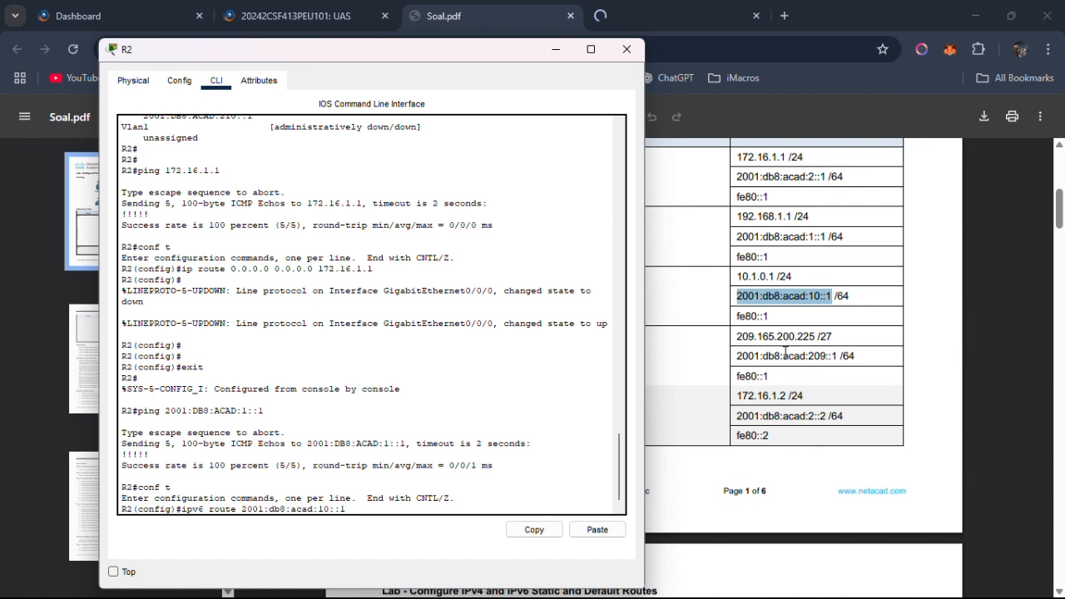
Change the route's destination to the Loopback1 network prefix 2001:DB8:ACAD:10::/64, with its letters in uppercase.
key("BackSpace")
key("BackSpace")
key("BackSpace")
key("BackSpace")
key("BackSpace")
key("BackSpace")
key("BackSpace")
key("BackSpace")
key("BackSpace")
key("BackSpace")
type("ACAD:10::/64")
key("Right")
key("Right")
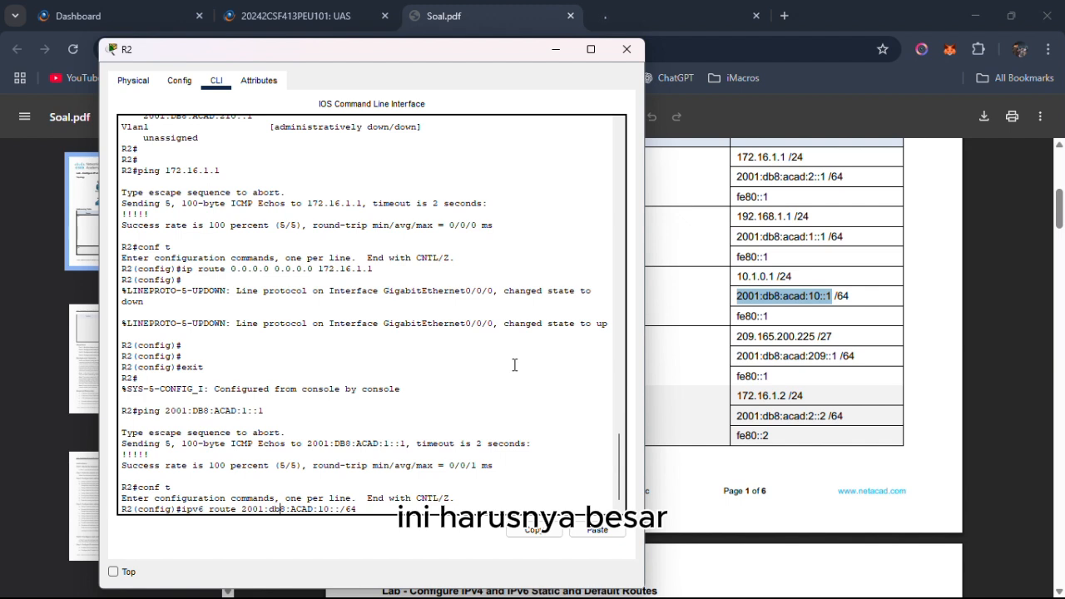
key("BackSpace")
key("BackSpace")
type("DB")
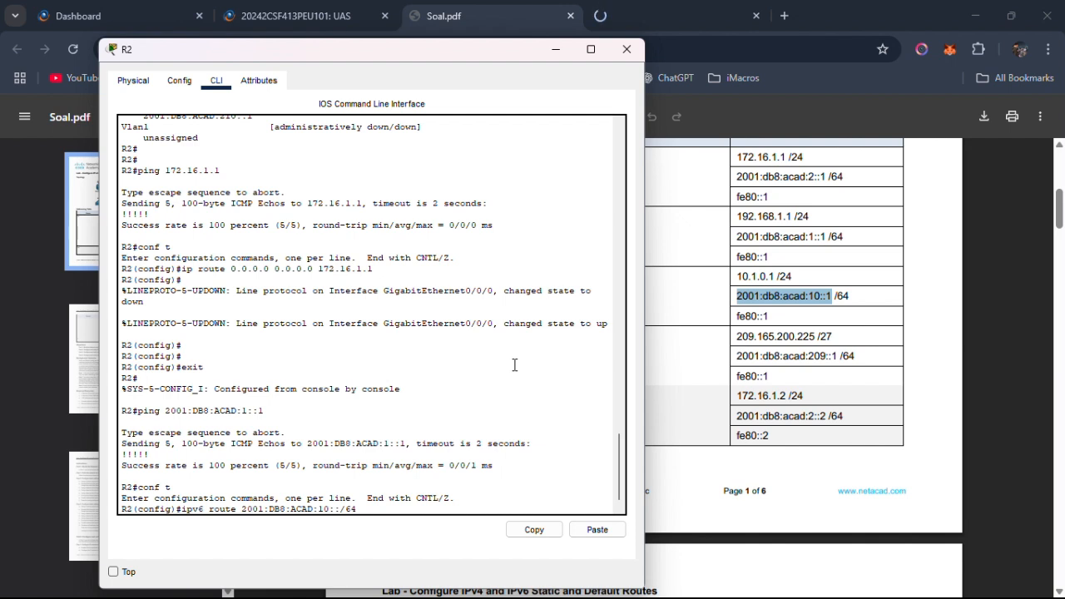
key("Right")
Add the next hop 2001:DB8:ACAD:1::1, copied from the earlier ping command, and run the IPv6 static route command.
left_click_drag(265, 410, 164, 415)
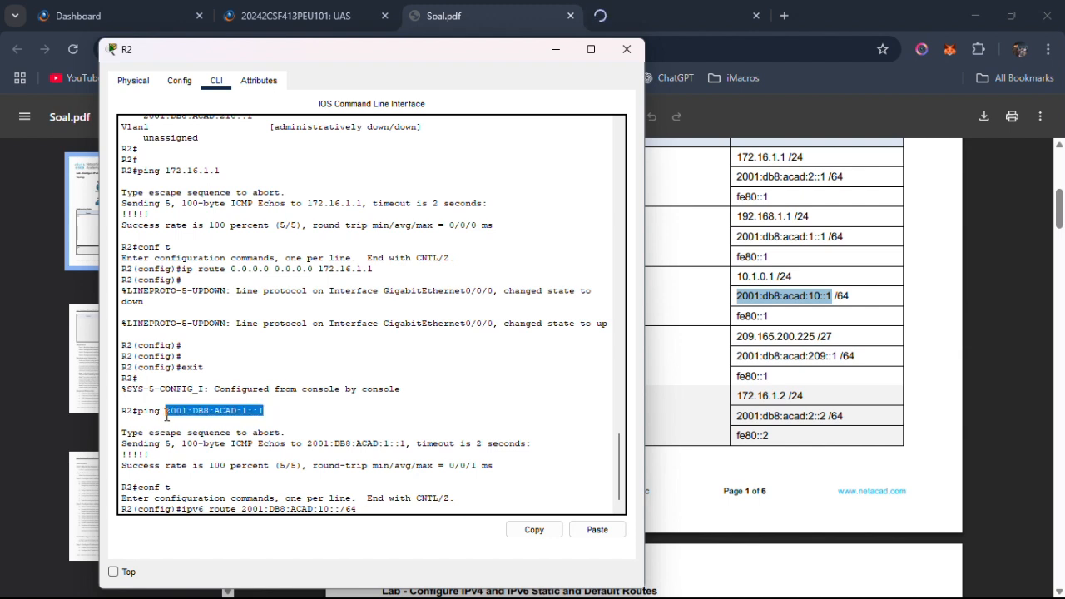
right_click(166, 414)
left_click(199, 421)
left_click(420, 510)
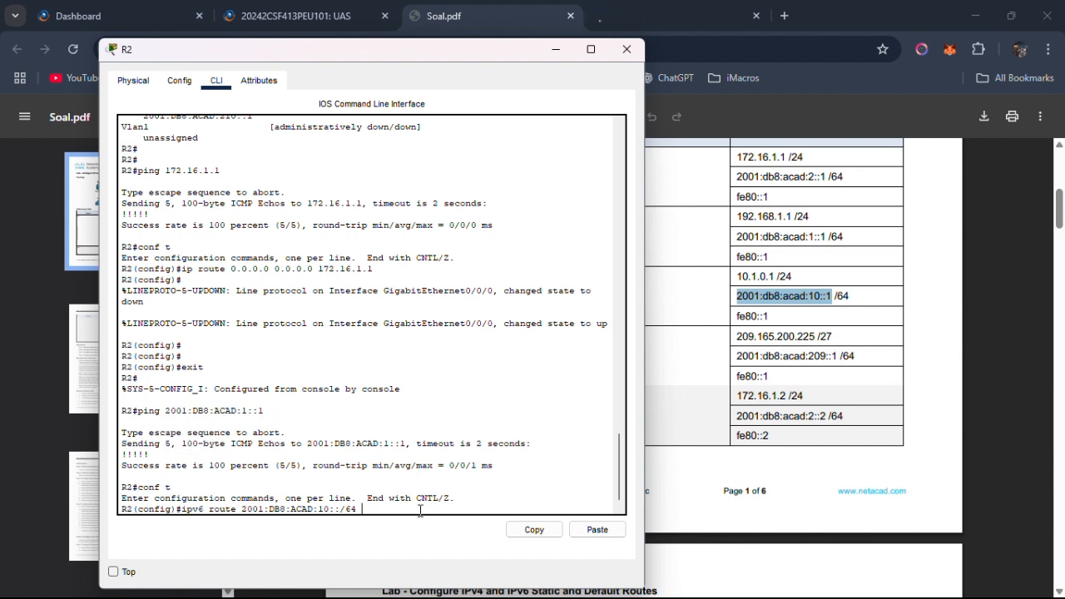
right_click(409, 506)
left_click(432, 539)
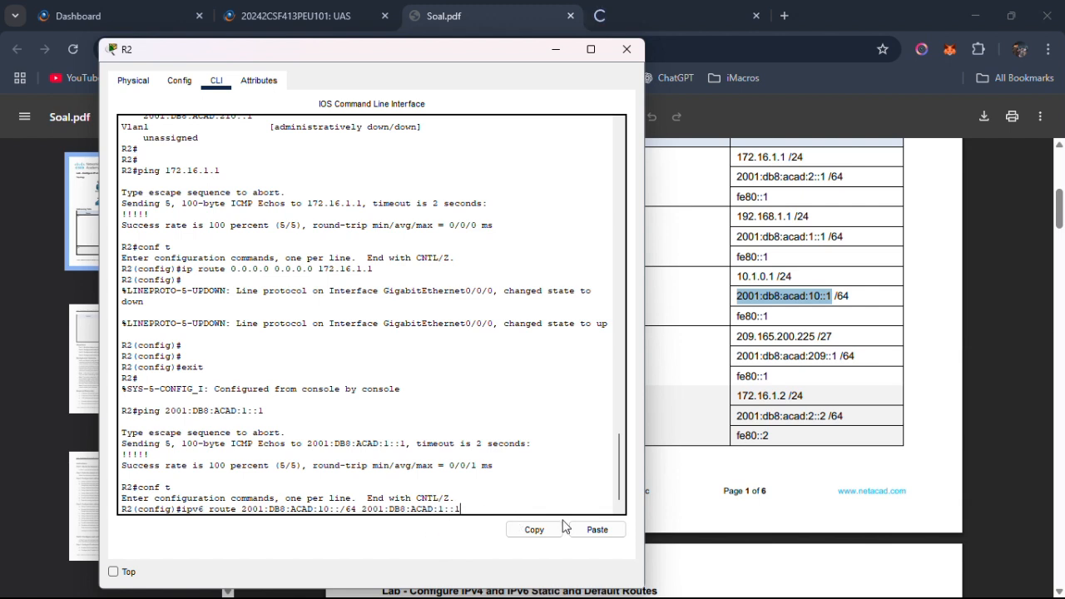
key("Return")
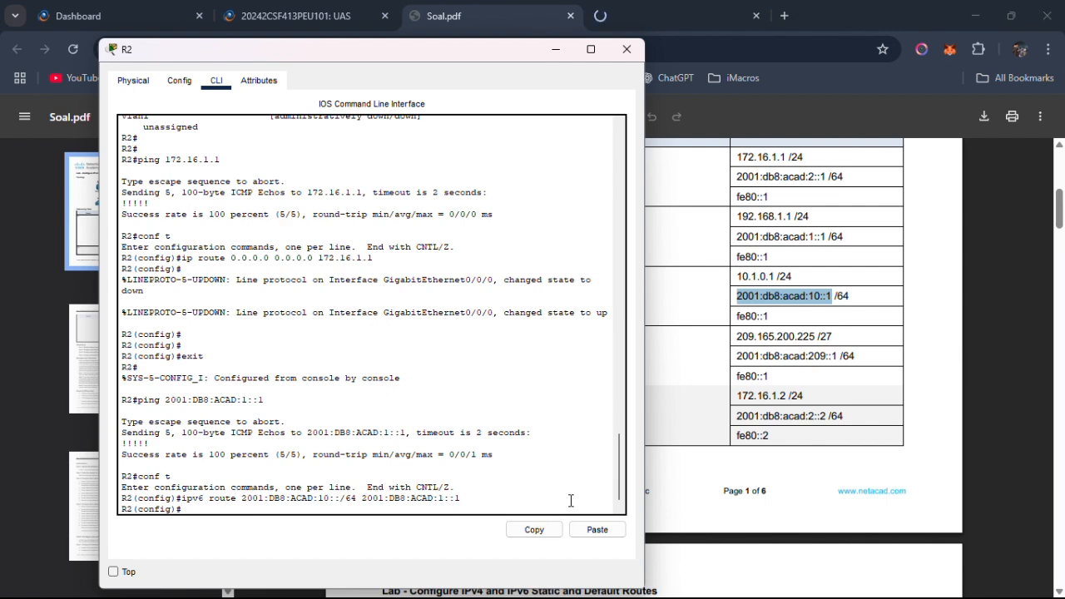
Return to Soal.pdf and read Part 4 Step 2 on R2's IPv6 static default route via R1's G0/0/0 address.
key("alt+Tab")
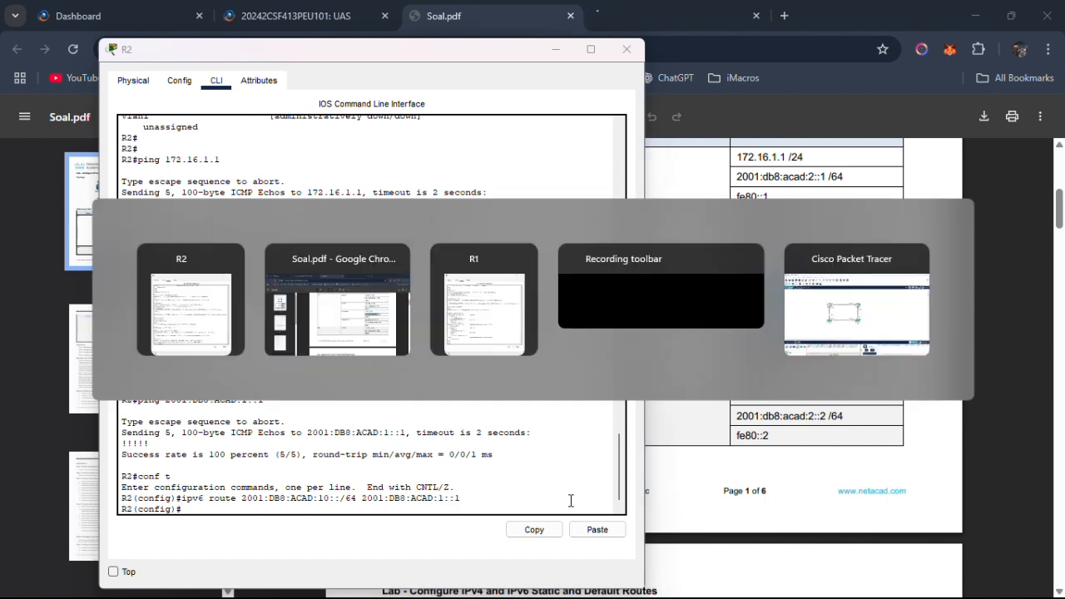
scroll(680, 449, "down", 4)
scroll(681, 449, "down", 20)
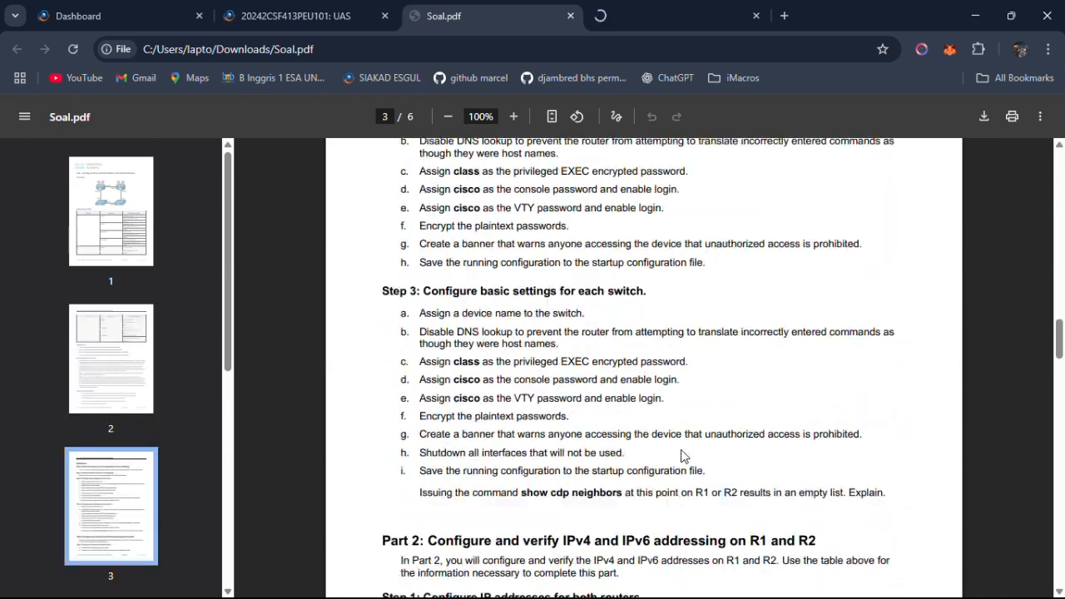
scroll(680, 455, "up", 3)
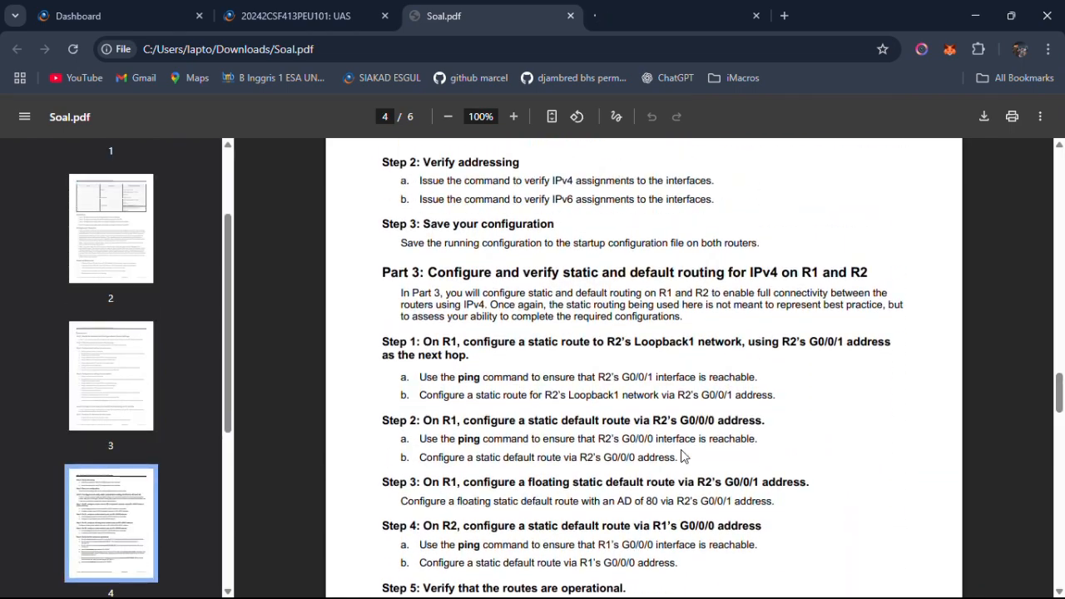
scroll(681, 455, "down", 8)
scroll(680, 455, "down", 6)
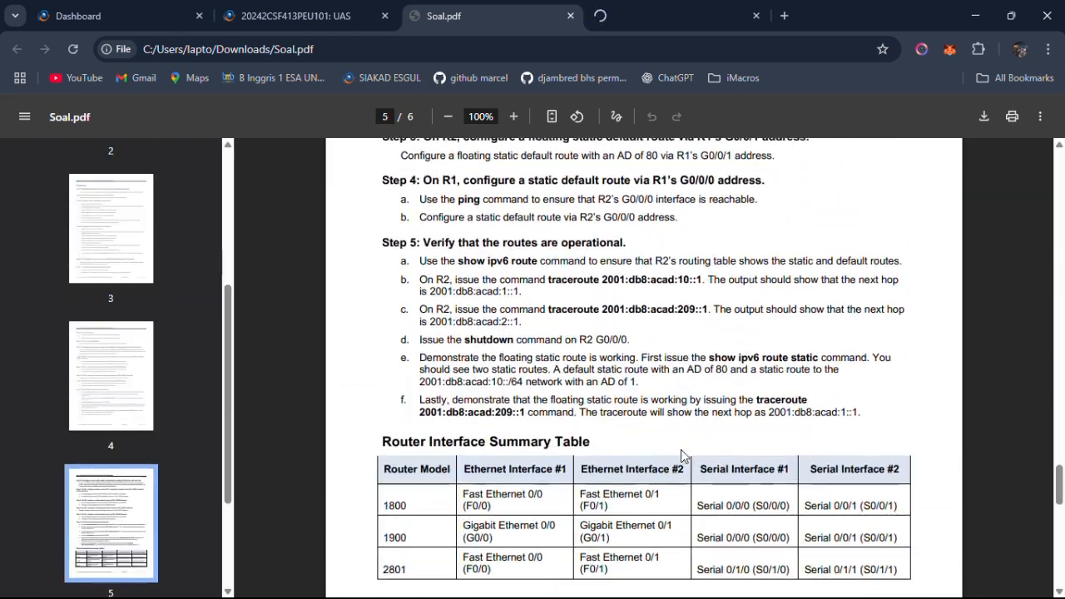
scroll(681, 455, "up", 3)
left_click_drag(388, 263, 755, 266)
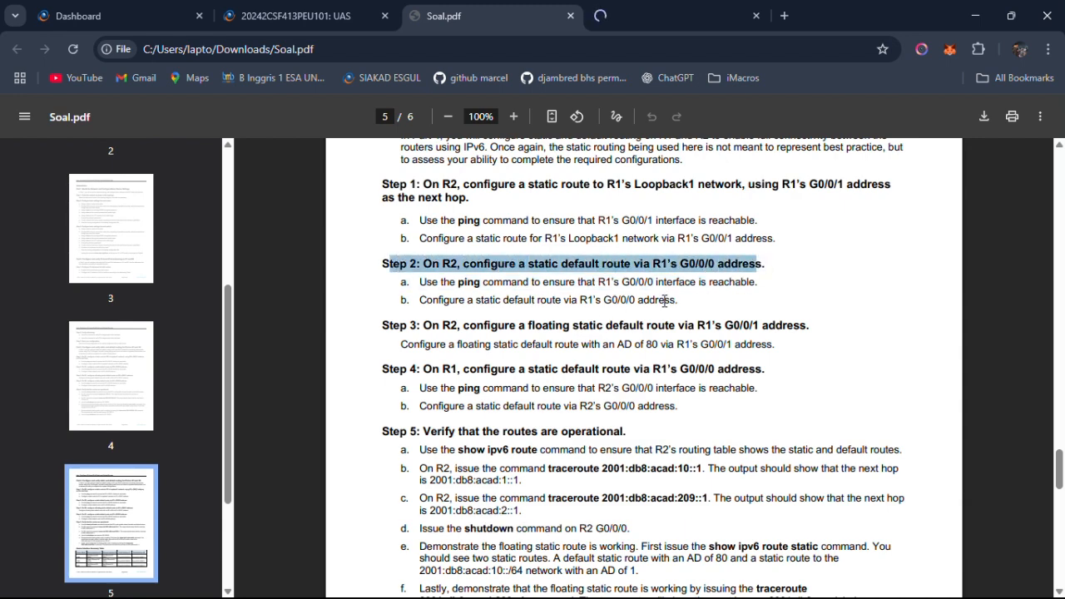
Read Part 4 Step 2's ping and static default route tasks in Soal.pdf, and switch to R1's command line.
left_click(663, 301)
left_click_drag(439, 282, 611, 282)
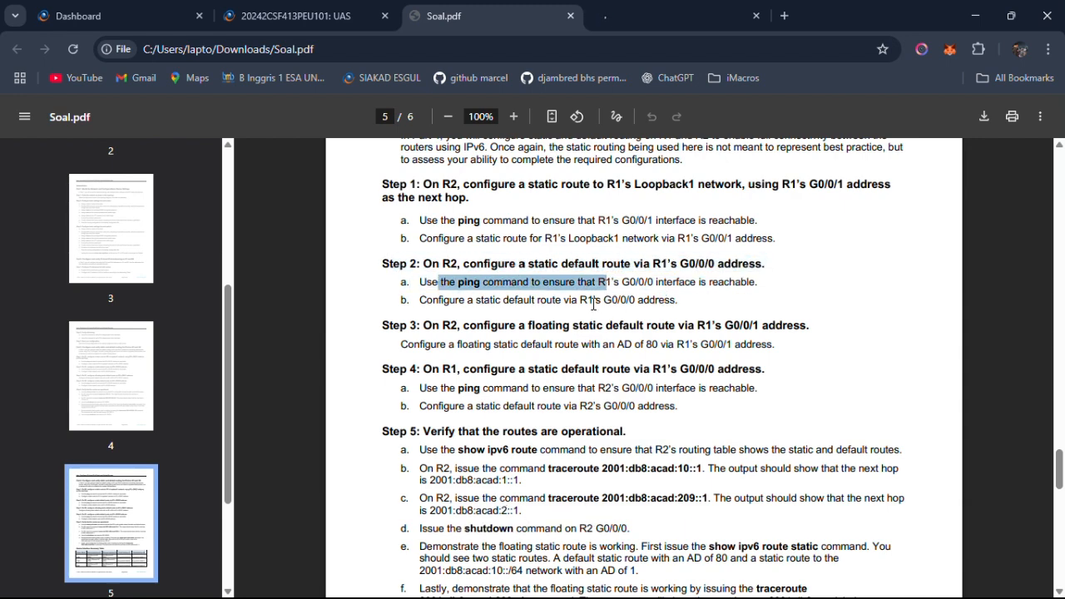
left_click(589, 306)
key("alt+Tab")
key("alt+Tab")
key("alt+Tab")
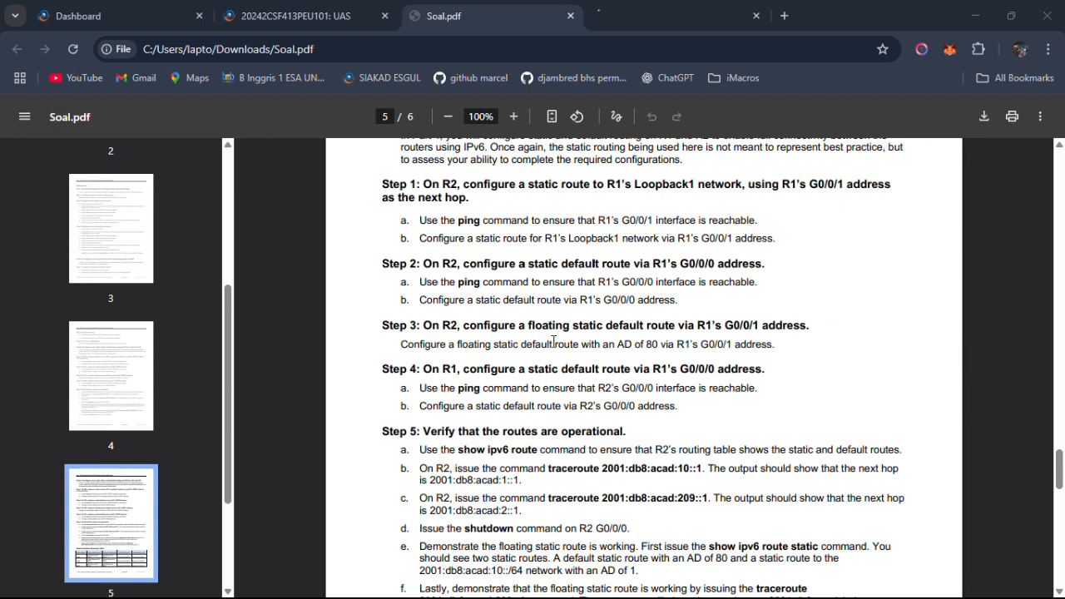
key("alt+Tab")
key("alt+Tab")
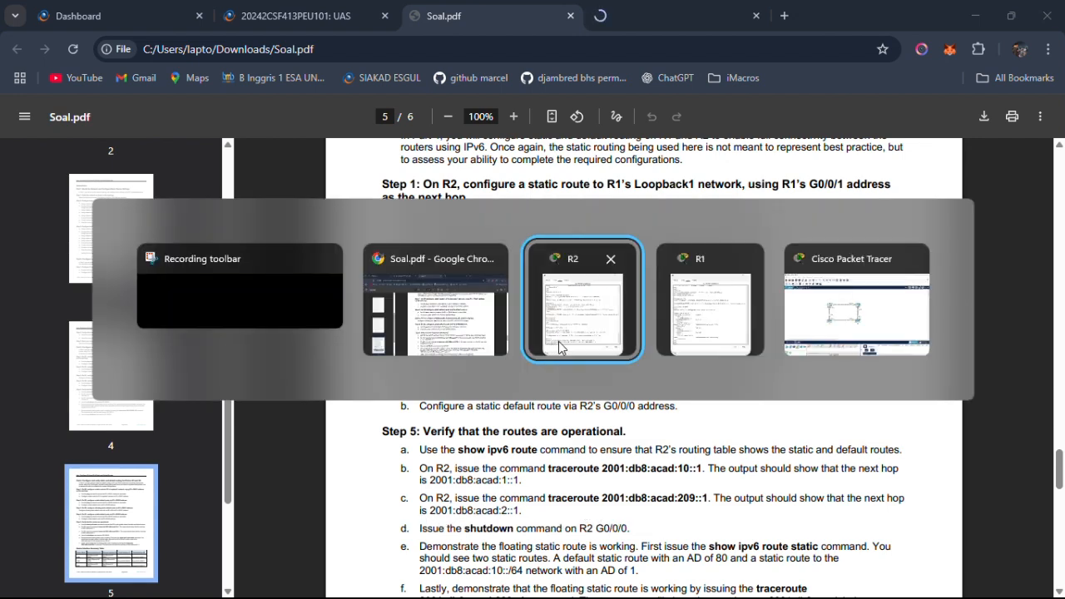
key("alt+Tab")
key("alt+Tab")
key("alt+Tab")
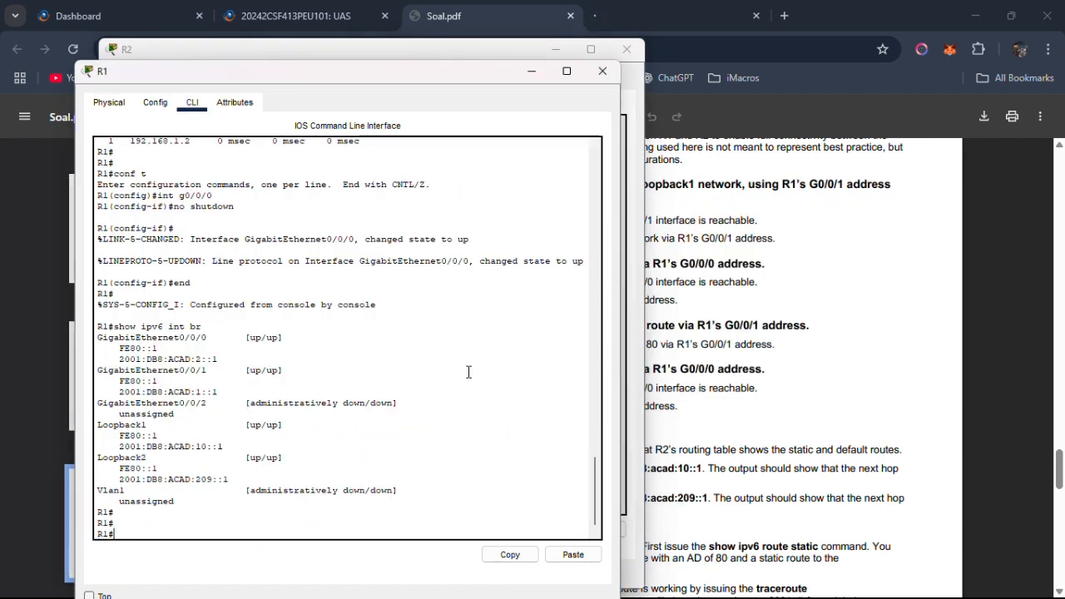
type("ping")
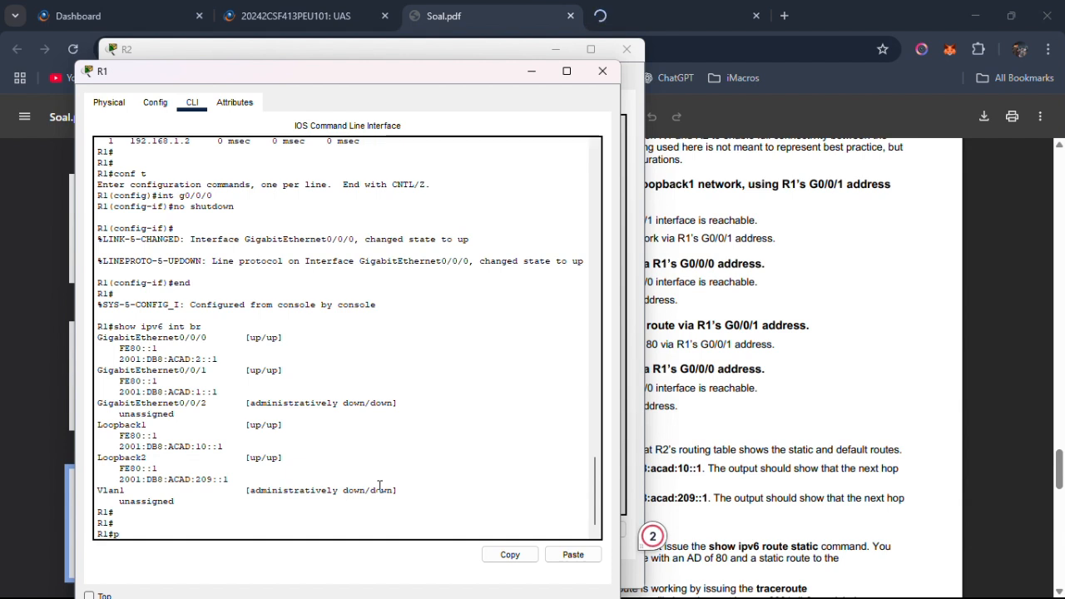
key("BackSpace")
key("BackSpace")
key("BackSpace")
key("BackSpace")
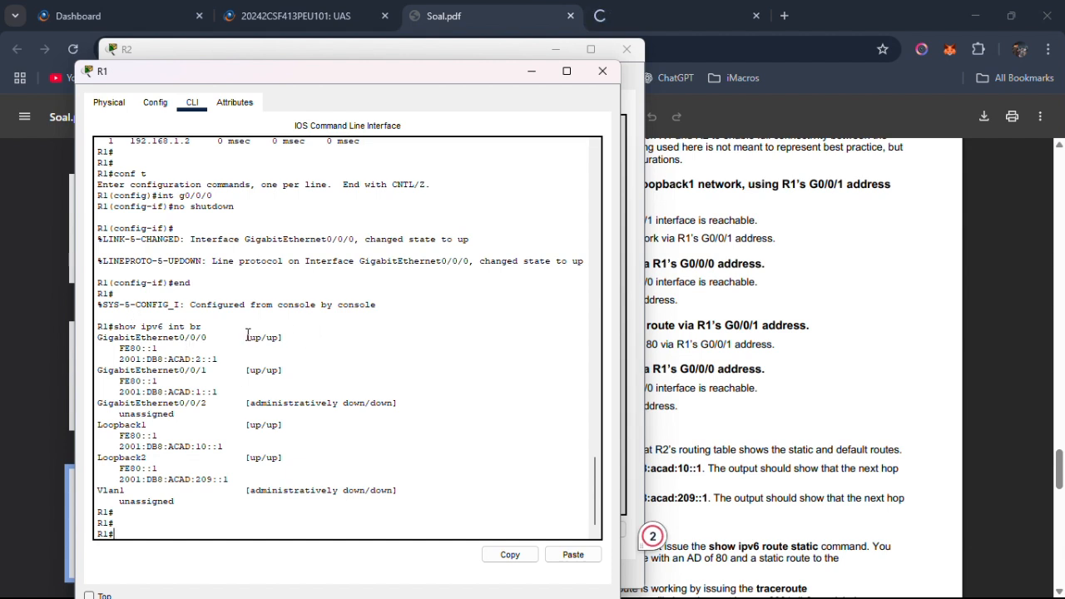
Copy R1's GigabitEthernet0/0/0 address 2001:DB8:ACAD:2::1 from the show ipv6 int br output.
left_click_drag(217, 359, 119, 358)
right_click(132, 364)
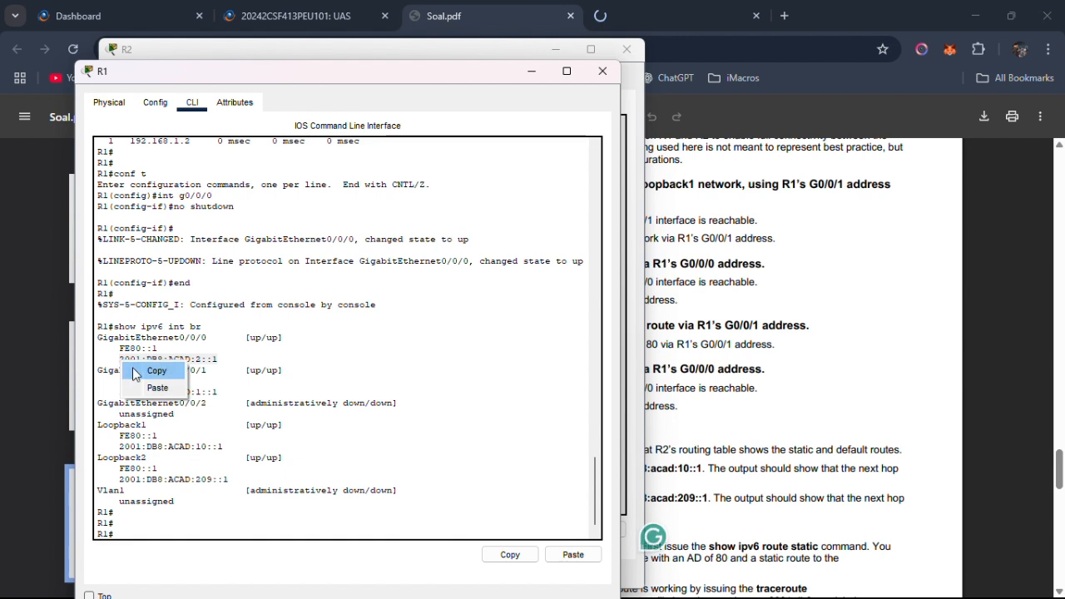
left_click(160, 370)
Switch to the main Cisco Packet Tracer window and open R2's command line from the topology.
key("alt+Tab")
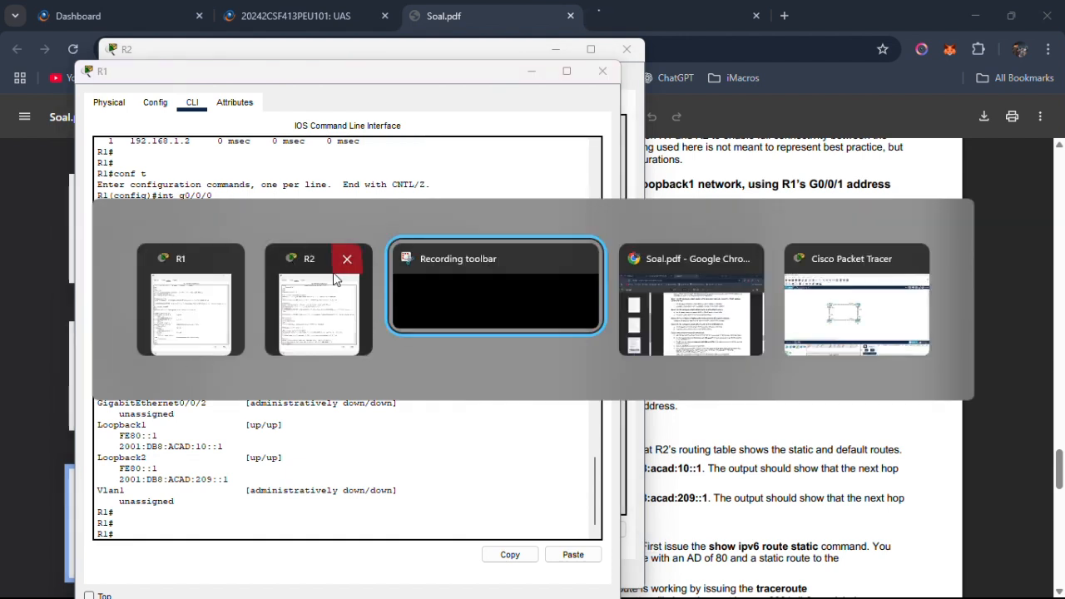
left_click(348, 259)
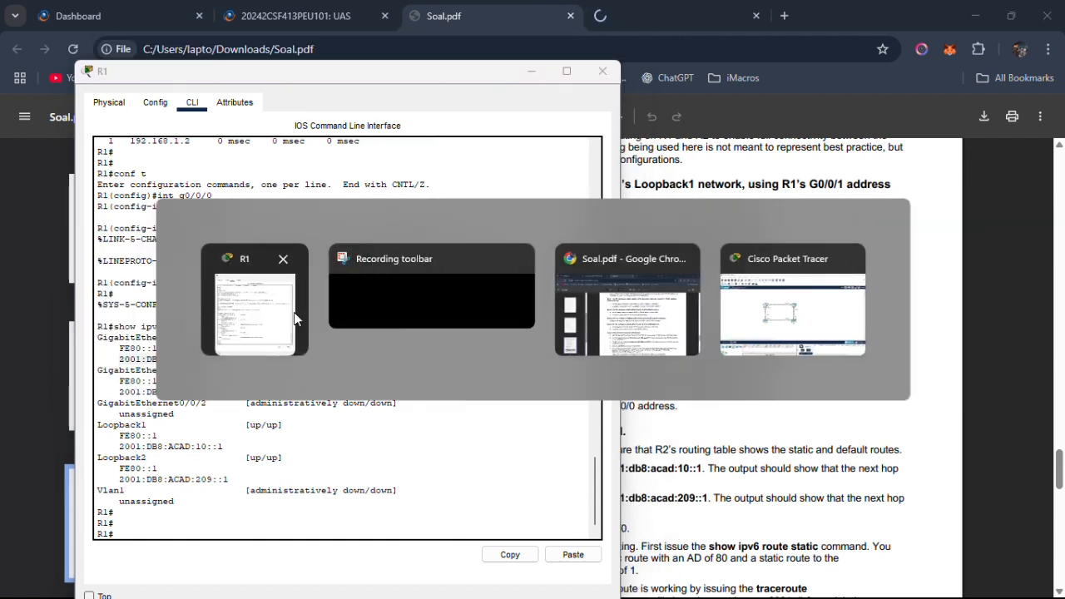
left_click(800, 256)
left_click(537, 228)
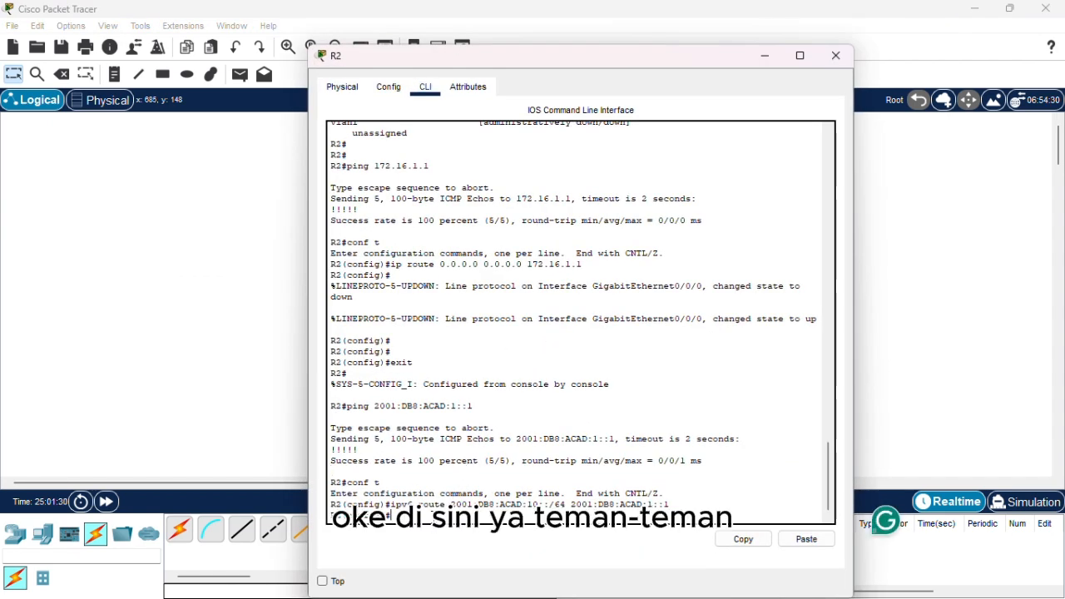
key("alt+Tab")
key("alt+Tab")
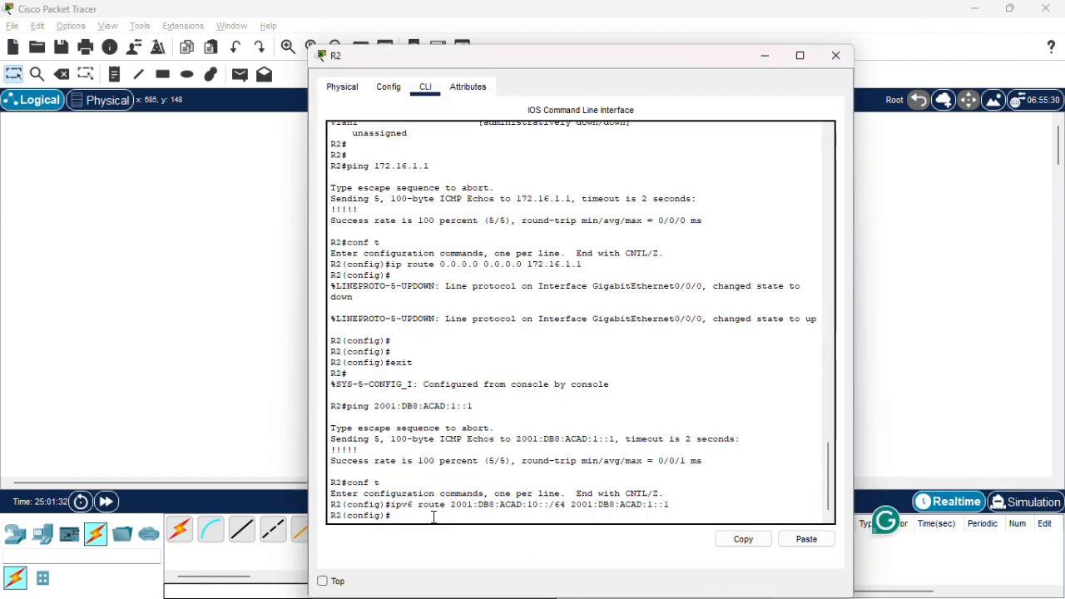
Exit R2's global configuration mode and ping R1's G0/0/0 address 2001:DB8:ACAD:2::1.
type("exit")
key("Return")
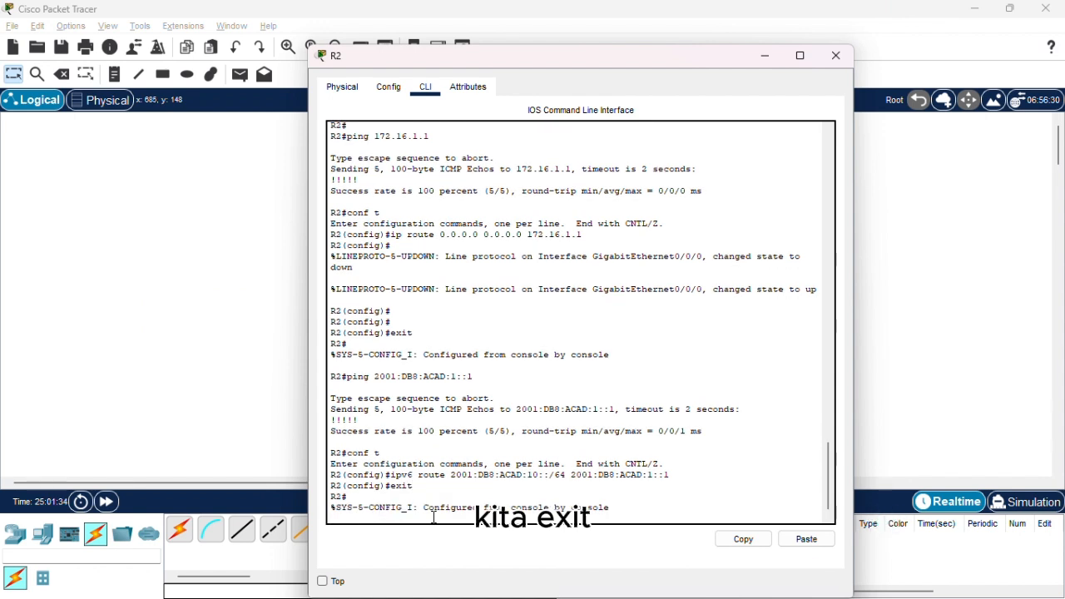
type("p")
key("BackSpace")
key("Return")
type("pi")
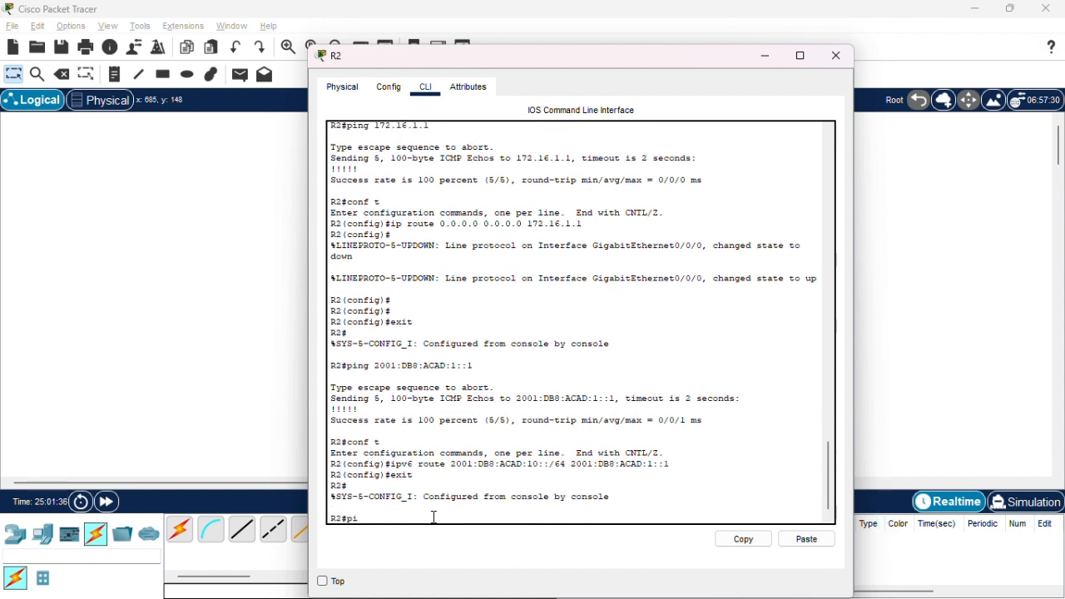
type("ng")
right_click(433, 516)
left_click(483, 545)
key("Return")
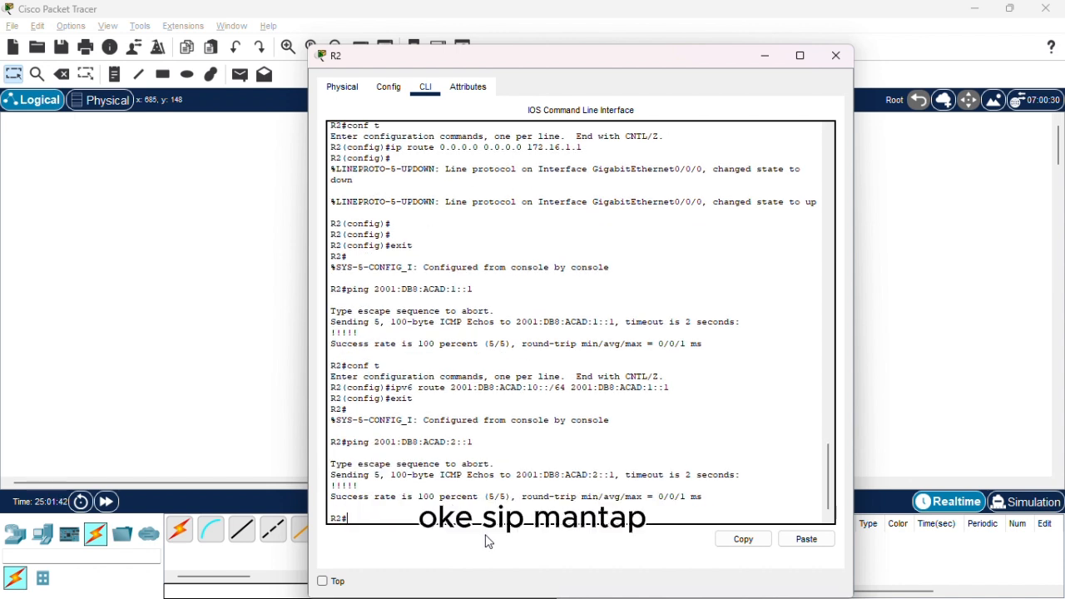
Read Step 2b in Soal.pdf on the static default route via R1's G0/0/0 address, and return to R2's command line.
key("alt+Tab")
key("alt+Tab")
key("alt+Tab")
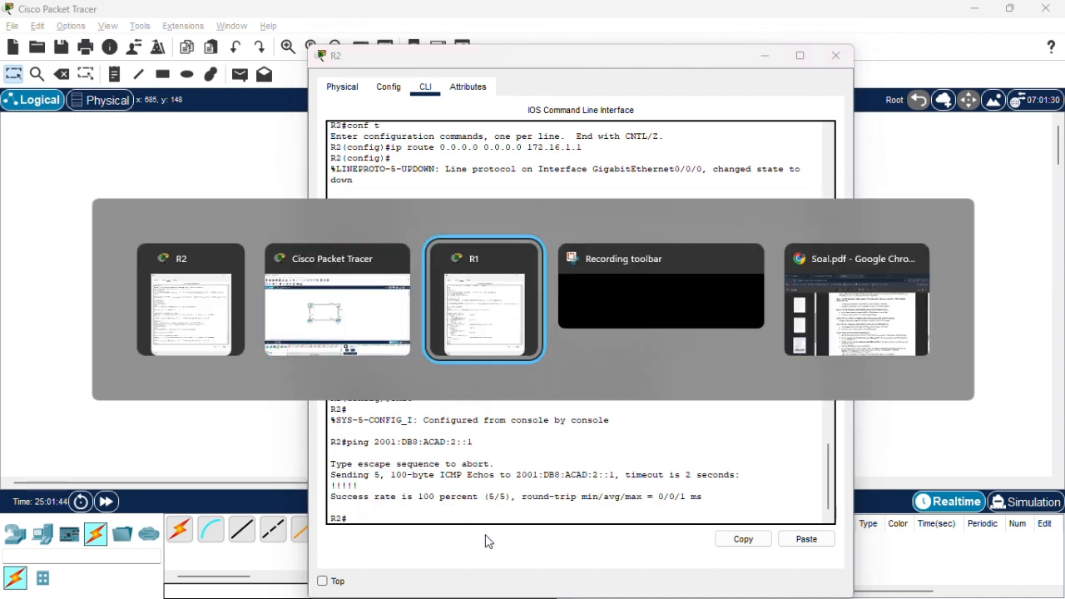
key("alt+Tab")
scroll(498, 524, "down", 1)
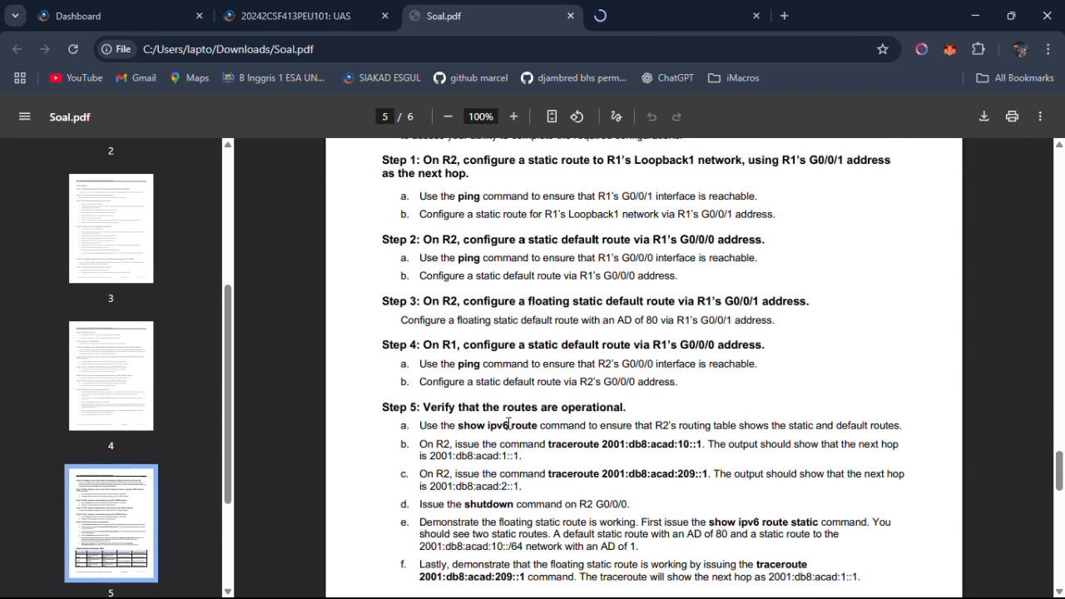
left_click_drag(419, 275, 627, 286)
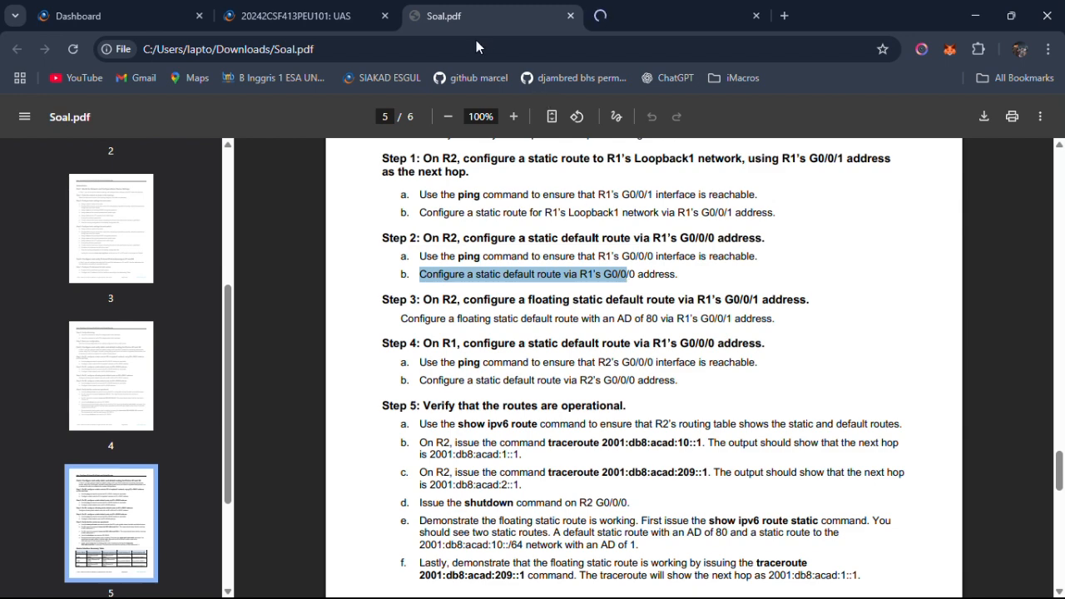
key("alt+Tab")
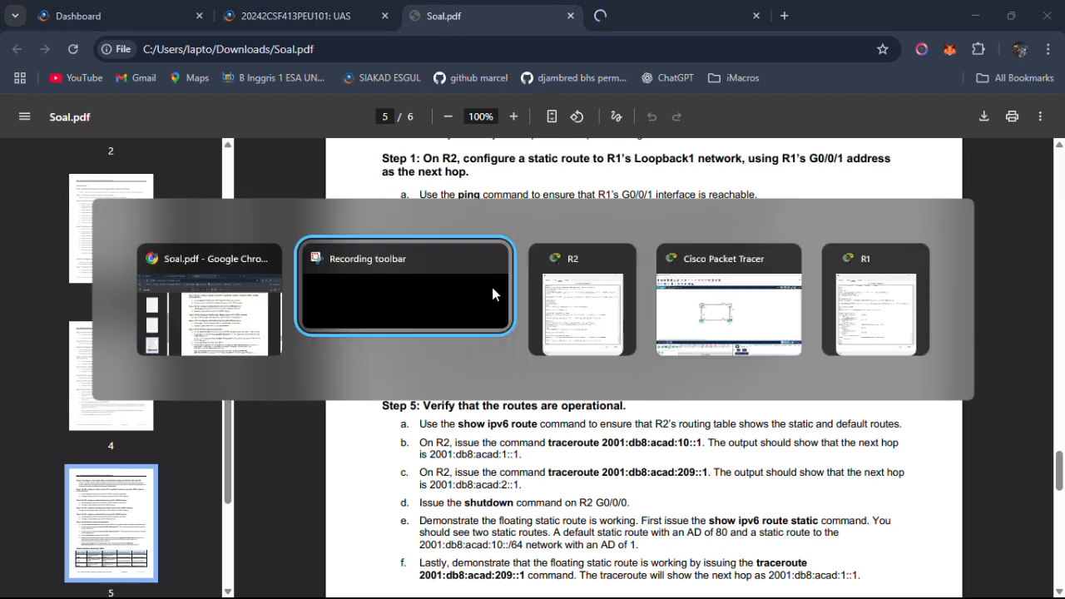
key("alt+Tab")
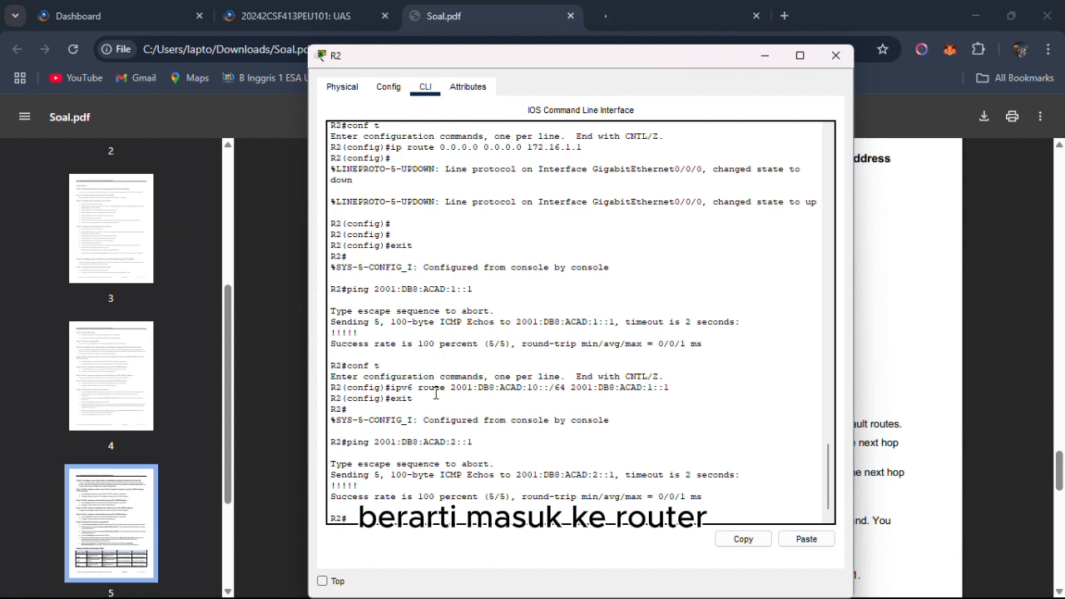
key("Return")
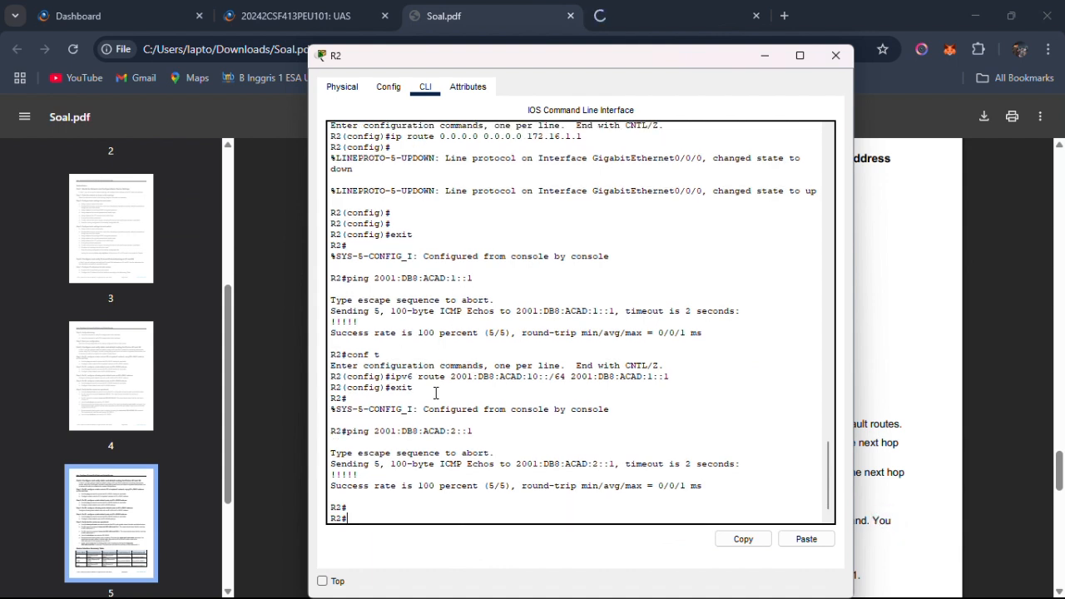
type("ipv6 route ::/0")
Copy the next-hop address 2001:DB8:ACAD:2::1 from the last ping command on R2.
left_click_drag(374, 431, 471, 432)
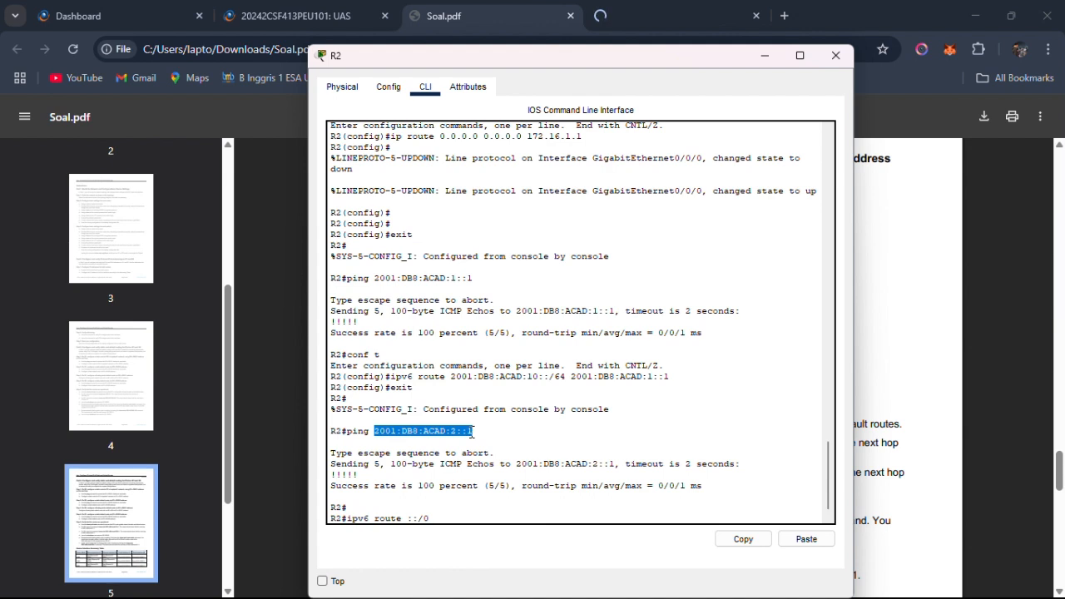
right_click(472, 432)
left_click(499, 439)
left_click(471, 532)
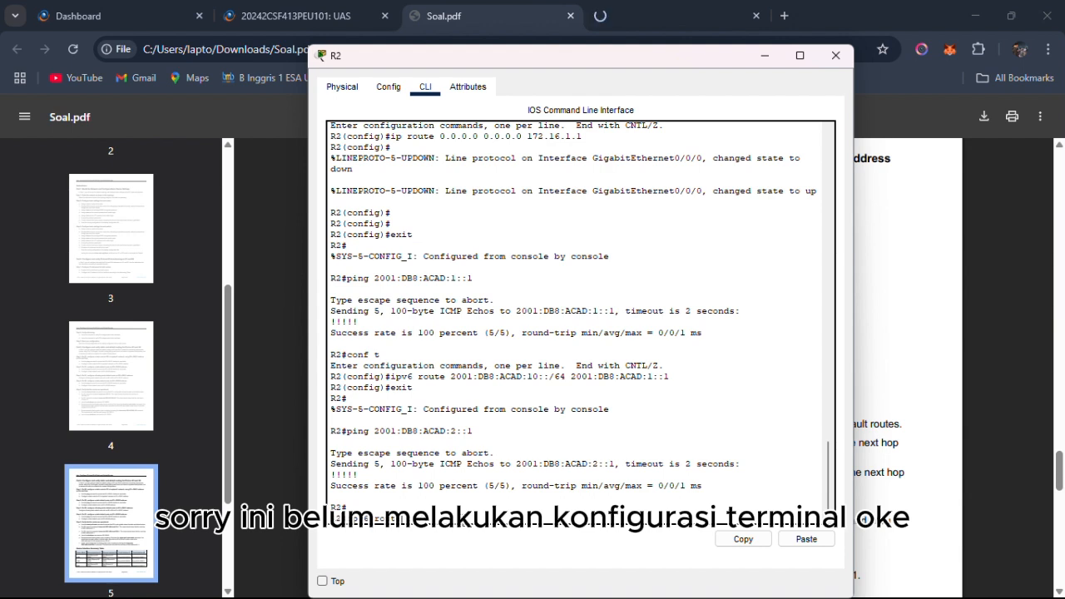
Enter global configuration mode on R2 with conf t and run ipv6 route ::/0 2001:DB8:ACAD:2::1.
type("conf t")
key("Return")
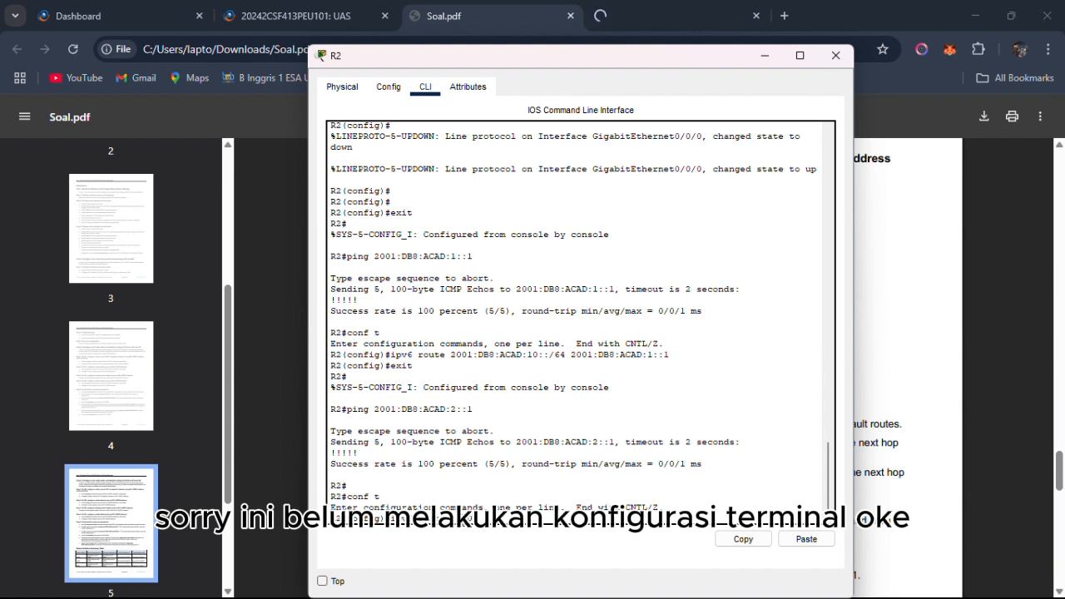
right_click(509, 521)
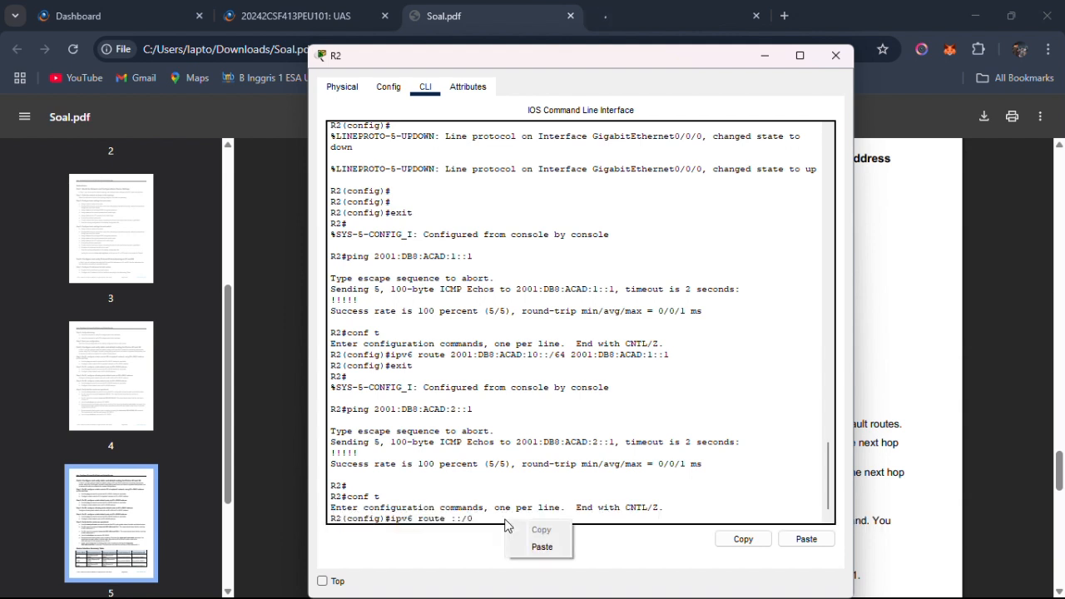
left_click(536, 548)
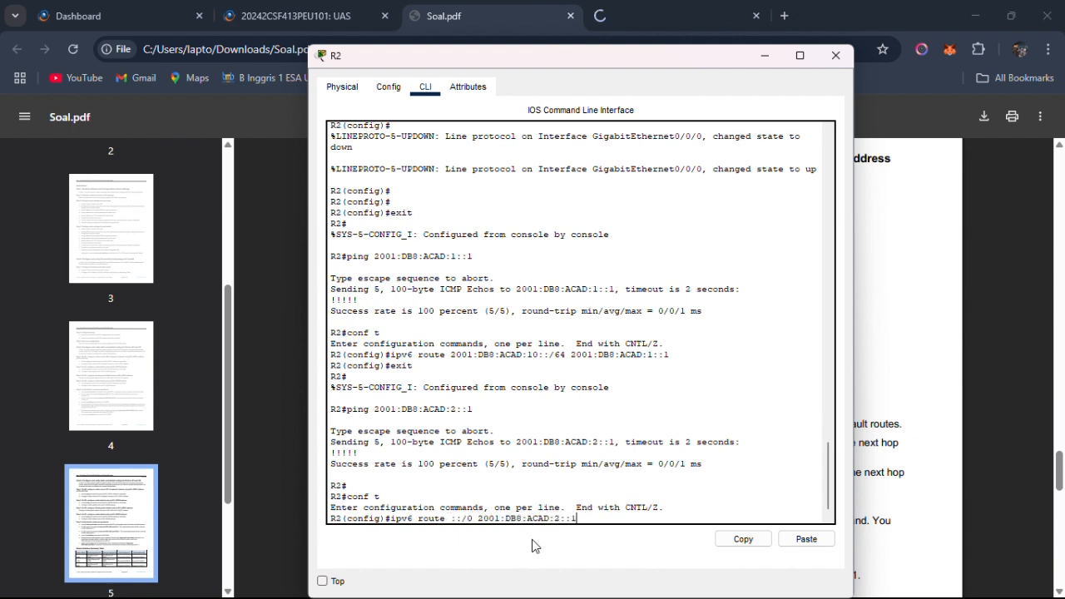
key("Return")
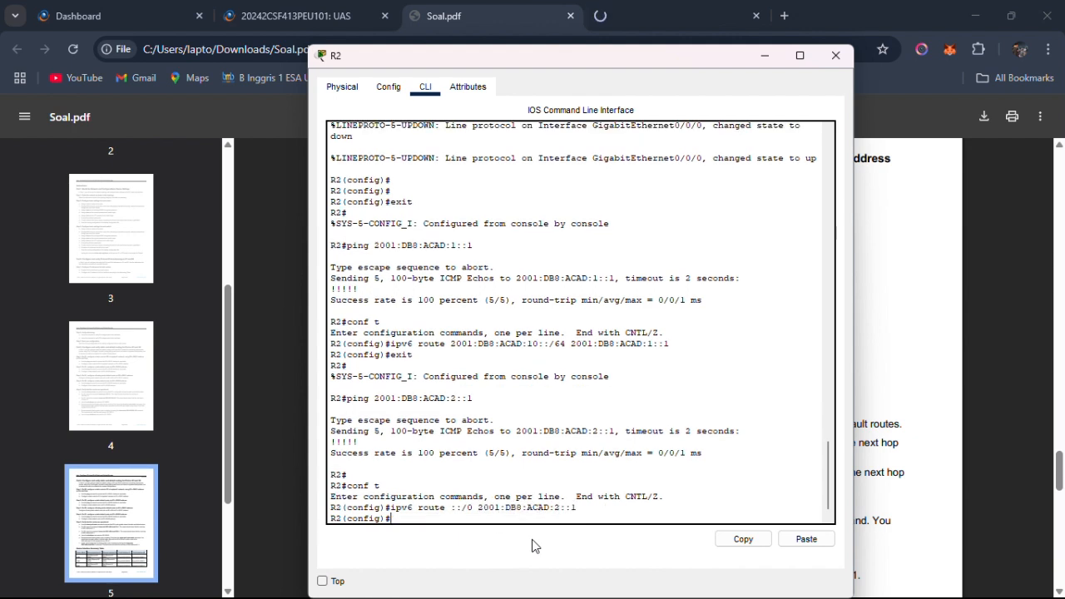
Return to Soal.pdf and read Step 3 on R2's floating static default route with an AD of 80 via R1's G0/0/1 address.
key("alt+Tab")
key("alt+Tab")
key("alt+Tab")
key("alt+Tab")
key("alt+Tab")
key("alt+Tab")
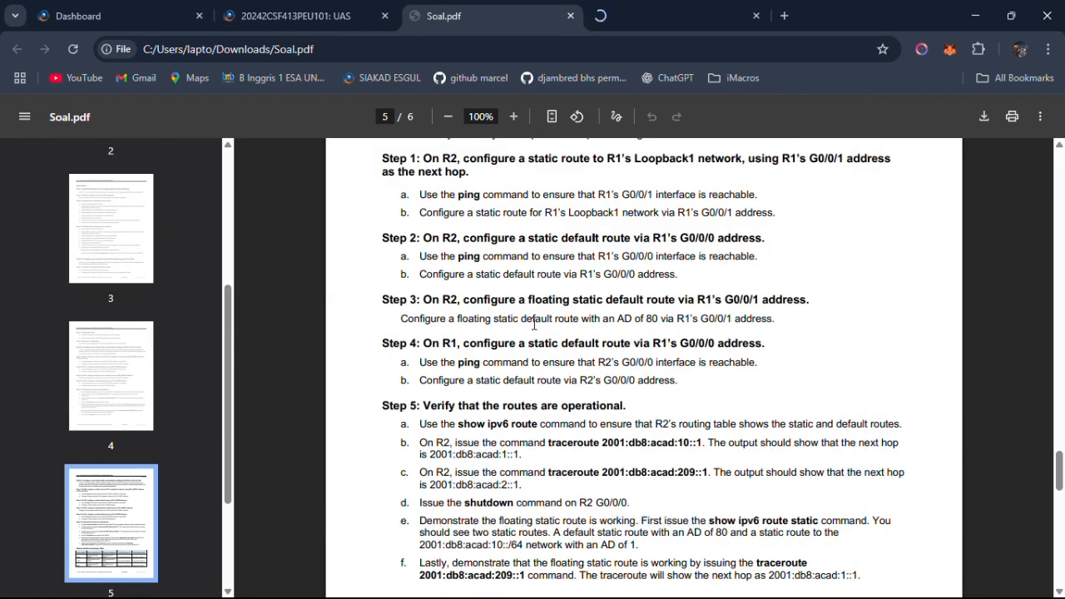
left_click_drag(630, 276, 537, 277)
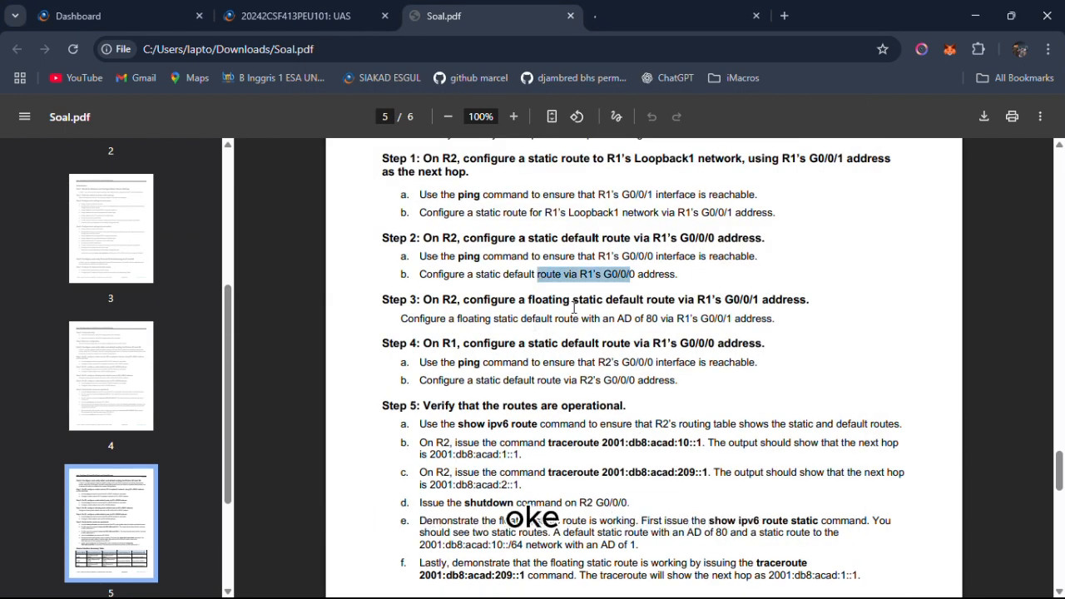
left_click(539, 279)
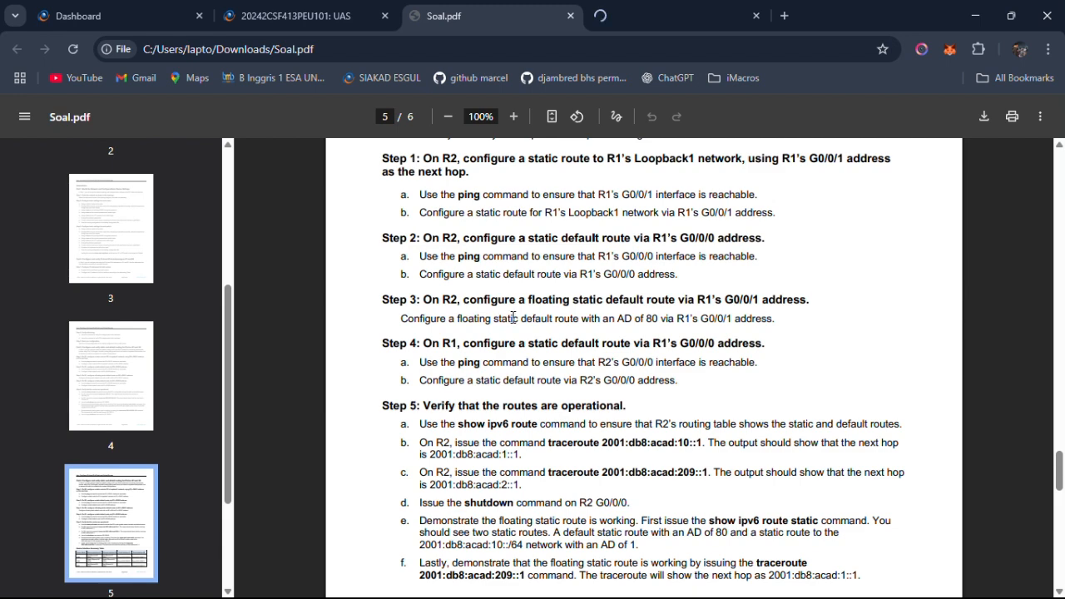
left_click_drag(516, 302, 772, 325)
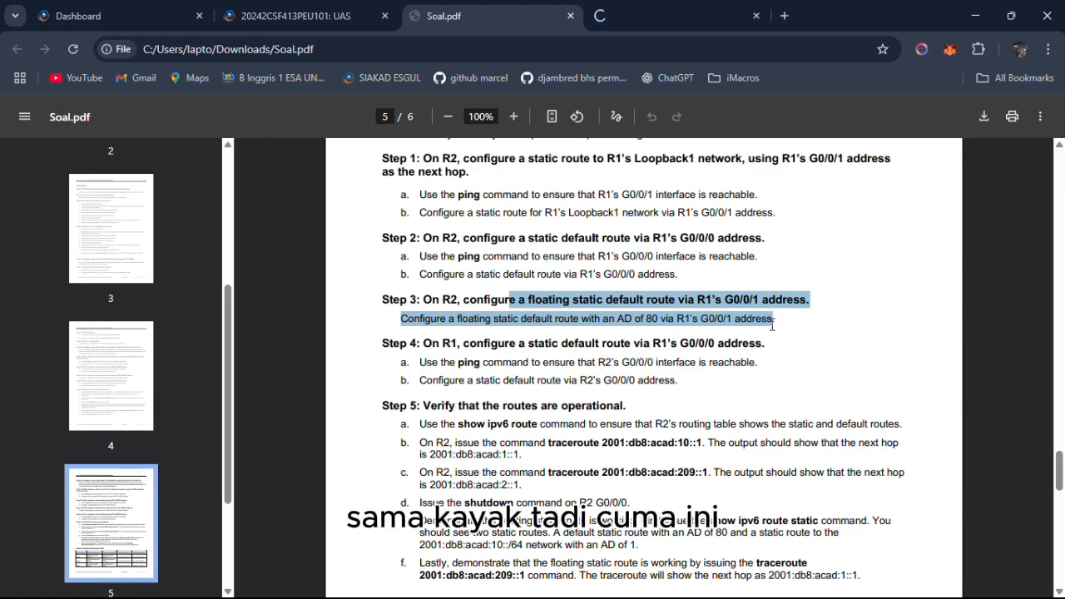
left_click(727, 296)
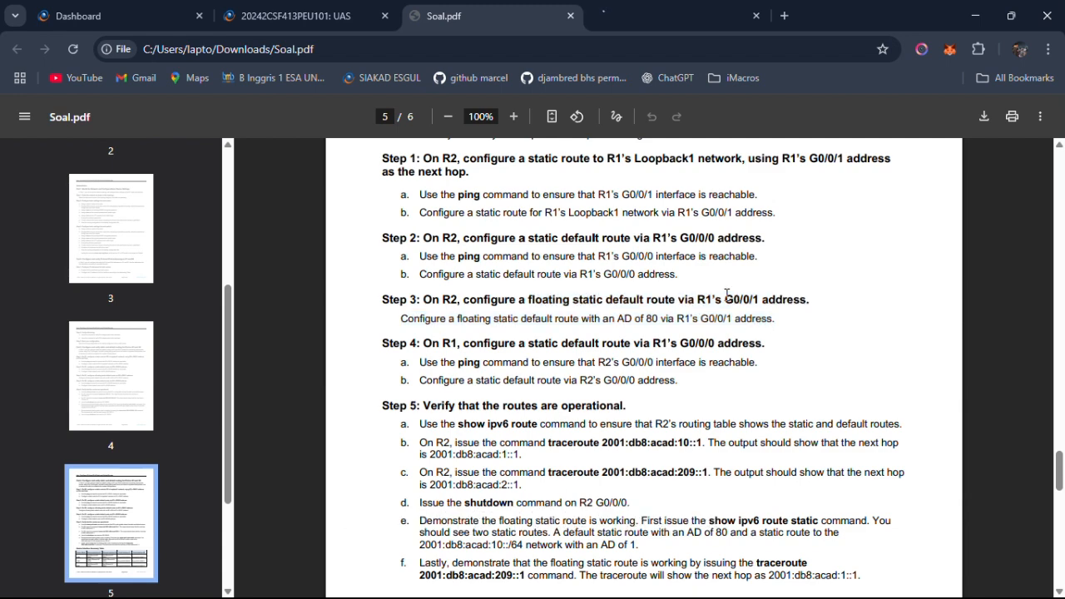
left_click_drag(676, 319, 735, 324)
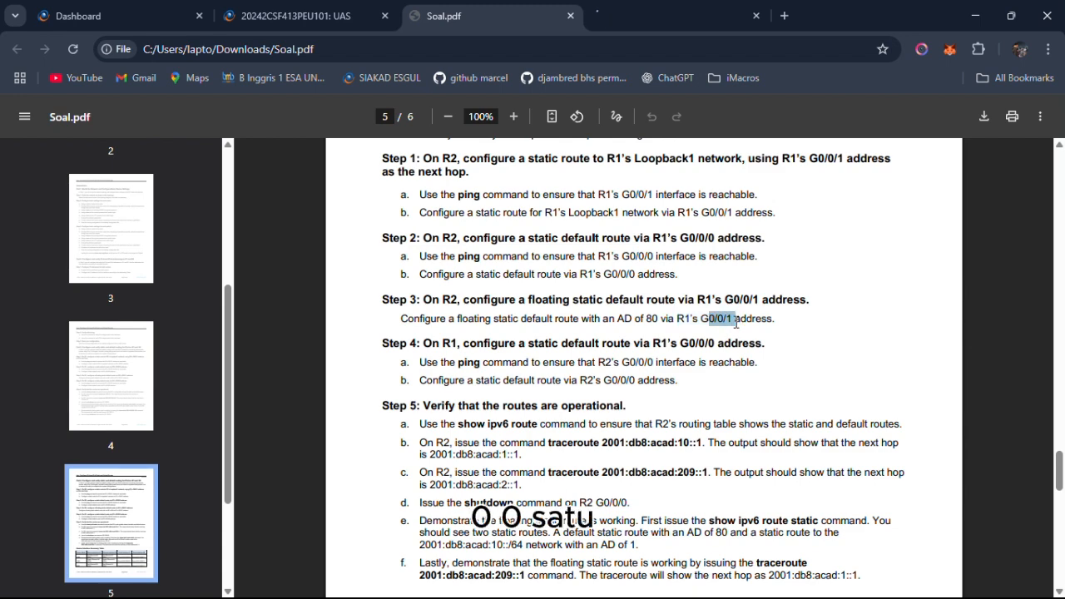
Switch to R2's command line and begin the floating default route command with ipv6 route ::/0.
key("alt+Tab")
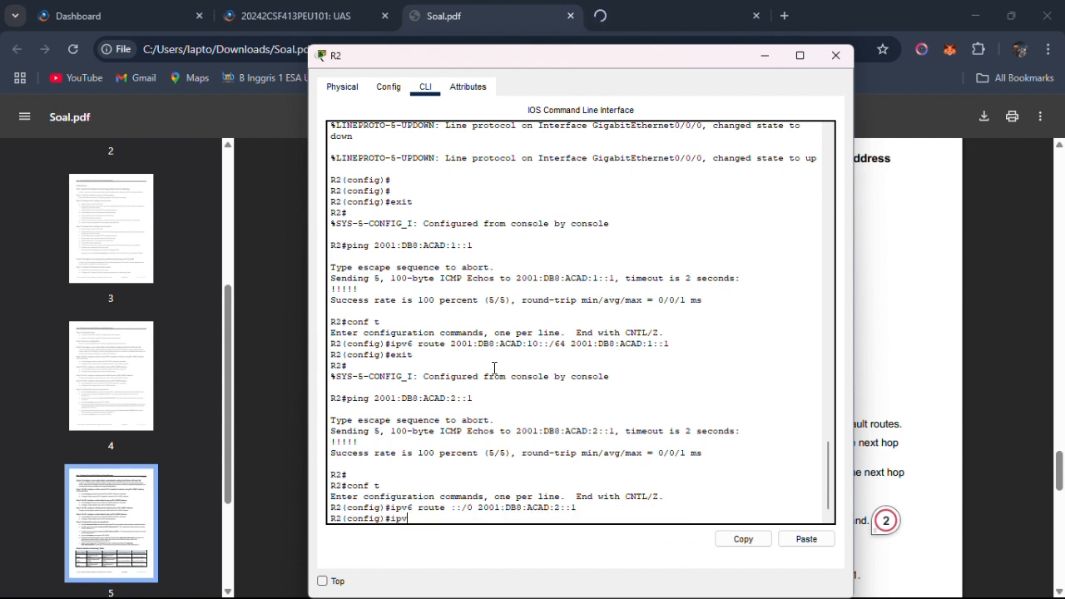
type("6 route ::/0")
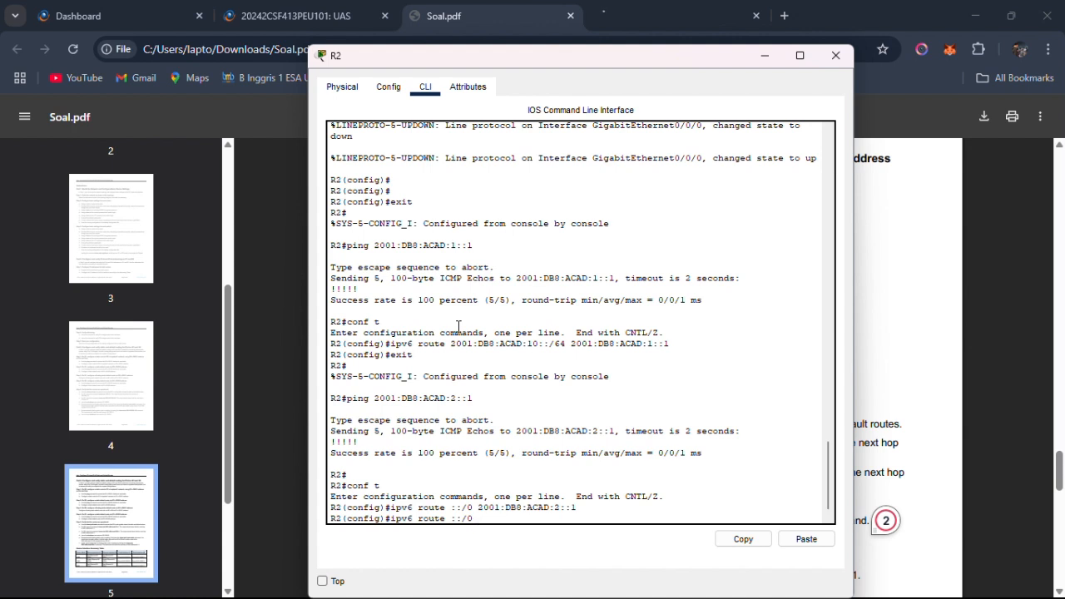
type("200")
Switch to R1's command line and copy its GigabitEthernet0/0/1 address 2001:DB8:ACAD:1::1 from the IPv6 interface summary.
key("alt+Tab")
key("alt+Tab")
key("alt+Tab")
key("alt+Tab")
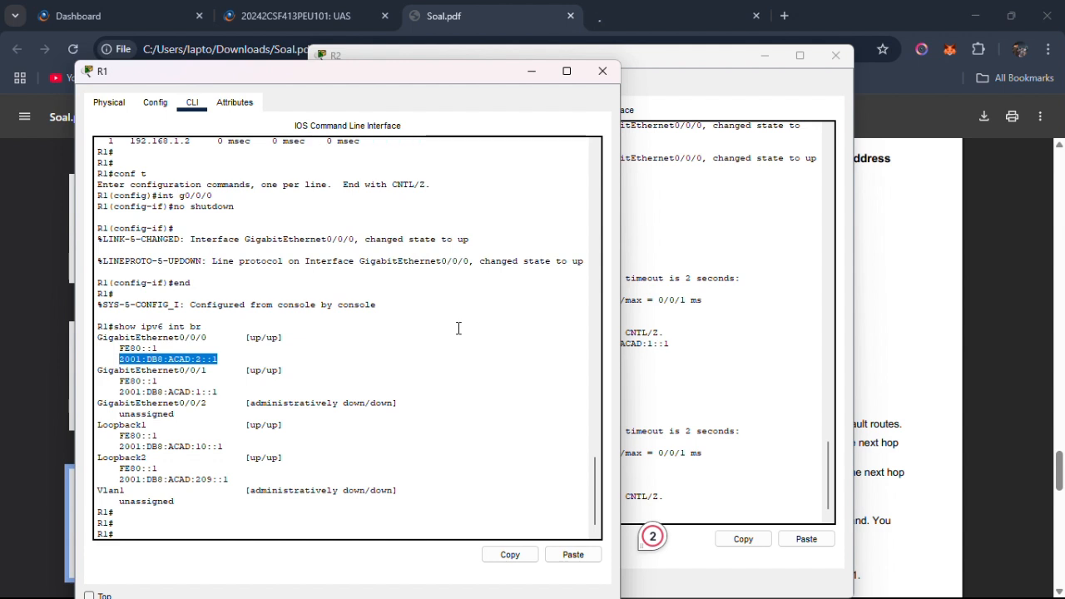
left_click(457, 327)
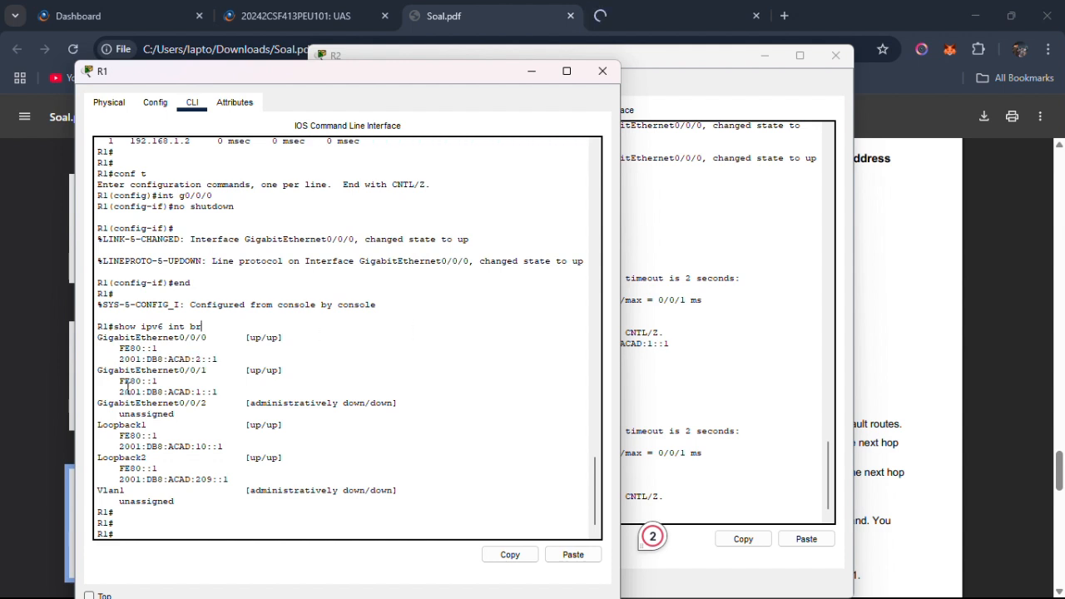
left_click_drag(121, 391, 218, 391)
key("ctrl+c")
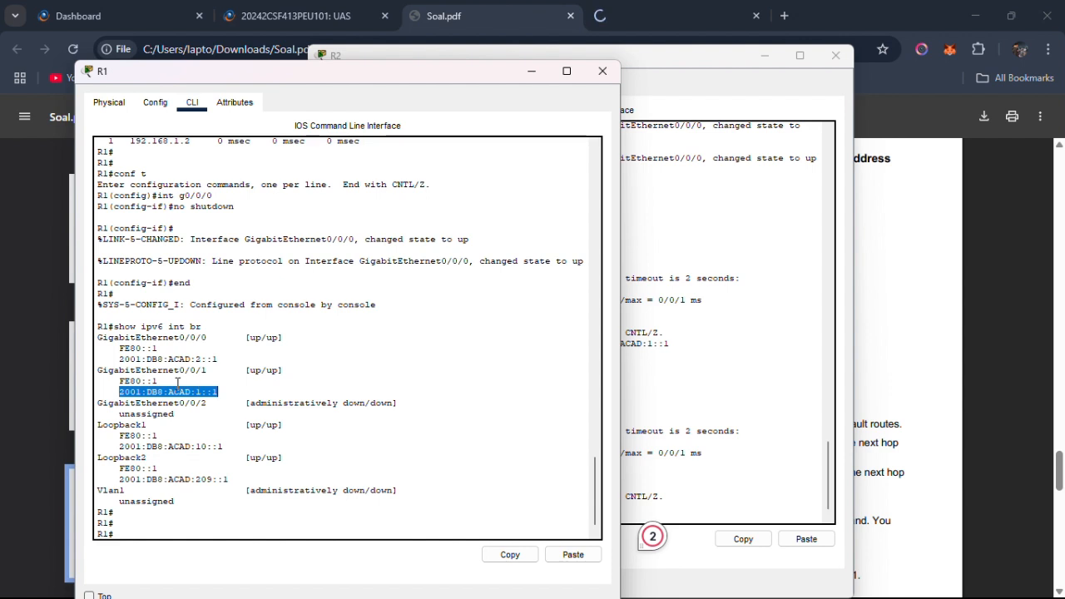
right_click(175, 387)
left_click(198, 394)
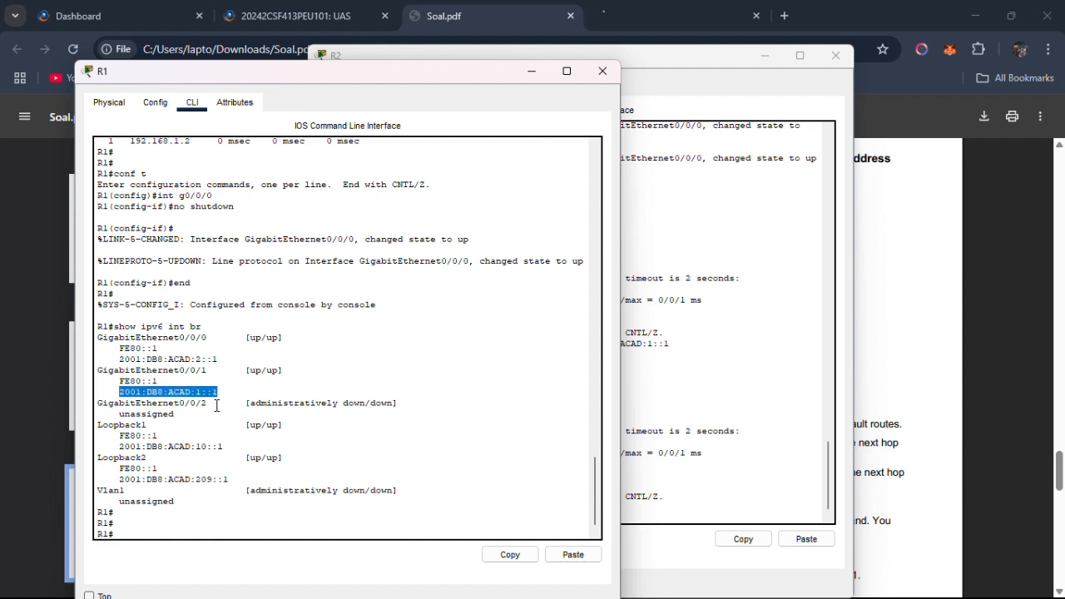
Return to R2's command line and insert the copied 2001:DB8:ACAD:1::1 as the next hop after ipv6 route ::/0.
key("alt+Tab")
key("alt+Tab")
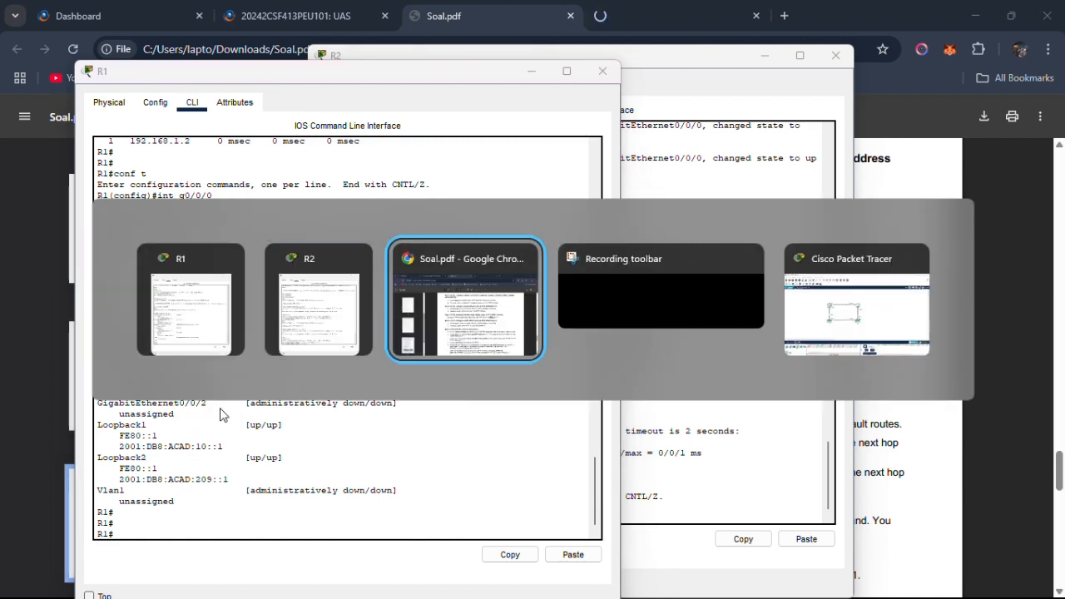
key("alt+Tab")
key("alt+Tab")
key("alt+Tab")
key("alt+Tab")
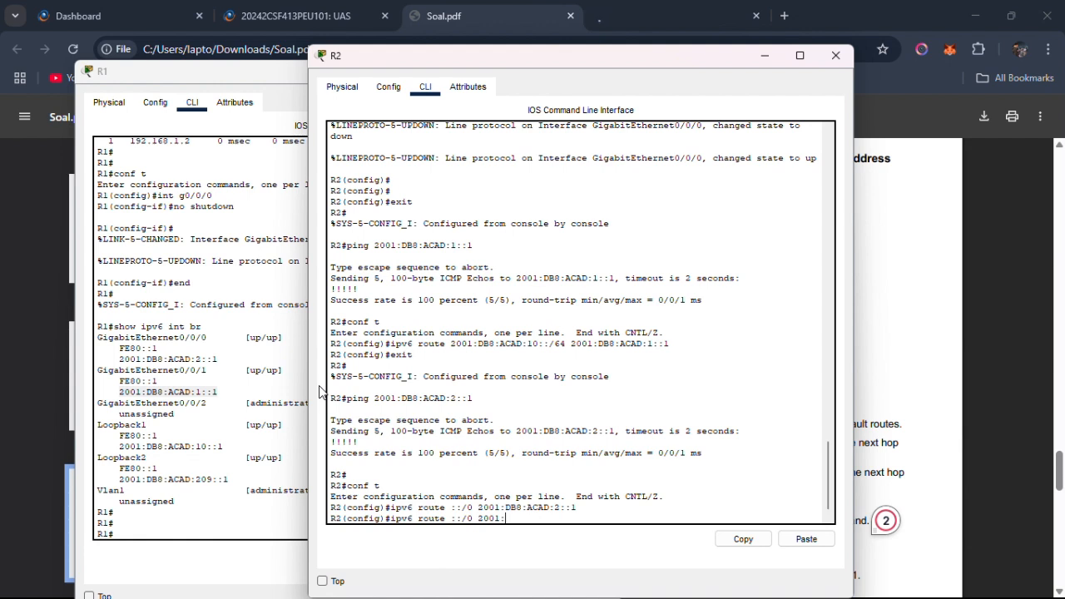
key("BackSpace")
key("BackSpace")
key("BackSpace")
key("BackSpace")
key("BackSpace")
right_click(499, 516)
left_click(539, 547)
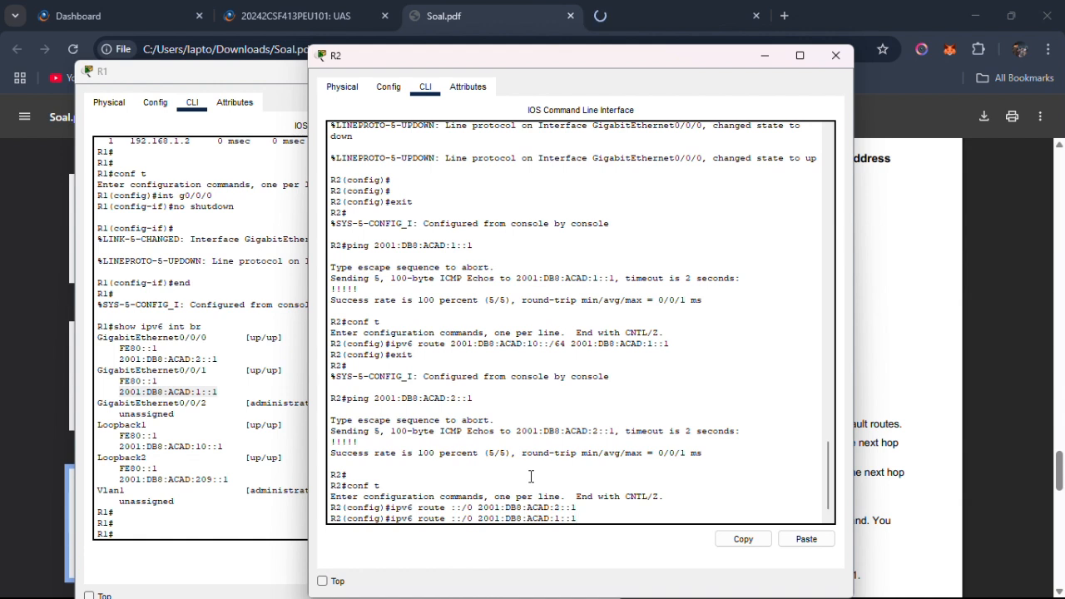
Append the administrative distance 80 to R2's pending default route command and run it.
left_click(445, 35)
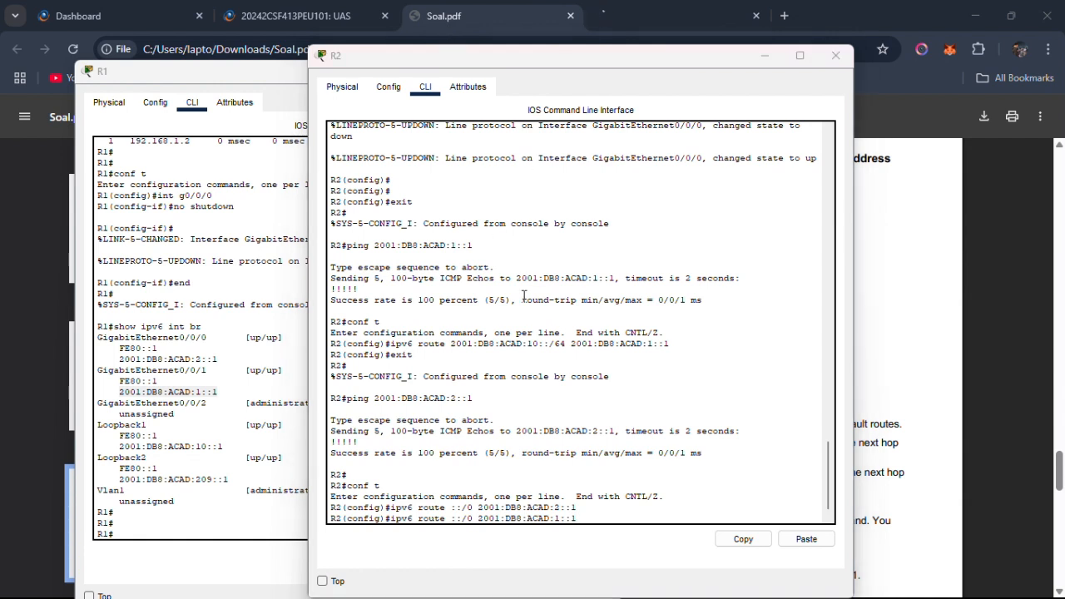
left_click(623, 521)
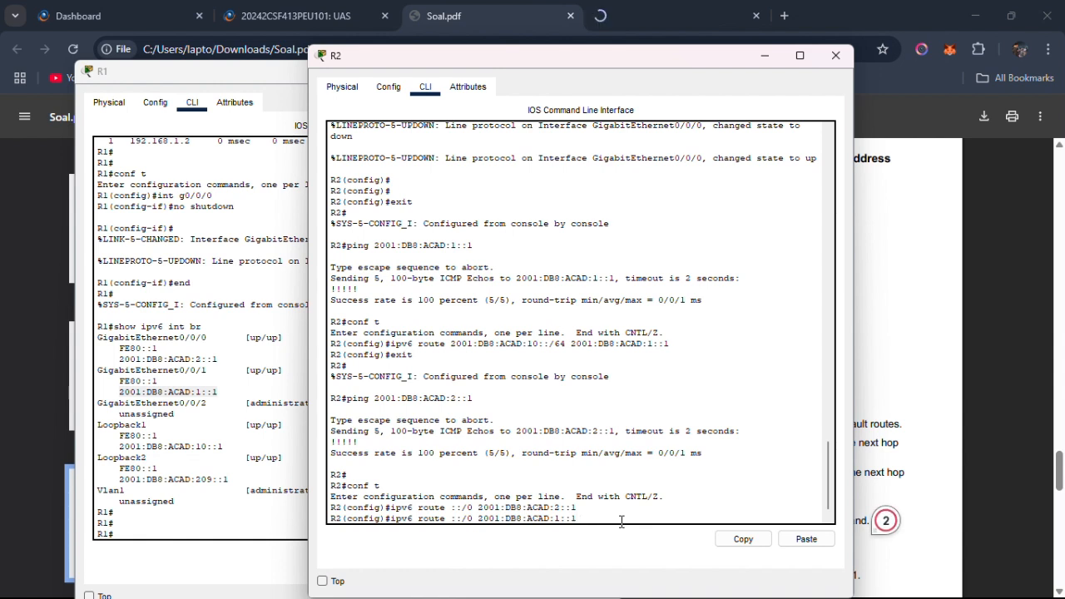
type("80")
key("Return")
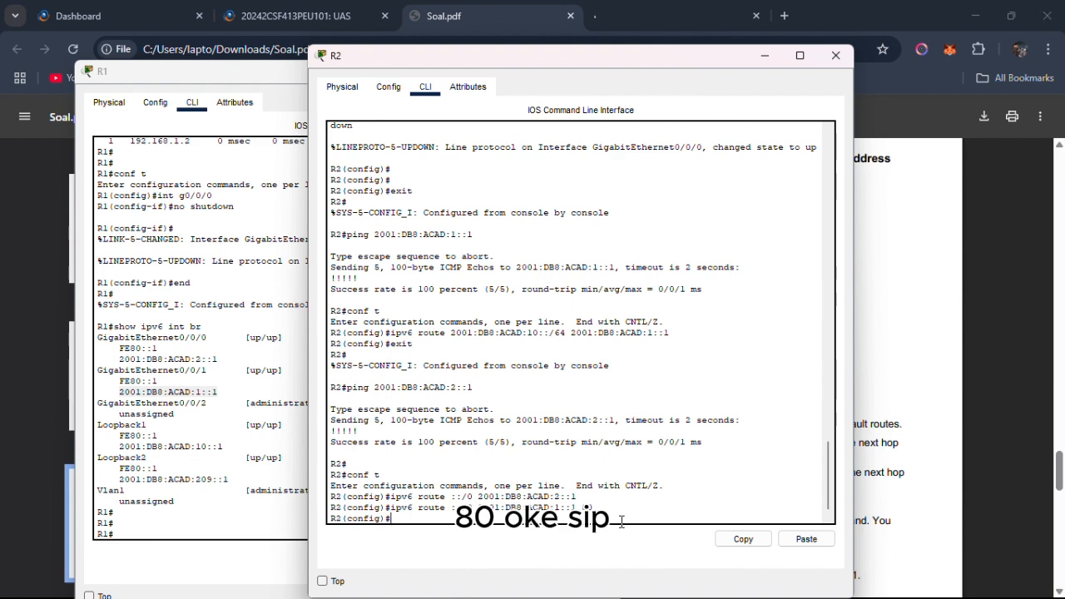
Return to Soal.pdf and read Step 4 on pinging R2's G0/0/0 interface and configuring R1's static default route.
key("alt+Tab")
key("alt+Tab")
key("alt+Tab")
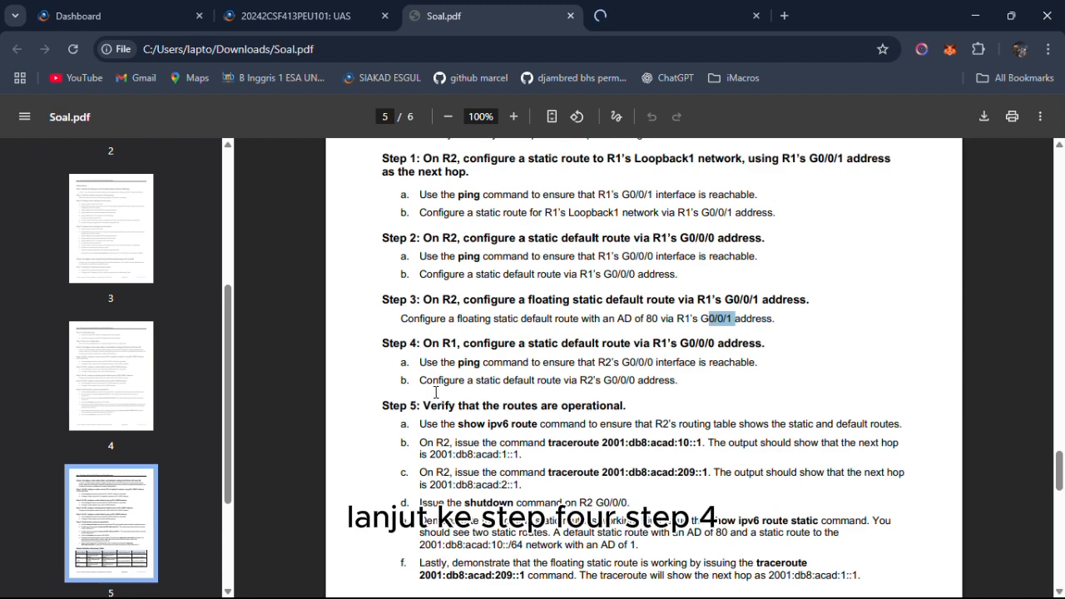
left_click_drag(409, 348, 541, 370)
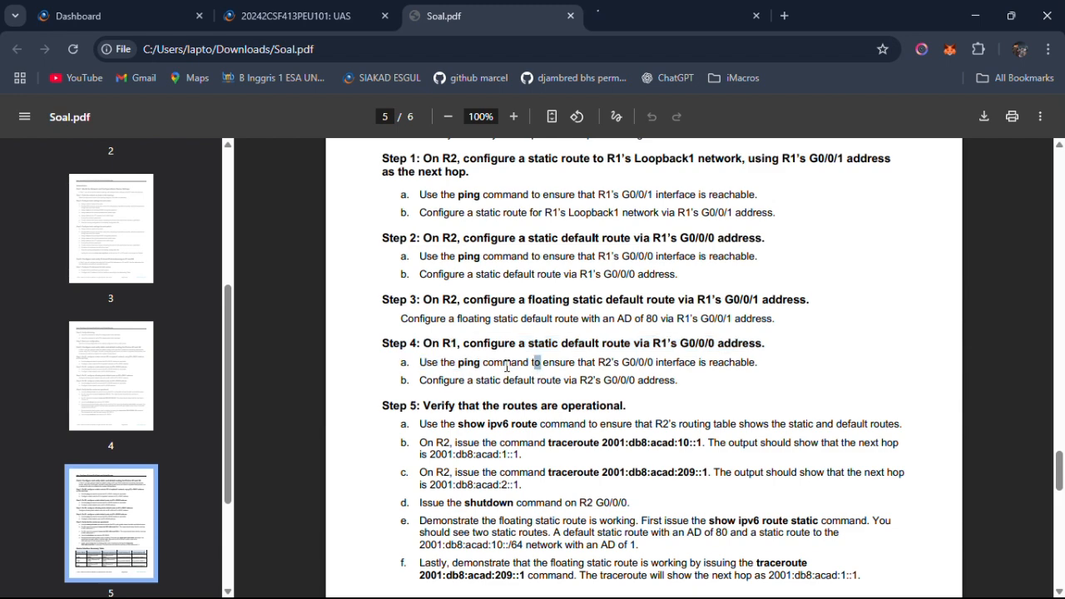
key("alt+Tab")
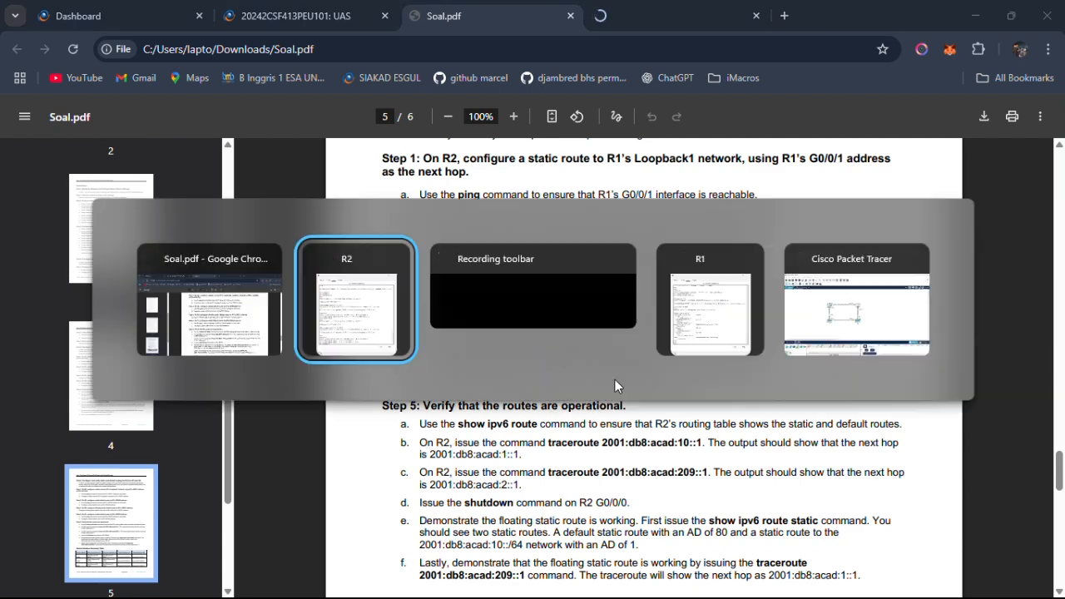
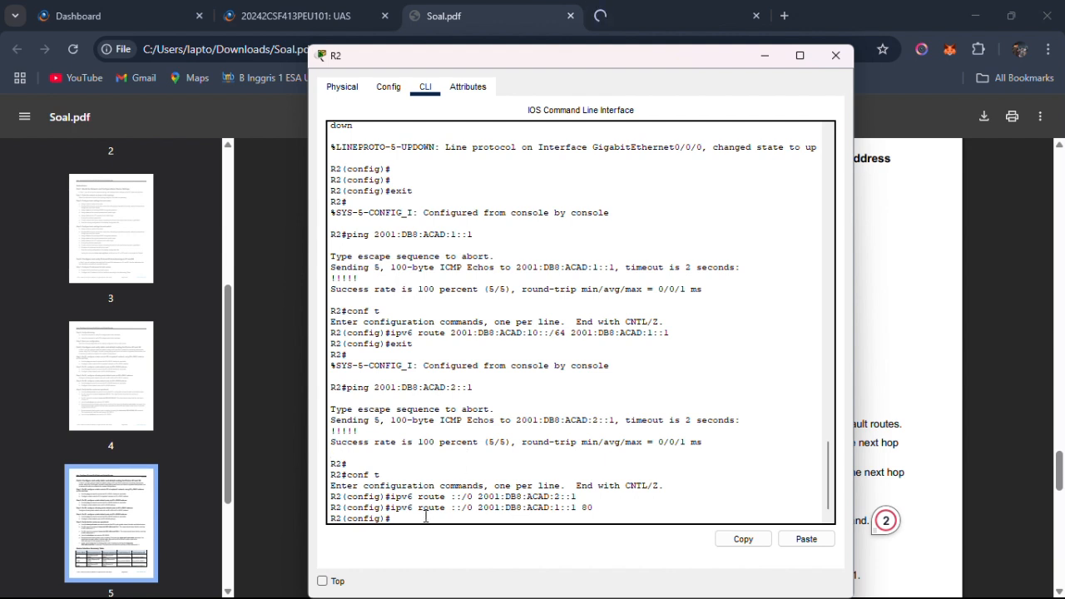
Leave R2's configuration mode and list its IPv6 interfaces in brief with show ipv6 inter br.
type("exit")
key("Return")
type("ip")
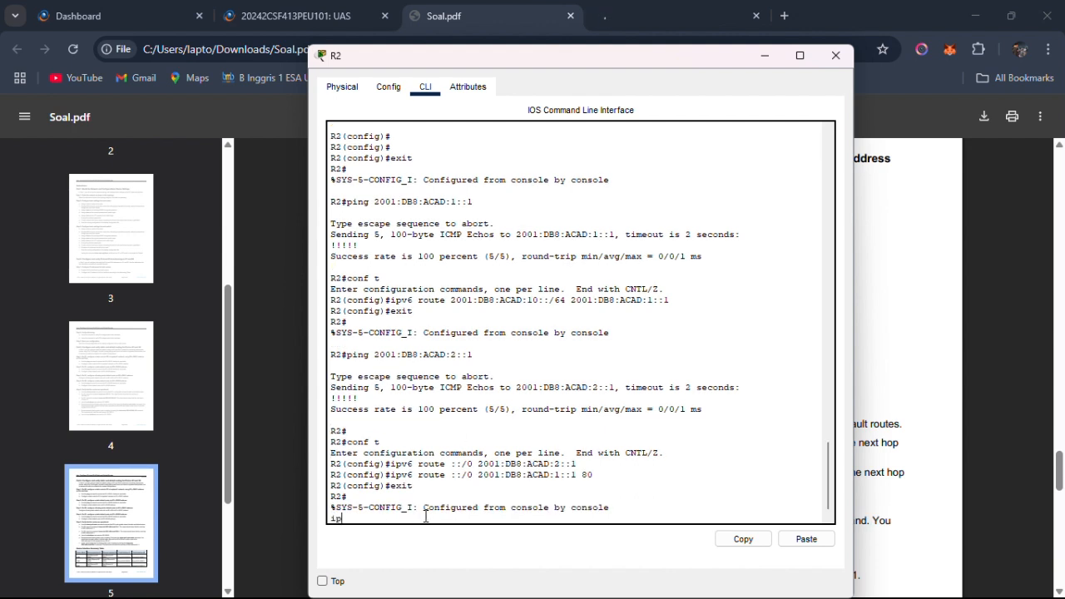
key("BackSpace")
key("BackSpace")
key("Return")
type("ipv6")
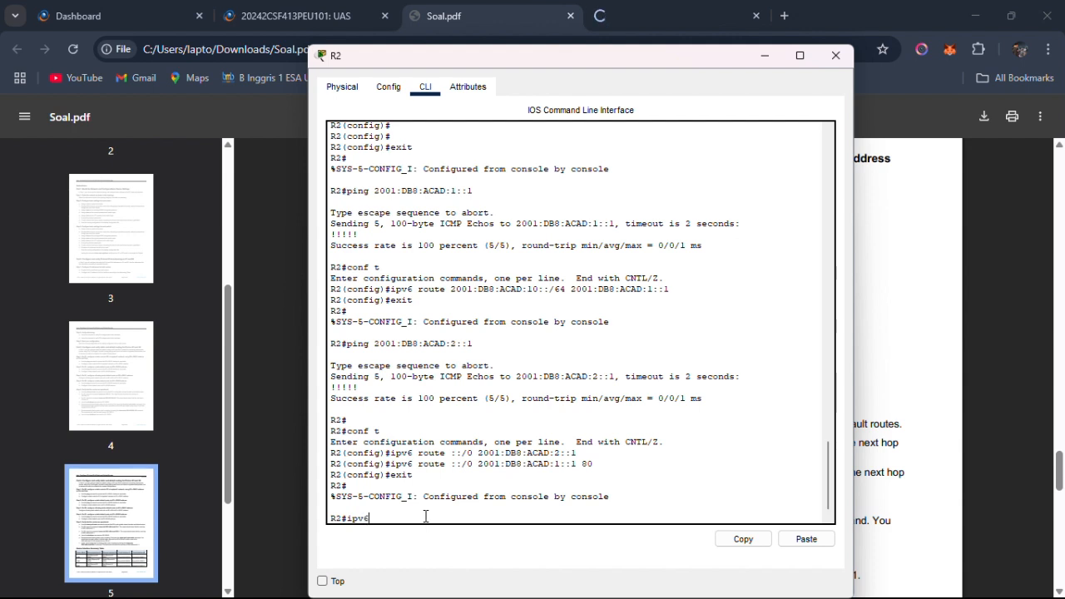
key("BackSpace")
key("BackSpace")
key("BackSpace")
type("show ipv6 inter br")
key("Return")
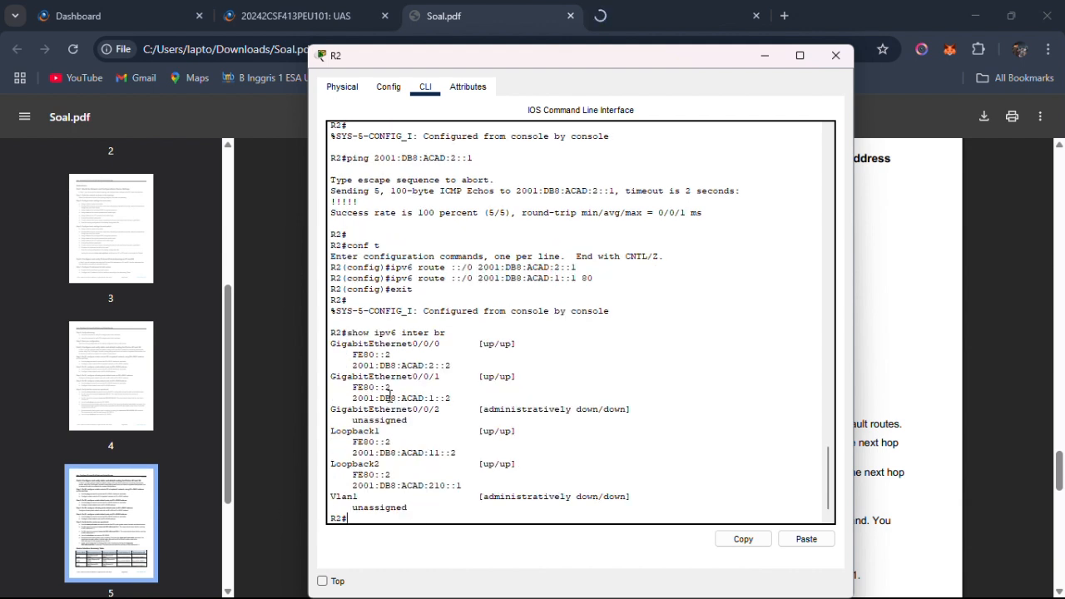
Copy R2's GigabitEthernet0/0/0 address 2001:DB8:ACAD:2::2 from the interface list.
left_click_drag(353, 365, 453, 365)
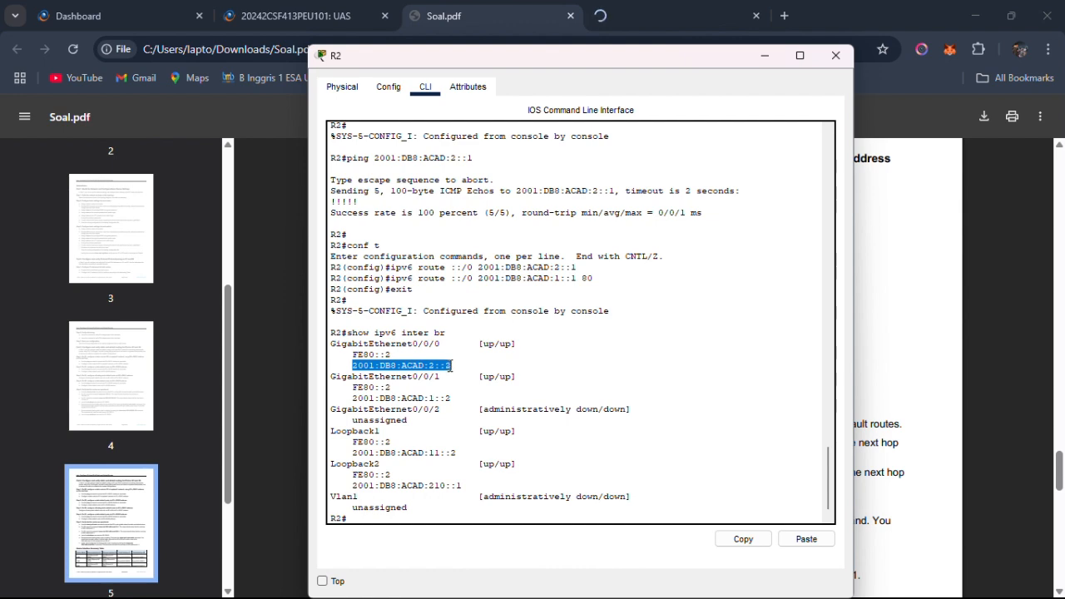
right_click(453, 366)
left_click(458, 376)
Switch to R1's console and ping R2's G0/0/0 address 2001:DB8:ACAD:2::2.
key("alt+Tab")
key("alt+Tab")
key("alt+Tab")
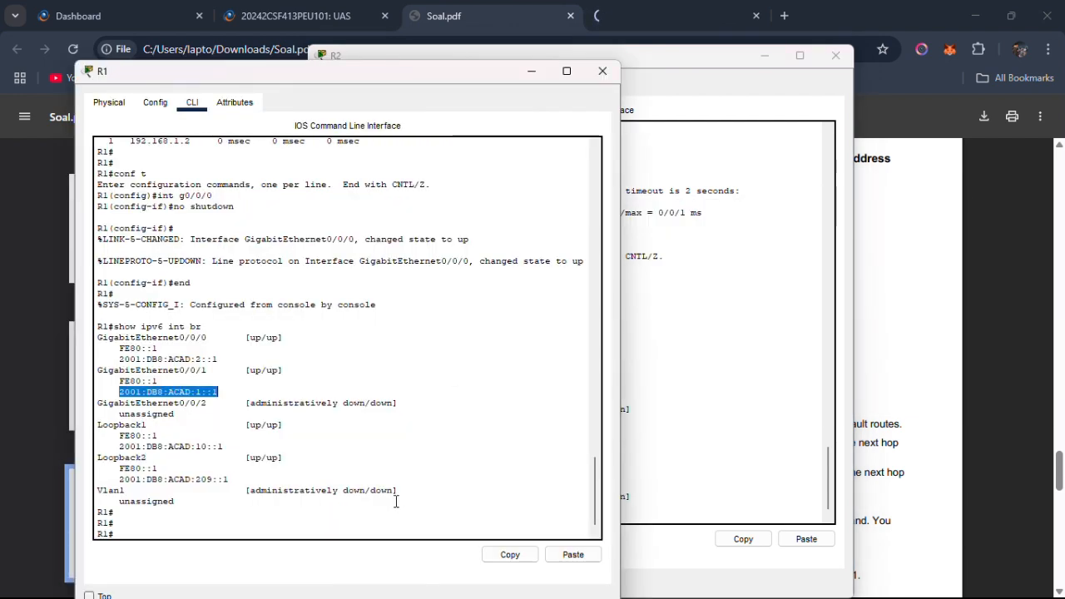
left_click(372, 517)
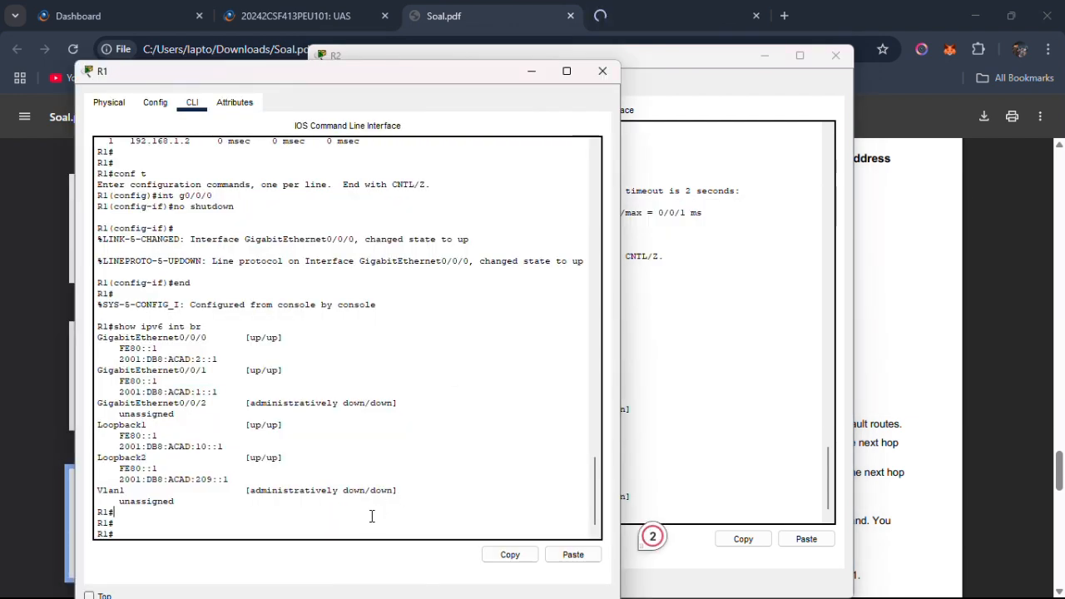
key("Return")
key("Return")
type("ping")
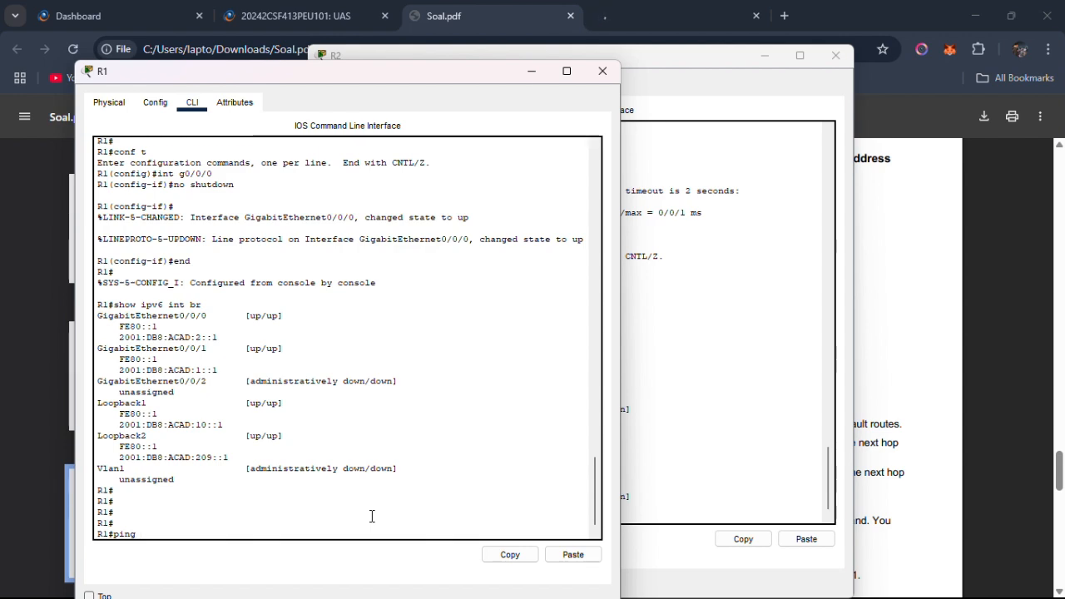
right_click(372, 516)
left_click(387, 543)
key("Return")
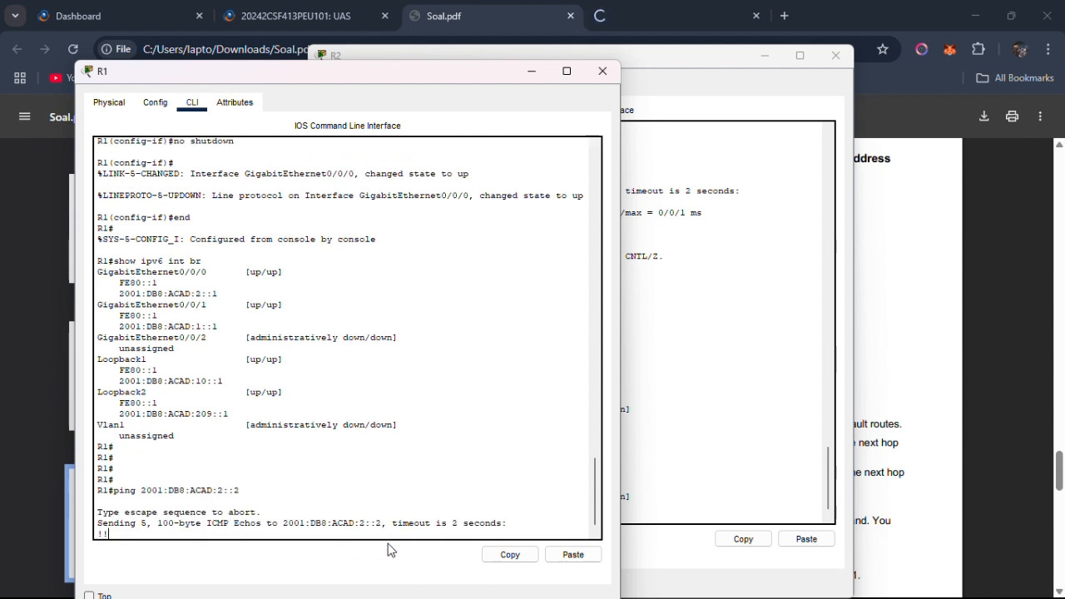
Check the static default route task in Step 4b of Soal.pdf and enter global configuration mode on R1.
key("alt+Tab")
key("alt+Tab")
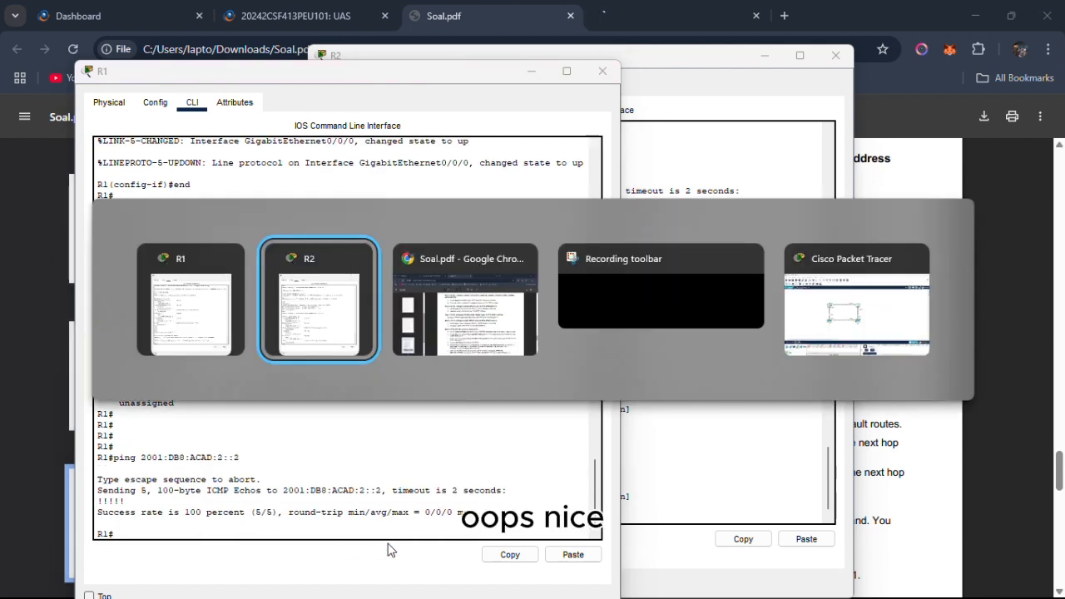
left_click_drag(503, 362, 487, 363)
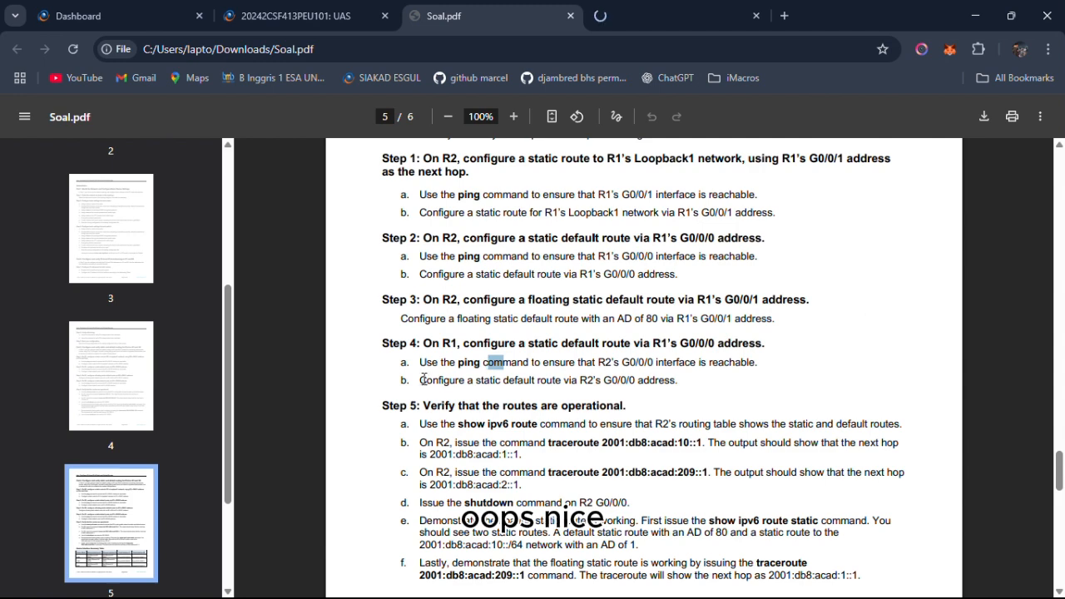
left_click_drag(419, 380, 606, 384)
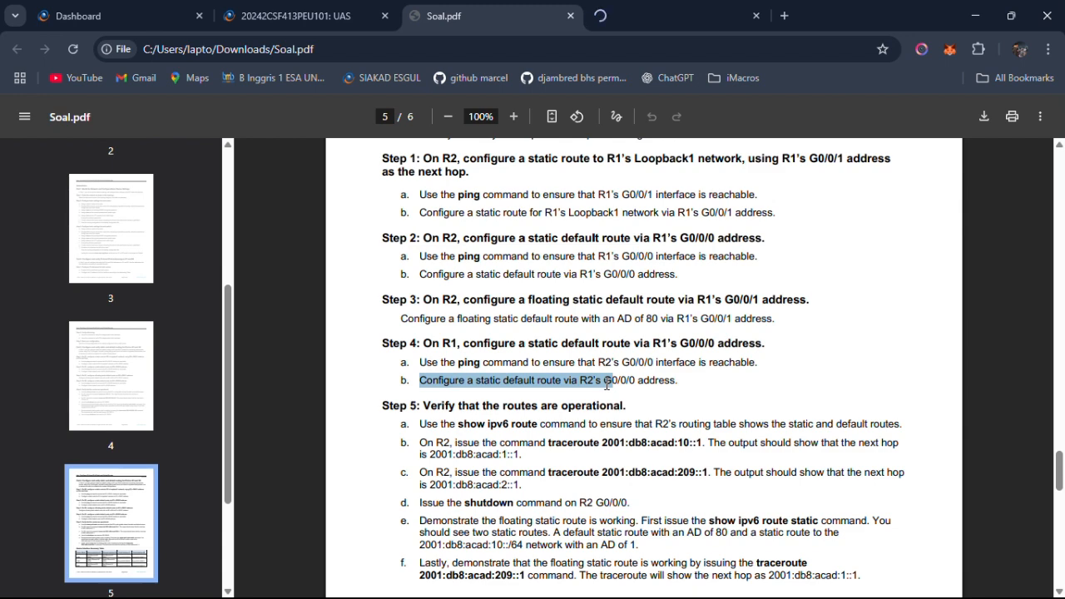
key("alt+Tab")
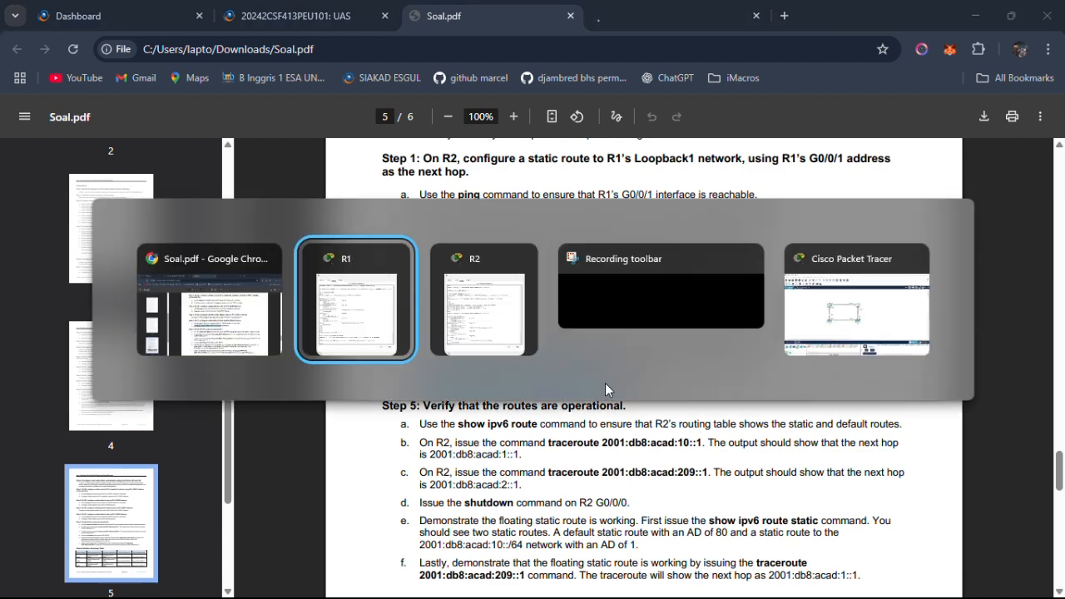
key("alt+Tab")
left_click(391, 313)
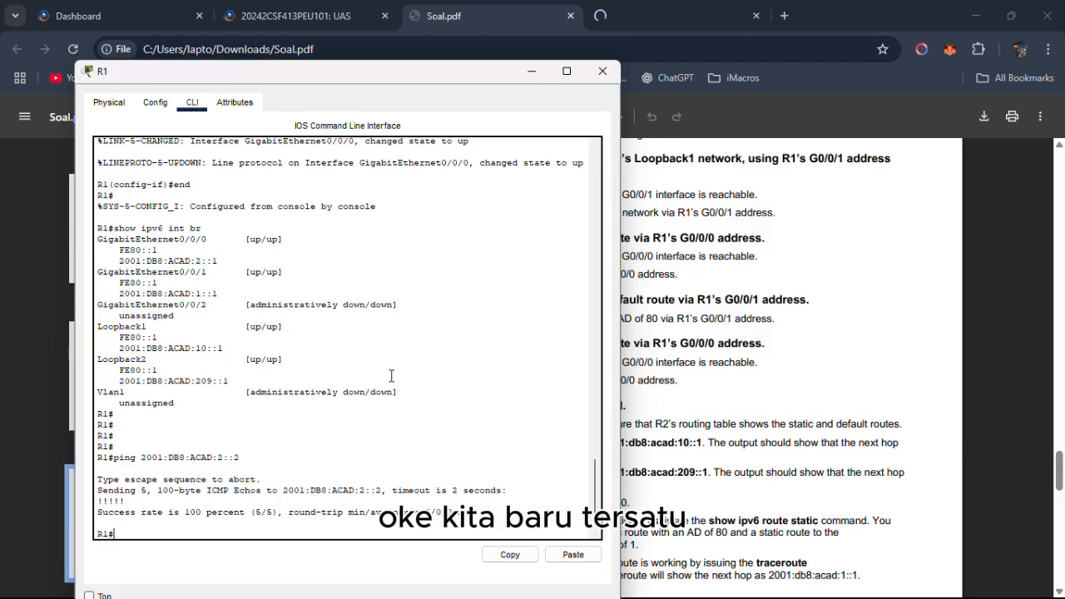
type("conf t")
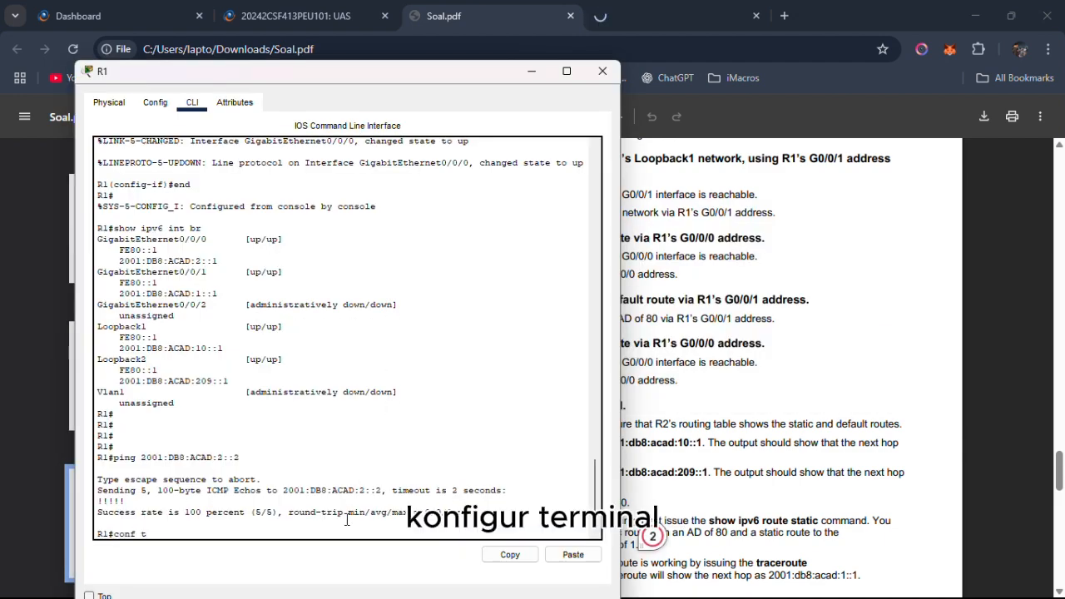
key("Return")
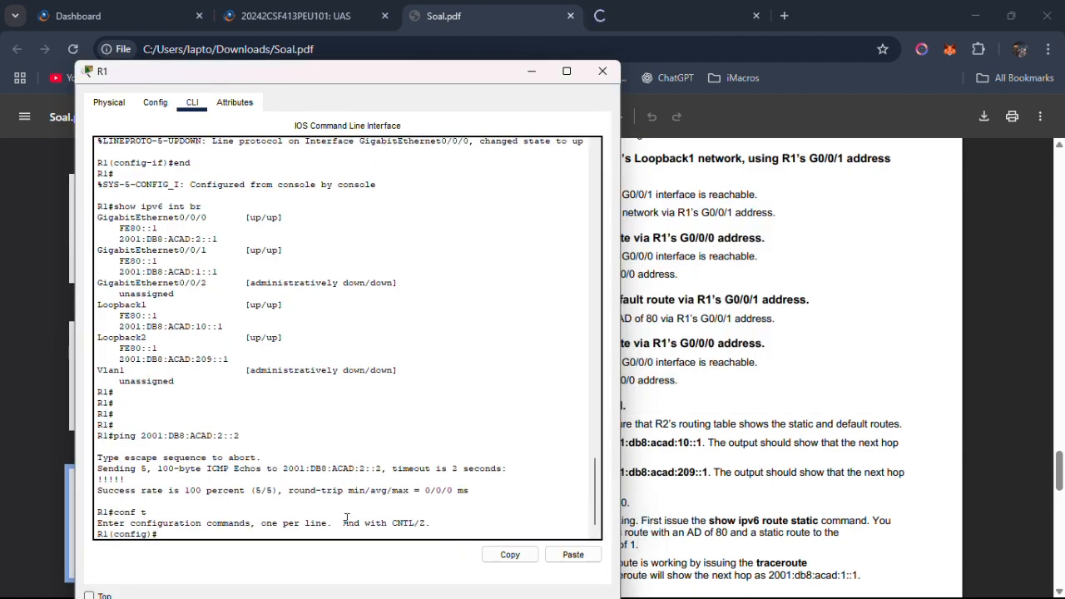
Add a static IPv6 default route ::/0 on R1 via R2's G0/0/0 address 2001:DB8:ACAD:2::2.
type("ipv6 route ::/0")
left_click_drag(244, 433, 141, 440)
right_click(143, 441)
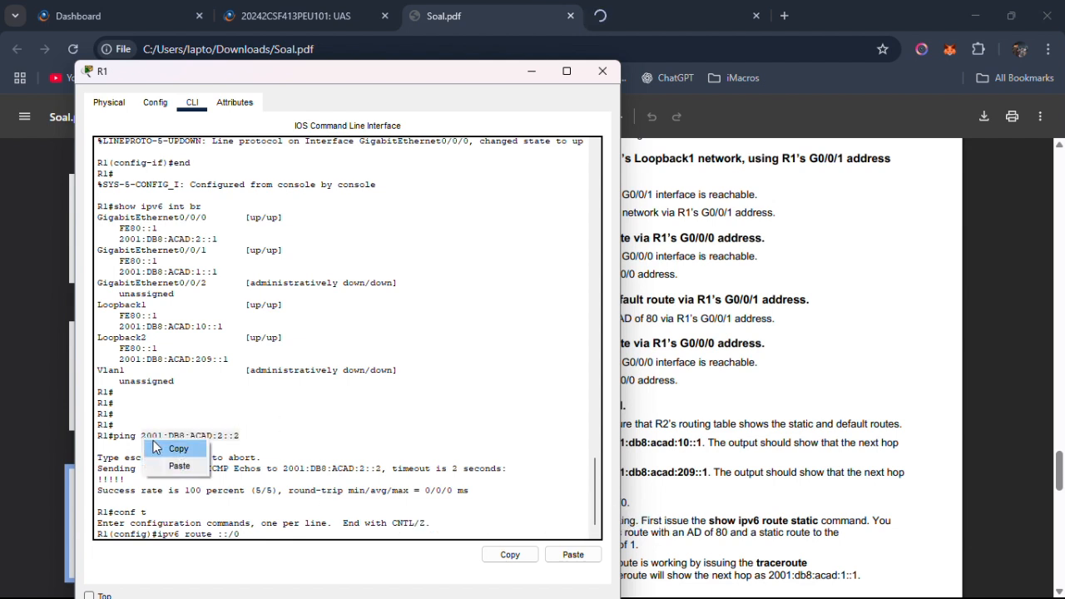
left_click(156, 447)
left_click(306, 537)
right_click(303, 536)
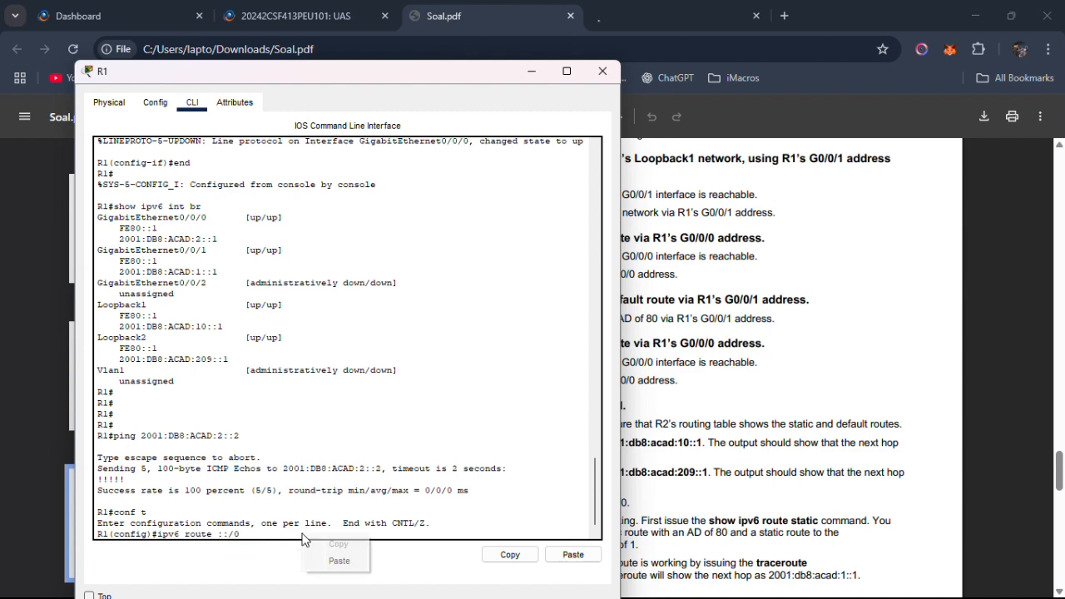
left_click(339, 561)
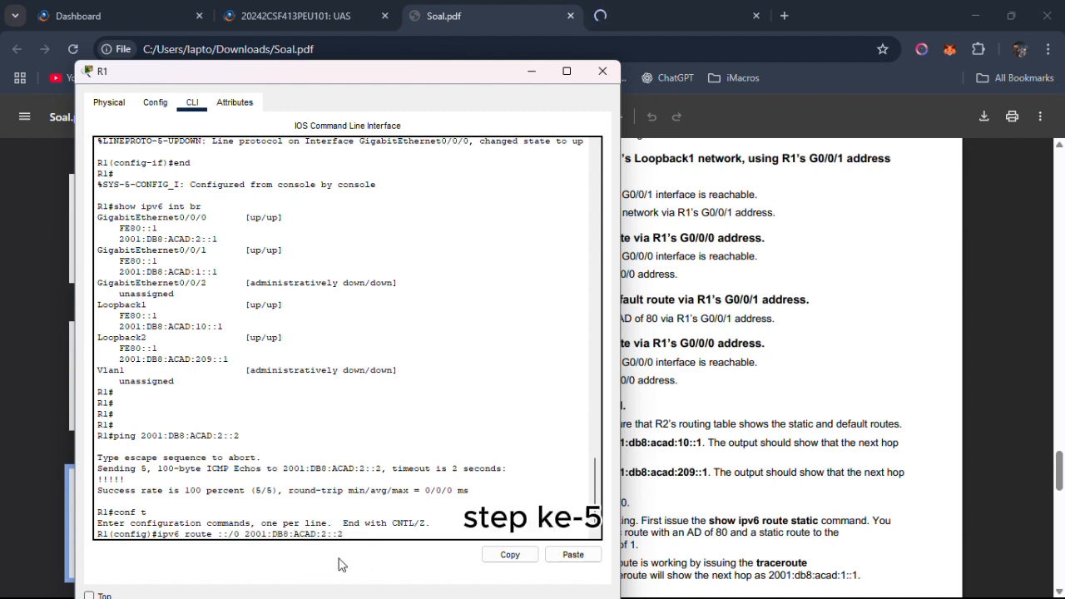
key("Return")
Read Step 5a in Soal.pdf and display R2's IPv6 routing table with show ipv6 route.
key("alt+Tab")
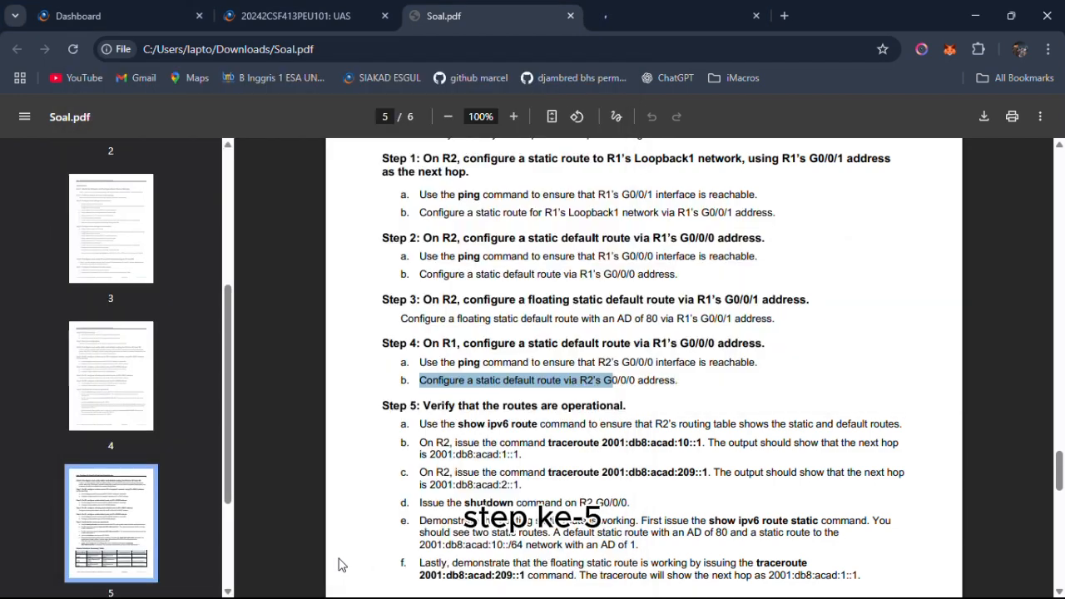
left_click(618, 447)
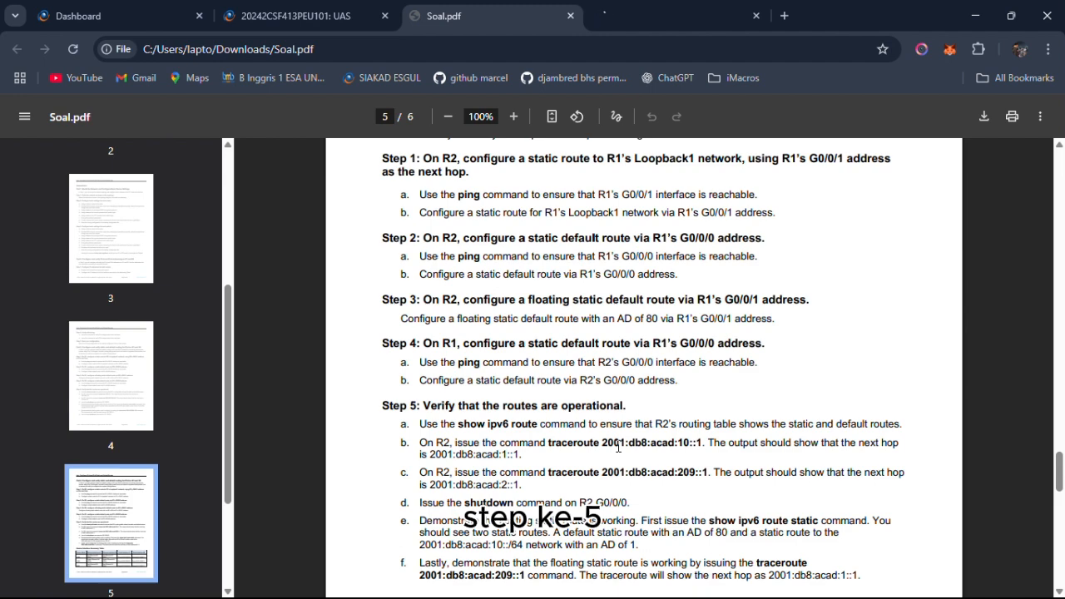
scroll(618, 447, "down", 2)
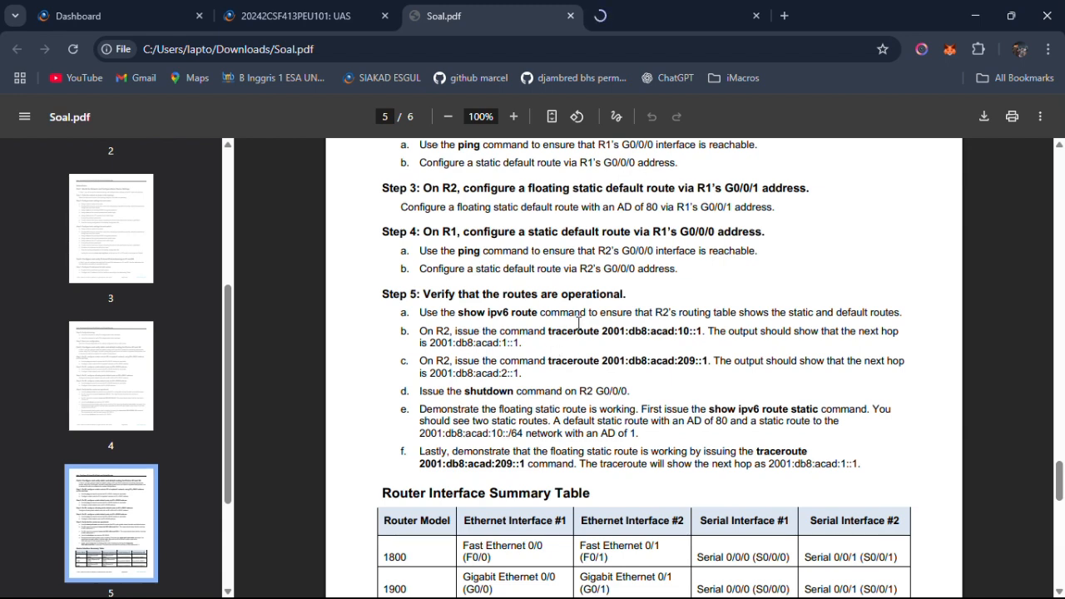
left_click_drag(599, 313, 953, 326)
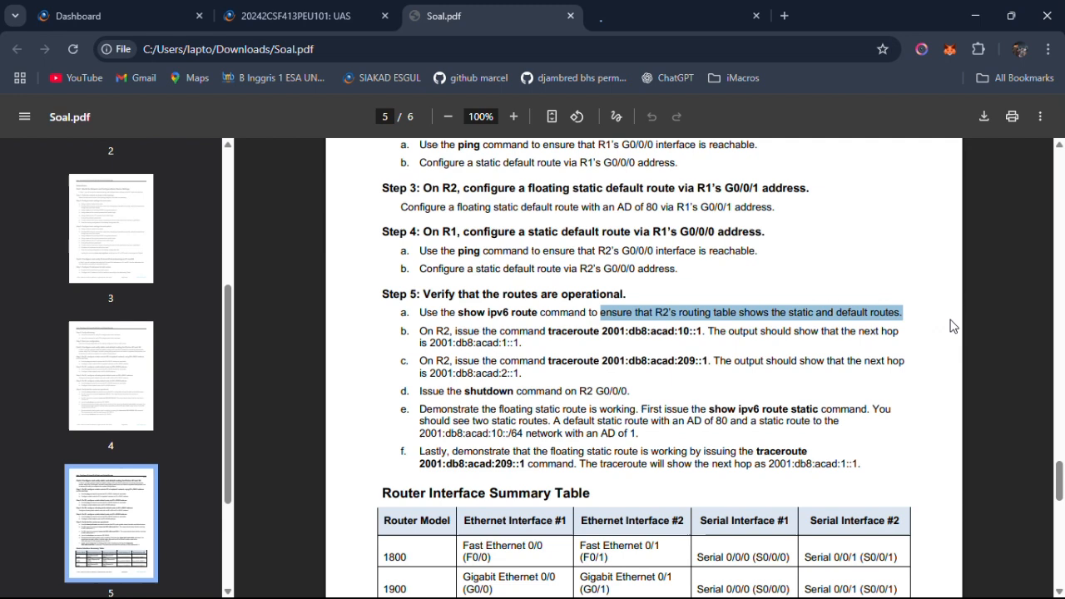
left_click(653, 303)
key("alt+Tab")
key("Tab")
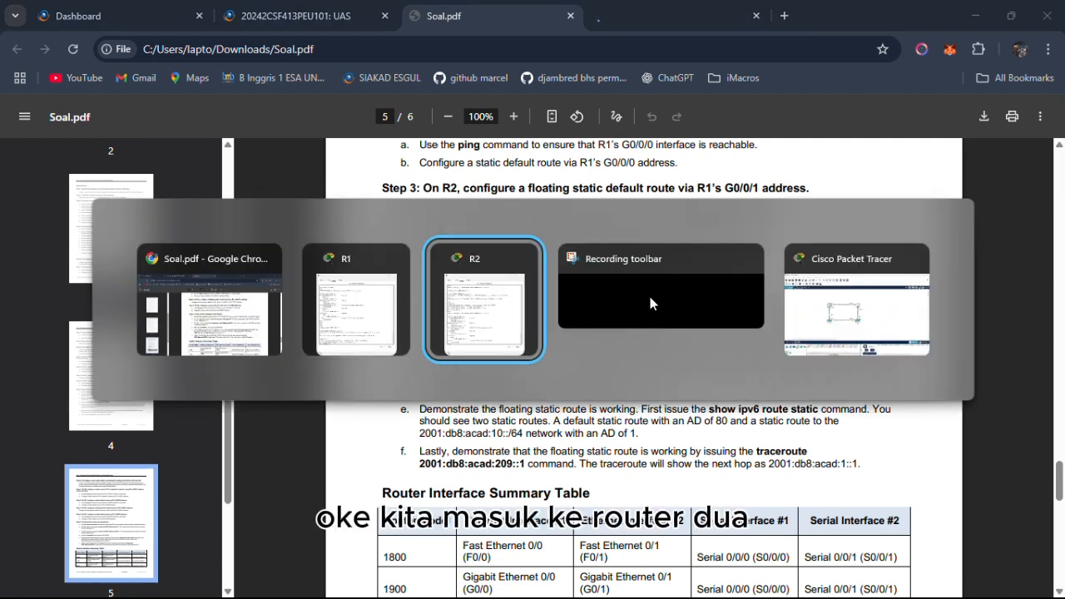
key("Return")
type("s")
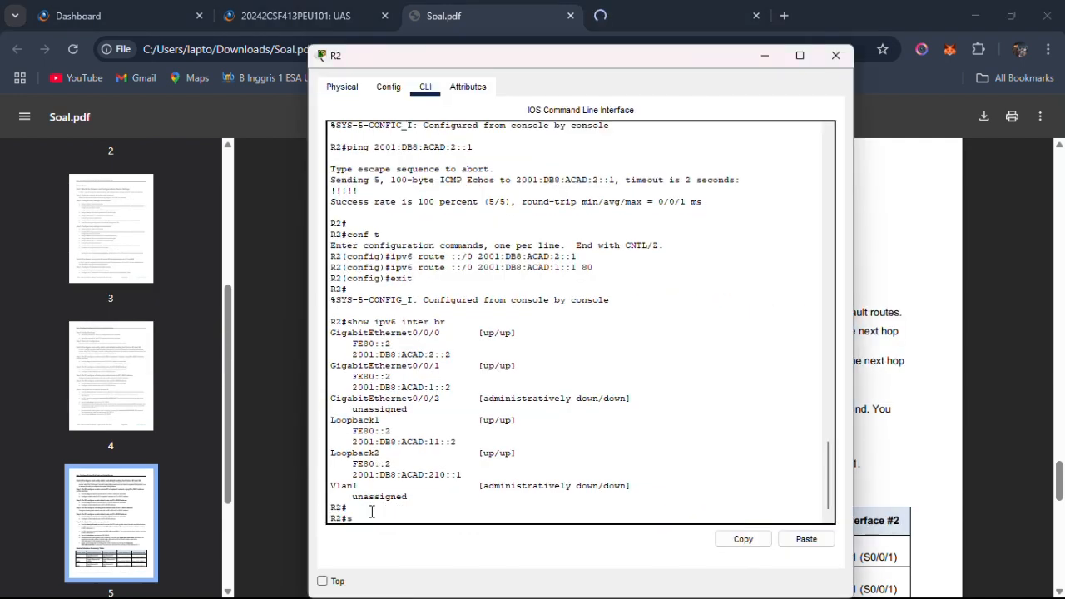
type("how ipv6 route")
key("Return")
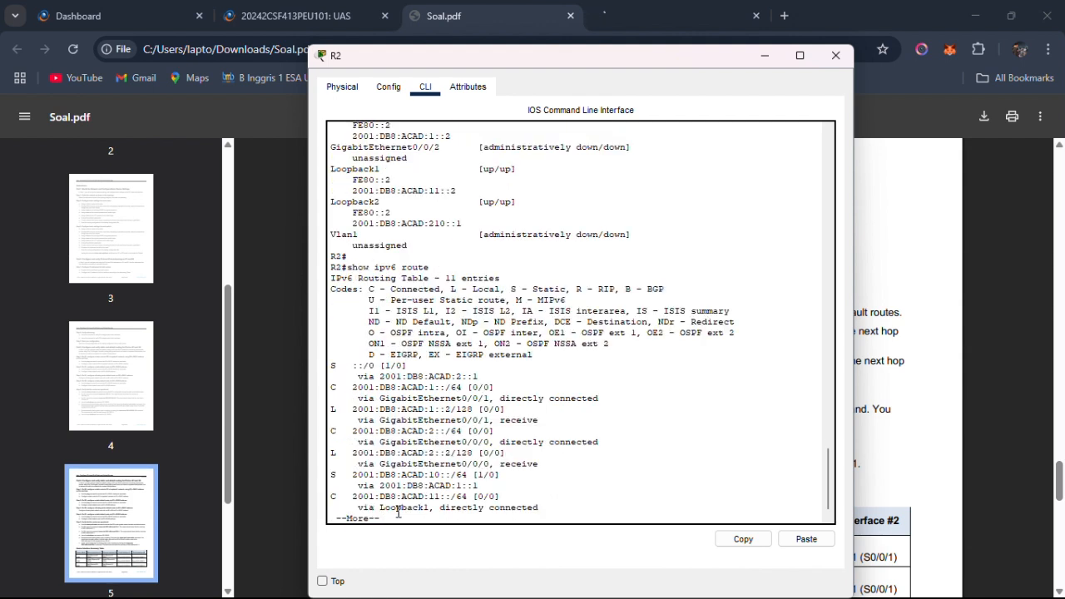
Page through the rest of R2's IPv6 routing table and return to the prompt.
left_click_drag(358, 376, 509, 456)
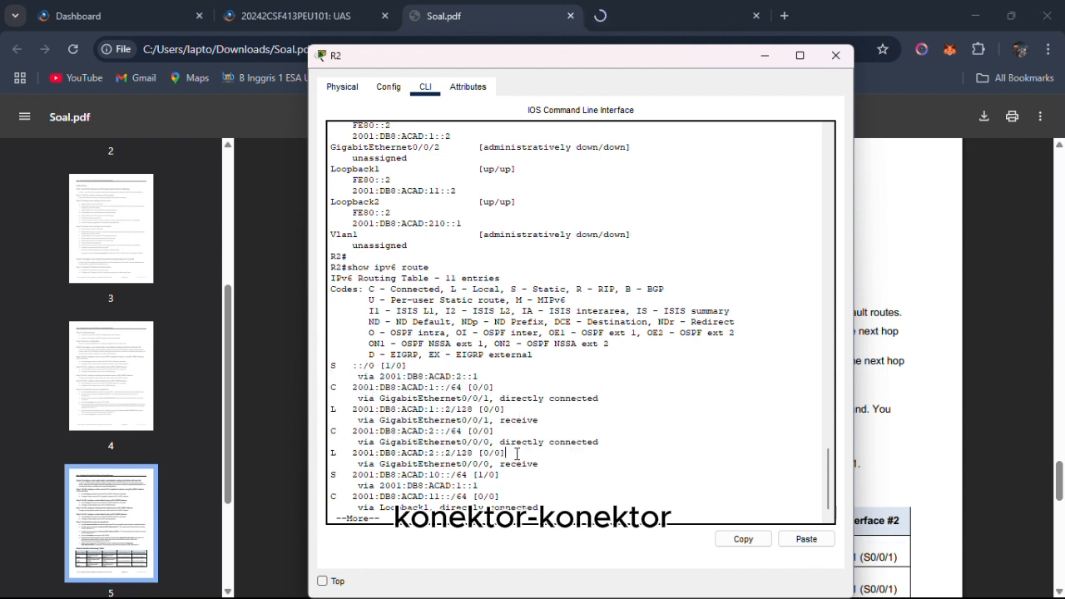
key("Return")
key("Return")
key("Return")
key("Return")
key("Return")
key("Return")
key("Return")
key("Return")
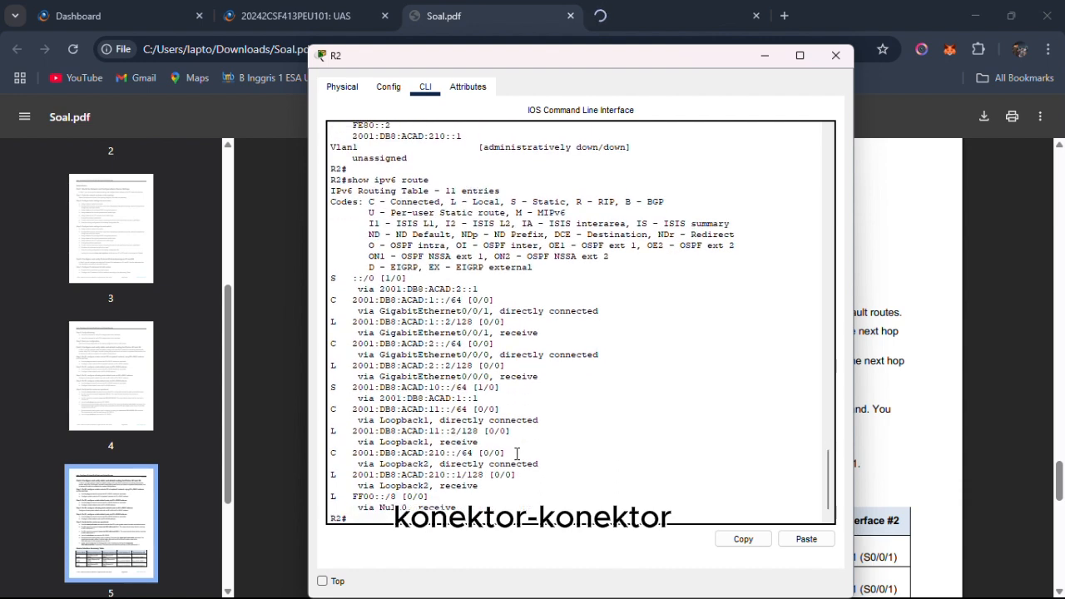
key("Return")
key("Return")
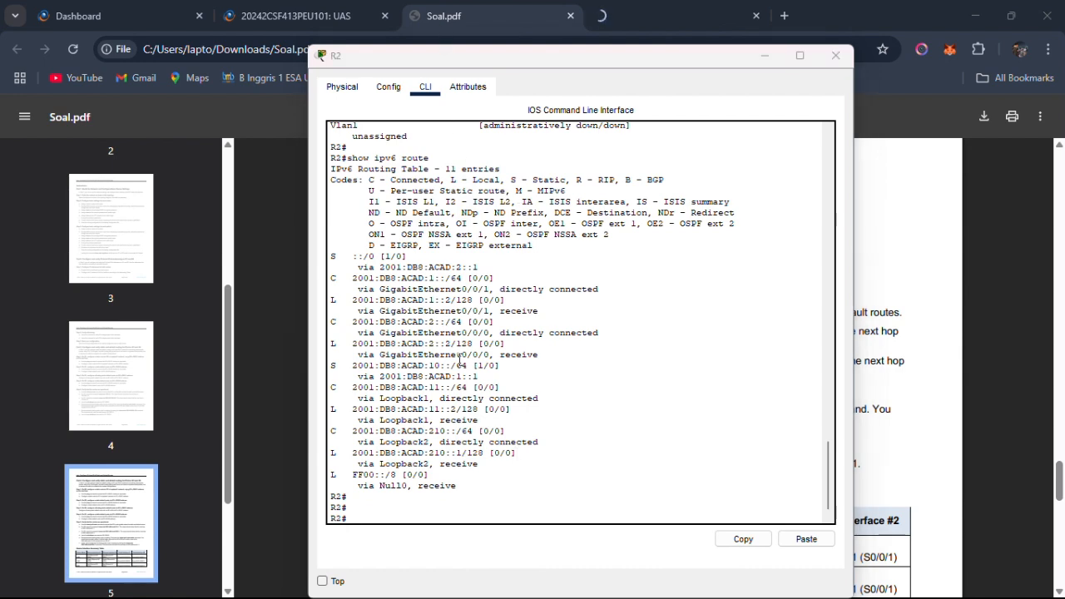
Copy the command traceroute 2001:db8:acad:10::1 from Step 5b in Soal.pdf.
key("alt+Tab")
key("alt+Tab")
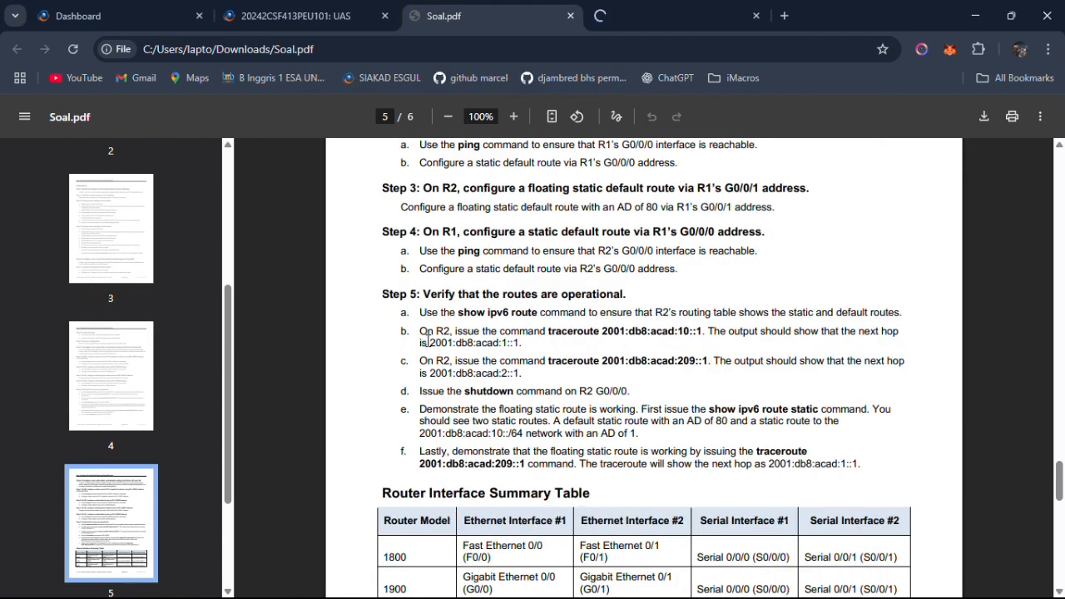
left_click_drag(420, 331, 554, 337)
left_click_drag(542, 330, 701, 331)
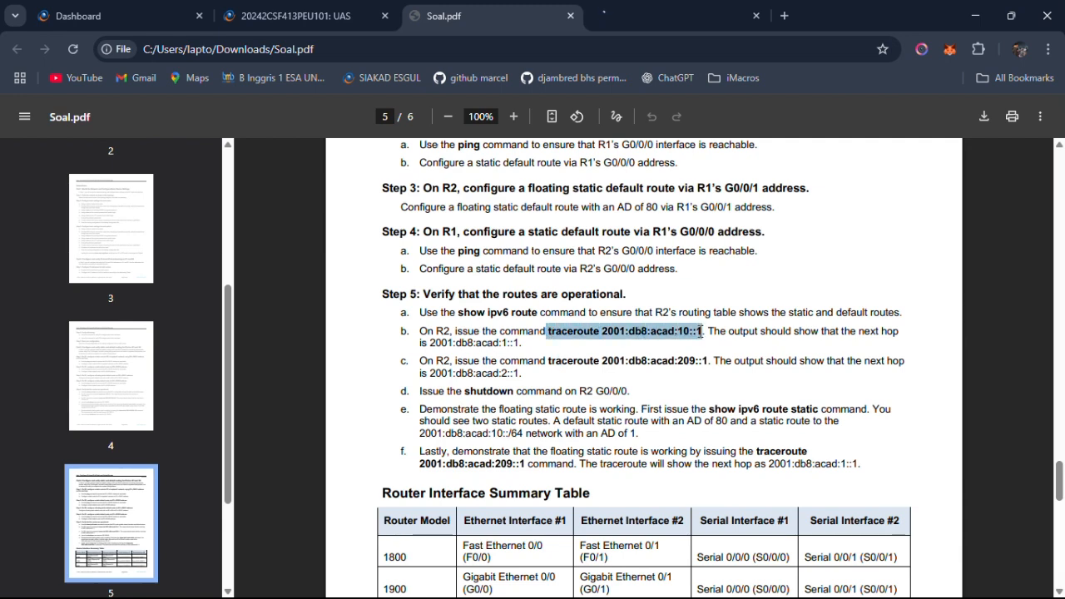
right_click(698, 331)
left_click(709, 351)
left_click(684, 343)
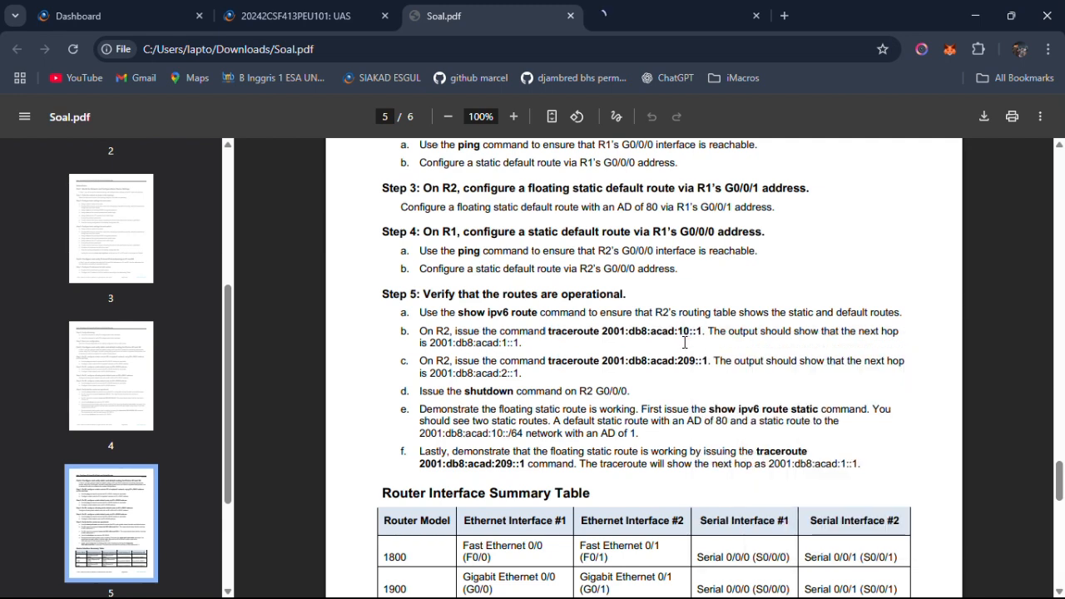
Check the next hop expected in Step 5b of Soal.pdf and run traceroute 2001:db8:acad:10::1 on R2.
key("alt+Tab")
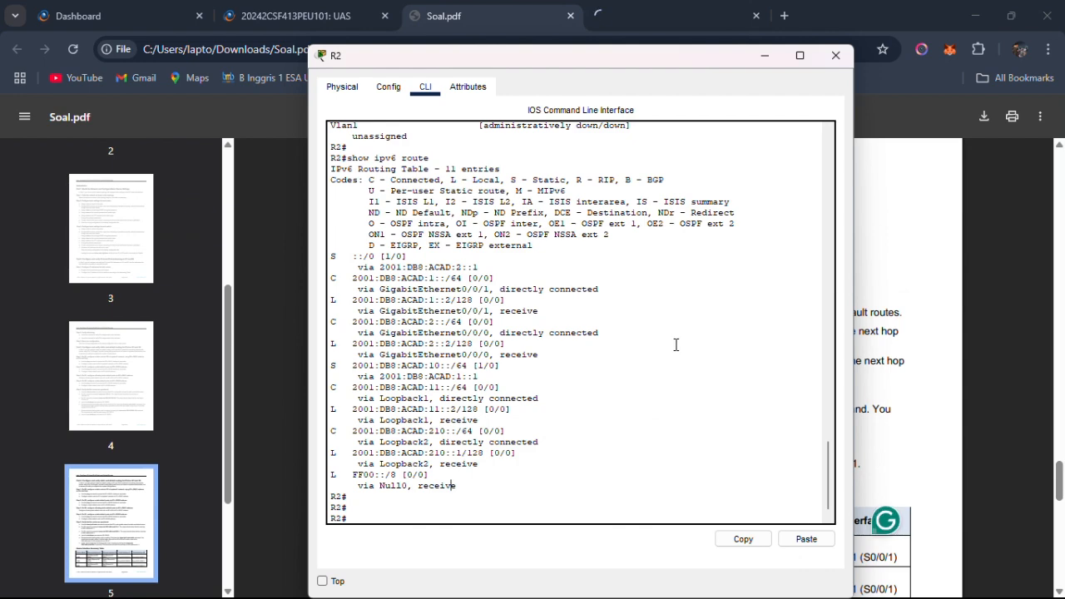
key("alt+Tab")
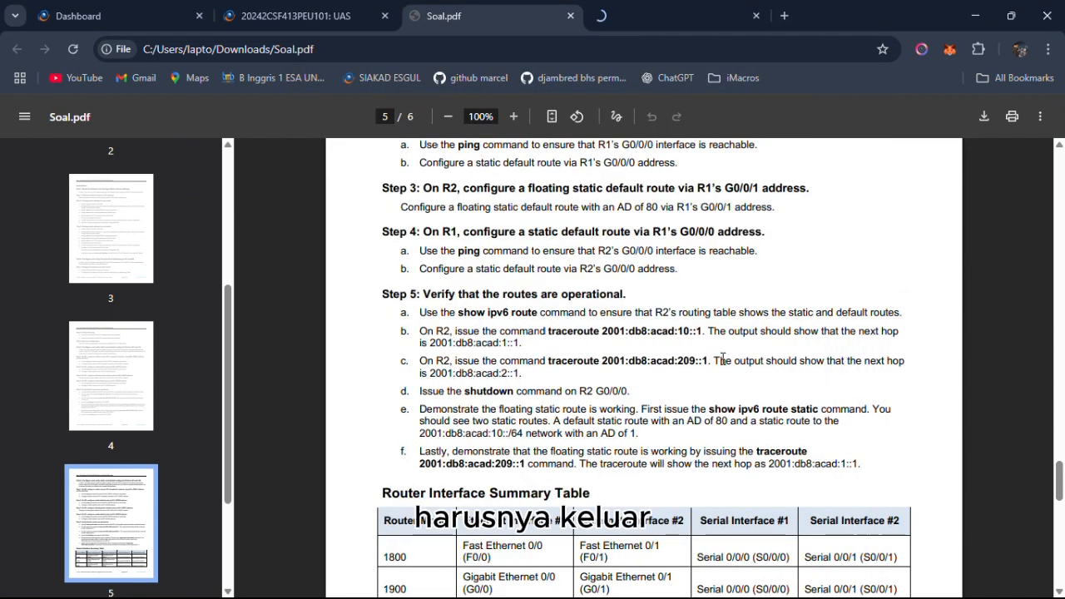
left_click_drag(548, 330, 401, 356)
left_click(536, 372)
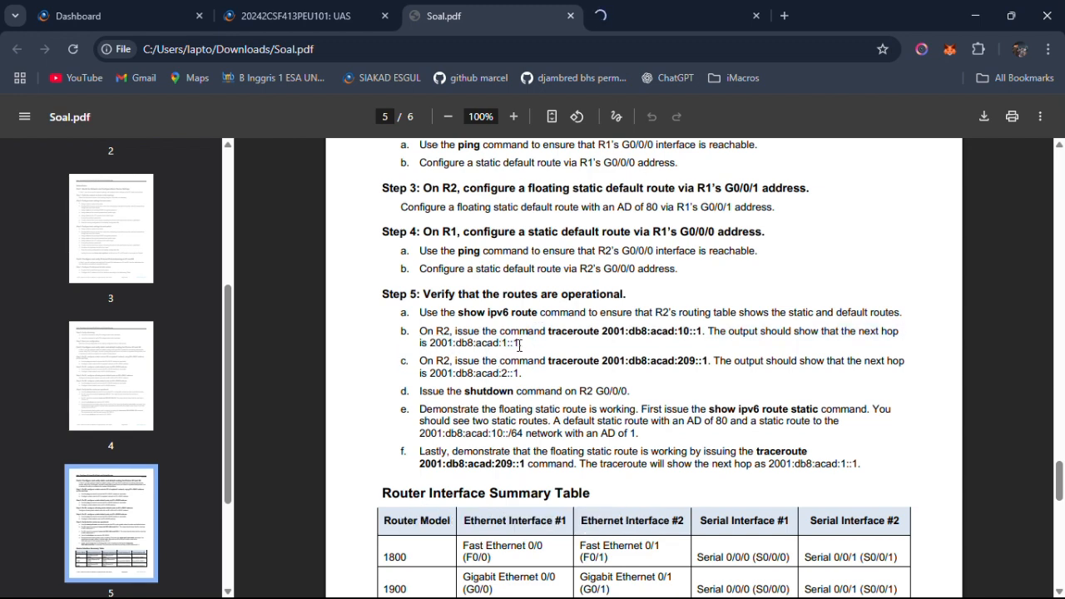
key("alt+Tab")
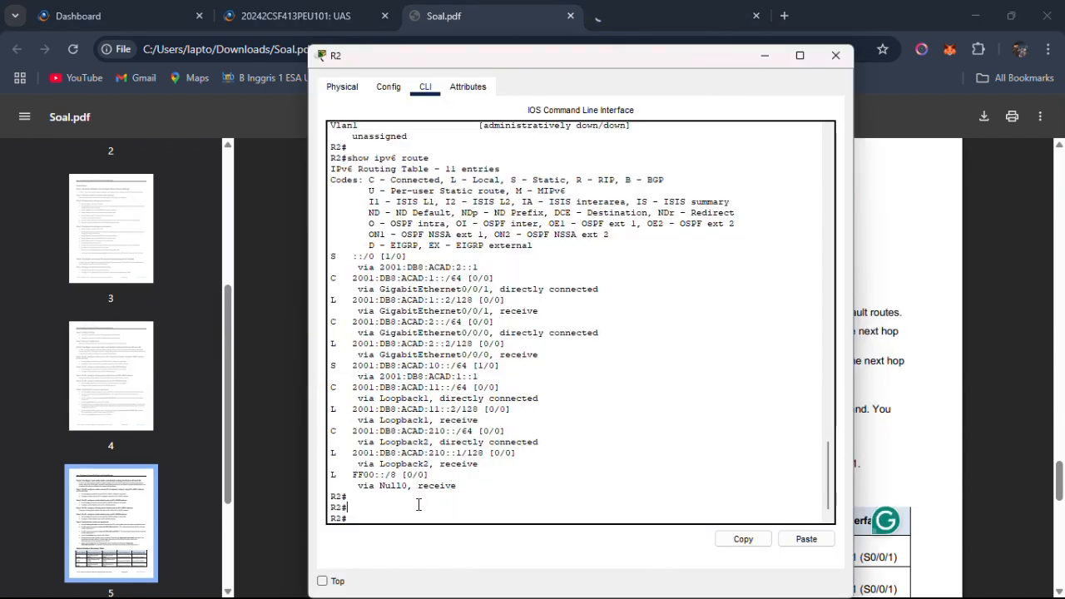
key("Return")
right_click(418, 505)
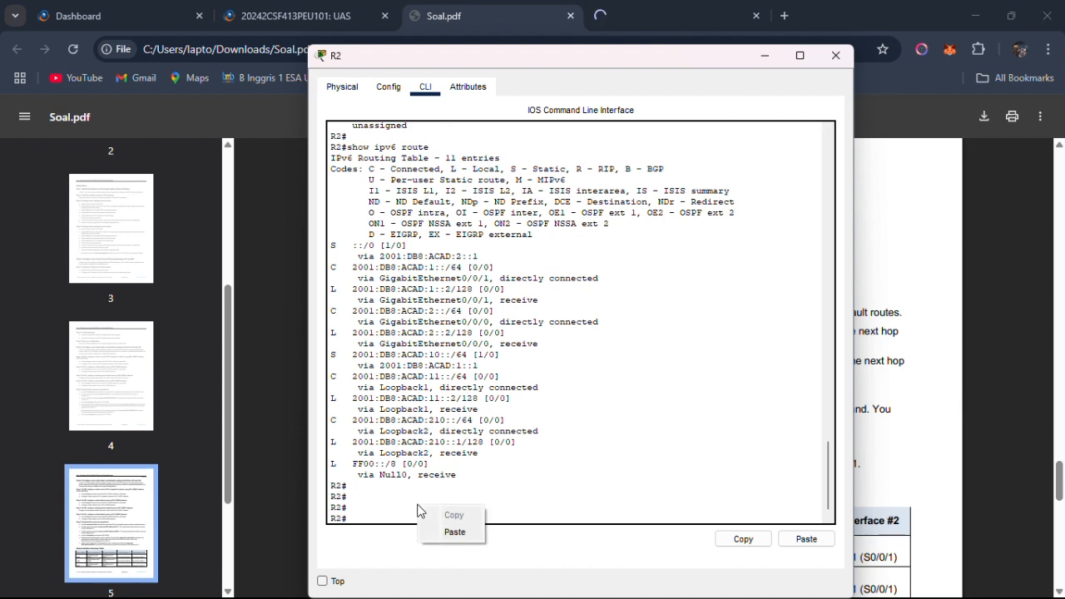
left_click(454, 532)
key("Return")
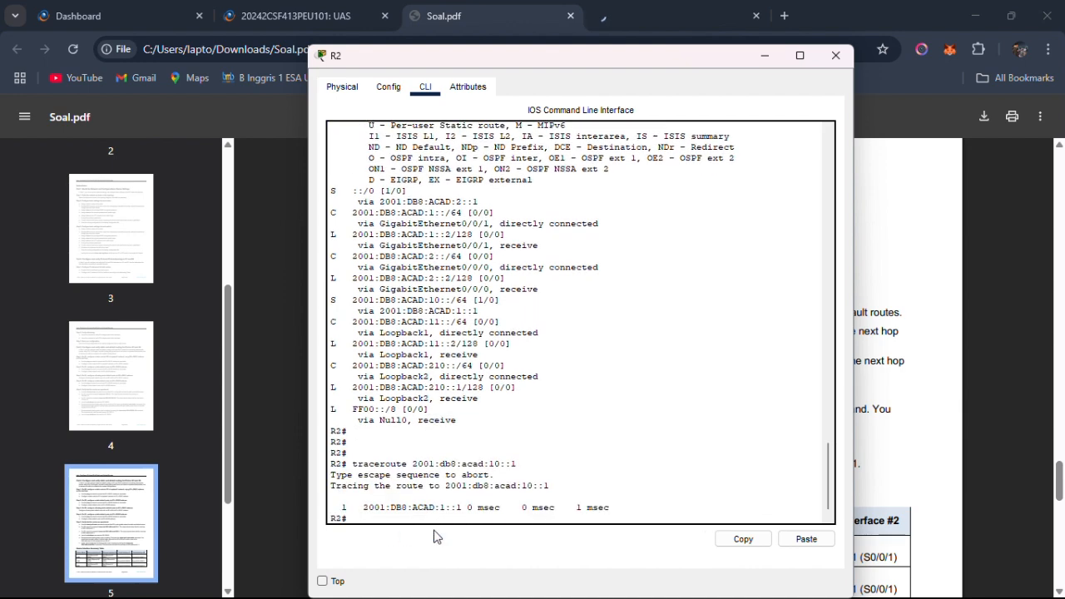
Compare R2's traceroute output with the next hop expected in Step 5b of Soal.pdf.
key("alt+Tab")
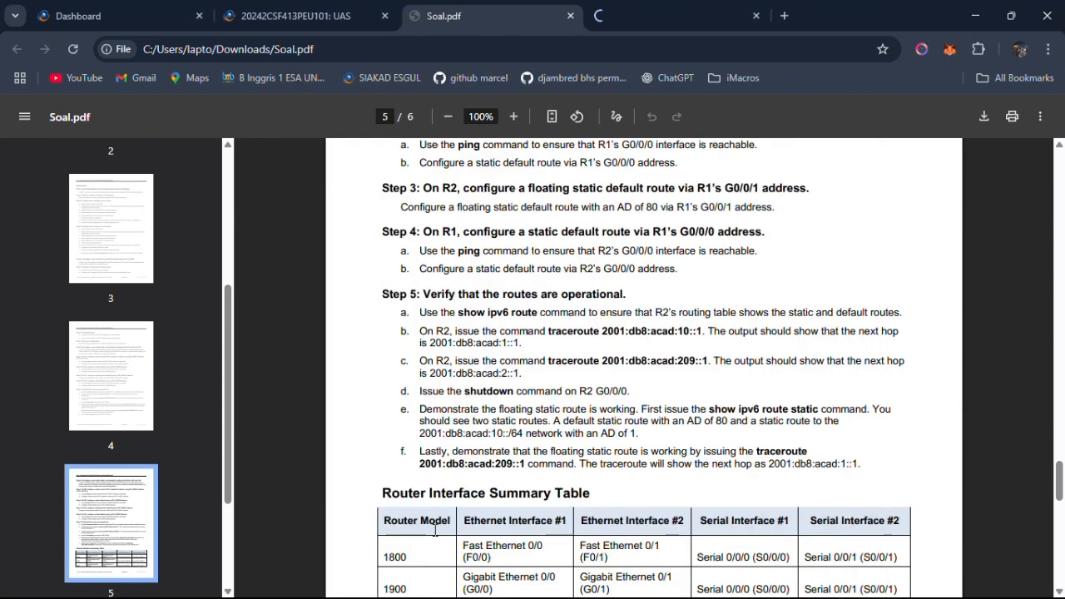
key("alt+Tab")
key("alt+Tab")
key("alt+Tab")
key("alt+Tab")
Copy the command traceroute 2001:db8:acad:209::1 from Step 5c in Soal.pdf.
key("alt+Tab")
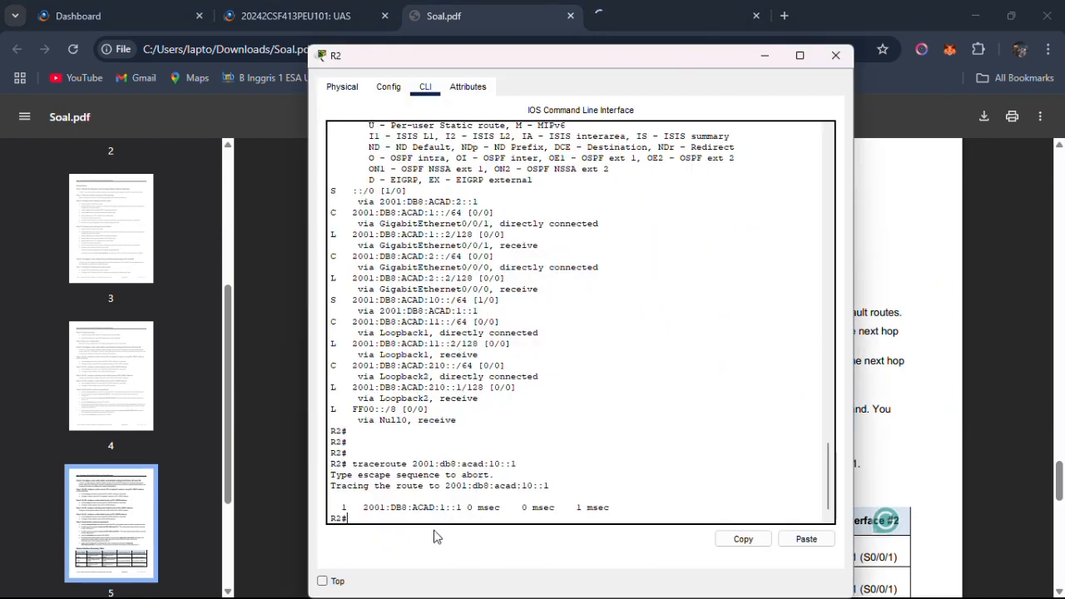
key("alt+Tab")
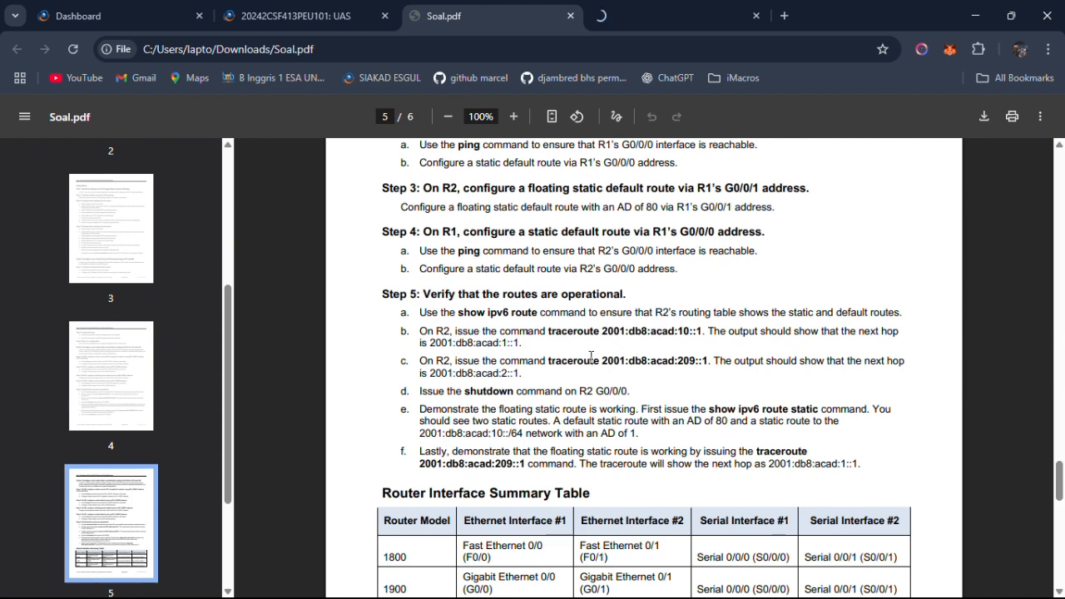
left_click_drag(548, 360, 709, 359)
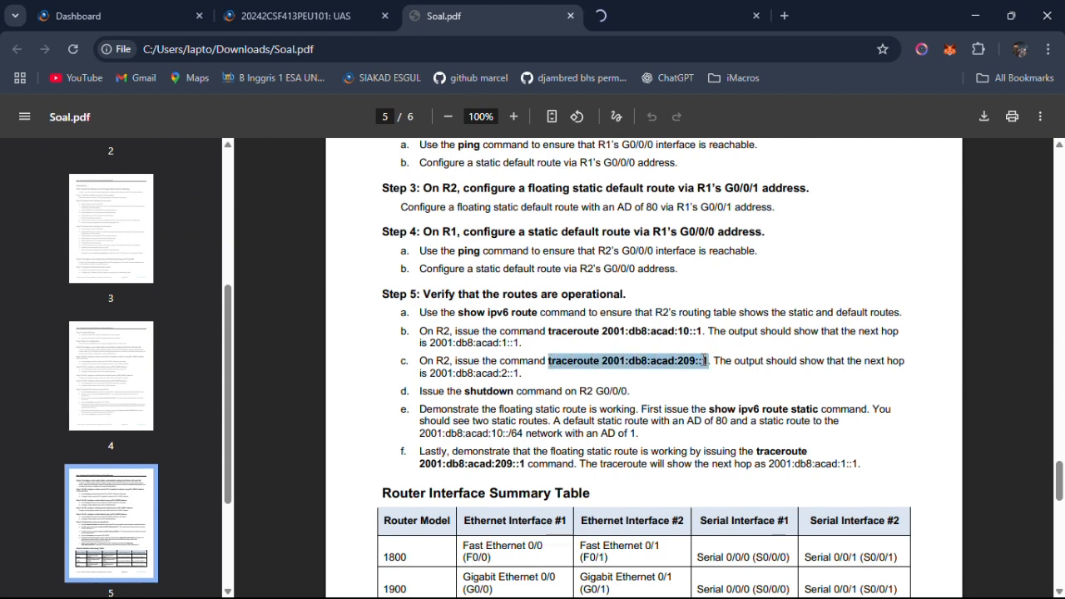
right_click(699, 357)
left_click(709, 373)
key("alt+Tab")
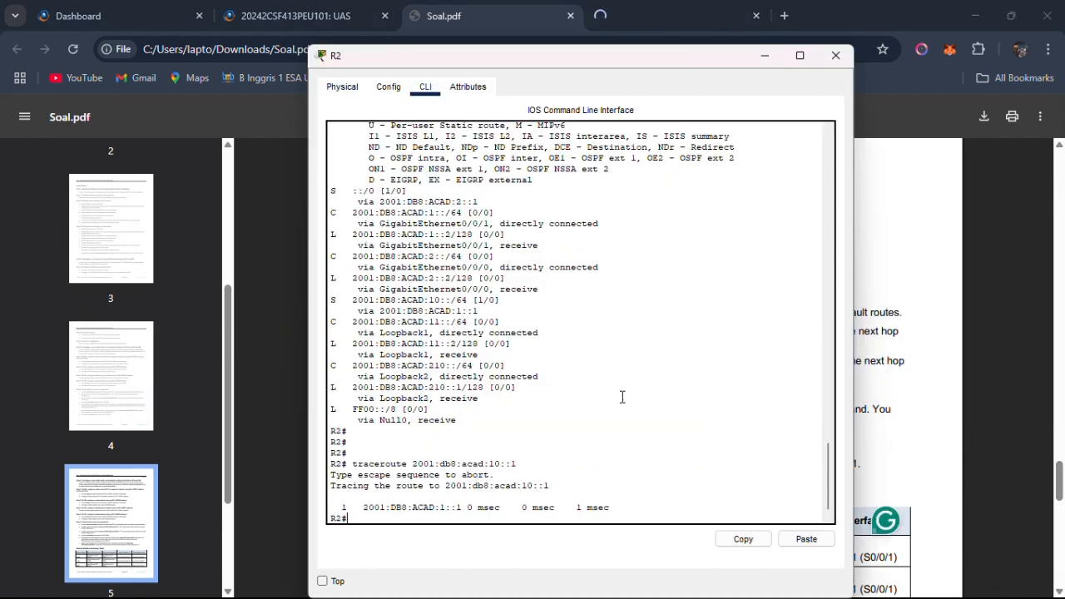
Check the next hop expected in Step 5c and run traceroute 2001:db8:acad:209::1 on R2.
key("alt+Tab")
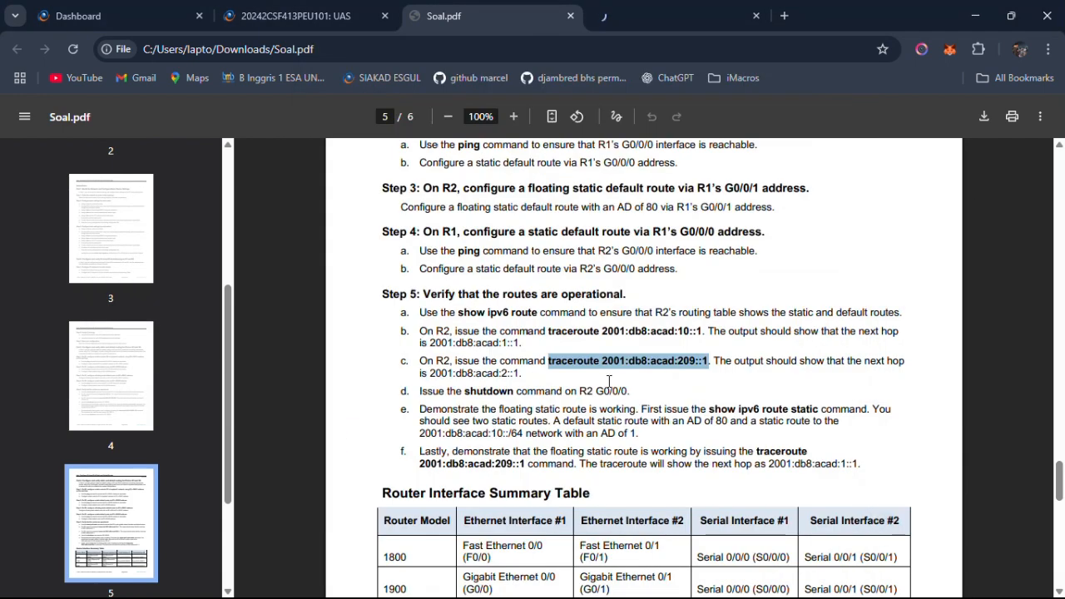
left_click_drag(523, 375, 431, 374)
key("alt+Tab")
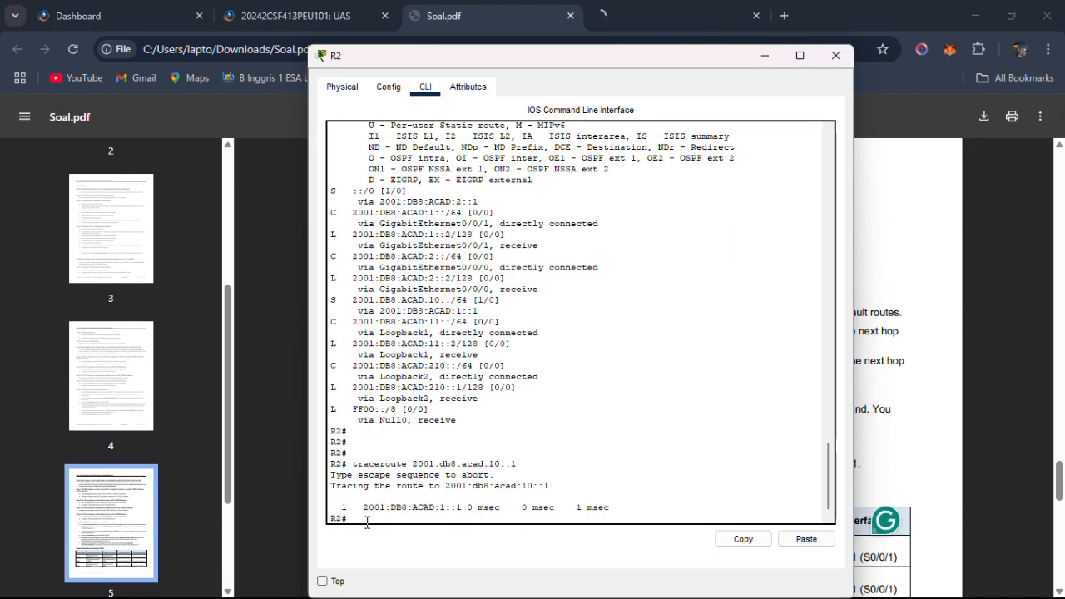
right_click(370, 523)
left_click(395, 550)
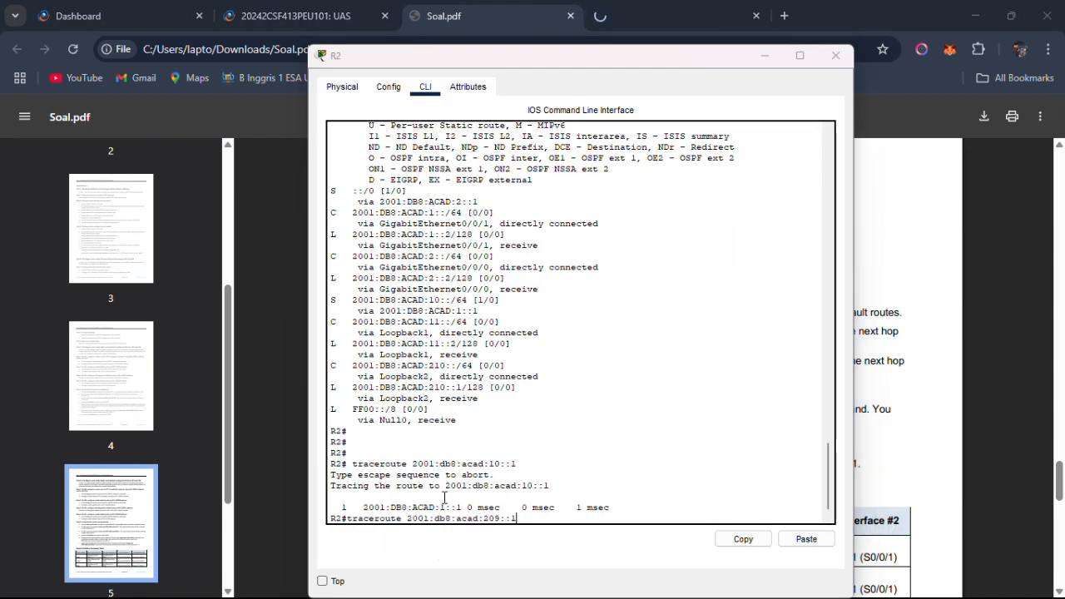
key("alt+Tab")
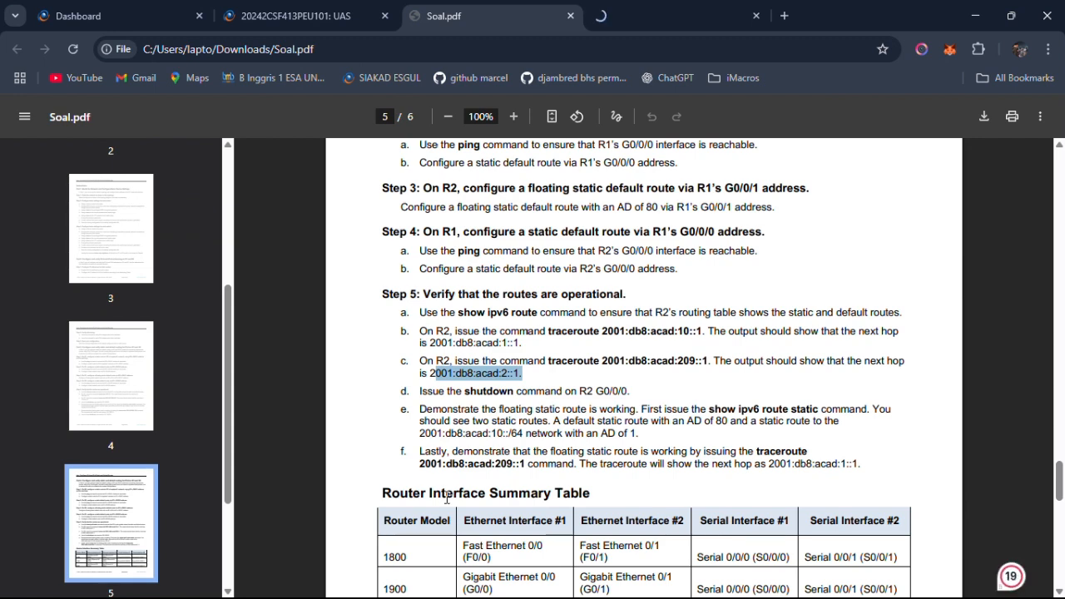
key("alt+Tab")
Compare the output of R2's second traceroute with the next hop expected in Step 5c of Soal.pdf.
key("alt+Tab")
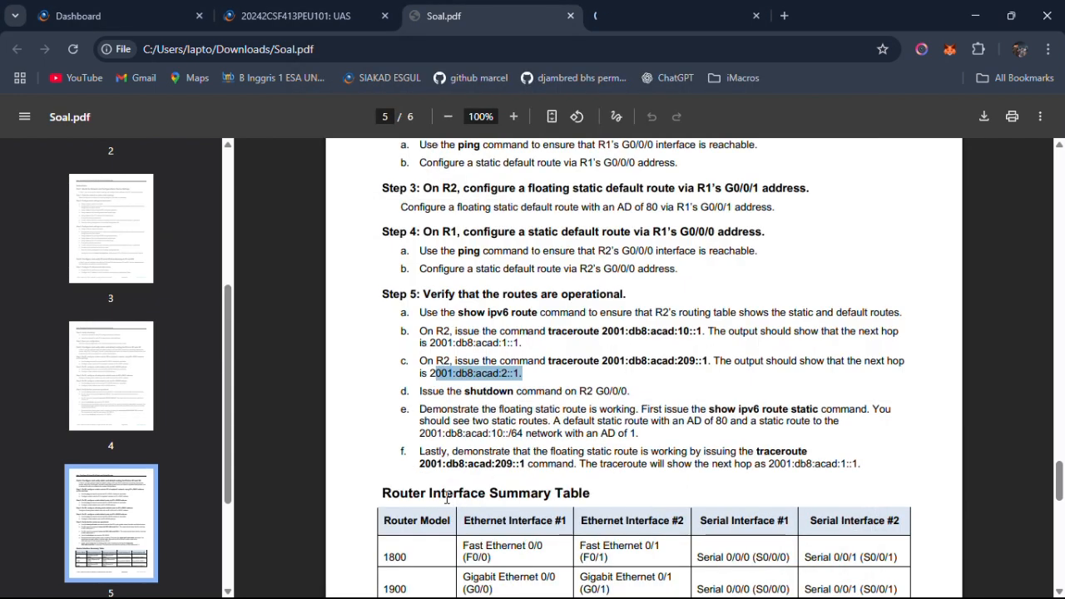
key("alt+Tab")
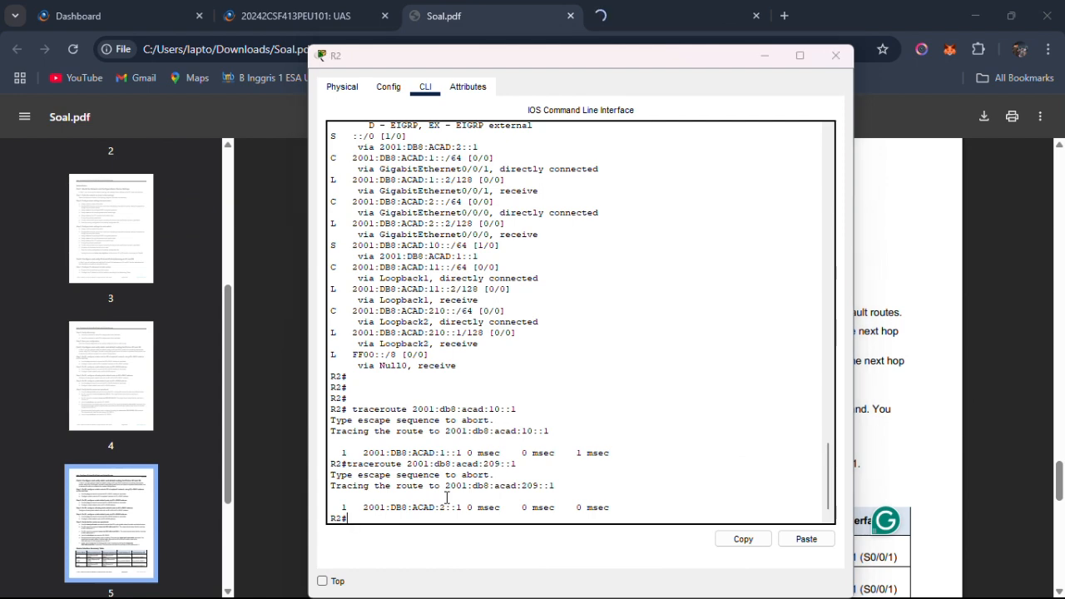
key("alt+Tab")
key("alt+Tab")
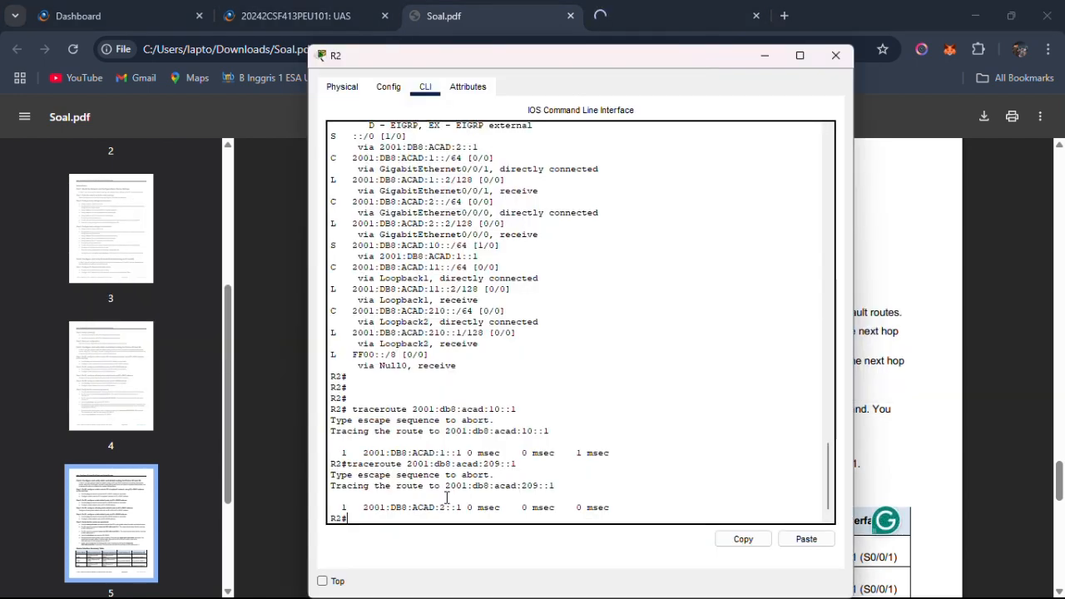
Read Step 5d in Soal.pdf and shut down interface G0/0/0 on R2 from configuration mode.
key("alt+Tab")
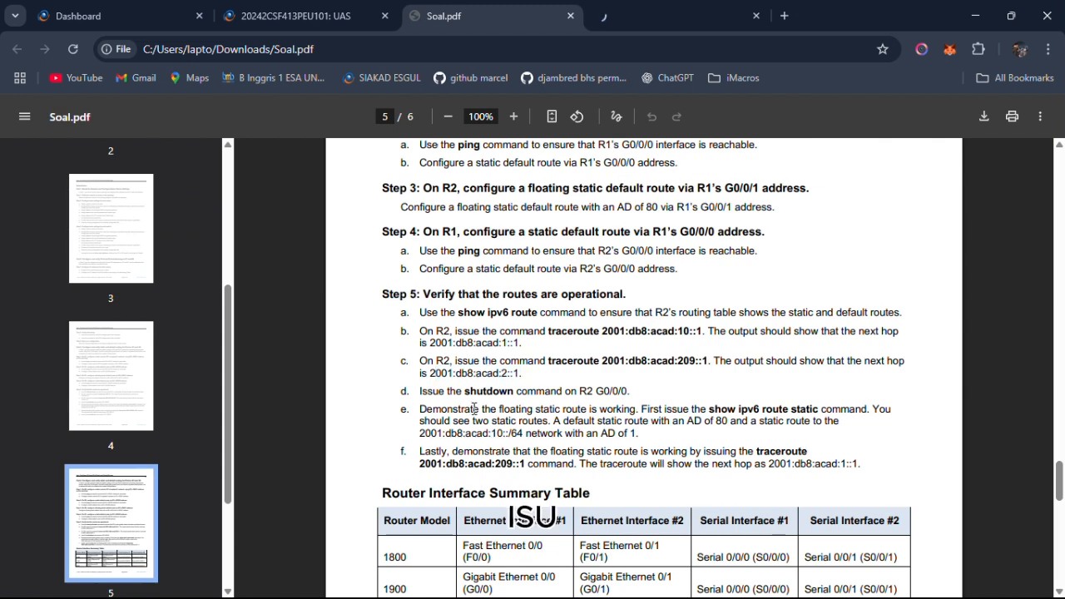
left_click_drag(463, 391, 616, 388)
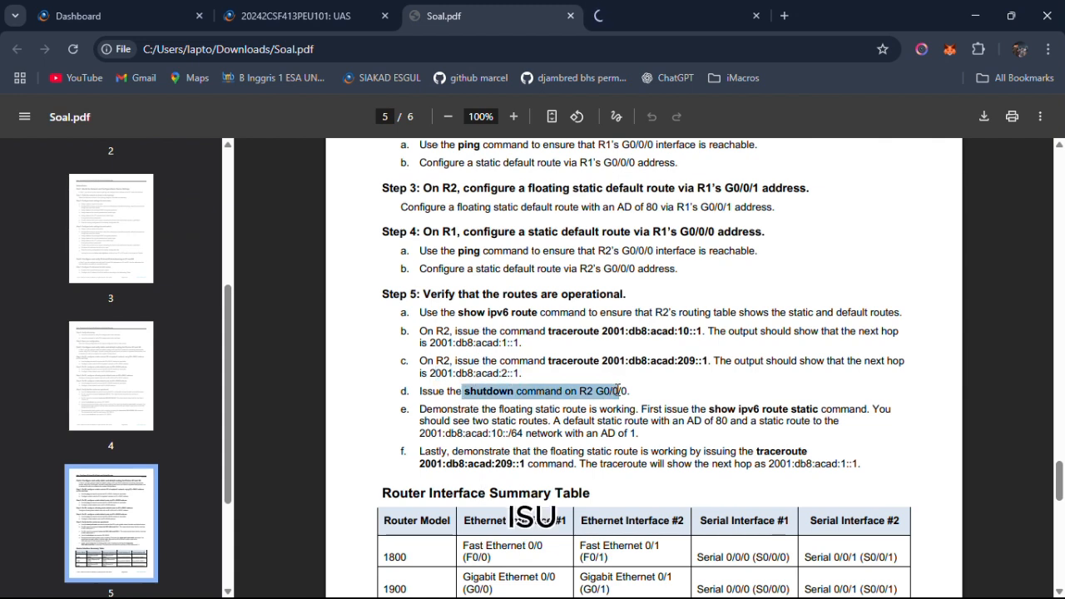
key("alt+Tab")
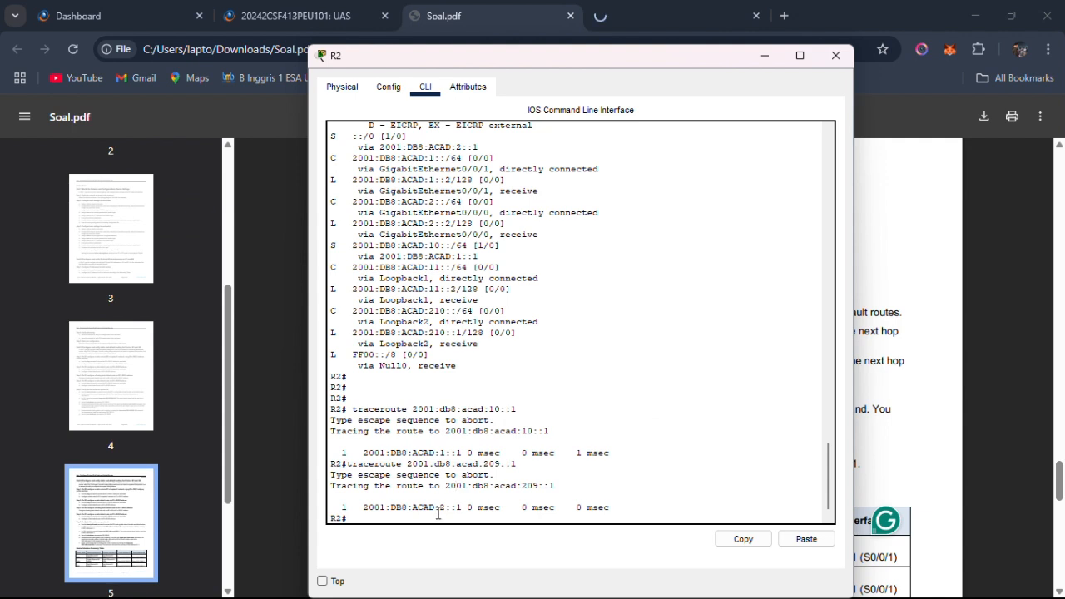
type("conf t")
key("Return")
type("int g")
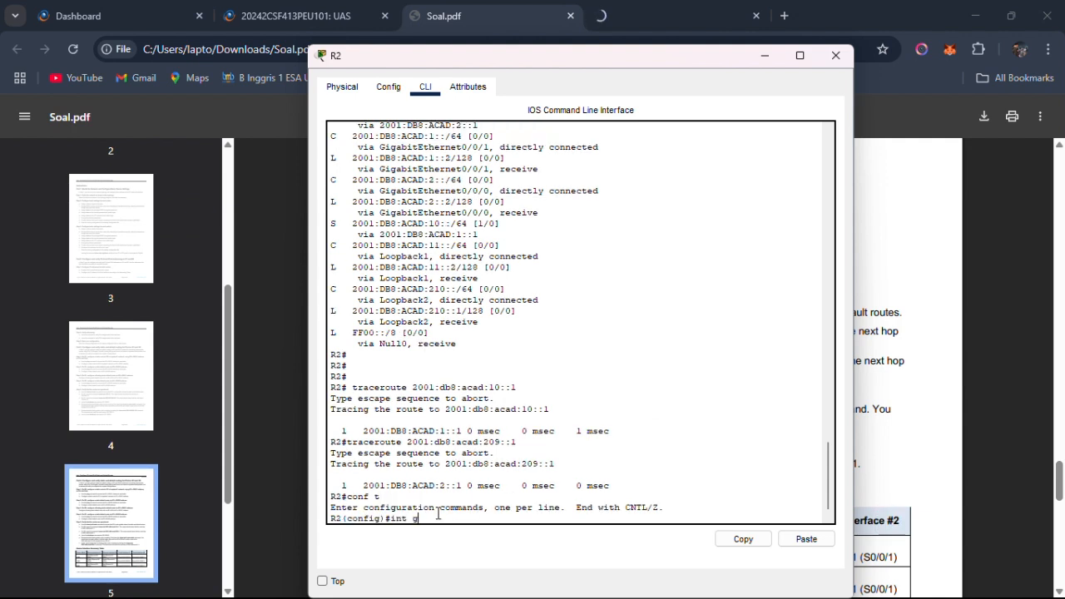
type("0/0/0")
key("Return")
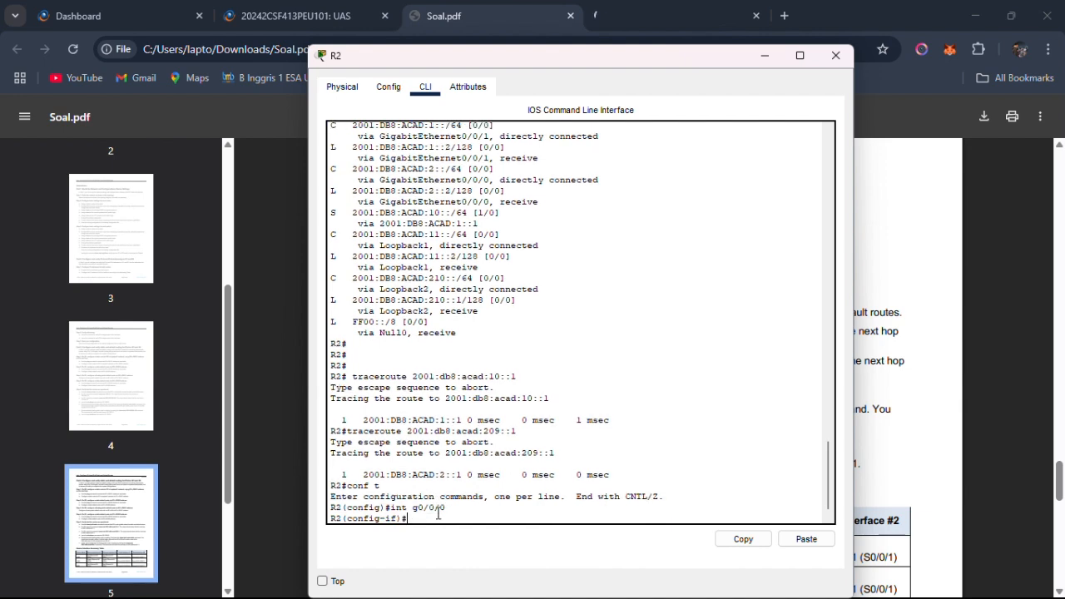
type("shutdown")
key("Return")
Inspect the state of the G0/0/0 link between R1 and R2 in the Packet Tracer topology.
key("alt+Tab")
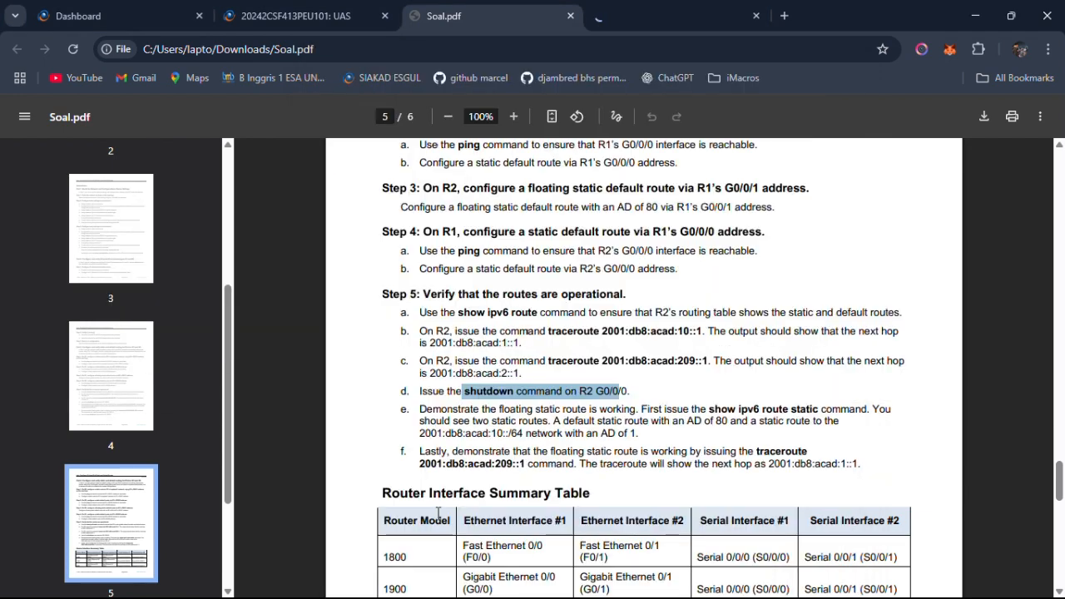
key("alt+Tab")
key("alt+Tab")
key("alt+Tab")
key("alt+Tab")
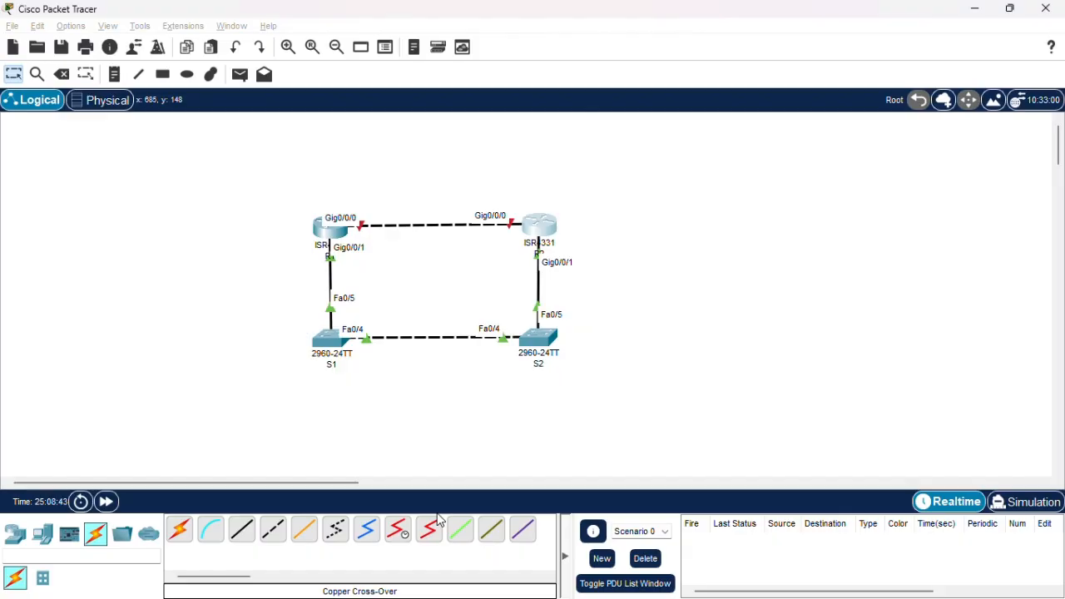
key("alt+Tab")
key("alt+Tab")
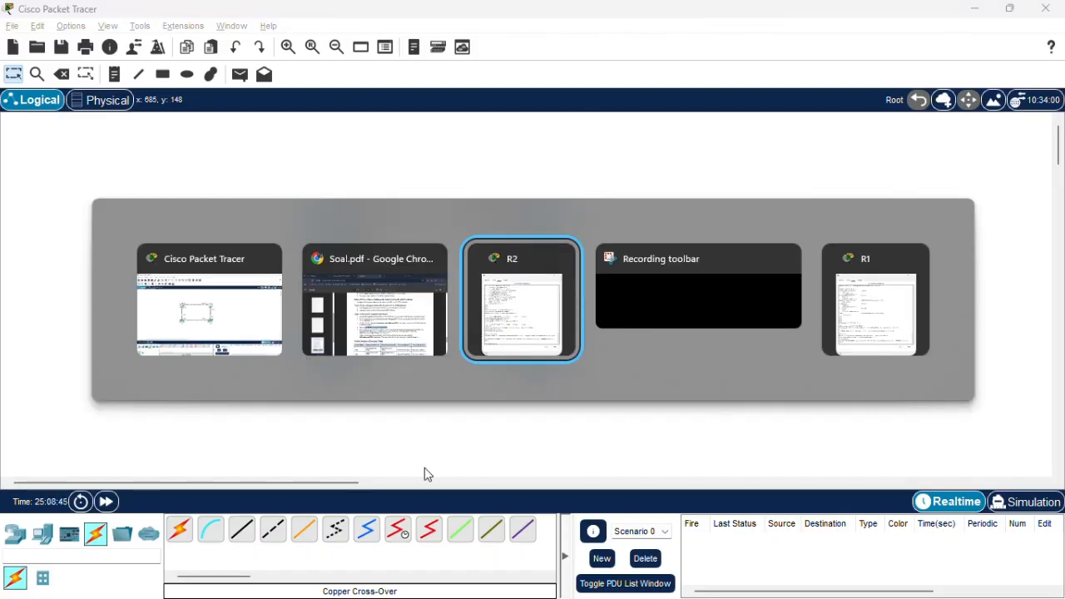
key("Escape")
left_click_drag(606, 197, 259, 249)
Read in Step 5e of Soal.pdf which static routes and administrative distances R2 should show.
key("alt+Tab")
key("alt+Tab")
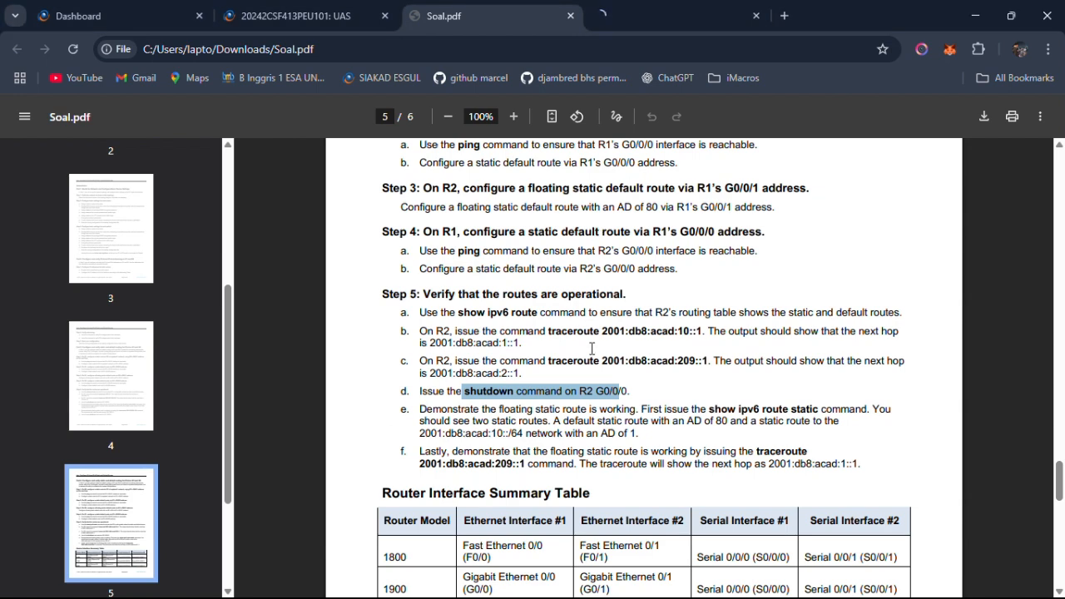
left_click(593, 348)
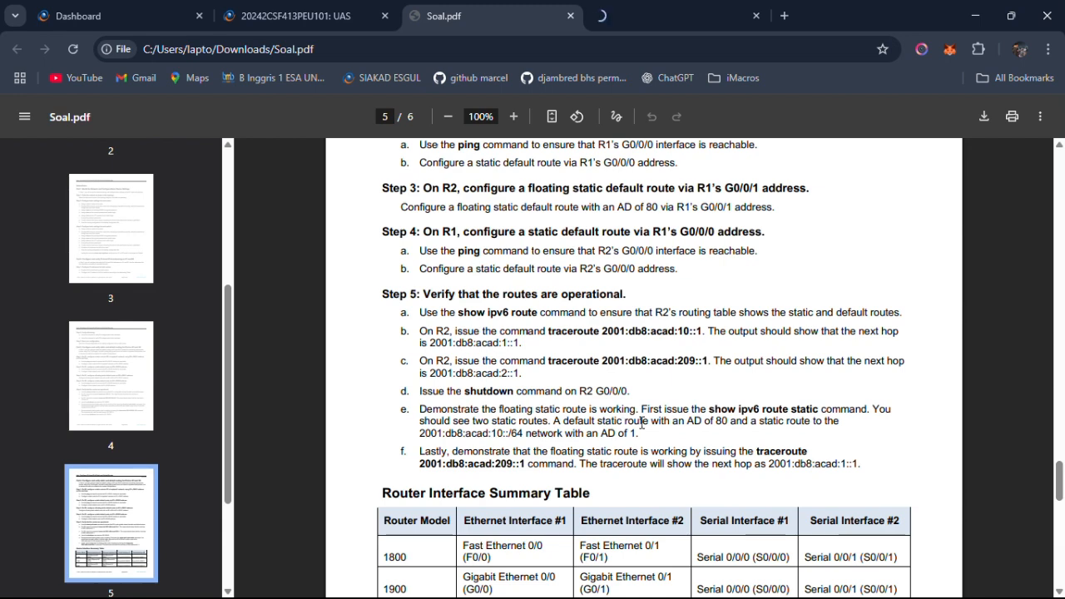
left_click_drag(638, 421, 733, 420)
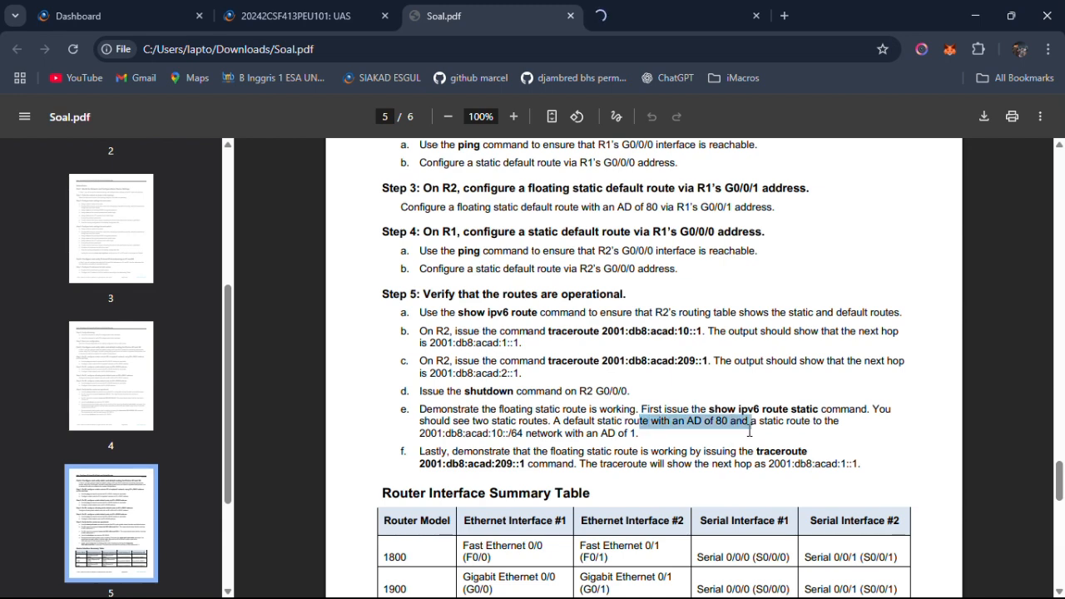
left_click_drag(419, 433, 646, 435)
key("alt+Tab")
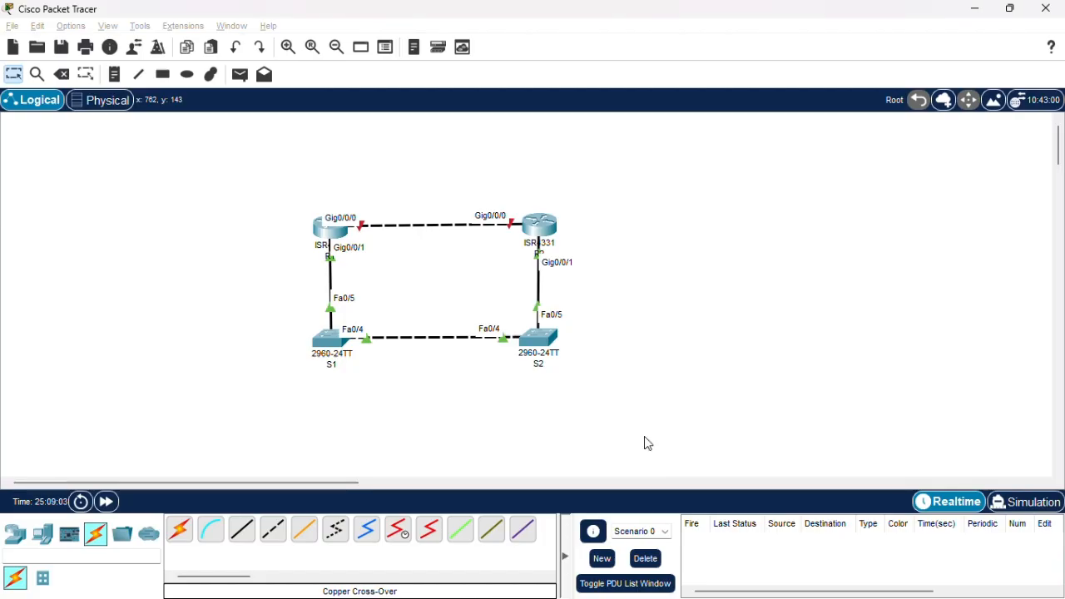
key("alt+Tab")
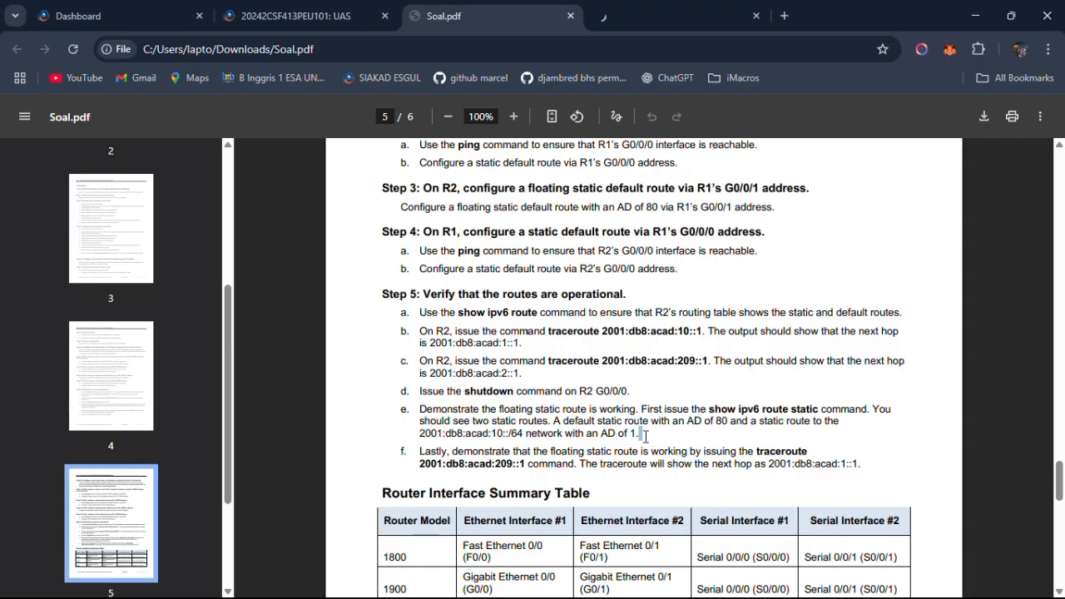
Switch to R2's command line in Packet Tracer and leave interface configuration mode for privileged EXEC mode.
key("alt+Tab")
key("Tab")
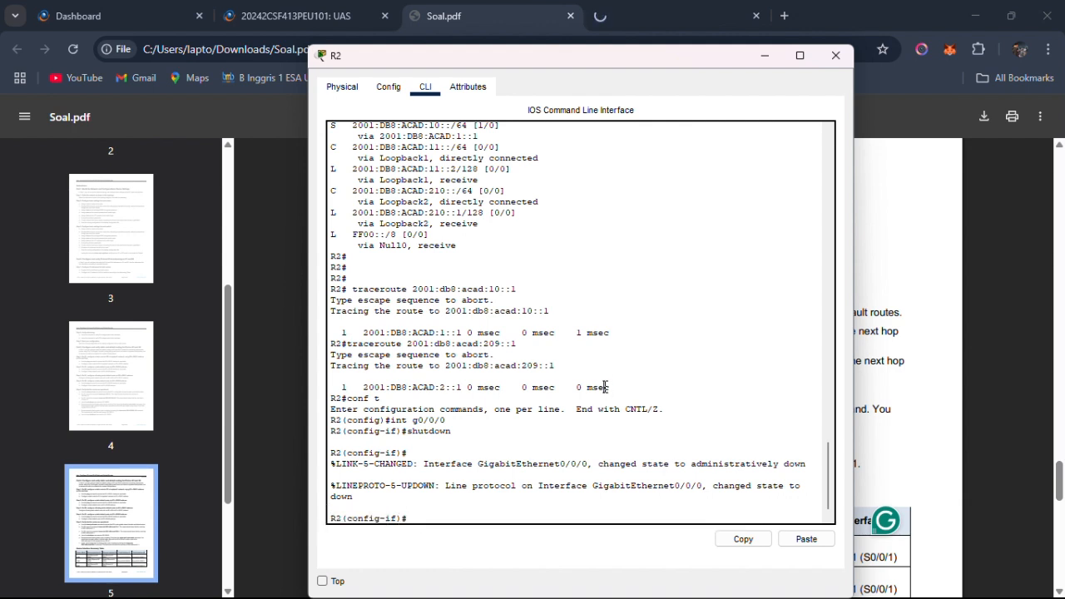
key("Return")
key("Return")
type("end")
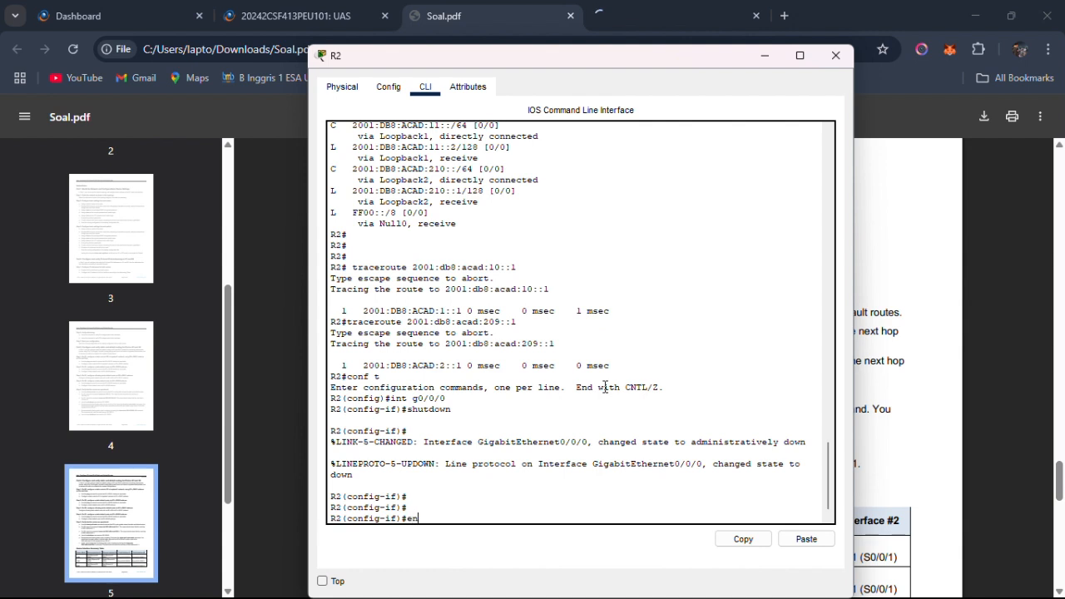
key("Return")
Try to list only R2's static IPv6 routes with show ipv6 route static.
type("s")
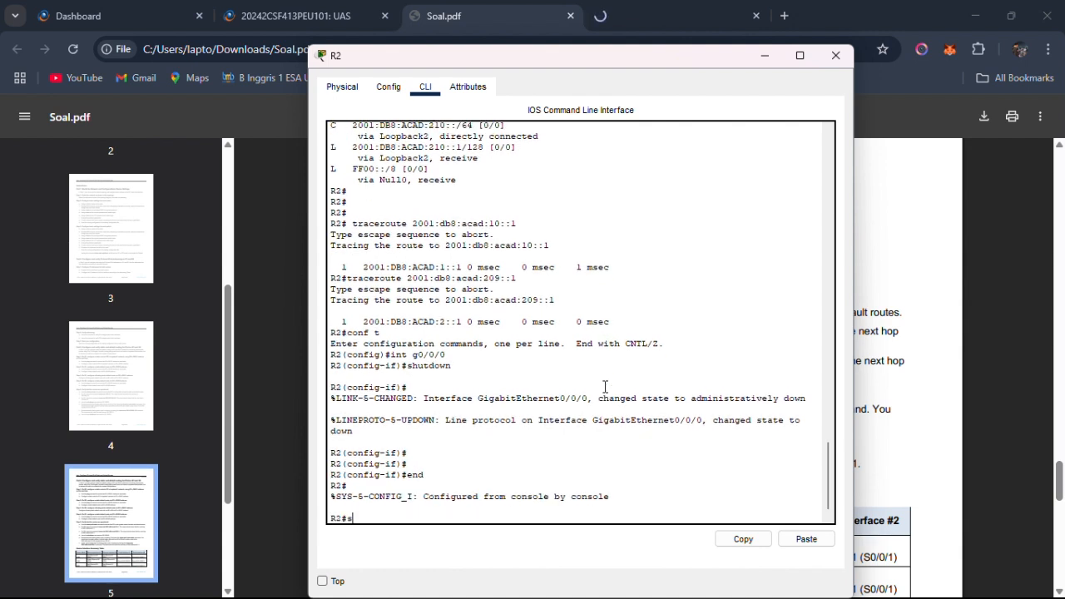
type("how")
type("s")
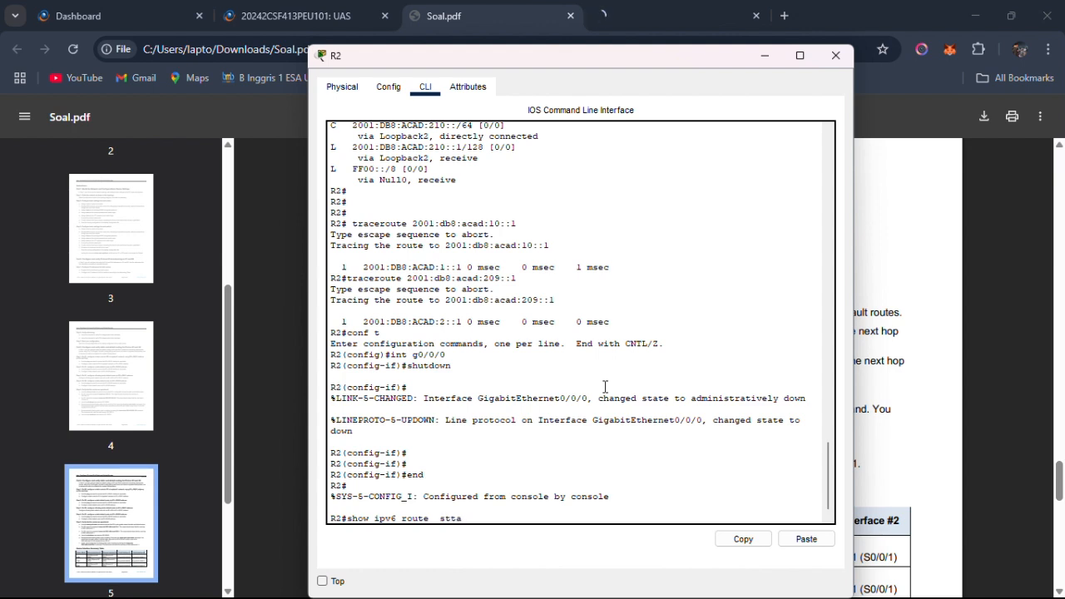
type("tatic")
key("Return")
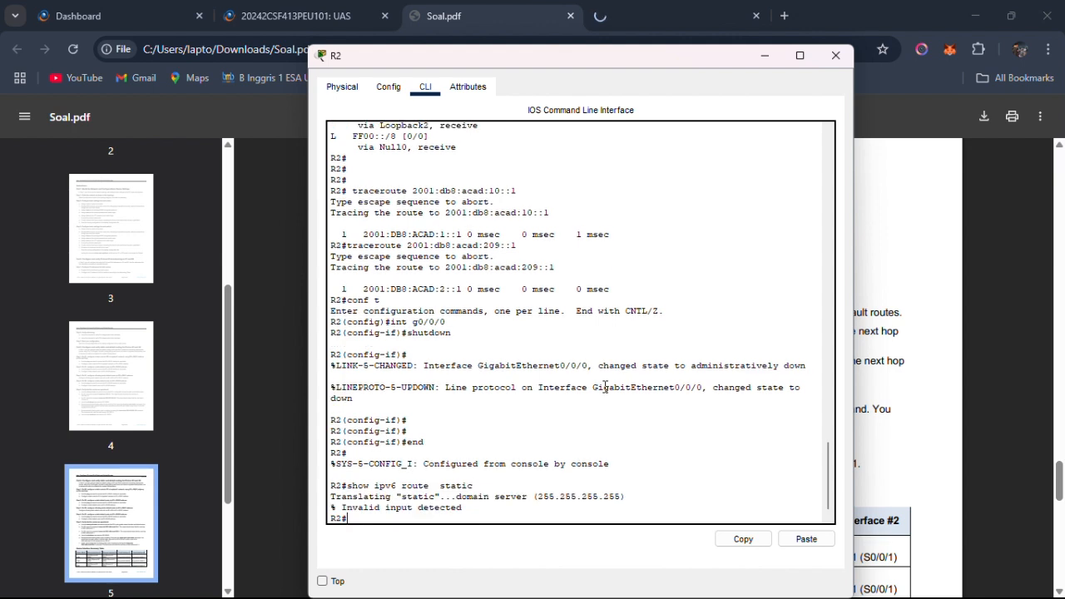
Check the command wording in Step 5e of Soal.pdf and retry show ipv6 route static on R2 without the extra space.
key("Up")
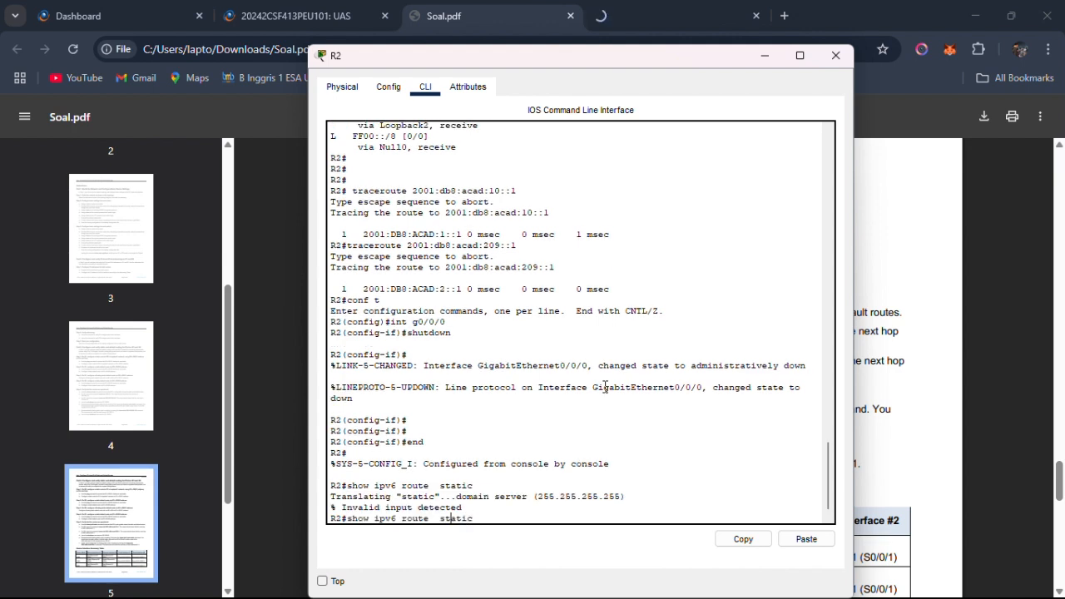
key("BackSpace")
key("BackSpace")
key("BackSpace")
key("alt+Tab")
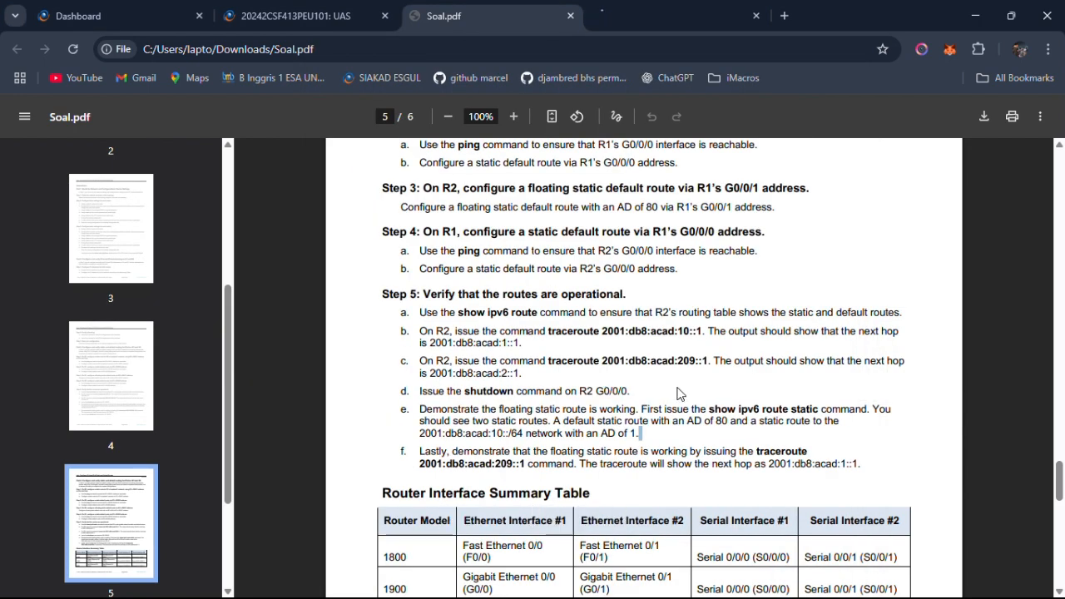
left_click_drag(709, 409, 820, 408)
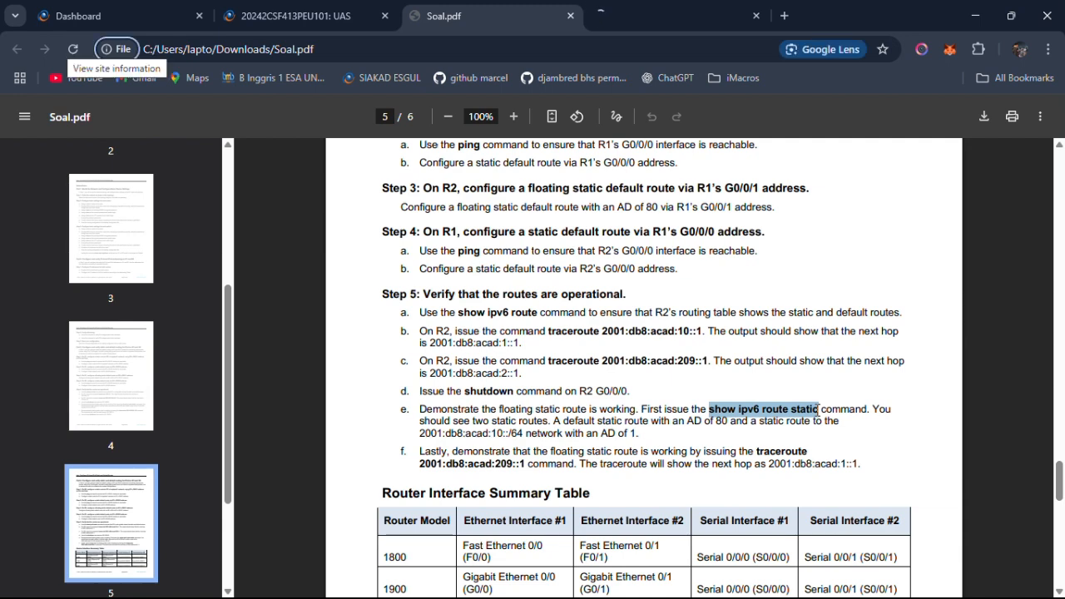
left_click(574, 427)
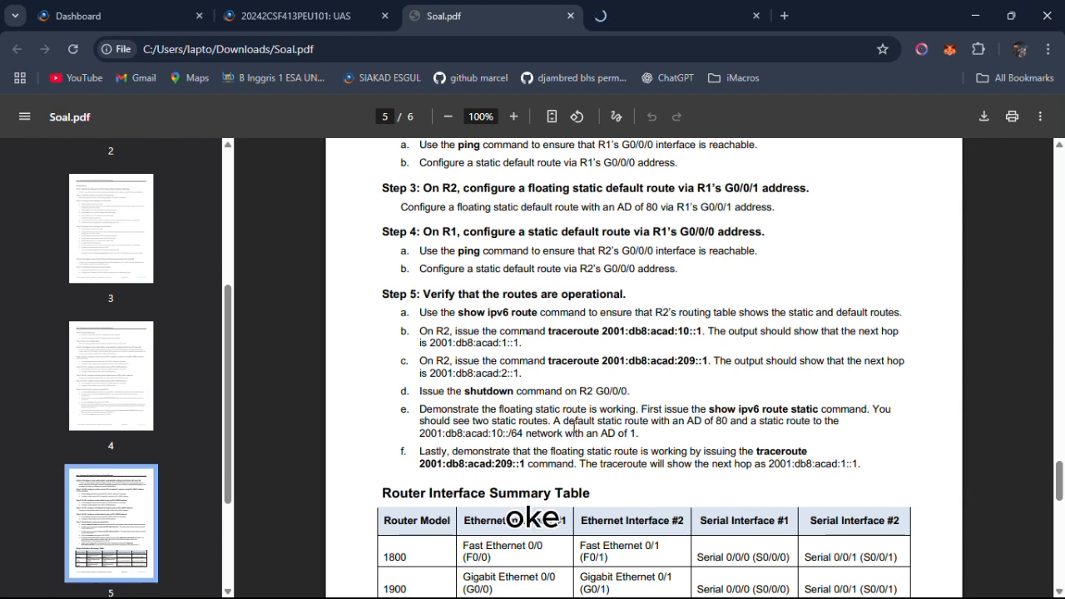
key("alt+Tab")
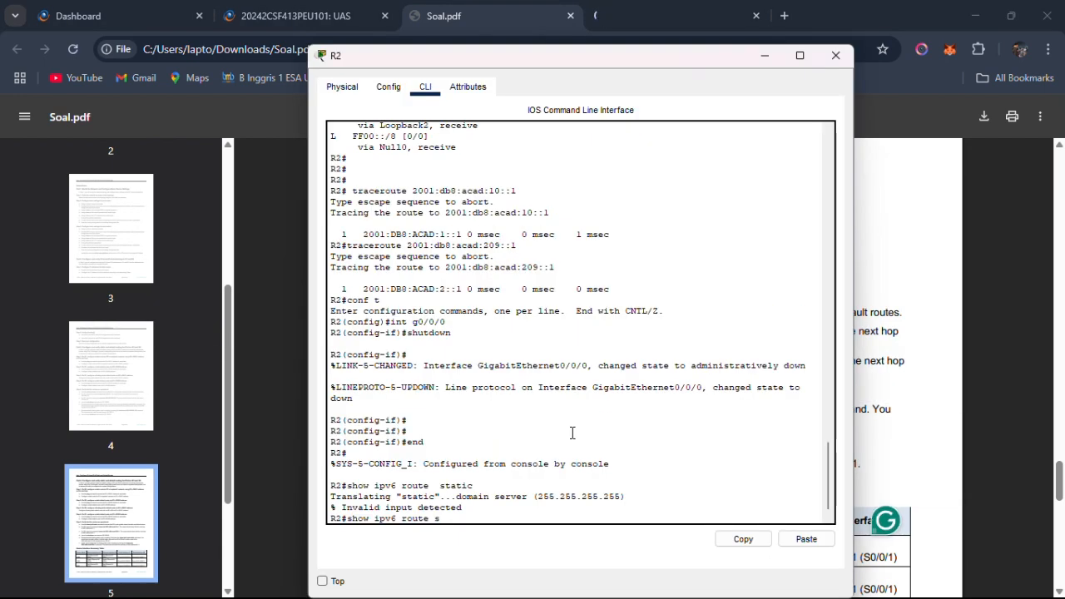
type("tatic")
key("Return")
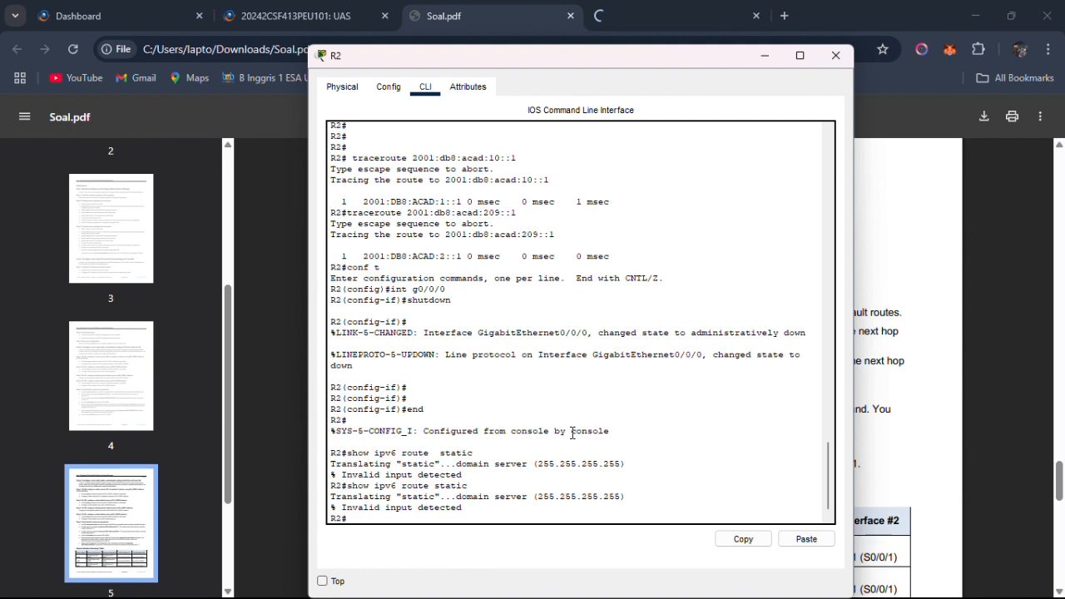
Display R2's full IPv6 routing table with show ipv6 route and examine the default route and the 2001:DB8:ACAD:10::/64 static route.
key("Up")
key("Return")
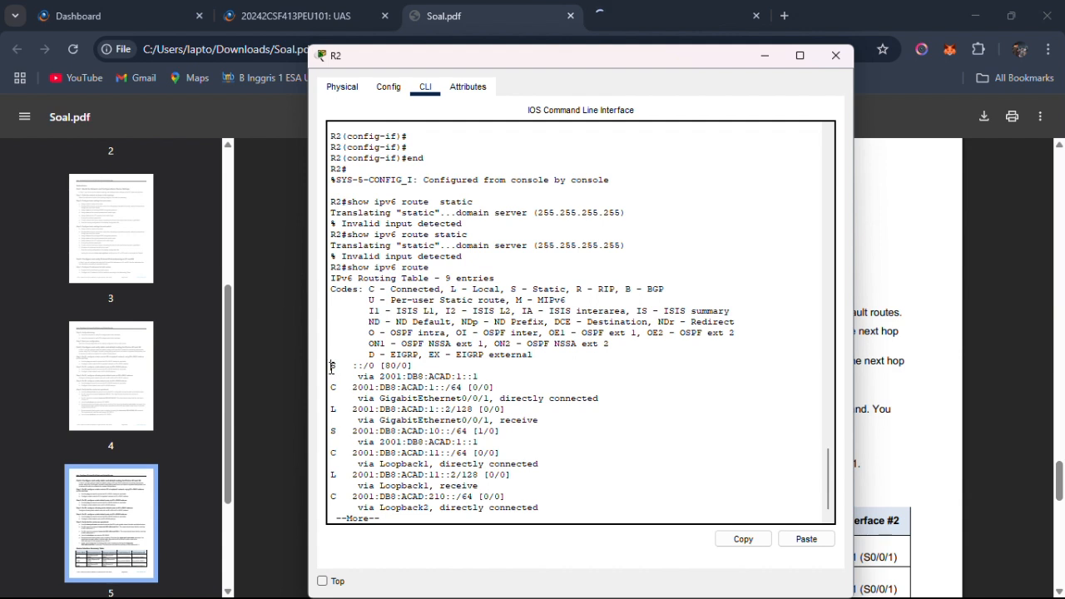
left_click_drag(331, 365, 445, 369)
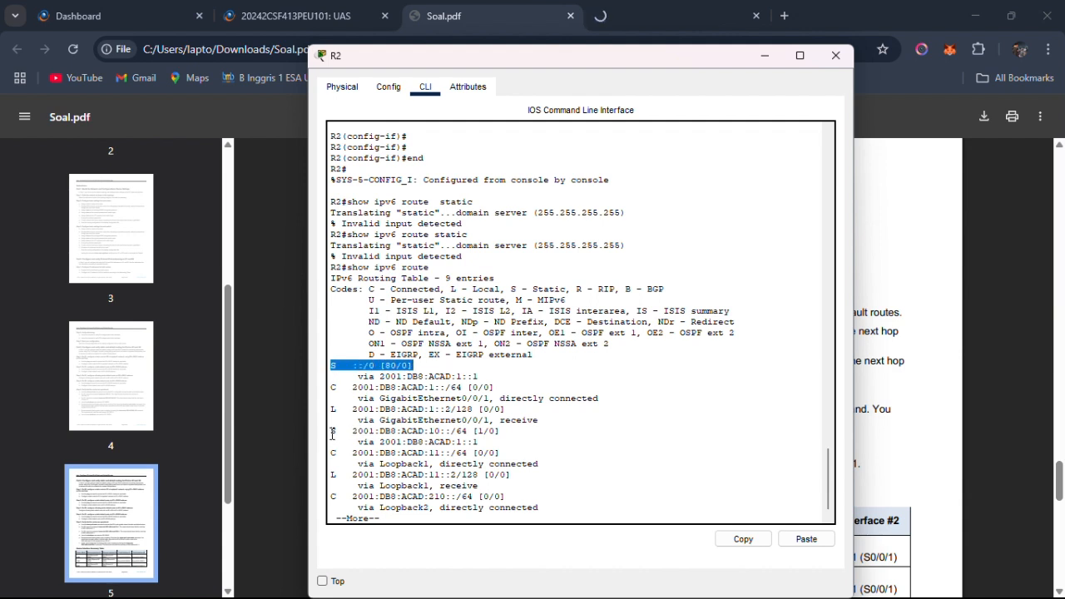
left_click_drag(331, 431, 483, 441)
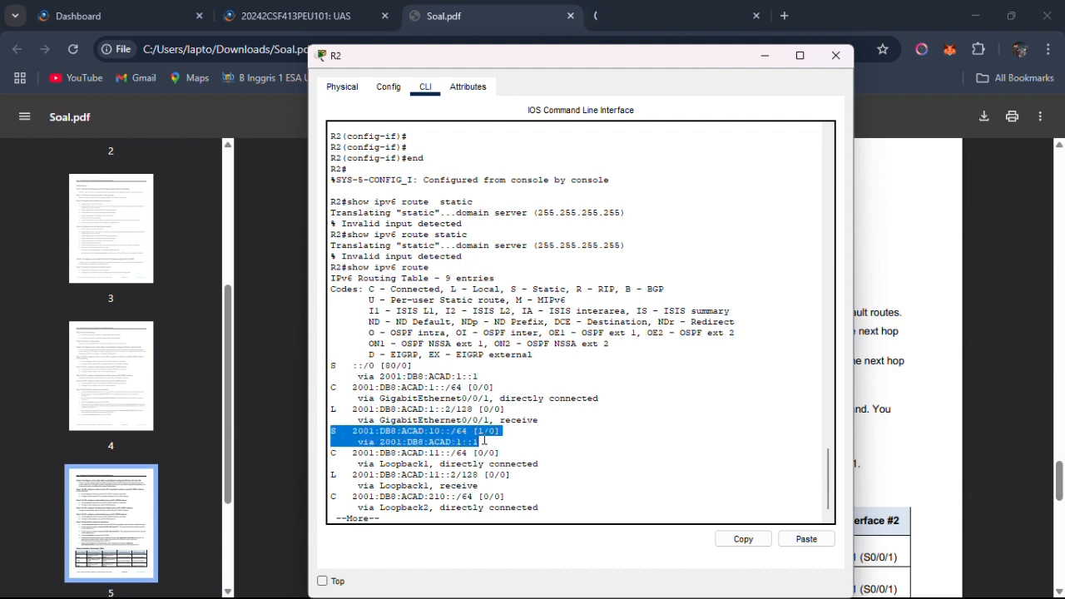
key("Return")
key("Return")
key("Return")
key("Return")
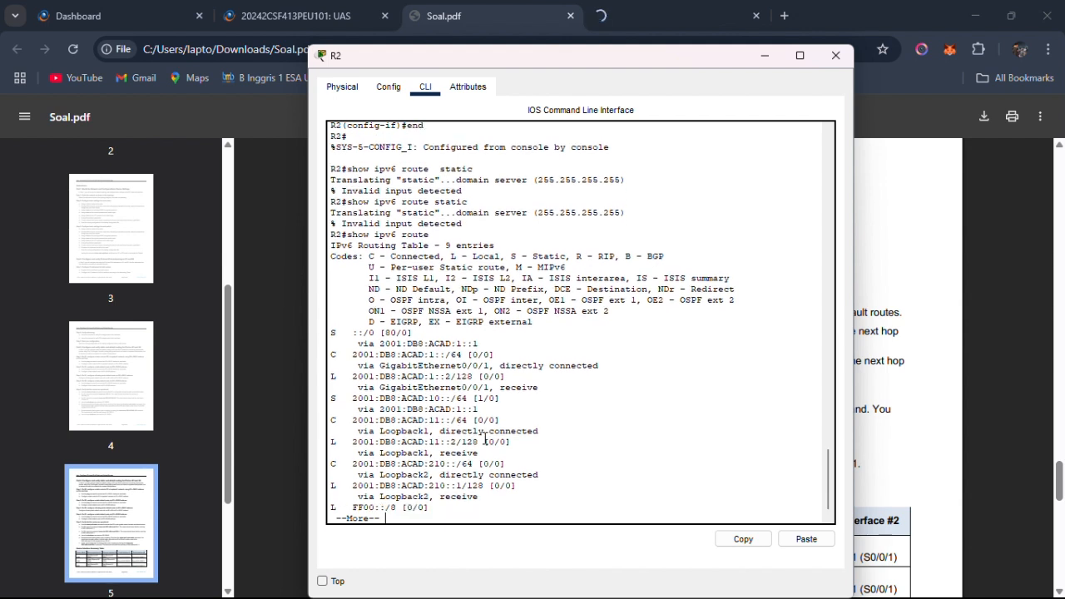
key("Return")
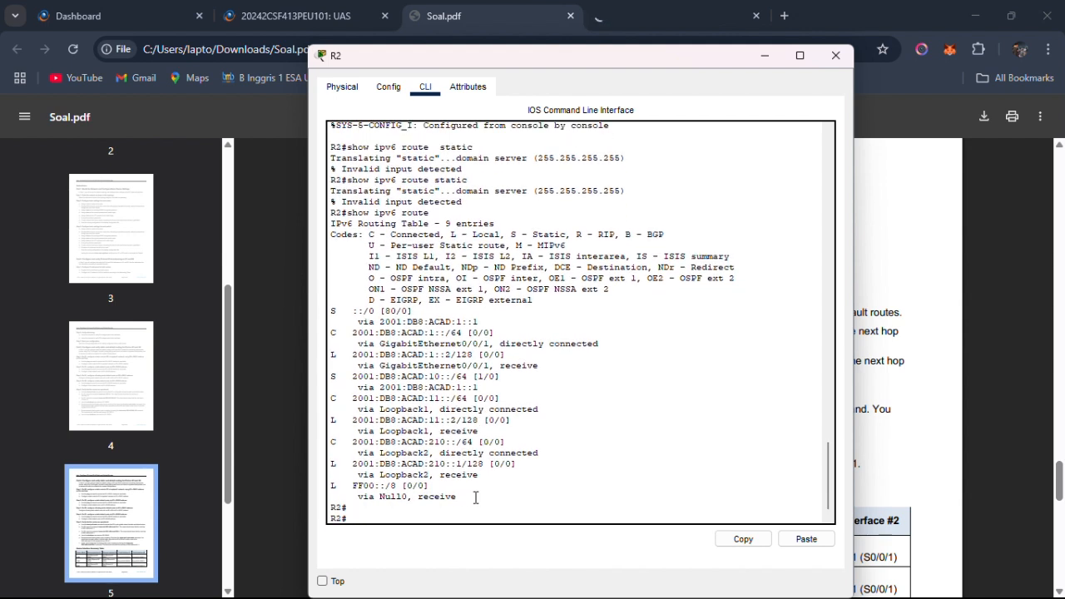
left_click_drag(475, 497, 333, 367)
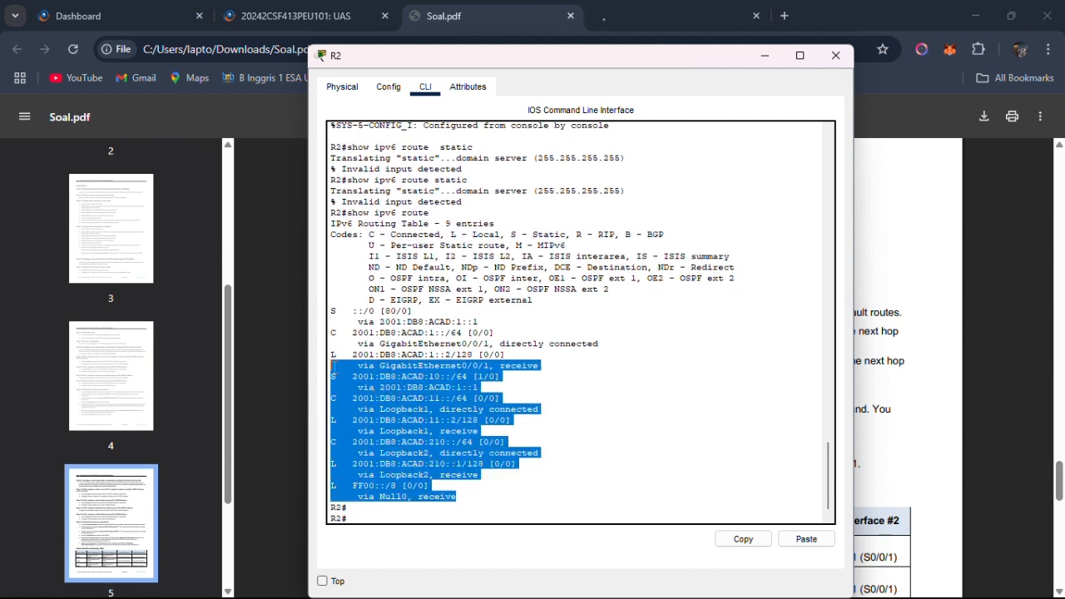
left_click(332, 376)
left_click(508, 378)
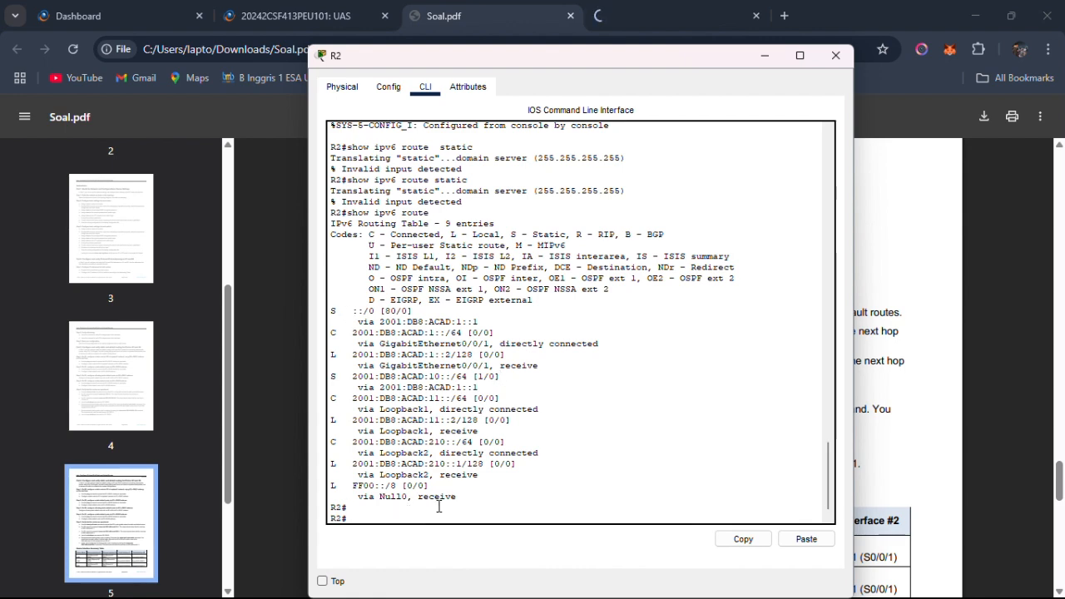
Read in Step 5f of Soal.pdf how to demonstrate the floating static route with a traceroute.
key("alt+Tab")
scroll(455, 466, "down", 2)
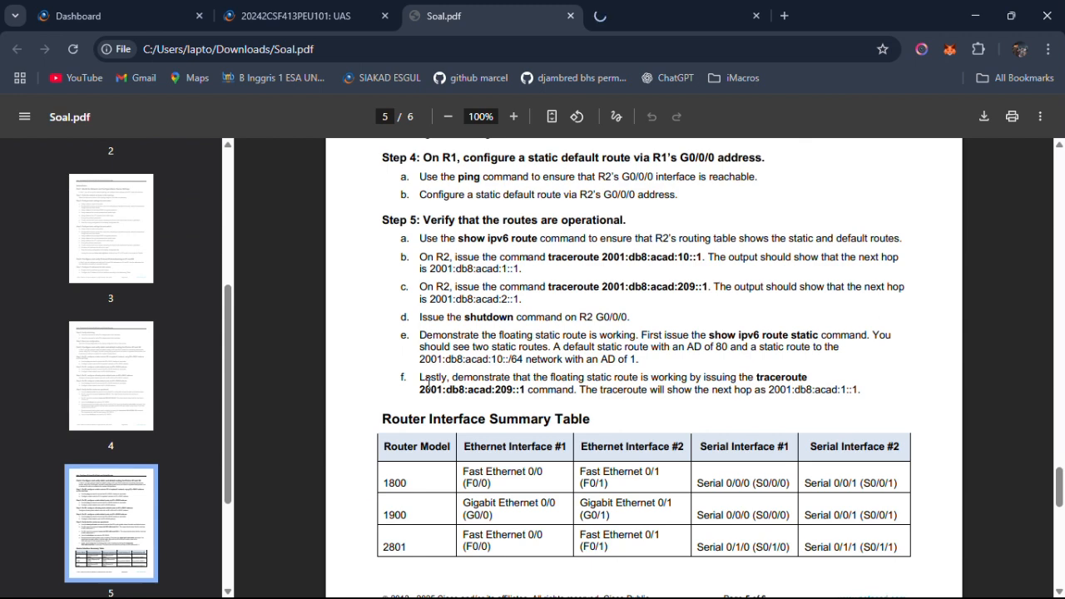
left_click_drag(420, 379, 637, 390)
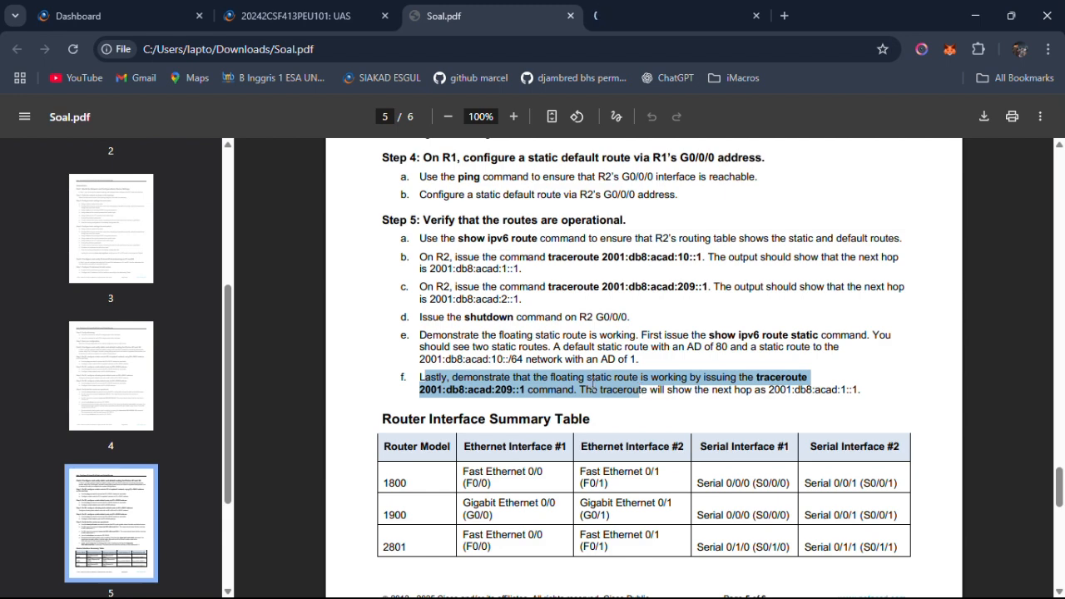
left_click(584, 382)
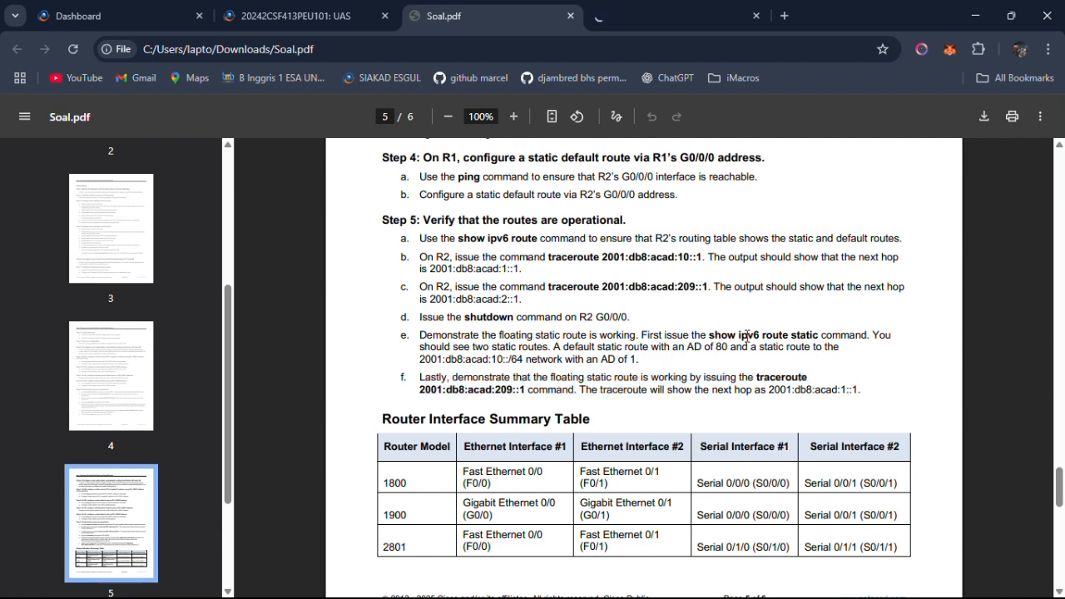
Copy the traceroute 2001:db8:acad:209::1 command from Step 5f and try to run it on R2.
left_click_drag(682, 371, 513, 388)
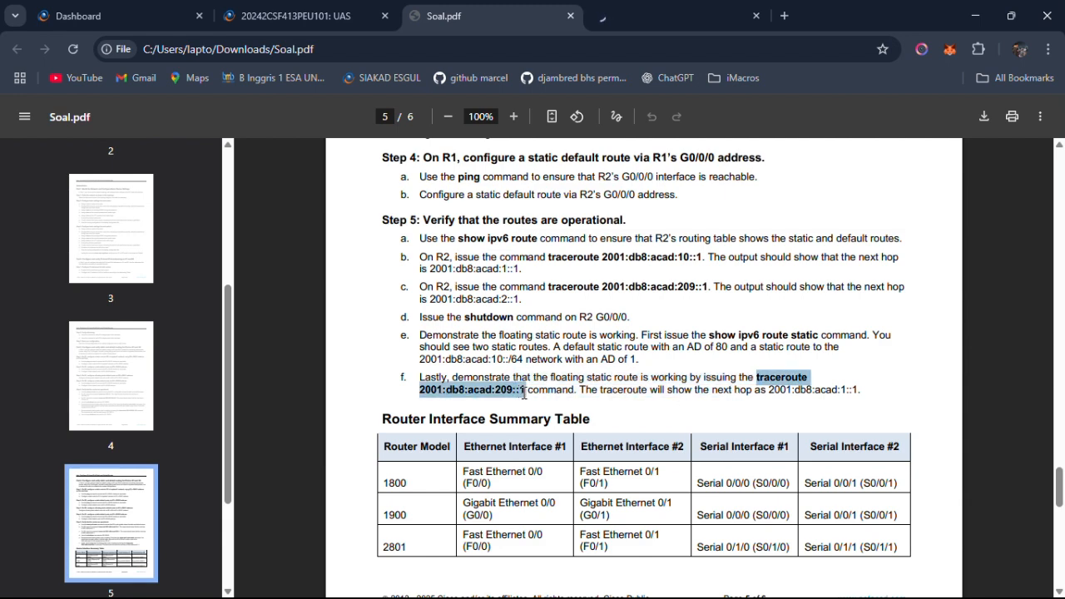
right_click(523, 394)
left_click(615, 193)
key("alt+Tab")
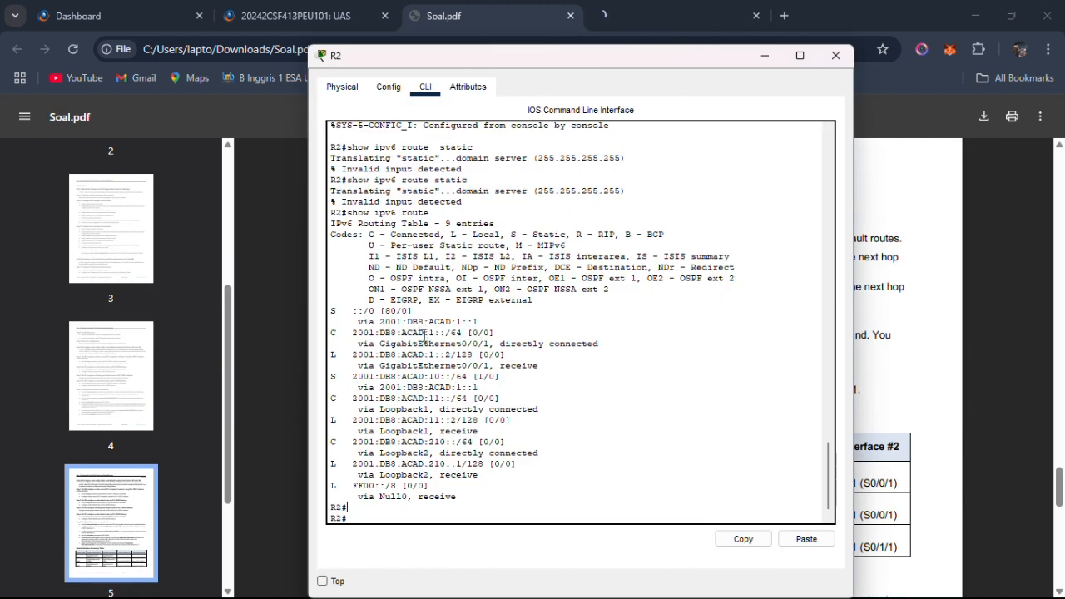
right_click(441, 520)
left_click(478, 542)
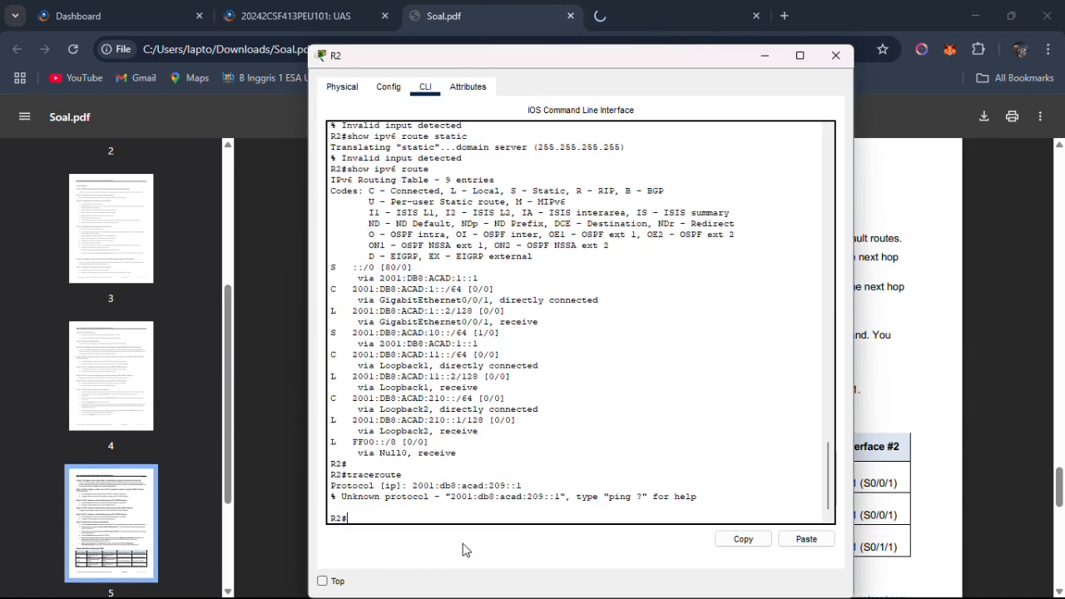
Try the copied traceroute command on R2 again and abandon its protocol and target address prompts.
key("Up")
key("Up")
key("Down")
right_click(469, 510)
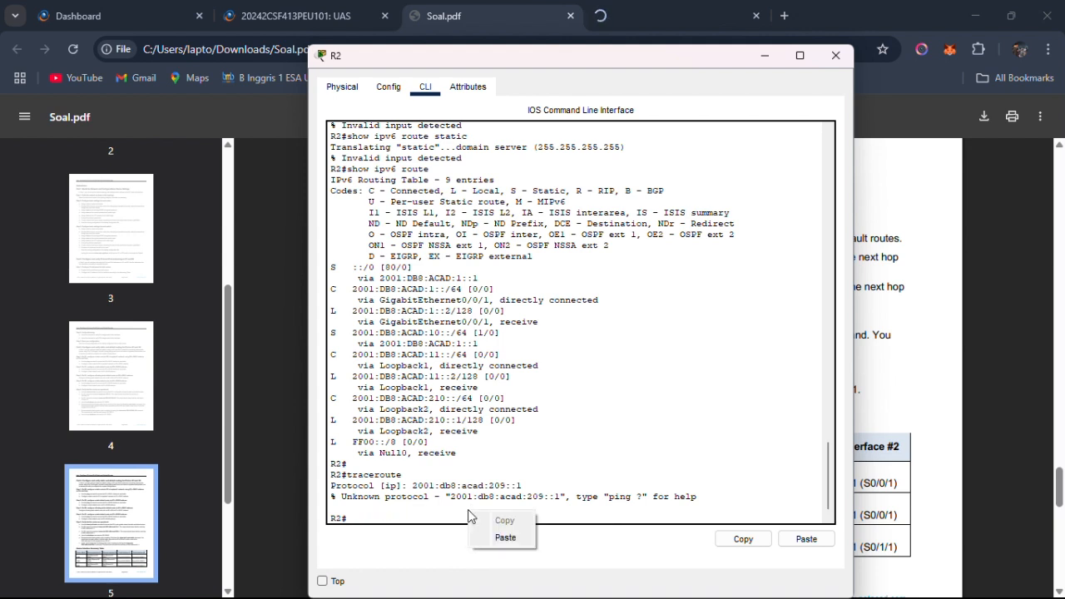
left_click(499, 541)
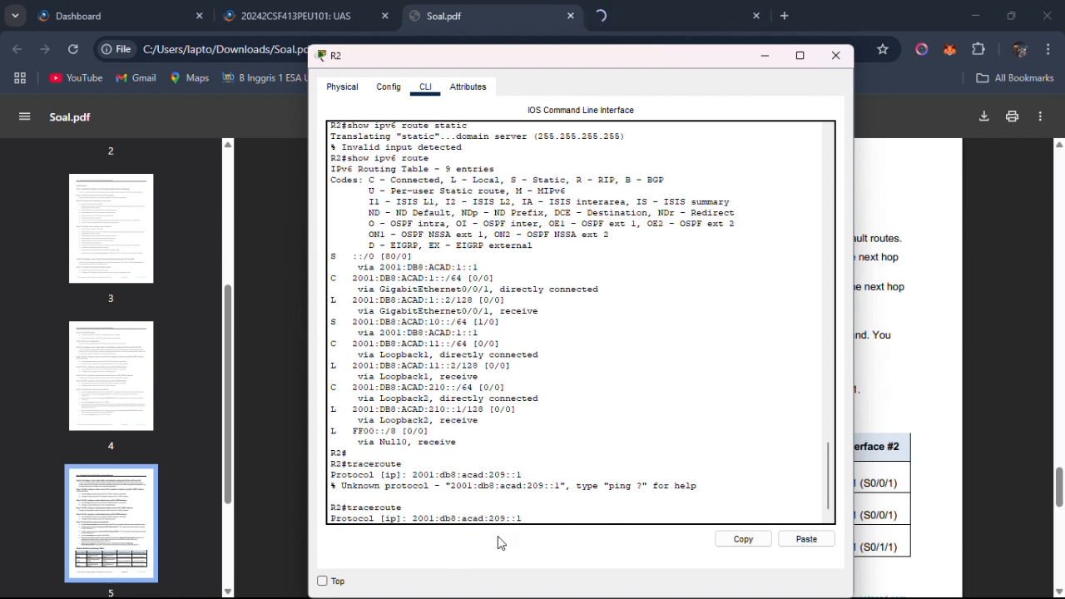
key("BackSpace")
key("BackSpace")
key("BackSpace")
key("BackSpace")
key("BackSpace")
key("BackSpace")
key("BackSpace")
key("BackSpace")
key("BackSpace")
key("BackSpace")
key("BackSpace")
key("BackSpace")
key("BackSpace")
key("BackSpace")
key("BackSpace")
key("BackSpace")
key("BackSpace")
key("BackSpace")
key("BackSpace")
key("BackSpace")
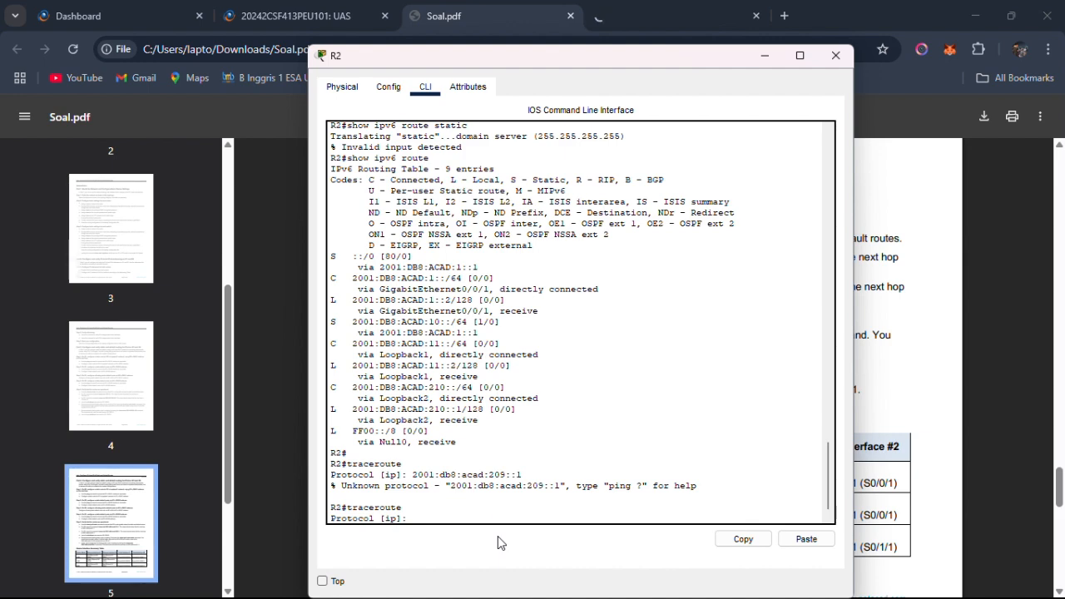
key("alt+Tab")
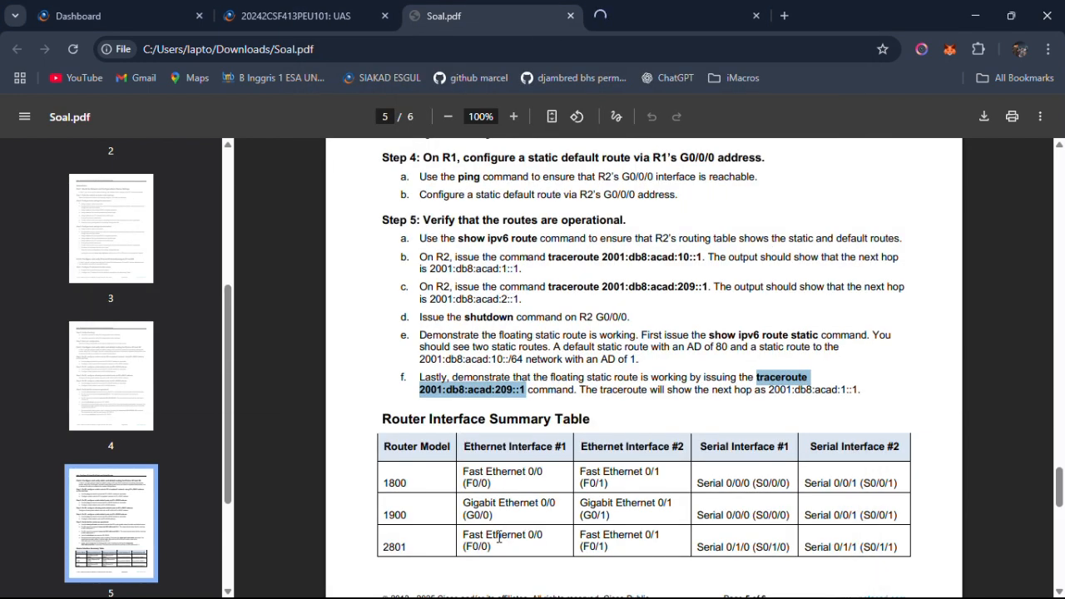
key("alt+Tab")
key("Return")
key("Return")
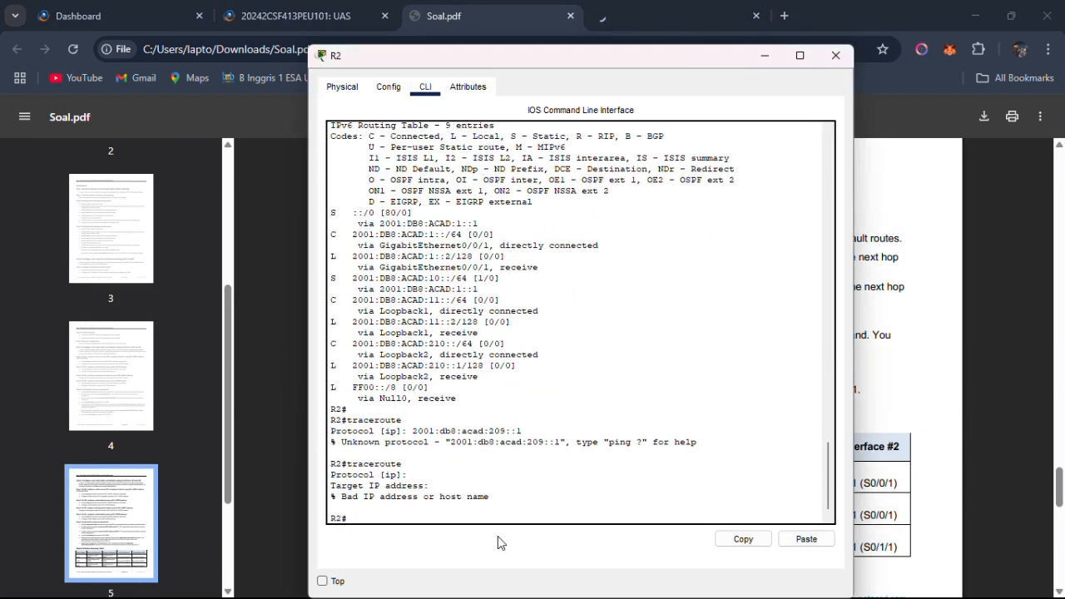
Copy the command from Step 5f once more and enter the traceroute keyword by hand at R2's prompt.
key("alt+Tab")
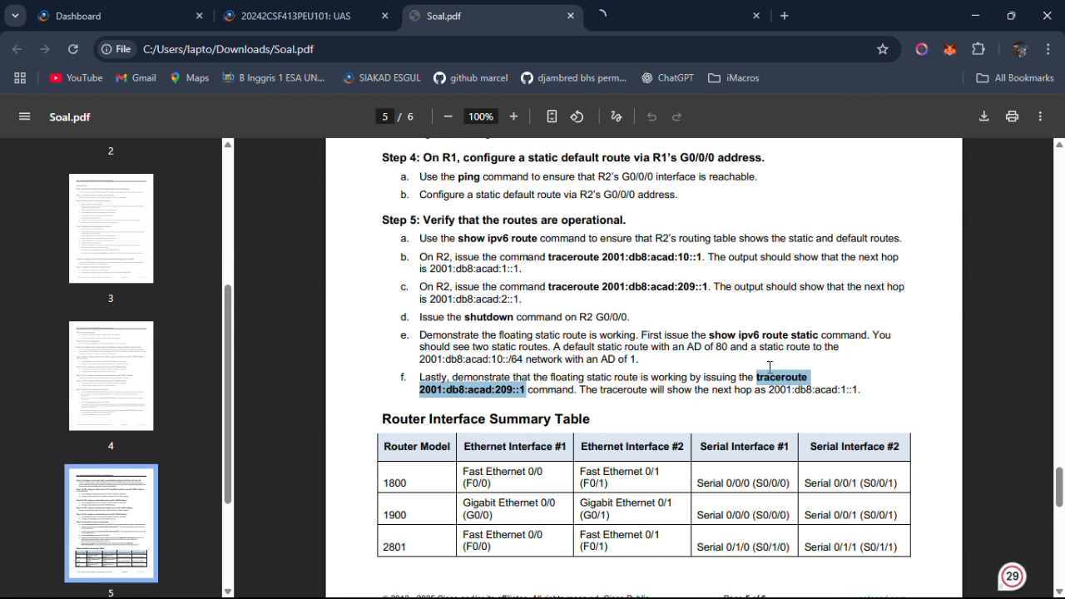
right_click(476, 397)
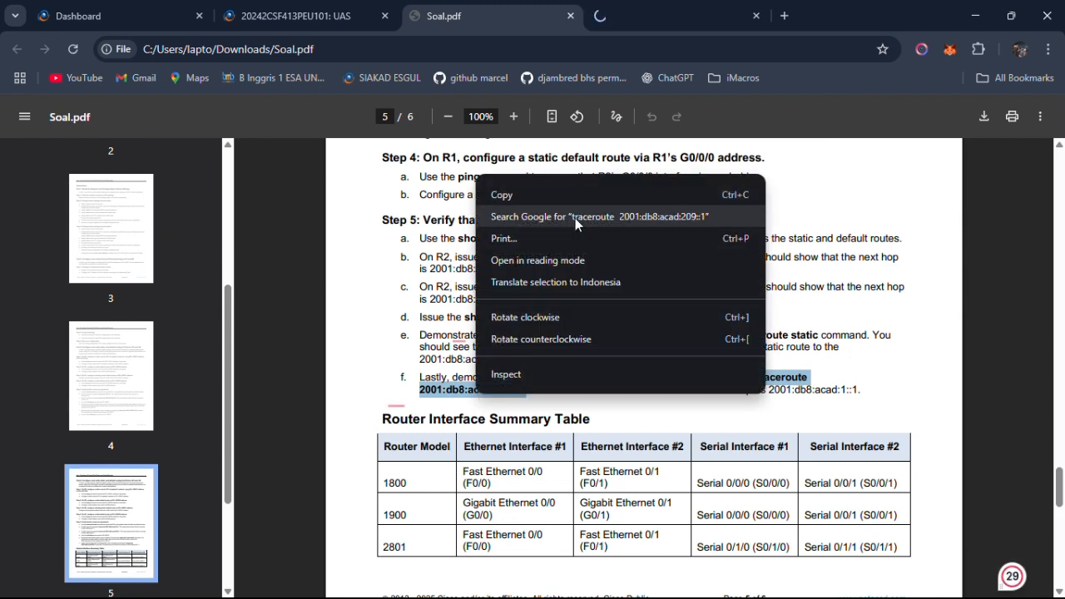
left_click(574, 193)
key("alt+Tab")
type("TRAC")
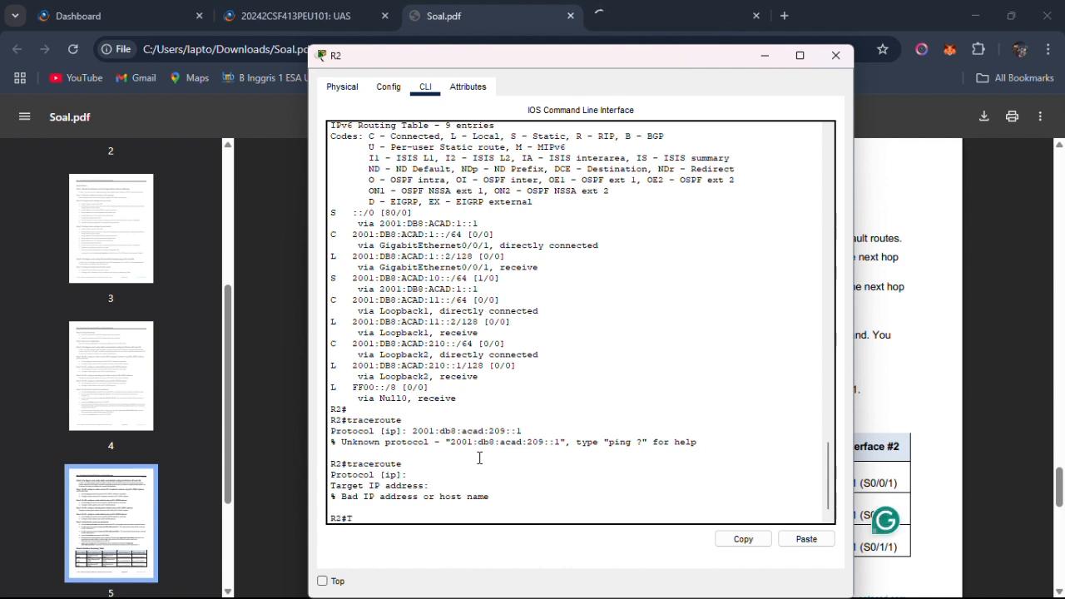
key("BackSpace")
key("BackSpace")
key("BackSpace")
type("traceroute")
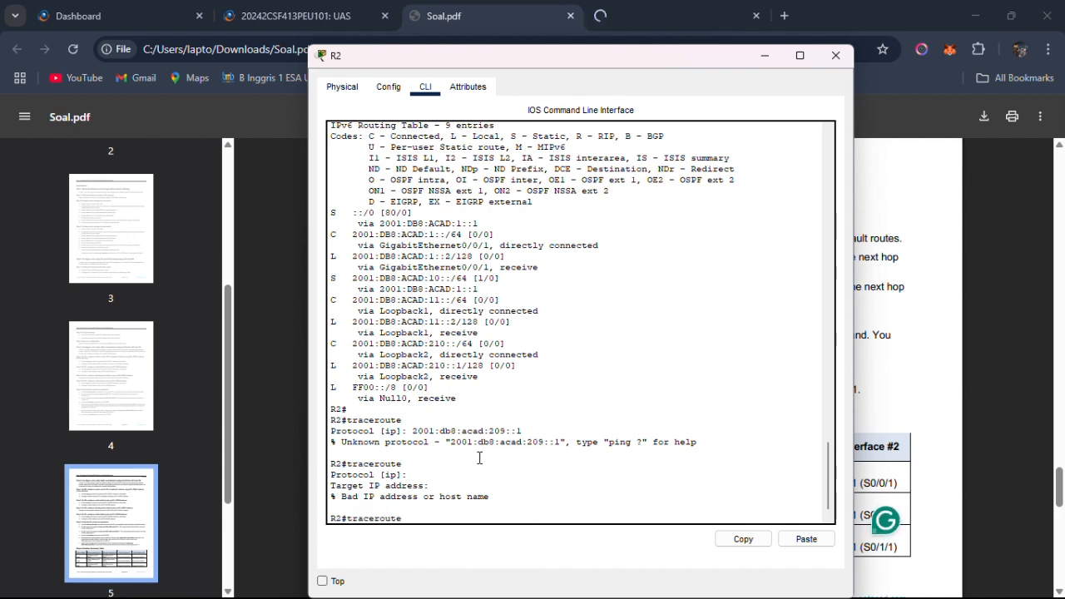
Copy the address 2001:db8:acad:209::1 from Step 5f of Soal.pdf and run traceroute to it on R2.
key("alt+Tab")
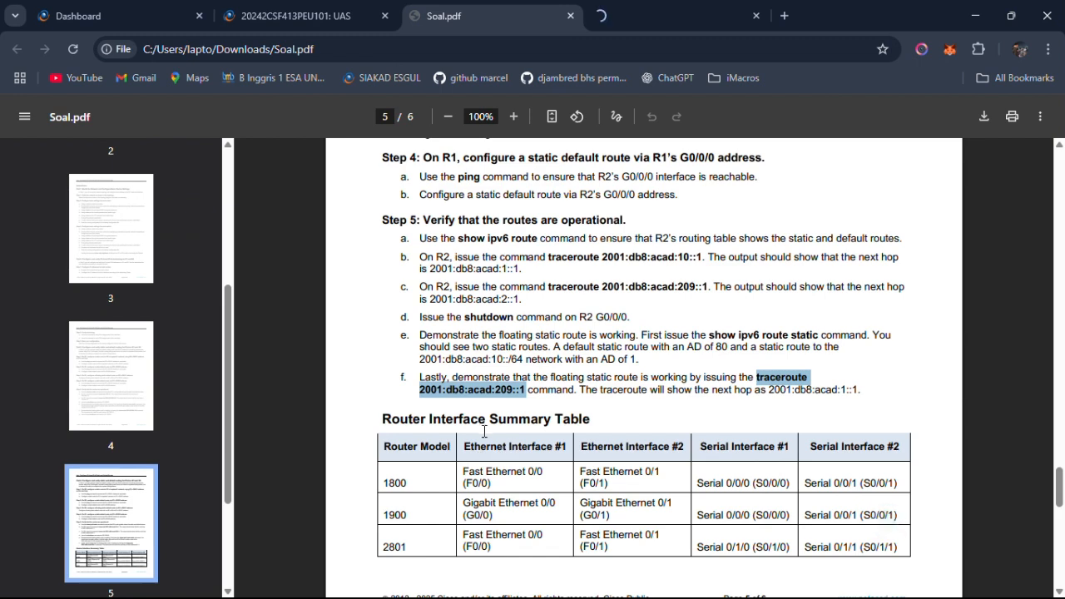
left_click(481, 420)
left_click_drag(421, 397, 530, 391)
right_click(526, 391)
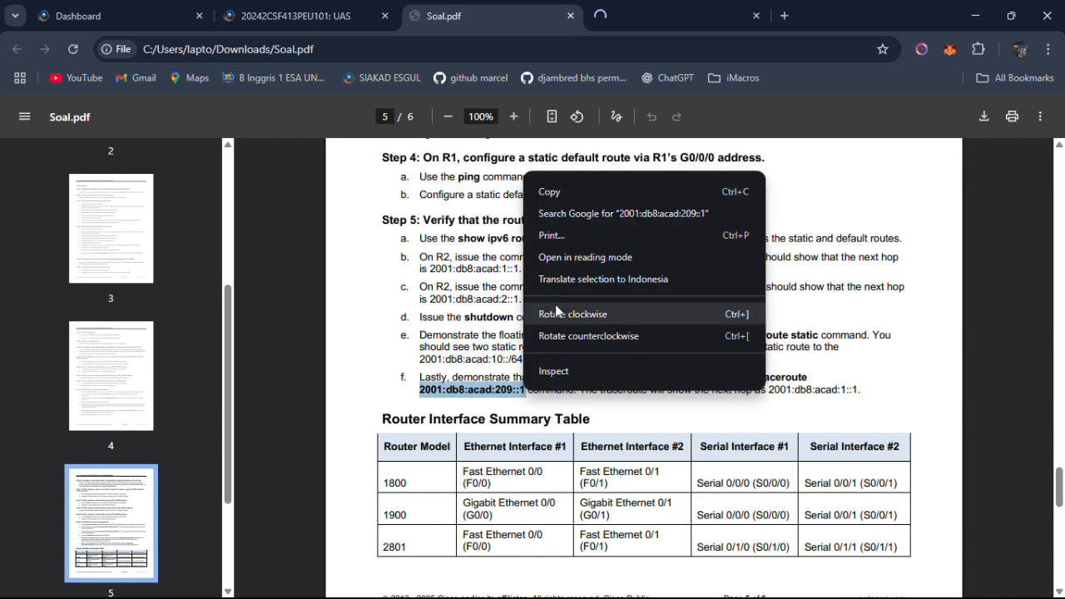
left_click(547, 191)
key("alt+Tab")
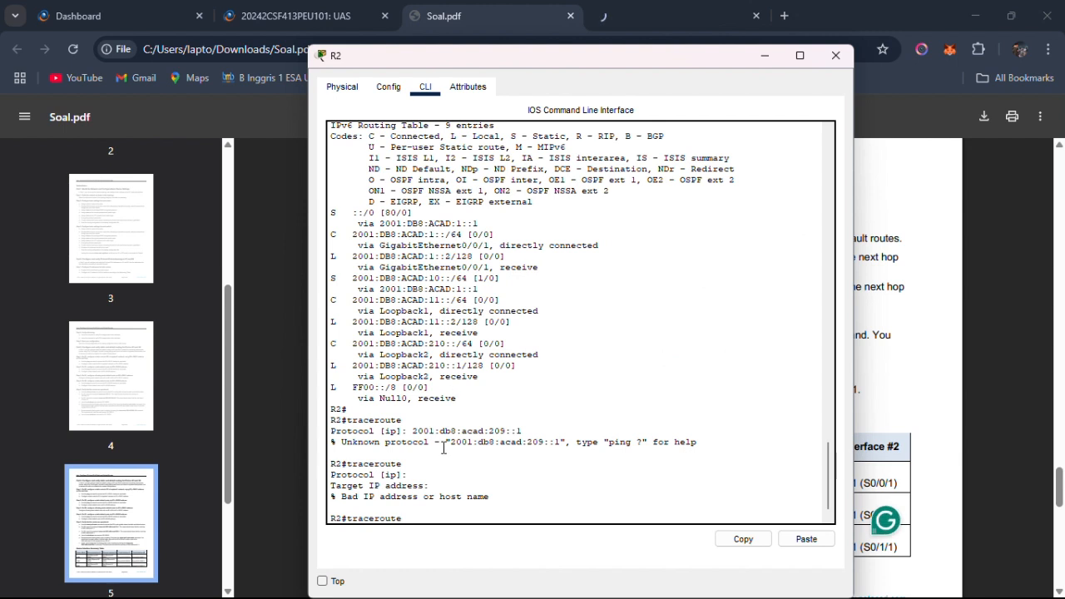
left_click(790, 540)
key("Return")
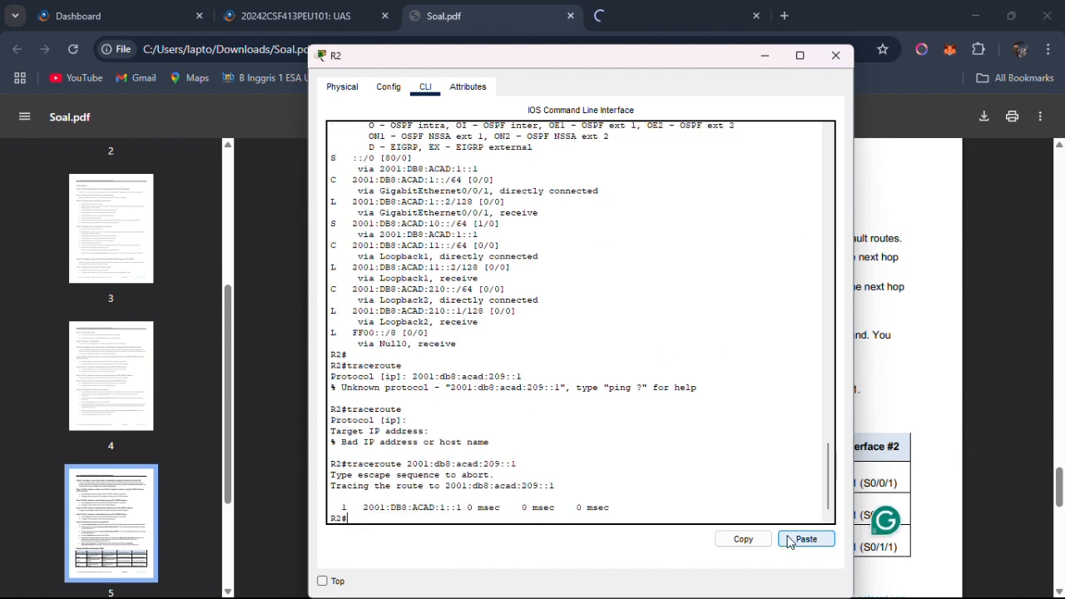
Compare the next hop in R2's traceroute output with the one expected in Step 5f of Soal.pdf.
left_click_drag(381, 512, 456, 511)
key("alt+Tab")
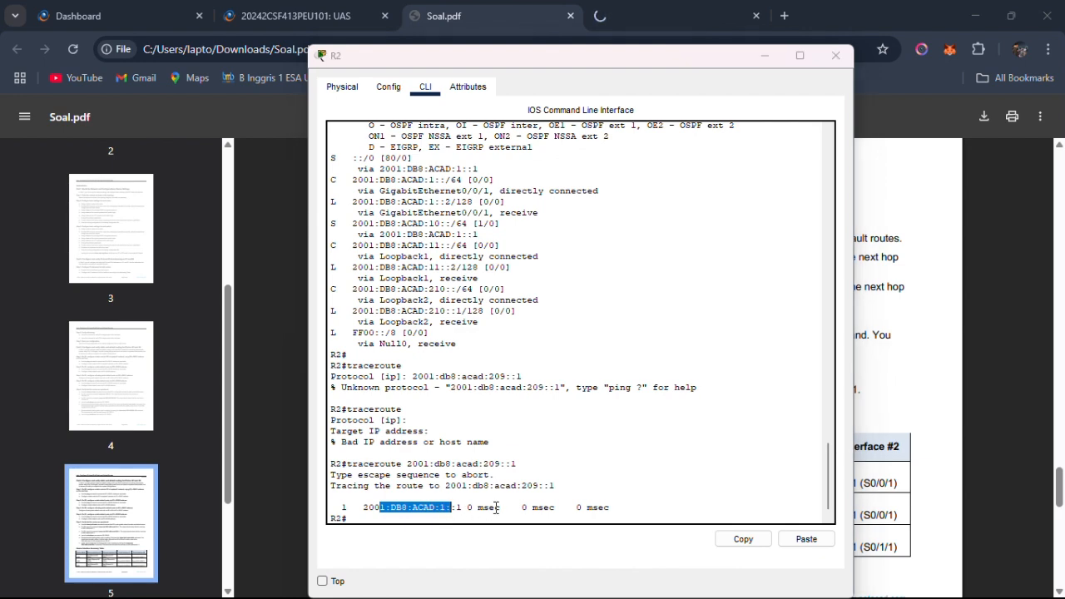
left_click_drag(760, 375, 822, 393)
key("alt+Tab")
key("alt+Tab")
left_click(589, 391)
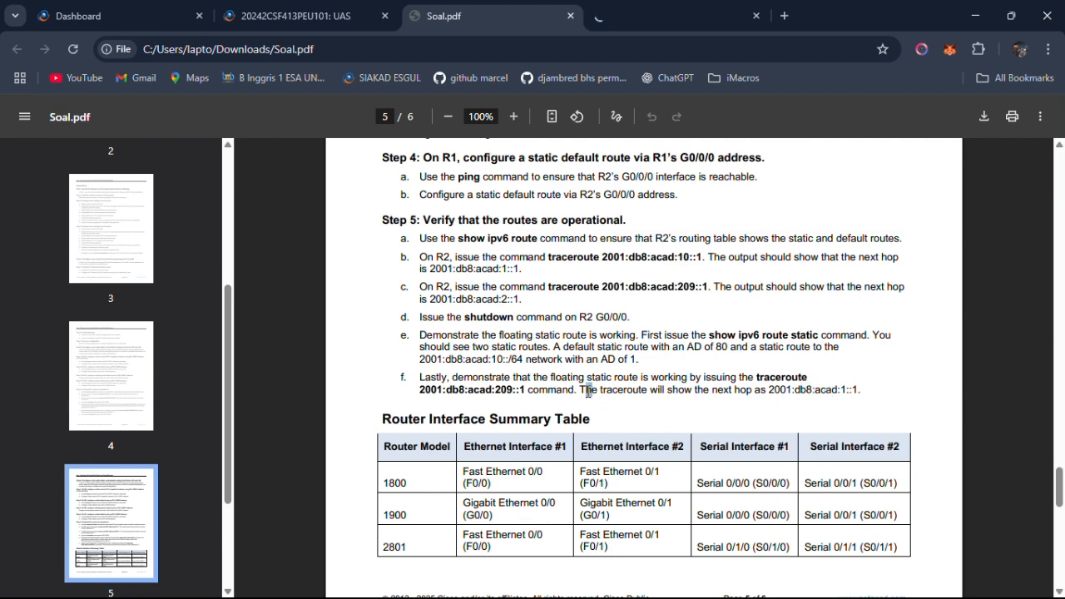
Re-enable R2's interface G0/0/0 with no shutdown from interface configuration mode.
key("alt+Tab")
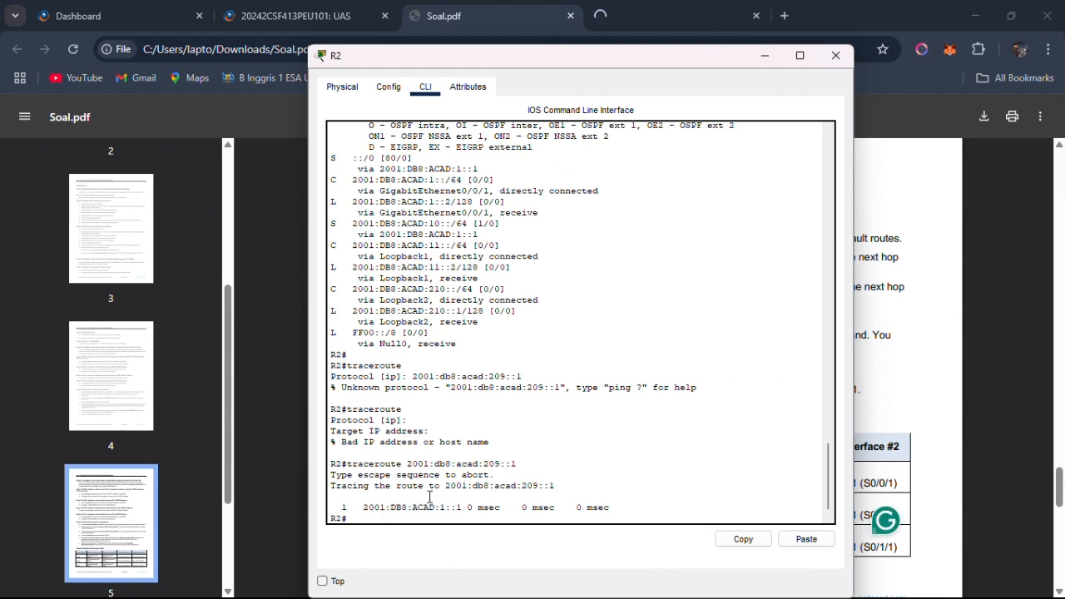
type("conf t")
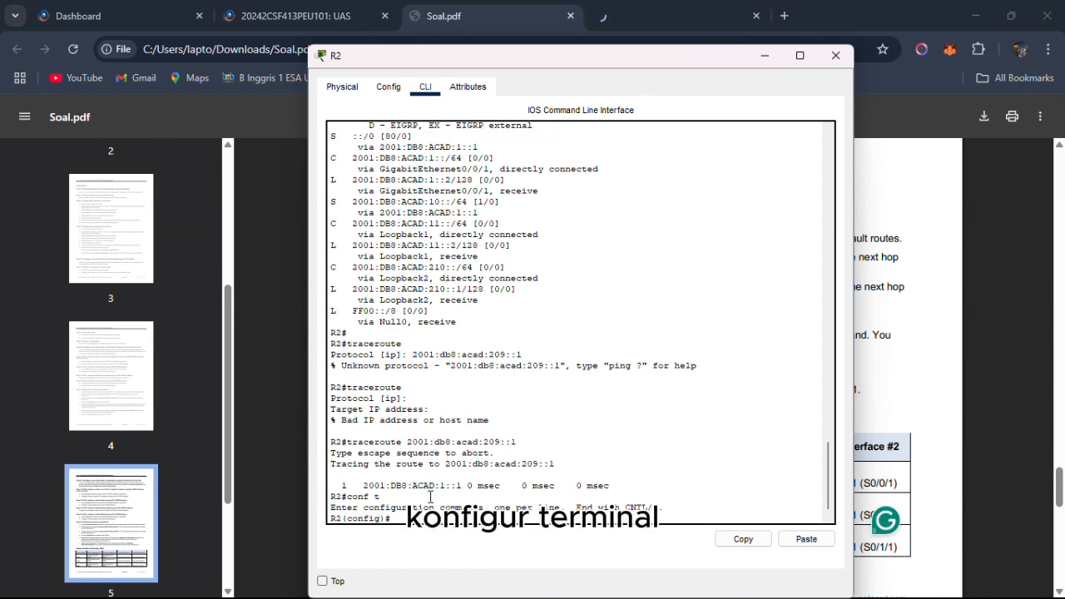
key("Return")
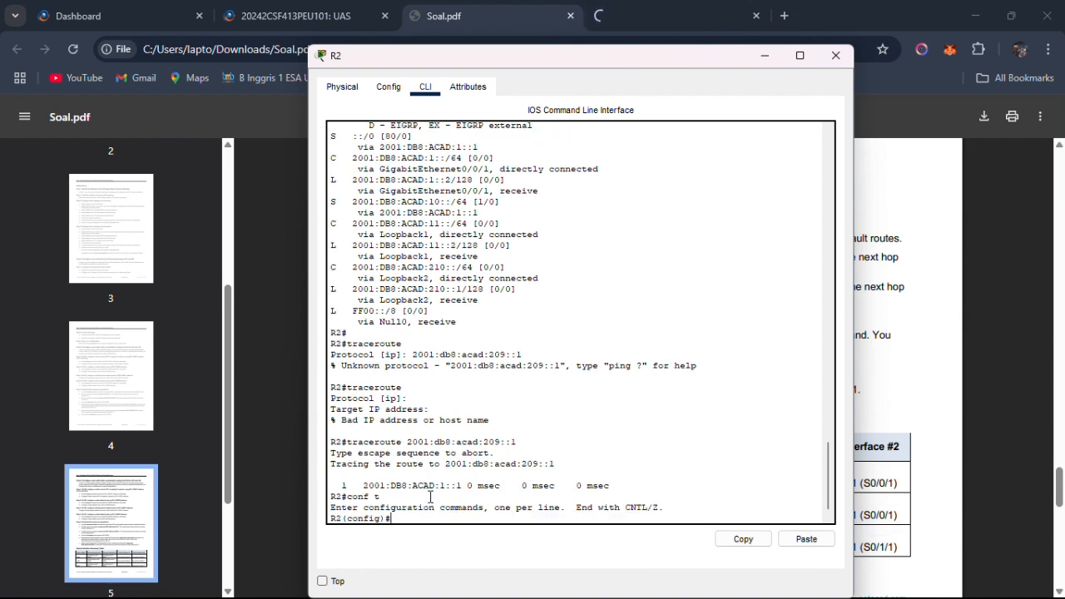
type("int g0/0/0")
key("Return")
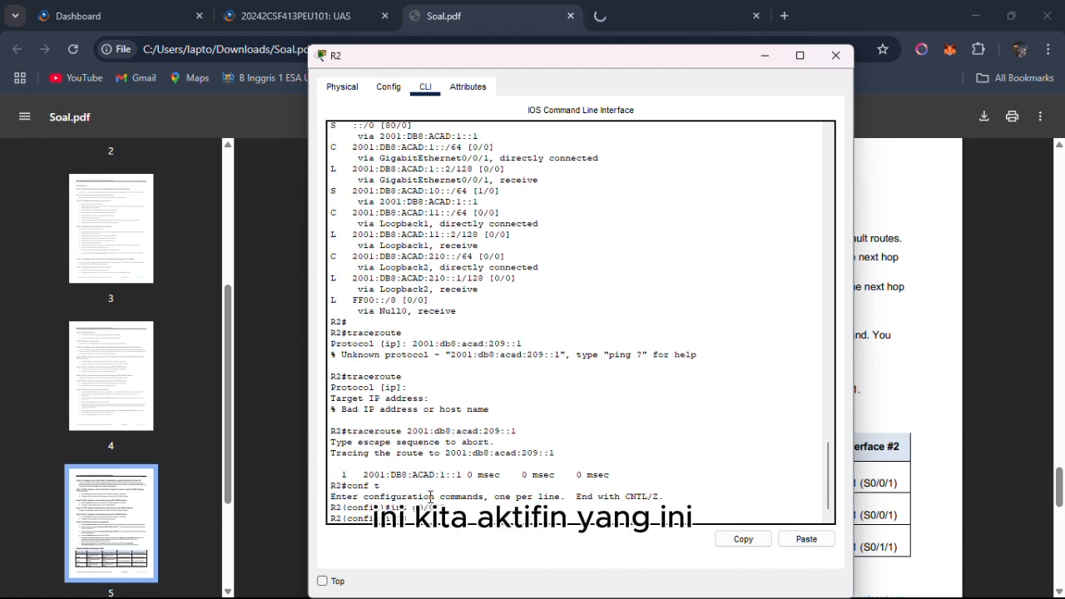
key("alt+Tab")
key("Tab")
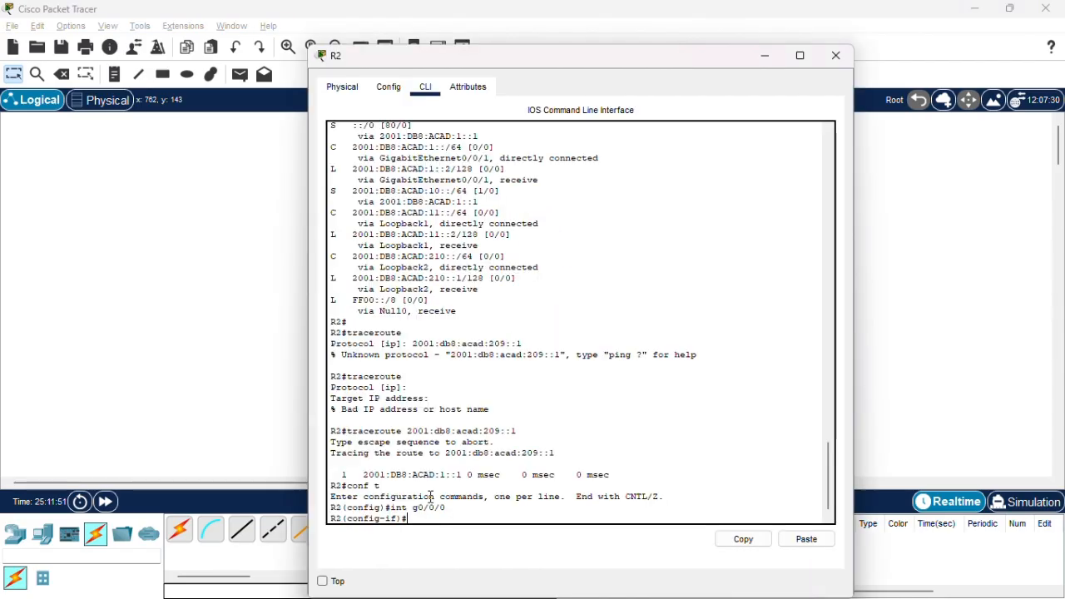
type("no shutdown")
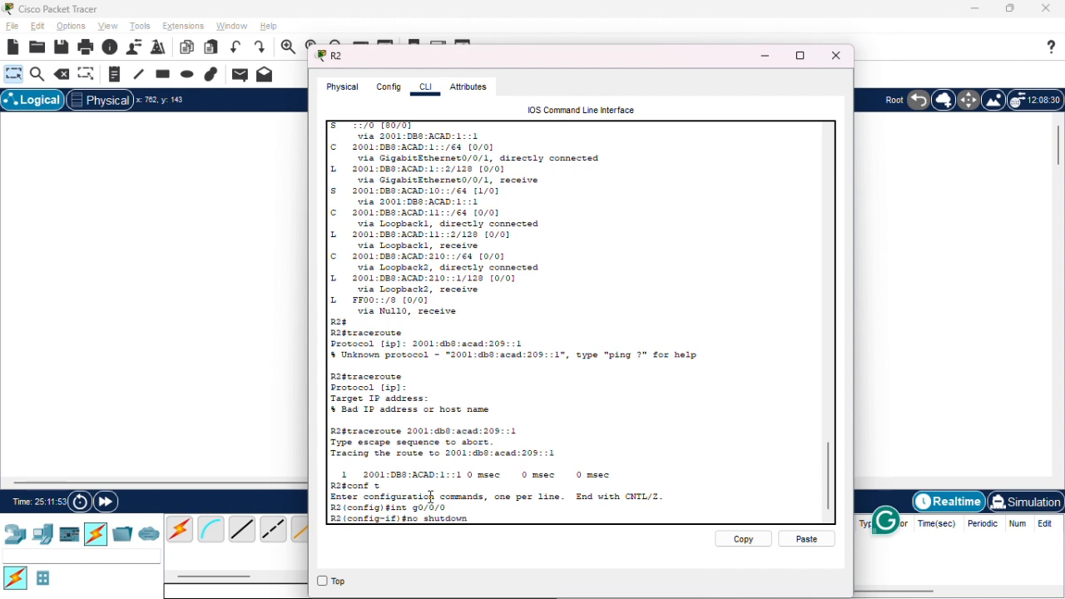
key("Return")
Inspect the link status between R1, R2, S1 and S2 in the Packet Tracer topology.
key("alt+Tab")
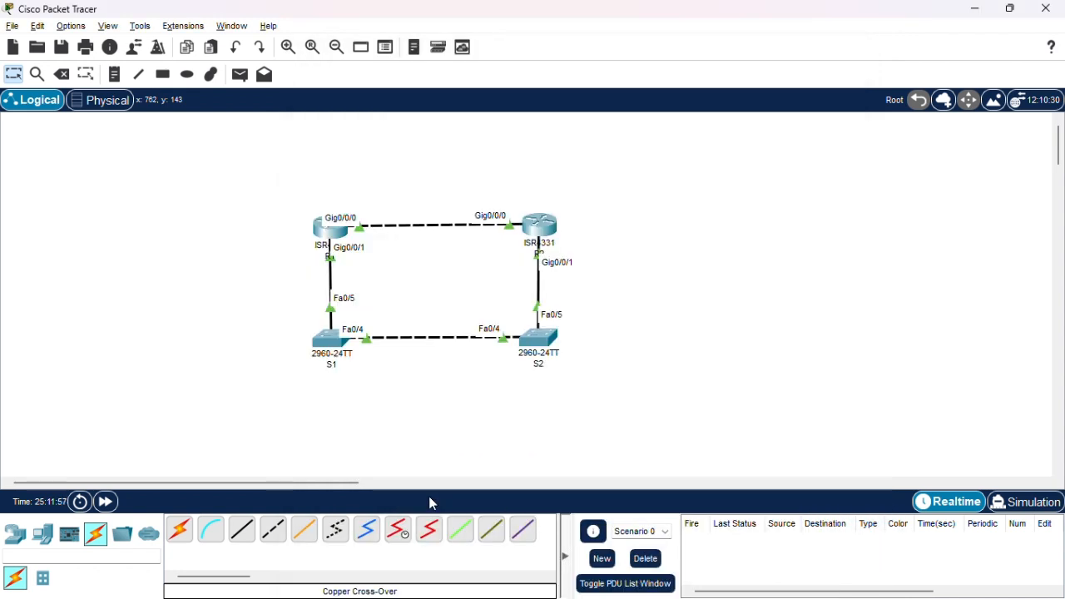
left_click_drag(267, 165, 622, 329)
left_click_drag(214, 198, 459, 404)
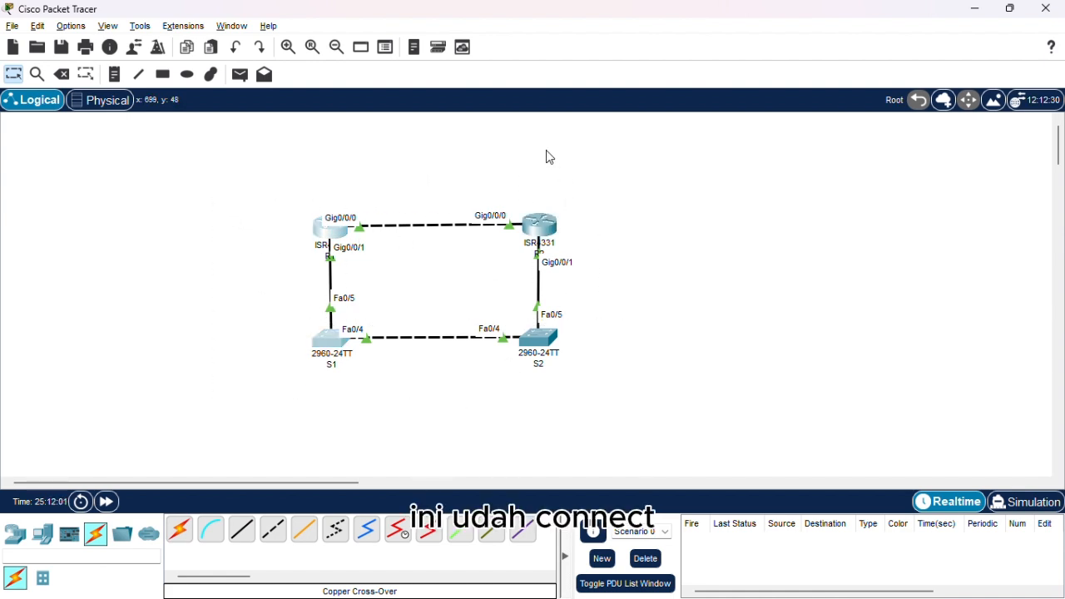
left_click_drag(467, 142, 591, 364)
left_click_drag(242, 173, 713, 407)
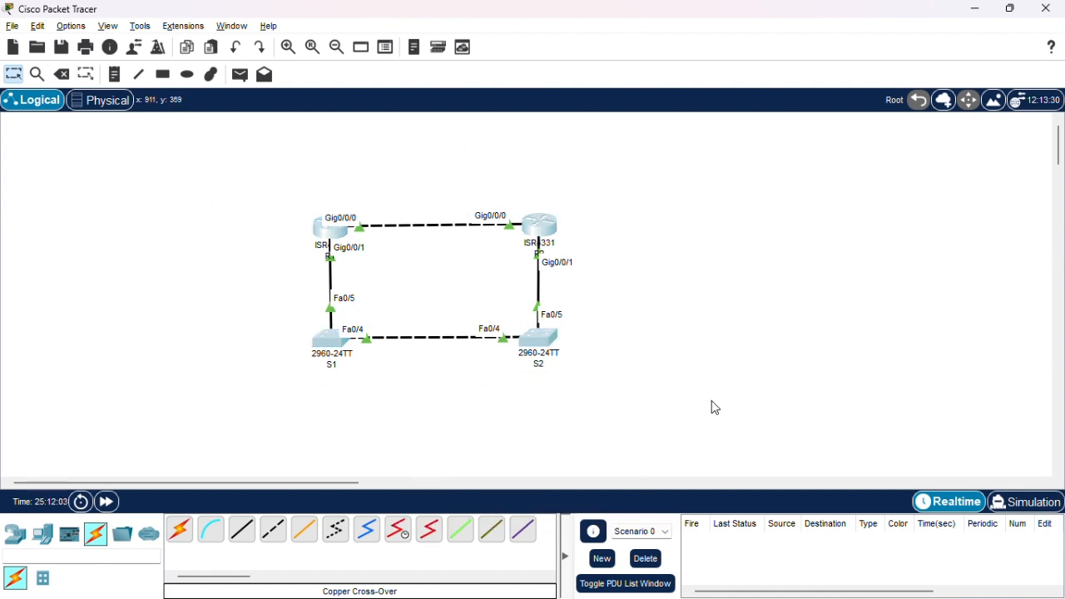
Check the G0/0/0 line protocol messages in the R1 and R2 consoles and close R2's window.
key("alt+Tab")
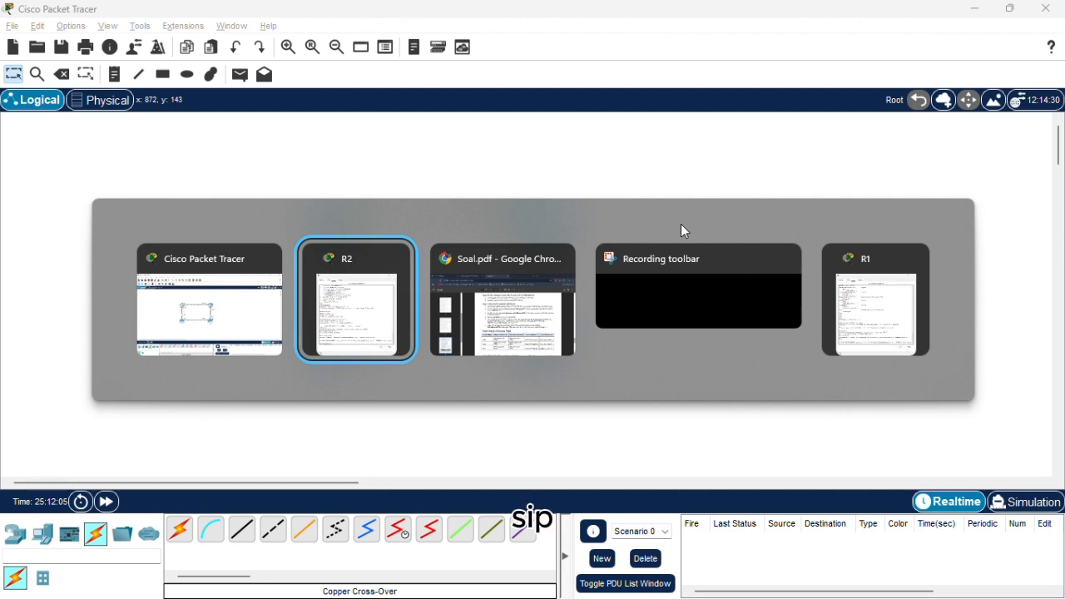
key("alt+Tab")
key("alt+Tab")
key("alt+Tab")
key("alt+Tab")
key("alt+Tab")
key("alt+Tab")
key("alt+Tab")
key("alt+Tab")
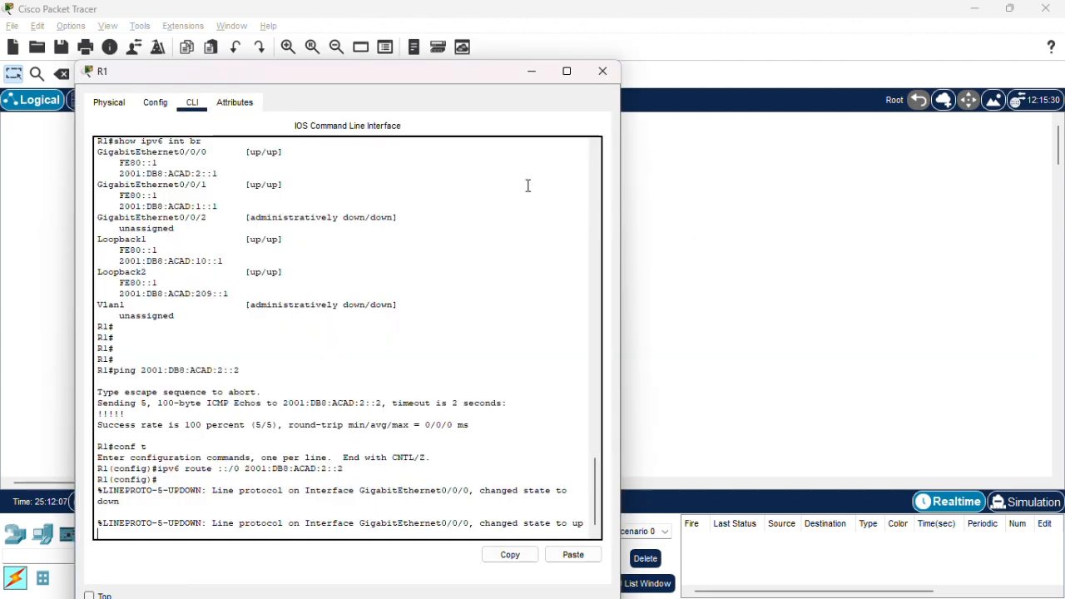
key("alt+Tab")
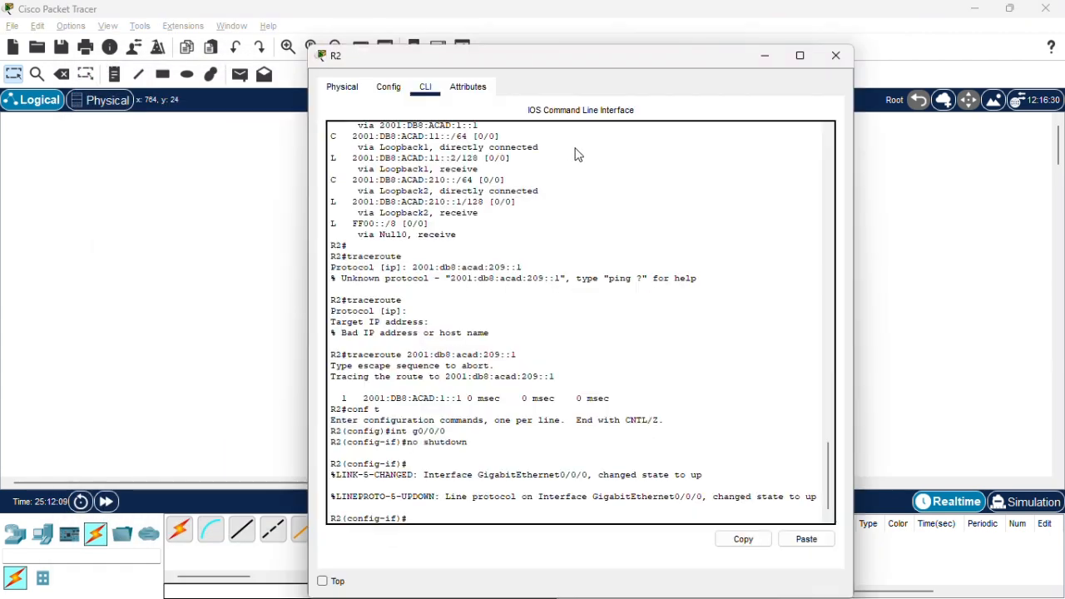
left_click(836, 56)
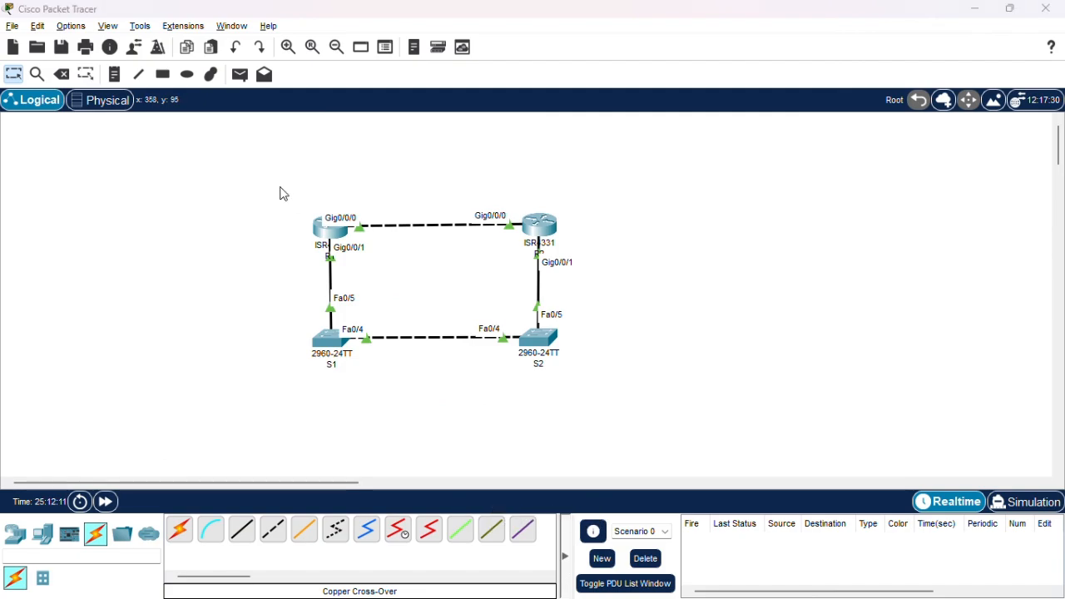
Review Soal.pdf from its last page back to the lab title on page 1 for any remaining tasks.
key("alt+Tab")
scroll(451, 331, "down", 6)
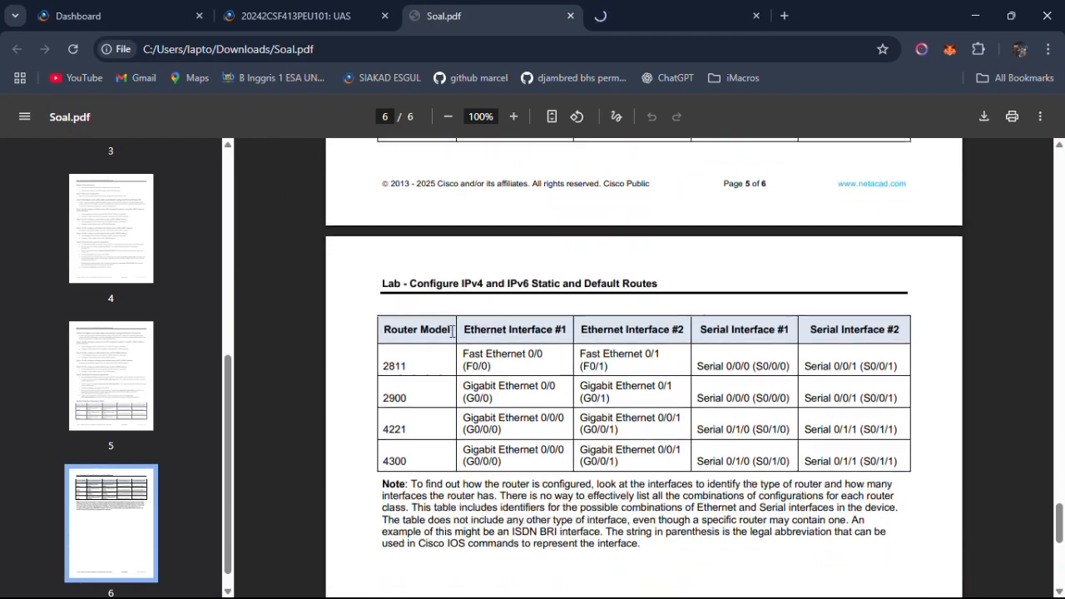
scroll(451, 331, "down", 1)
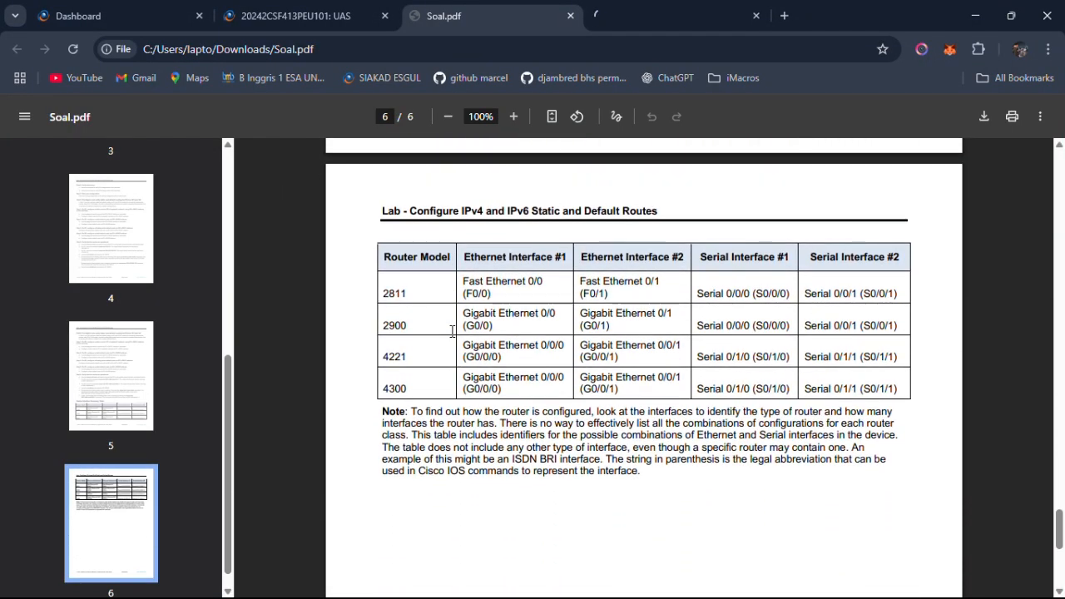
scroll(451, 331, "up", 4)
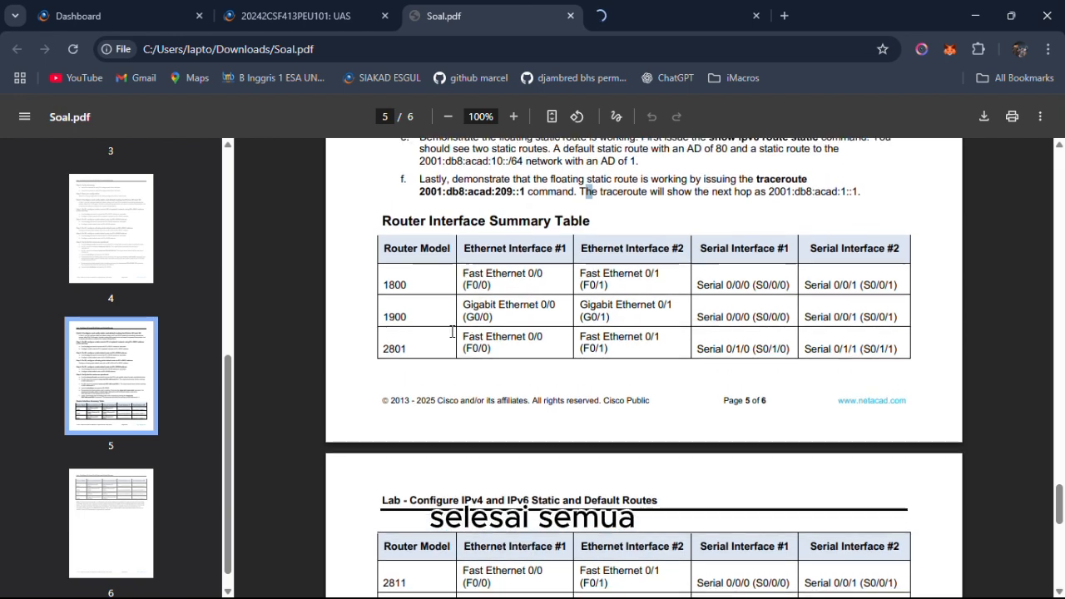
scroll(451, 331, "up", 1)
left_click_drag(382, 254, 786, 376)
left_click(752, 281)
scroll(753, 265, "up", 1)
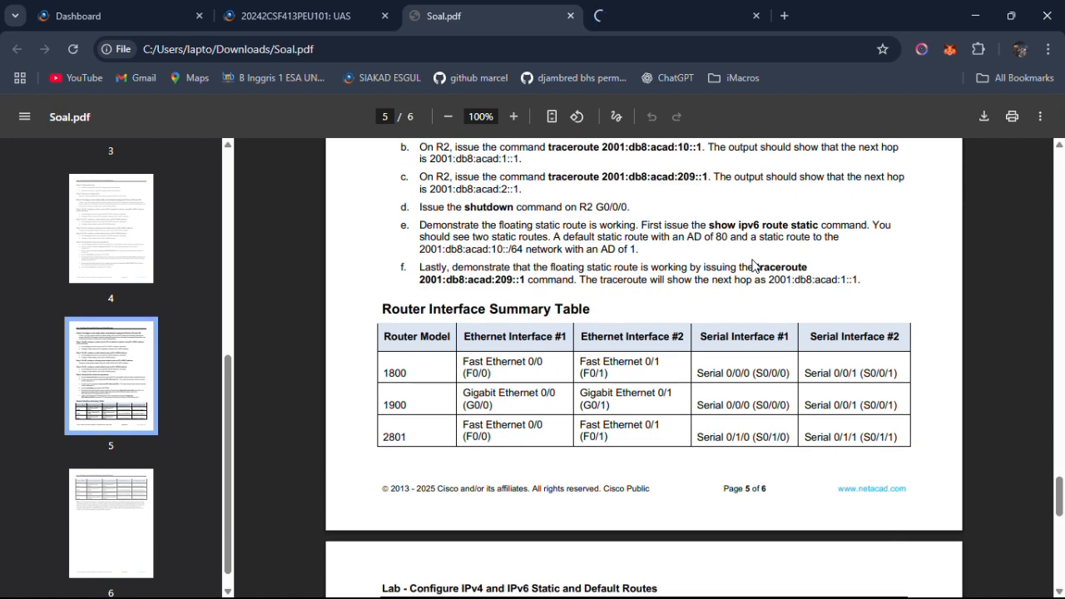
scroll(745, 263, "up", 7)
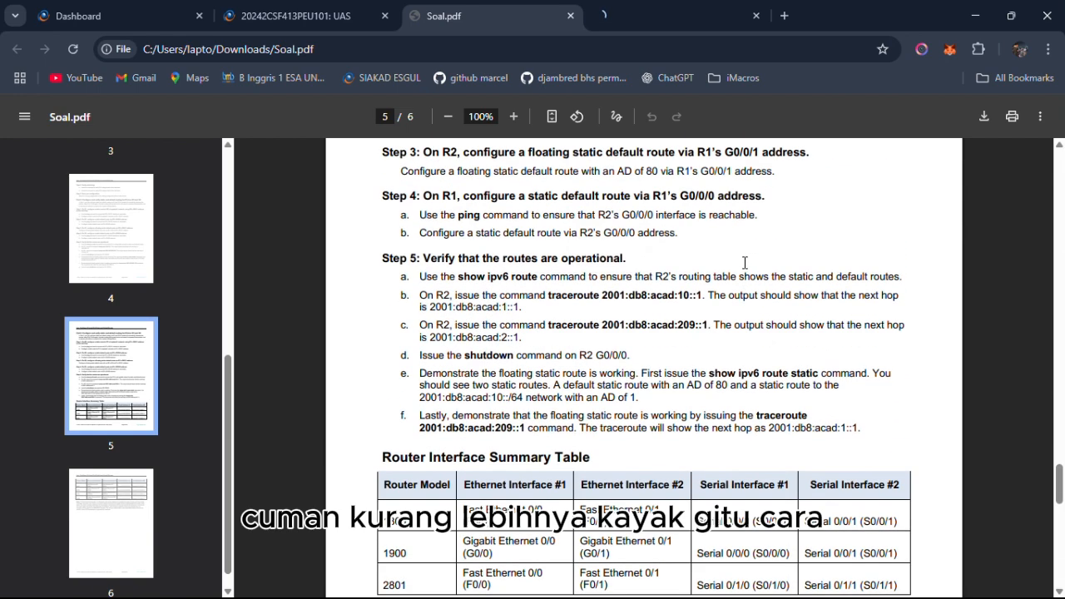
scroll(745, 263, "up", 20)
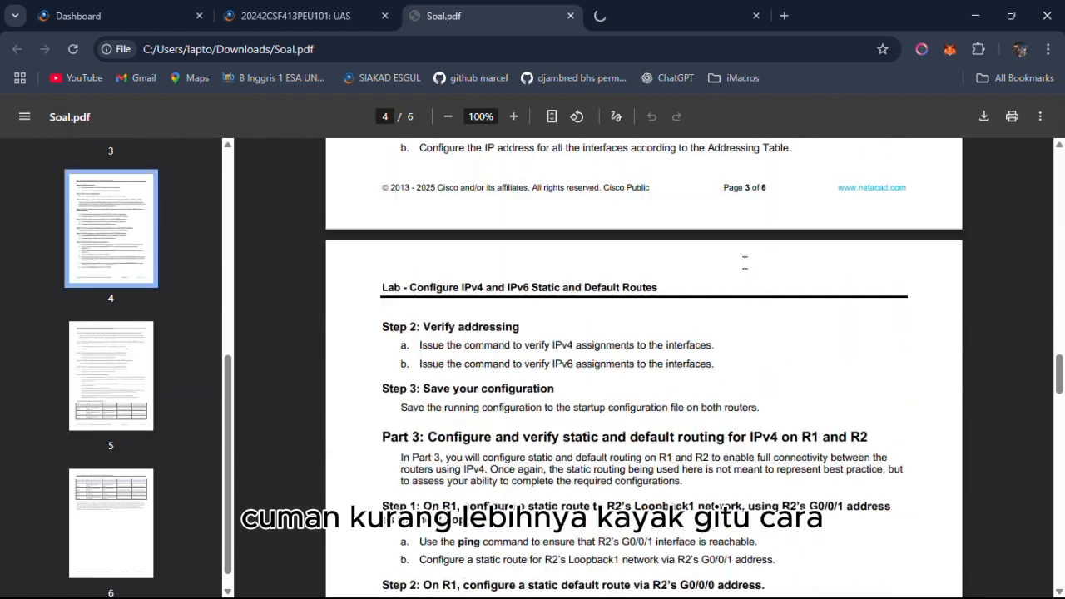
scroll(744, 263, "up", 3)
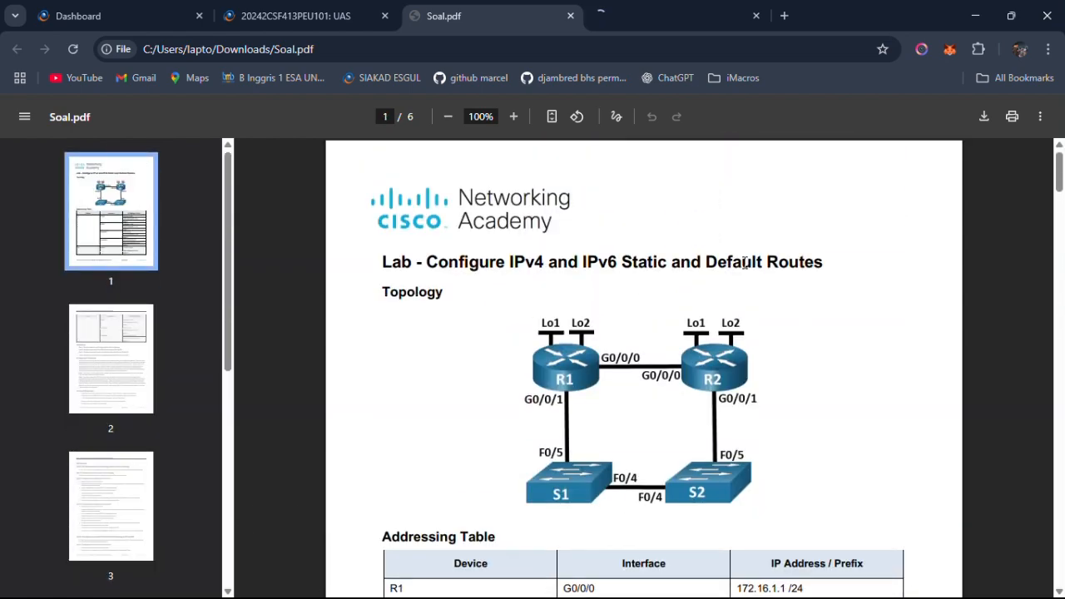
left_click_drag(429, 261, 690, 283)
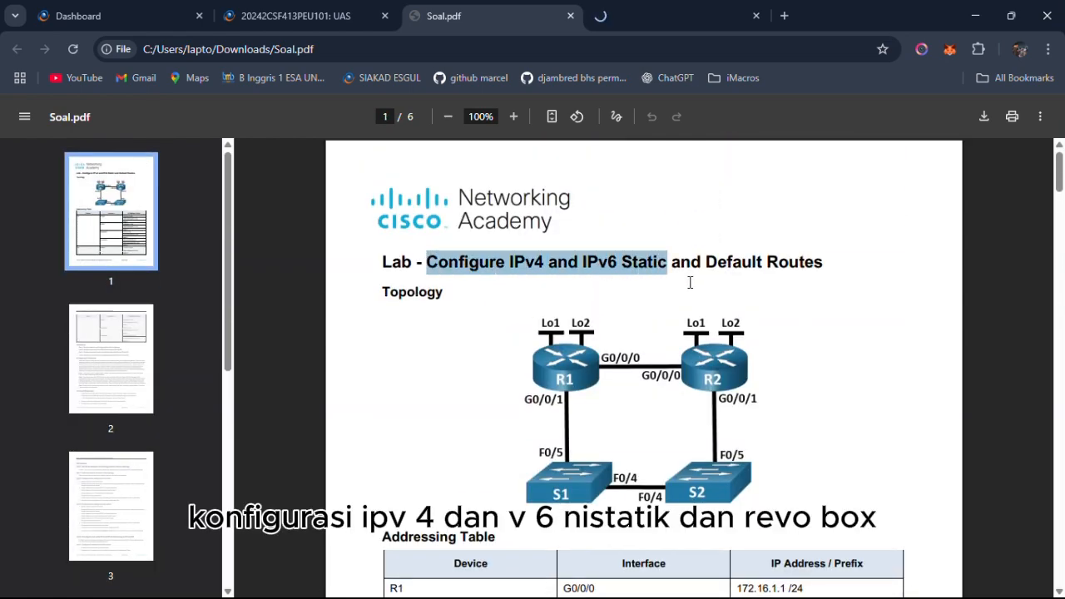
left_click_drag(588, 261, 750, 290)
Place a text note reading THANKSSS above the link between R1 and R2 in the Packet Tracer topology.
key("alt+Tab")
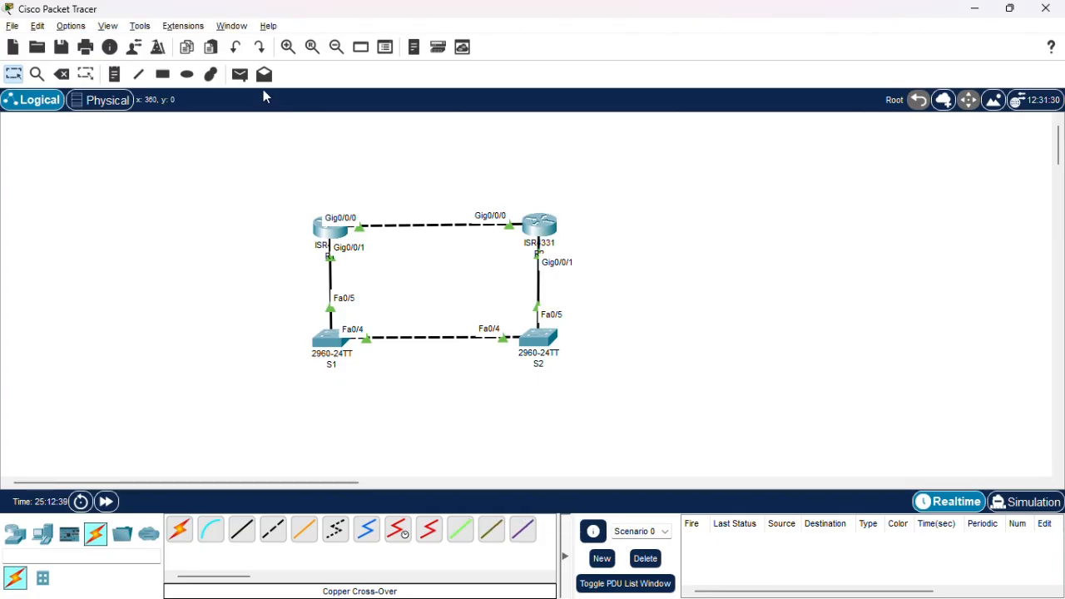
left_click(240, 75)
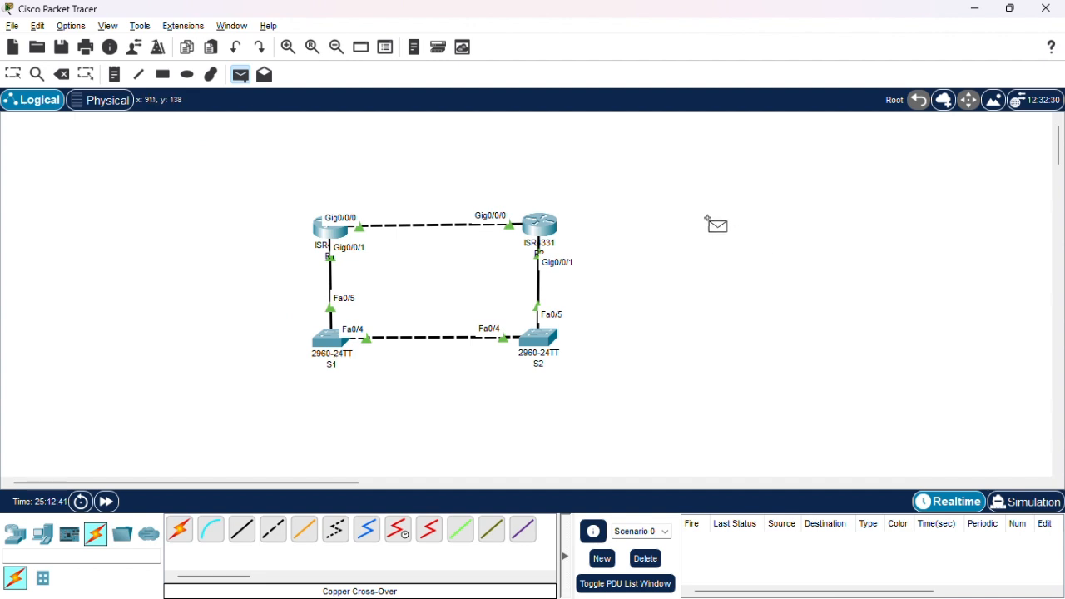
left_click(114, 74)
left_click(407, 149)
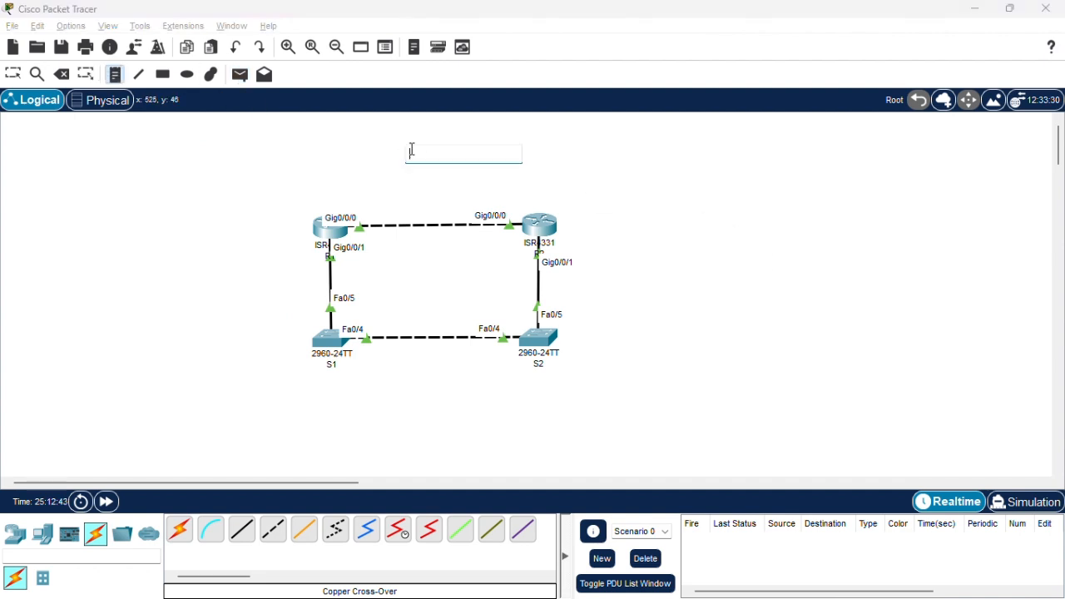
type("THANKSSS")
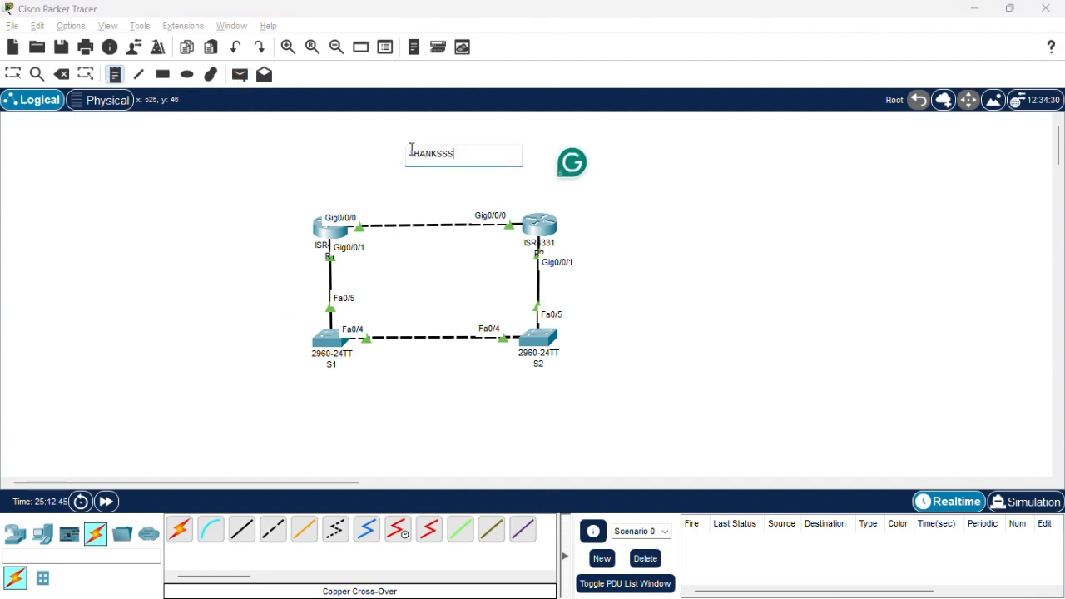
left_click(585, 193)
key("Escape")
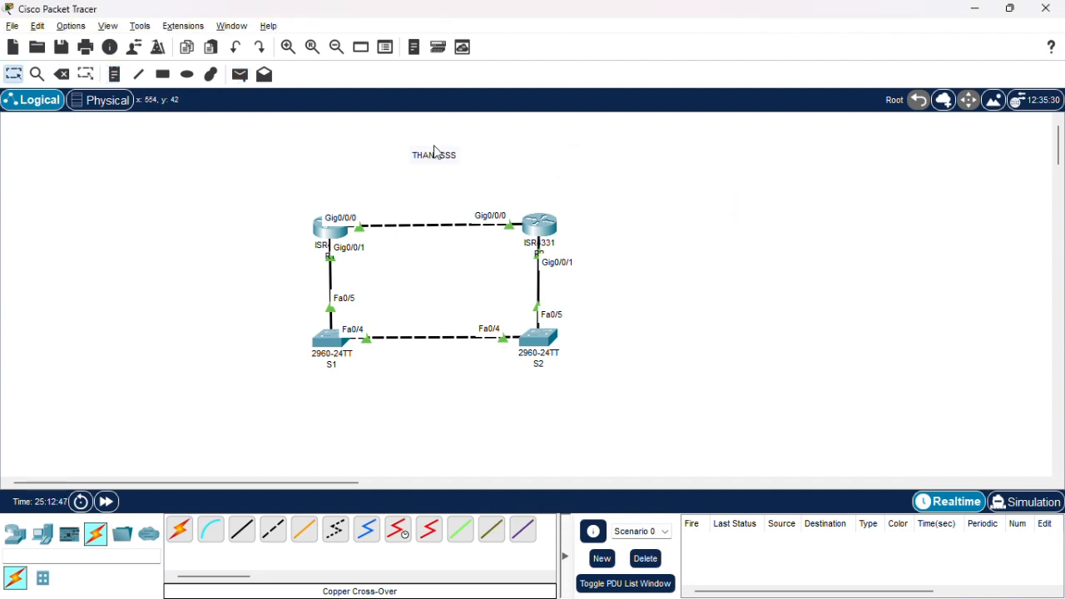